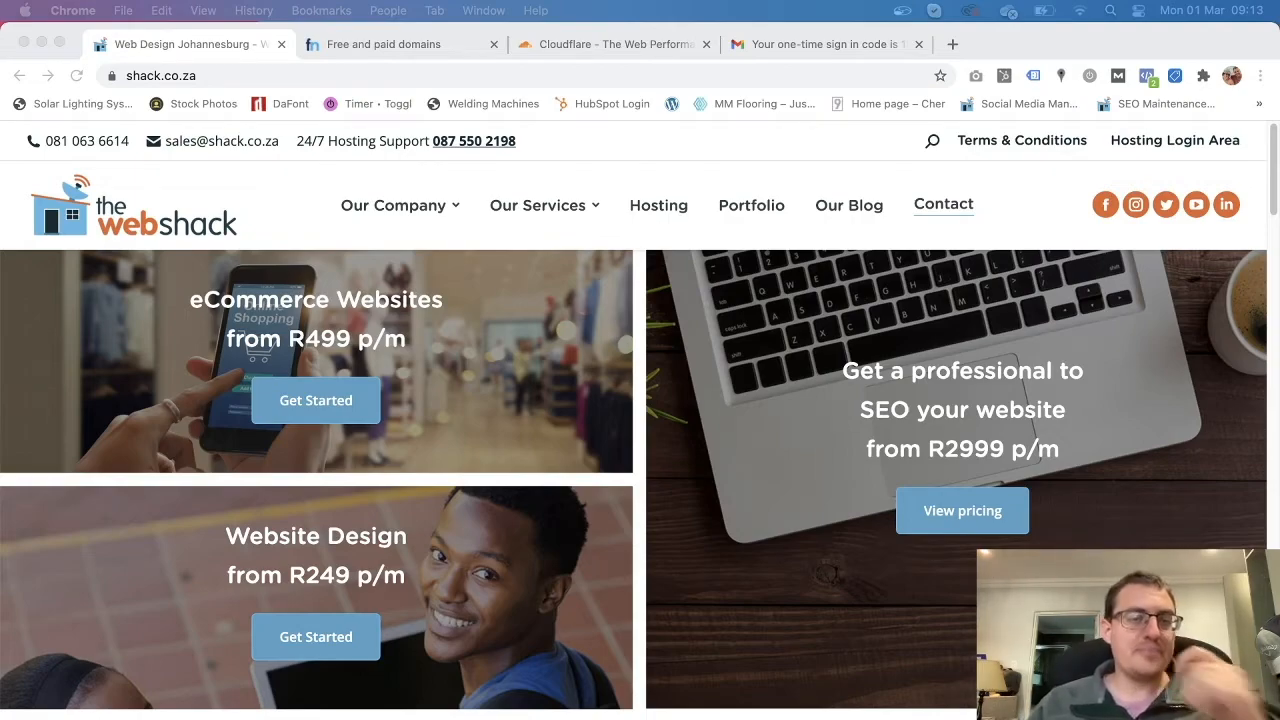
# Check the Web Shack site's full web address, then switch to Freenom's Free and paid domains page.
pyautogui.click(195, 76)
pyautogui.click(179, 82)
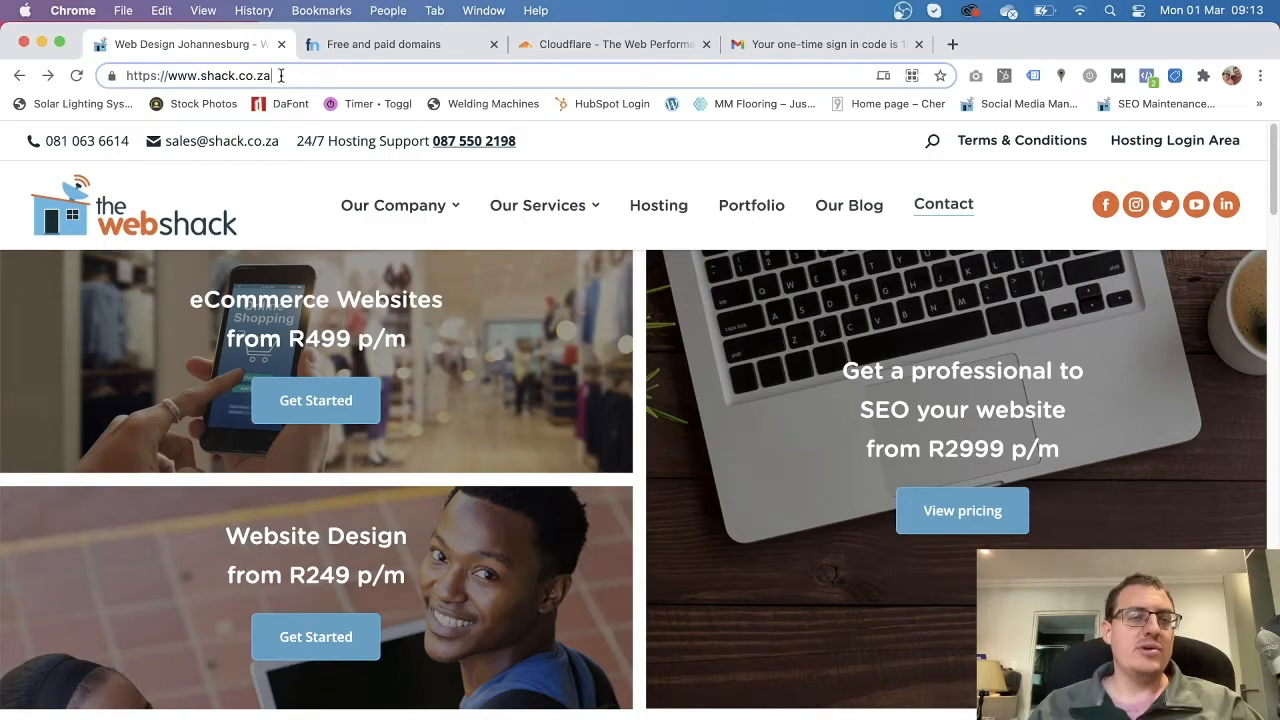
pyautogui.click(569, 148)
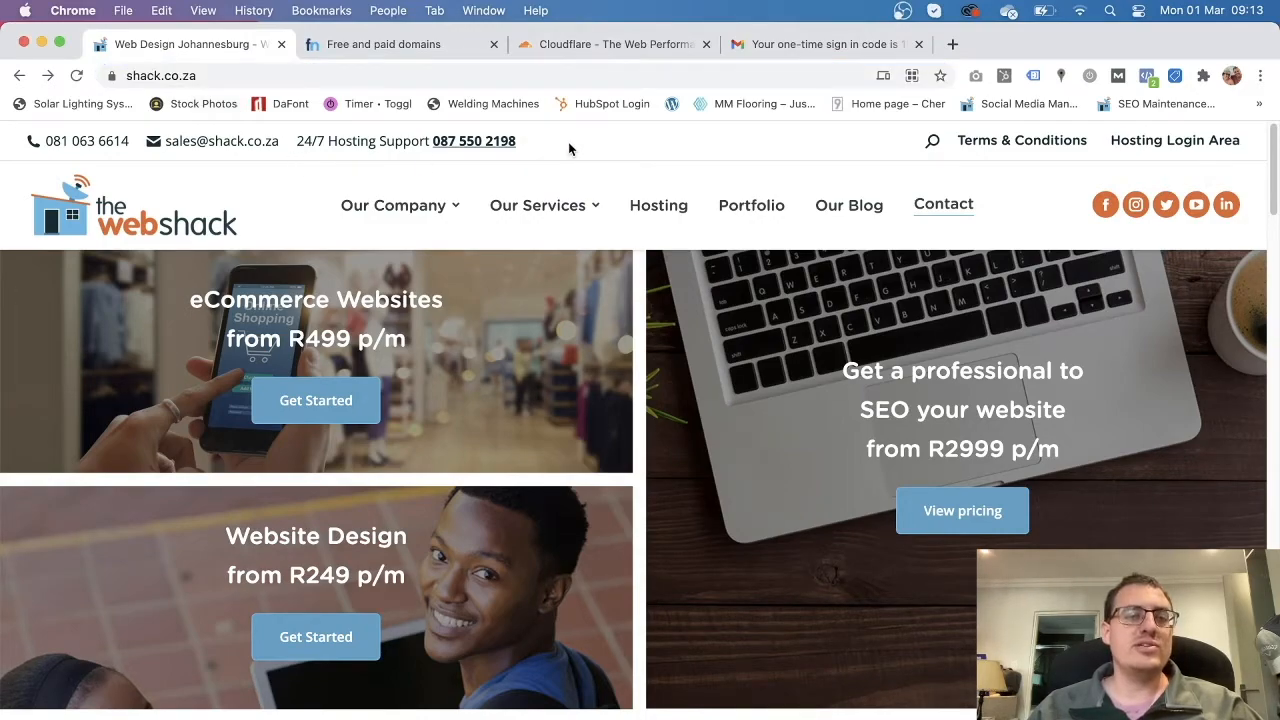
pyautogui.click(370, 45)
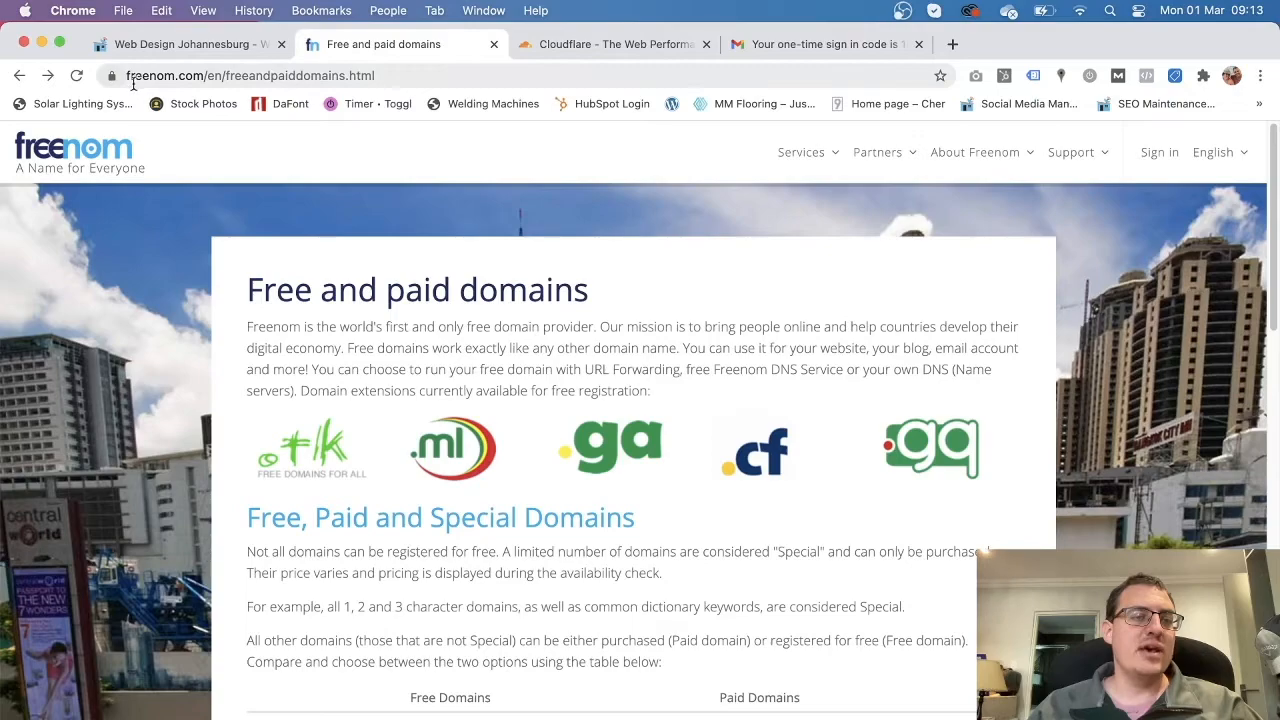
pyautogui.click(197, 78)
pyautogui.click(184, 78)
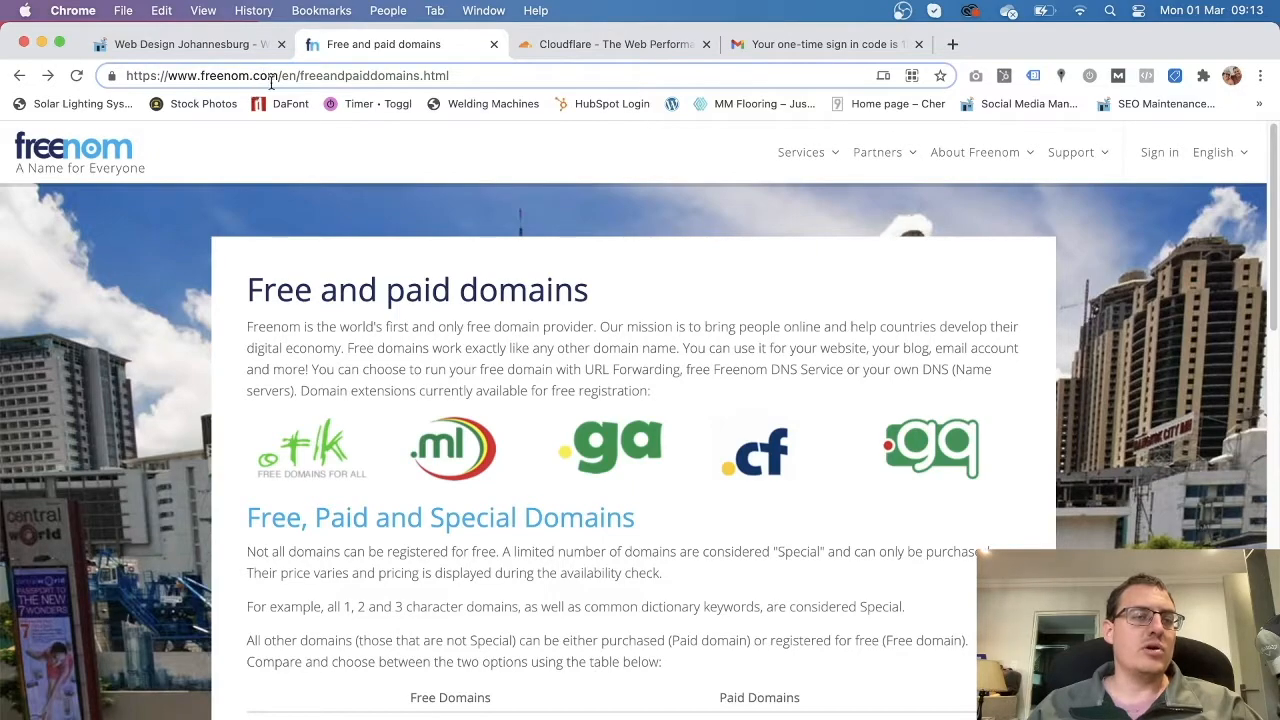
pyautogui.click(149, 395)
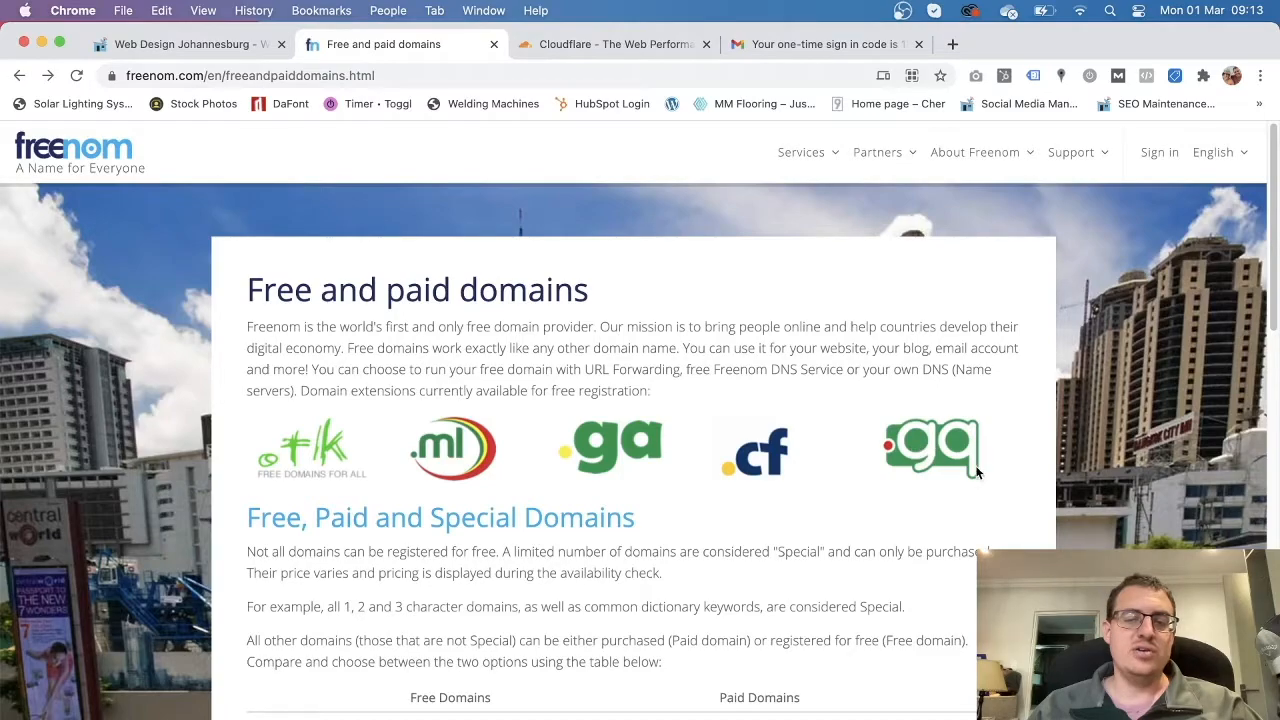
pyautogui.scroll(-3, 745, 514)
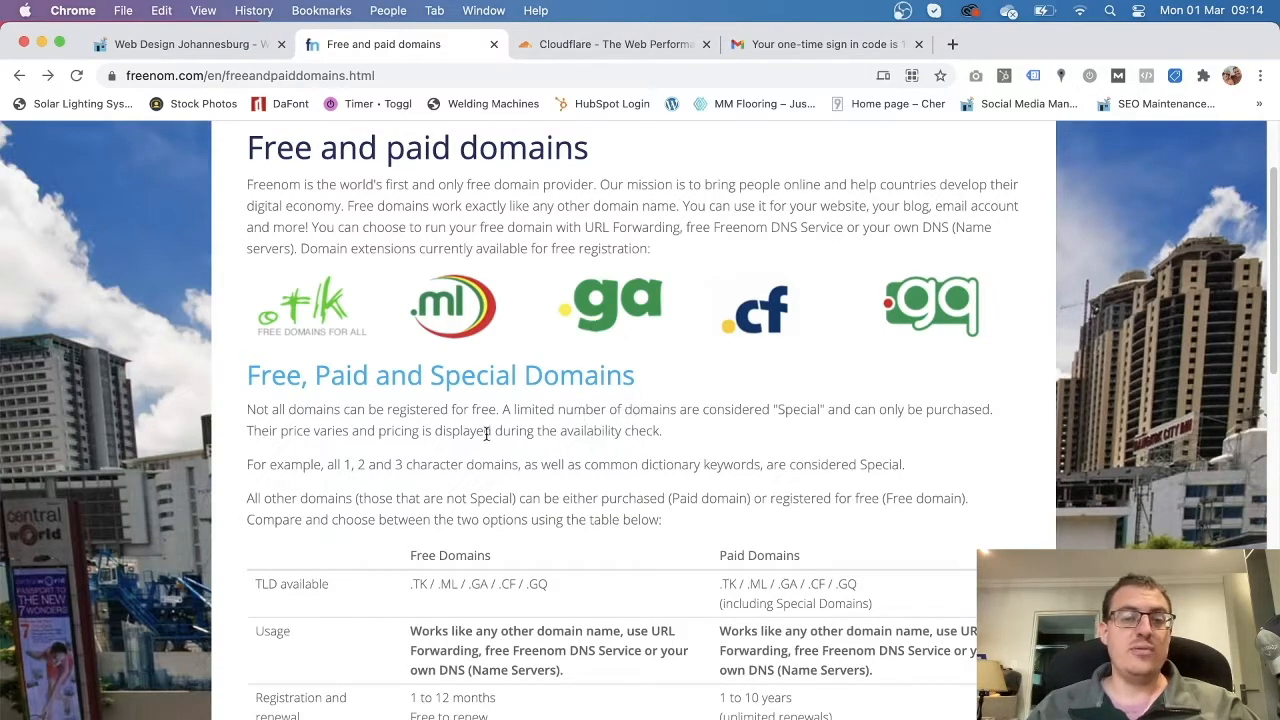
pyautogui.scroll(-3, 495, 440)
pyautogui.scroll(-10, 502, 456)
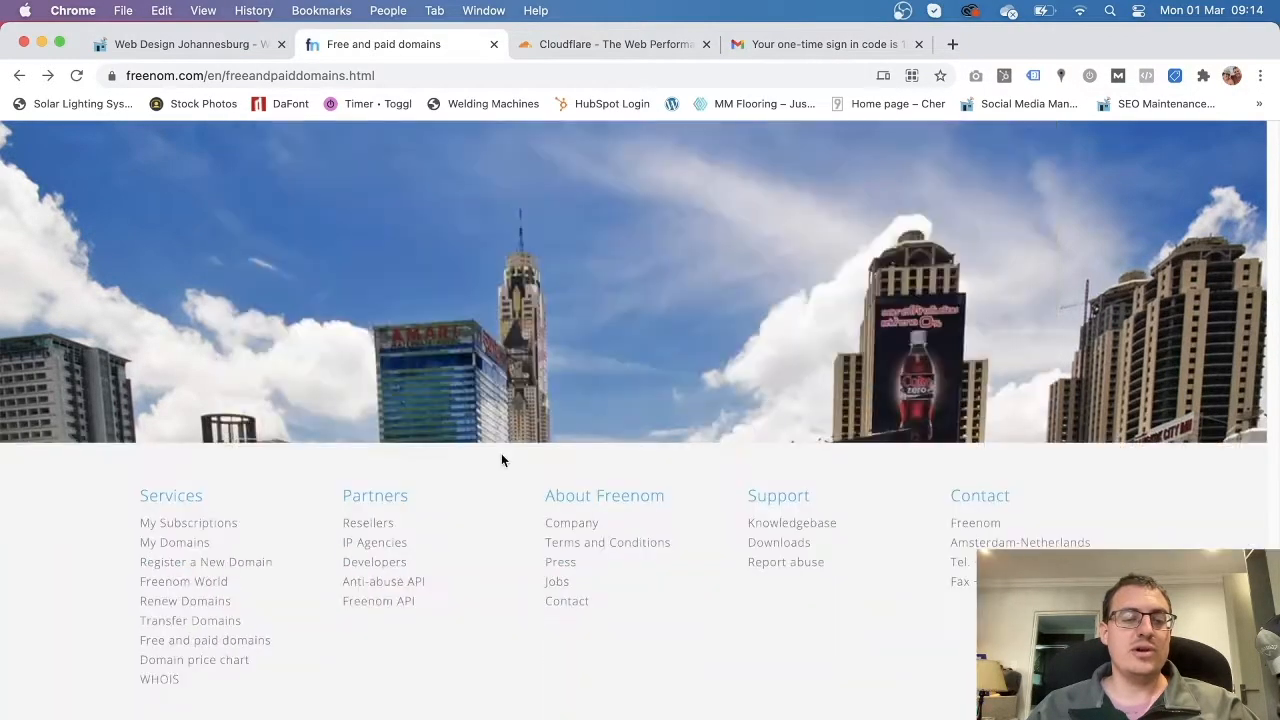
# Search Freenom for shackwebsites.ml and review its free availability results.
pyautogui.click(206, 568)
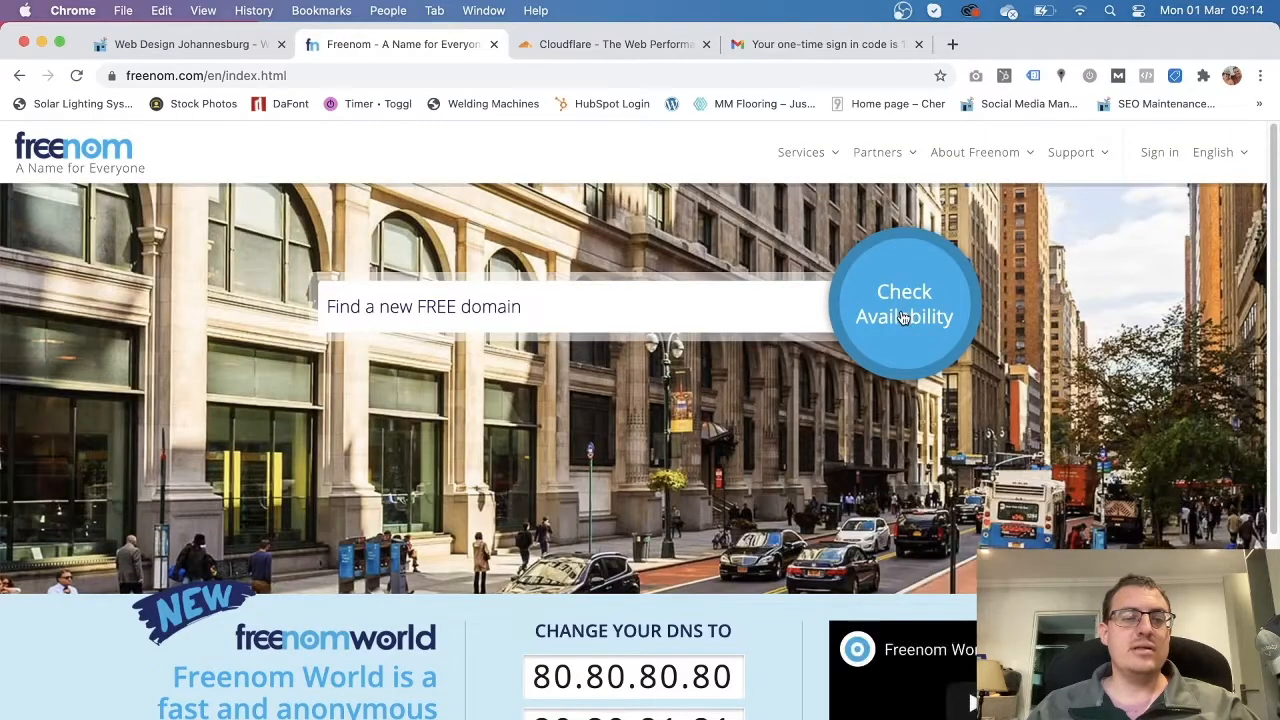
pyautogui.click(381, 300)
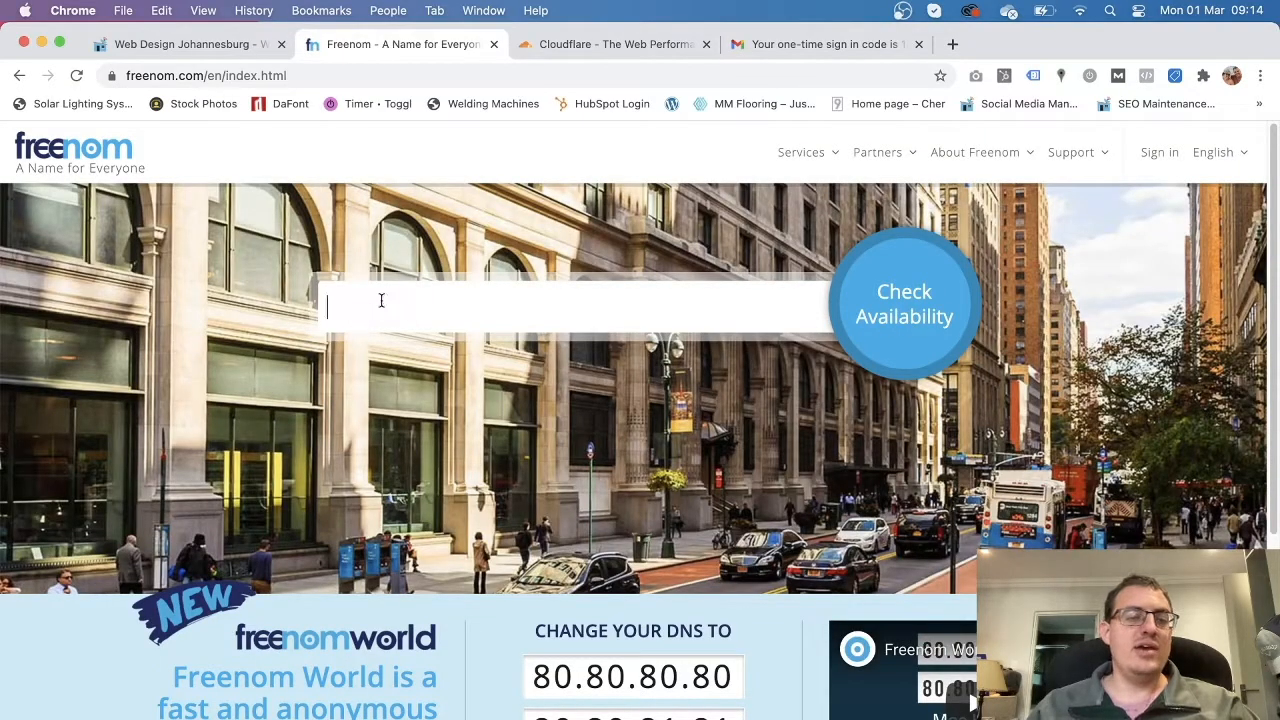
pyautogui.write('shack')
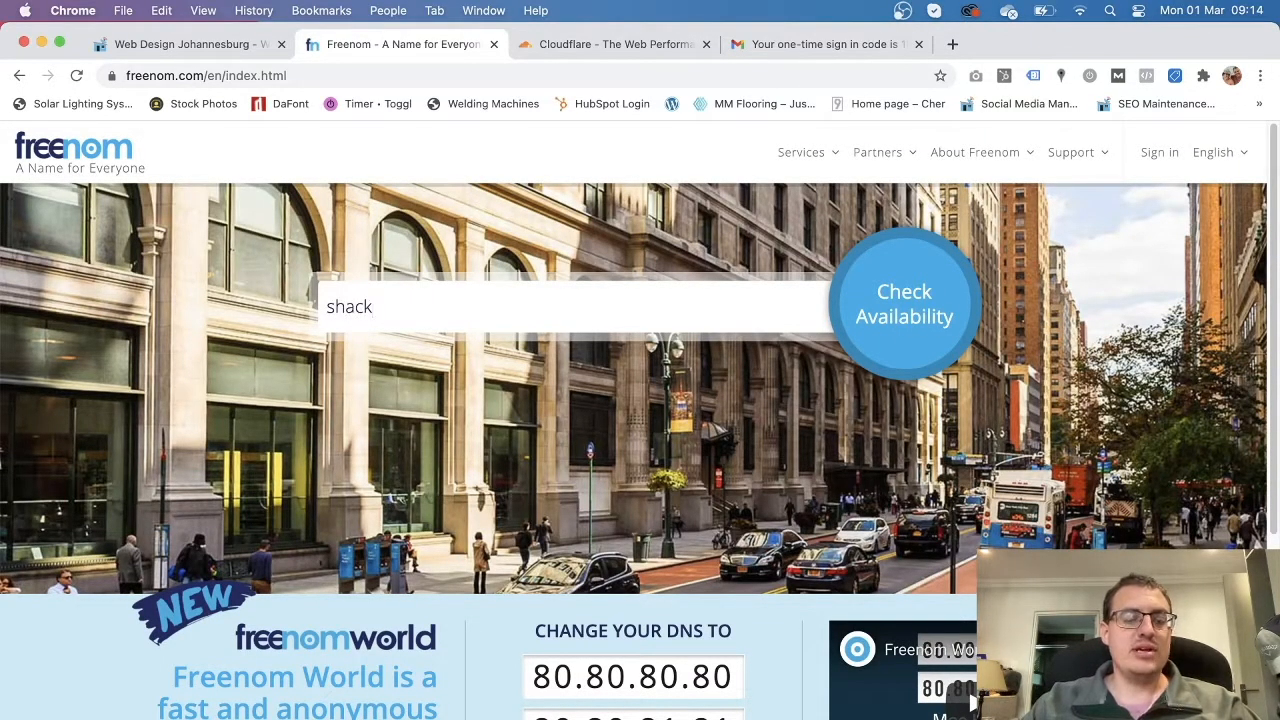
pyautogui.write('w')
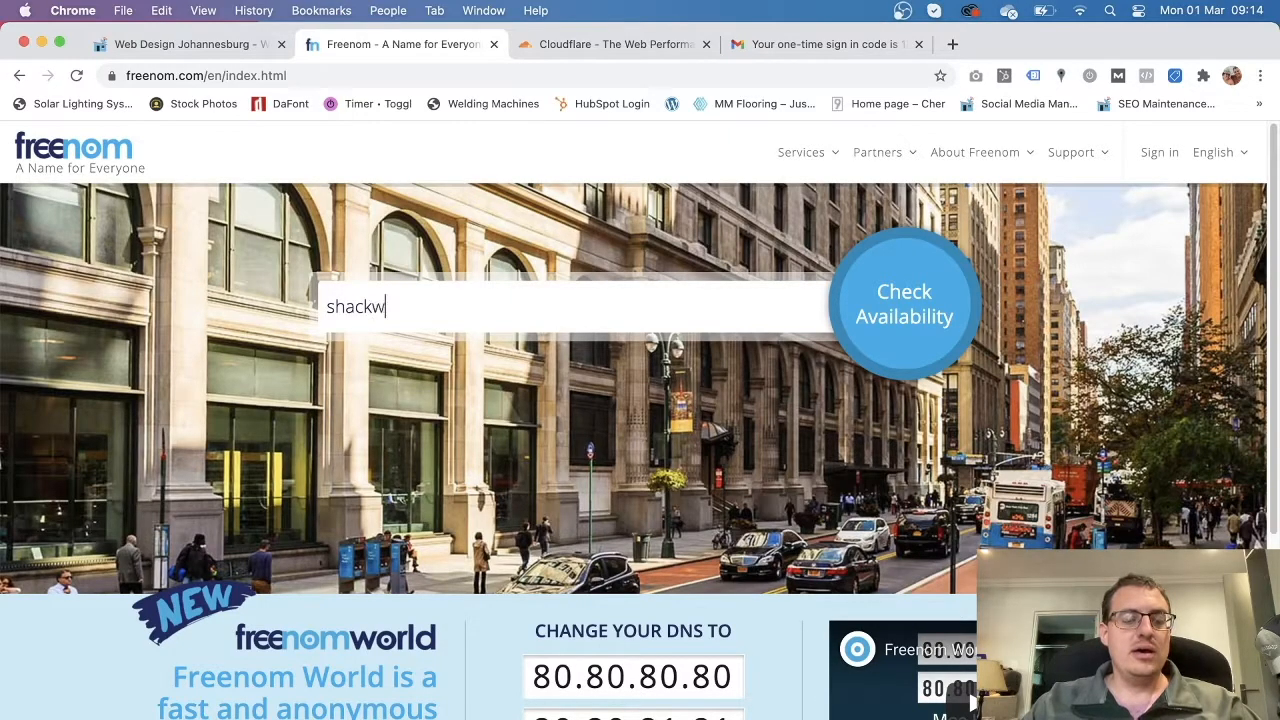
pyautogui.write('ebsites.ml')
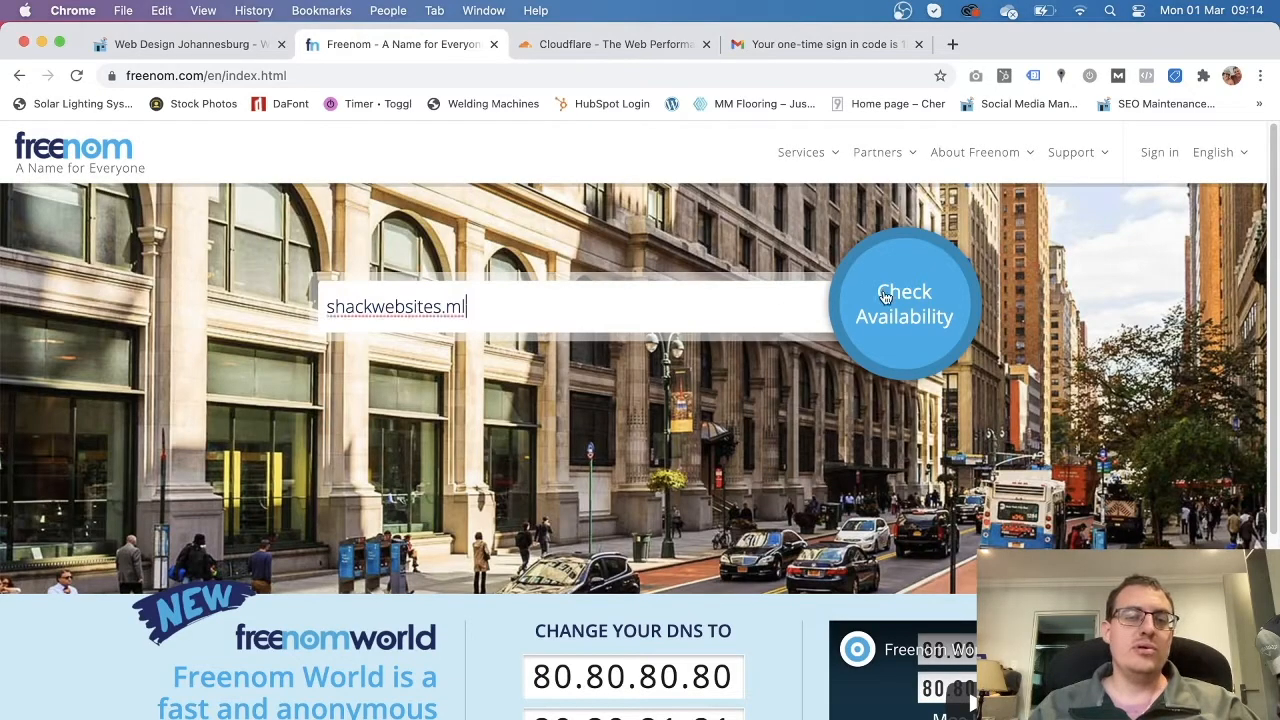
pyautogui.click(884, 297)
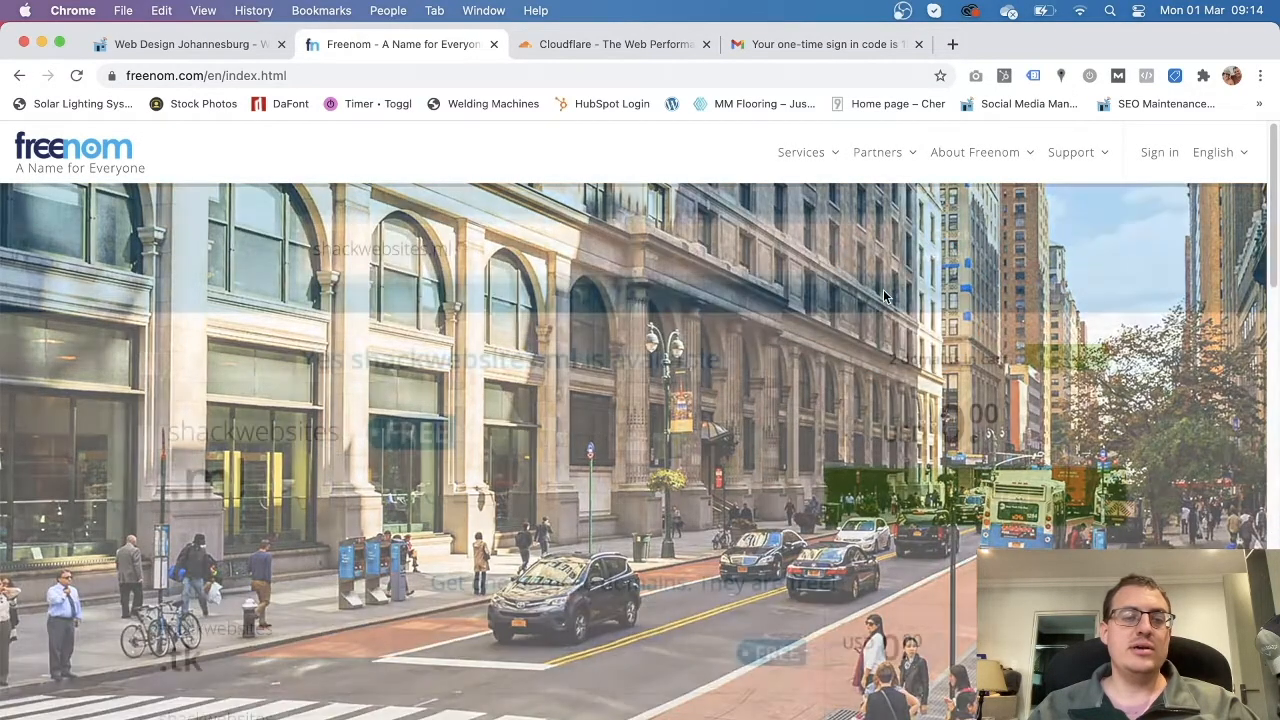
pyautogui.scroll(-1, 553, 453)
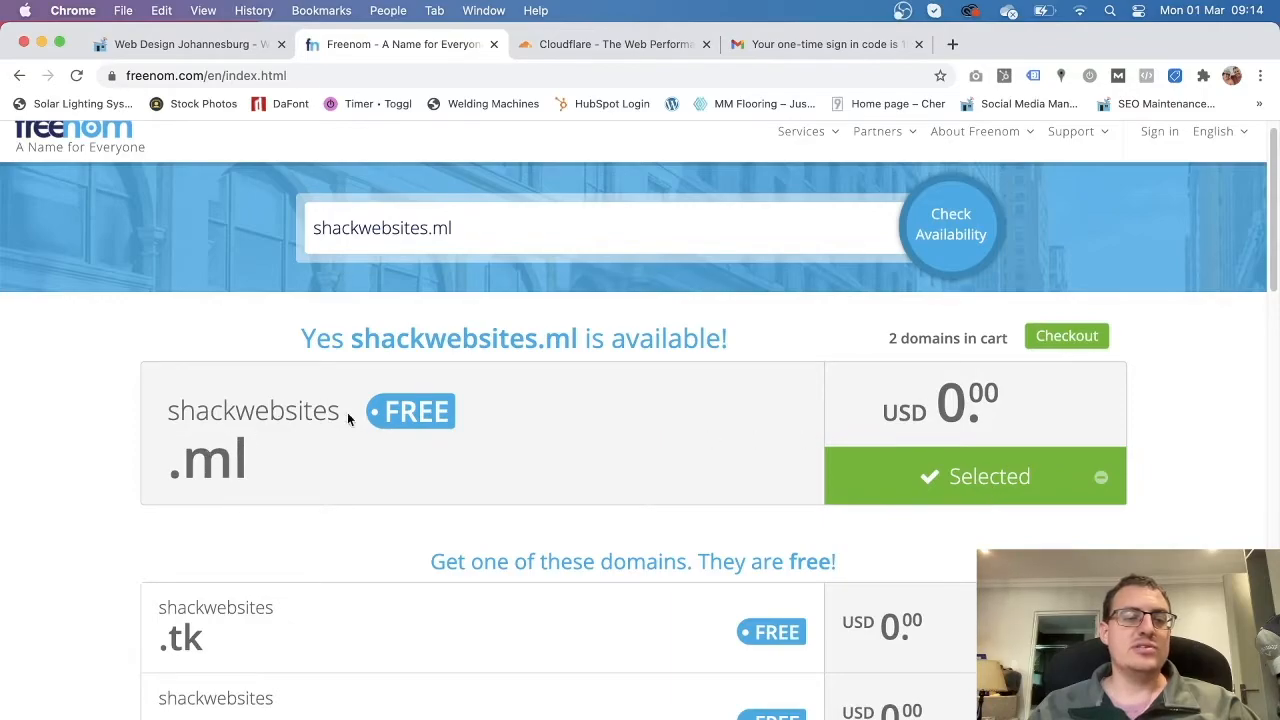
pyautogui.scroll(-3, 350, 440)
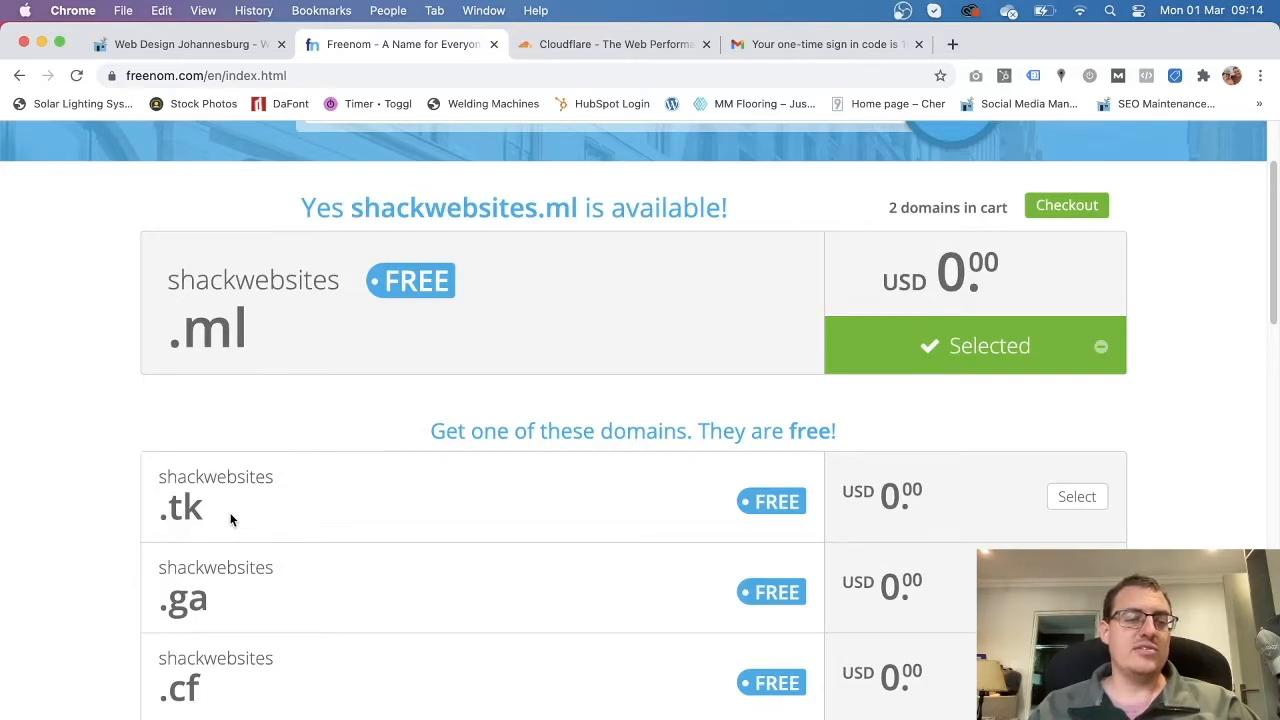
pyautogui.scroll(-2, 235, 520)
pyautogui.scroll(-10, 268, 567)
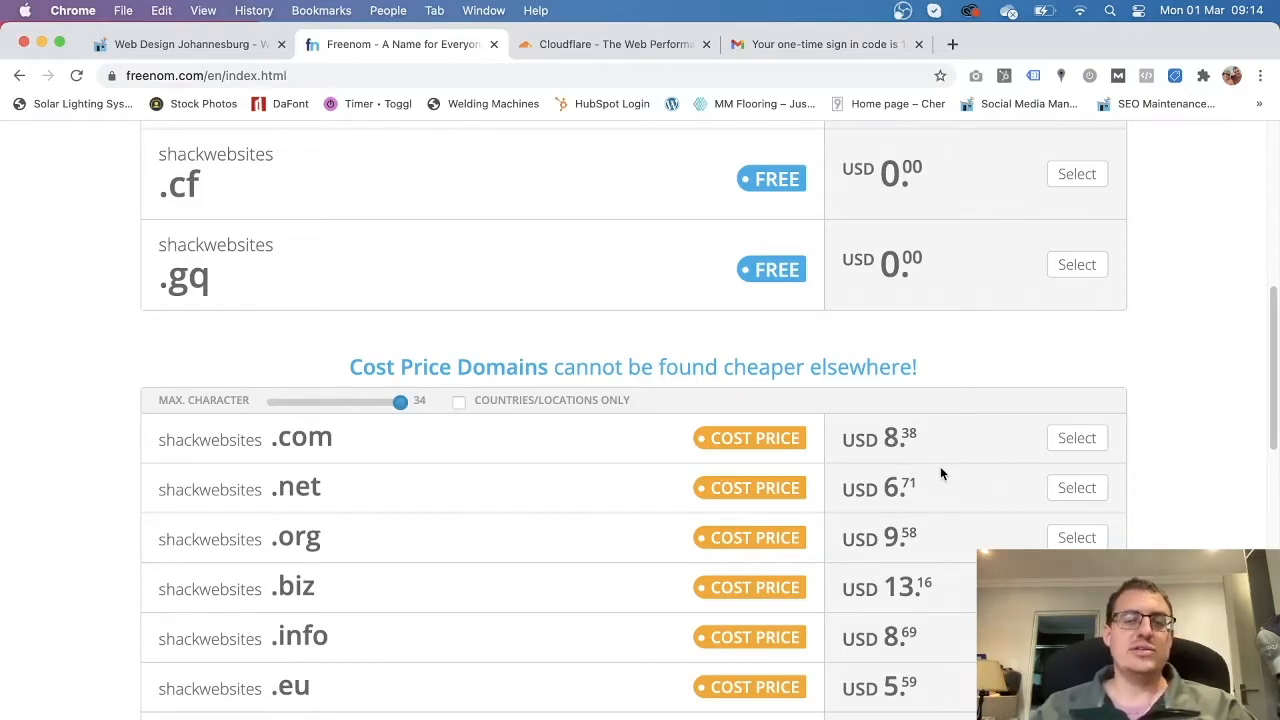
pyautogui.scroll(1, 670, 584)
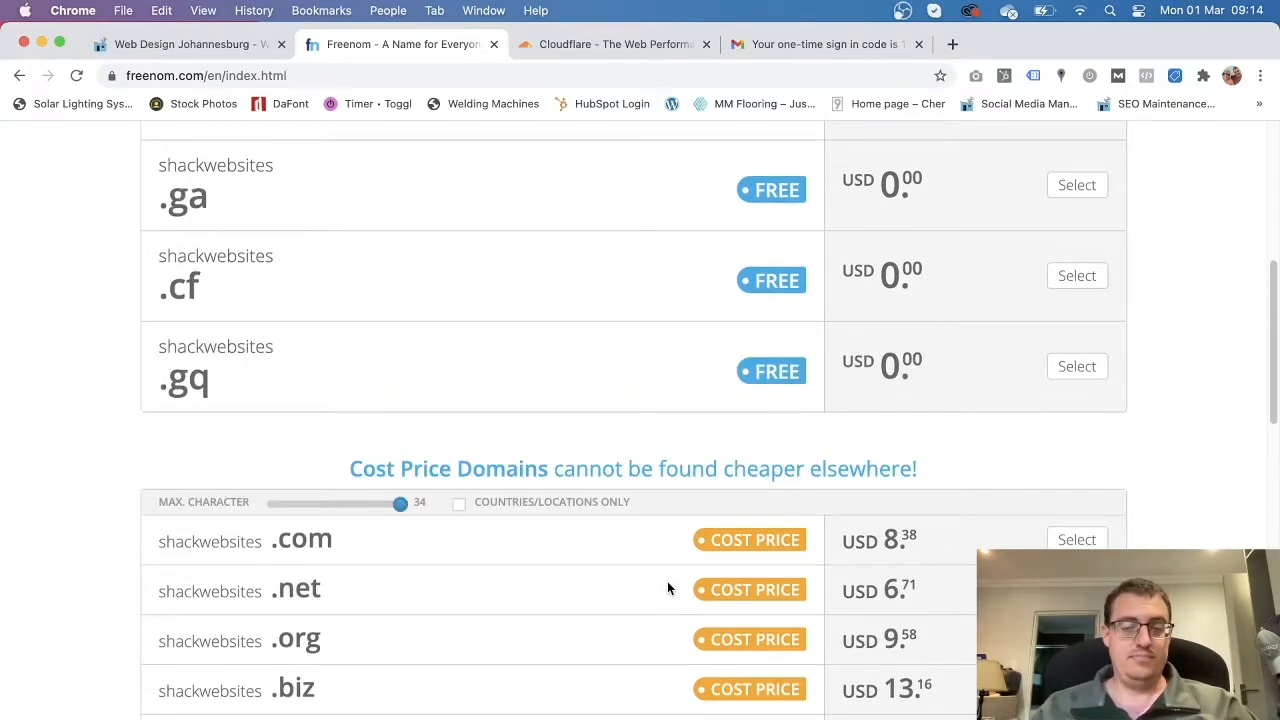
pyautogui.scroll(4, 665, 585)
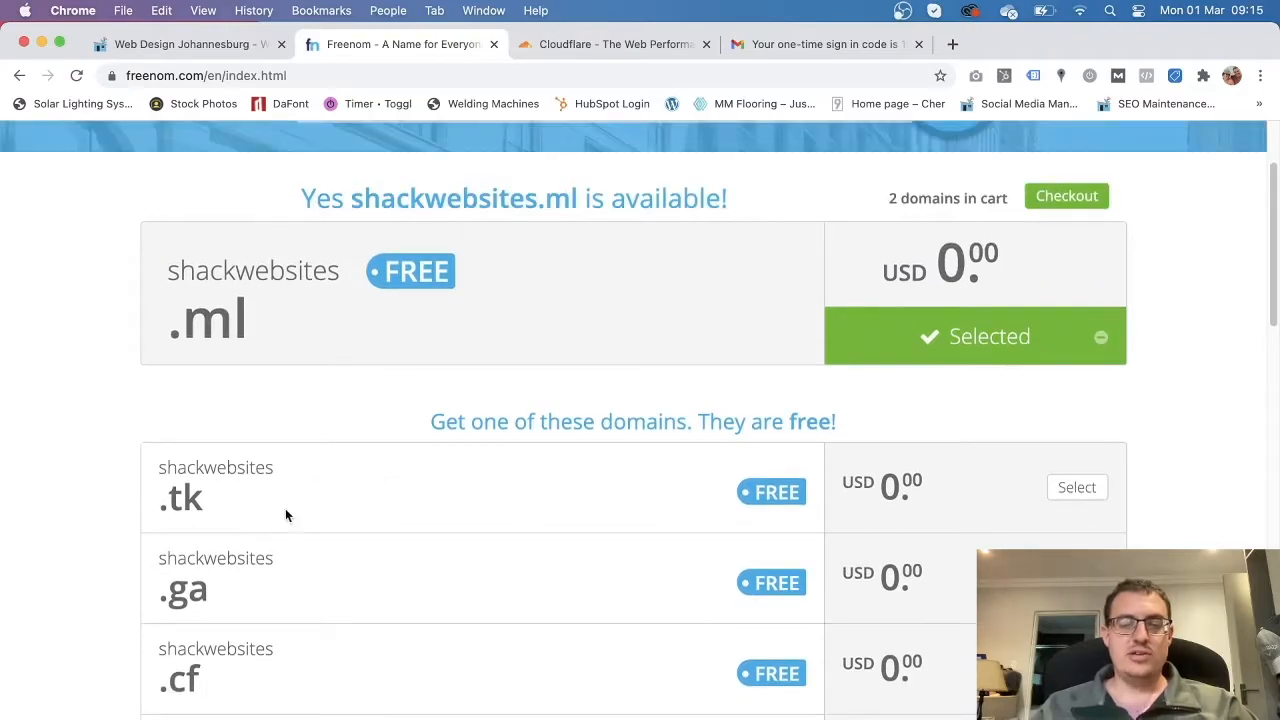
pyautogui.scroll(2, 285, 515)
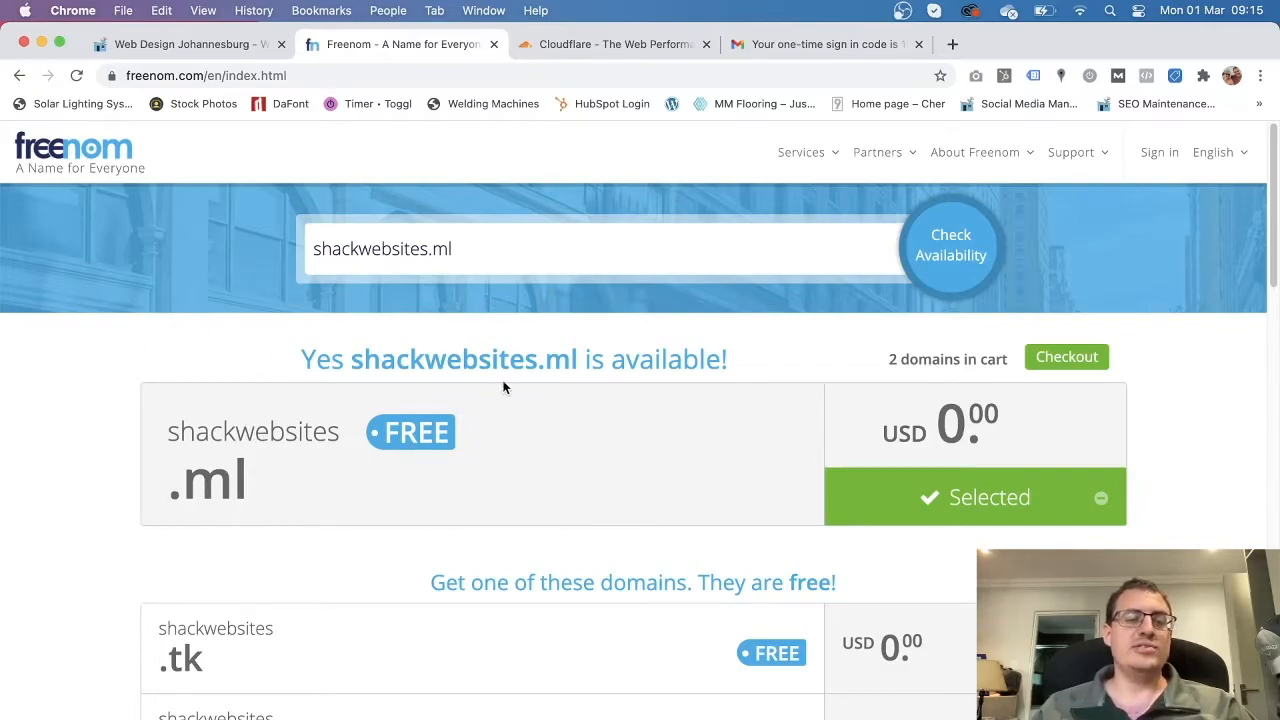
# Return to the Web Shack site and open its hosting shop's home page.
pyautogui.click(212, 47)
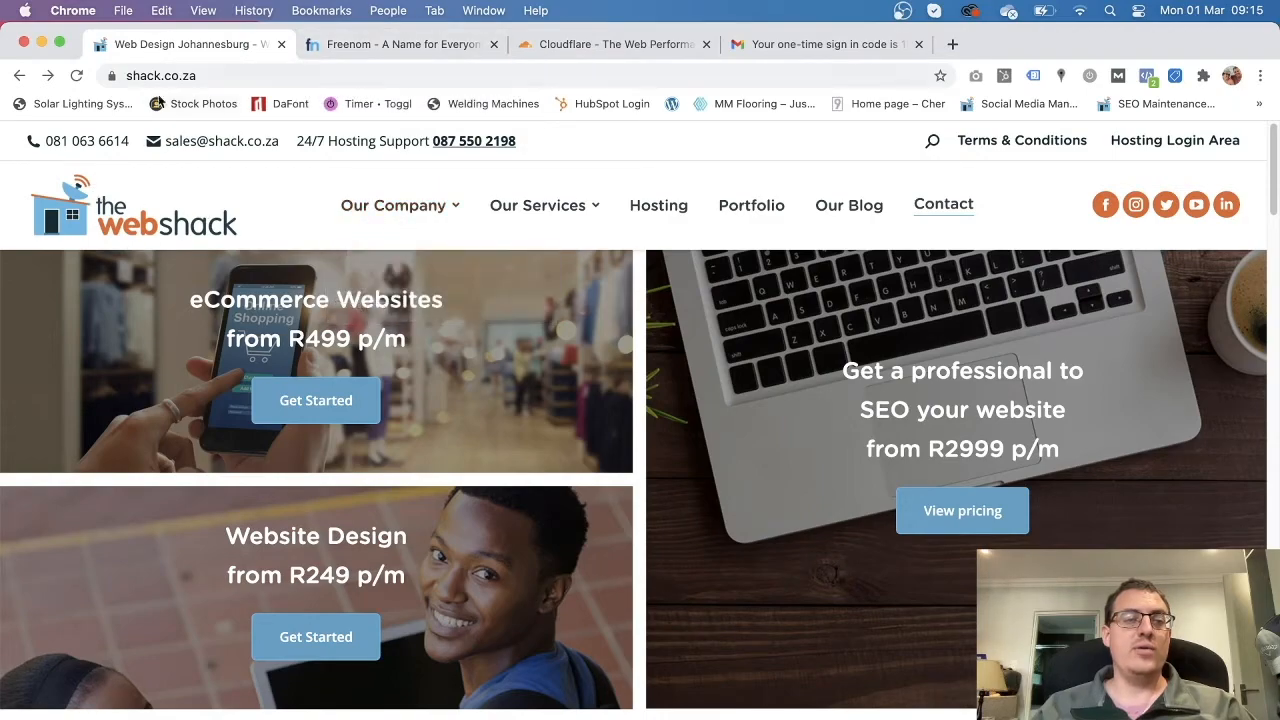
pyautogui.moveTo(619, 212)
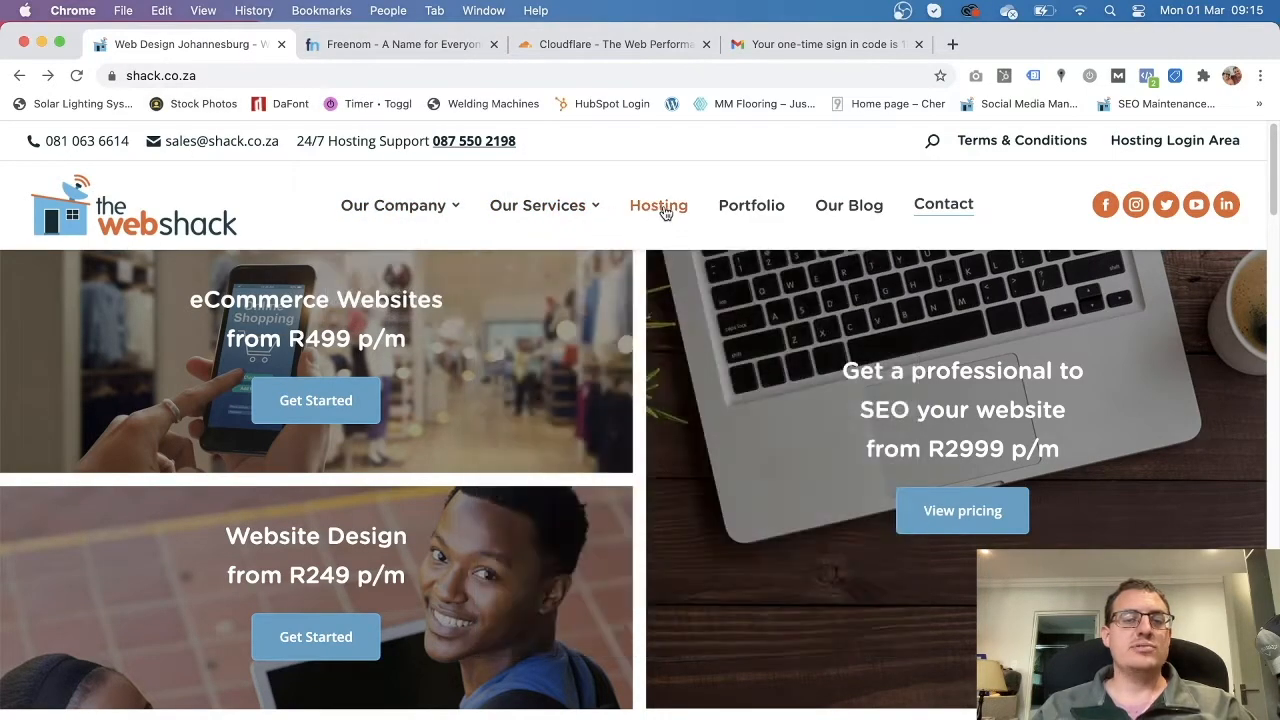
pyautogui.click(660, 207)
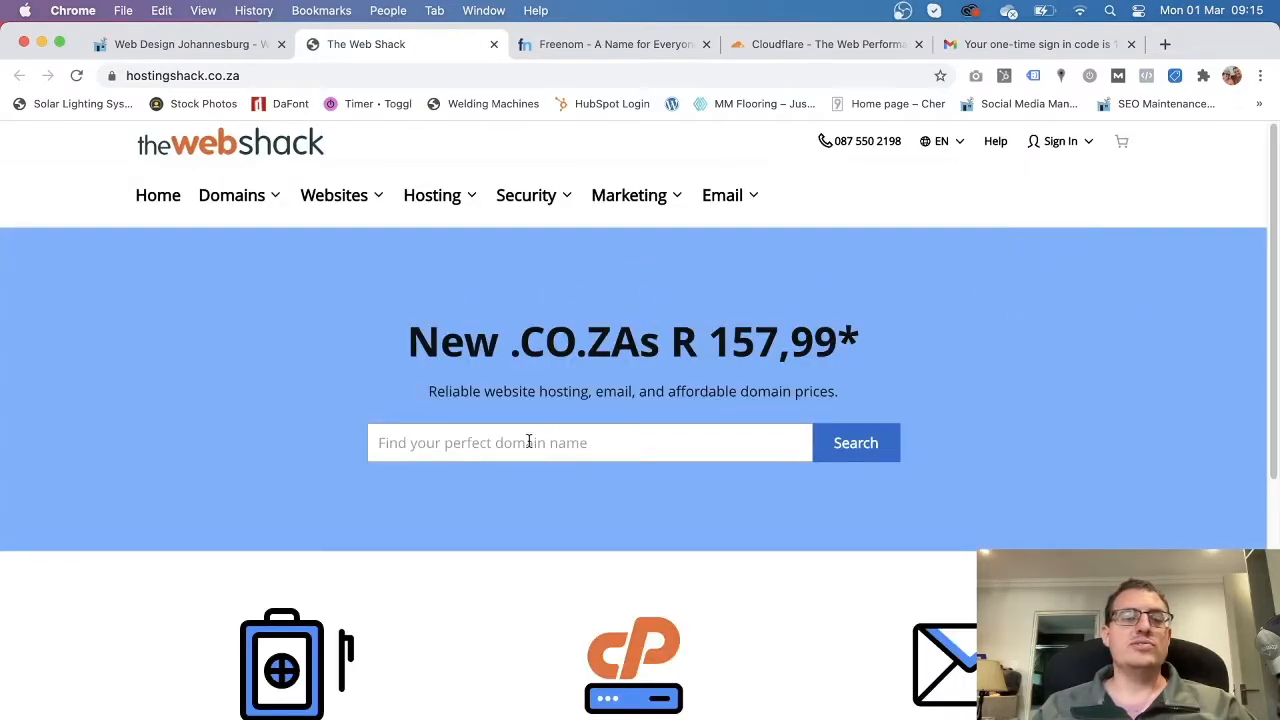
pyautogui.click(476, 448)
pyautogui.click(1071, 328)
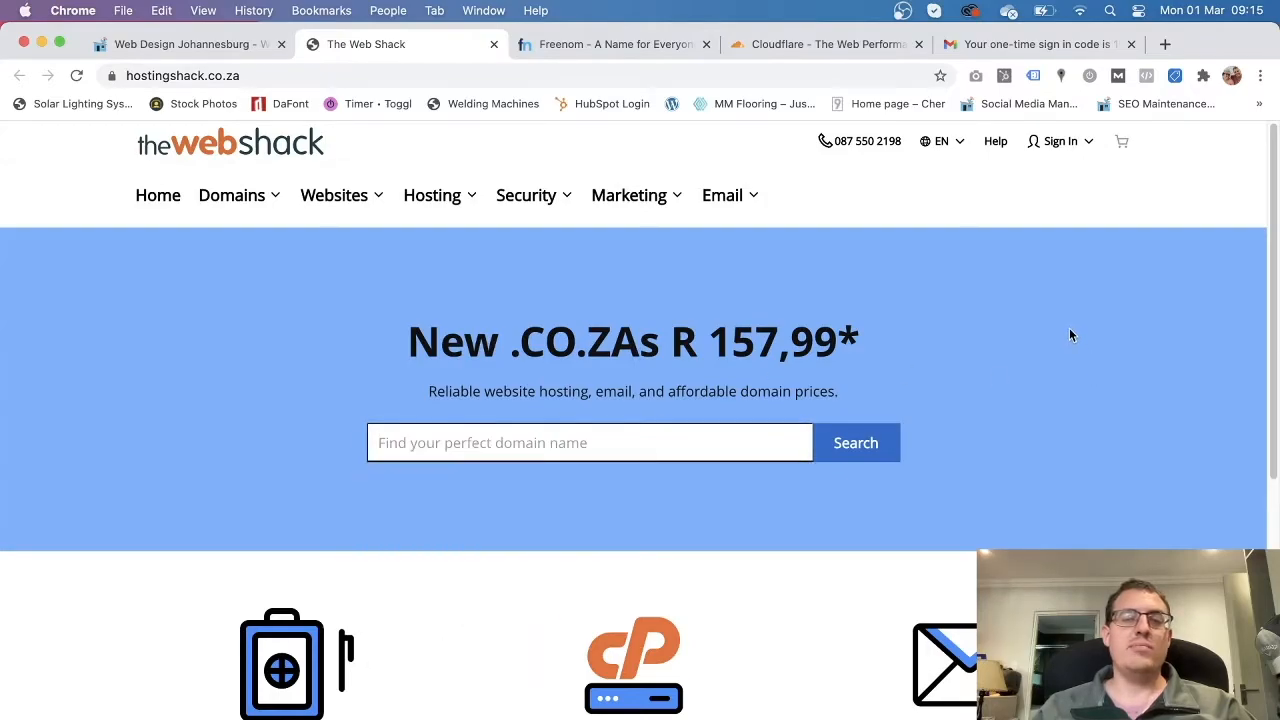
# Open the Create an Account form from Sign In, then go back to the hosting home page.
pyautogui.click(1067, 144)
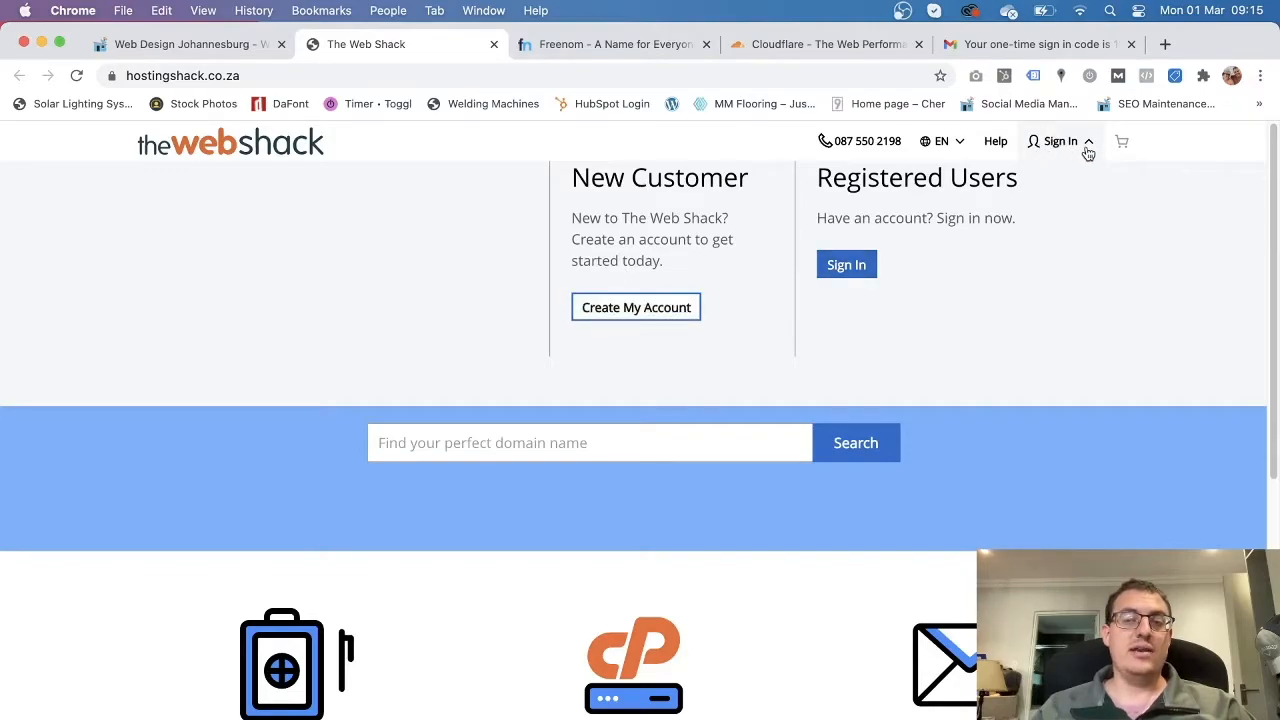
pyautogui.click(636, 311)
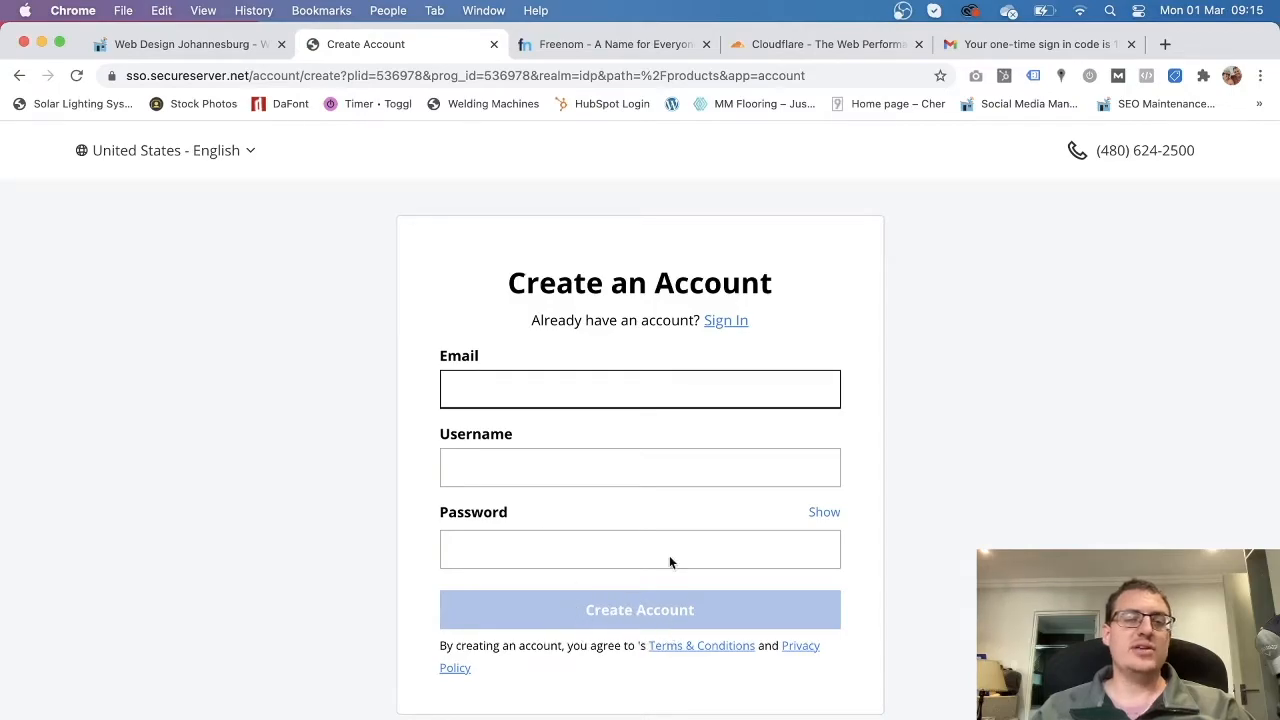
pyautogui.click(18, 77)
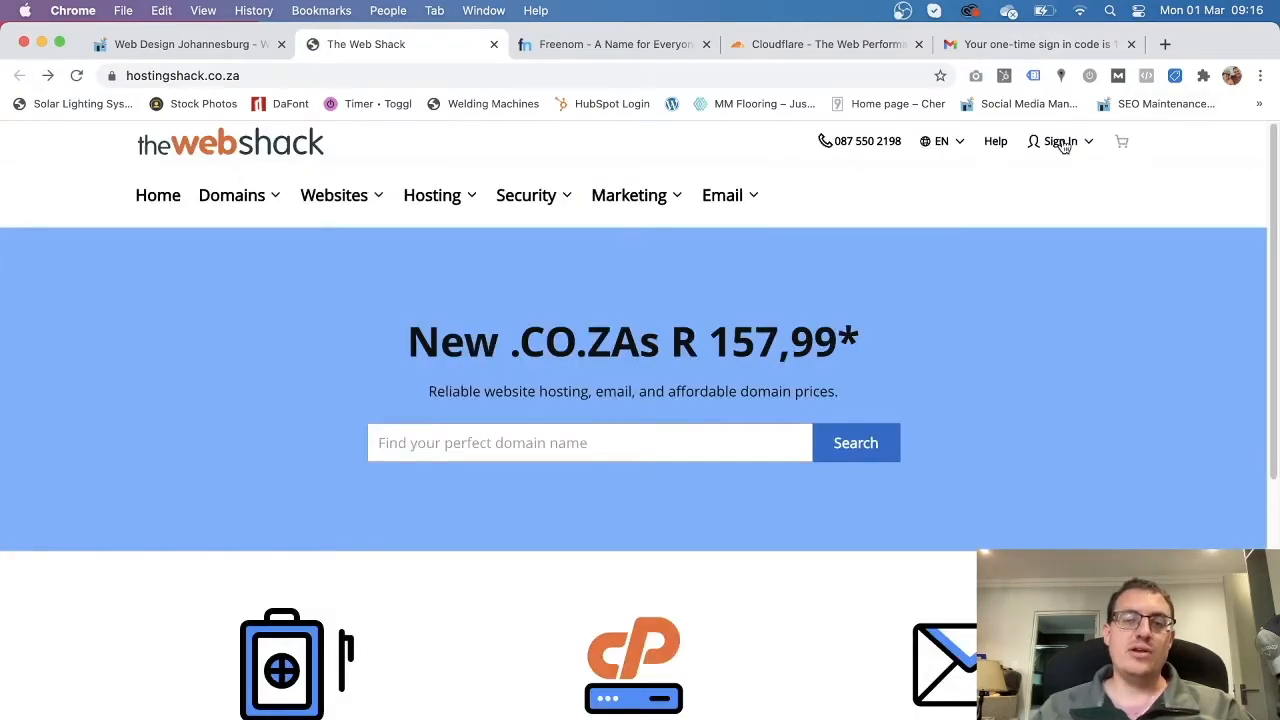
# Sign in to The Web Shack with the saved username and the account password.
pyautogui.click(1062, 142)
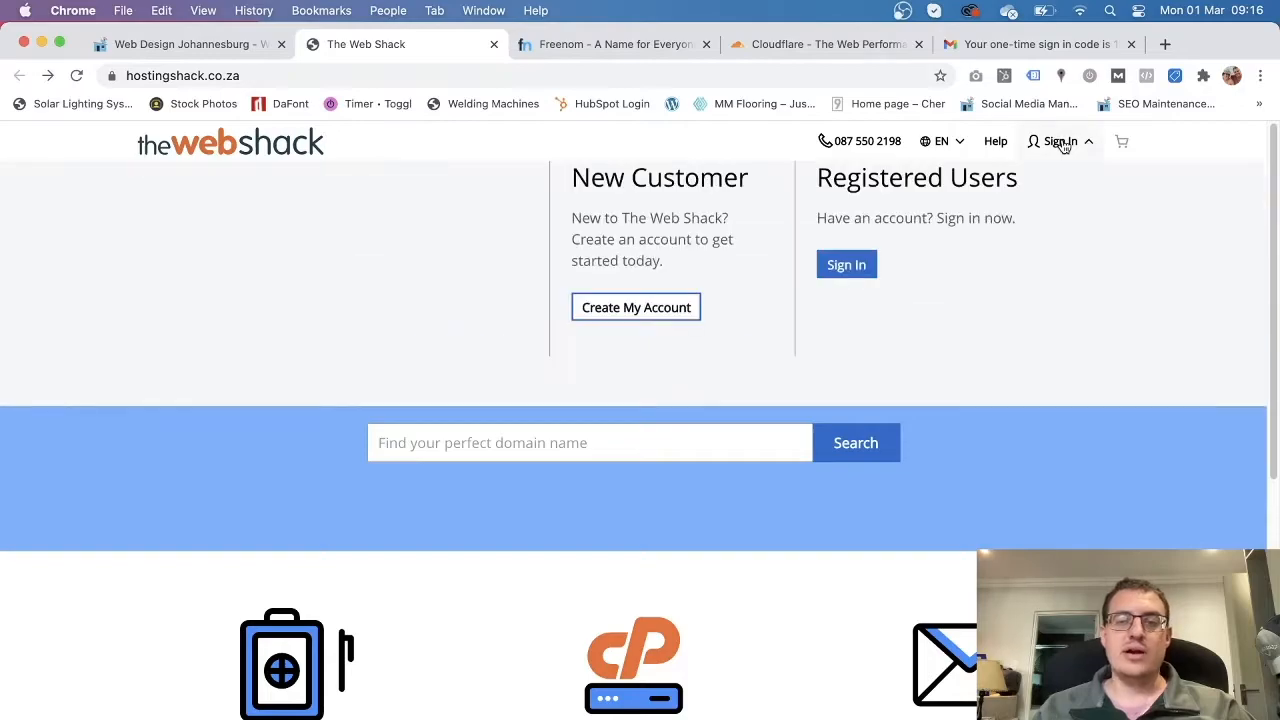
pyautogui.click(845, 266)
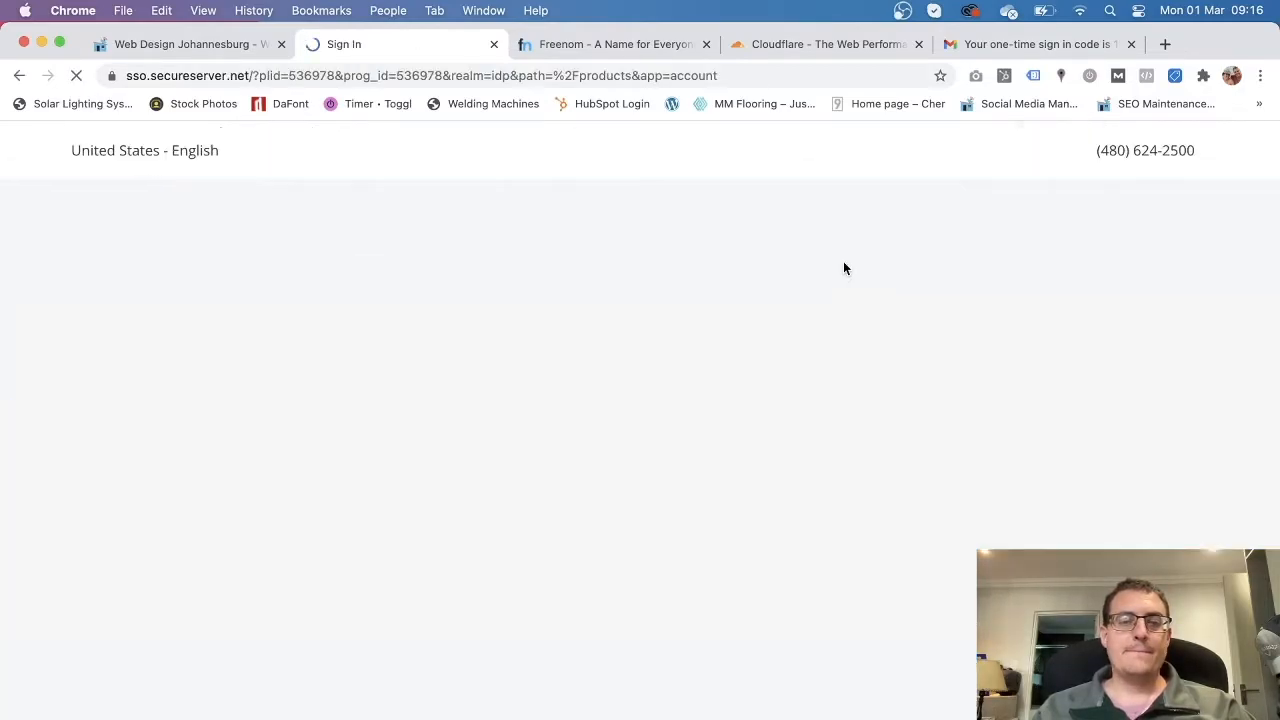
pyautogui.click(491, 385)
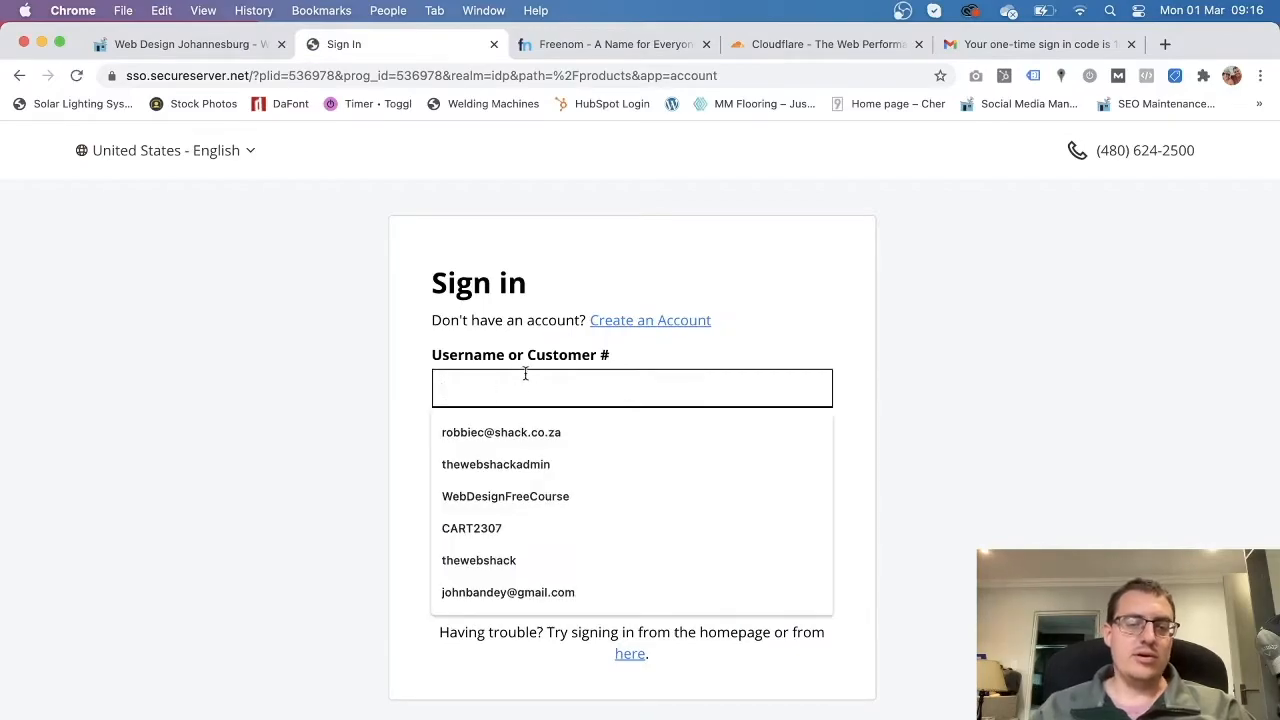
pyautogui.click(520, 433)
pyautogui.click(500, 461)
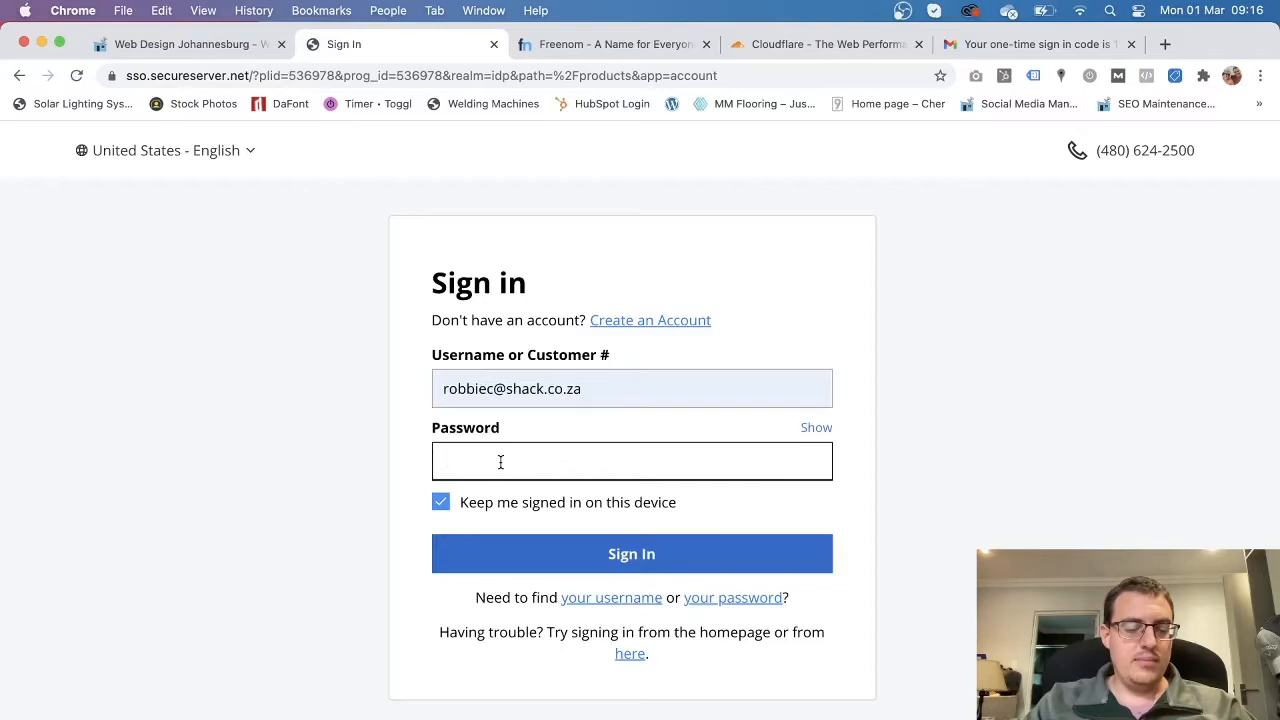
pyautogui.write('••••••••••••')
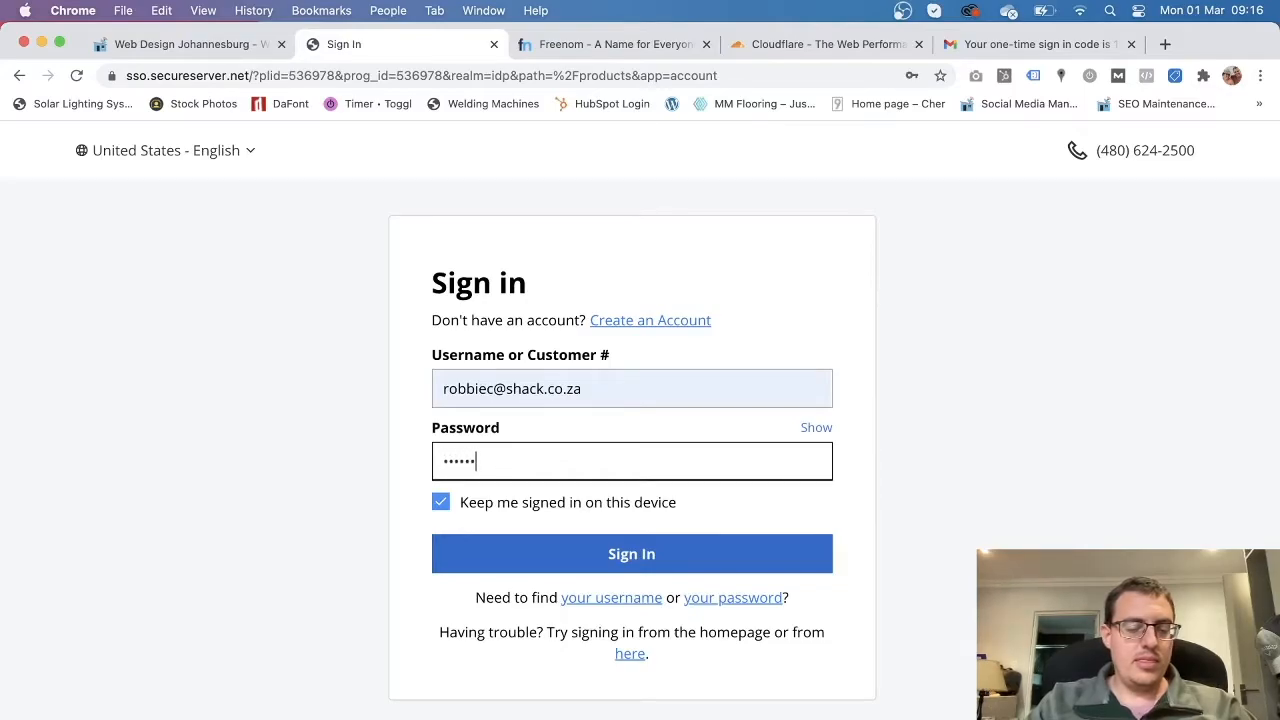
pyautogui.click(671, 555)
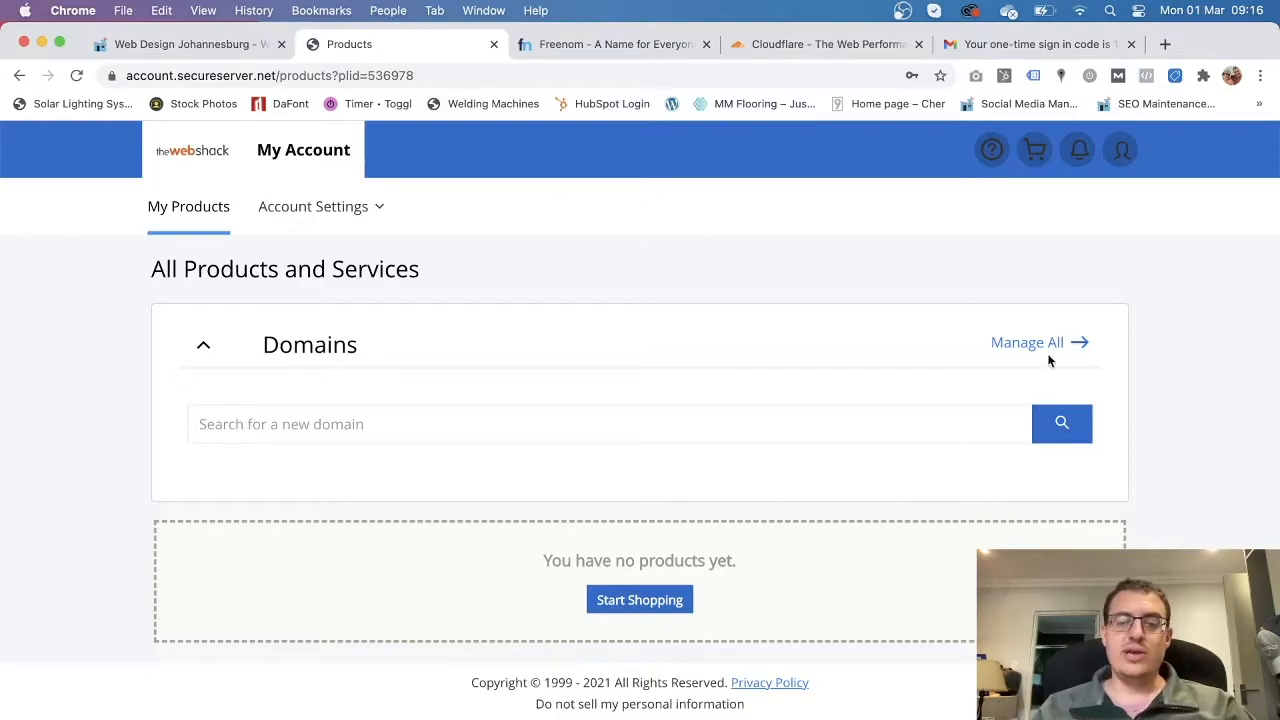
# Return to the hosting shop's home page and review the account summary.
pyautogui.click(194, 157)
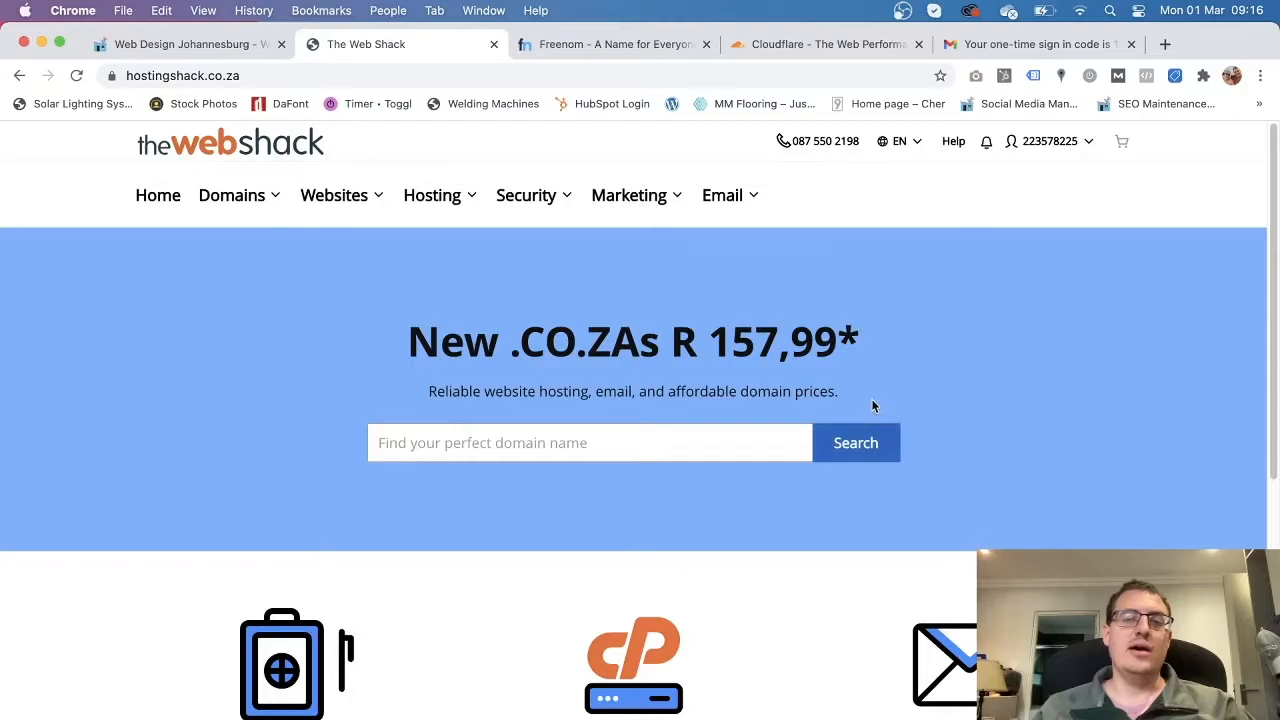
pyautogui.click(1060, 141)
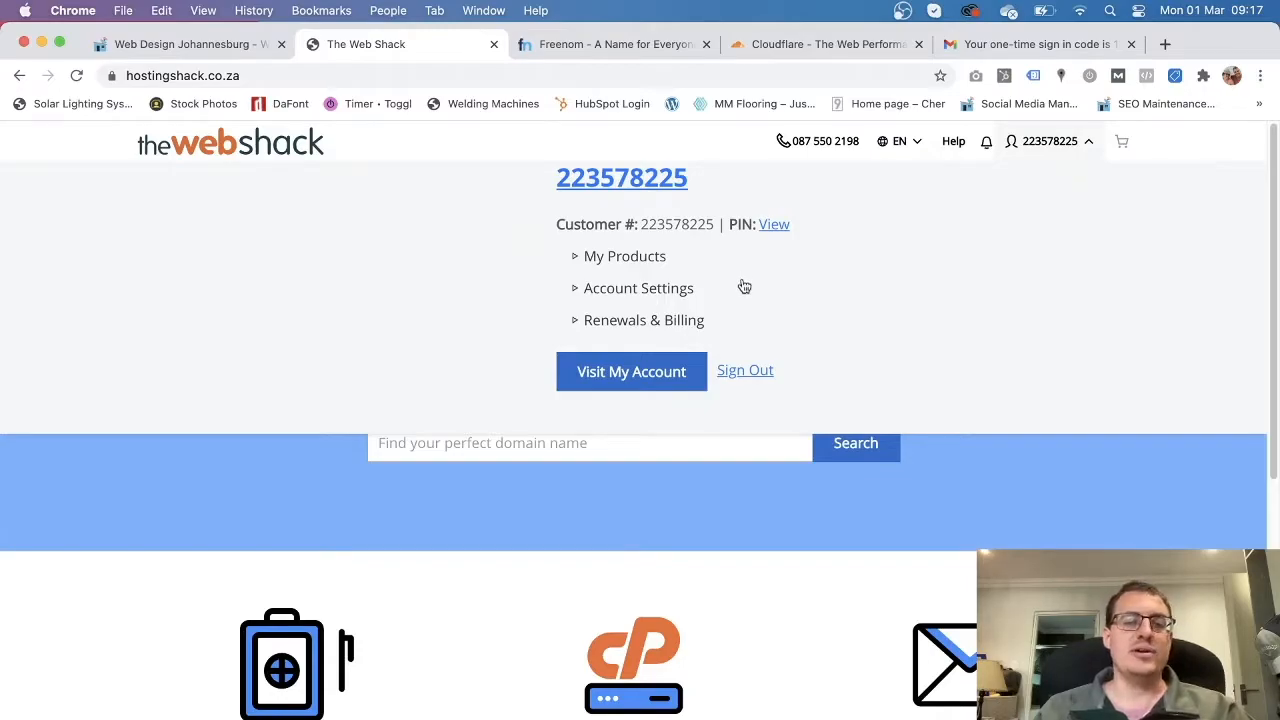
pyautogui.click(674, 508)
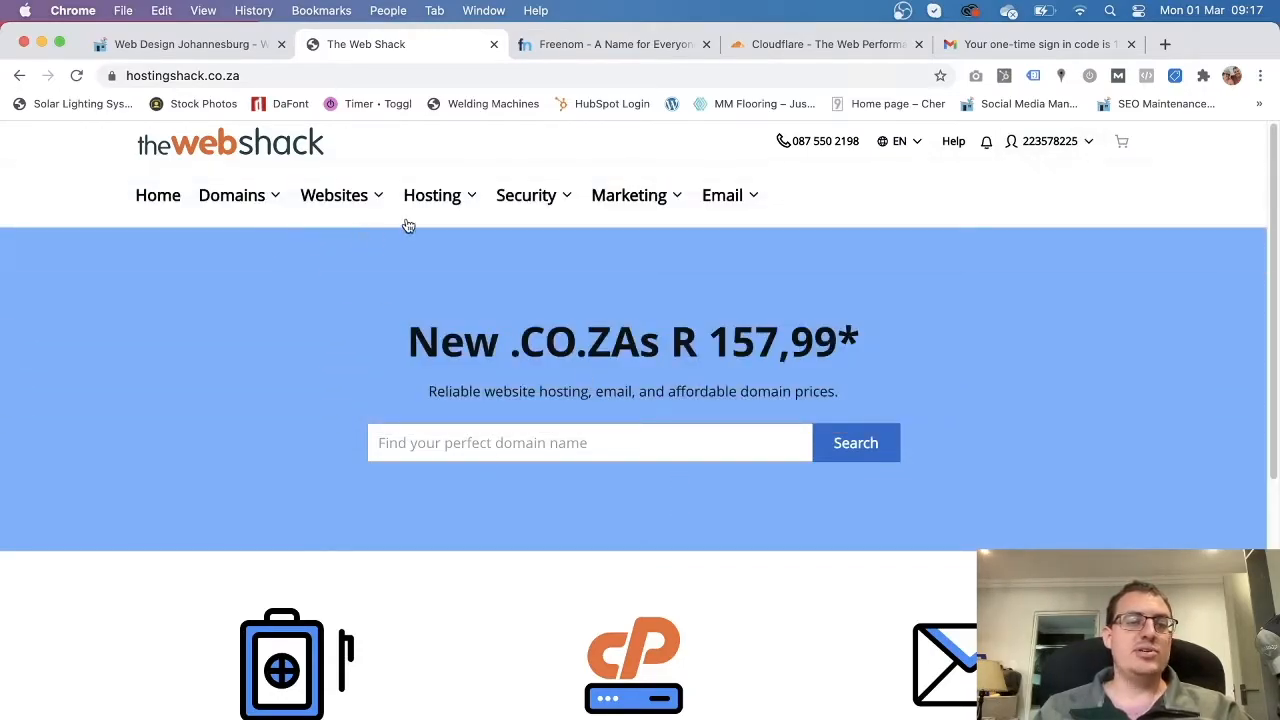
# Browse the Hosting, Domains and Websites menu offerings, then close them.
pyautogui.click(432, 195)
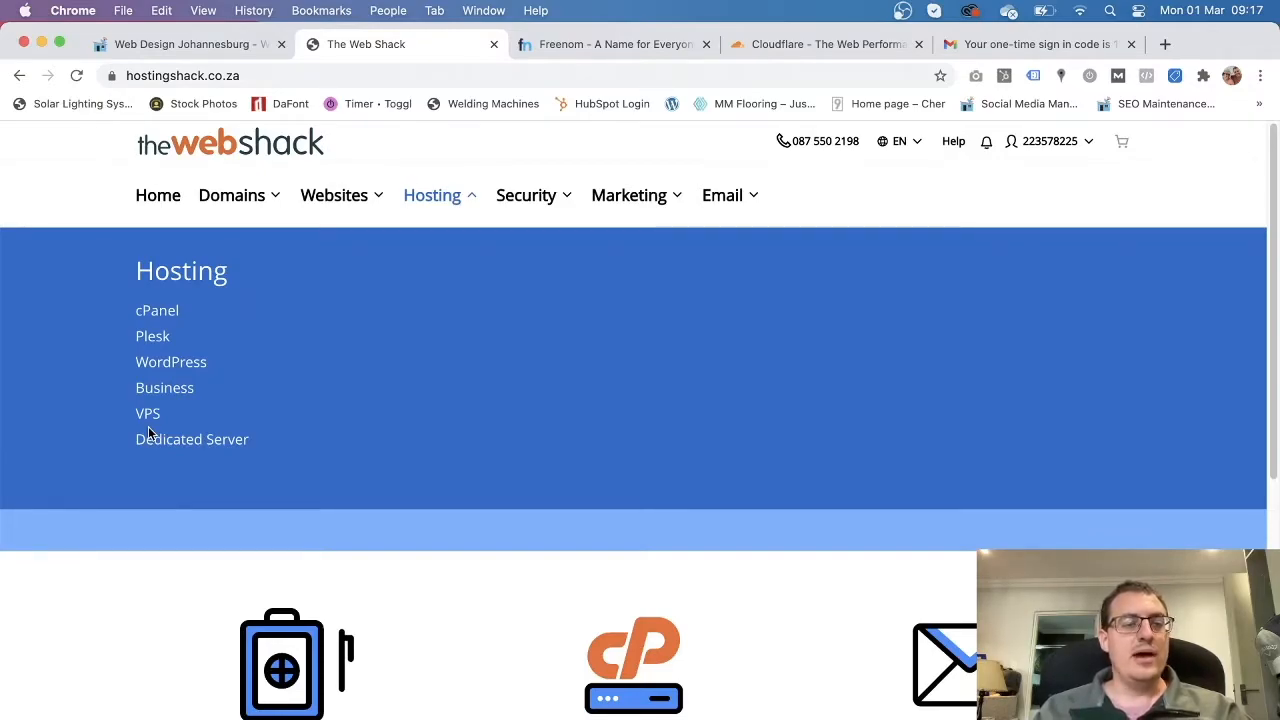
pyautogui.click(231, 205)
pyautogui.click(332, 205)
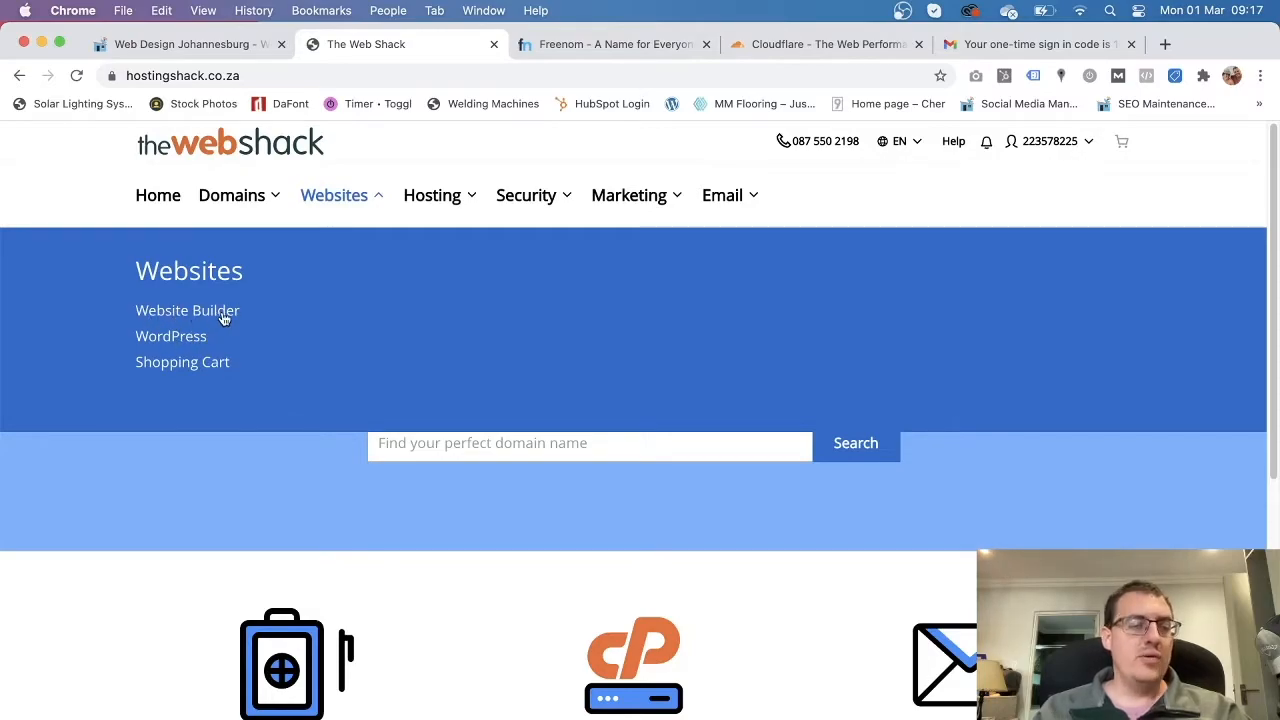
pyautogui.click(430, 207)
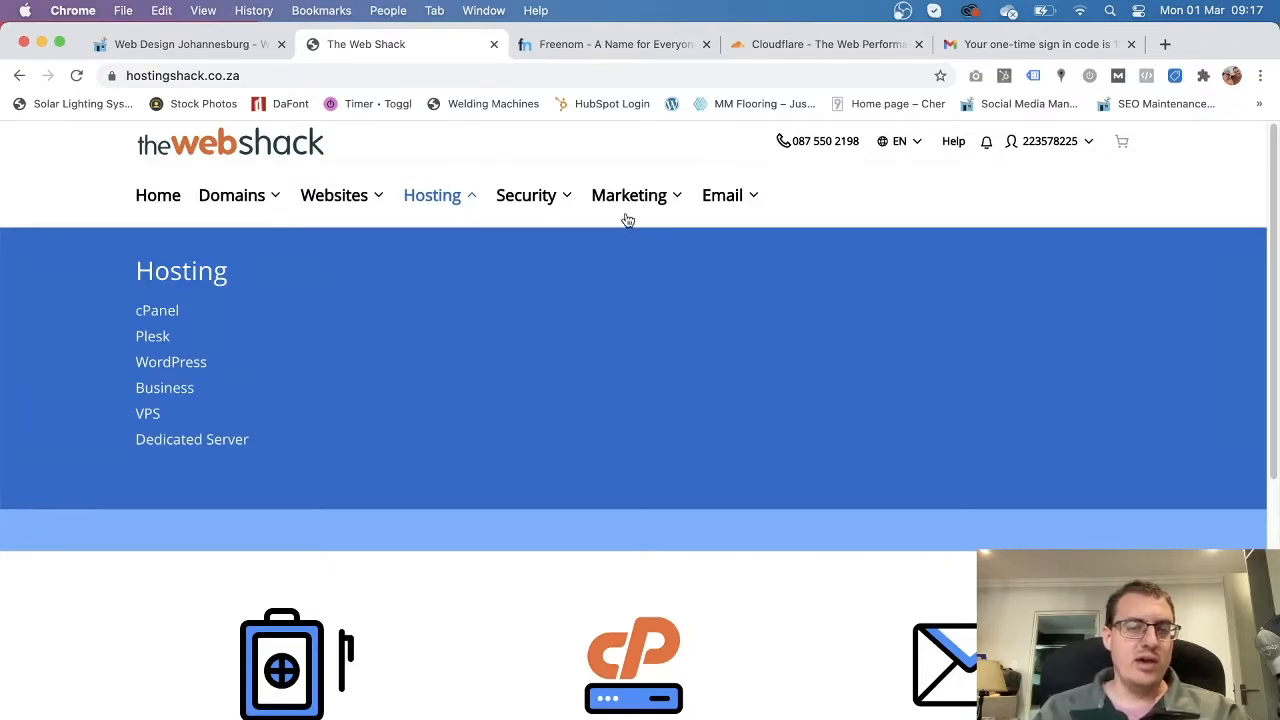
pyautogui.click(808, 209)
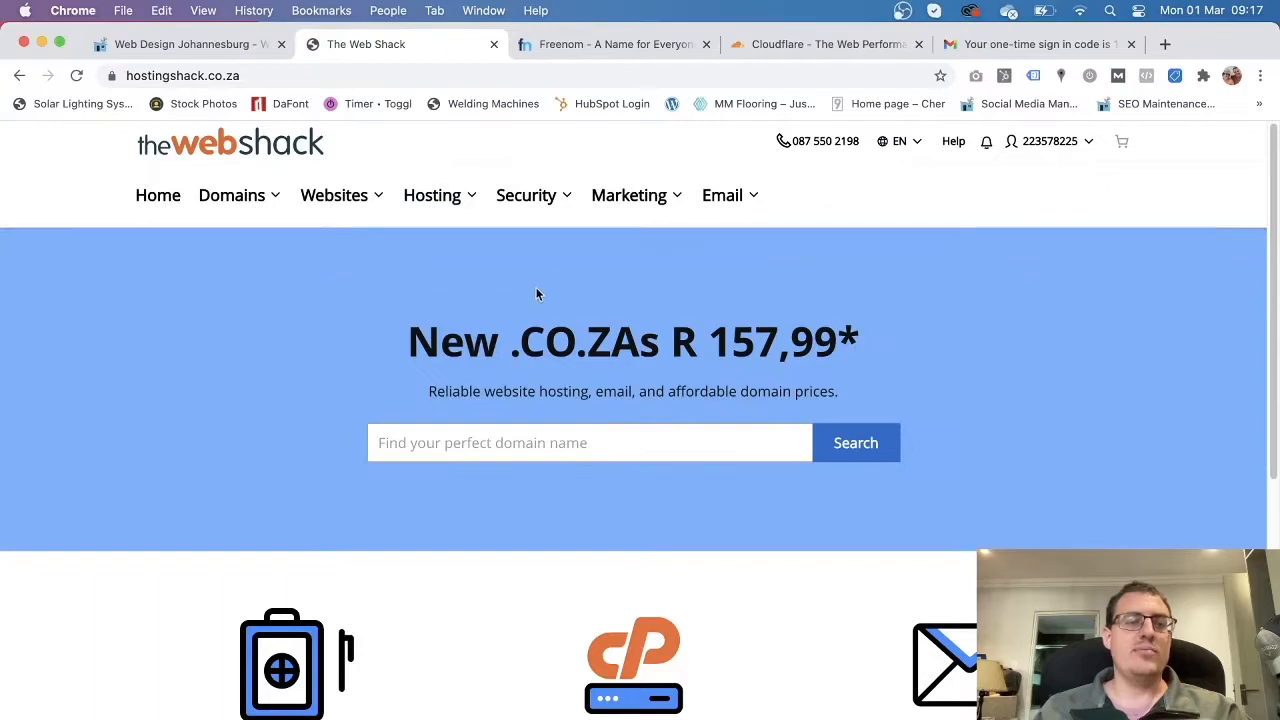
# Enter artsco.co.za in the home page domain search, comparing it with the Freenom results.
pyautogui.click(446, 443)
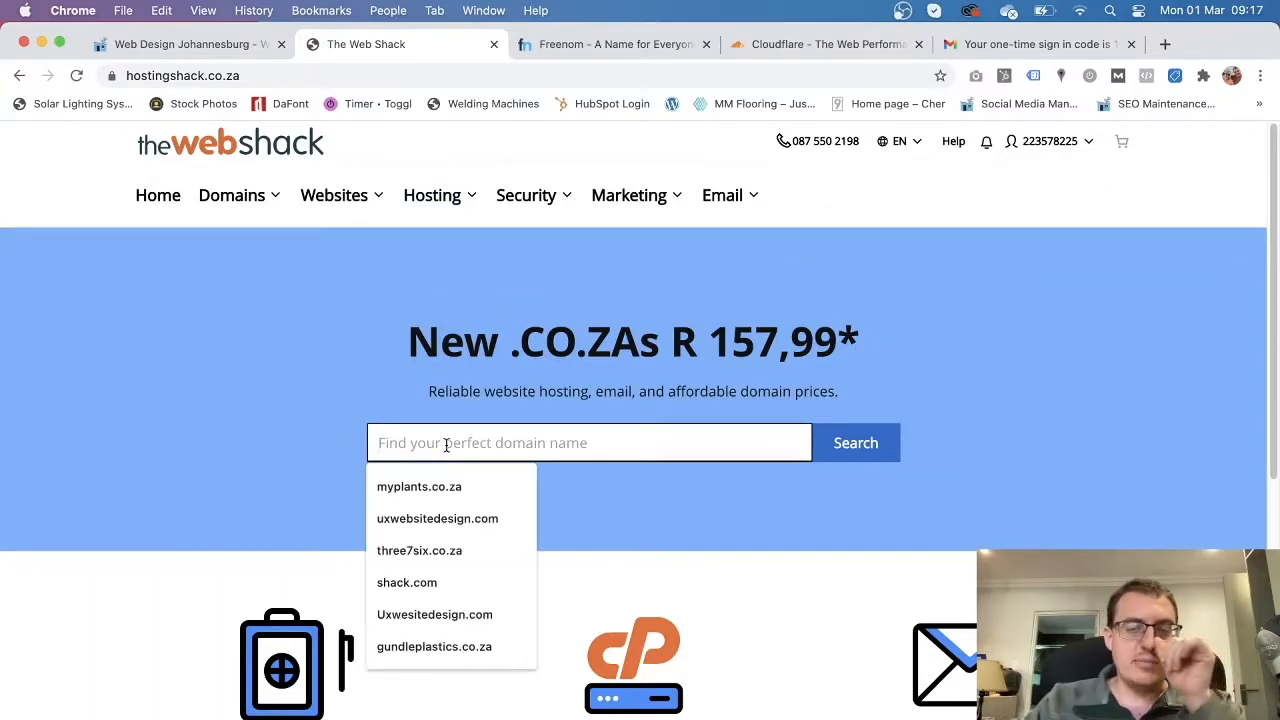
pyautogui.write('art')
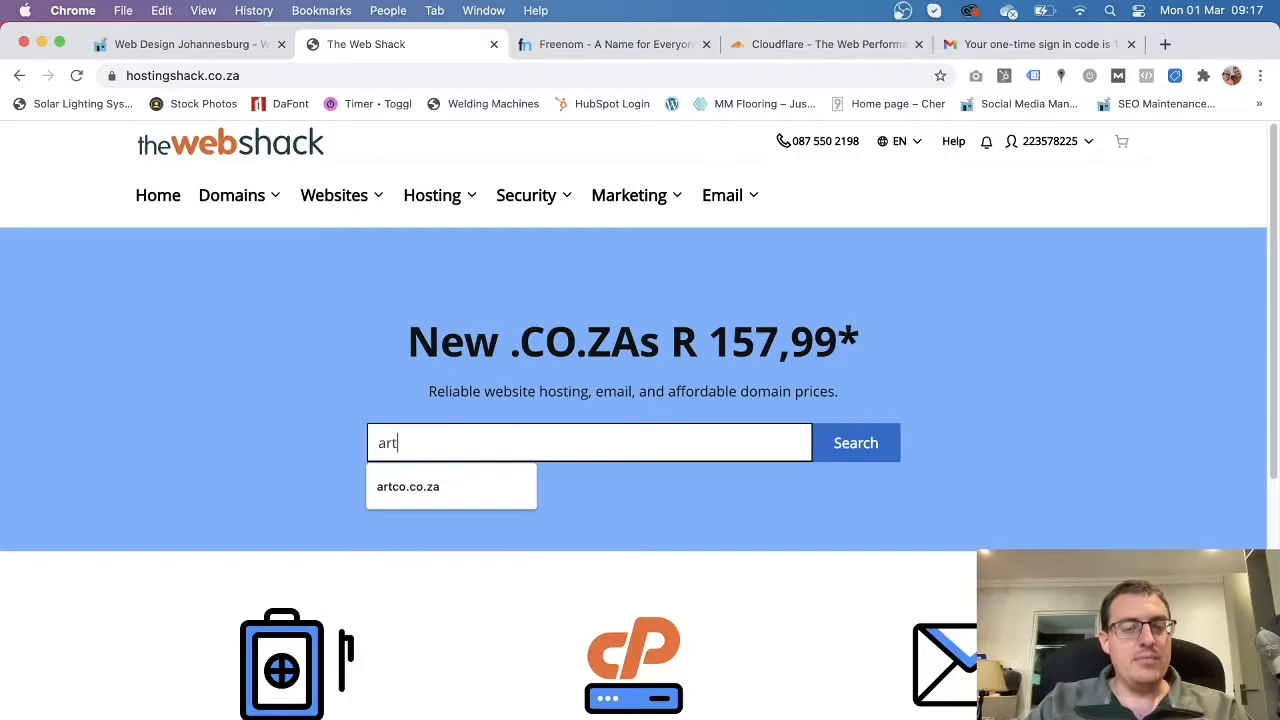
pyautogui.write('sco')
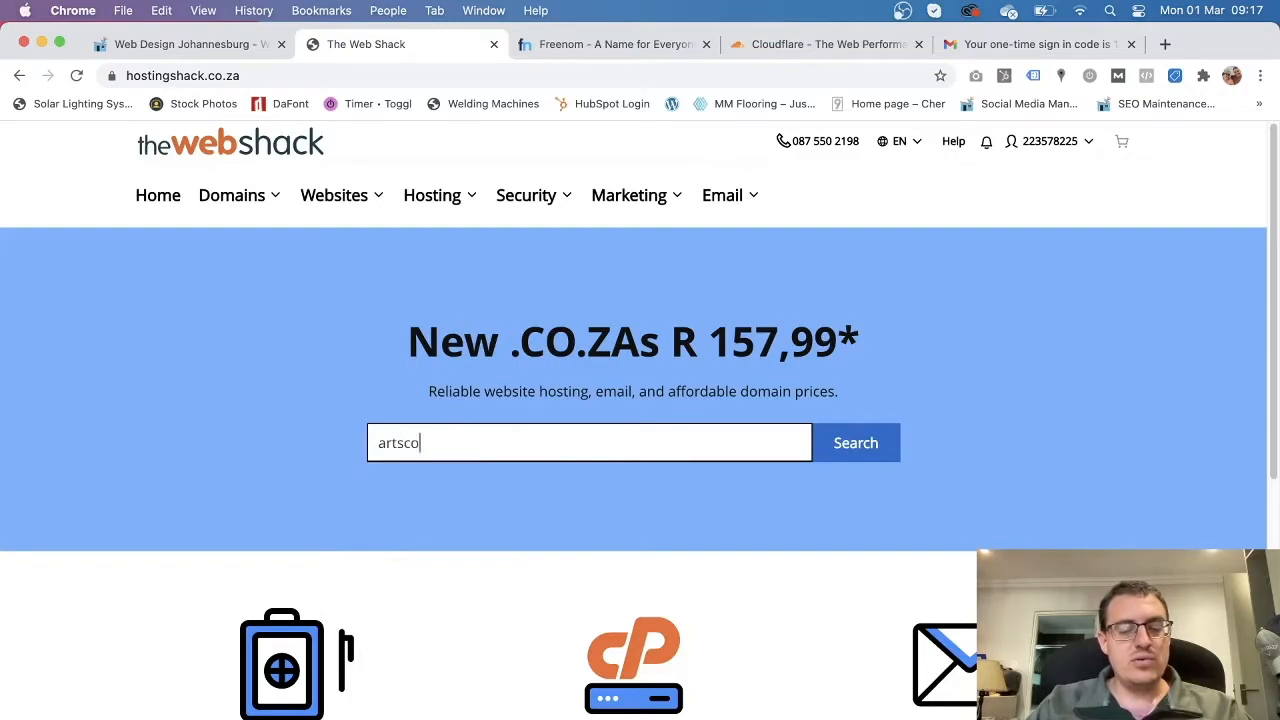
pyautogui.write('.co.za')
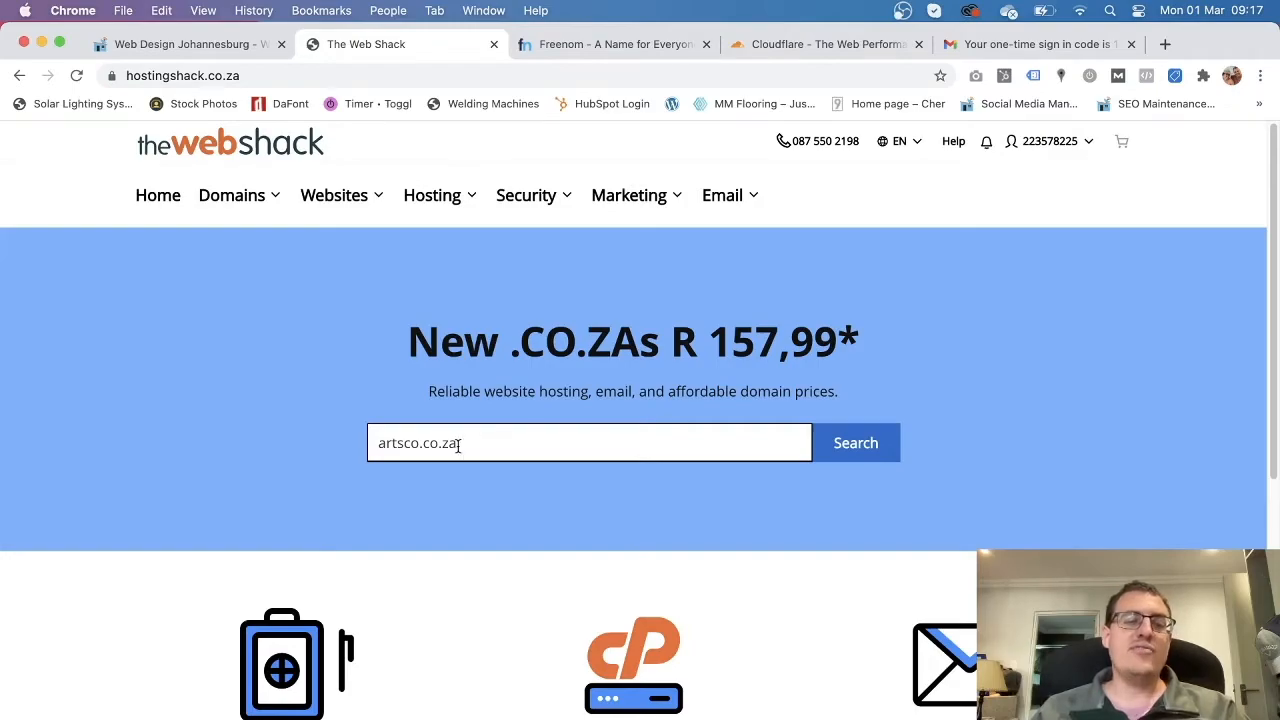
pyautogui.moveTo(424, 445); pyautogui.dragTo(462, 447)
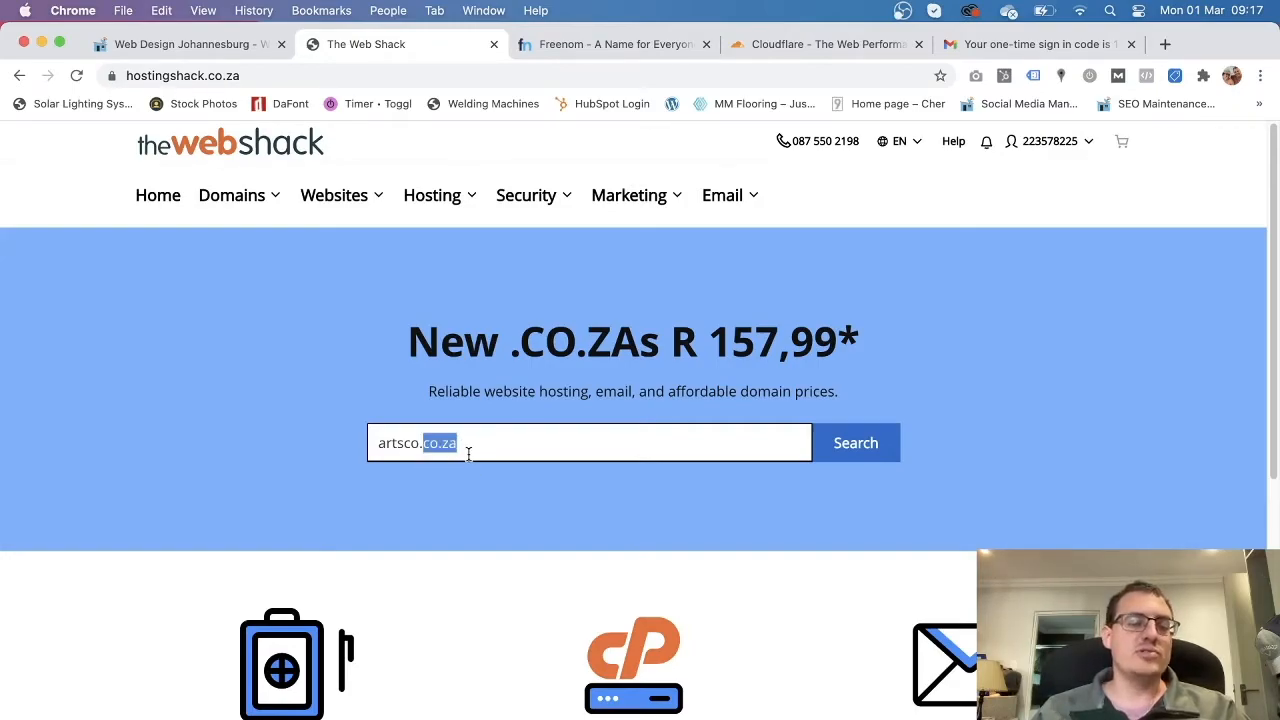
pyautogui.click(586, 43)
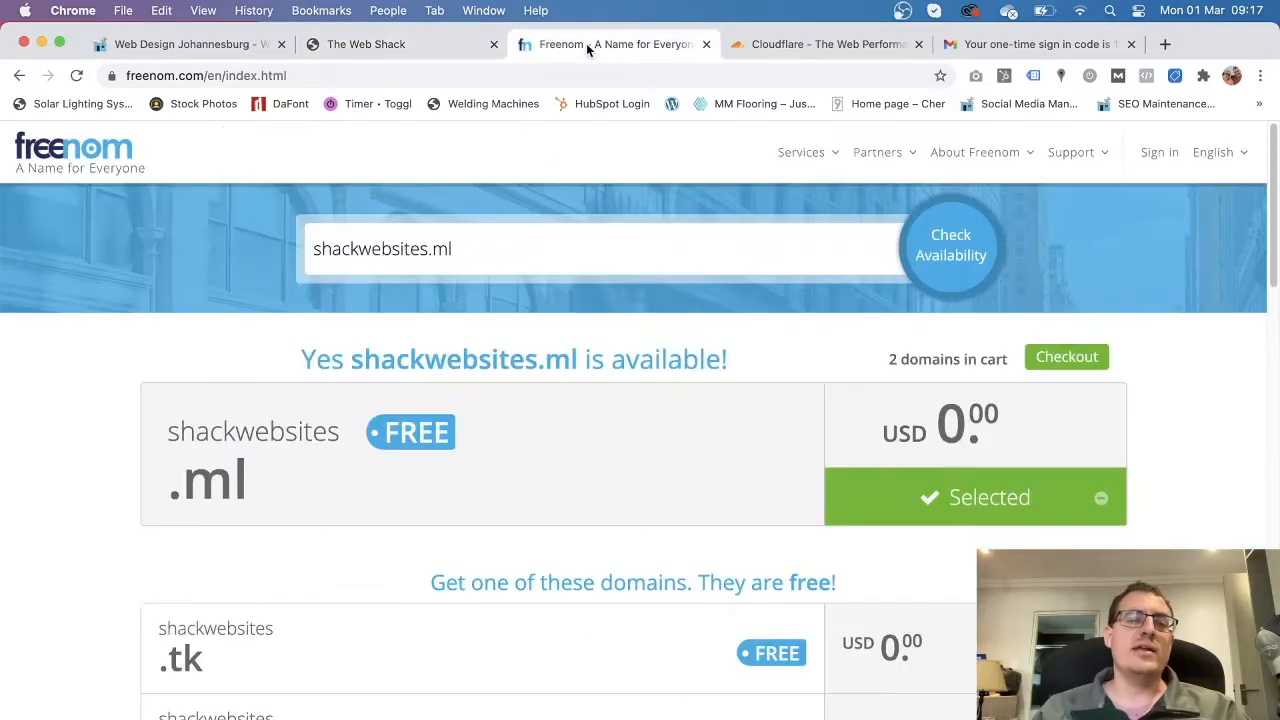
pyautogui.click(418, 42)
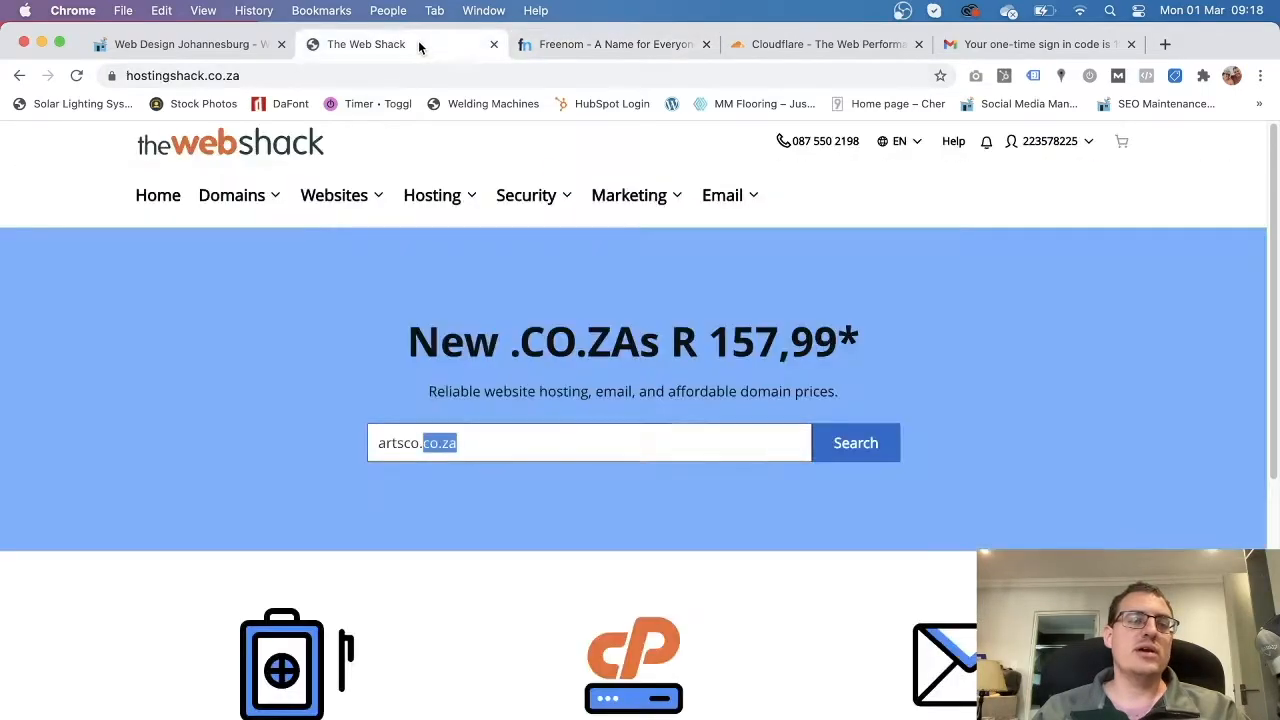
pyautogui.click(598, 50)
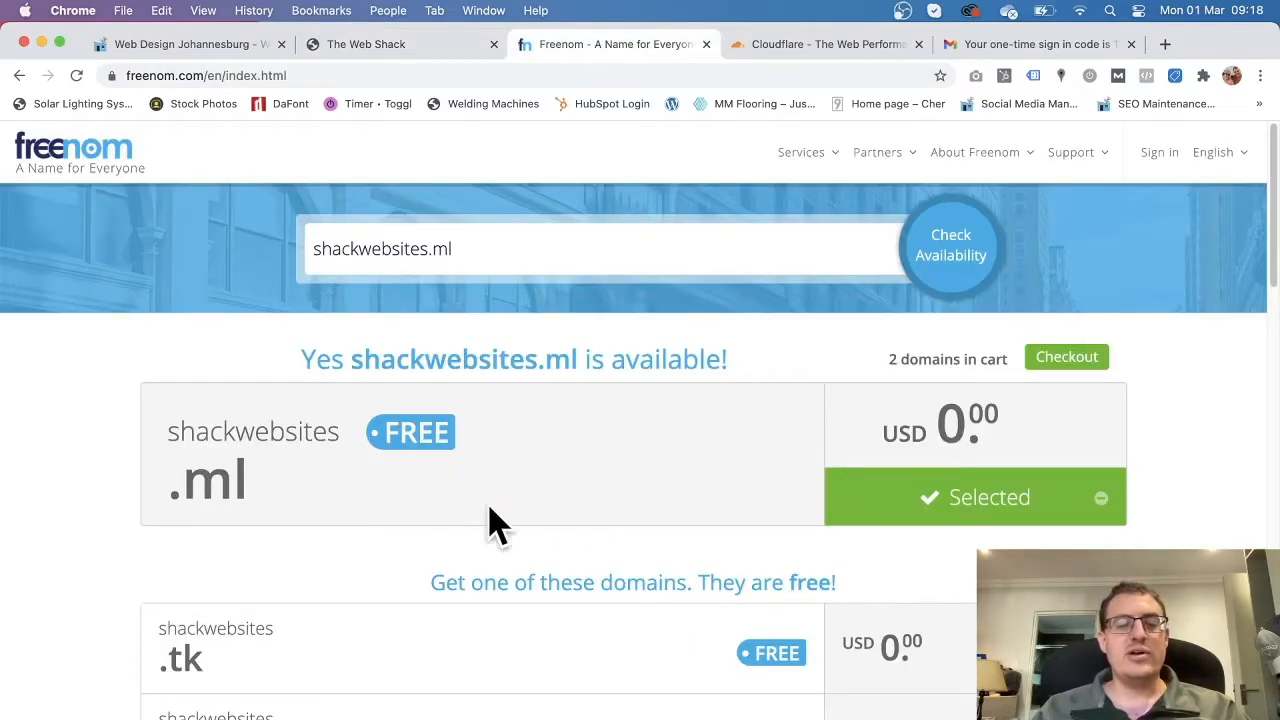
pyautogui.click(402, 45)
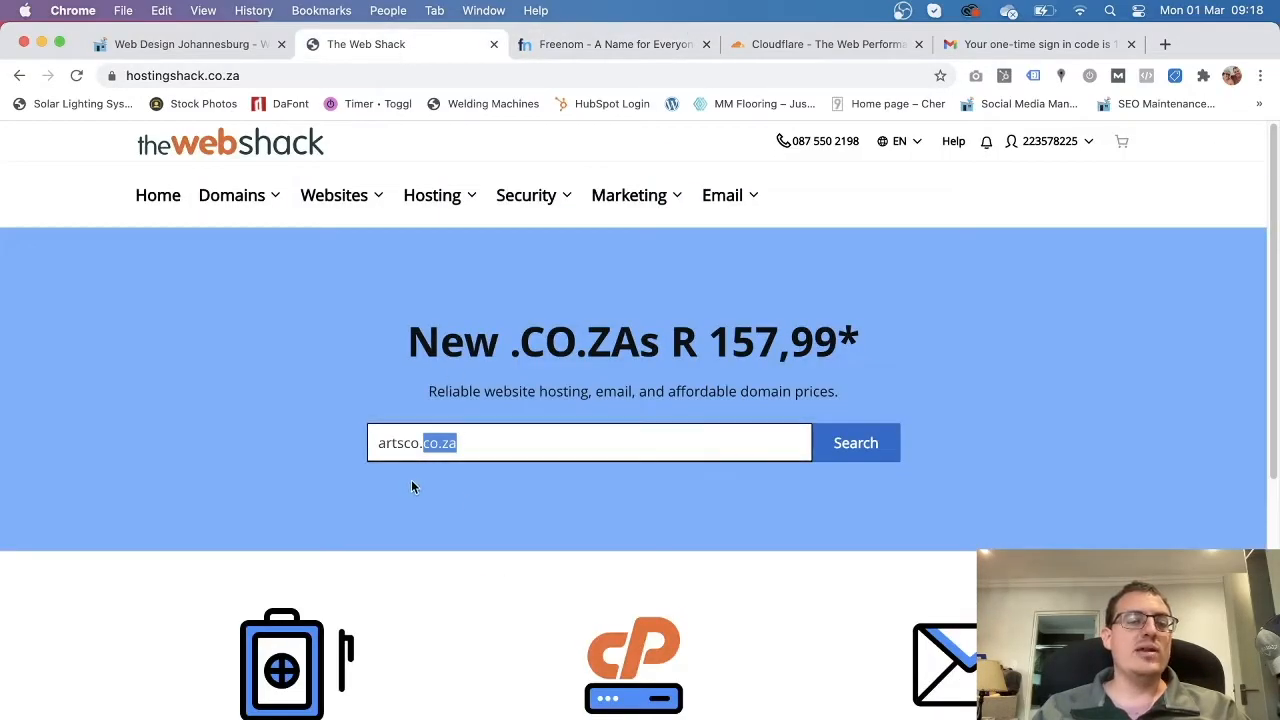
pyautogui.click(482, 445)
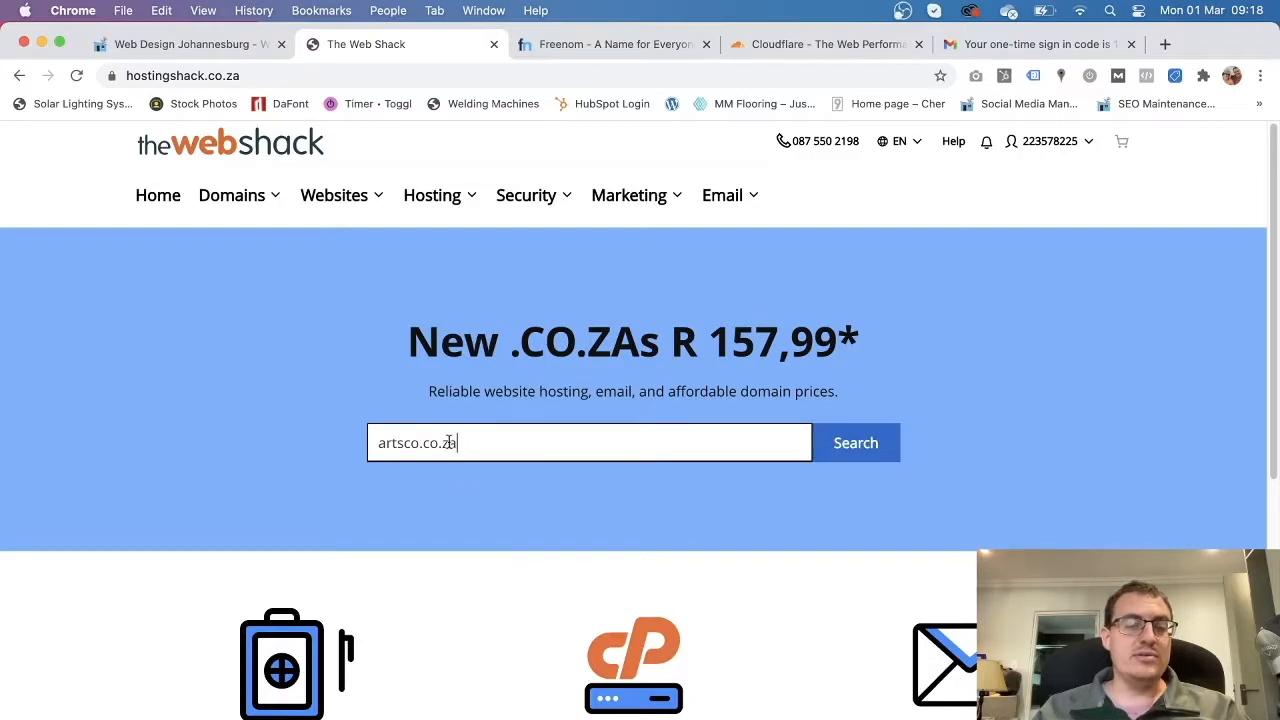
# Search for artsco.co.za and review its R157.99 availability result.
pyautogui.click(869, 451)
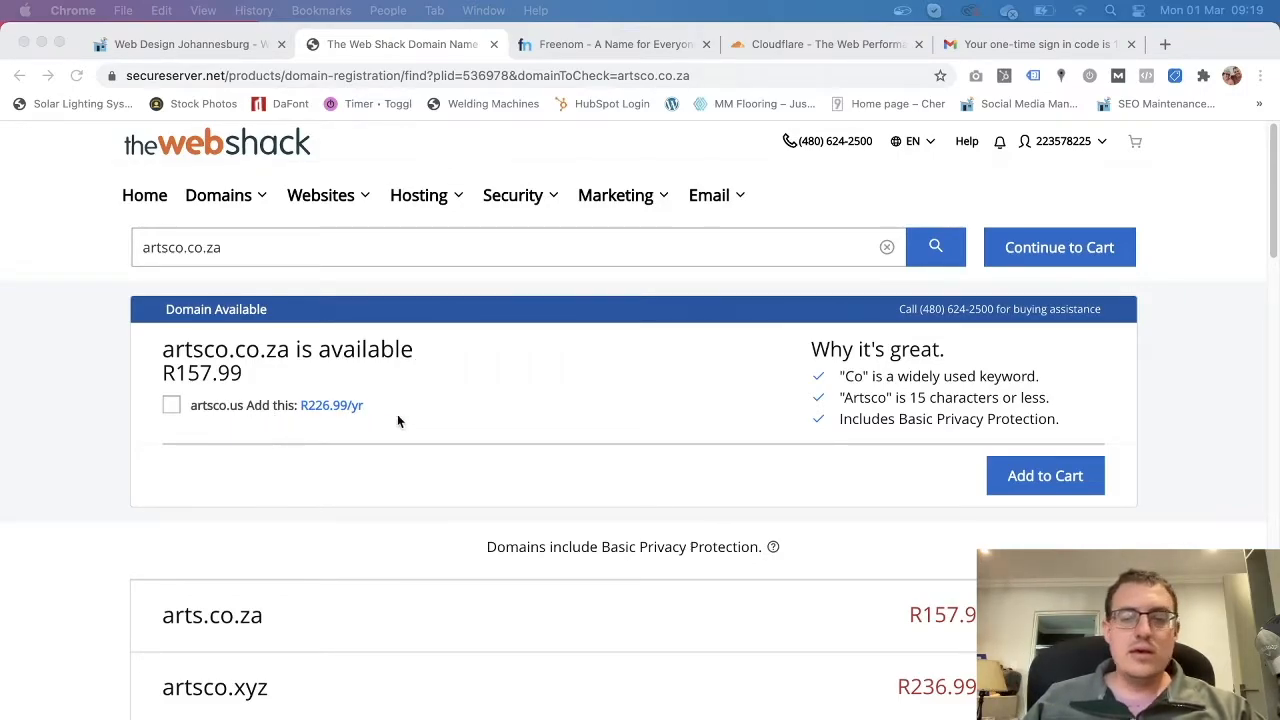
pyautogui.scroll(-2, 746, 432)
pyautogui.scroll(1, 746, 432)
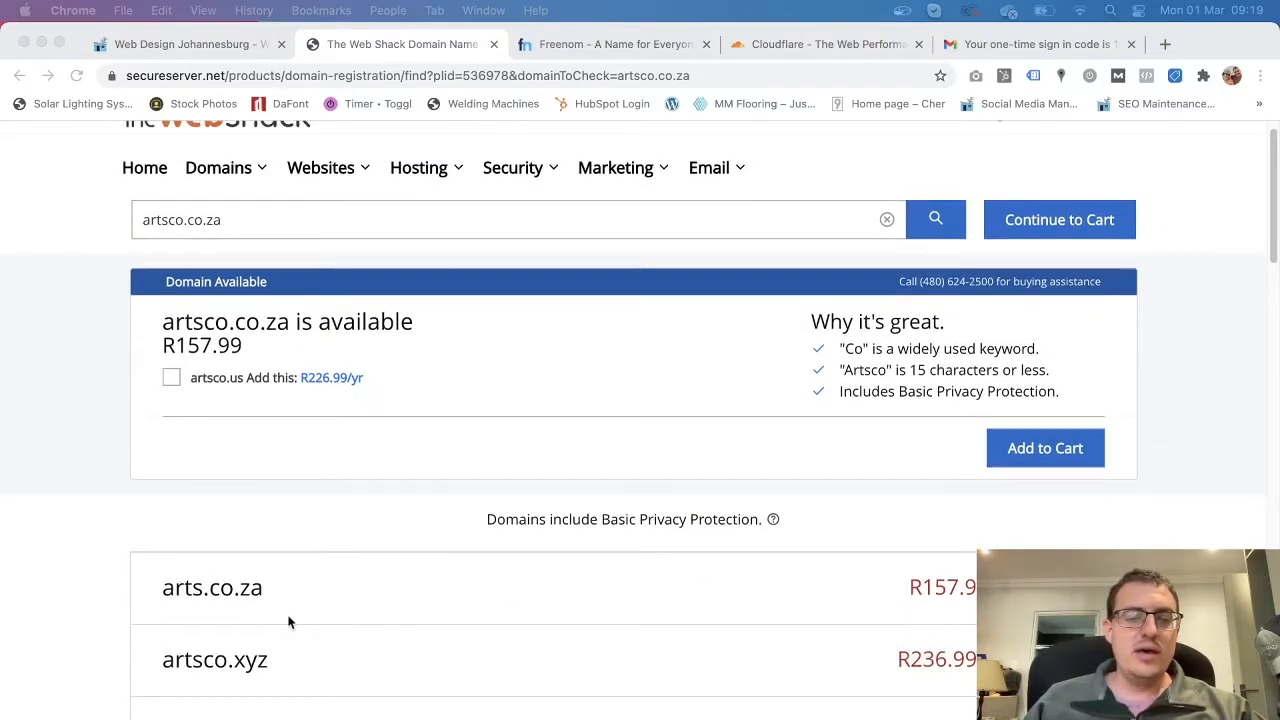
pyautogui.scroll(-3, 402, 607)
pyautogui.scroll(3, 537, 517)
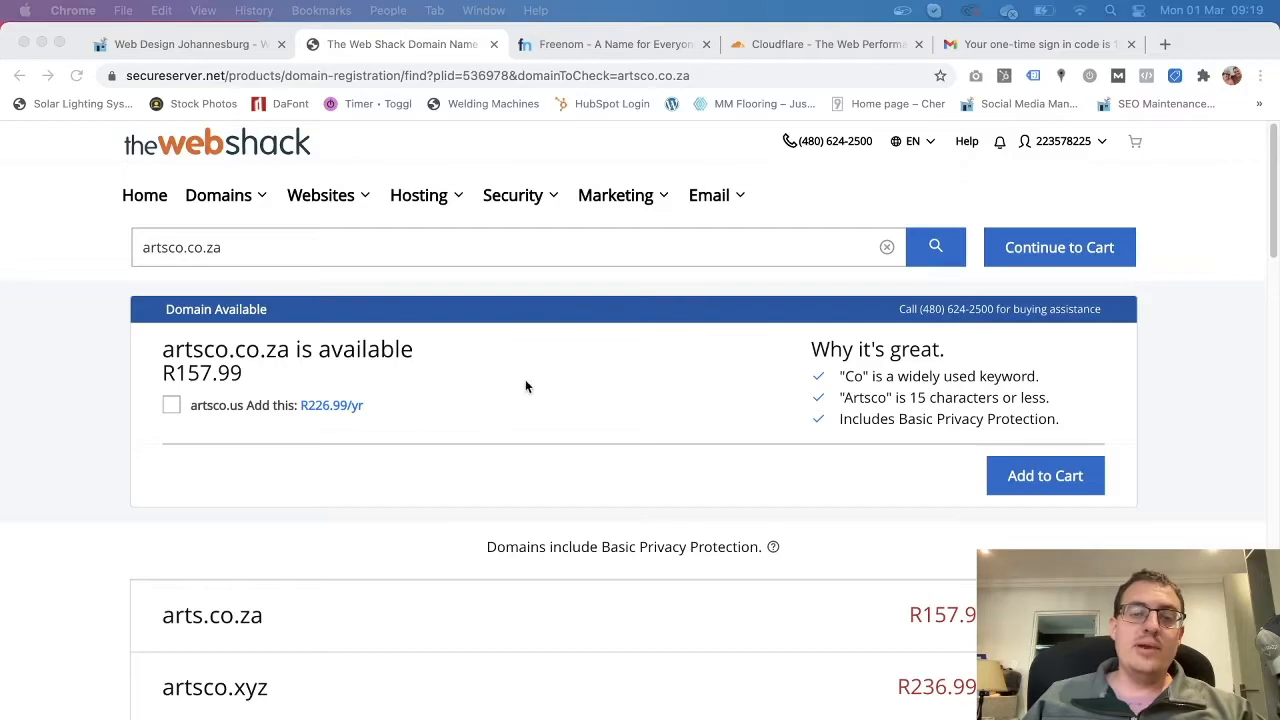
pyautogui.scroll(-5, 436, 489)
pyautogui.scroll(1, 422, 487)
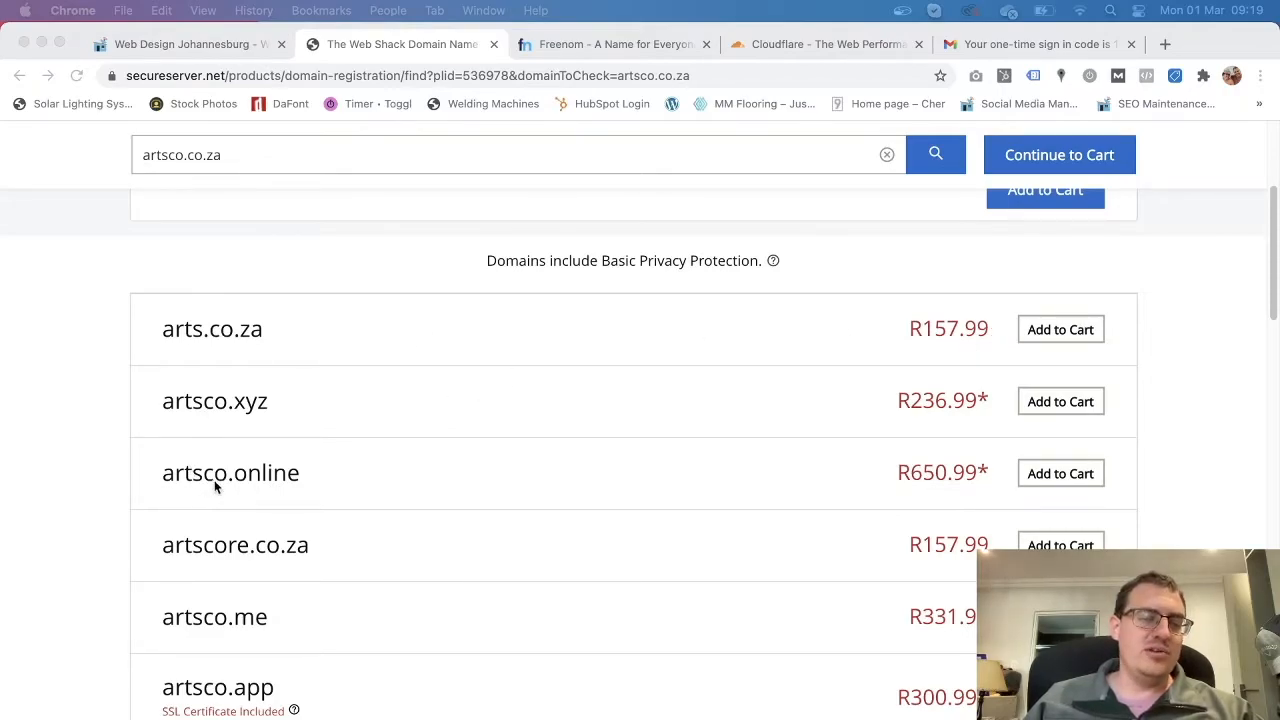
pyautogui.scroll(-1, 486, 608)
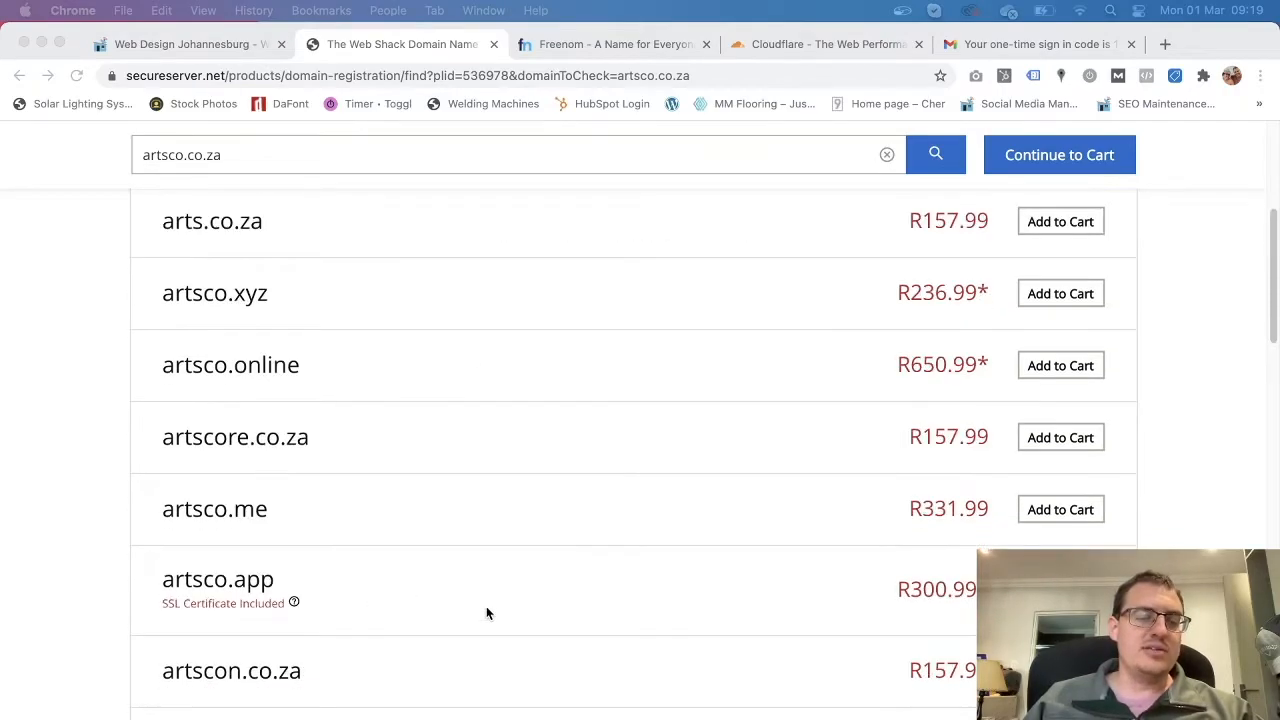
pyautogui.scroll(4, 491, 600)
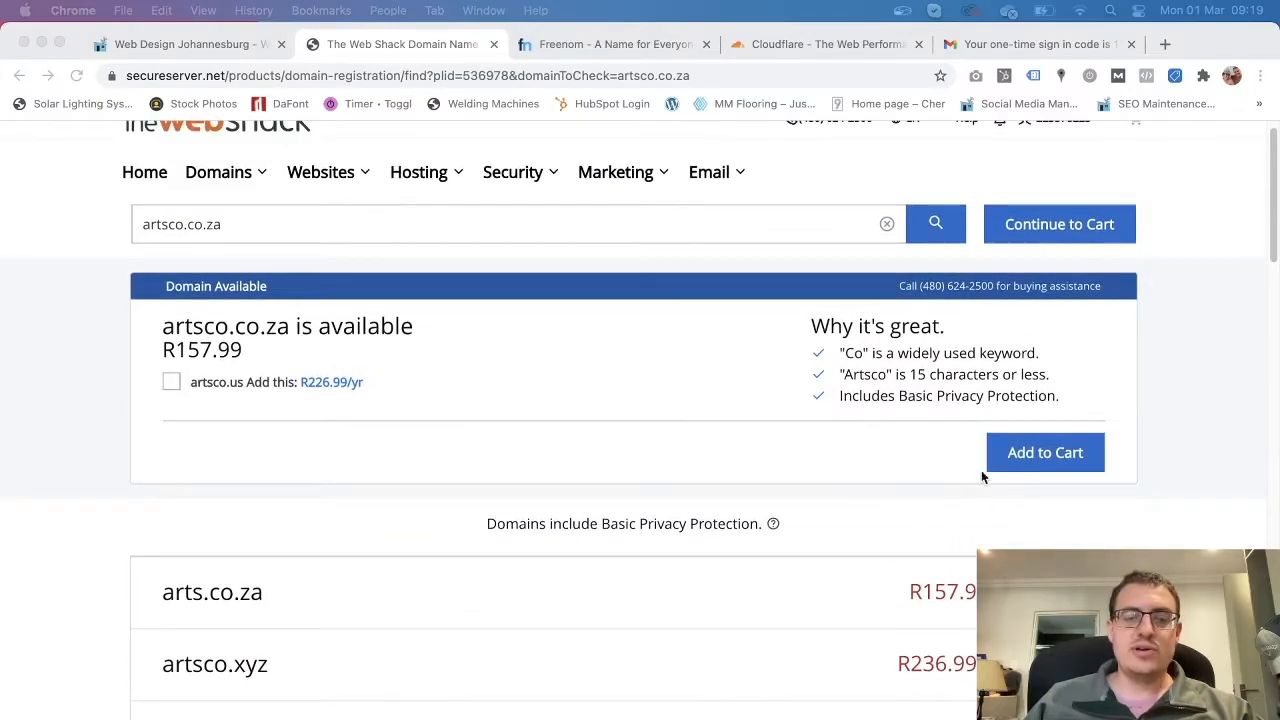
# Add artsco.co.za to the cart.
pyautogui.click(1041, 455)
pyautogui.click(1035, 460)
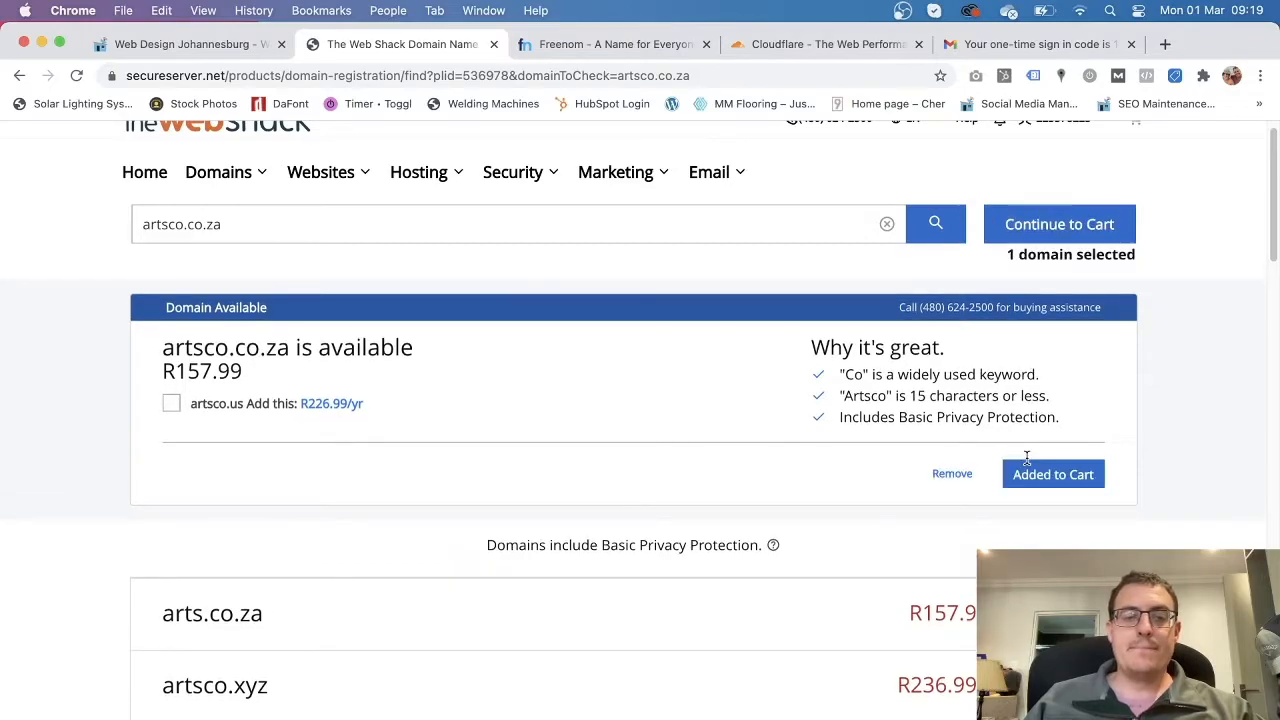
pyautogui.scroll(1, 838, 515)
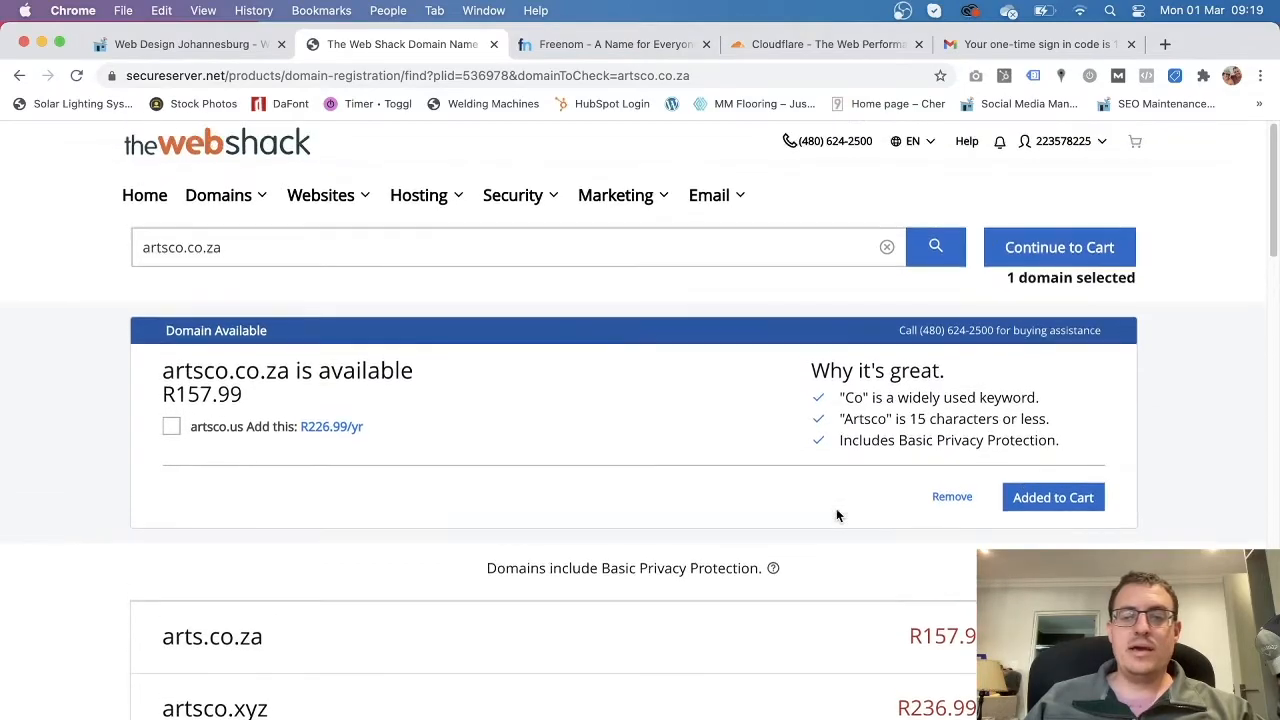
# Proceed to checkout and autofill the billing form from the saved entry.
pyautogui.click(1069, 259)
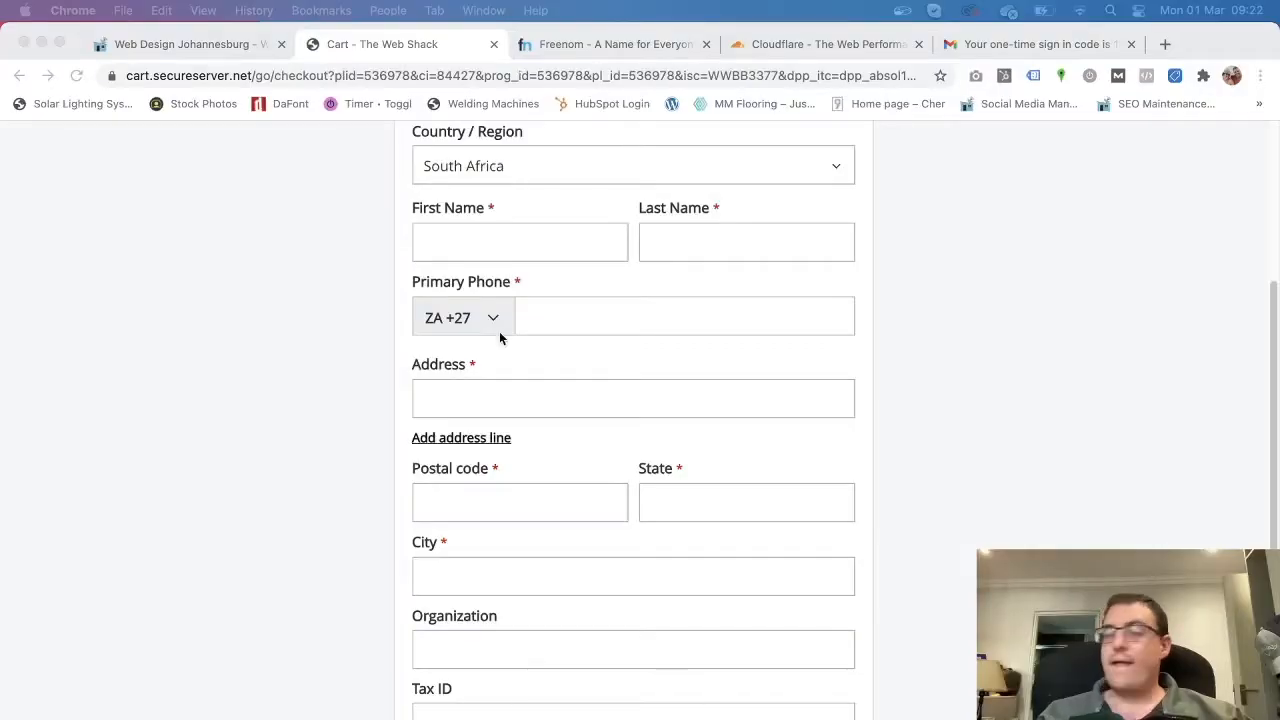
pyautogui.scroll(5, 640, 350)
pyautogui.scroll(-2, 500, 455)
pyautogui.click(457, 426)
pyautogui.click(462, 470)
pyautogui.scroll(-2, 814, 517)
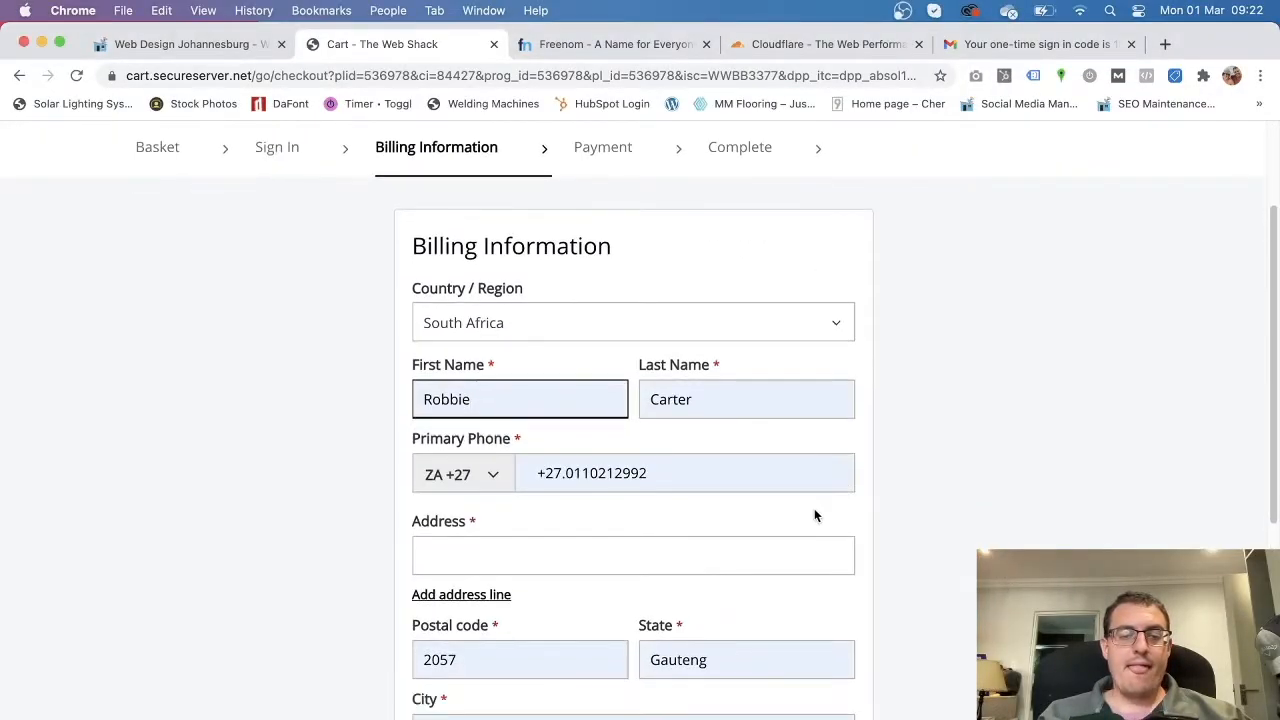
# Replace the mobile number and fill in the street address from its suggestion.
pyautogui.tripleClick(664, 438)
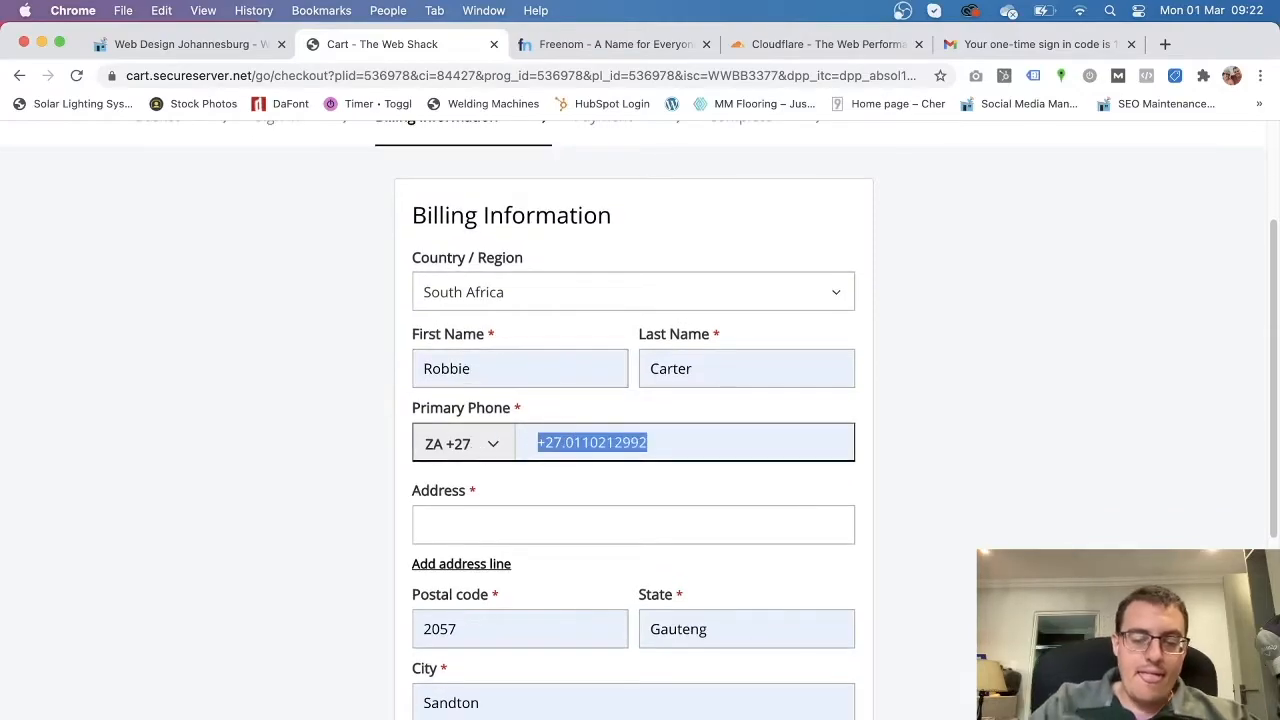
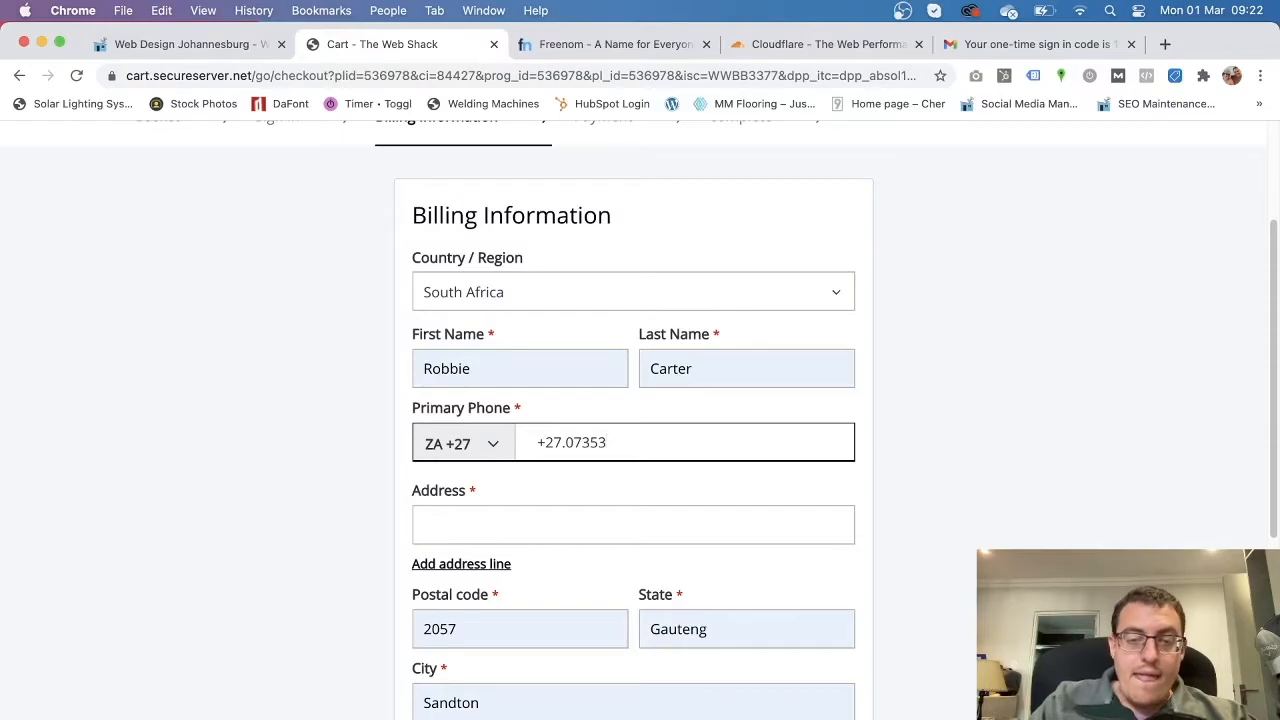
pyautogui.scroll(-1, 586, 496)
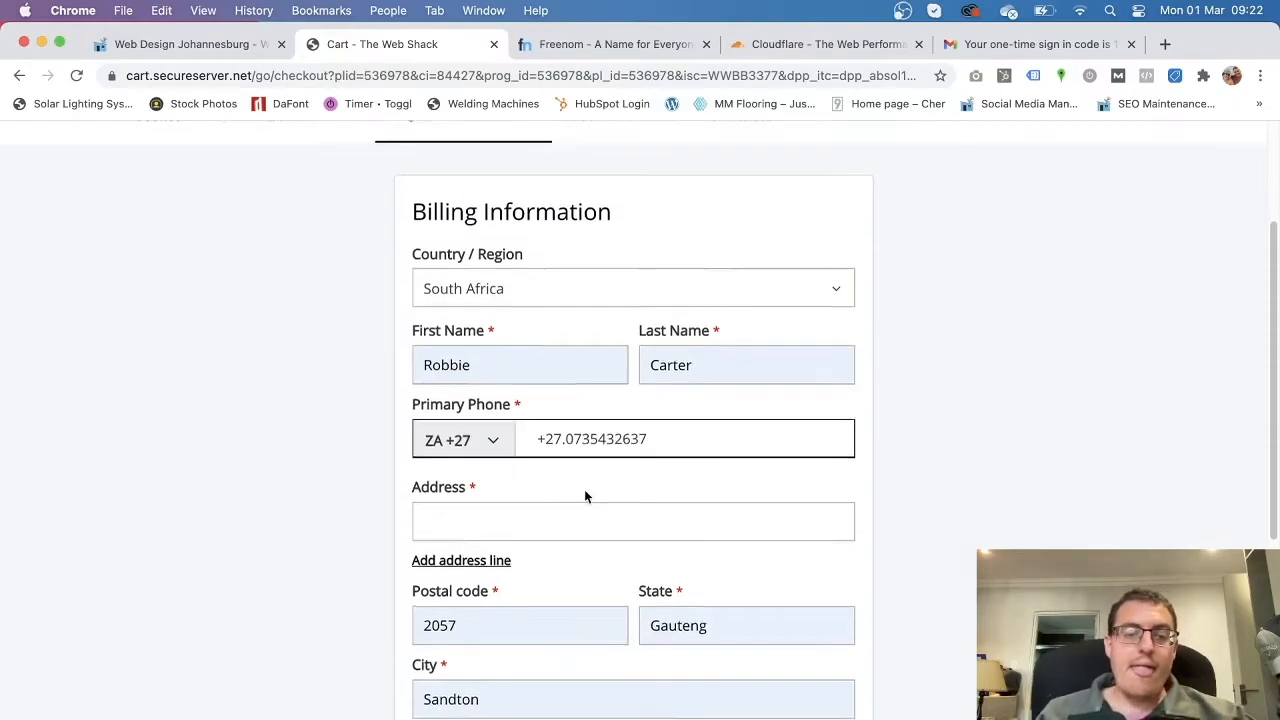
pyautogui.scroll(-3, 584, 496)
pyautogui.click(466, 386)
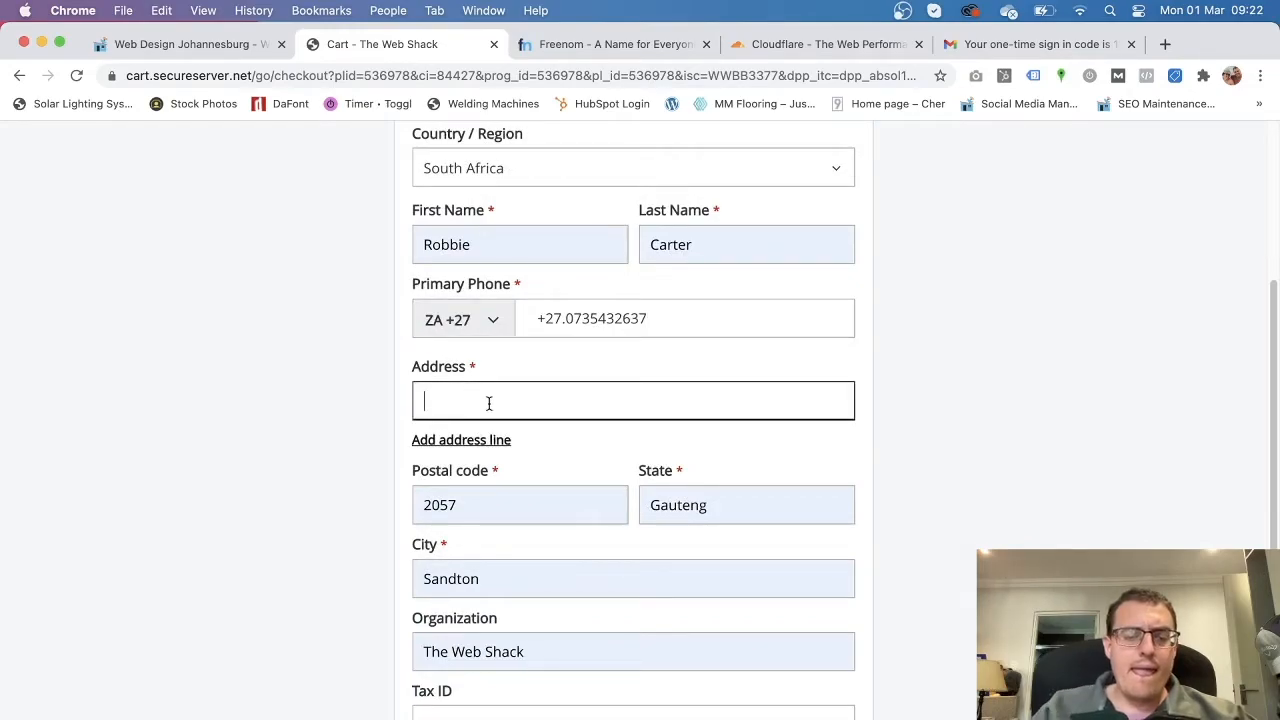
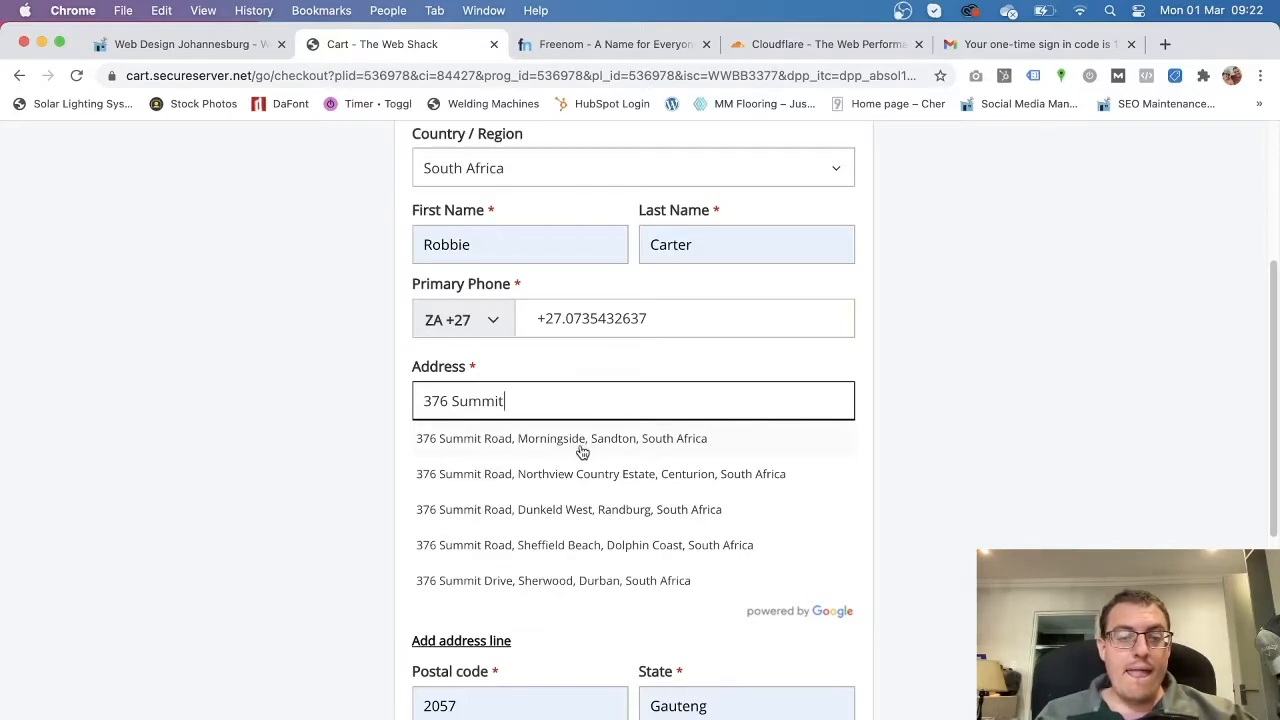
pyautogui.click(584, 451)
pyautogui.scroll(-2, 837, 477)
# Correct the State field to Gauteng and review the completed billing form.
pyautogui.click(712, 446)
pyautogui.press('BackSpace')
pyautogui.write('au')
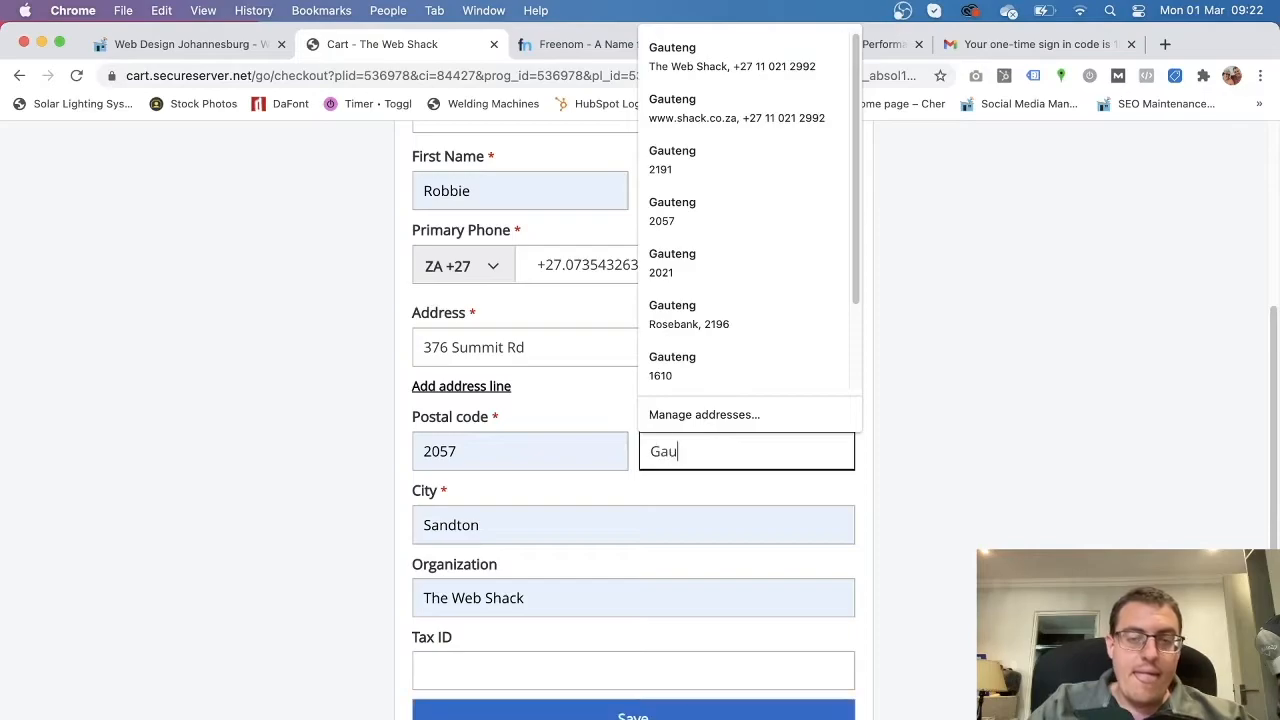
pyautogui.write('teng')
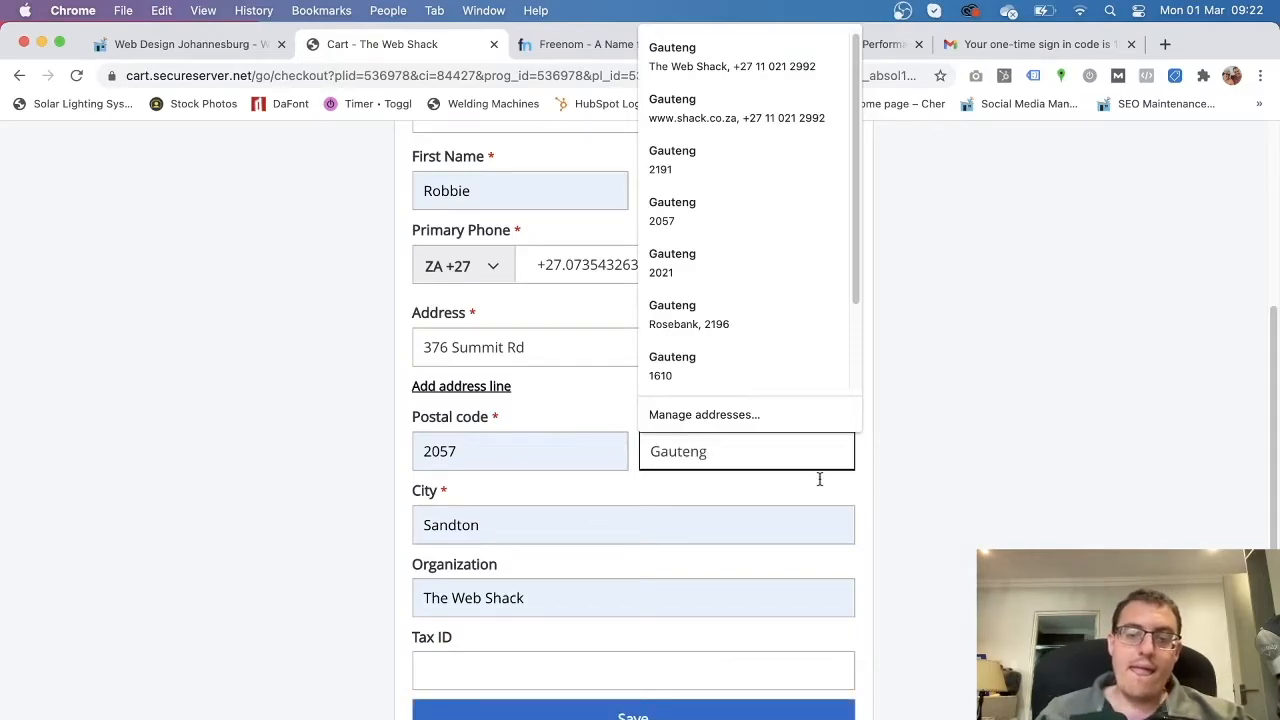
pyautogui.press('Escape')
pyautogui.click(949, 495)
pyautogui.scroll(2, 960, 583)
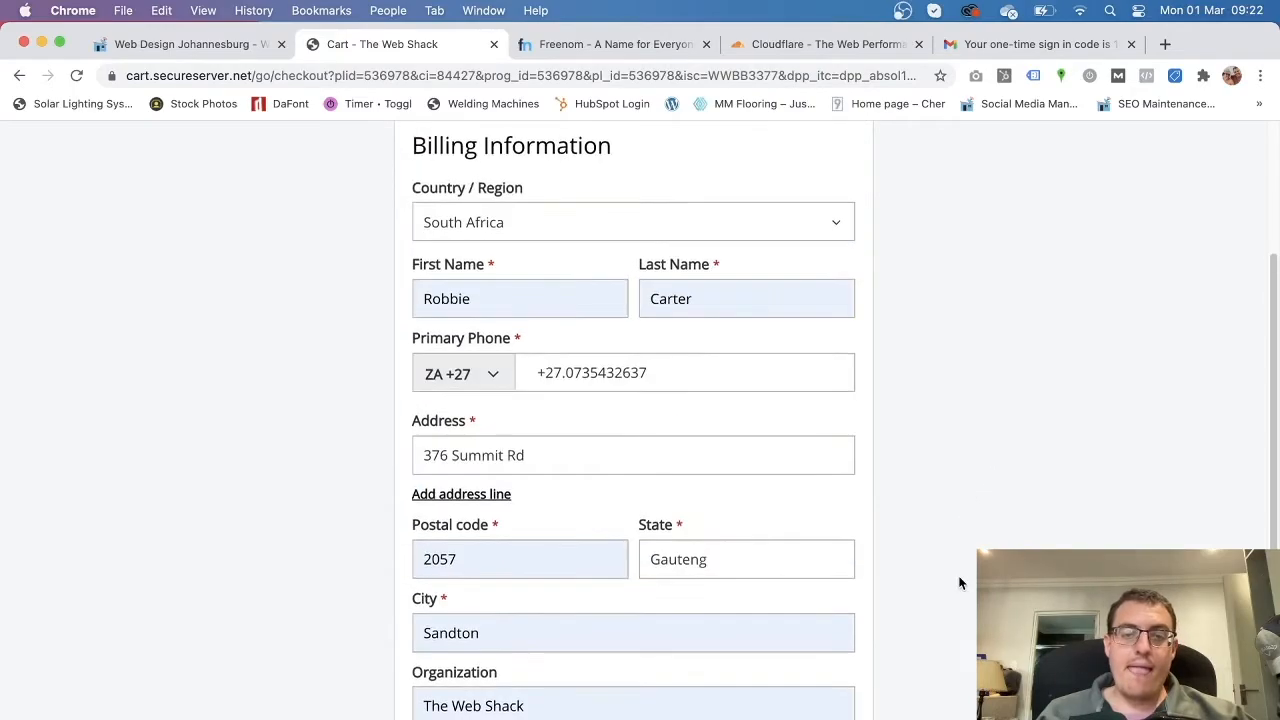
pyautogui.scroll(-2, 958, 584)
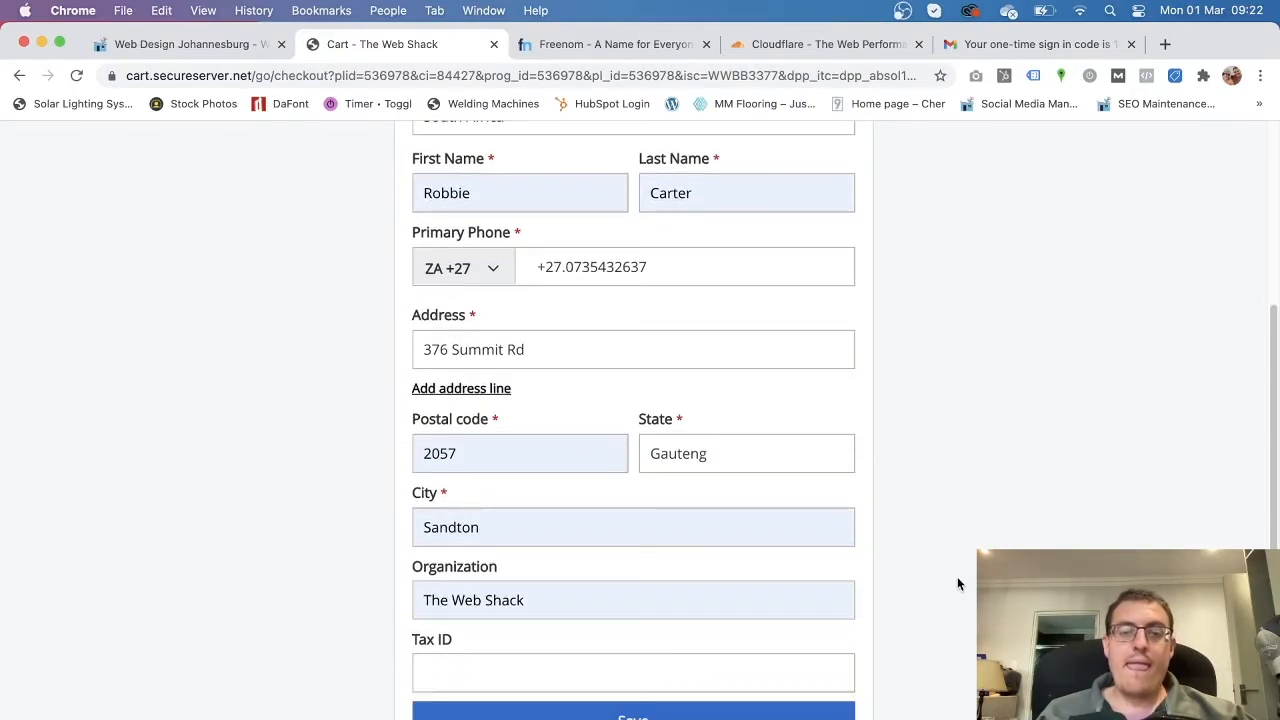
pyautogui.scroll(-1, 957, 584)
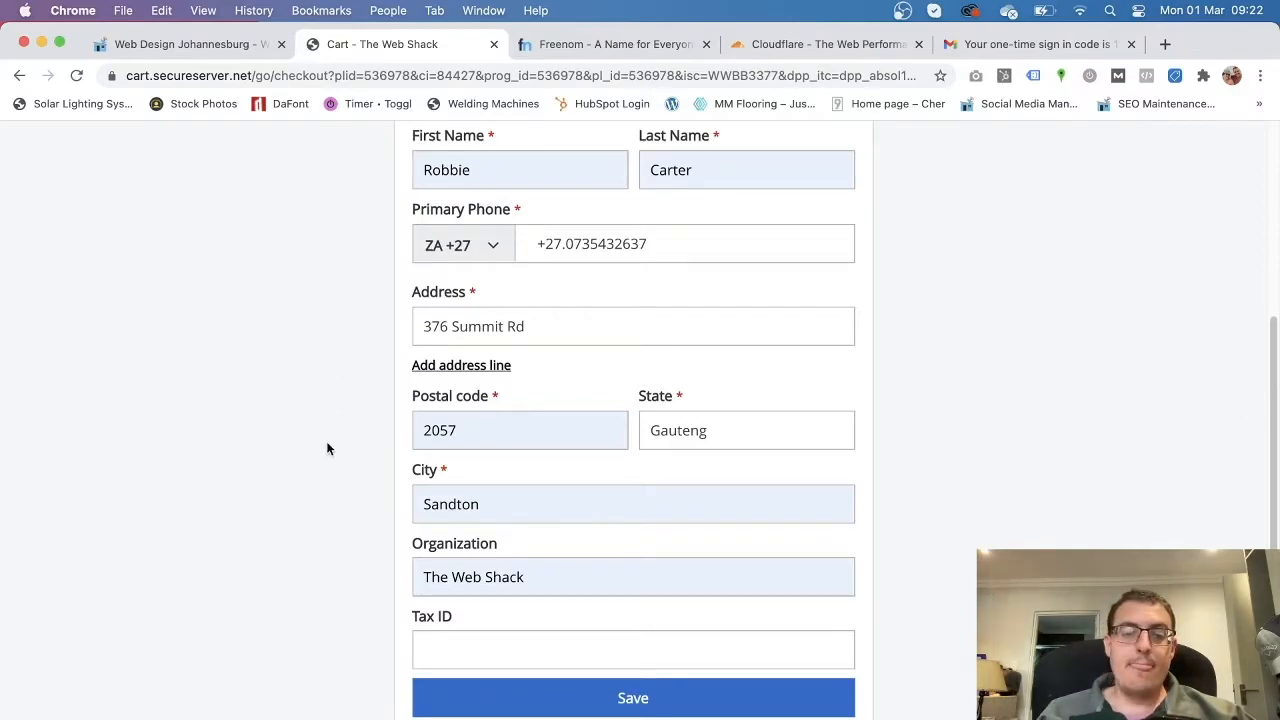
pyautogui.scroll(3, 743, 586)
pyautogui.scroll(-3, 743, 586)
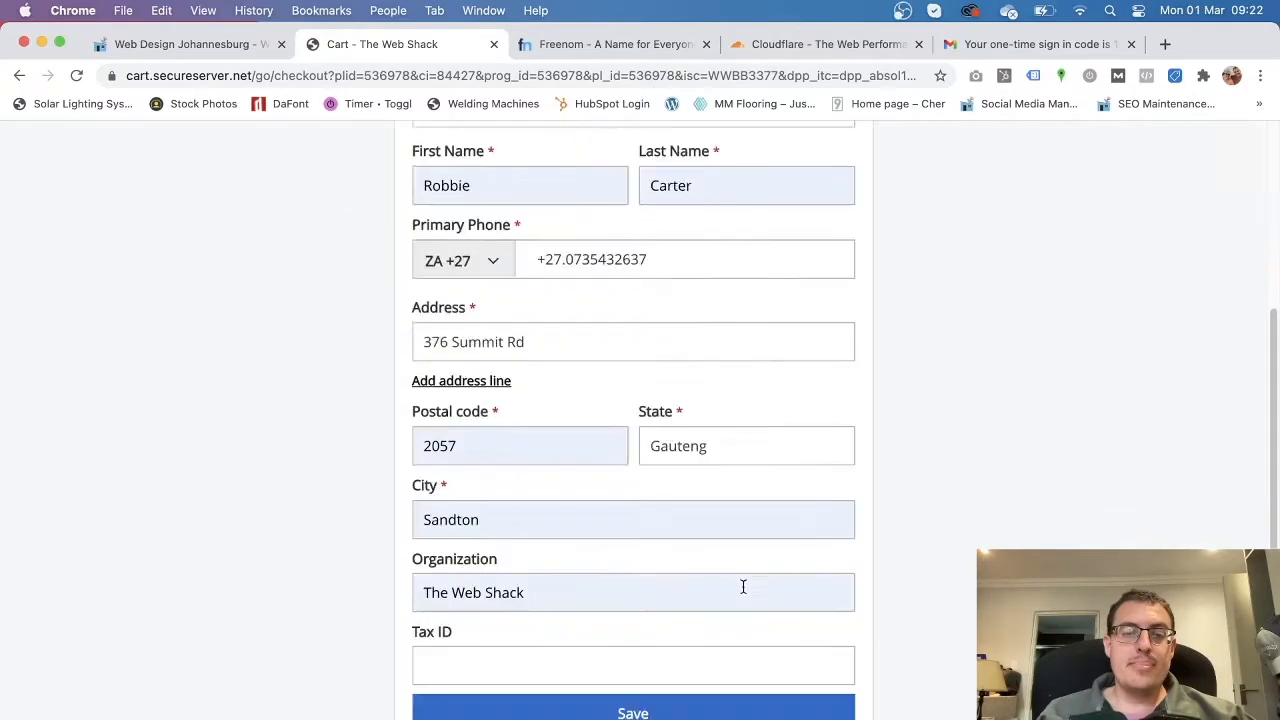
pyautogui.scroll(-1, 743, 586)
# Save the billing information and enter the card details for payment.
pyautogui.click(674, 637)
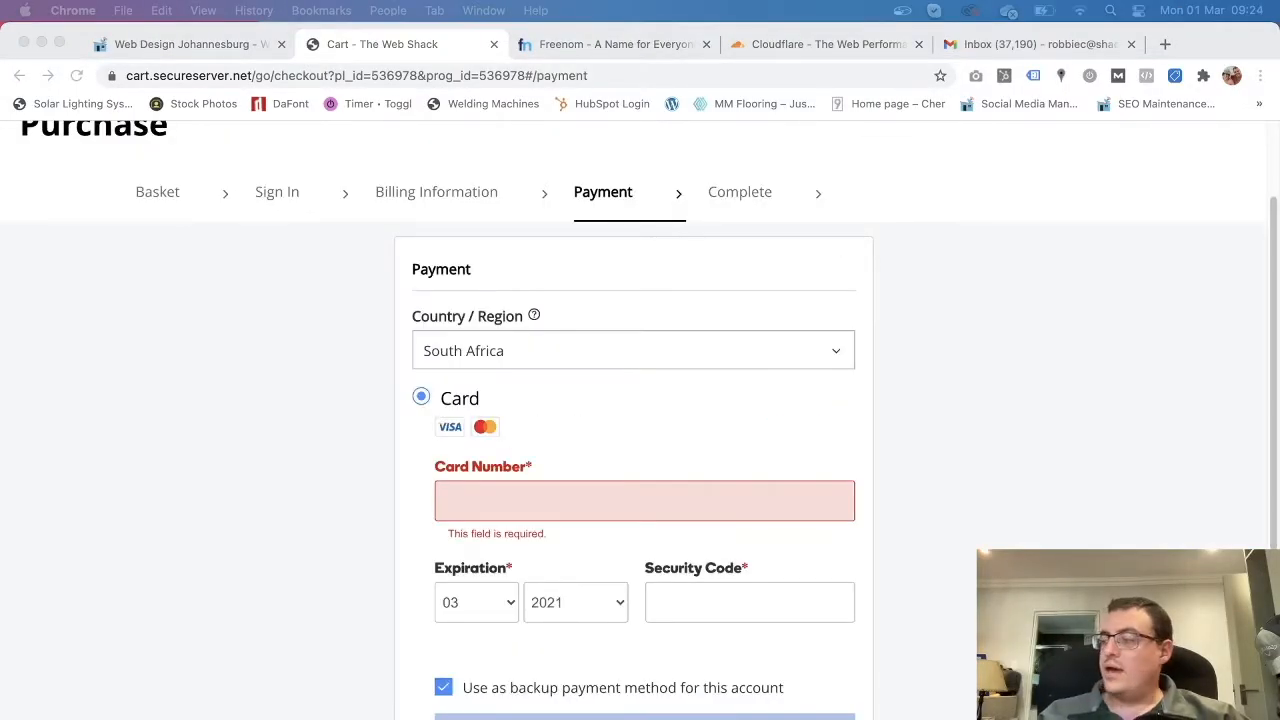
pyautogui.scroll(1, 252, 493)
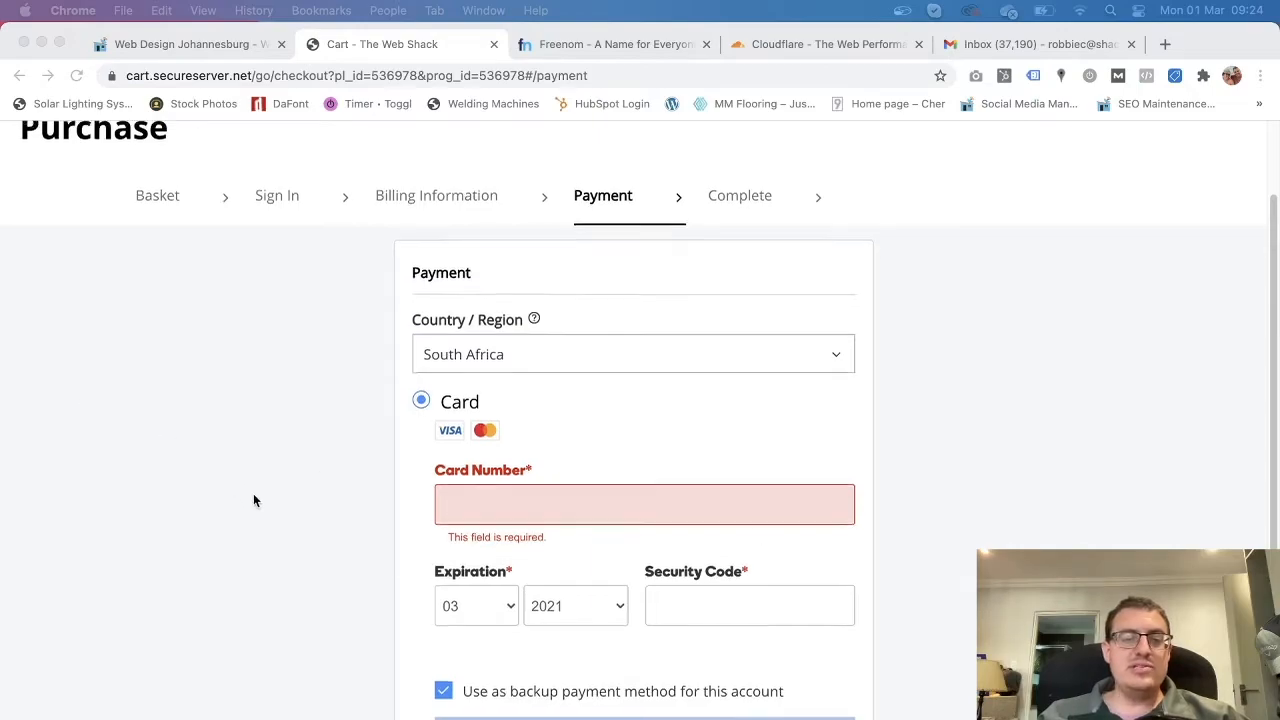
pyautogui.scroll(-1, 252, 493)
pyautogui.scroll(1, 252, 493)
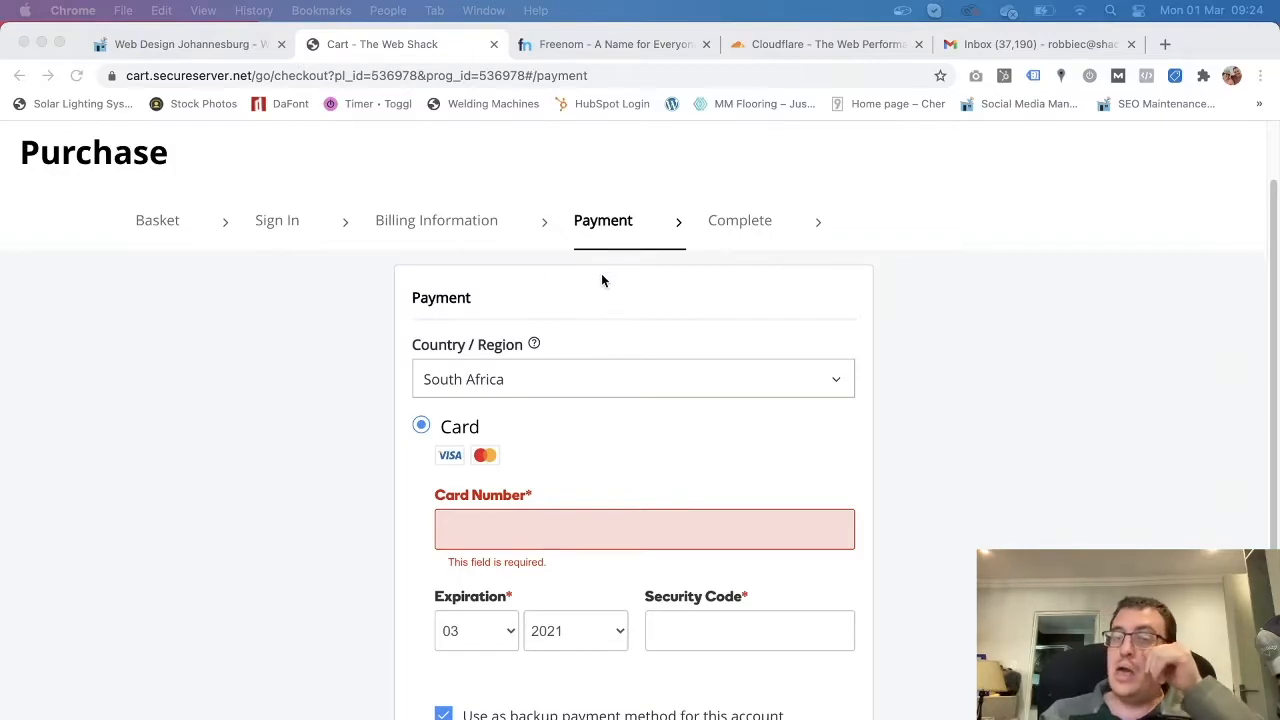
pyautogui.scroll(-1, 530, 443)
pyautogui.click(516, 480)
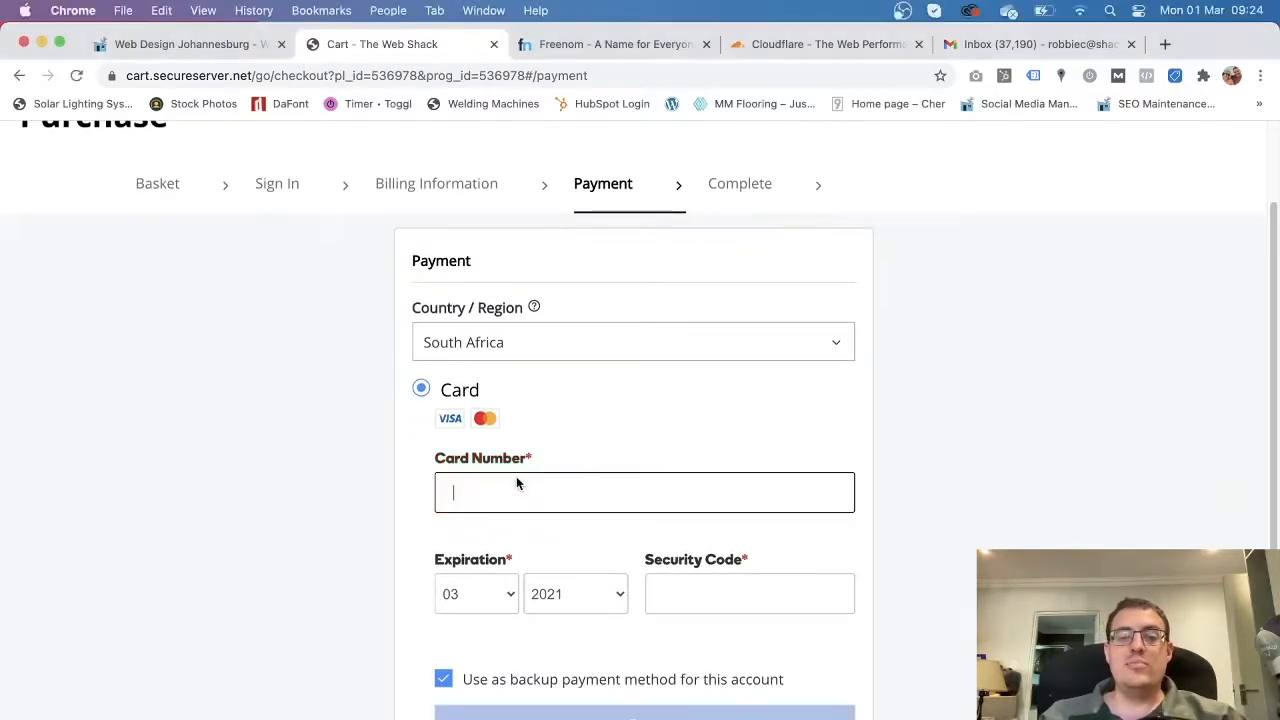
pyautogui.click(1136, 442)
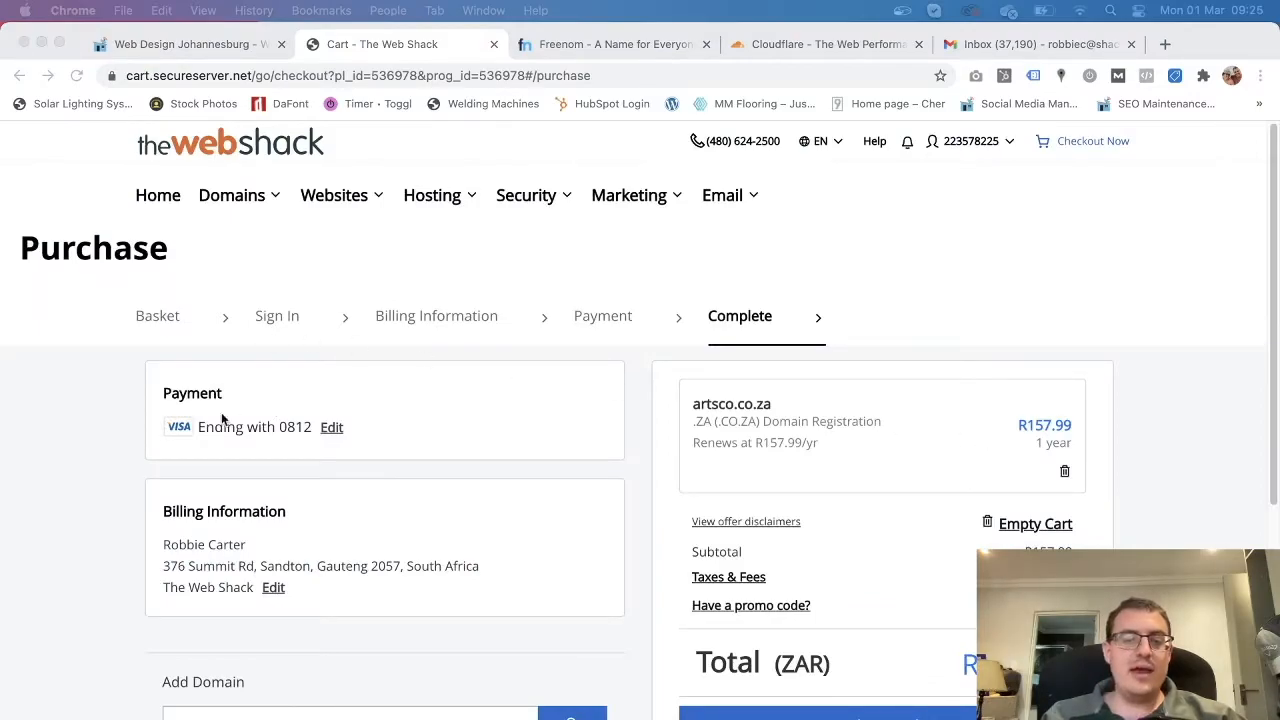
# Complete the R157.99 purchase of artsco.co.za from the order summary.
pyautogui.scroll(-1, 107, 412)
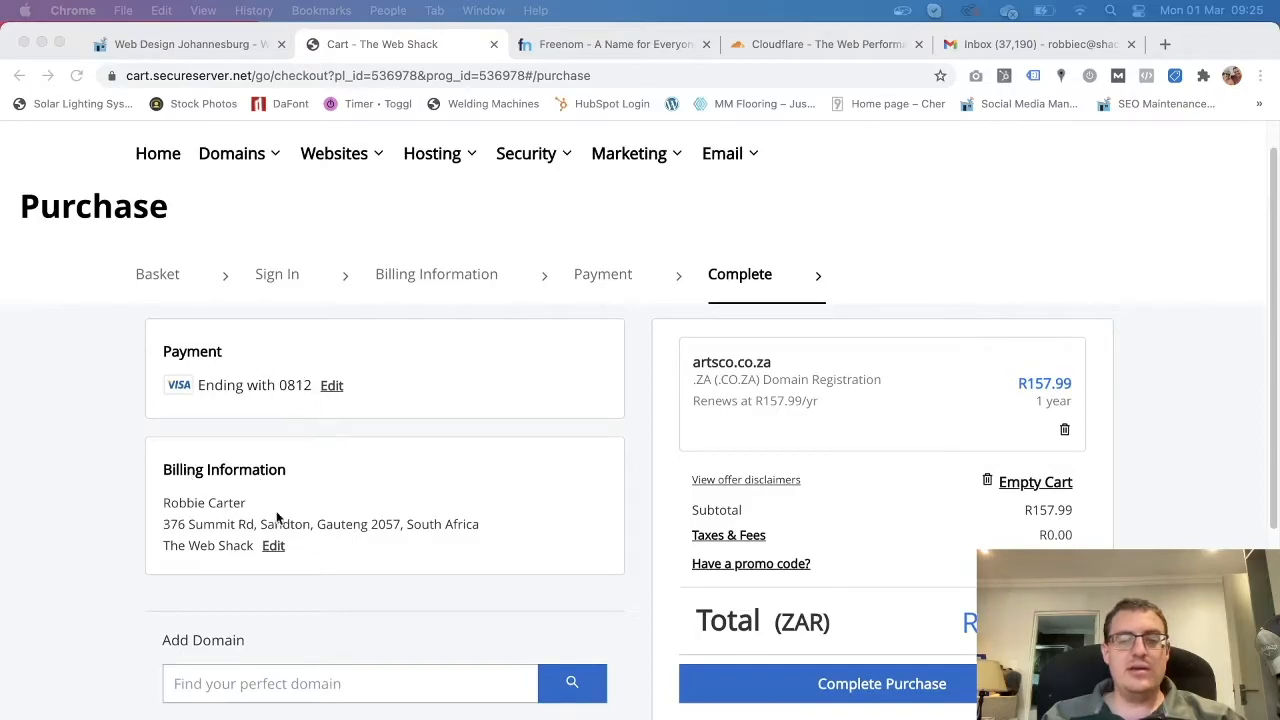
pyautogui.scroll(-1, 529, 513)
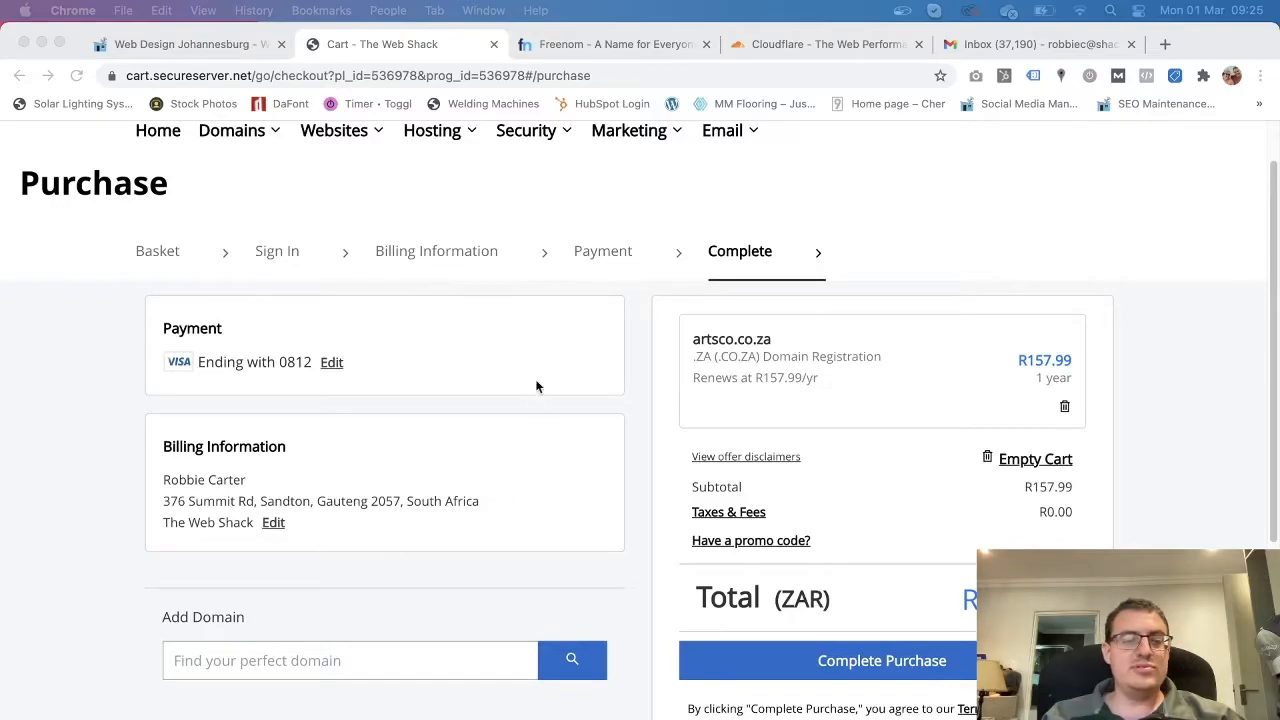
pyautogui.scroll(-3, 858, 529)
pyautogui.click(975, 590)
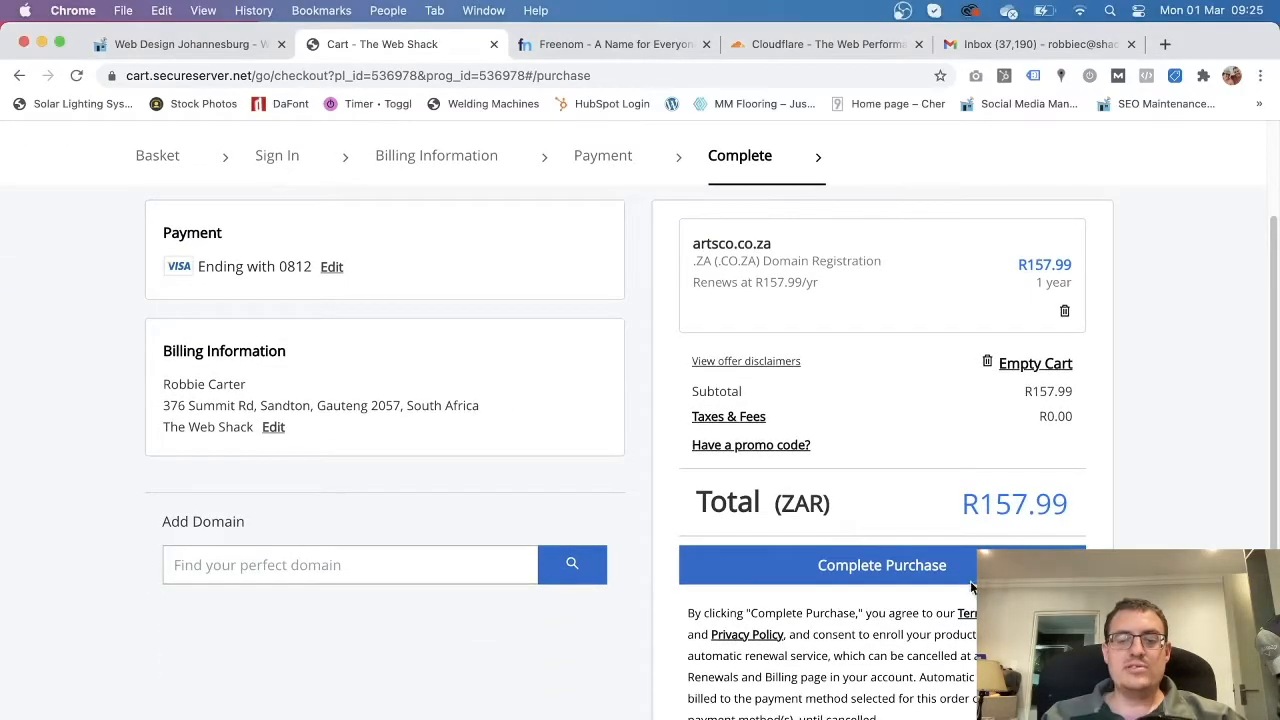
pyautogui.click(889, 567)
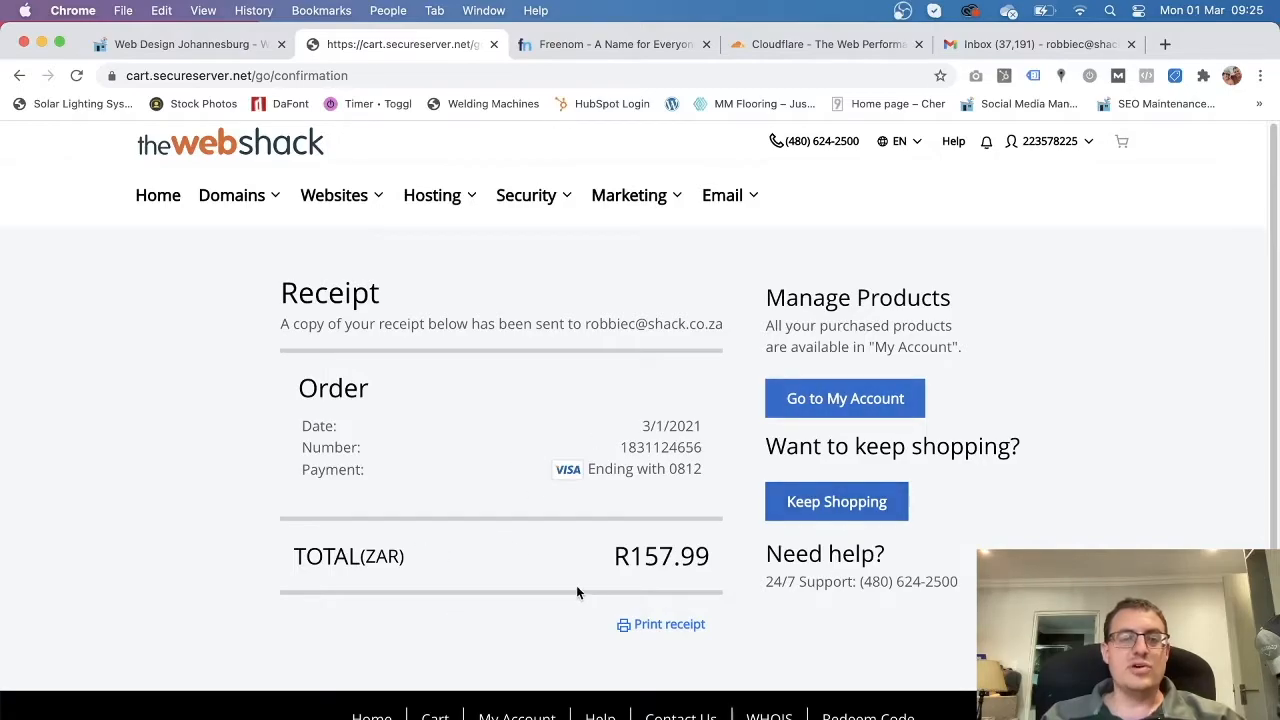
# Return to My Products from the account menu, then open the Account Settings options.
pyautogui.scroll(-1, 577, 584)
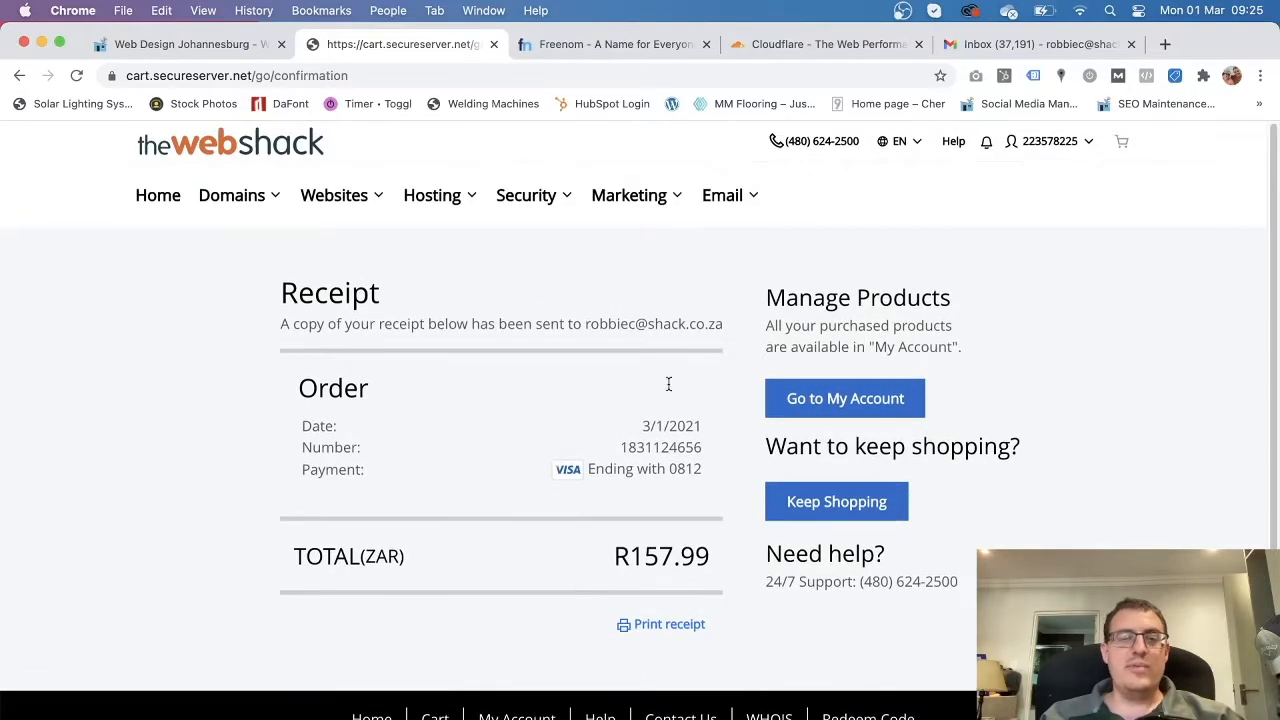
pyautogui.click(1066, 146)
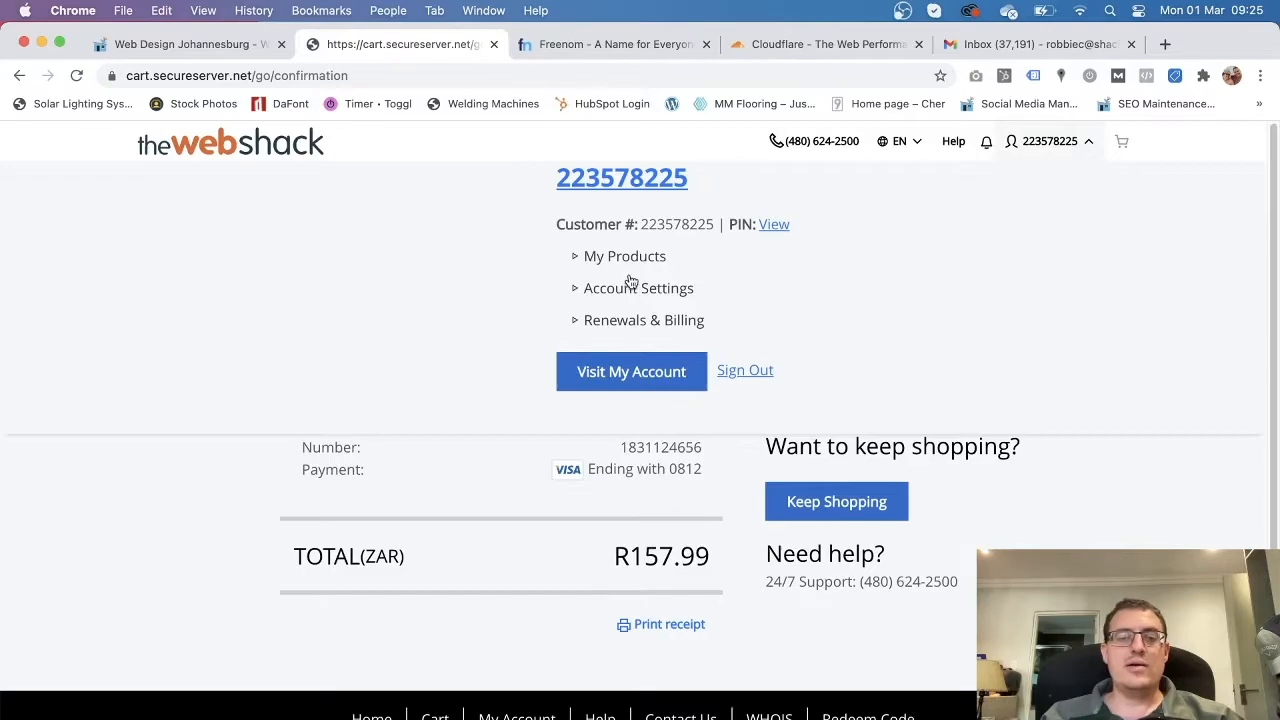
pyautogui.click(630, 261)
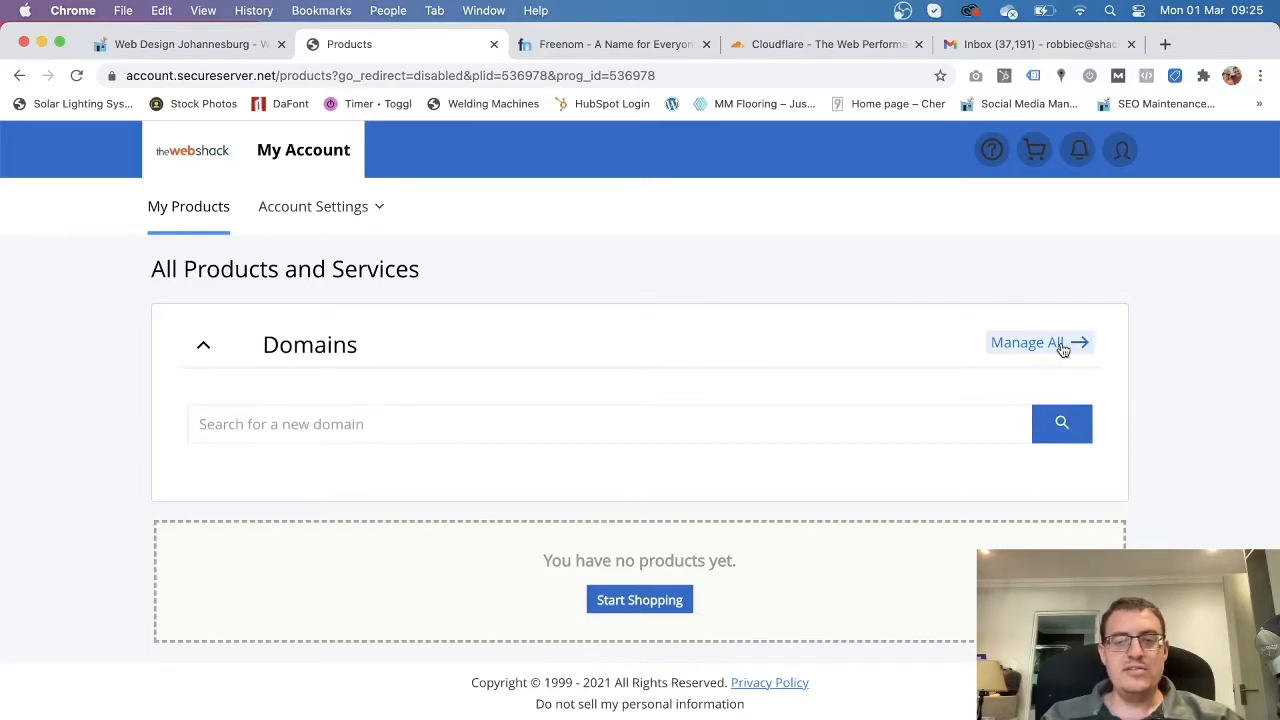
pyautogui.click(346, 208)
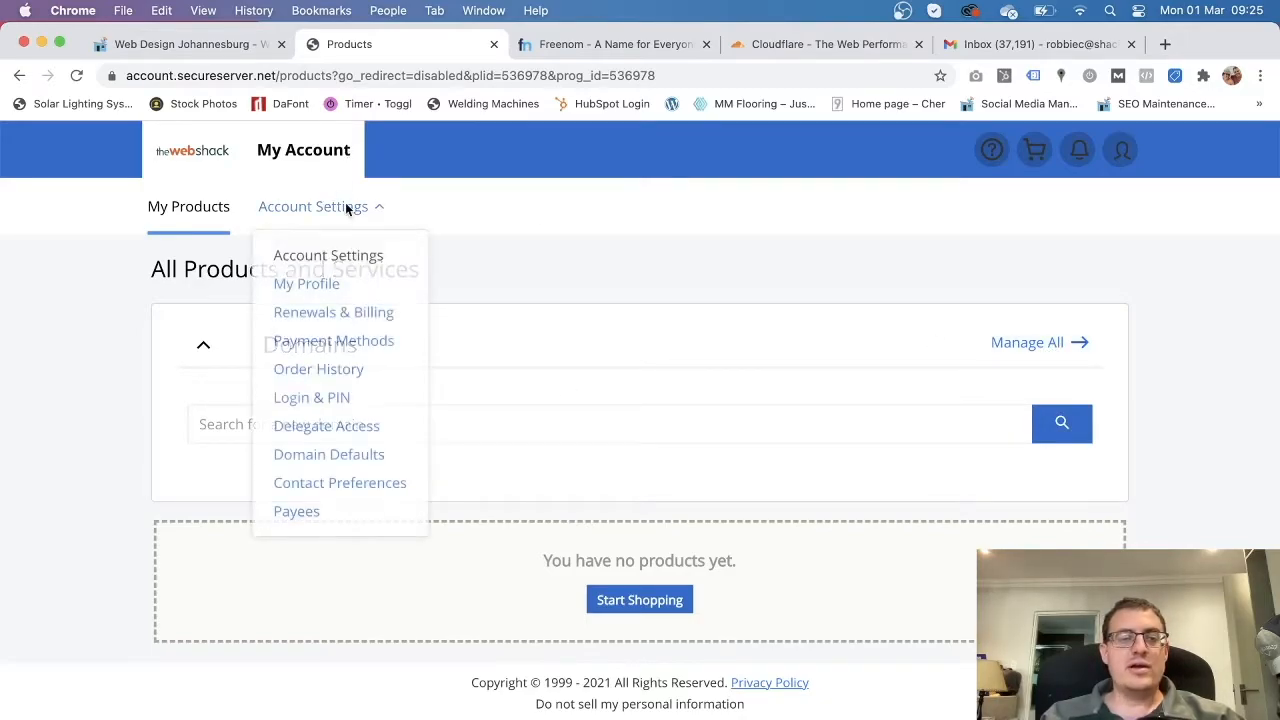
# Review the artsco.co.za domain receipt in the Renewals and Billing order history, then close it.
pyautogui.click(360, 316)
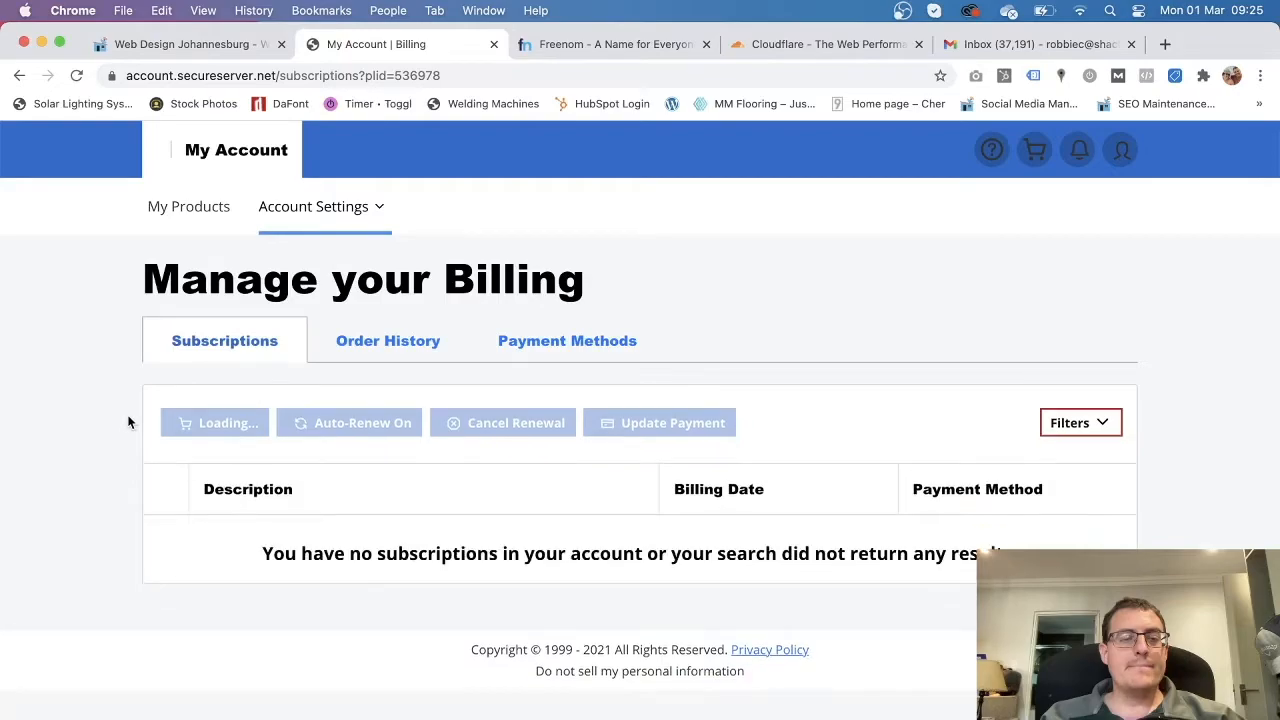
pyautogui.click(412, 344)
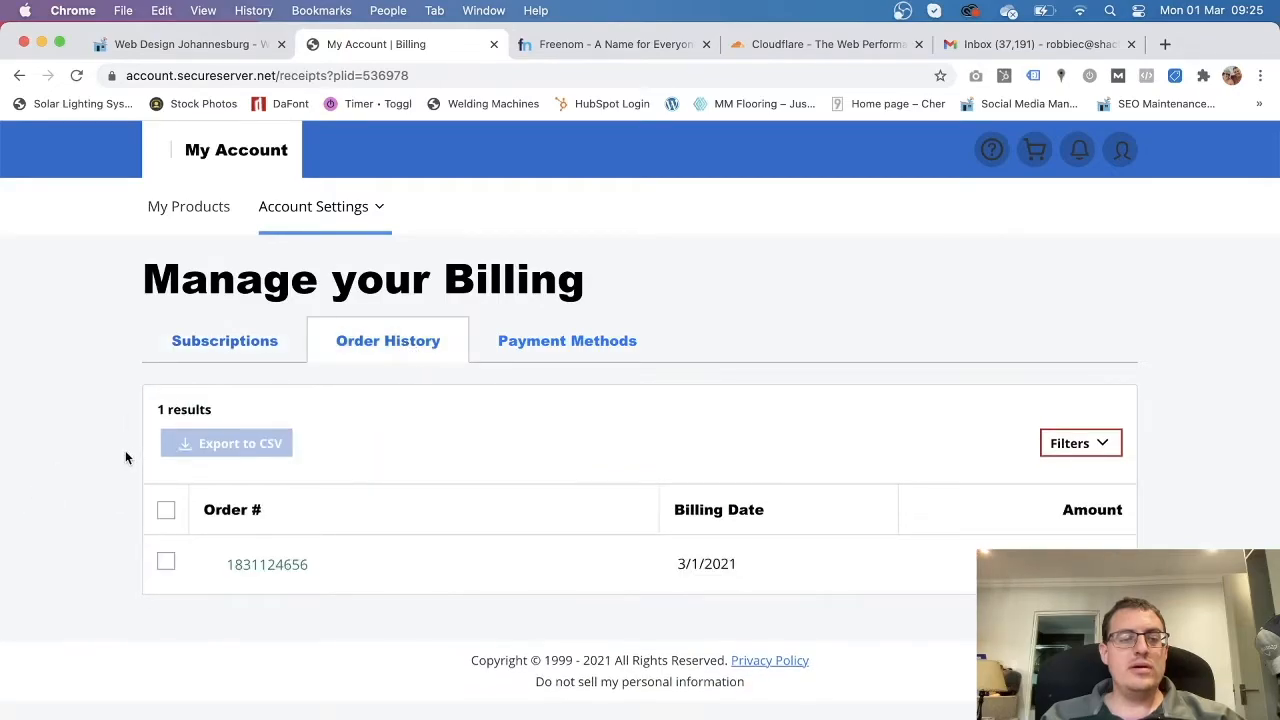
pyautogui.click(259, 566)
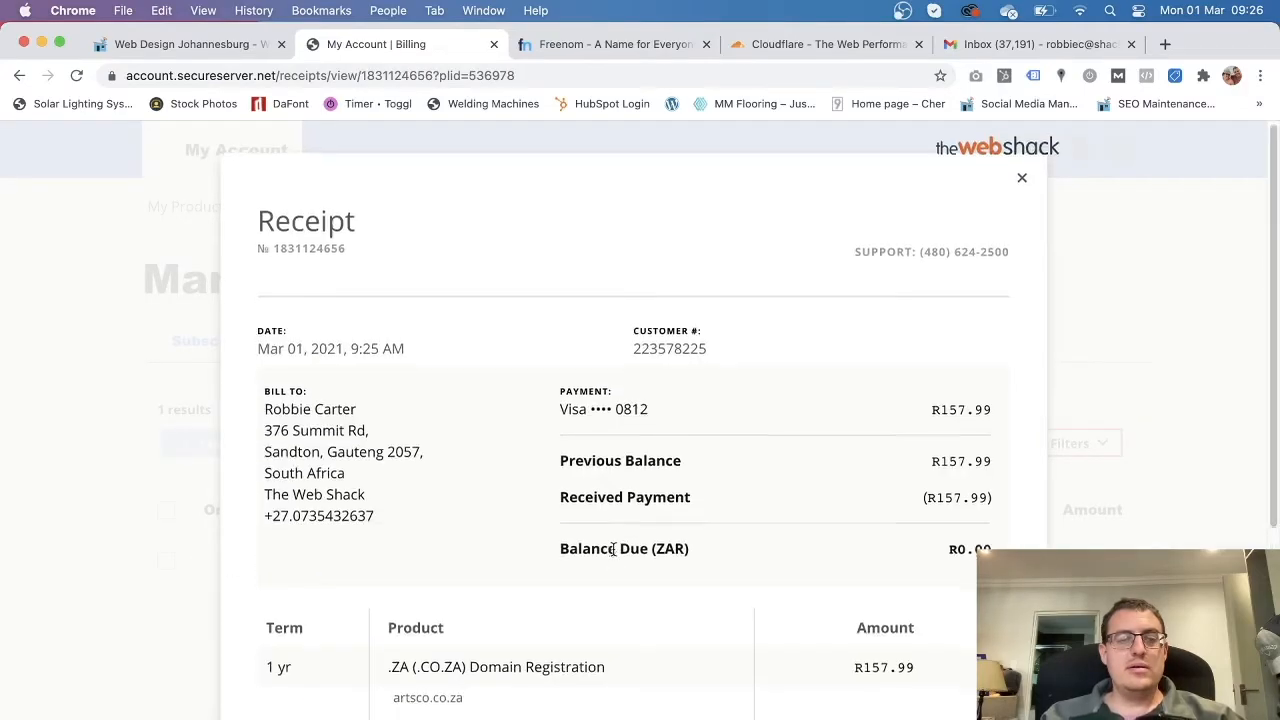
pyautogui.scroll(-3, 732, 345)
pyautogui.scroll(-6, 741, 489)
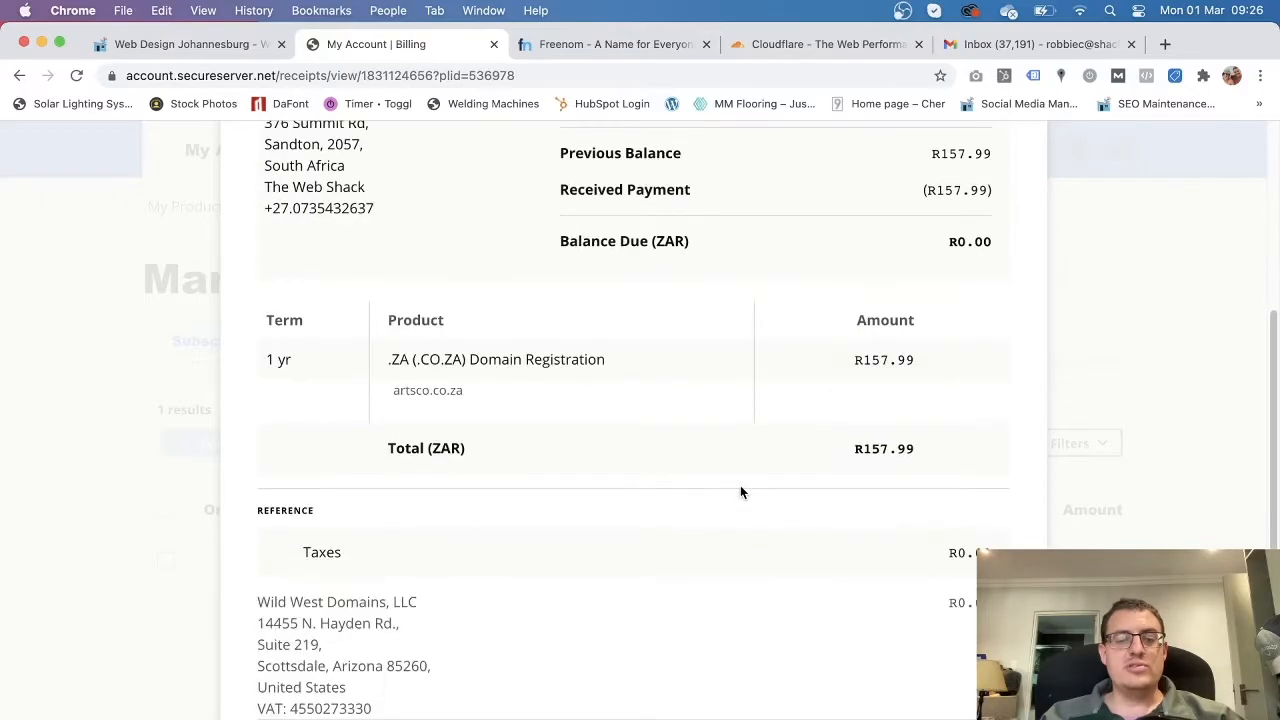
pyautogui.scroll(8, 740, 491)
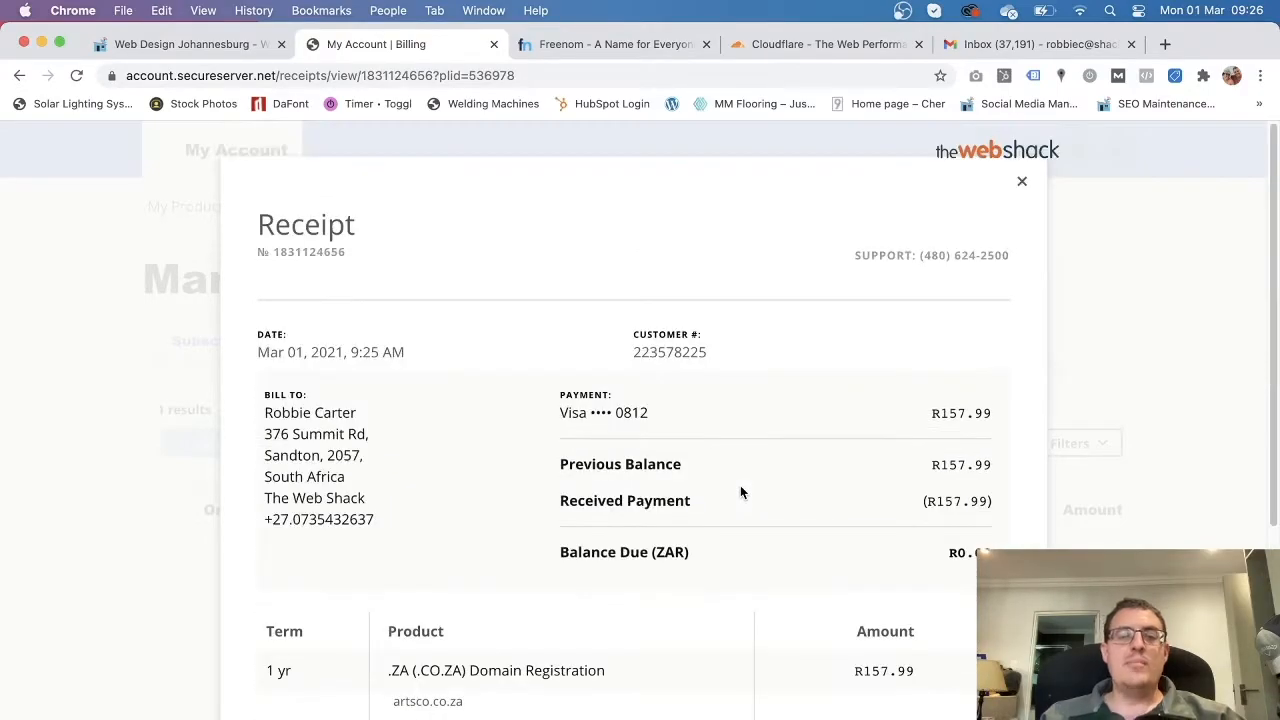
pyautogui.click(1021, 182)
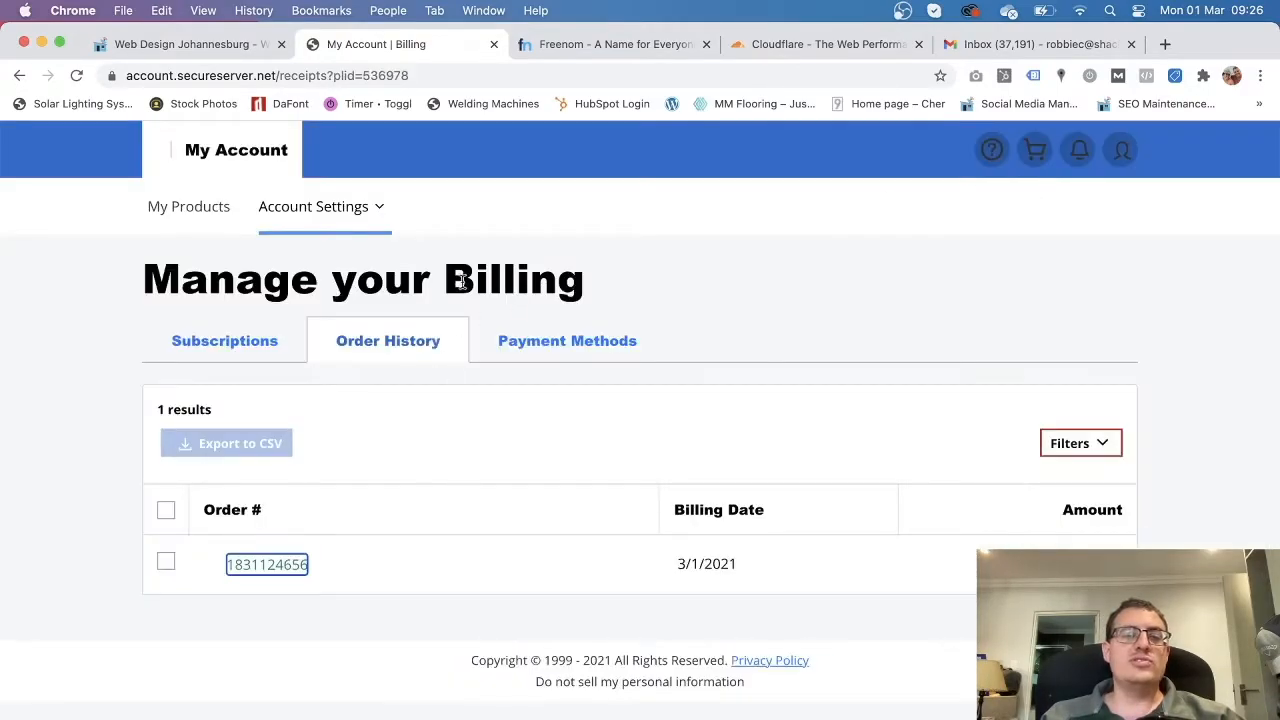
pyautogui.click(1120, 148)
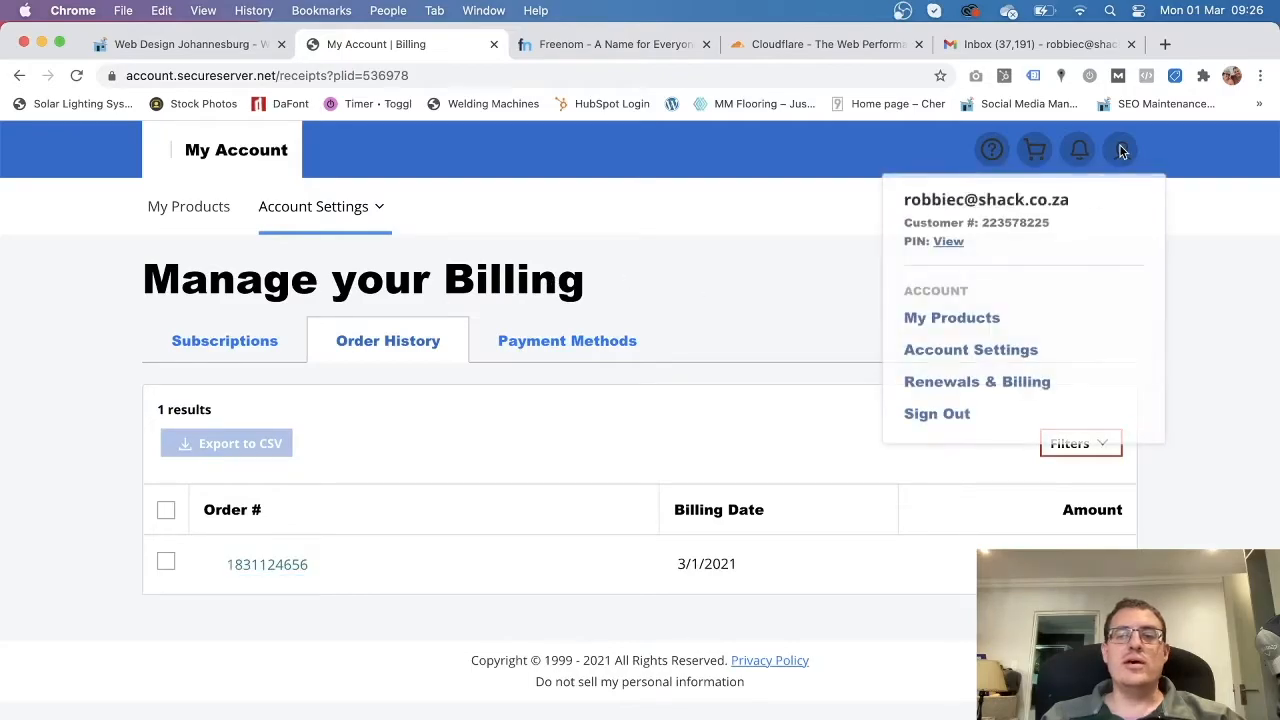
# Reopen My Products and scroll to the Domains section showing the new artsco.co.za domain.
pyautogui.click(966, 328)
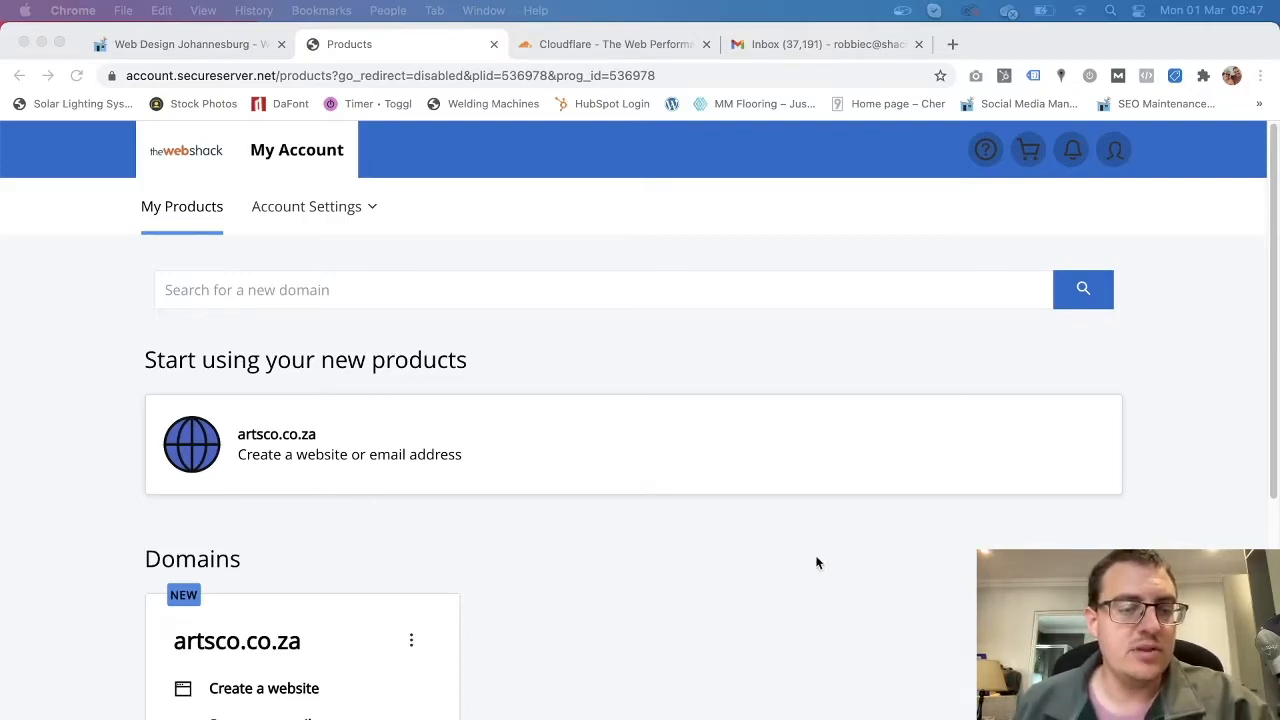
pyautogui.click(1112, 153)
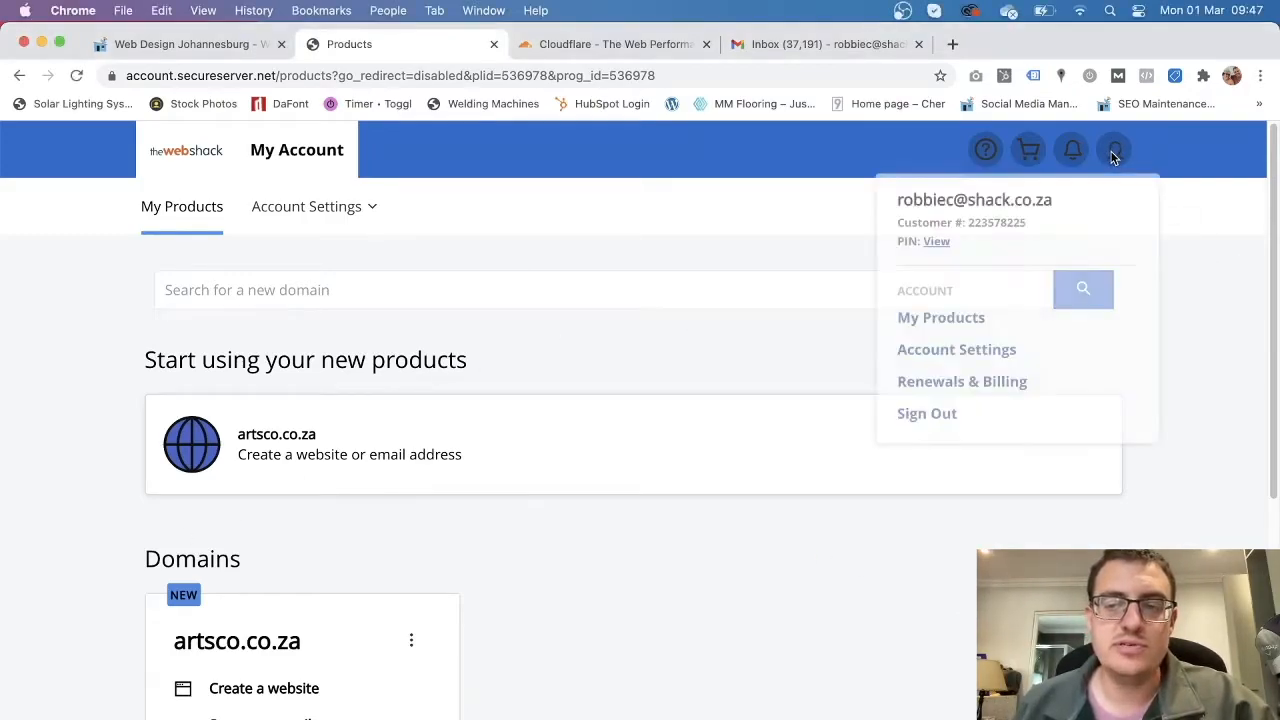
pyautogui.click(938, 320)
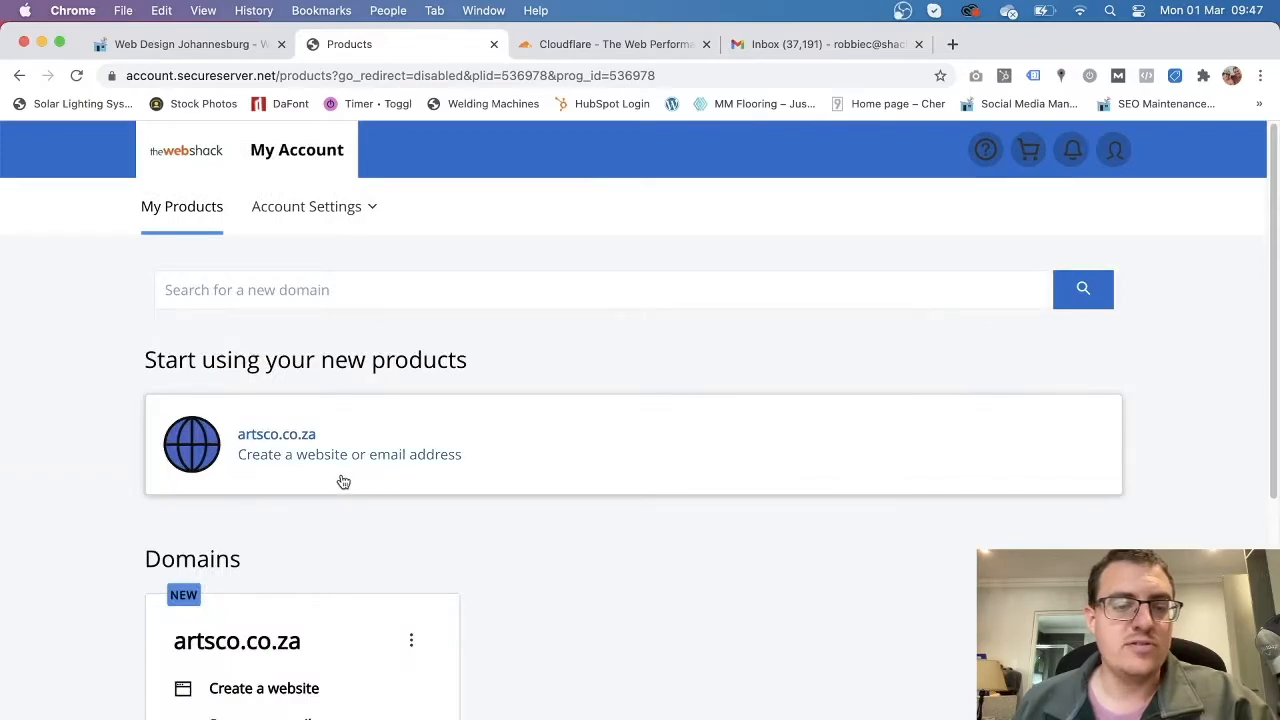
pyautogui.scroll(-1, 407, 515)
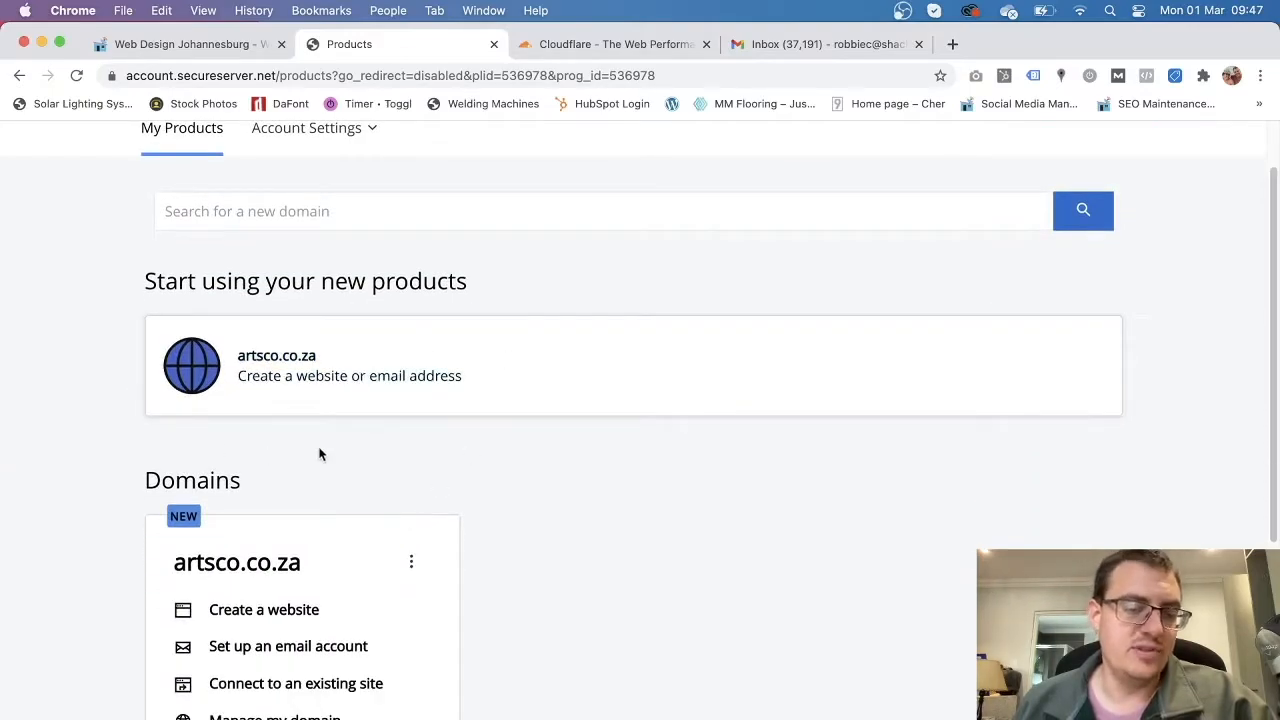
pyautogui.scroll(-1, 372, 487)
pyautogui.scroll(3, 372, 486)
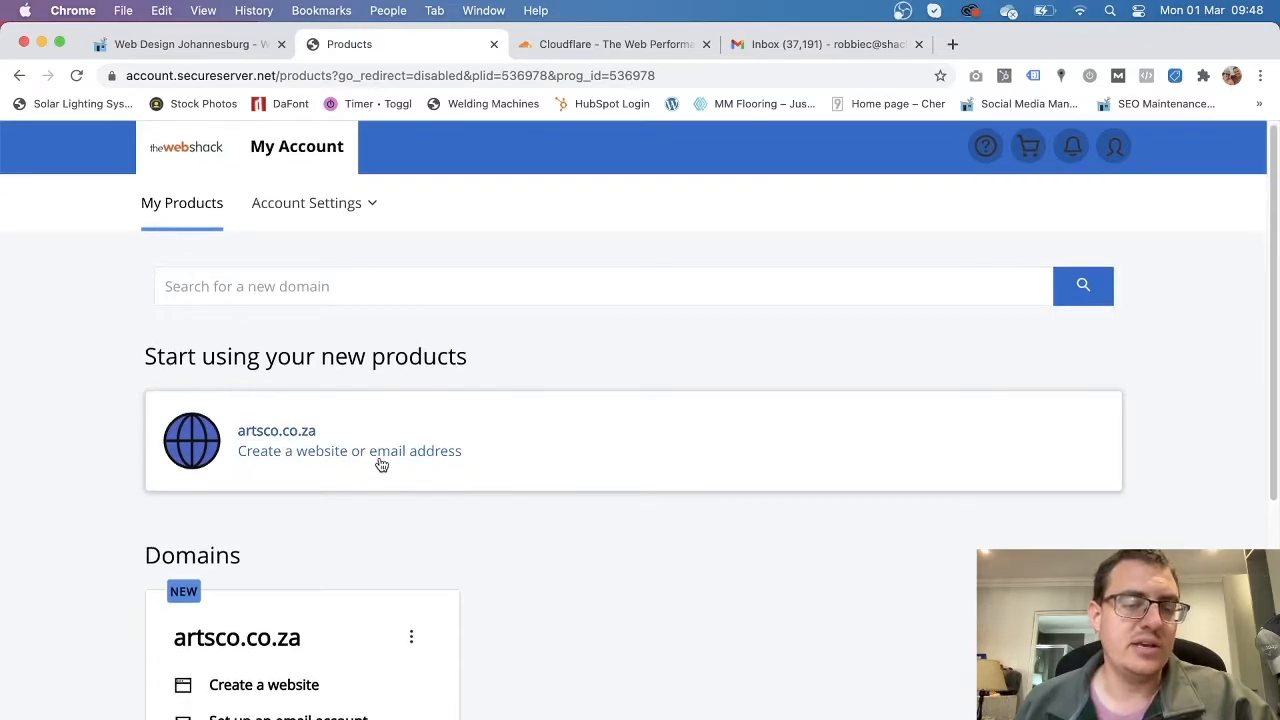
pyautogui.scroll(-5, 510, 500)
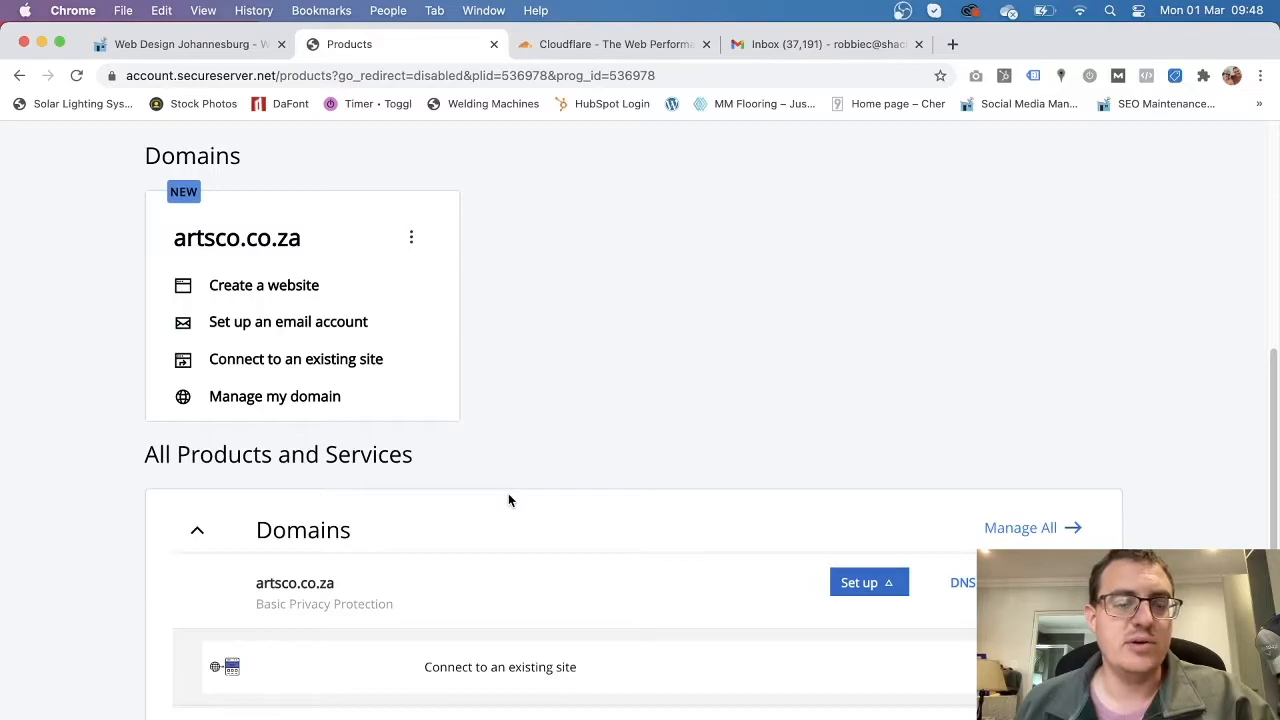
pyautogui.scroll(-2, 508, 500)
pyautogui.scroll(3, 508, 497)
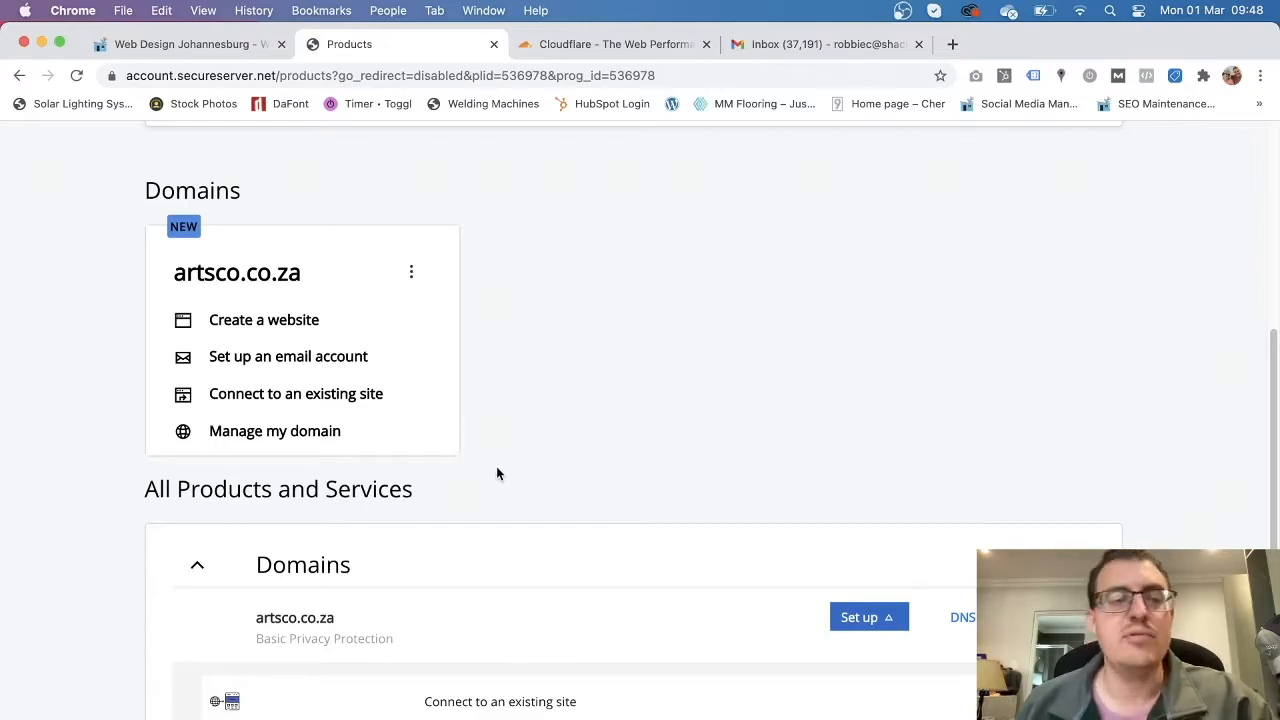
pyautogui.scroll(5, 496, 475)
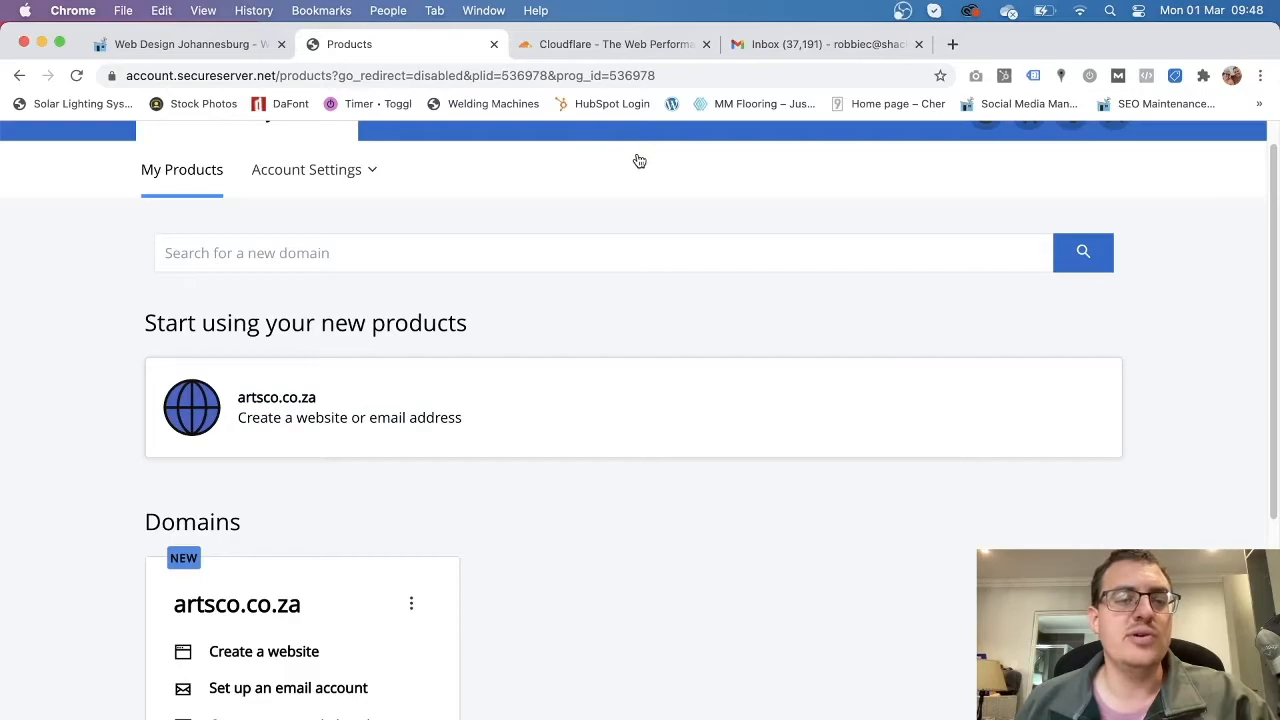
# Switch to the Cloudflare tab and check its full web address.
pyautogui.click(620, 46)
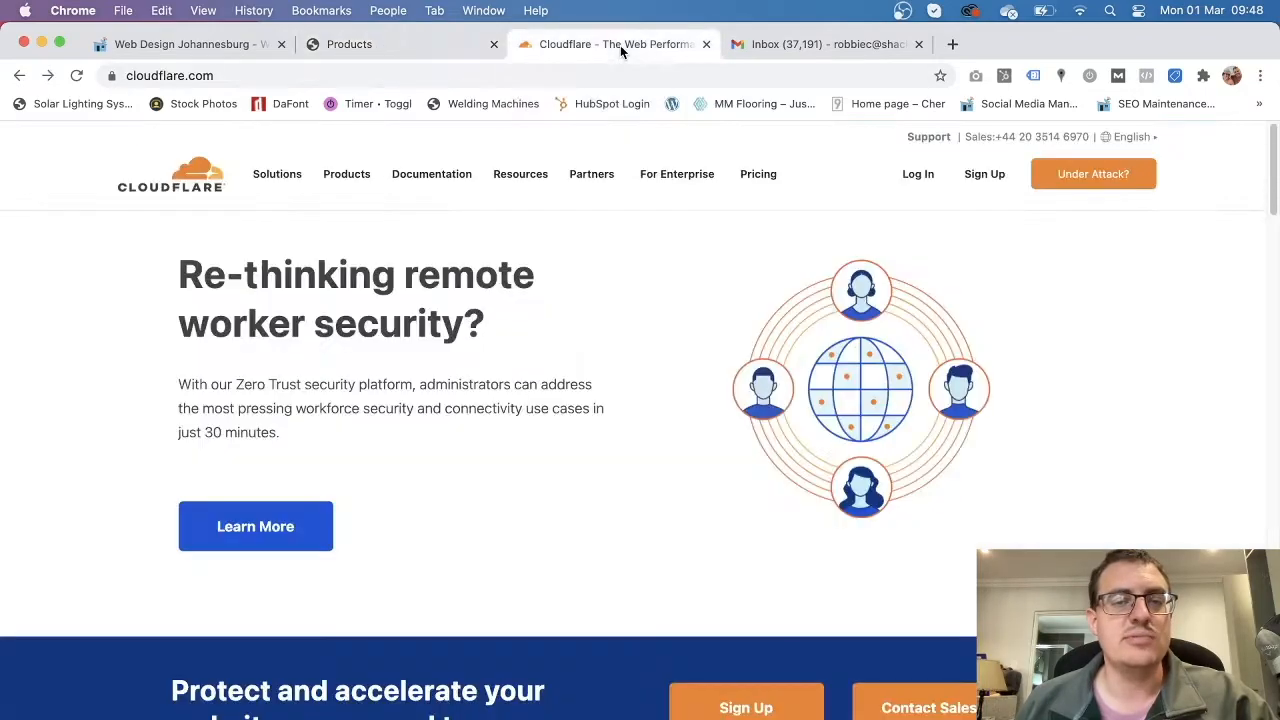
pyautogui.click(175, 78)
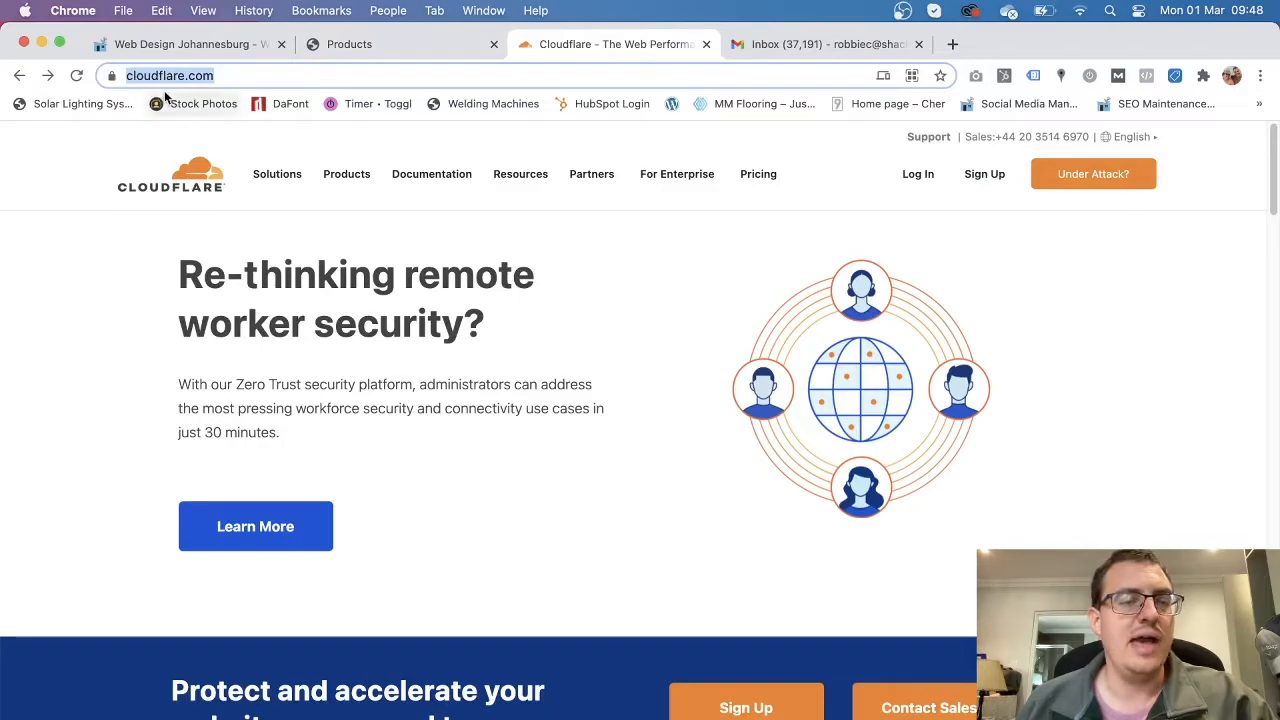
pyautogui.click(229, 75)
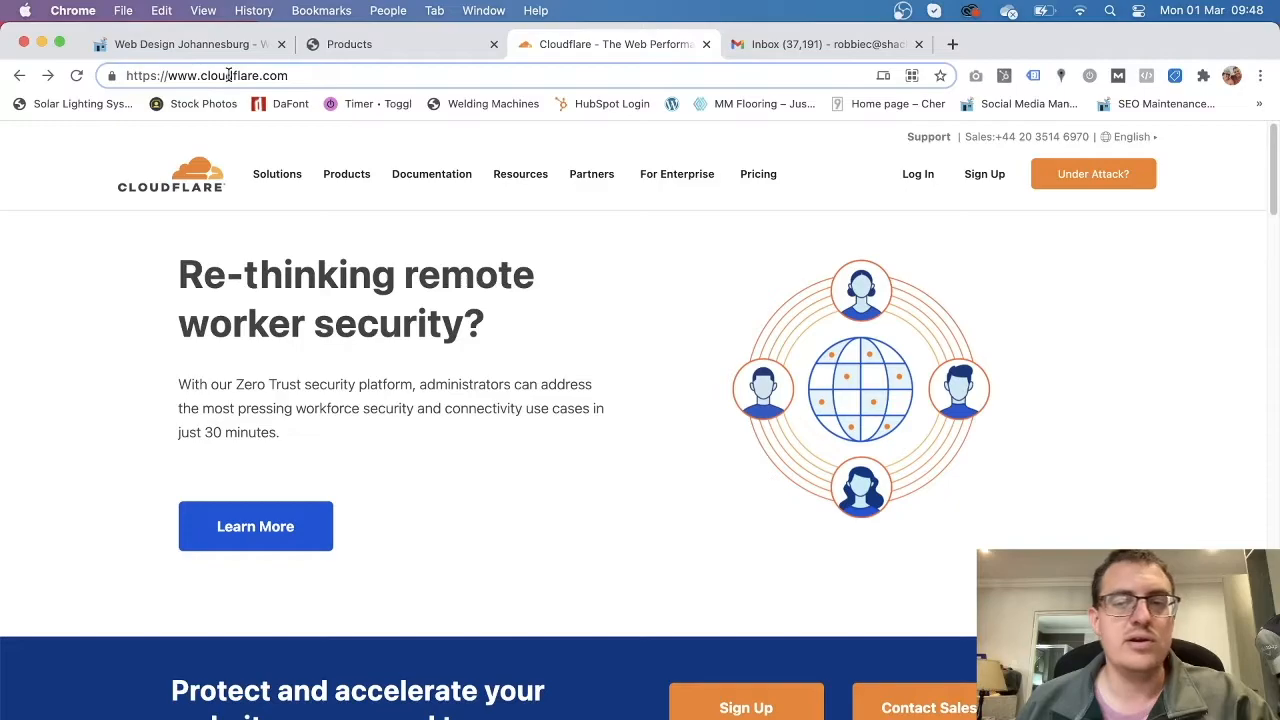
pyautogui.click(1089, 258)
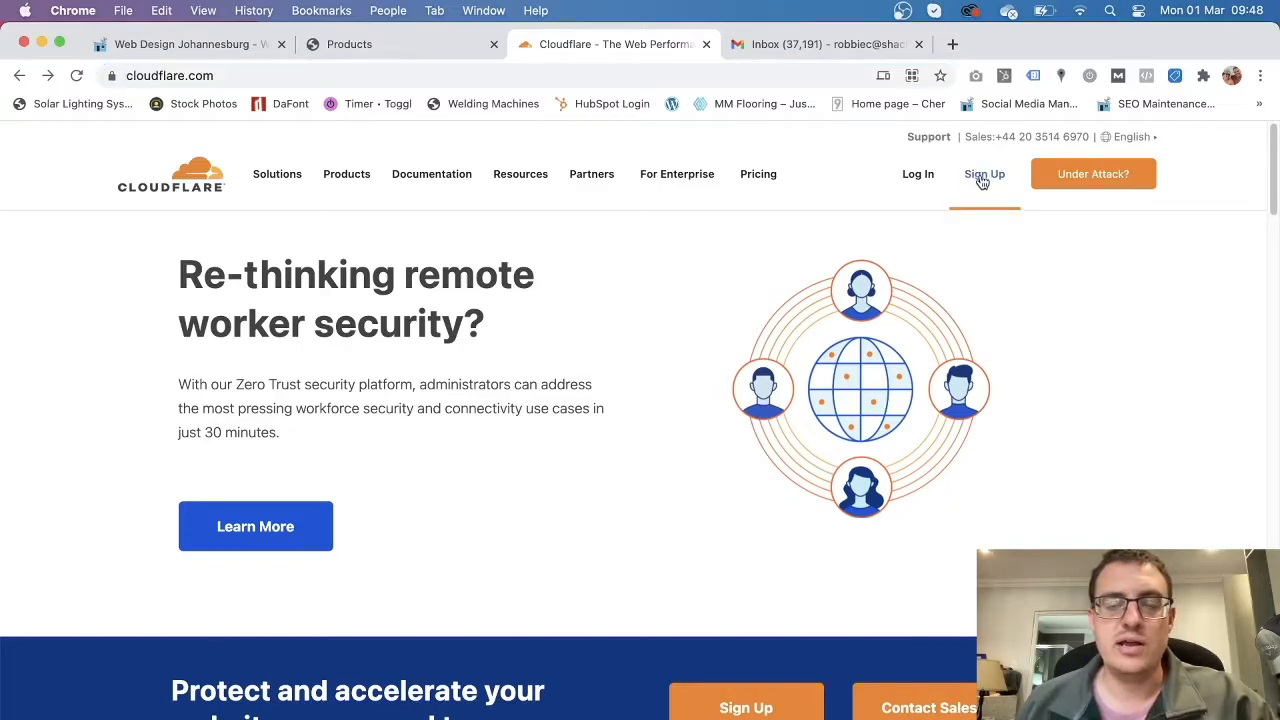
# Log in to the existing Cloudflare account with Remember me ticked.
pyautogui.click(983, 176)
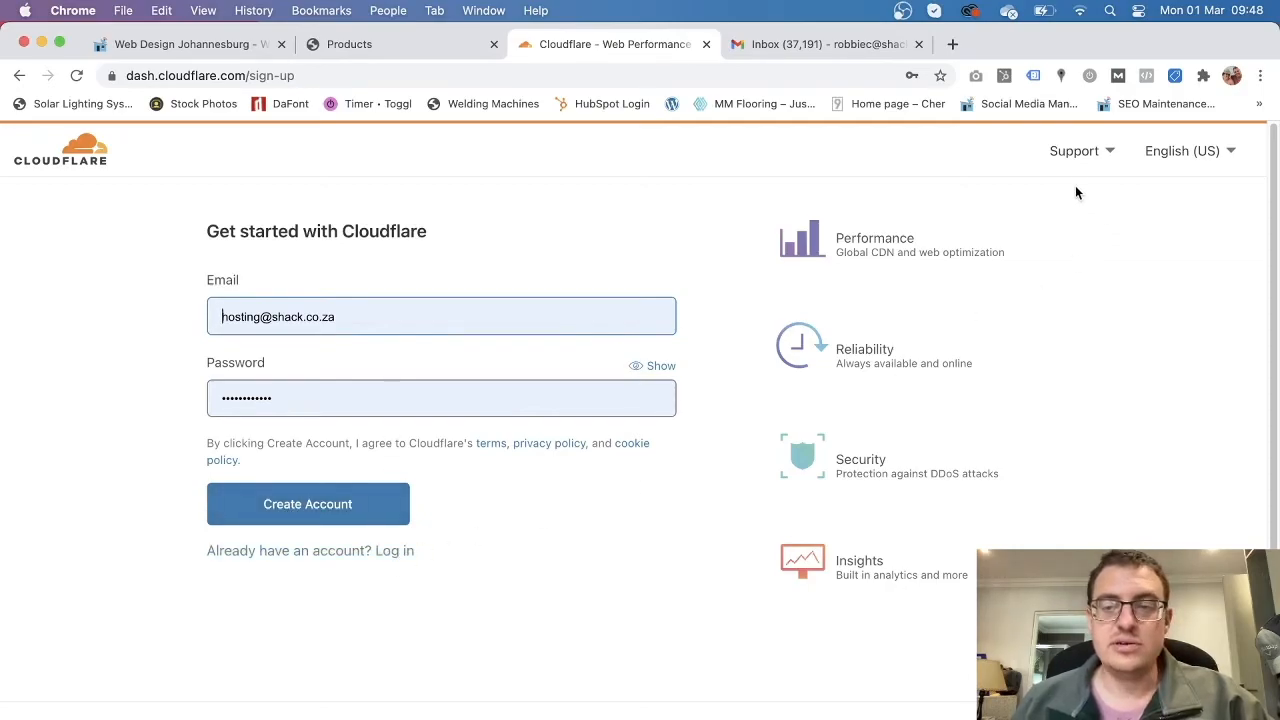
pyautogui.click(357, 551)
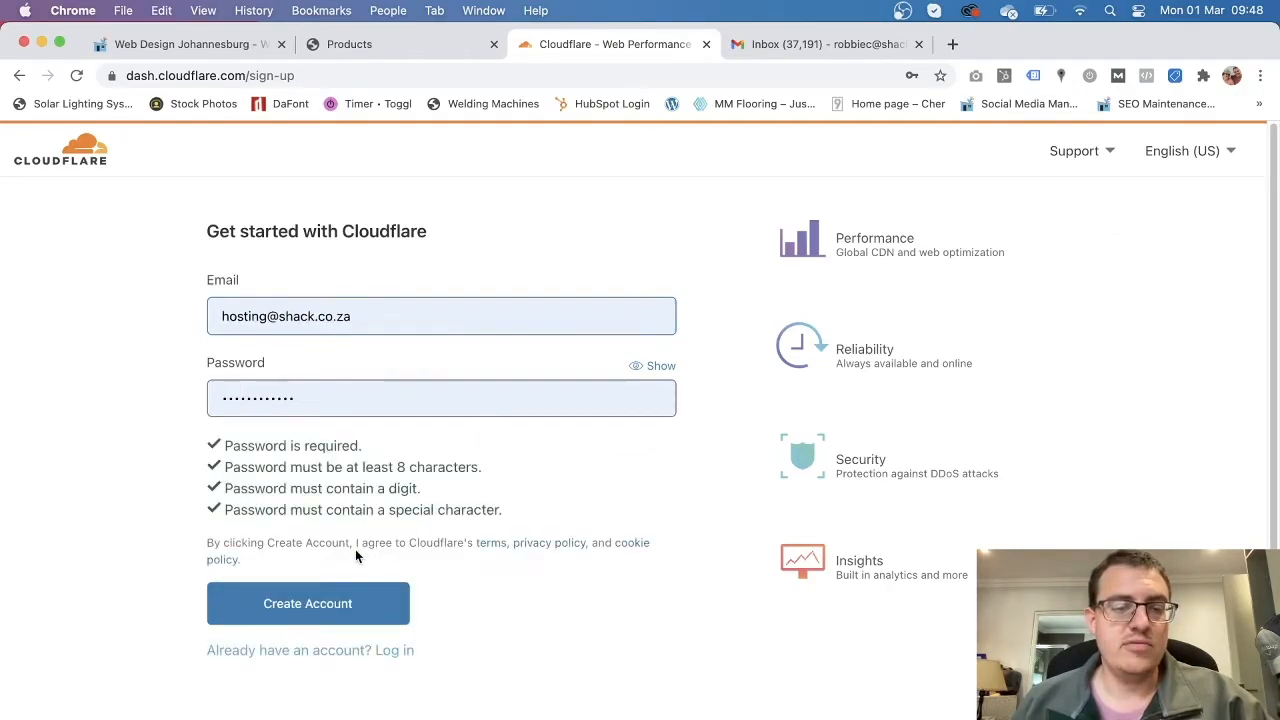
pyautogui.click(401, 655)
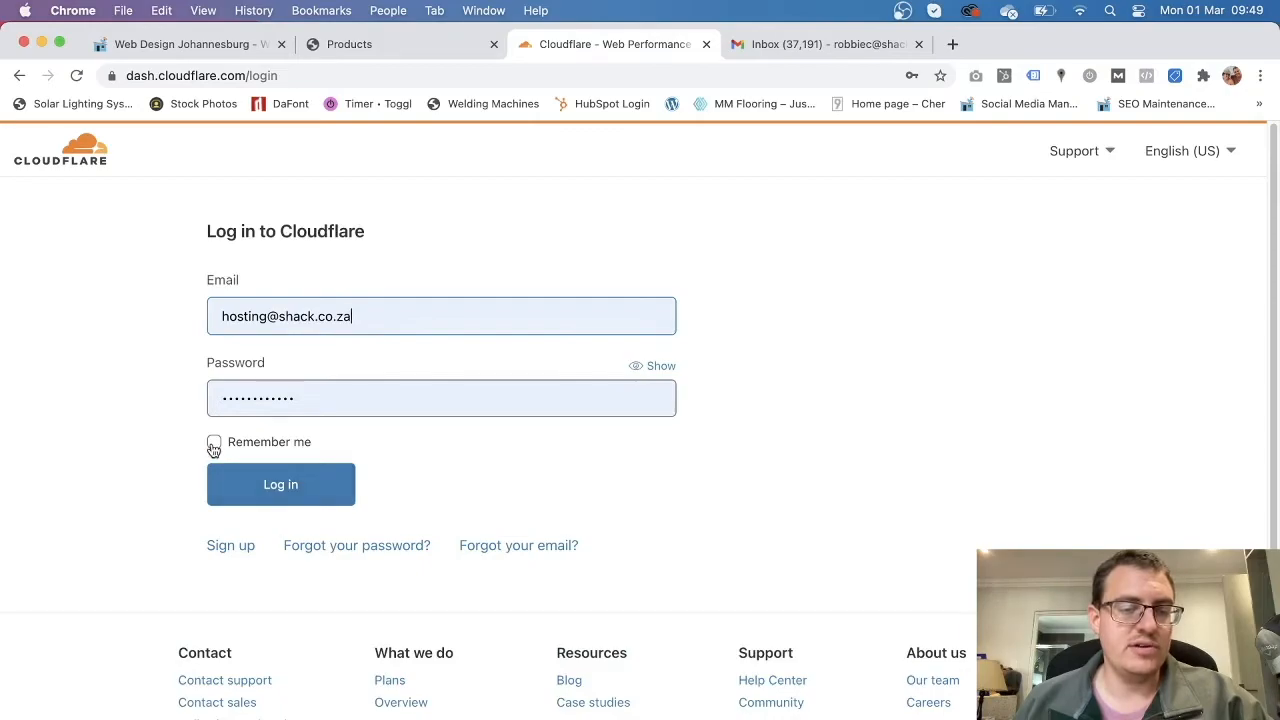
pyautogui.click(213, 443)
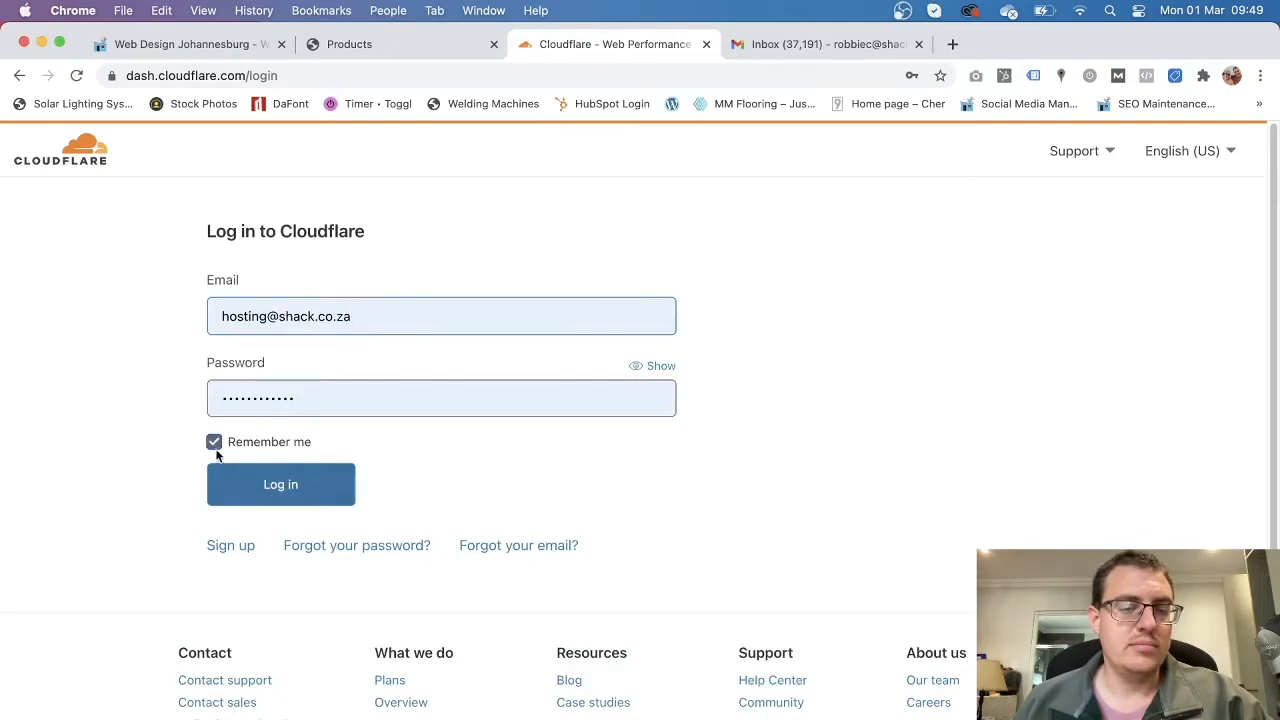
pyautogui.click(319, 495)
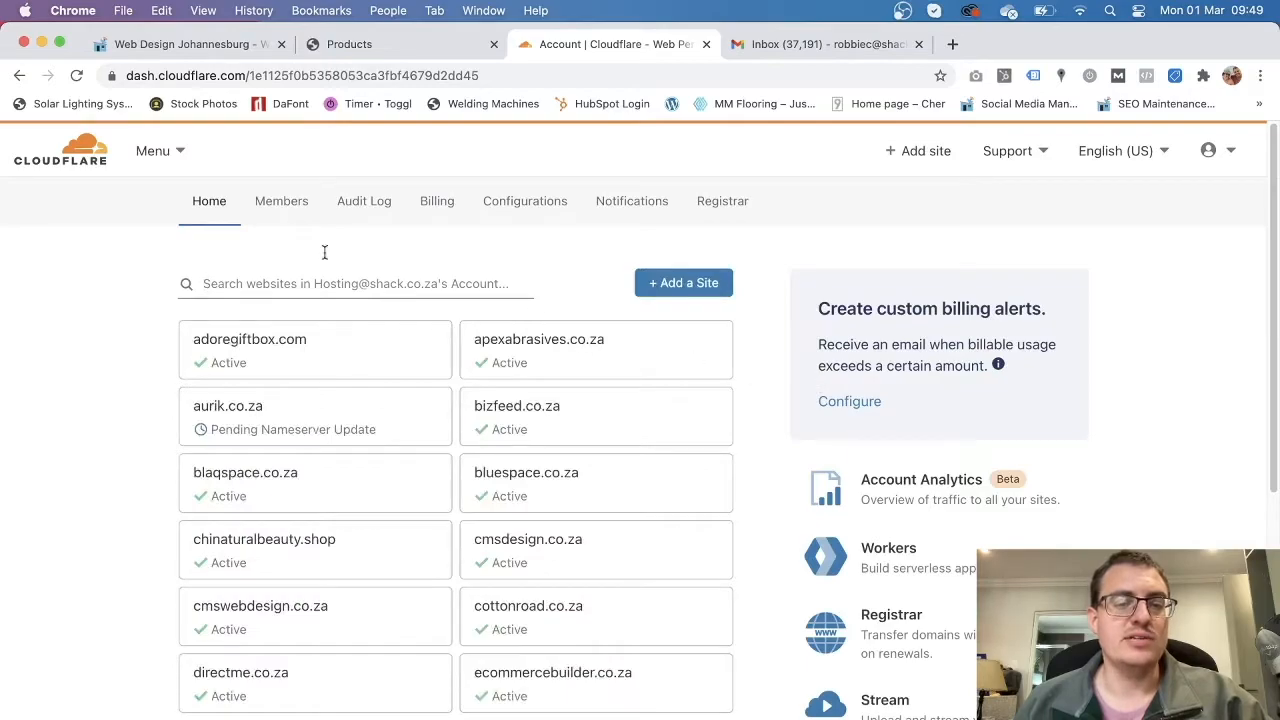
# Enter artsco.co.za in Cloudflare's Add site form and submit it.
pyautogui.click(312, 262)
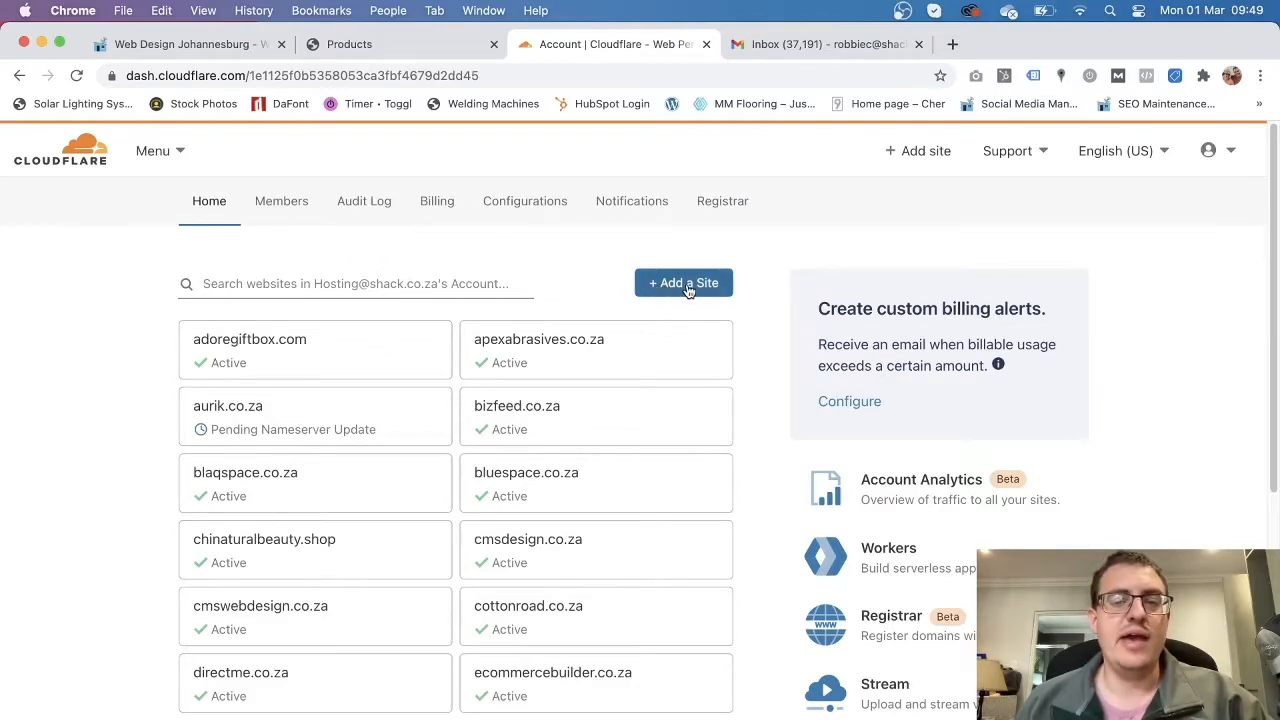
pyautogui.click(925, 158)
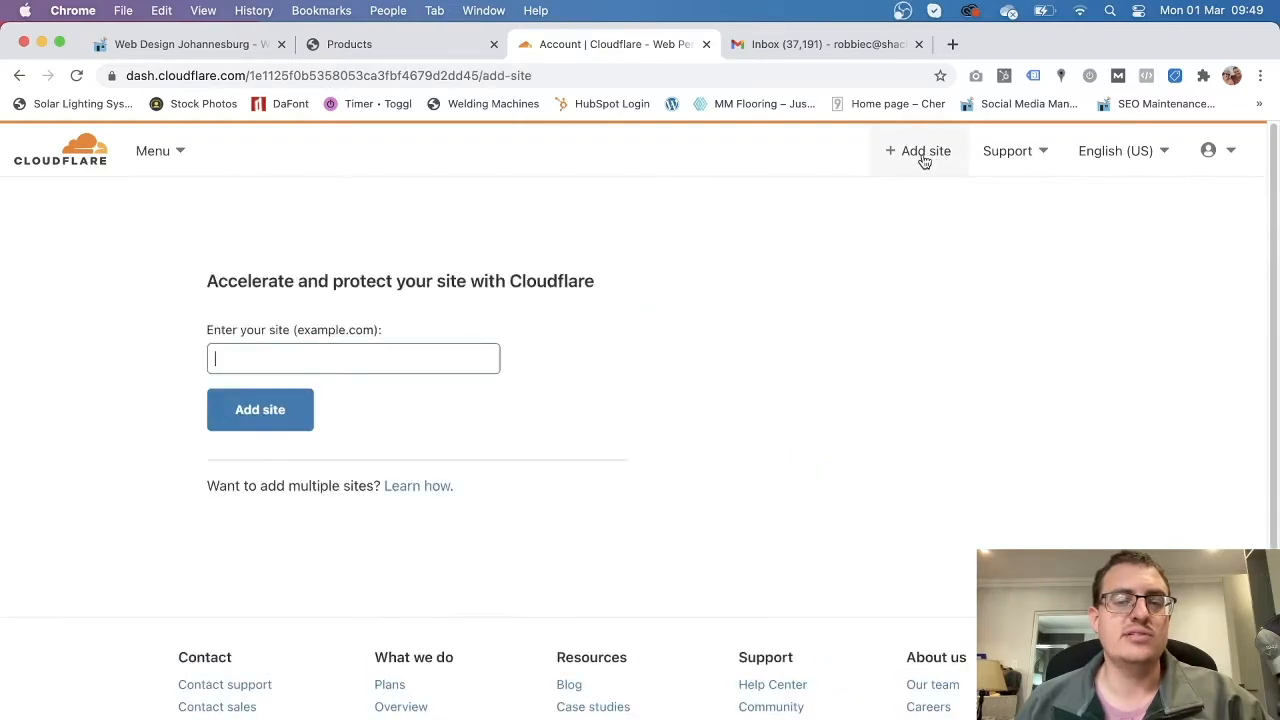
pyautogui.click(255, 358)
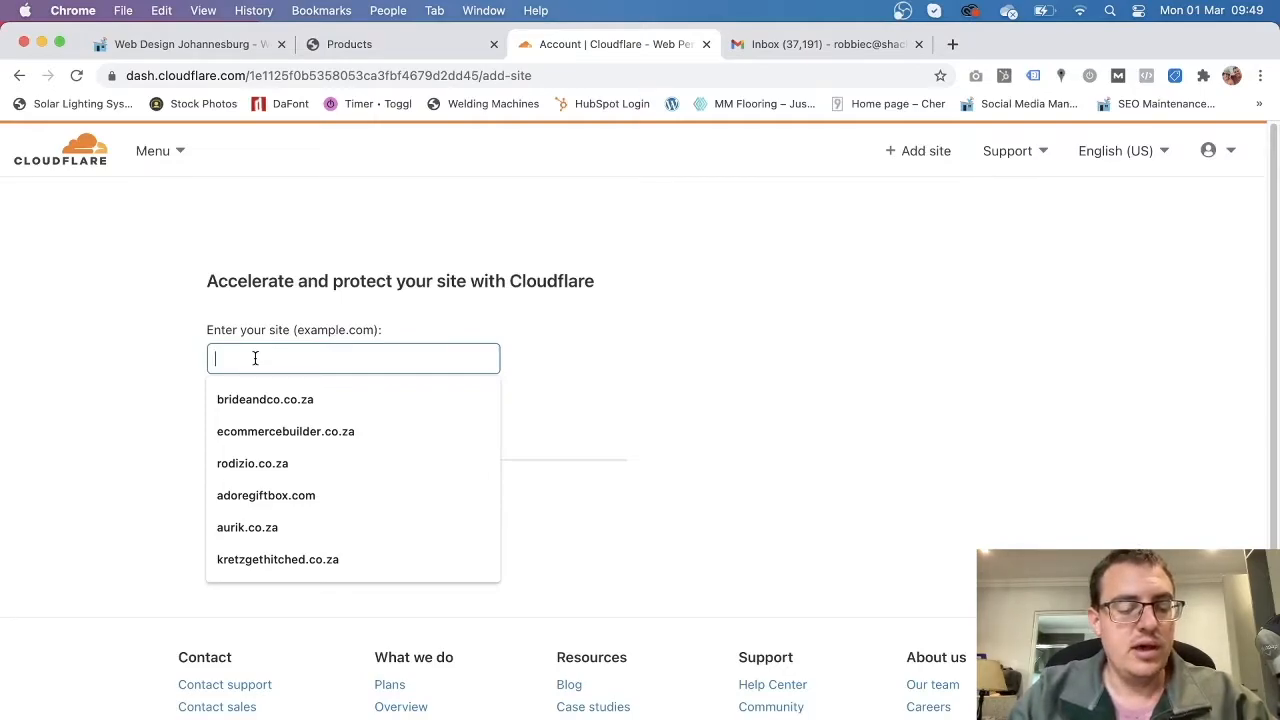
pyautogui.write('arts')
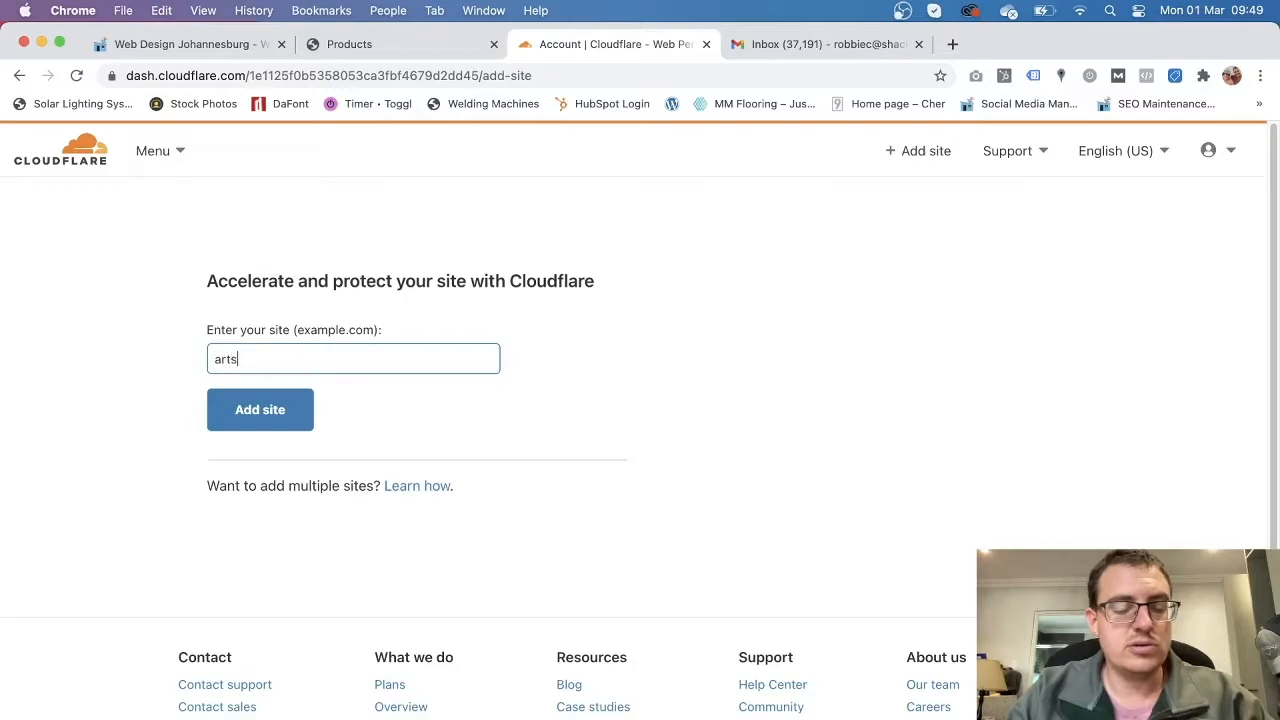
pyautogui.write('co.co.za')
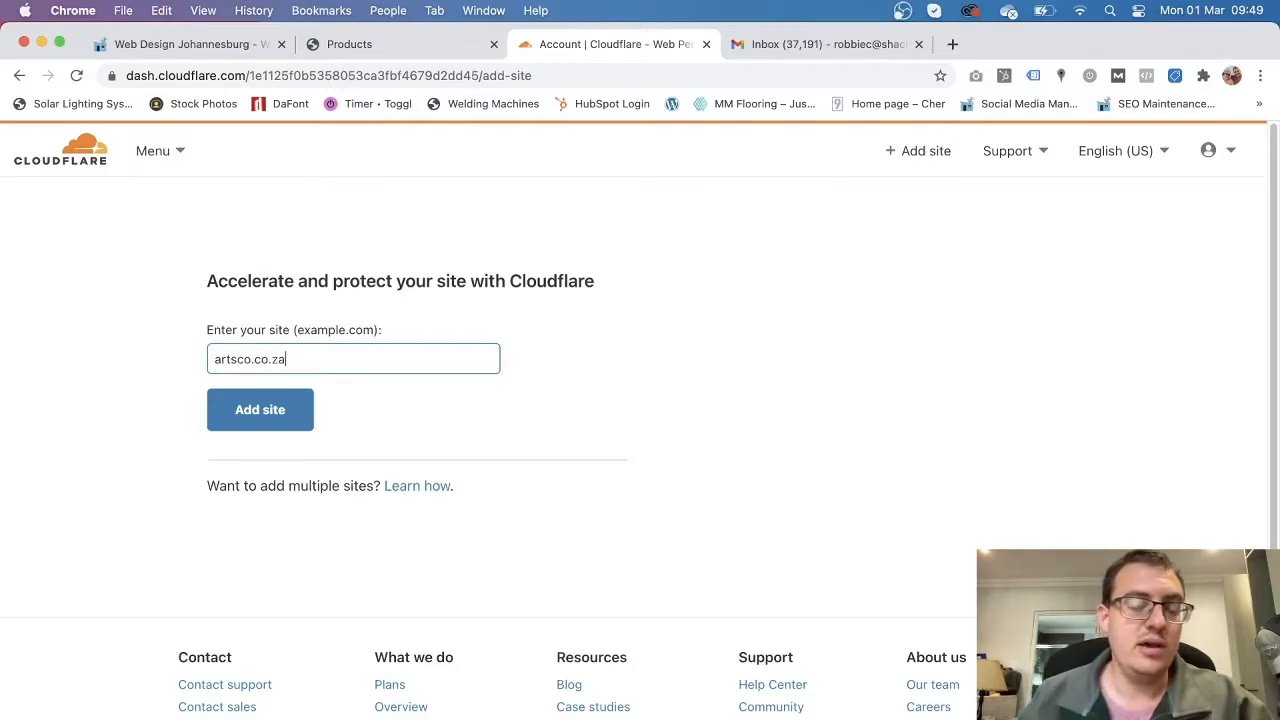
pyautogui.click(266, 428)
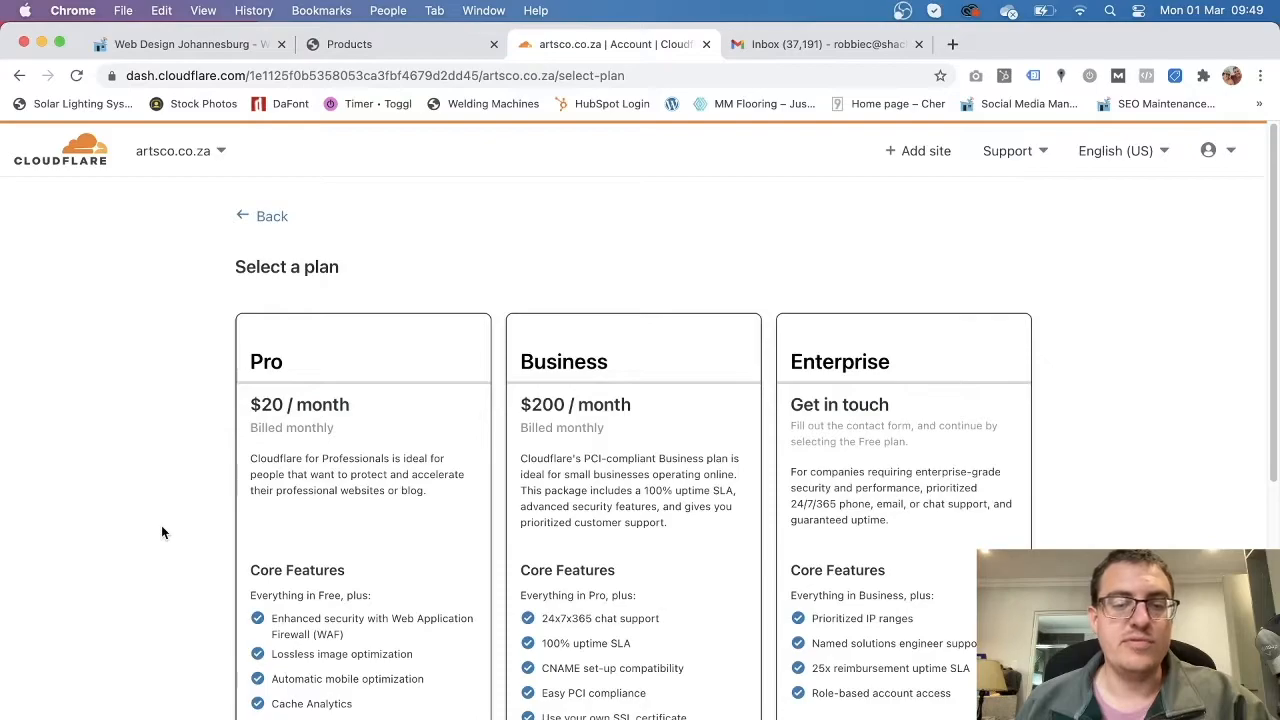
# Choose the Free $0 plan for artsco.co.za and continue to the DNS quick scan.
pyautogui.scroll(-1, 161, 525)
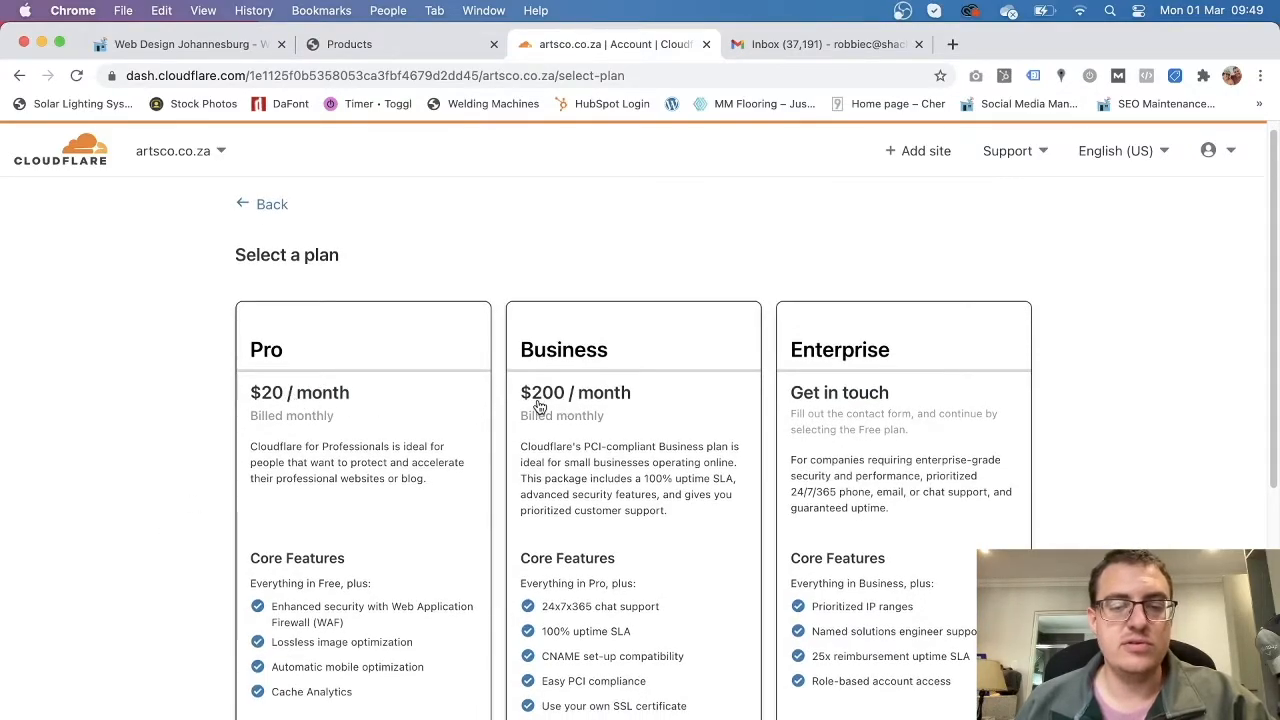
pyautogui.scroll(-5, 808, 555)
pyautogui.scroll(-2, 700, 530)
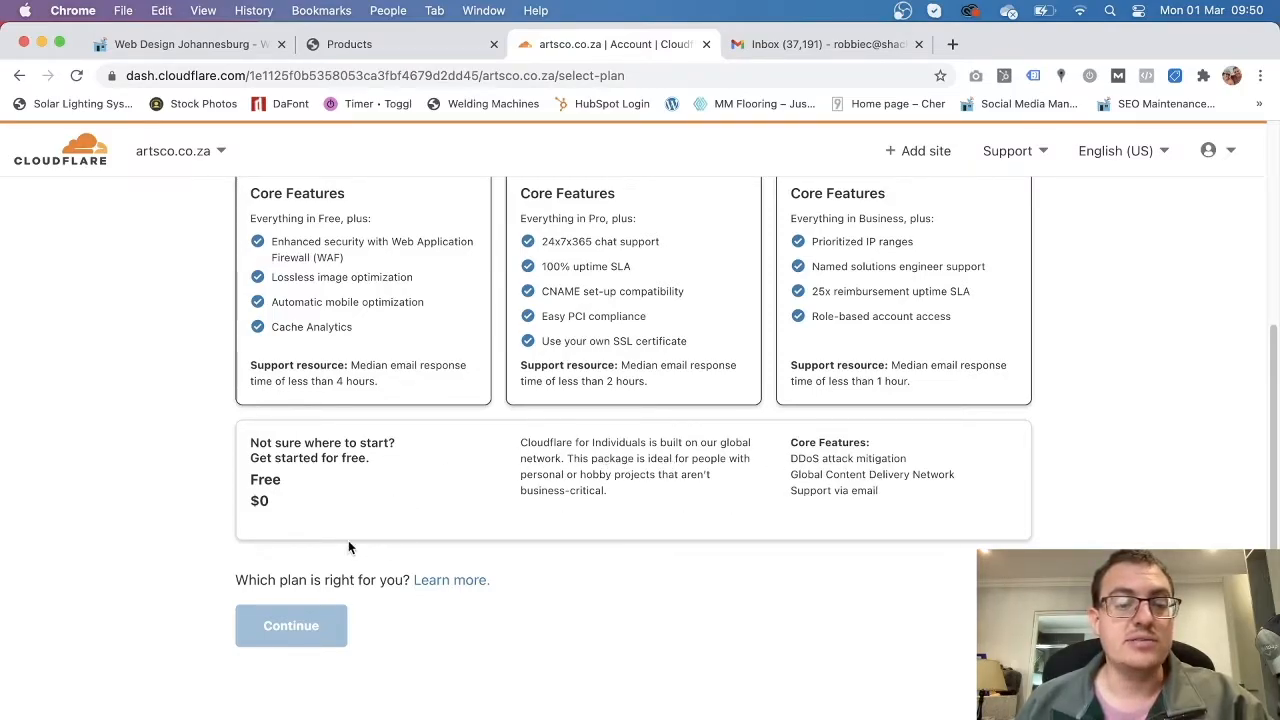
pyautogui.click(368, 498)
pyautogui.click(310, 634)
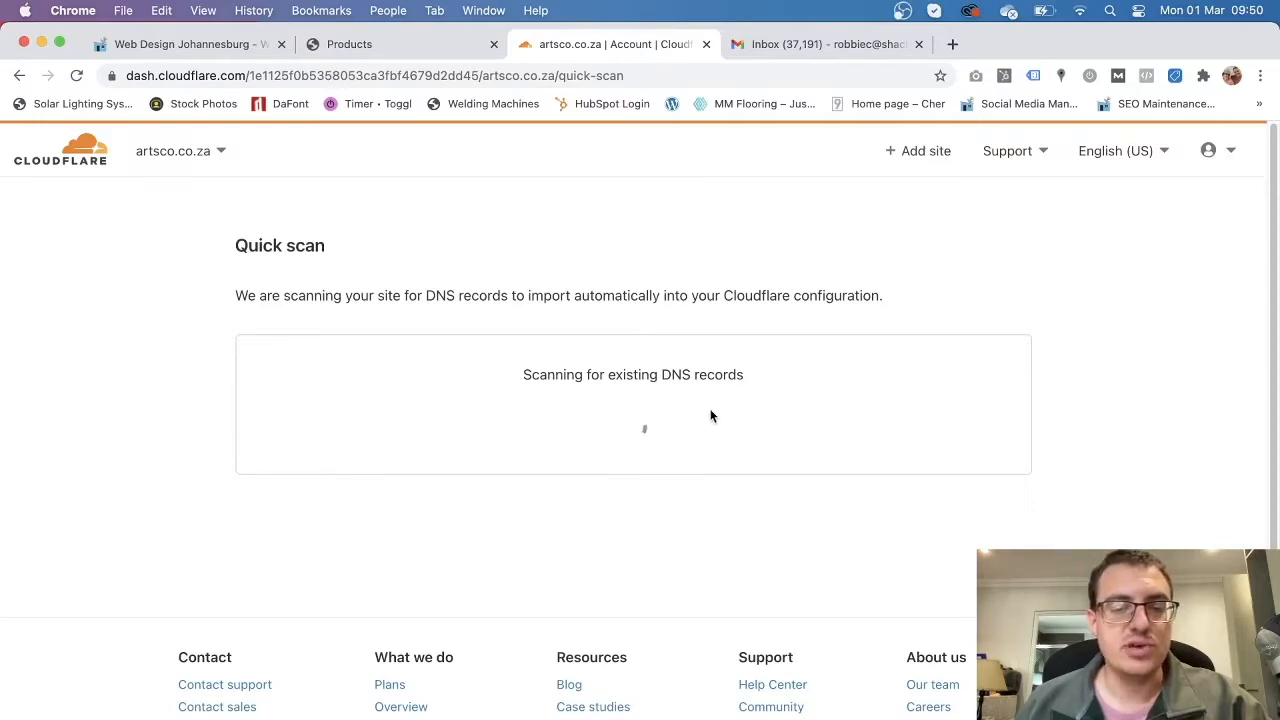
# Review the scanned A and CNAME records for artsco.co.za and accept them.
pyautogui.scroll(-3, 246, 533)
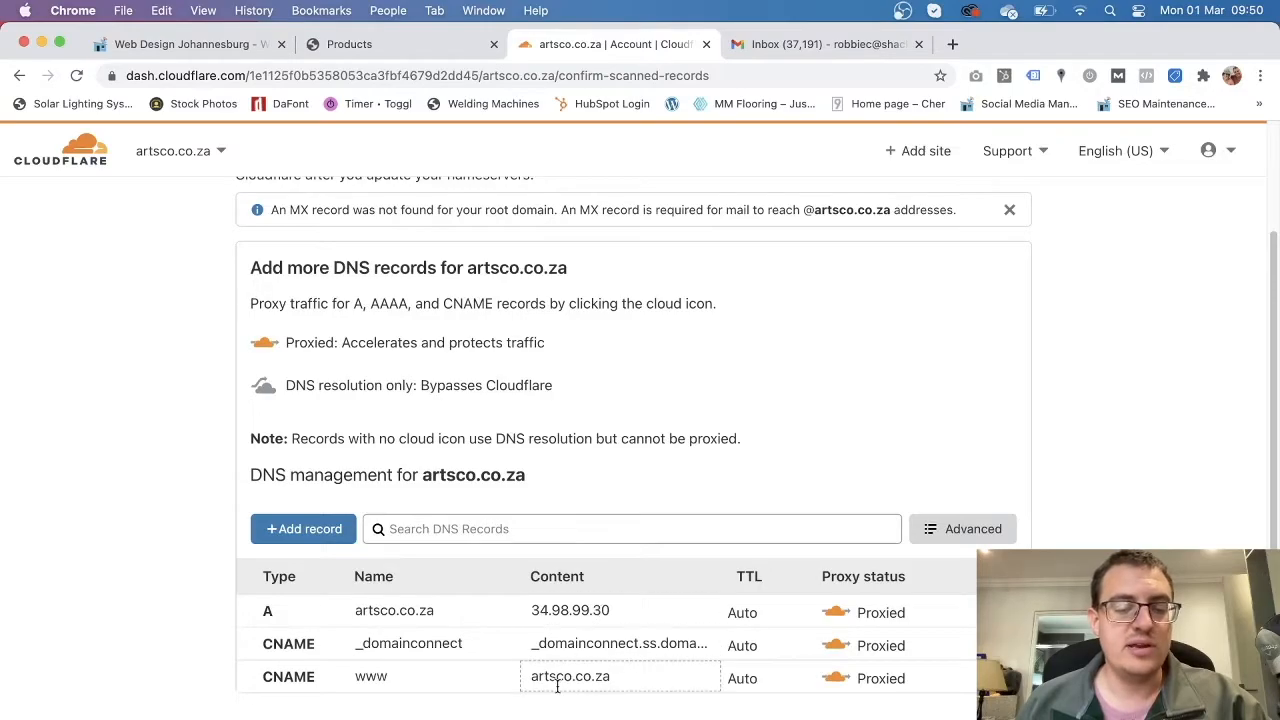
pyautogui.scroll(-2, 557, 686)
pyautogui.scroll(5, 557, 686)
pyautogui.scroll(-5, 557, 686)
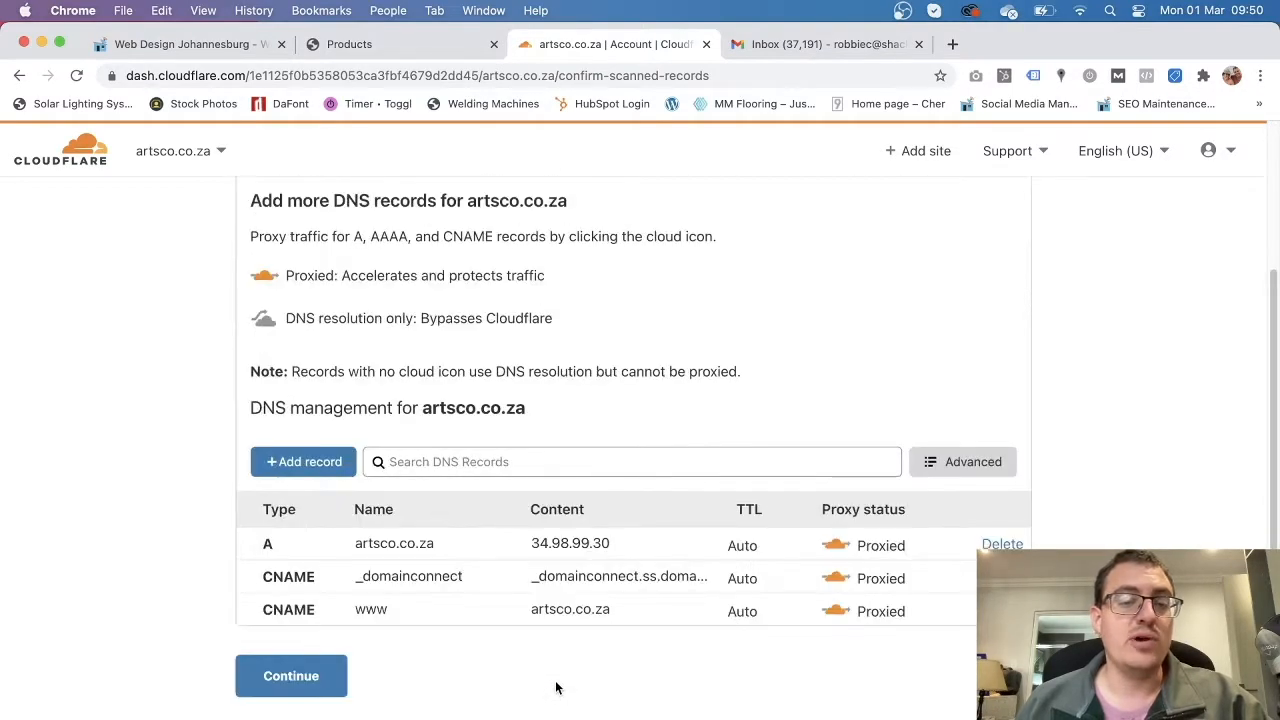
pyautogui.scroll(3, 557, 686)
pyautogui.scroll(-4, 557, 686)
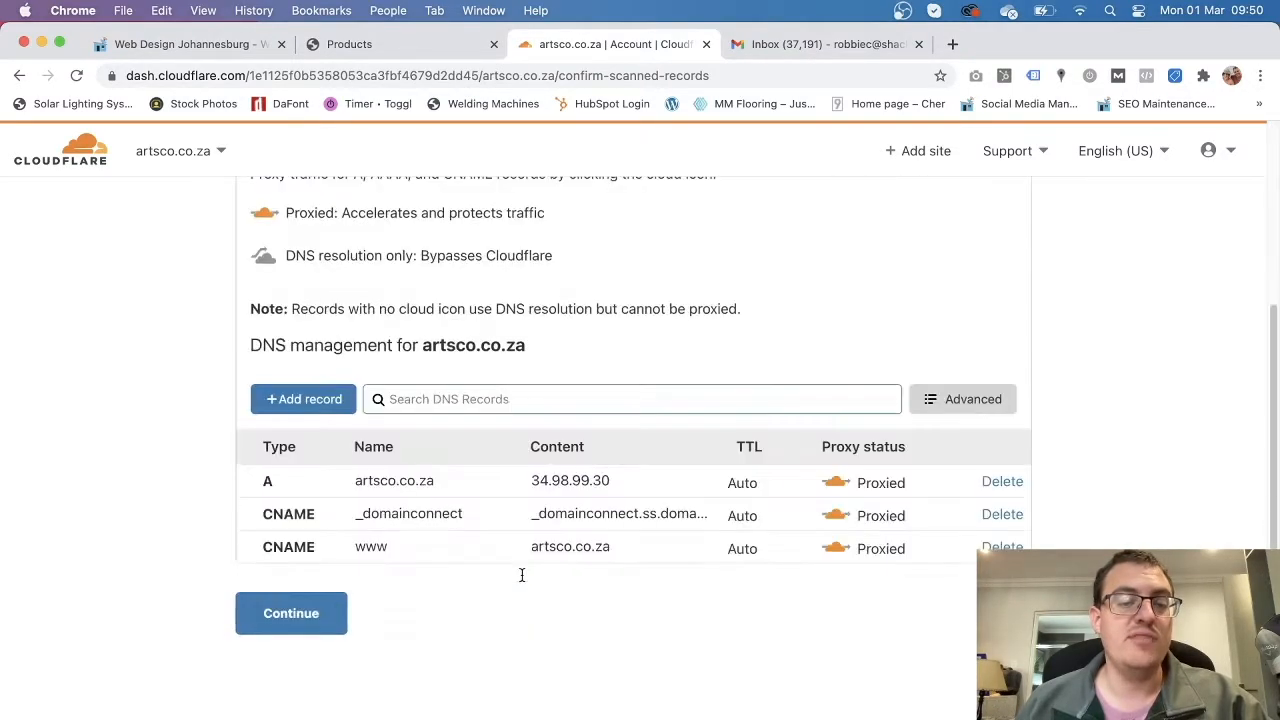
pyautogui.scroll(1, 456, 660)
pyautogui.scroll(3, 457, 654)
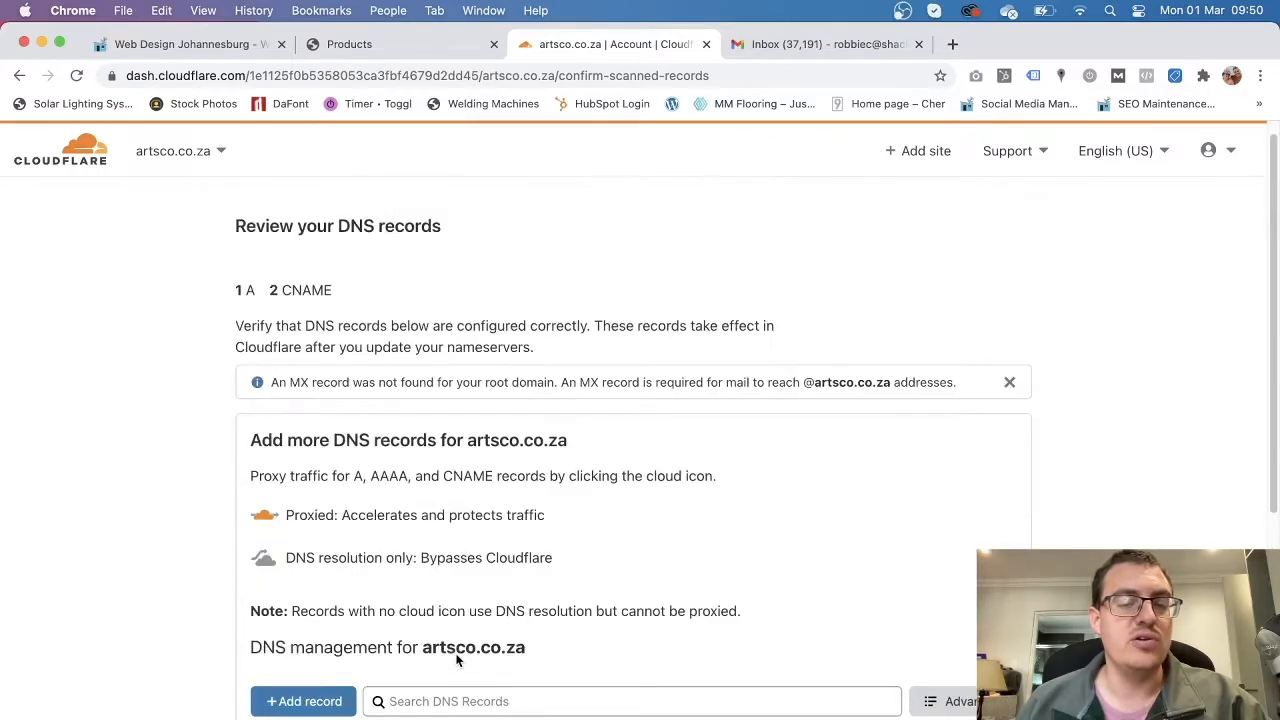
pyautogui.scroll(-3, 457, 660)
pyautogui.scroll(3, 545, 447)
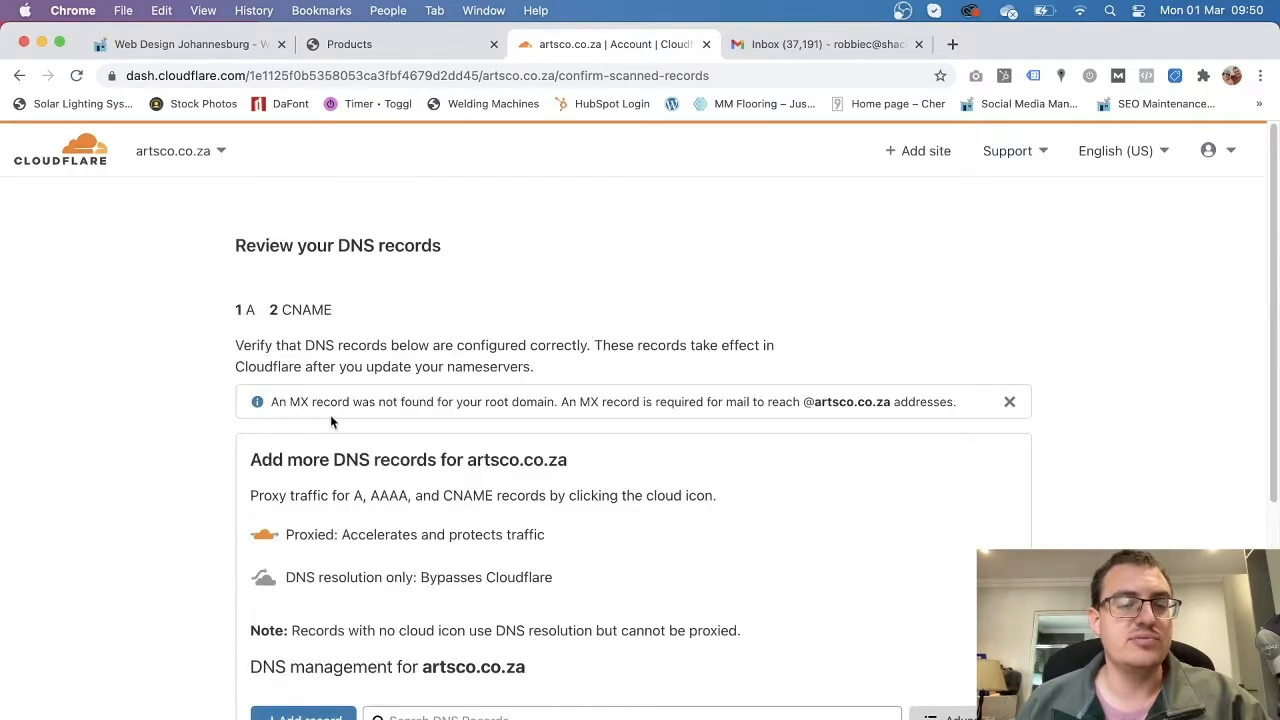
pyautogui.scroll(-5, 440, 549)
pyautogui.click(286, 497)
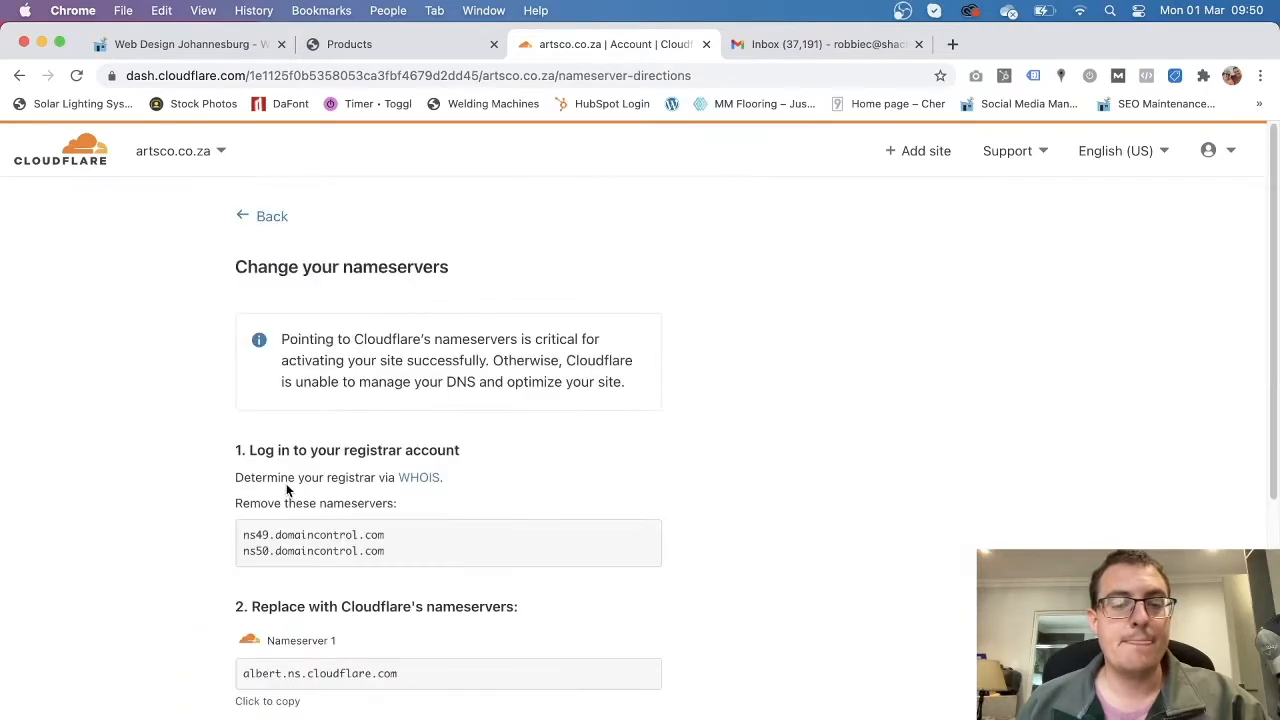
# Note the old nameservers to replace with albert.ns.cloudflare.com and iris.ns.cloudflare.com.
pyautogui.scroll(-3, 160, 520)
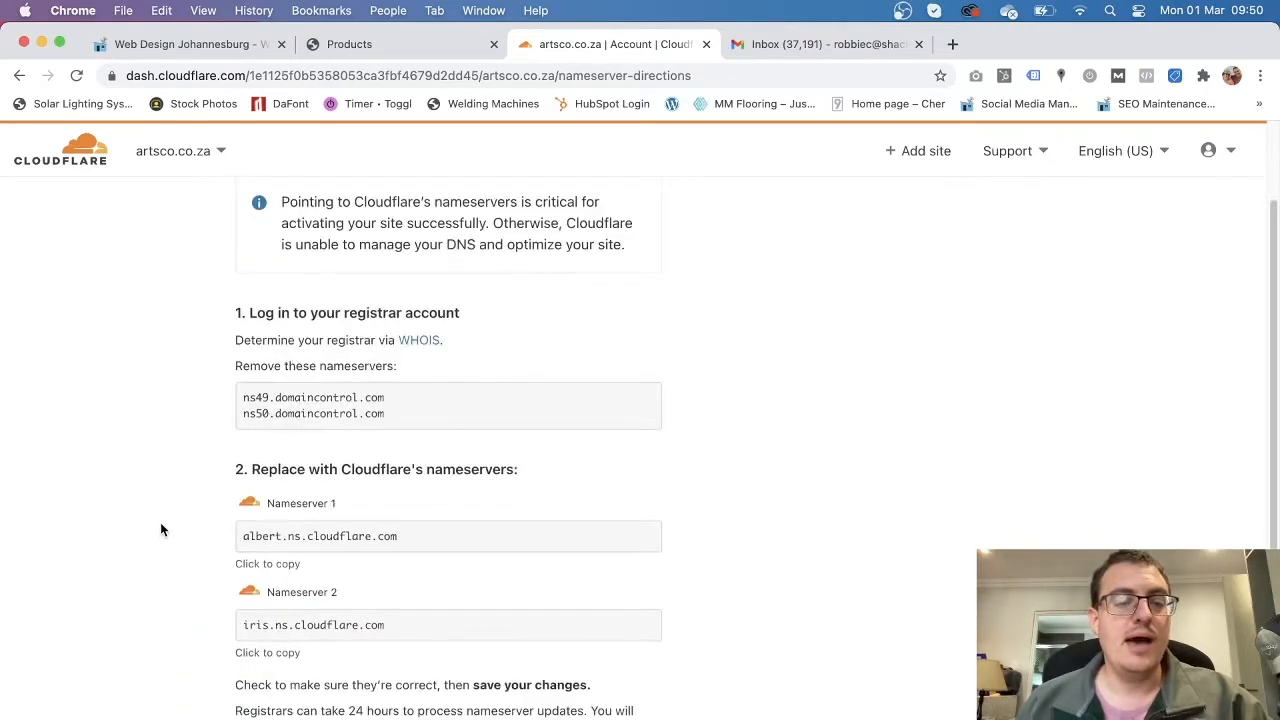
pyautogui.scroll(3, 160, 528)
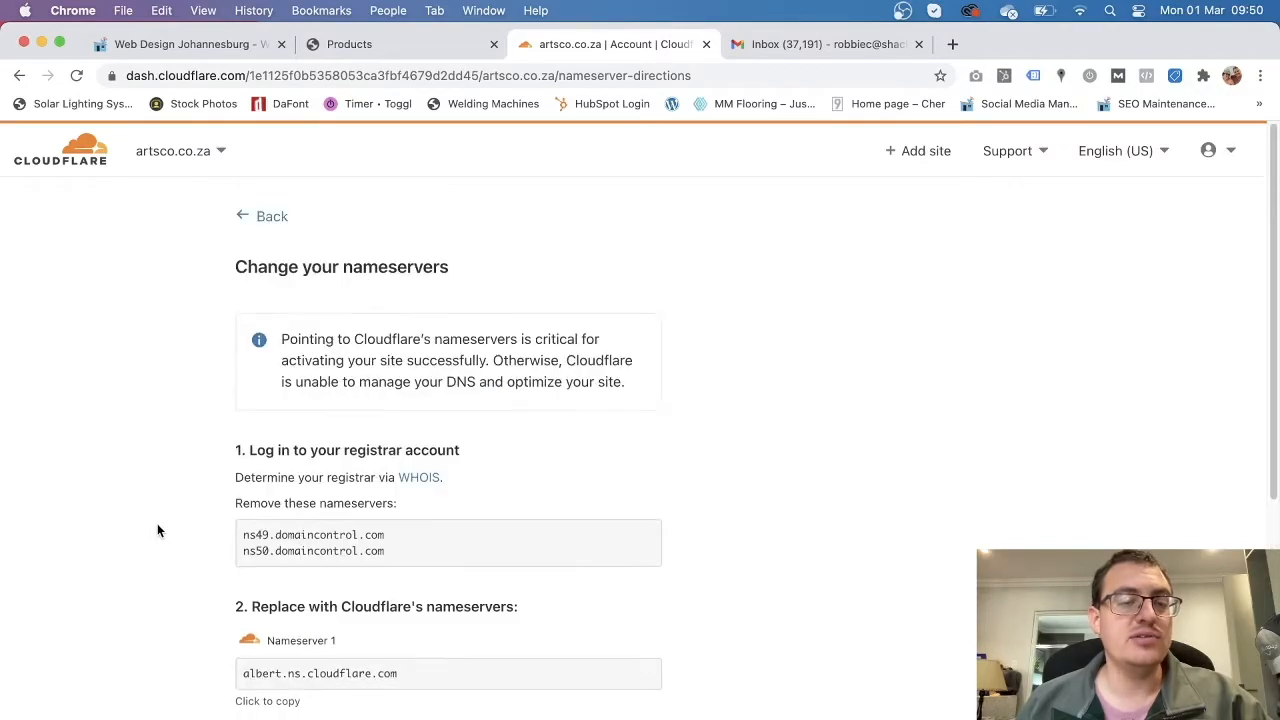
pyautogui.scroll(-3, 157, 530)
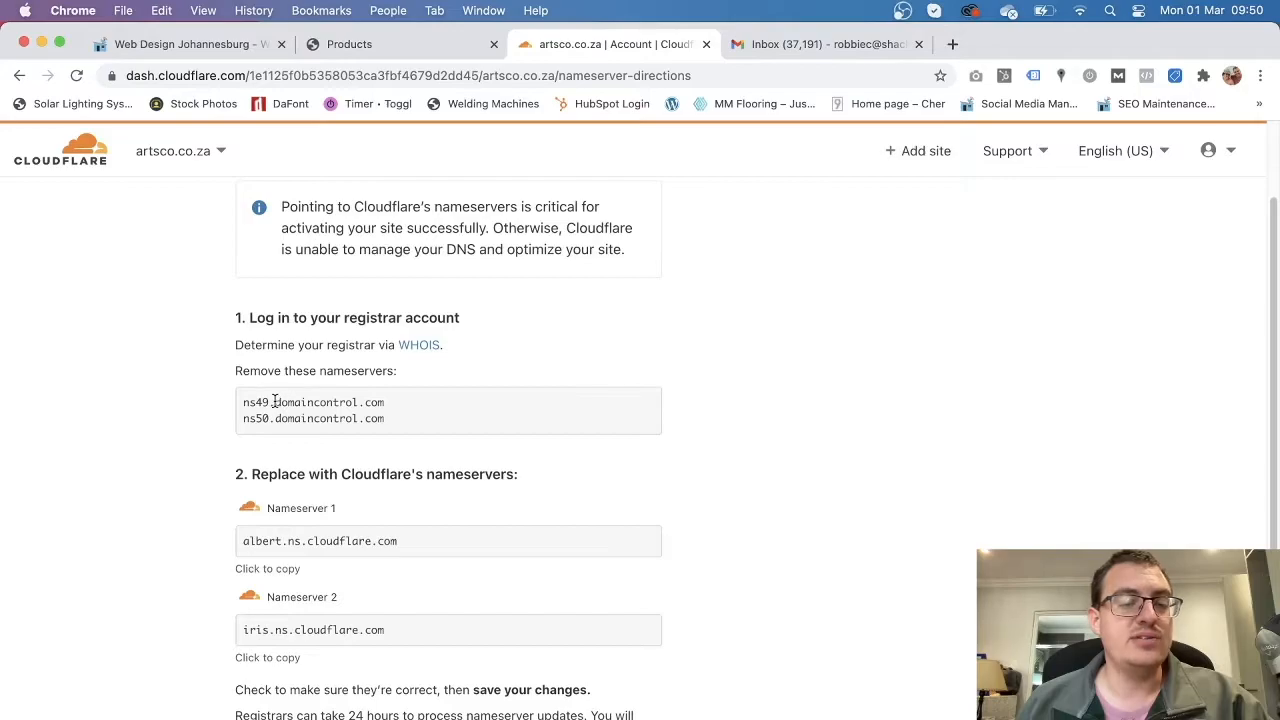
pyautogui.moveTo(245, 402); pyautogui.dragTo(411, 417)
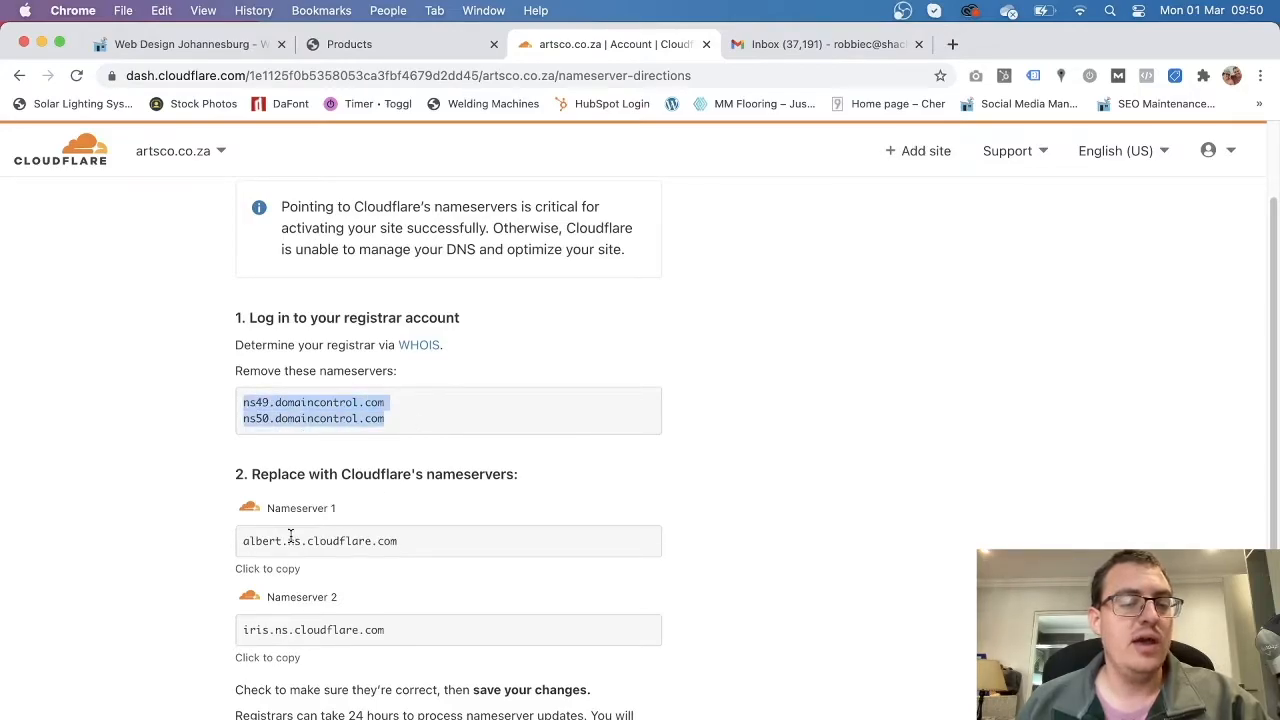
pyautogui.moveTo(249, 541); pyautogui.dragTo(389, 547)
pyautogui.moveTo(249, 630); pyautogui.dragTo(443, 612)
pyautogui.scroll(-1, 446, 606)
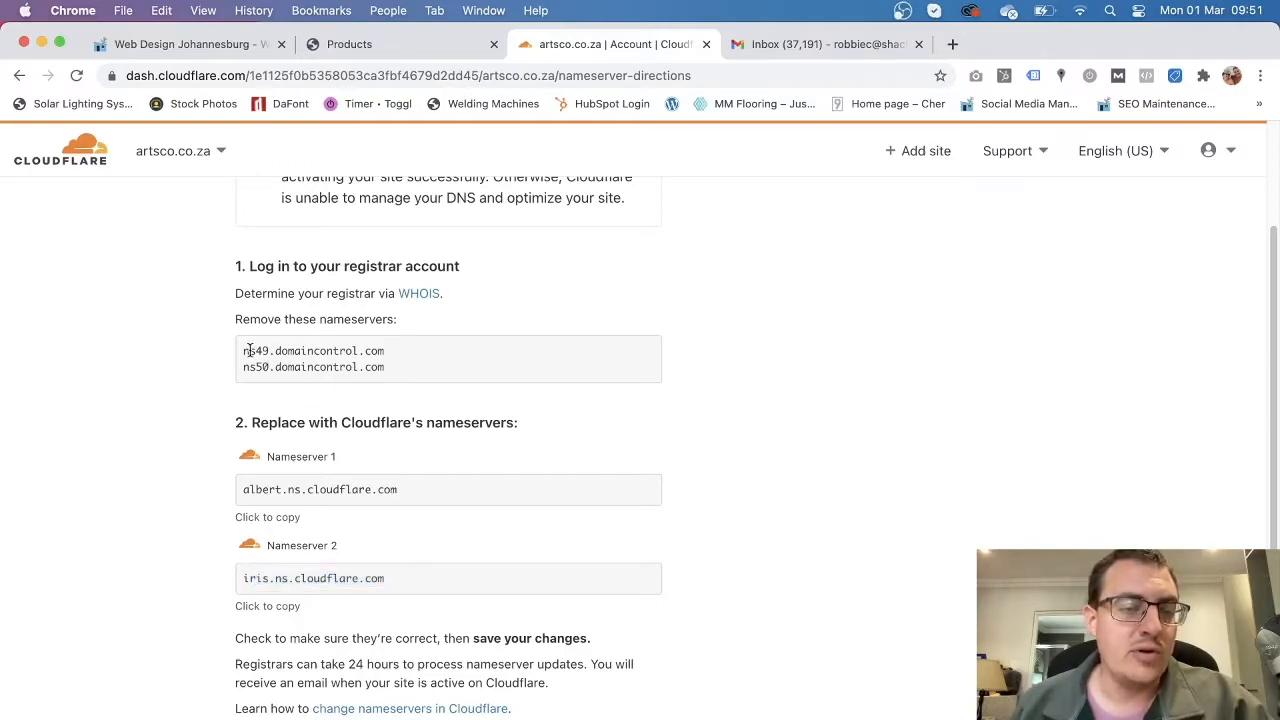
pyautogui.moveTo(250, 350); pyautogui.dragTo(364, 352)
pyautogui.moveTo(282, 487); pyautogui.dragTo(356, 487)
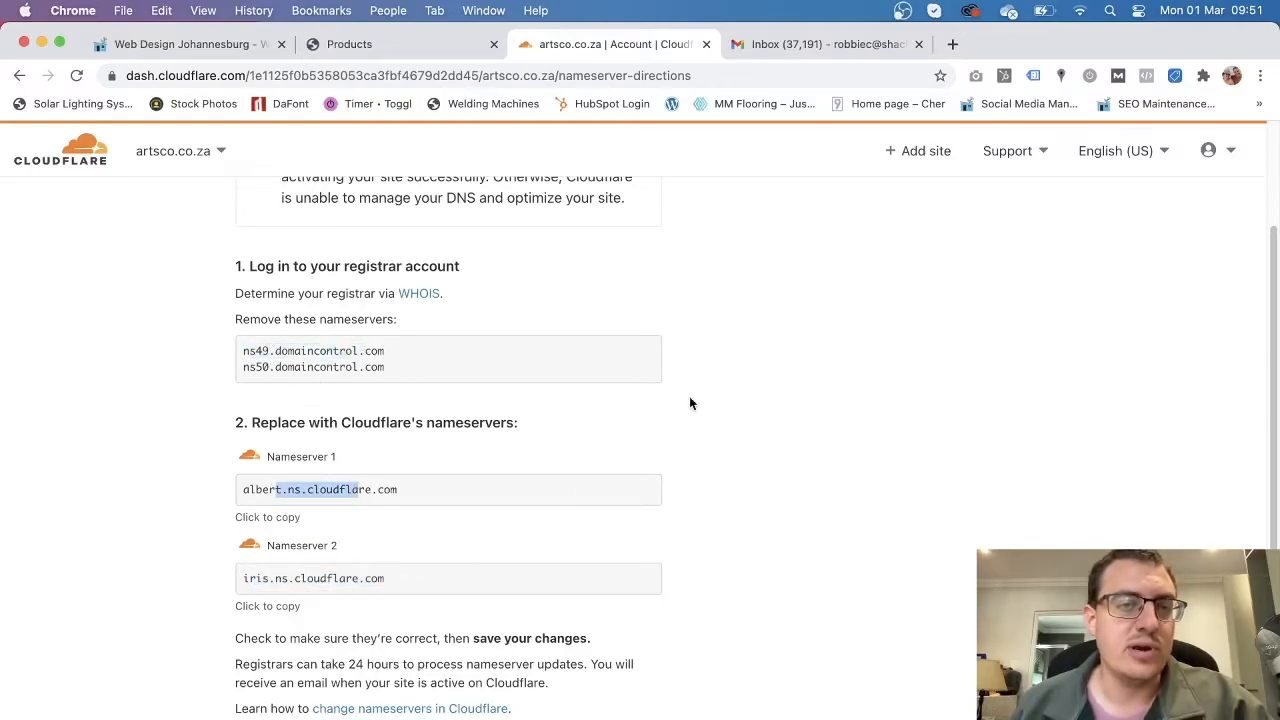
pyautogui.click(405, 44)
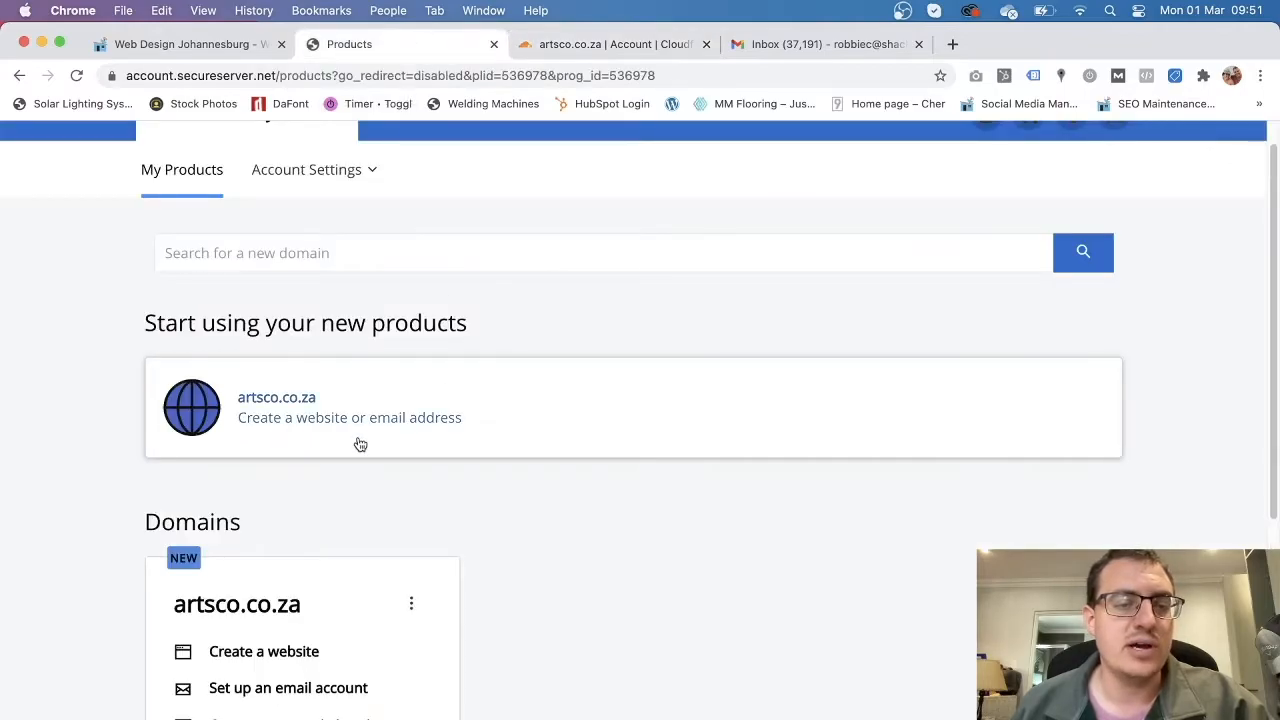
# Open artsco.co.za's DNS settings and locate its current ns50 nameservers.
pyautogui.scroll(-2, 408, 451)
pyautogui.scroll(3, 468, 400)
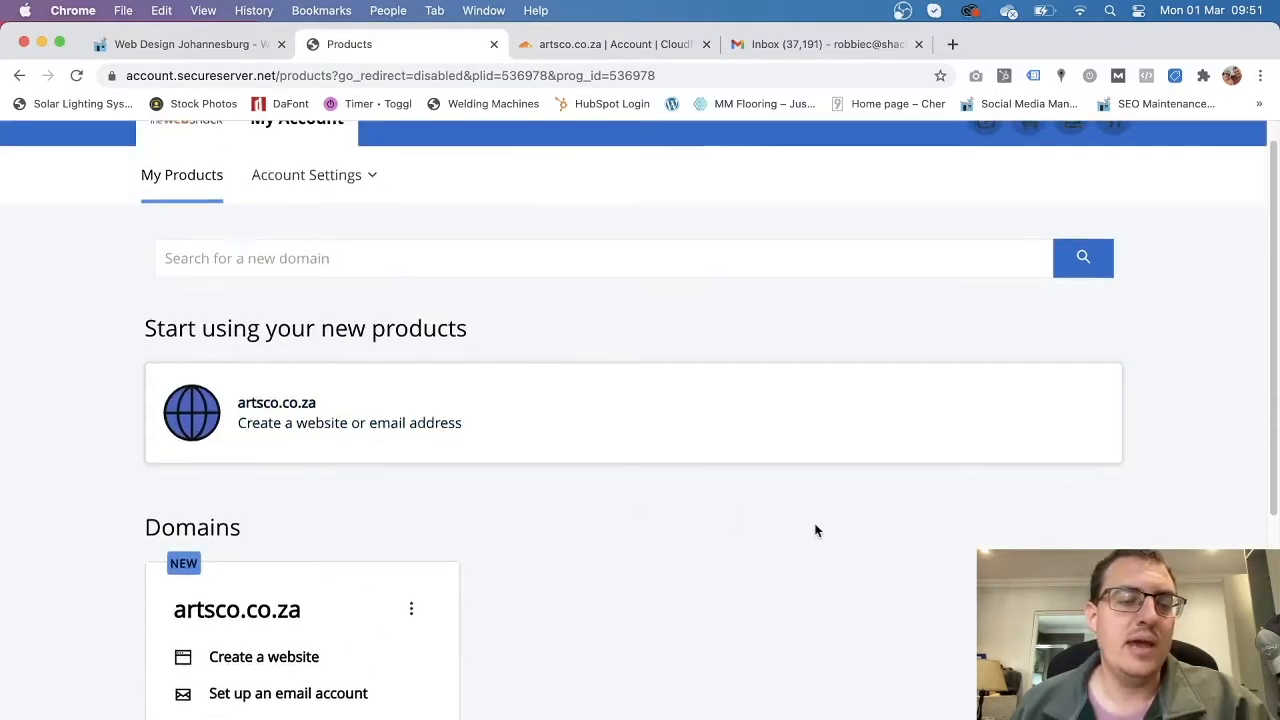
pyautogui.scroll(-5, 814, 529)
pyautogui.scroll(-6, 814, 530)
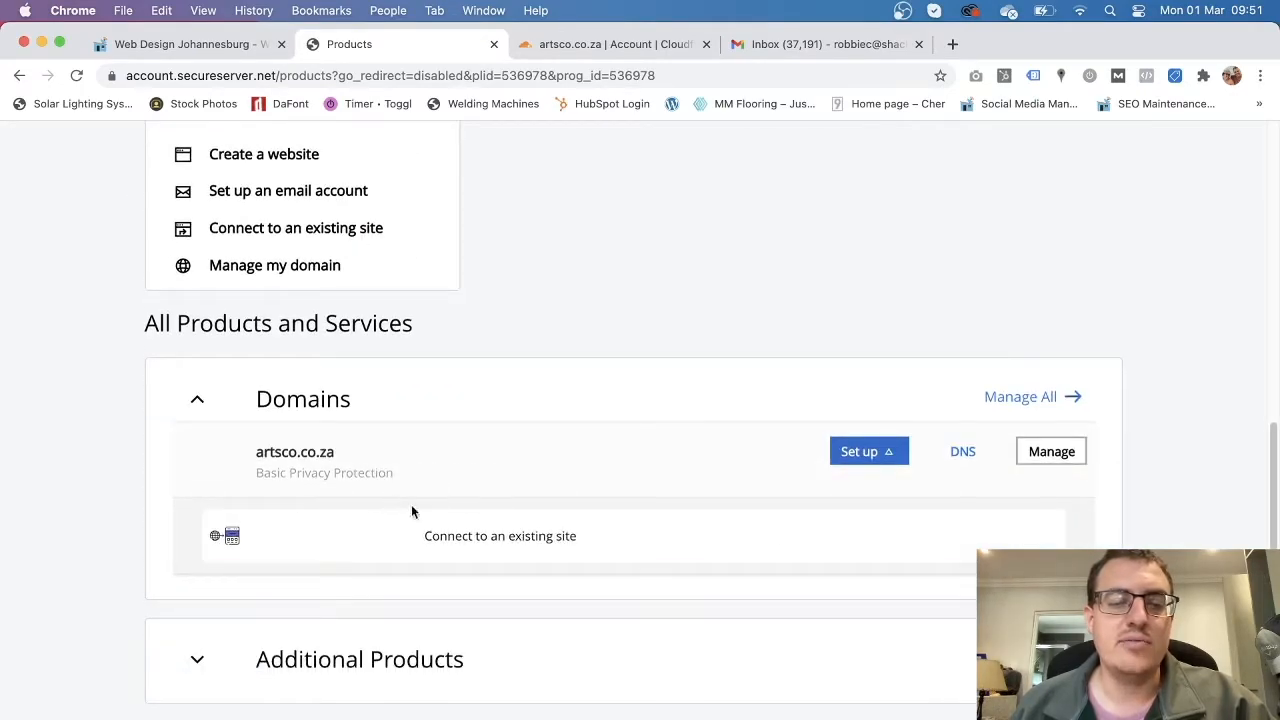
pyautogui.click(972, 462)
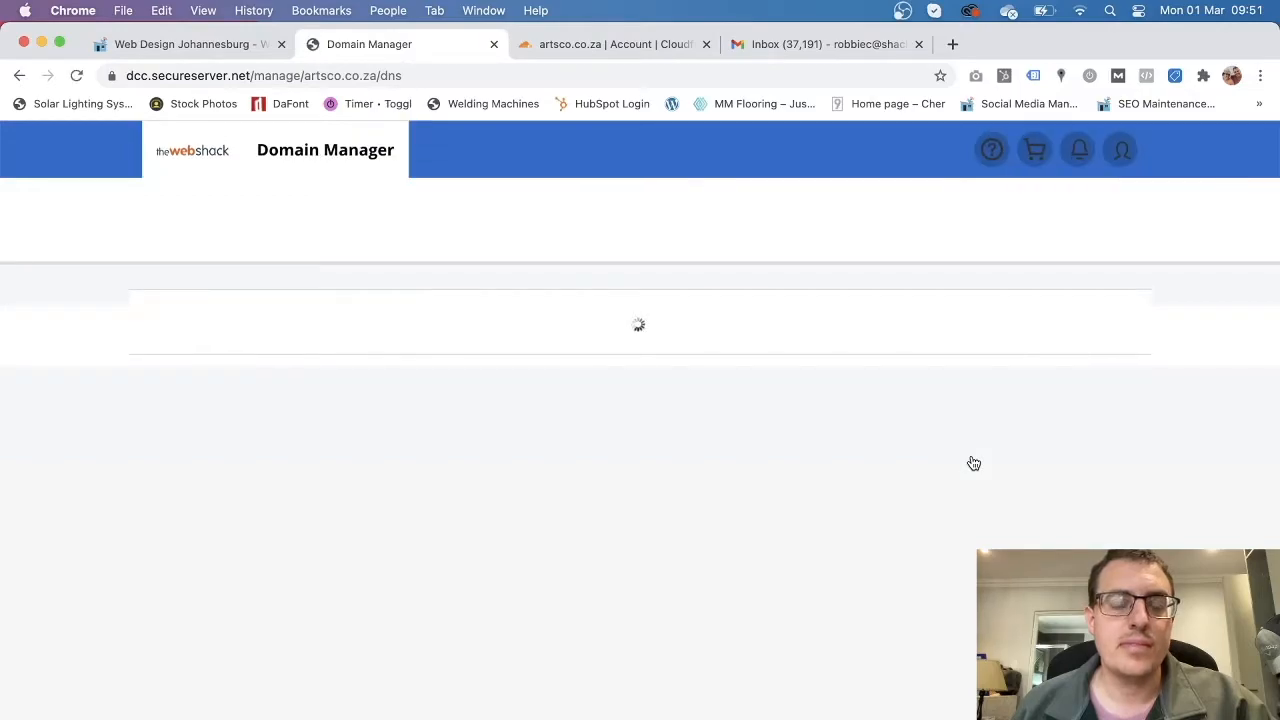
pyautogui.scroll(-3, 313, 454)
pyautogui.scroll(-3, 385, 493)
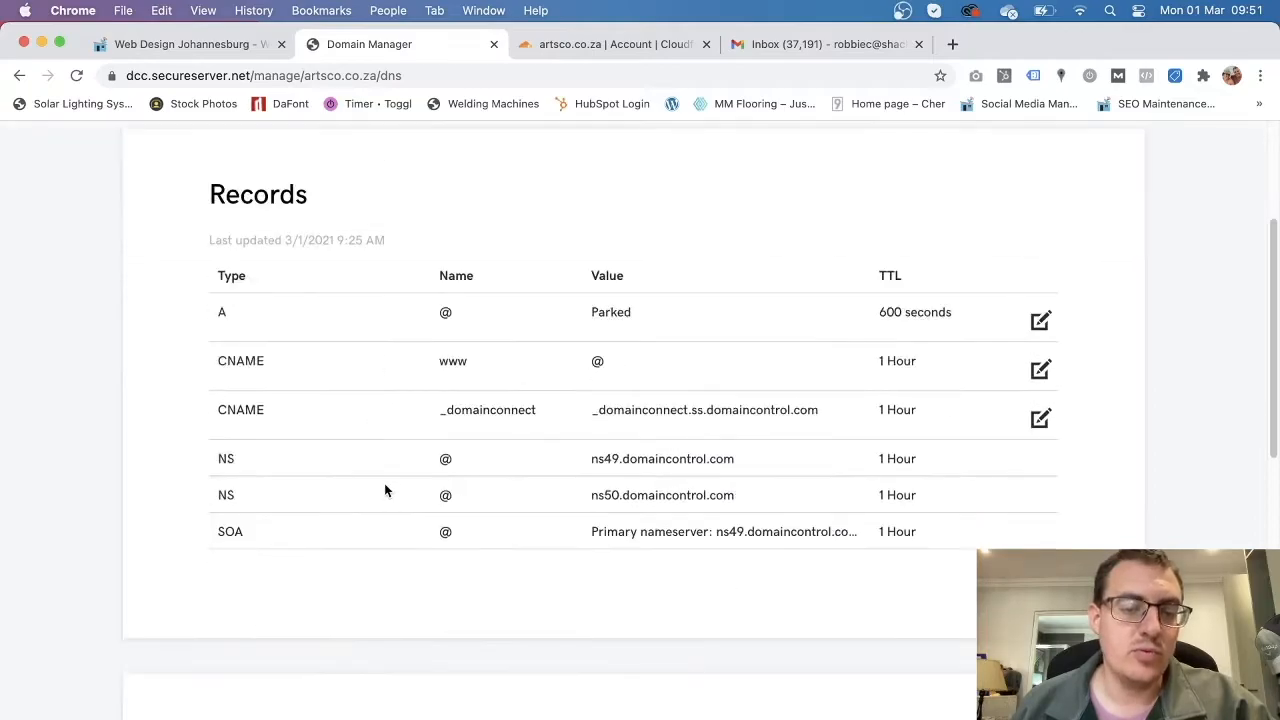
pyautogui.scroll(-3, 376, 523)
pyautogui.scroll(-5, 388, 505)
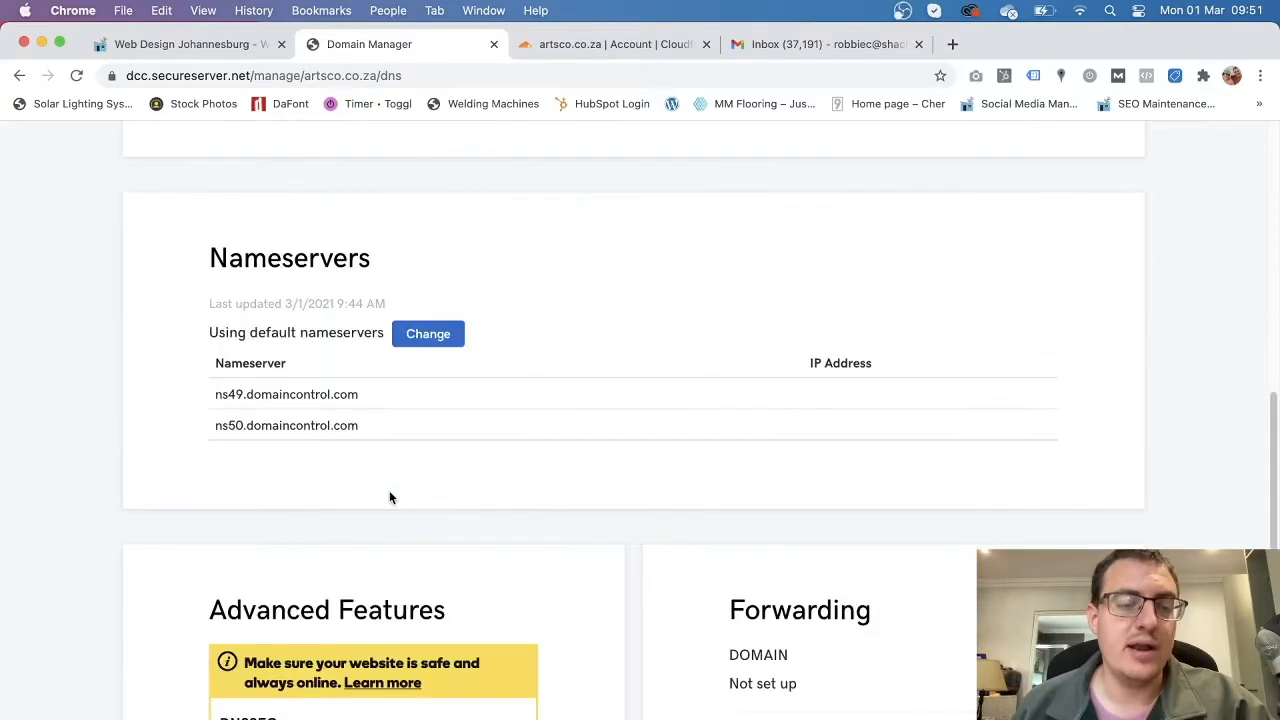
pyautogui.moveTo(231, 396); pyautogui.dragTo(366, 403)
pyautogui.moveTo(290, 425); pyautogui.dragTo(377, 428)
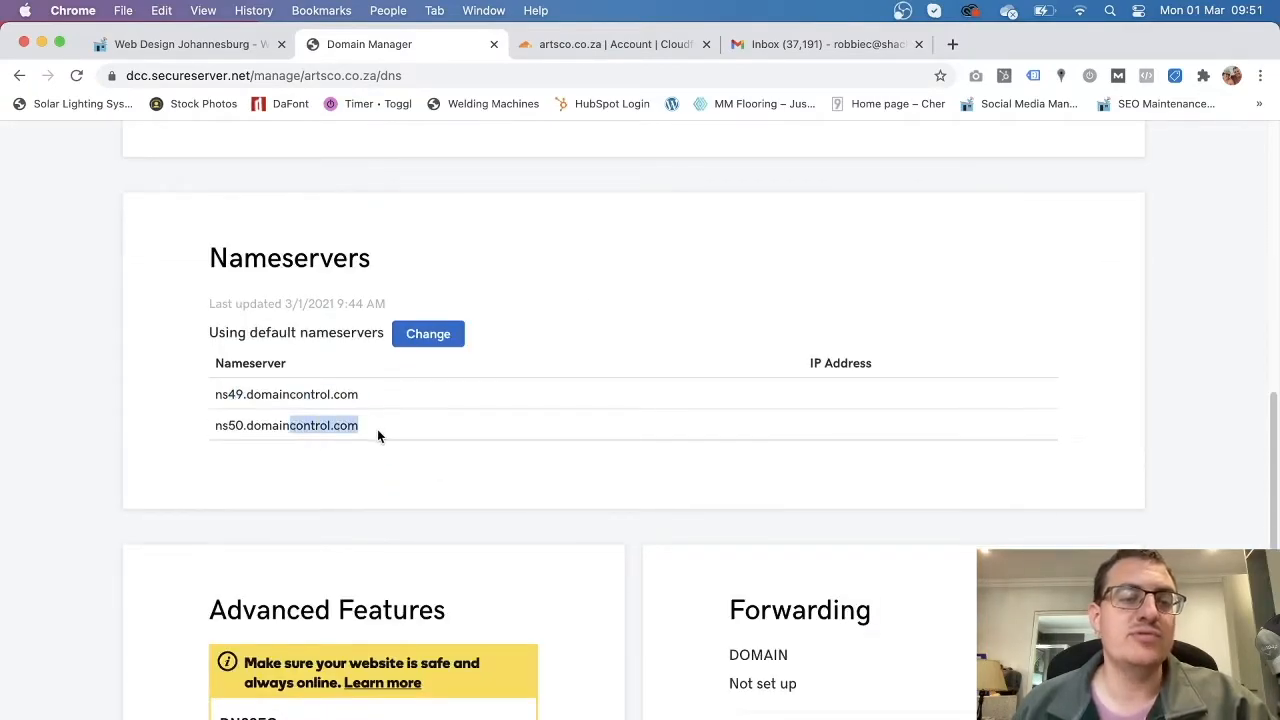
# Compare them against Cloudflare's assigned nameservers, then start changing the domain's nameservers.
pyautogui.click(603, 44)
pyautogui.moveTo(382, 367); pyautogui.dragTo(242, 352)
pyautogui.moveTo(397, 489); pyautogui.dragTo(243, 489)
pyautogui.moveTo(388, 578); pyautogui.dragTo(256, 578)
pyautogui.click(409, 45)
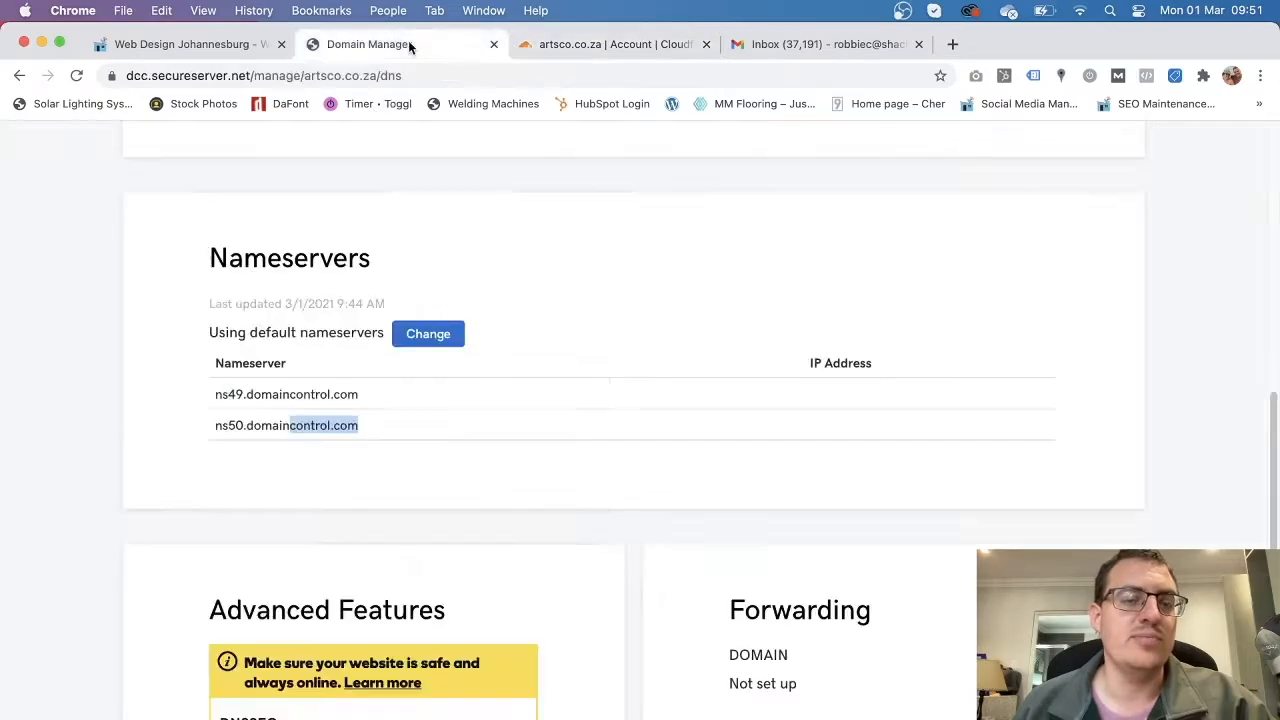
pyautogui.scroll(-4, 487, 524)
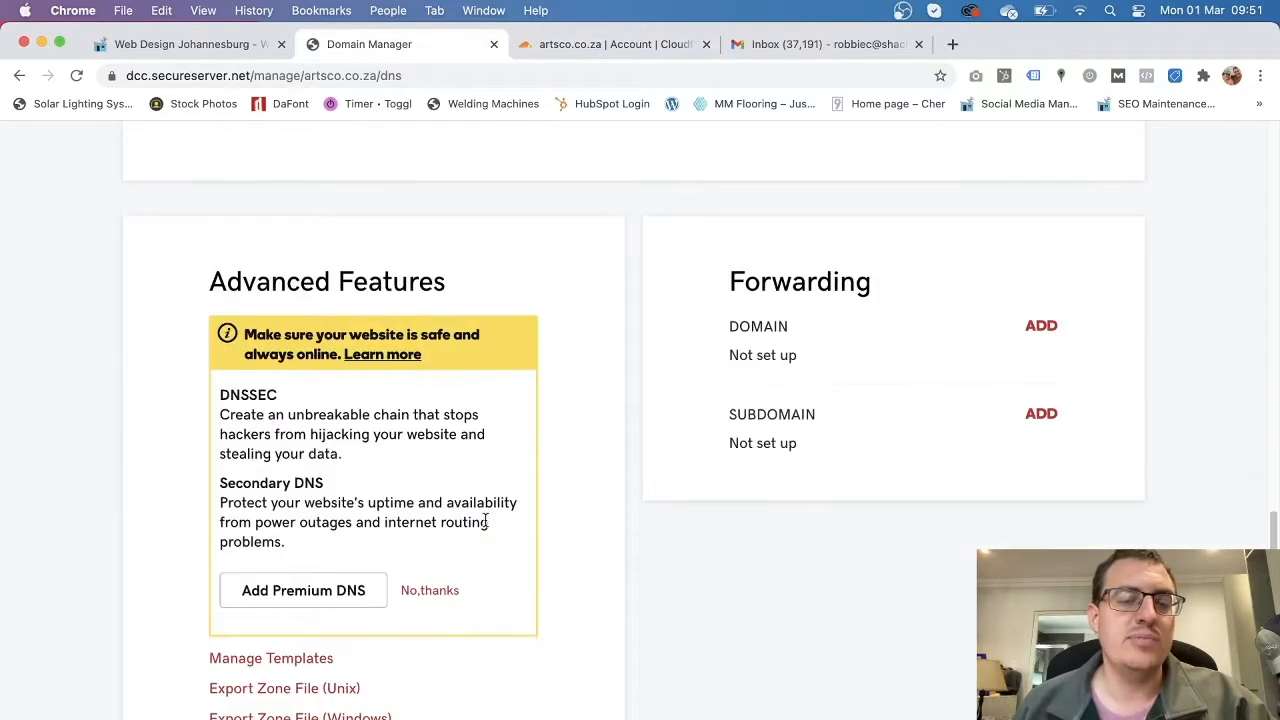
pyautogui.scroll(3, 486, 520)
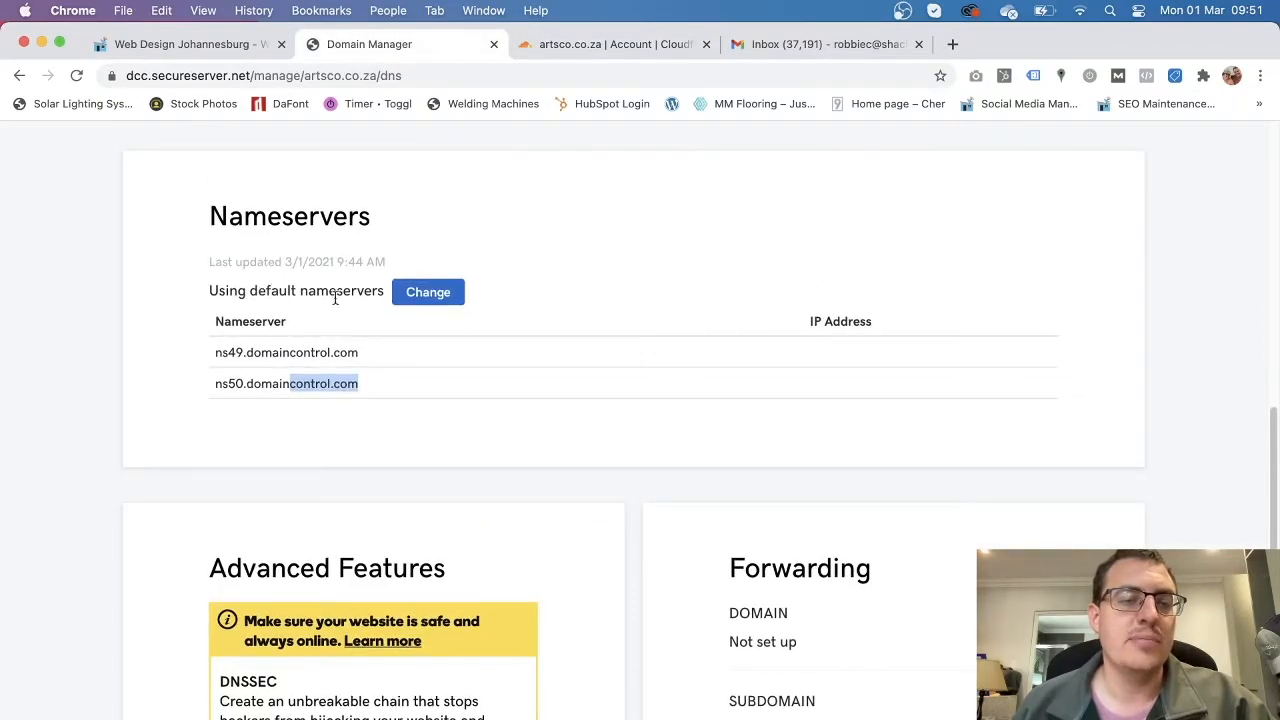
pyautogui.click(443, 302)
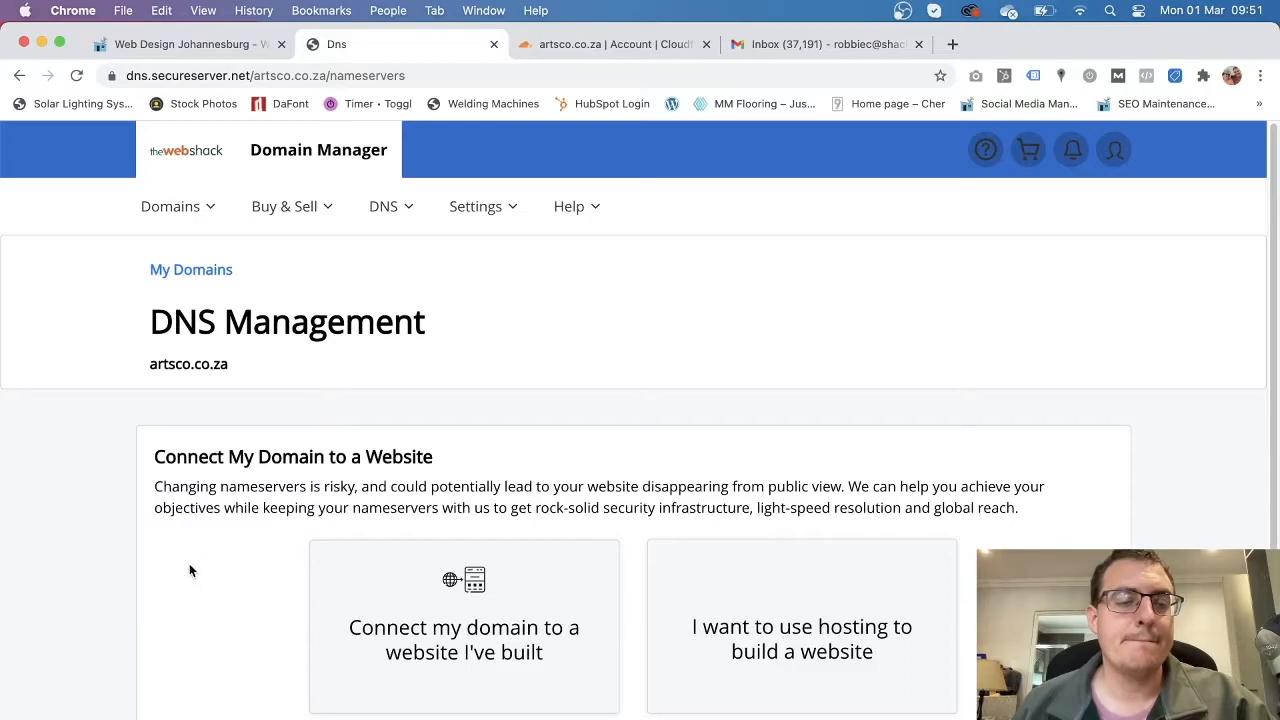
# Choose custom nameservers and paste albert.ns.cloudflare.com into Nameserver 1.
pyautogui.scroll(-1, 188, 568)
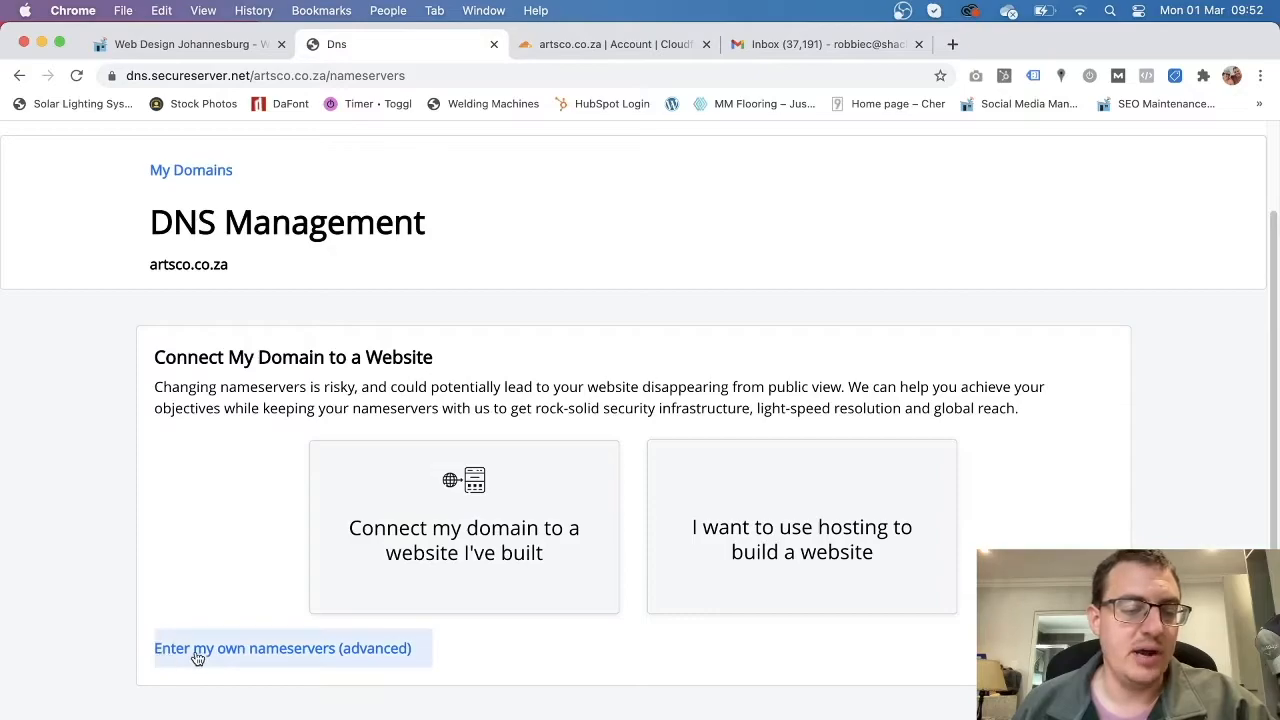
pyautogui.click(314, 653)
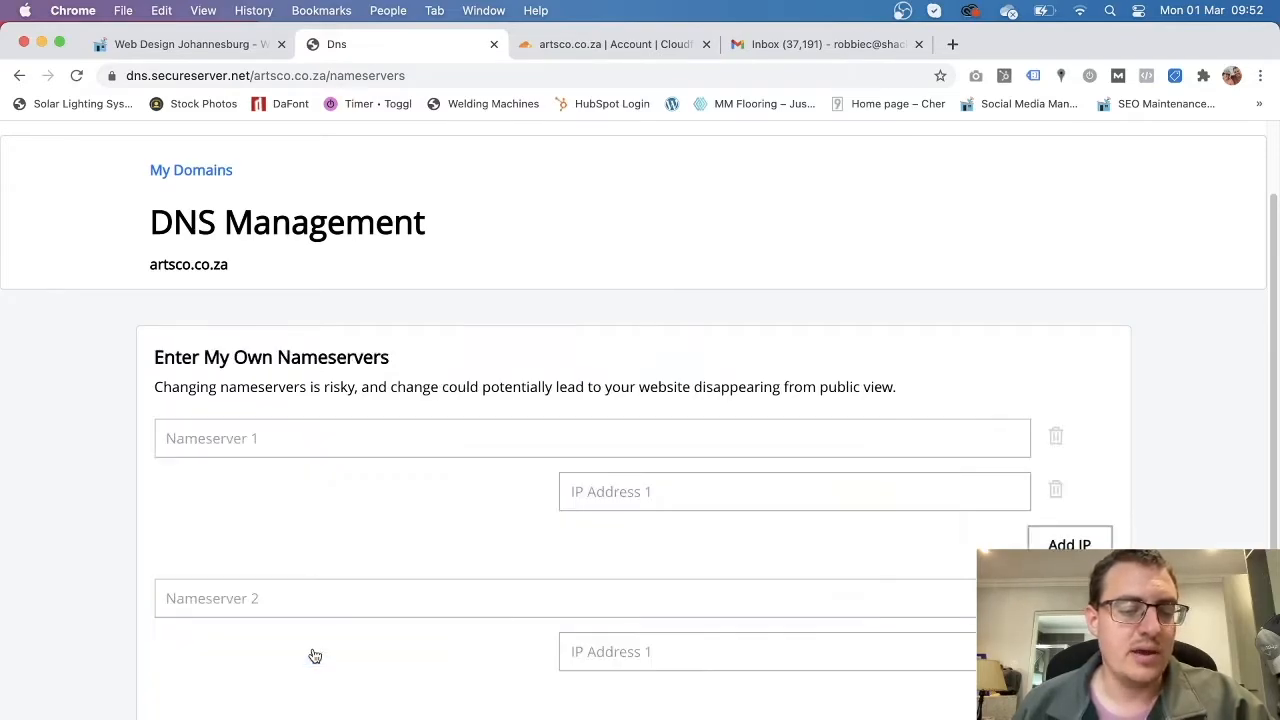
pyautogui.scroll(-2, 146, 526)
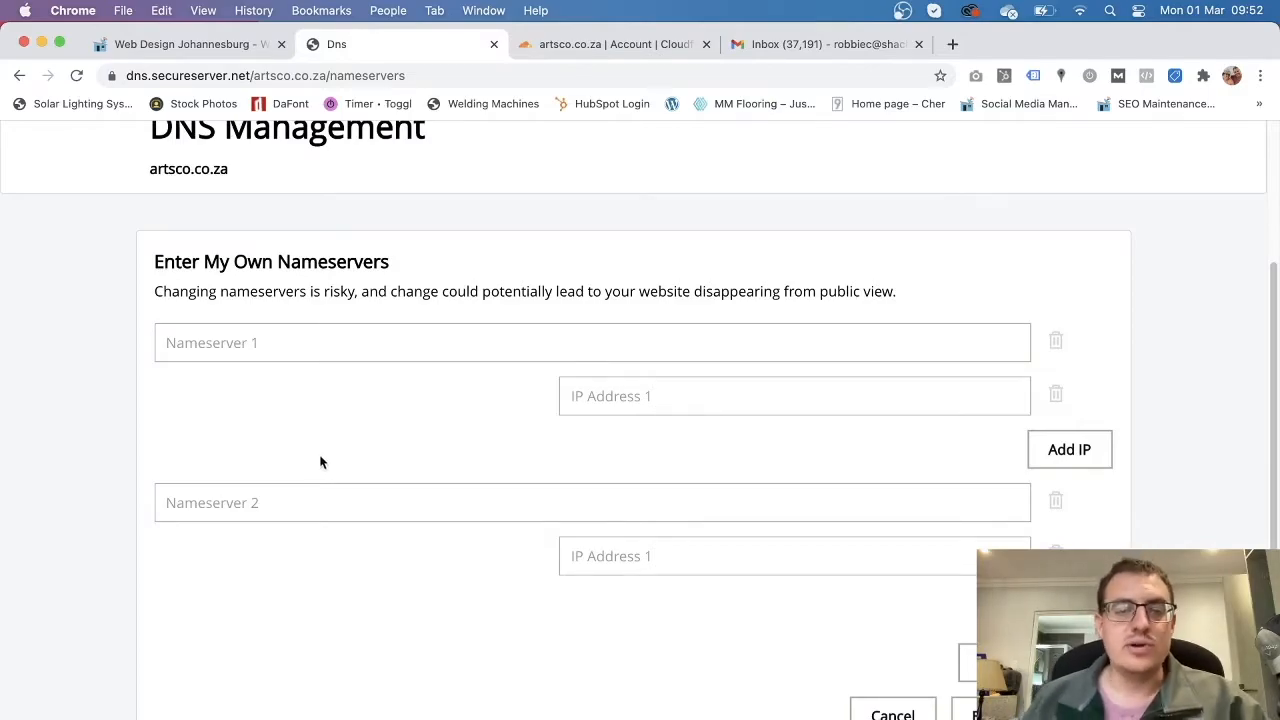
pyautogui.click(603, 50)
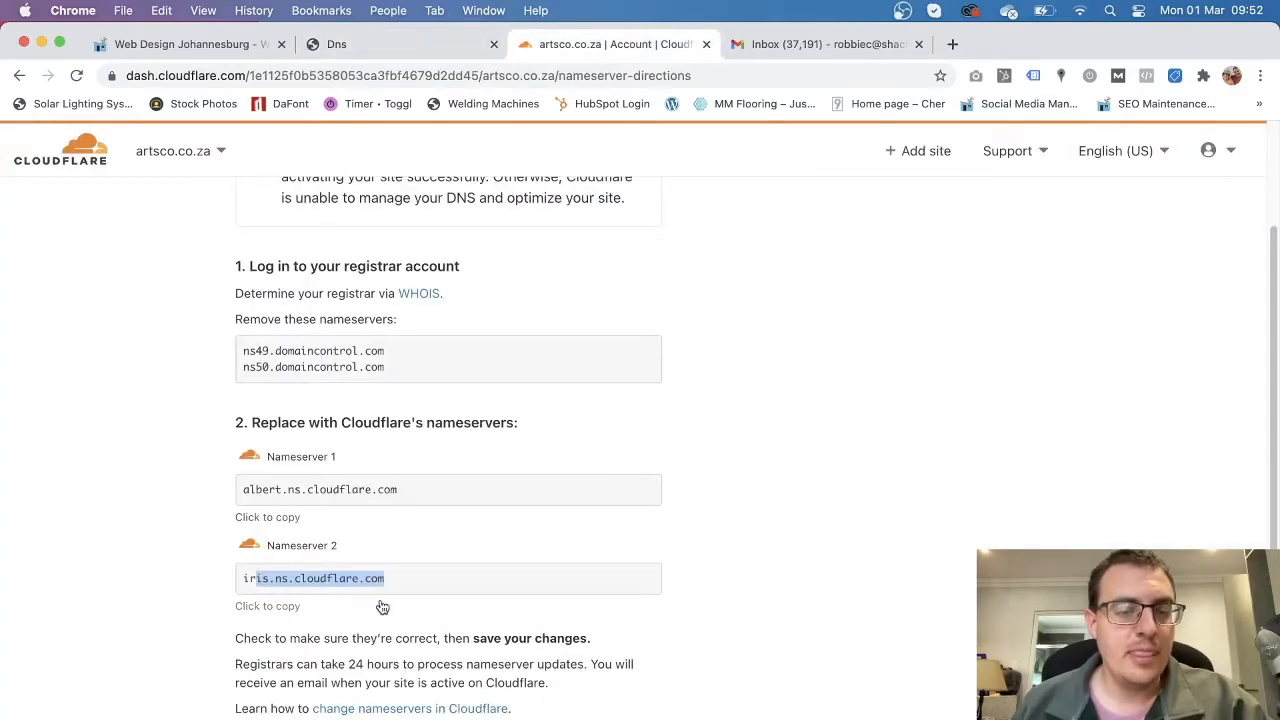
pyautogui.click(236, 492)
pyautogui.press('super+c')
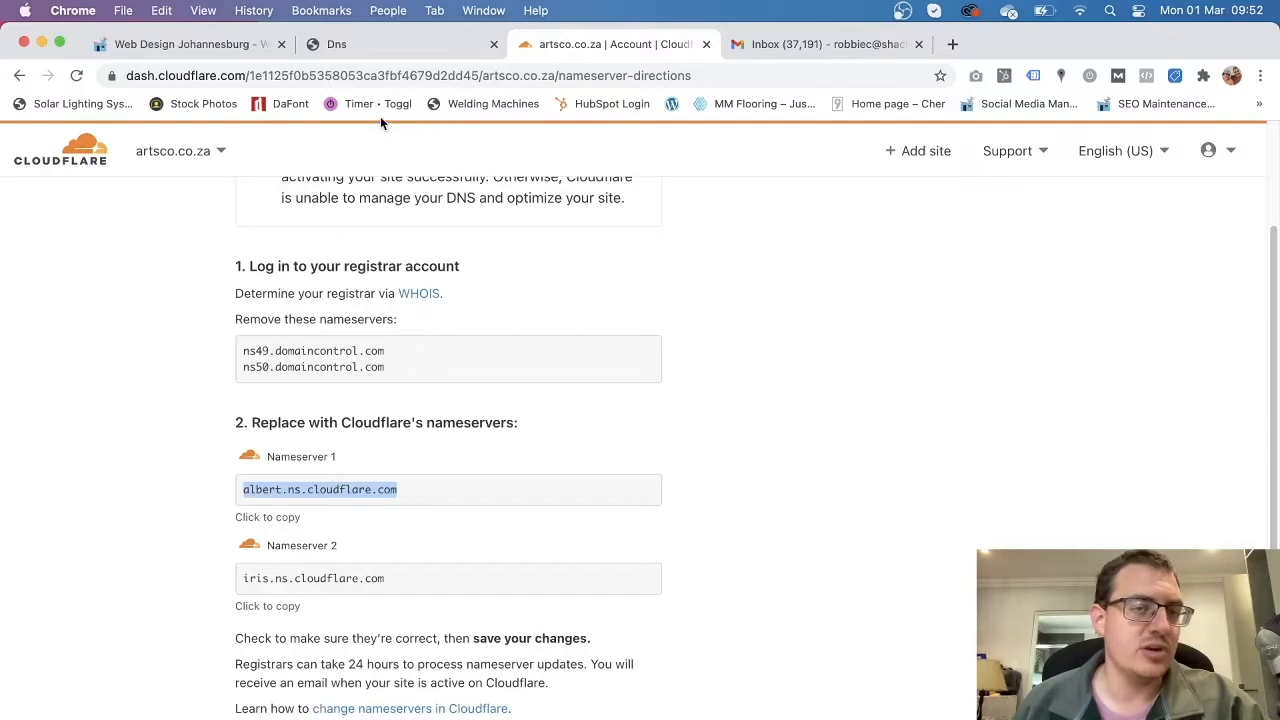
pyautogui.click(393, 50)
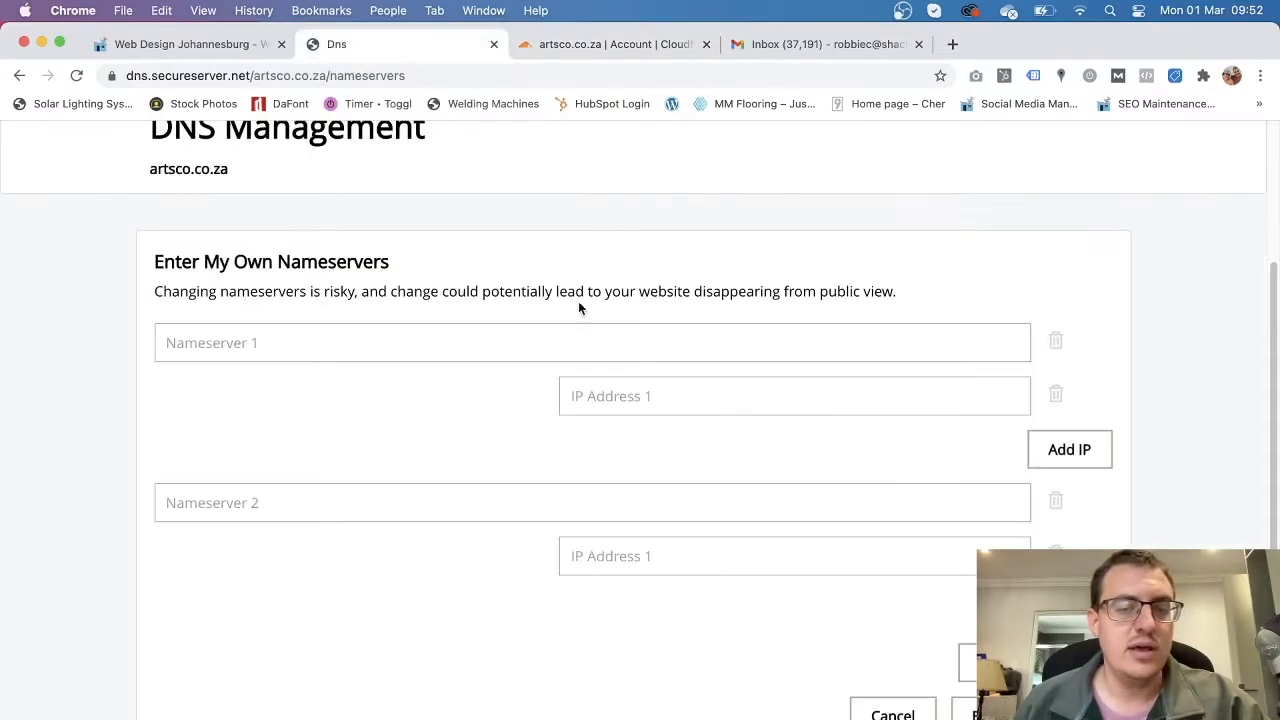
pyautogui.click(378, 351)
pyautogui.press('super+v')
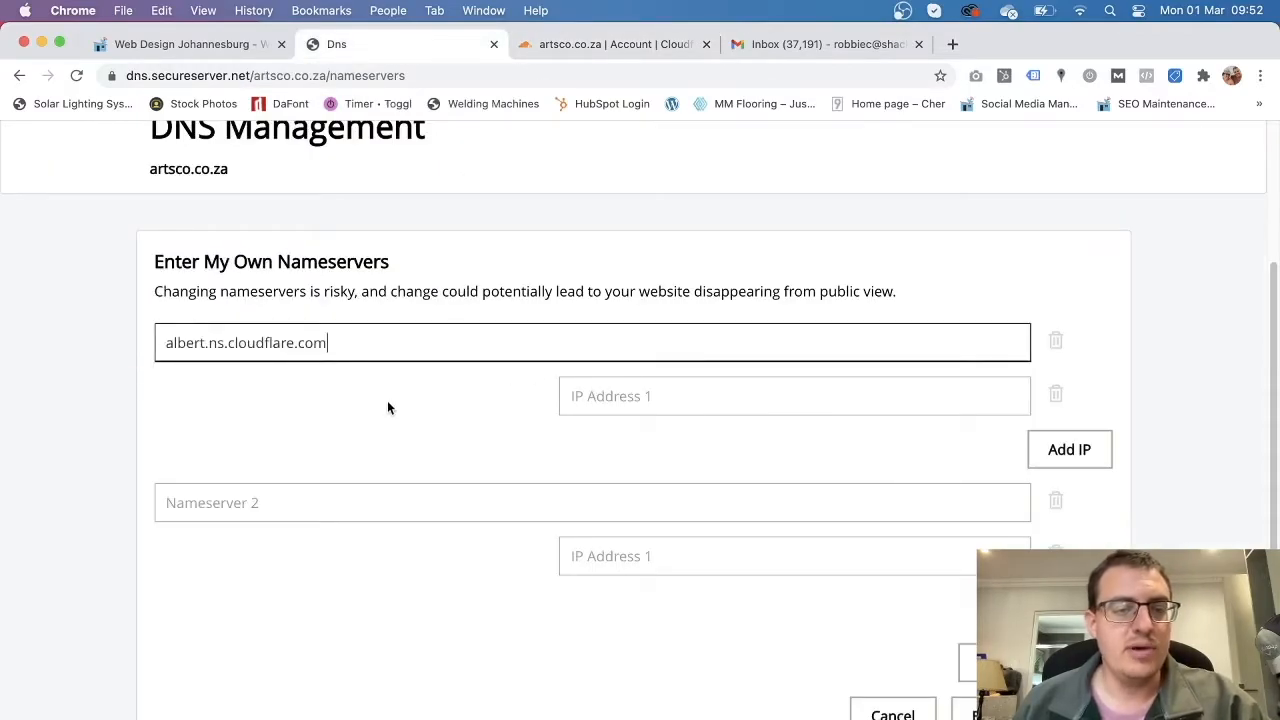
# Copy iris.ns.cloudflare.com into Nameserver 2 and save the custom nameservers.
pyautogui.click(605, 44)
pyautogui.moveTo(395, 578); pyautogui.dragTo(243, 578)
pyautogui.press('super+c')
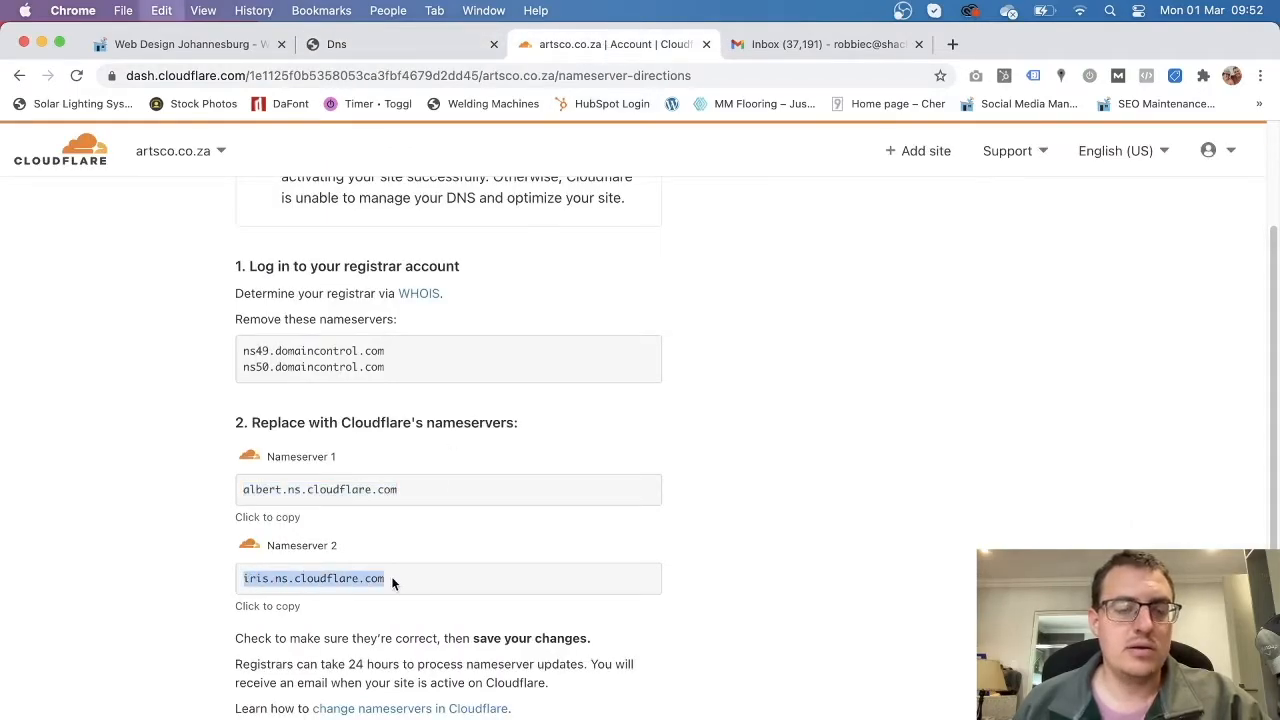
pyautogui.click(400, 44)
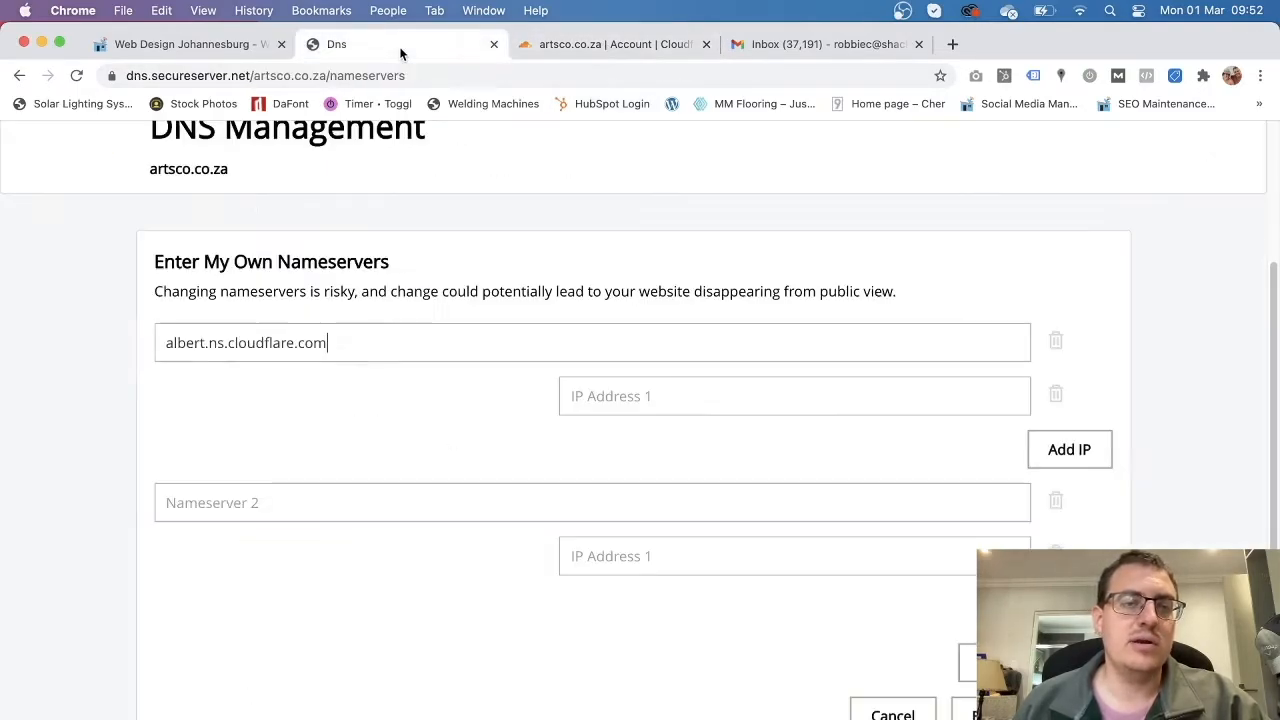
pyautogui.click(378, 506)
pyautogui.press('super+v')
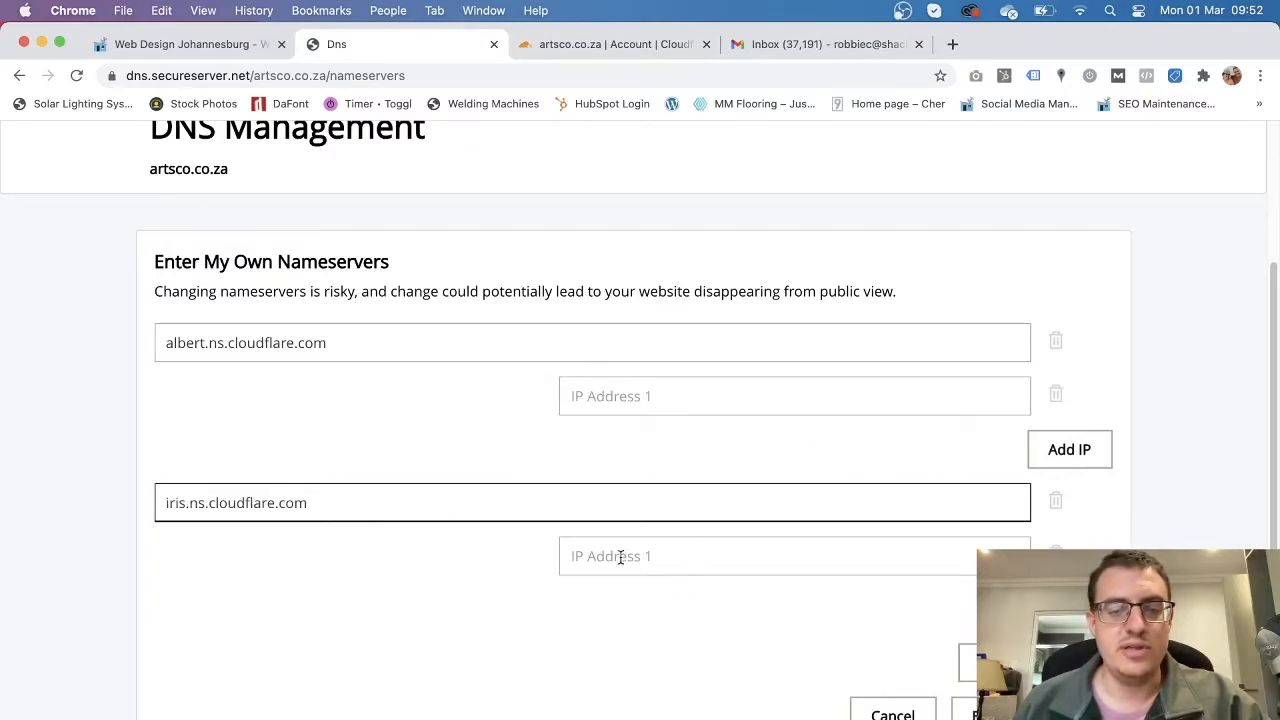
pyautogui.click(1075, 714)
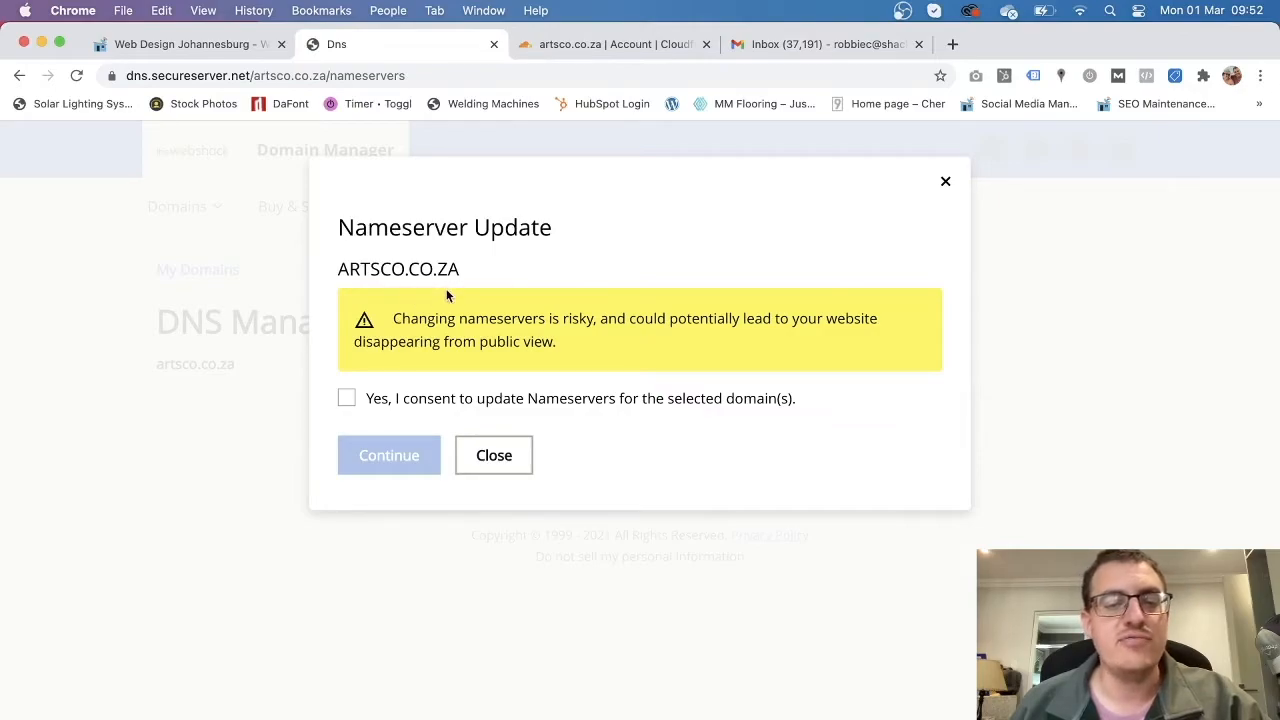
# Give consent to the nameserver update and confirm the Cloudflare nameservers now appear.
pyautogui.click(347, 399)
pyautogui.click(410, 455)
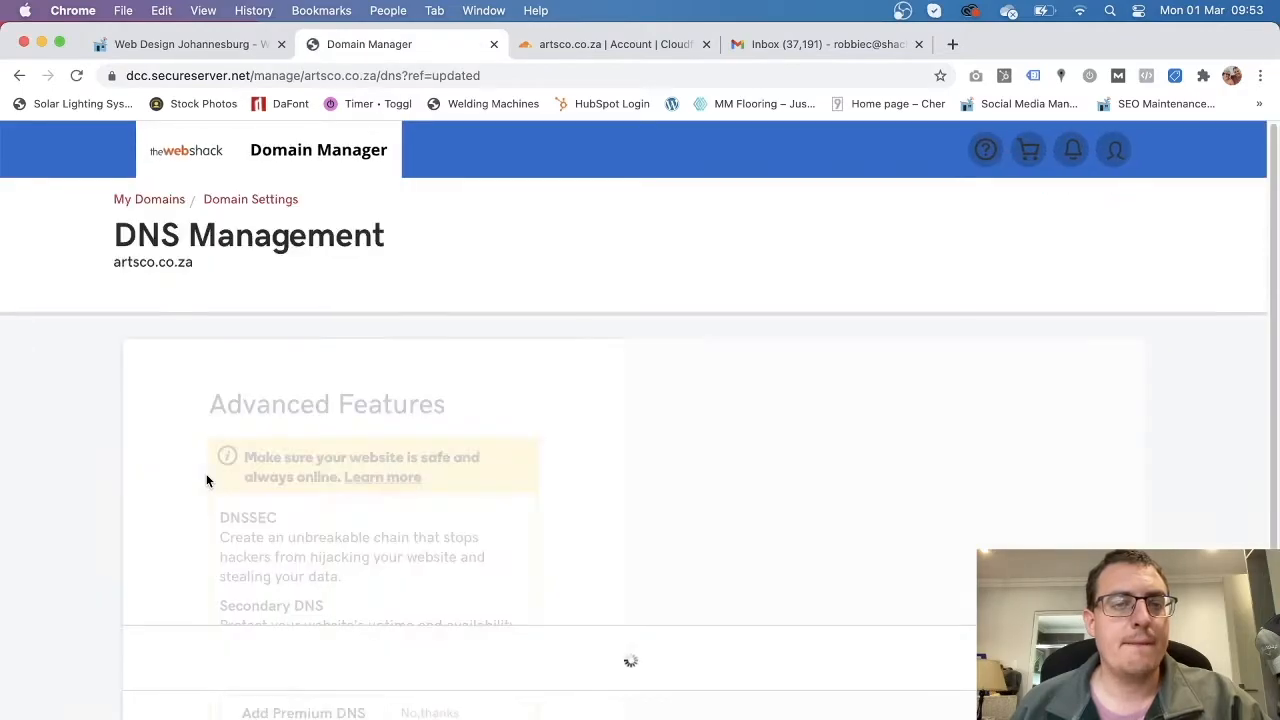
pyautogui.scroll(-10, 180, 590)
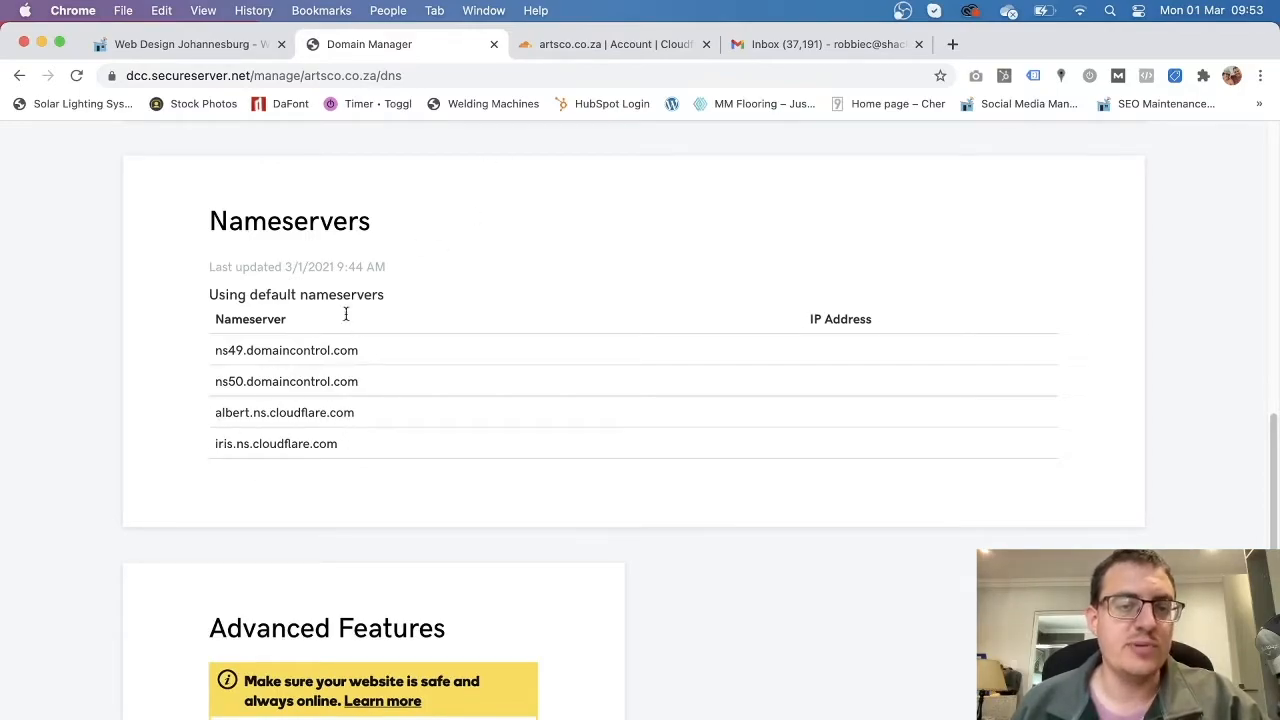
# Back in Cloudflare, mark artsco.co.za's nameservers as changed and request a check.
pyautogui.click(622, 52)
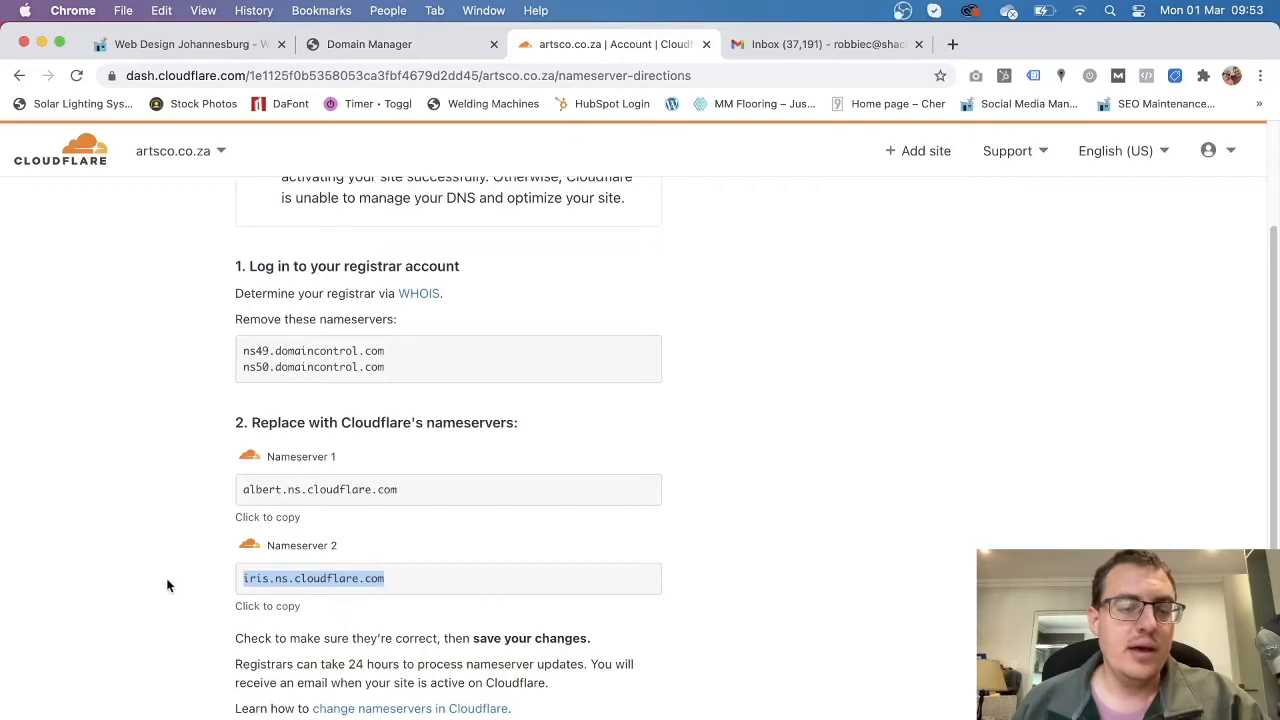
pyautogui.scroll(-1, 302, 407)
pyautogui.scroll(-1, 272, 512)
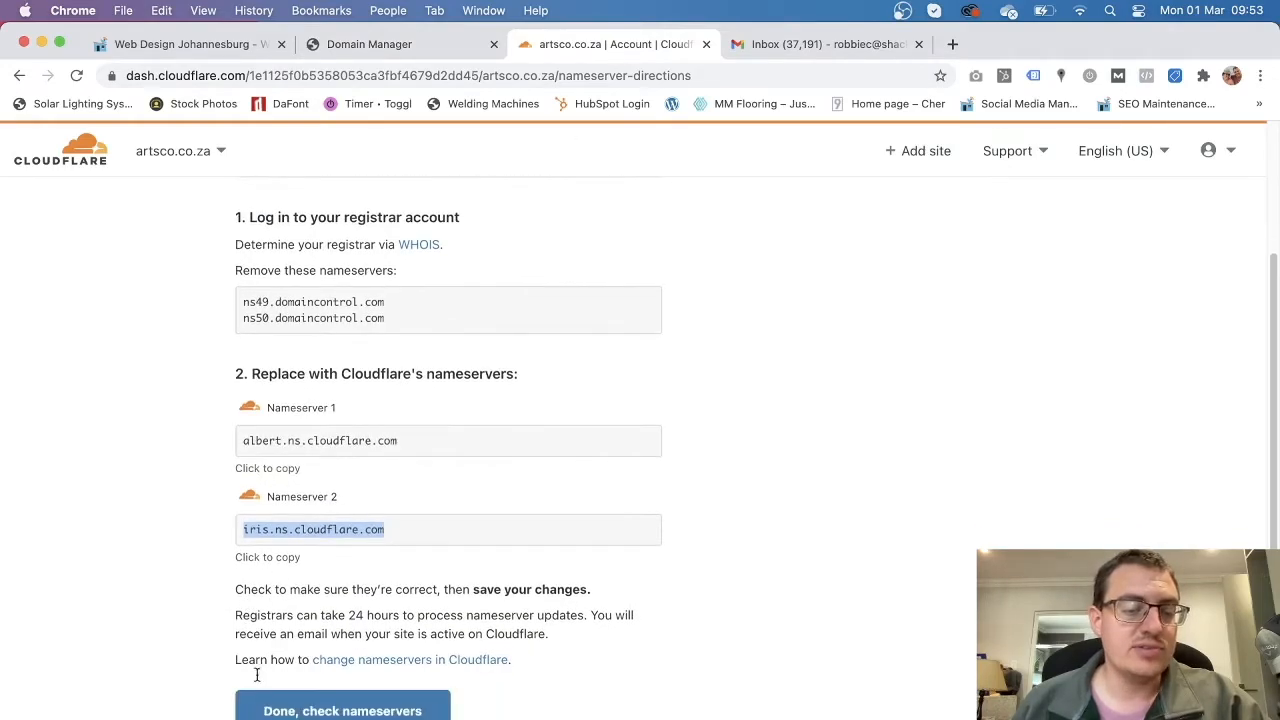
pyautogui.click(340, 710)
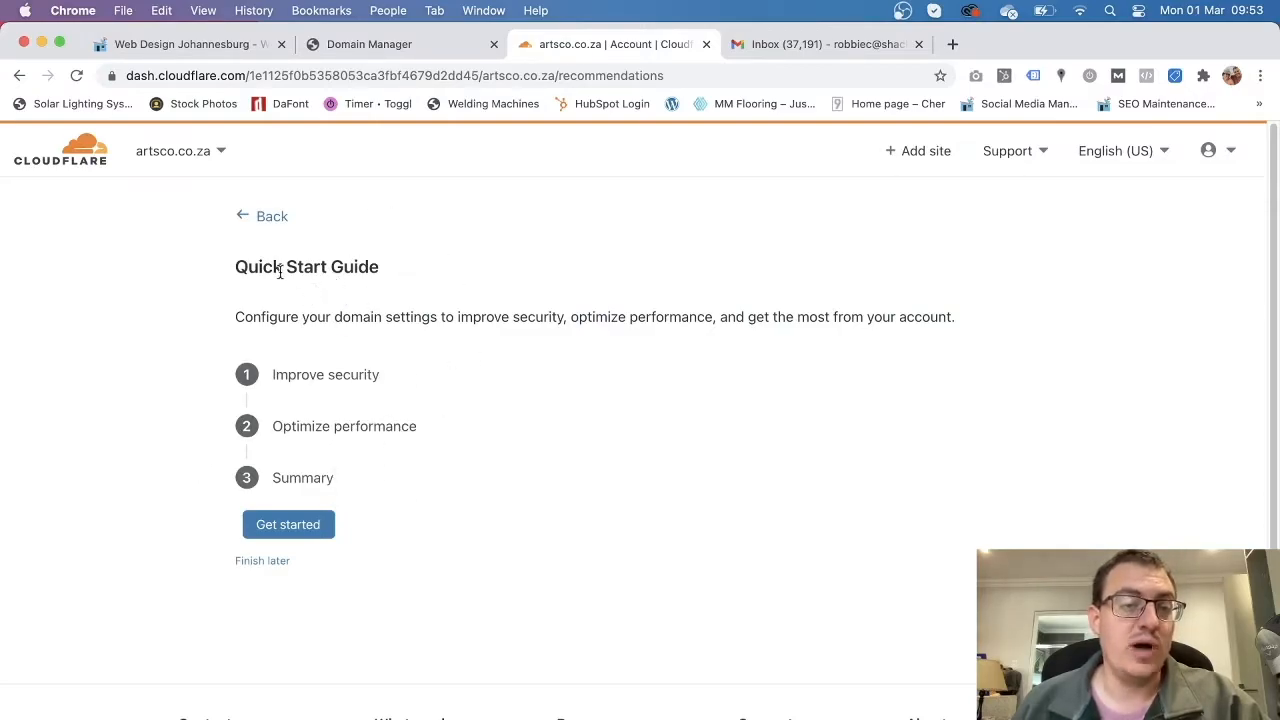
# Start the Quick Start Guide, reaching the security step with Automatic HTTPS Rewrites On.
pyautogui.click(301, 531)
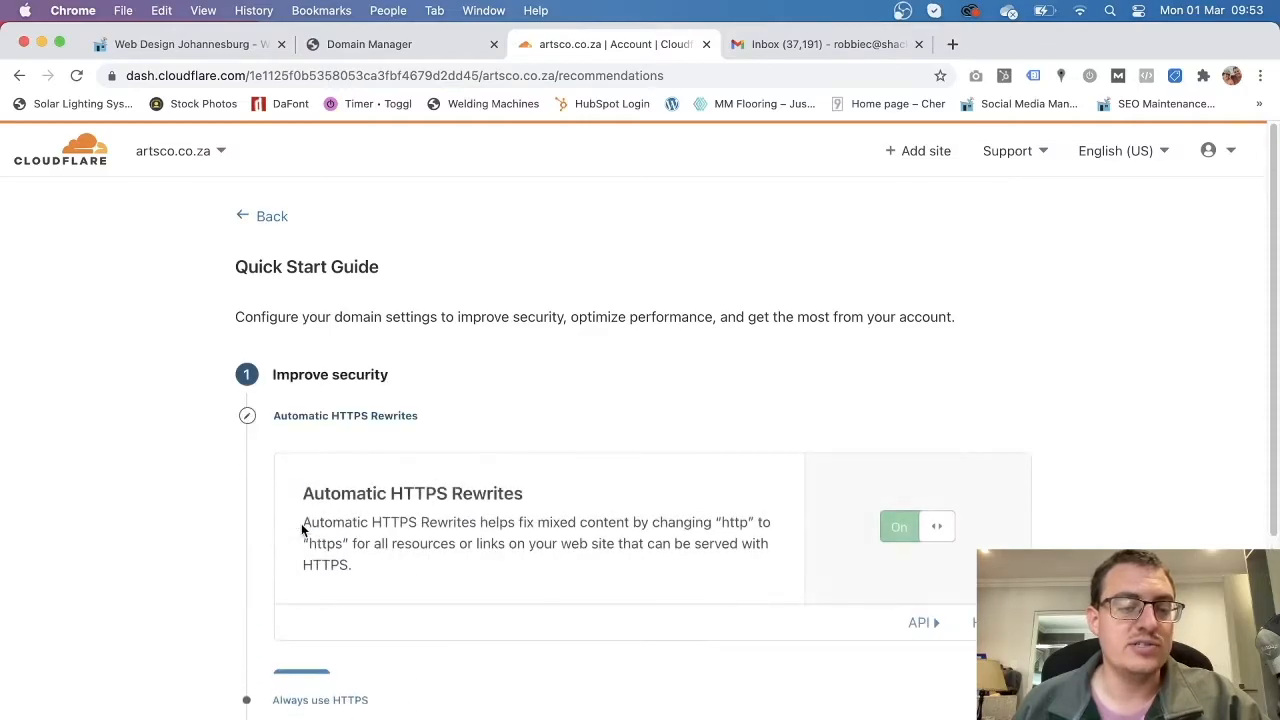
pyautogui.scroll(-2, 450, 570)
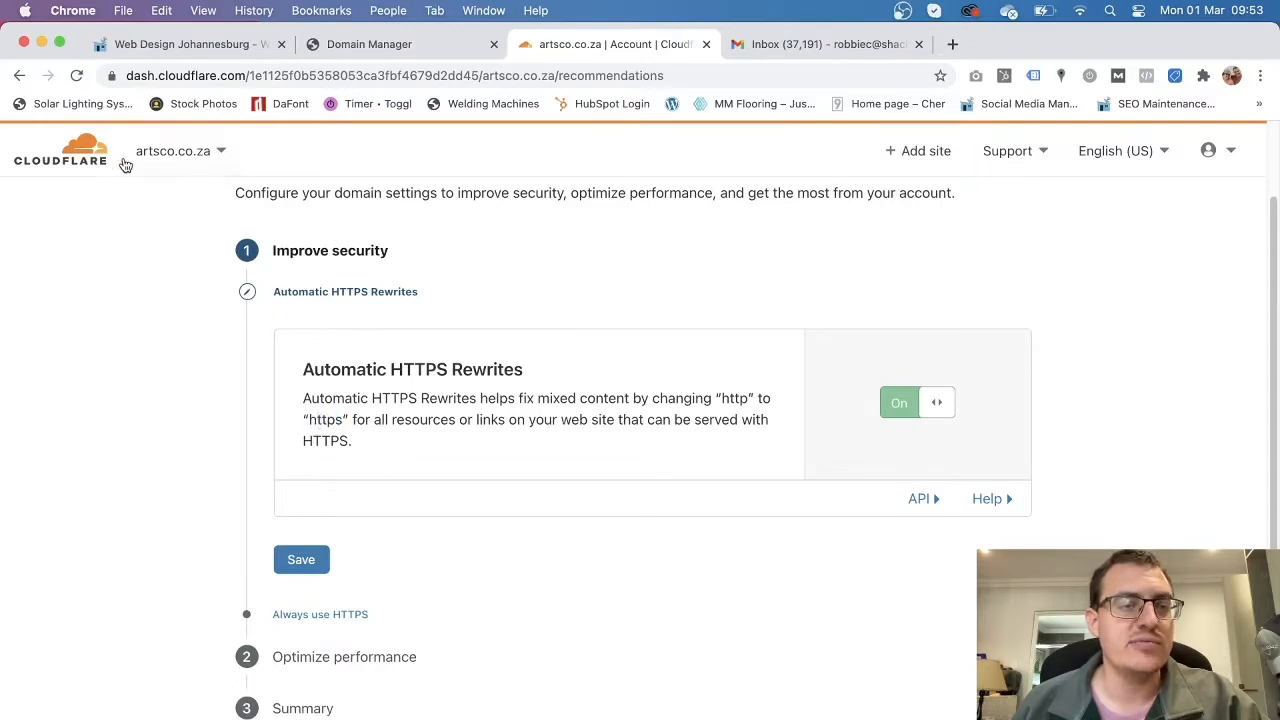
pyautogui.click(111, 76)
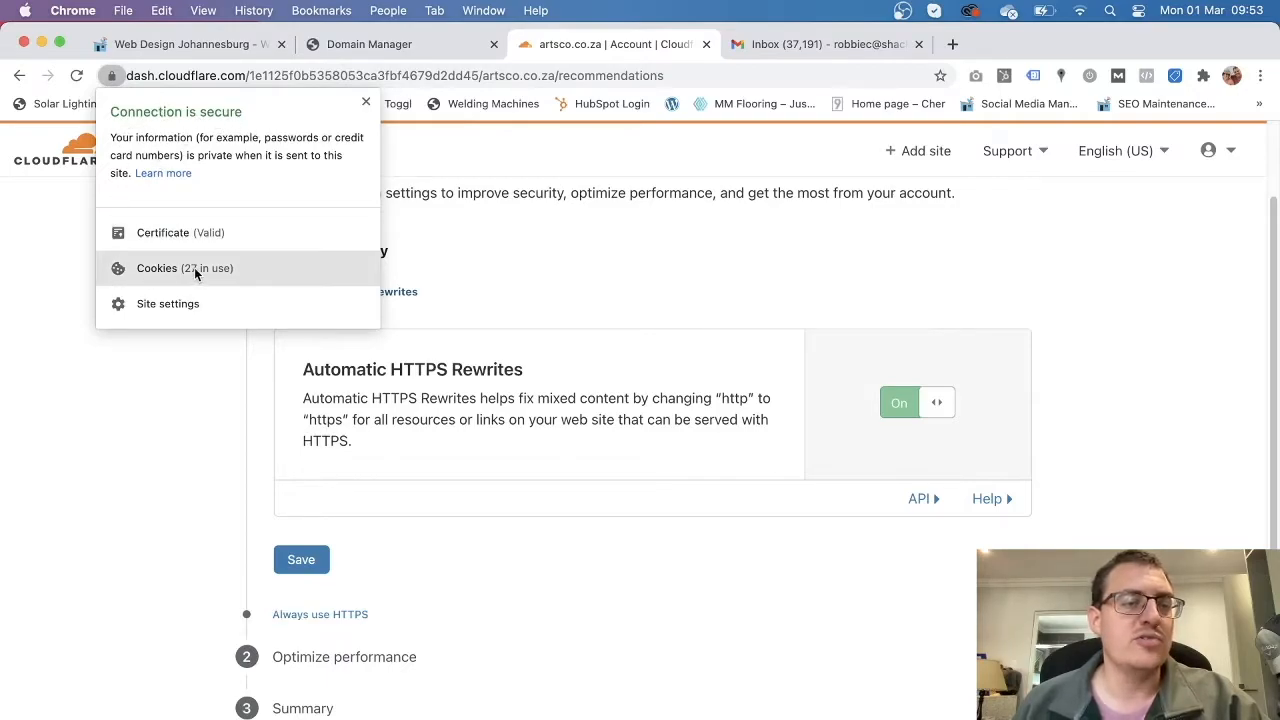
pyautogui.click(114, 77)
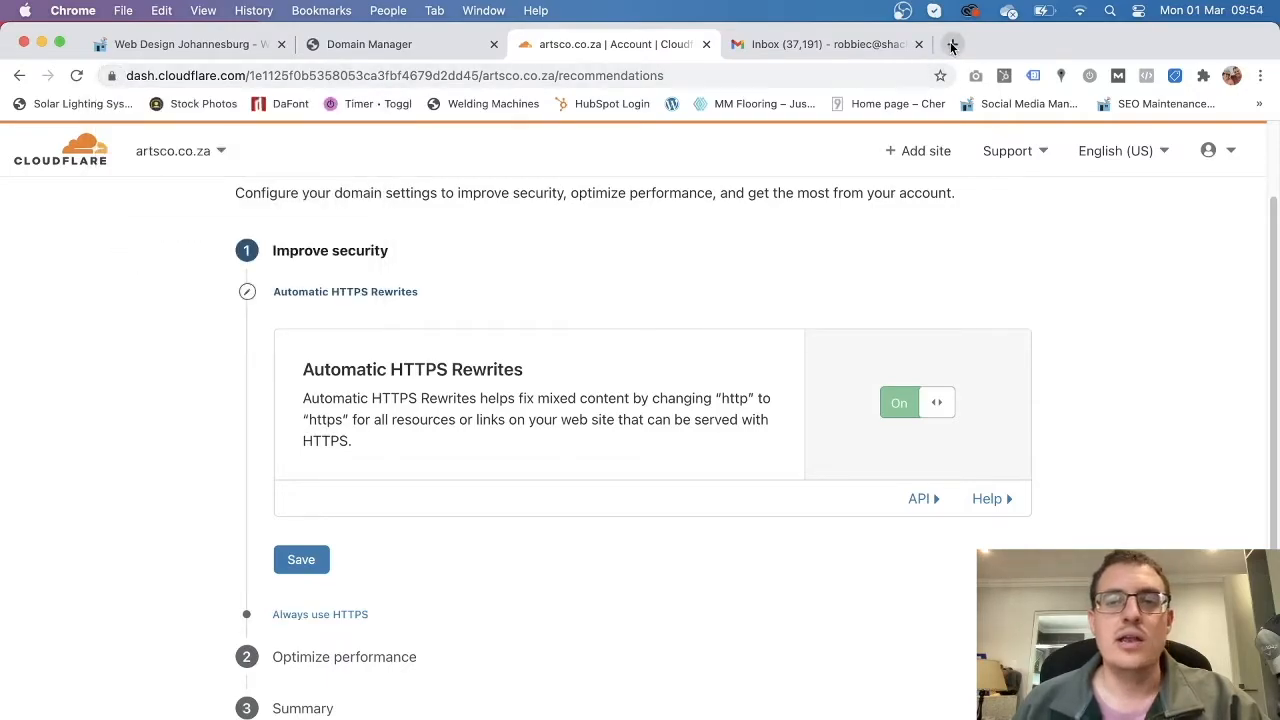
pyautogui.click(952, 44)
pyautogui.write('shackdemos')
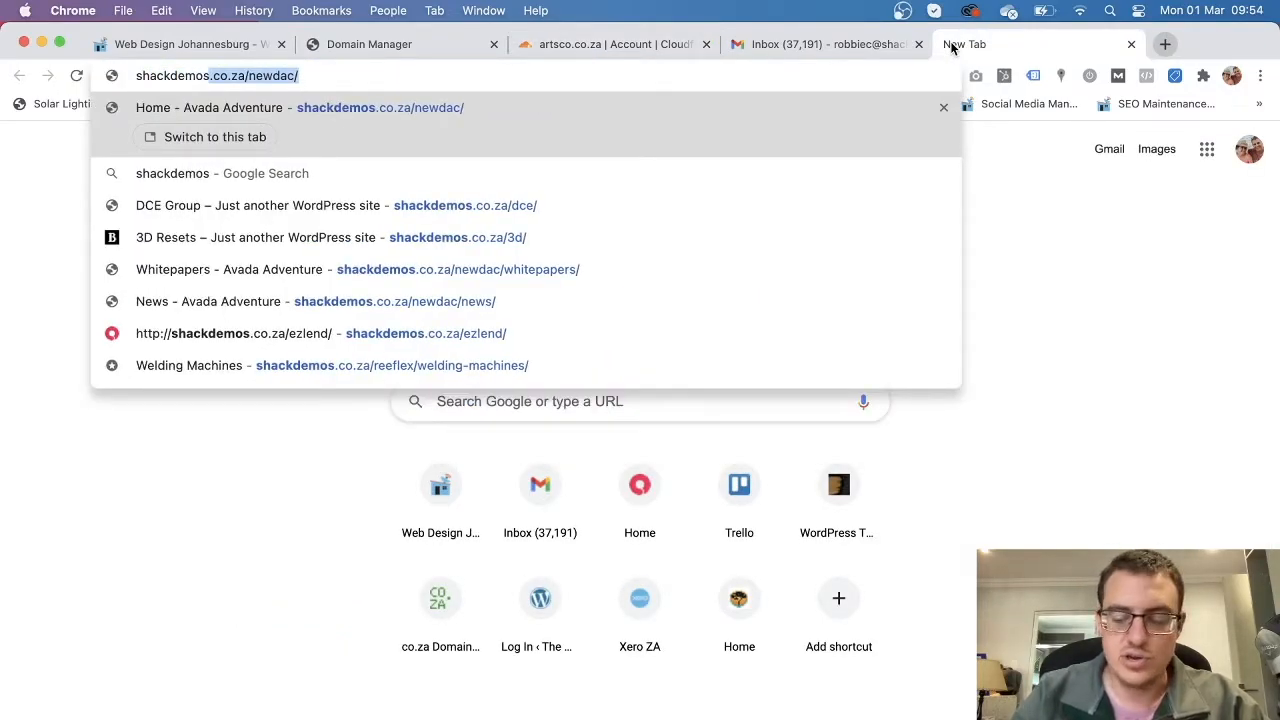
pyautogui.write('.co.za/newd')
pyautogui.press('BackSpace')
pyautogui.press('BackSpace')
pyautogui.press('BackSpace')
pyautogui.press('BackSpace')
pyautogui.press('BackSpace')
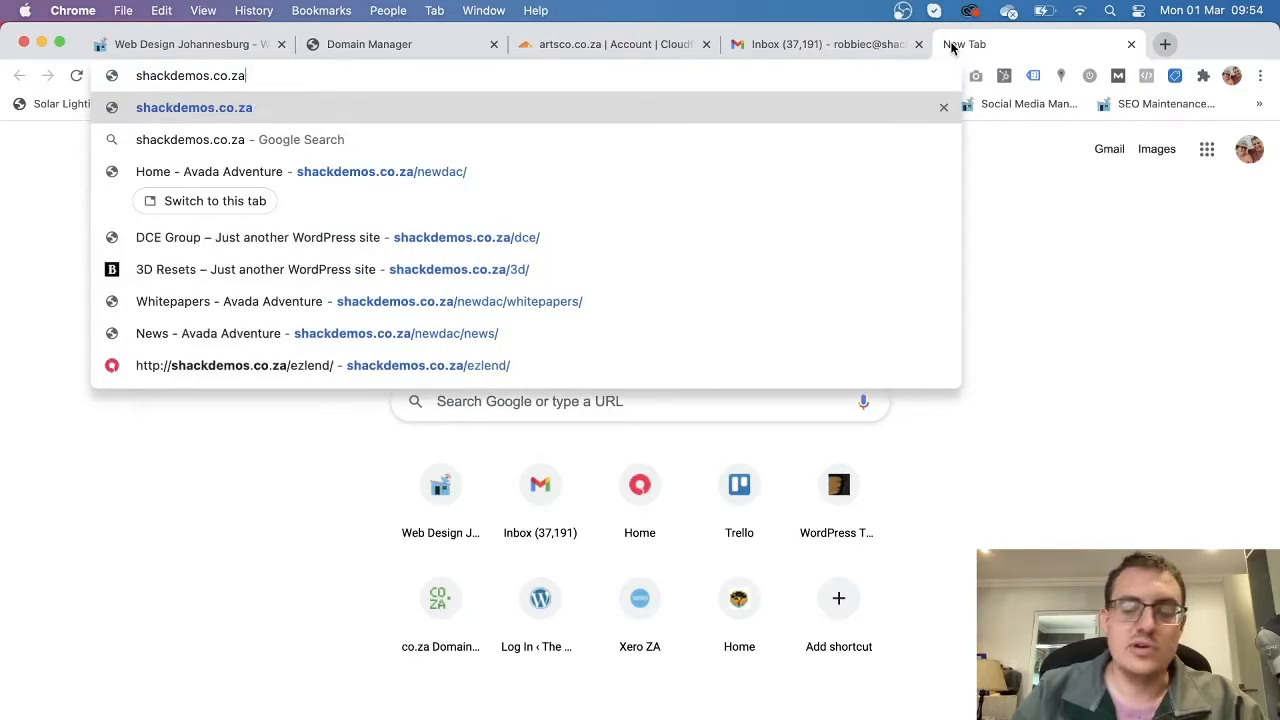
pyautogui.press('Return')
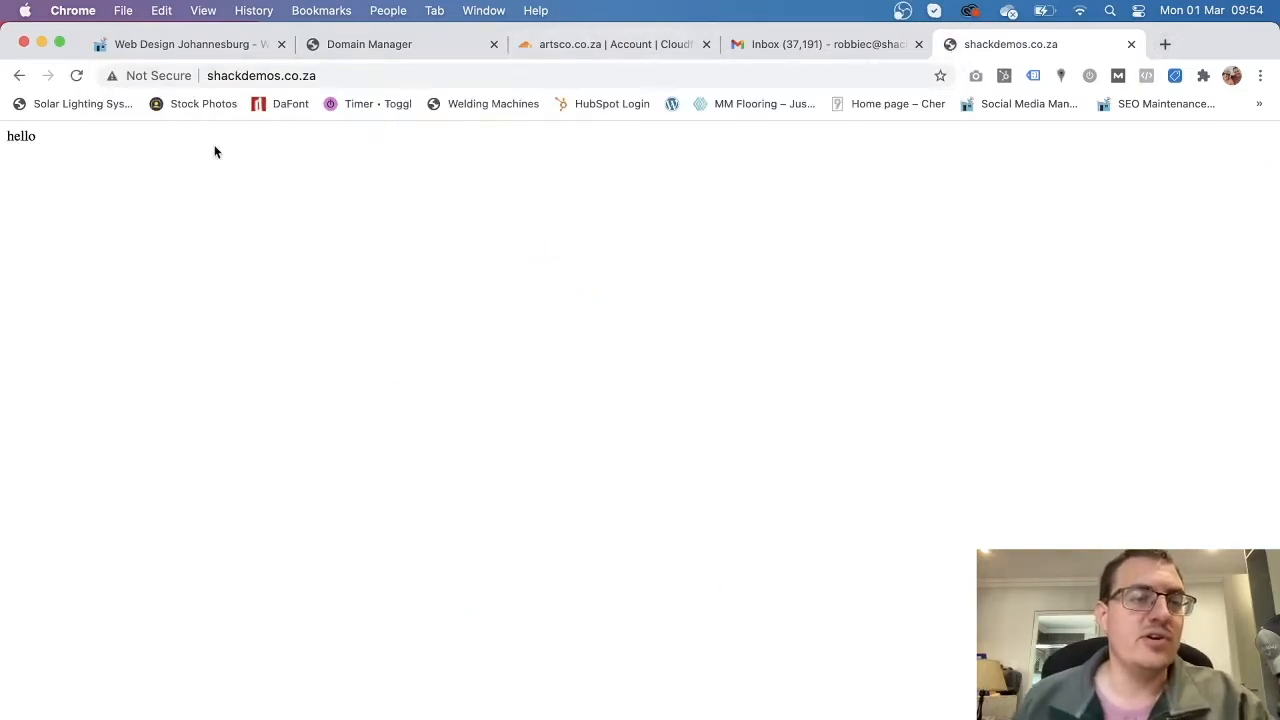
pyautogui.click(156, 77)
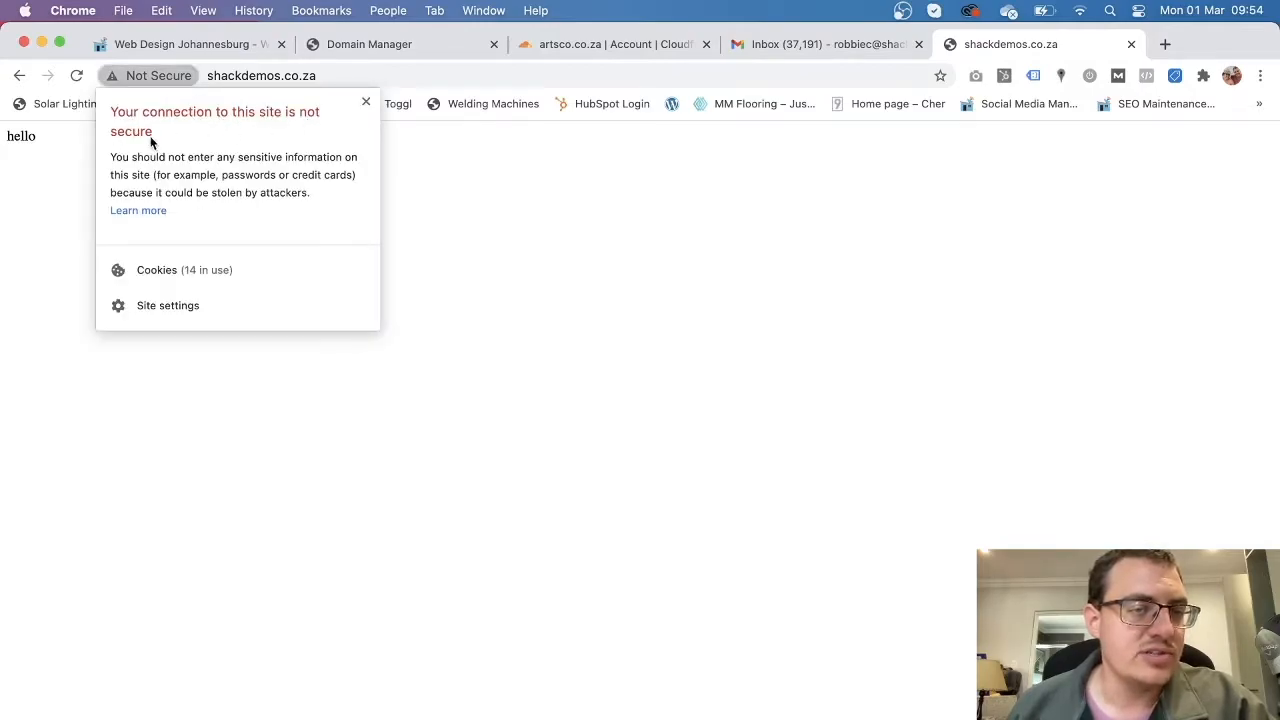
pyautogui.click(445, 165)
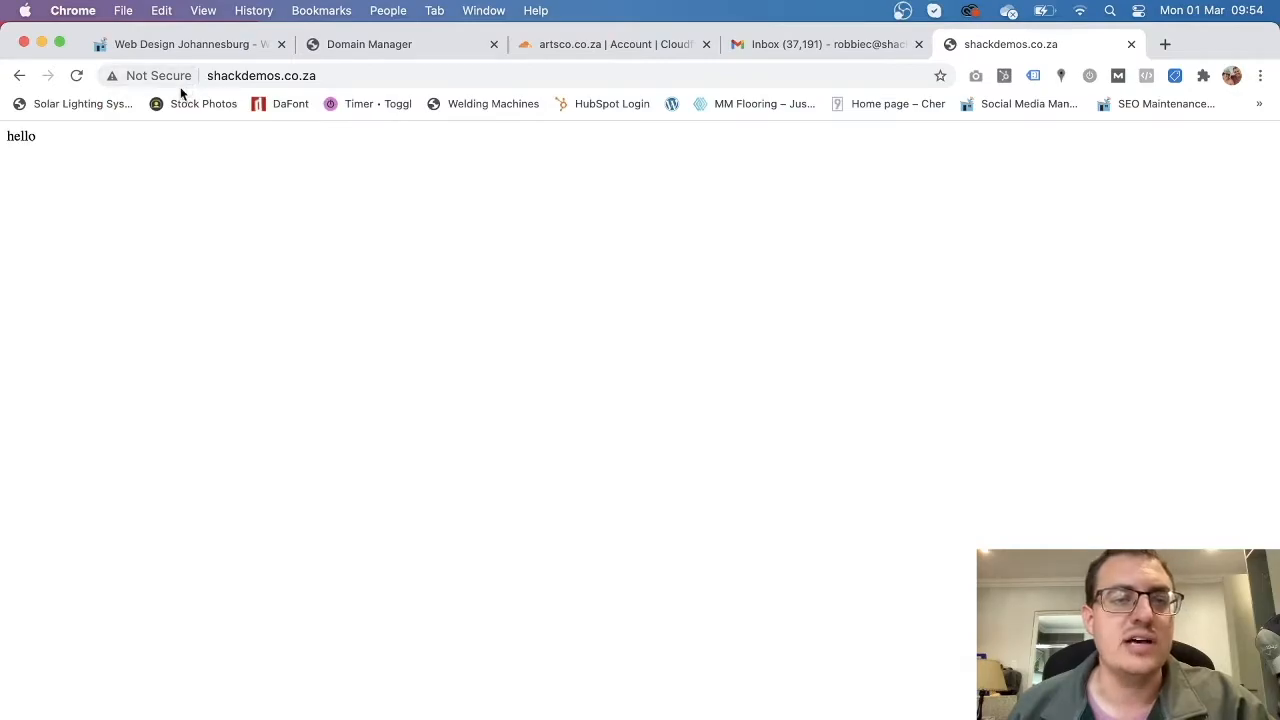
pyautogui.click(1131, 44)
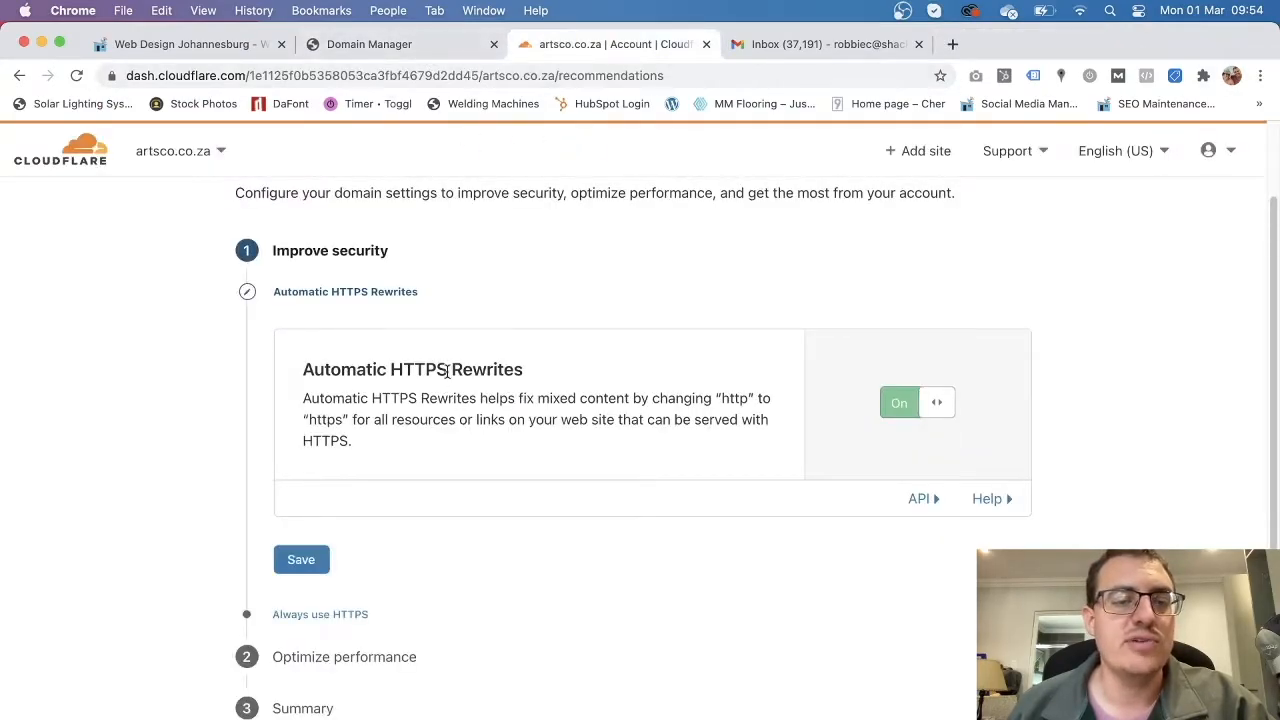
pyautogui.click(112, 78)
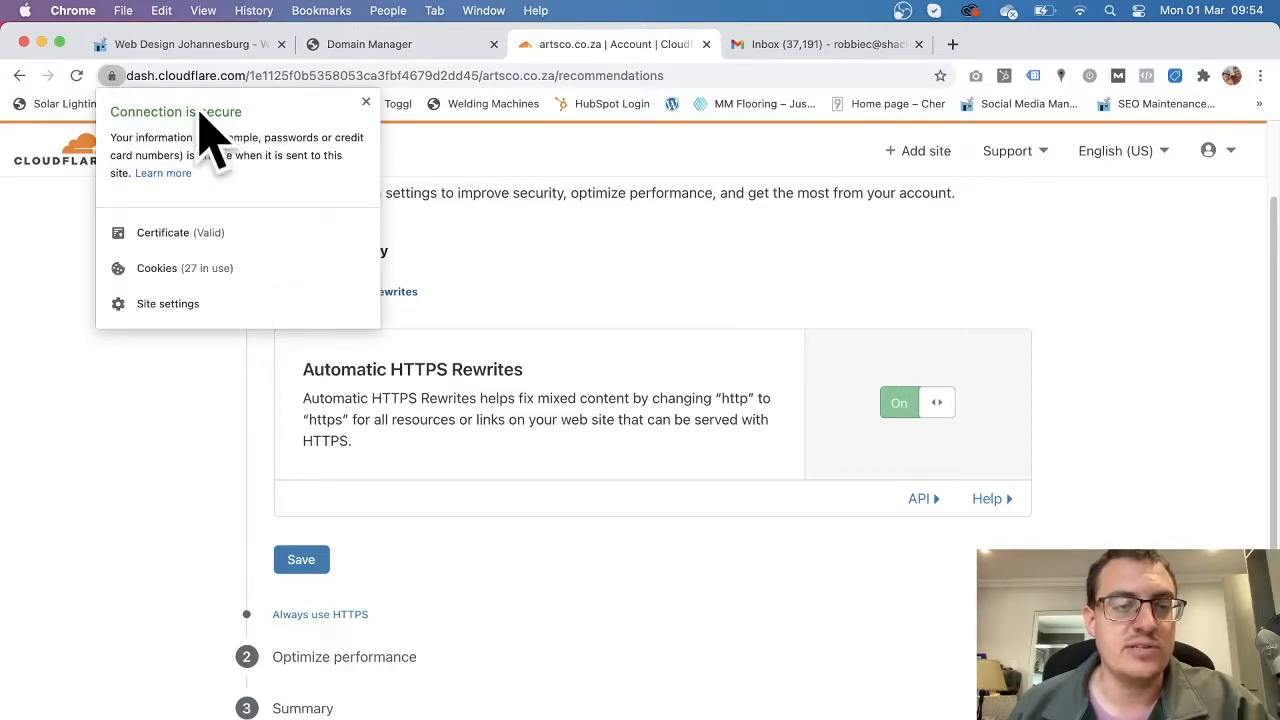
pyautogui.click(150, 391)
# Save Automatic HTTPS Rewrites, then turn Always Use HTTPS On and save it.
pyautogui.scroll(-2, 574, 417)
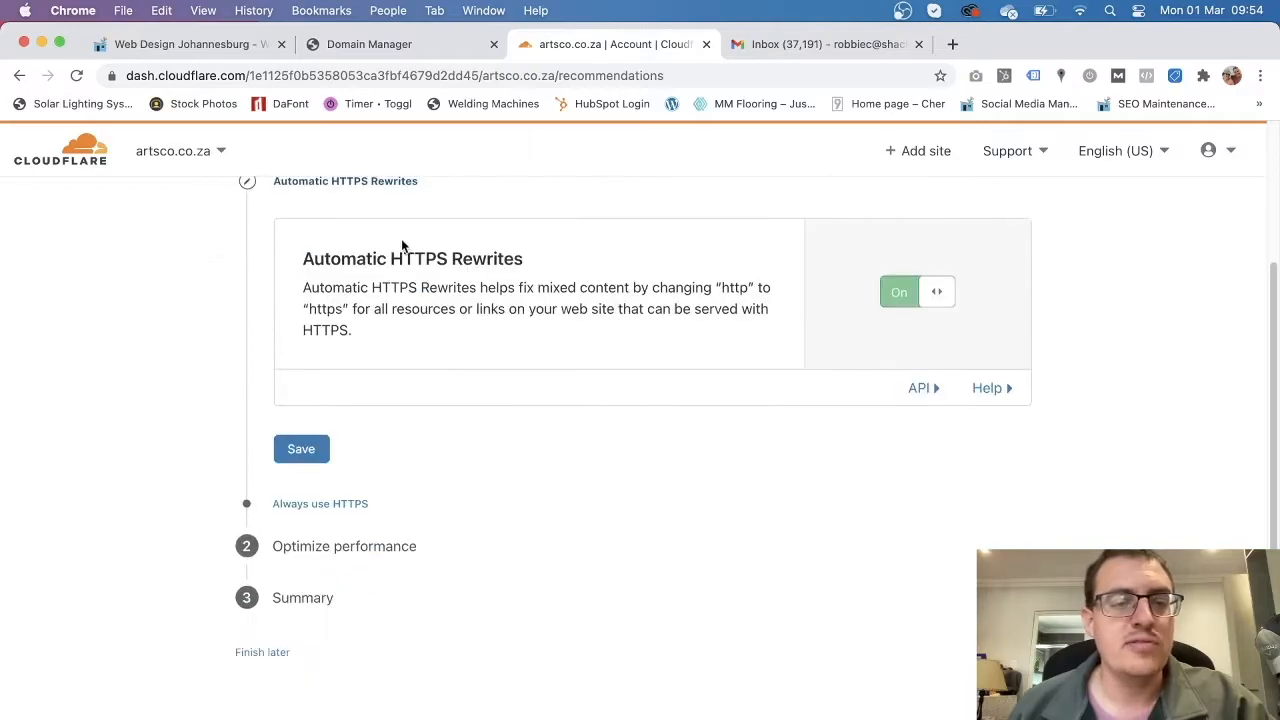
pyautogui.click(301, 449)
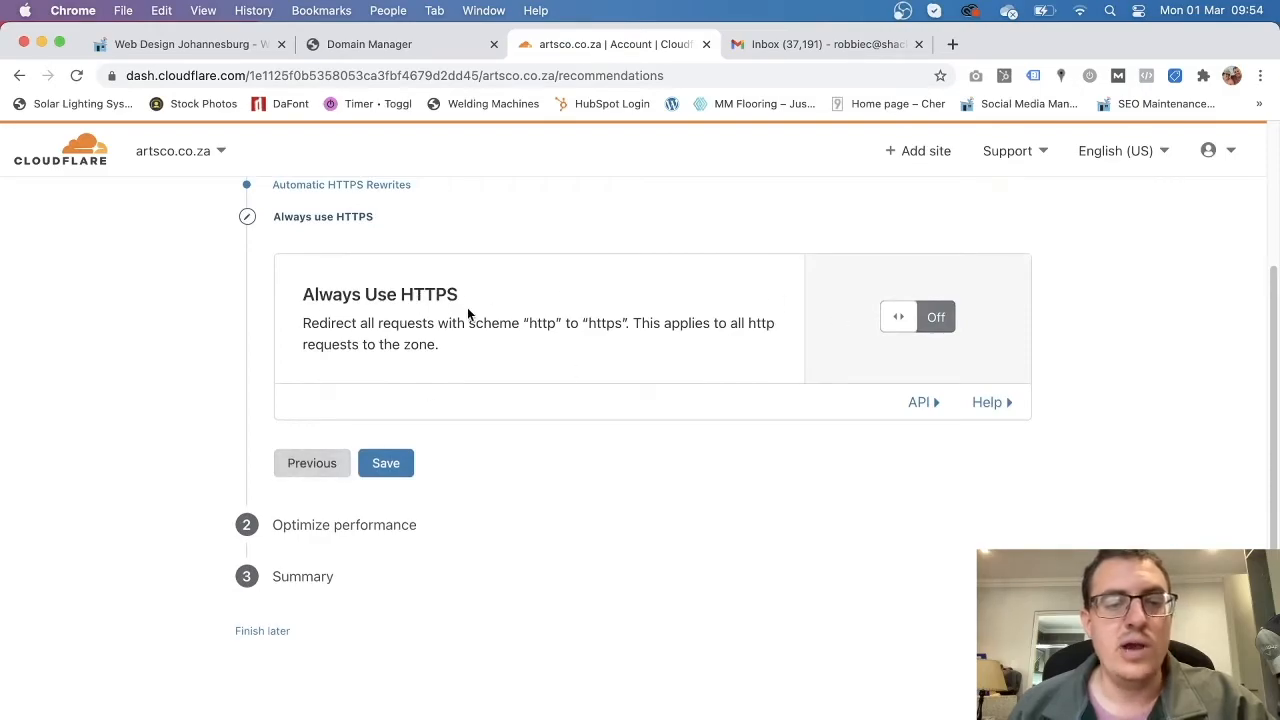
pyautogui.click(899, 317)
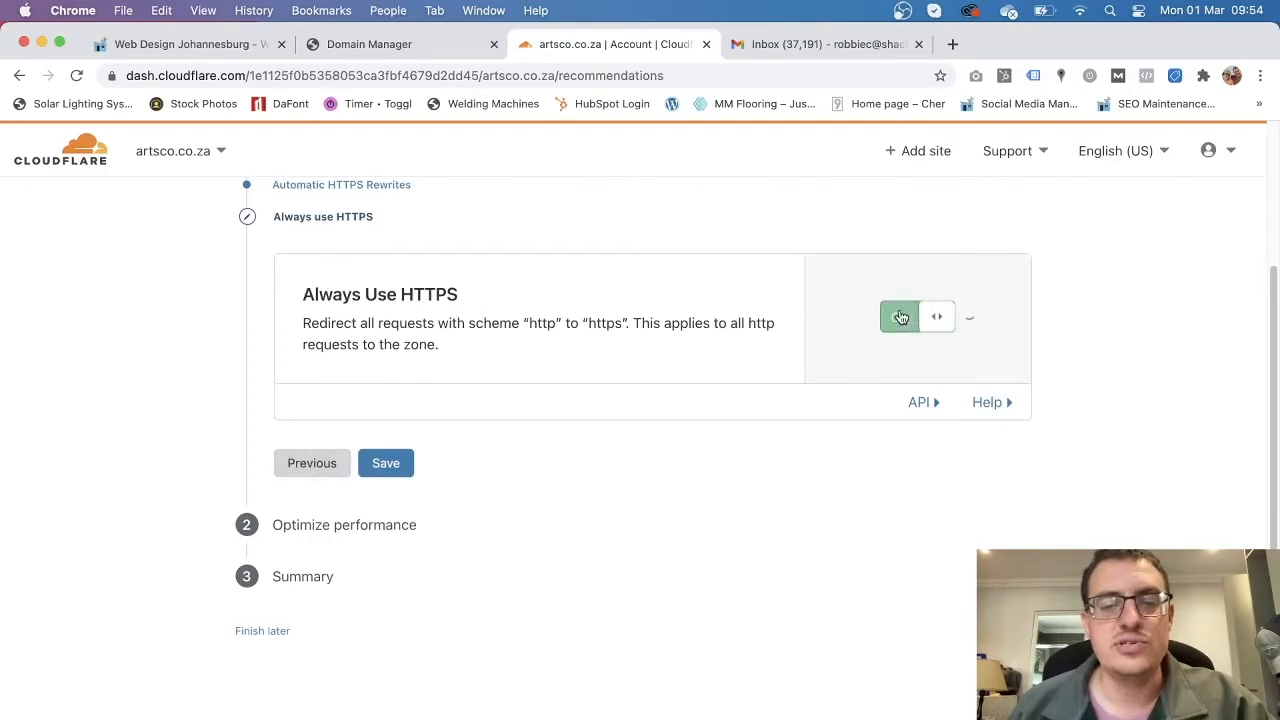
pyautogui.click(390, 497)
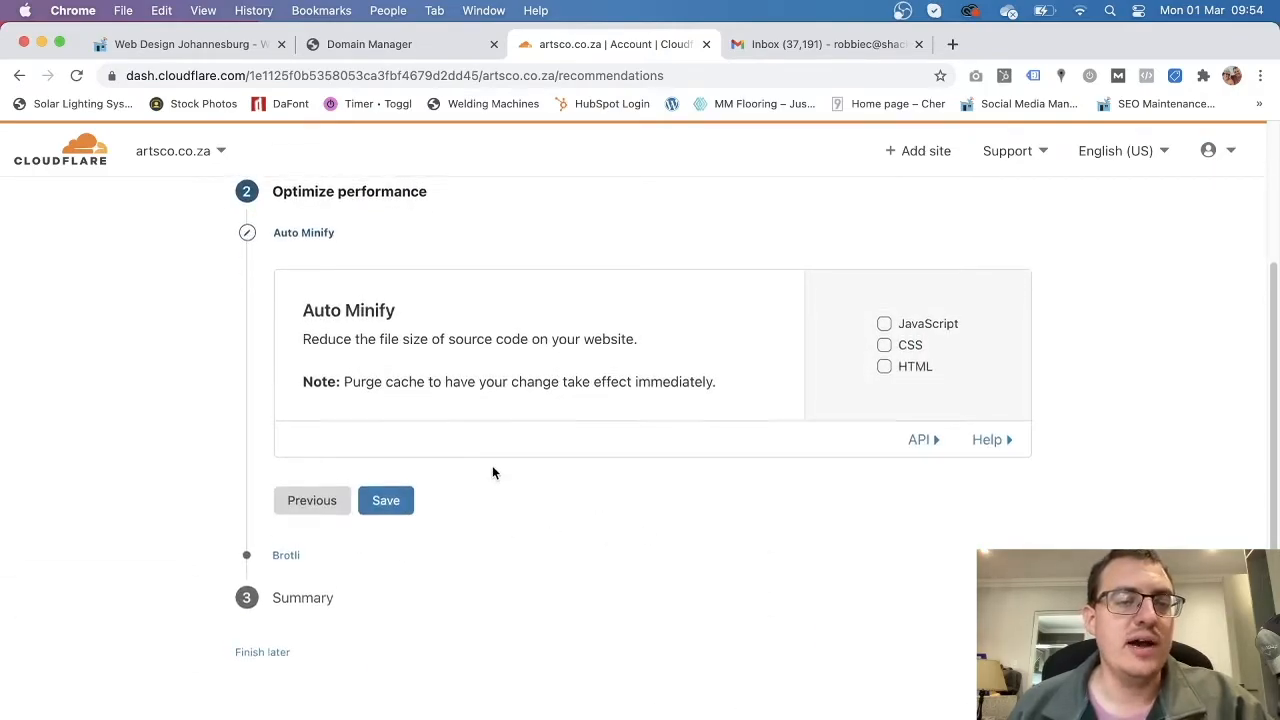
# Enable Auto Minify for JavaScript, CSS and HTML and save it.
pyautogui.scroll(1, 492, 465)
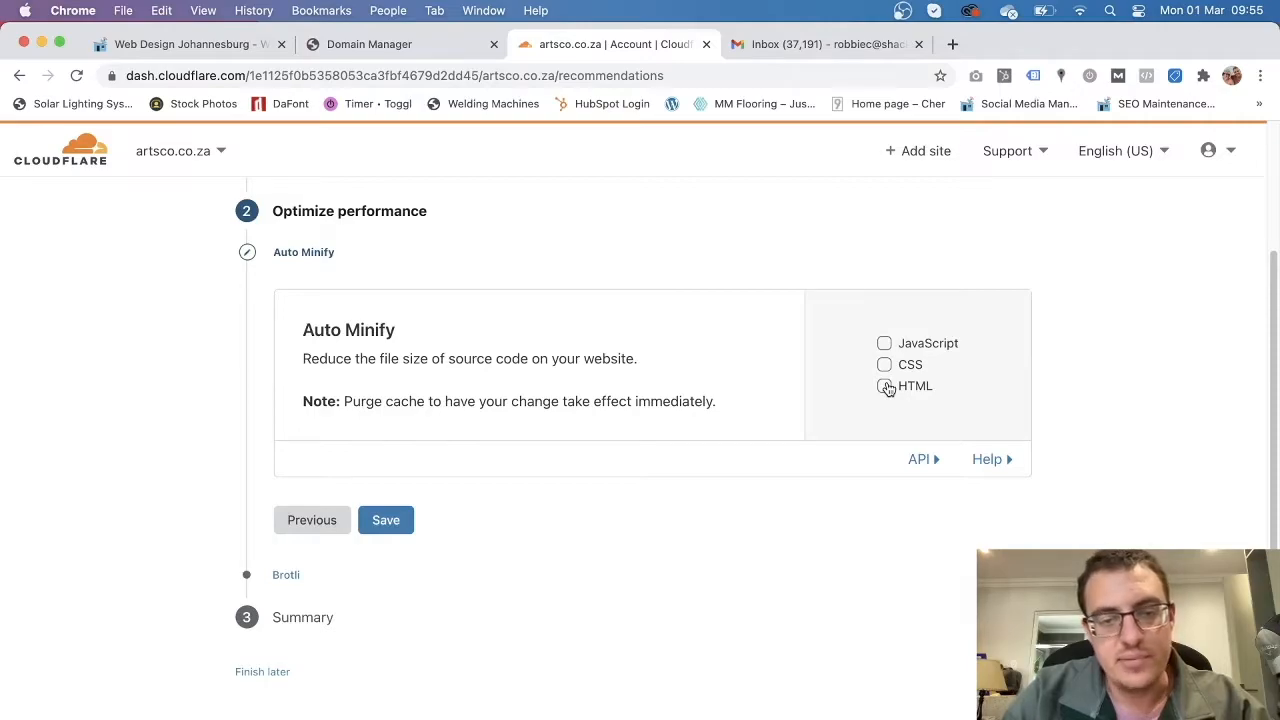
pyautogui.click(885, 346)
pyautogui.click(884, 366)
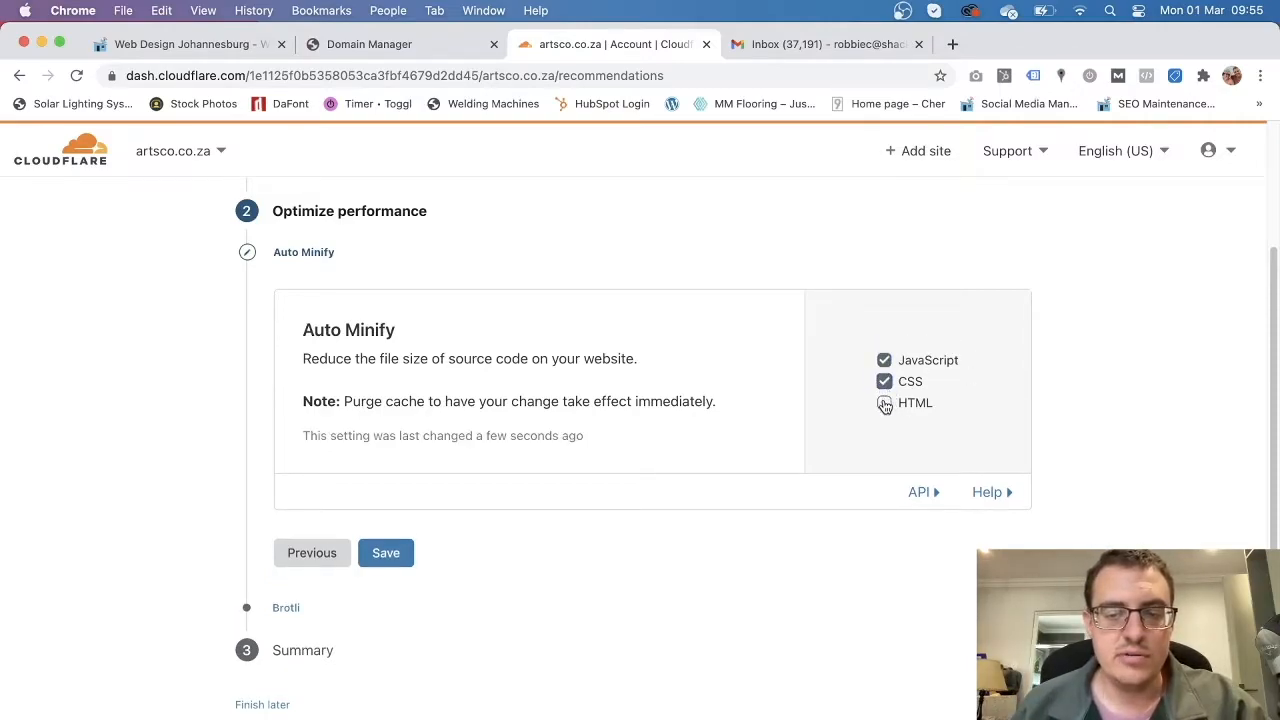
pyautogui.click(884, 403)
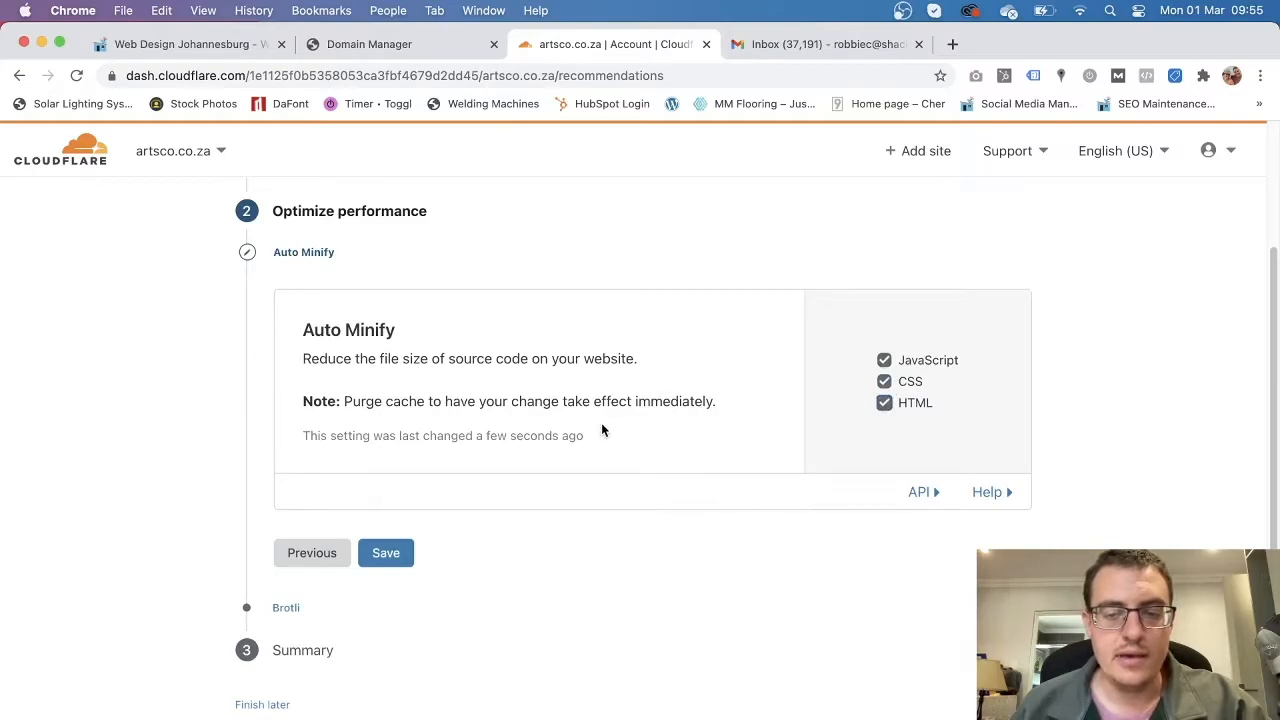
pyautogui.click(399, 552)
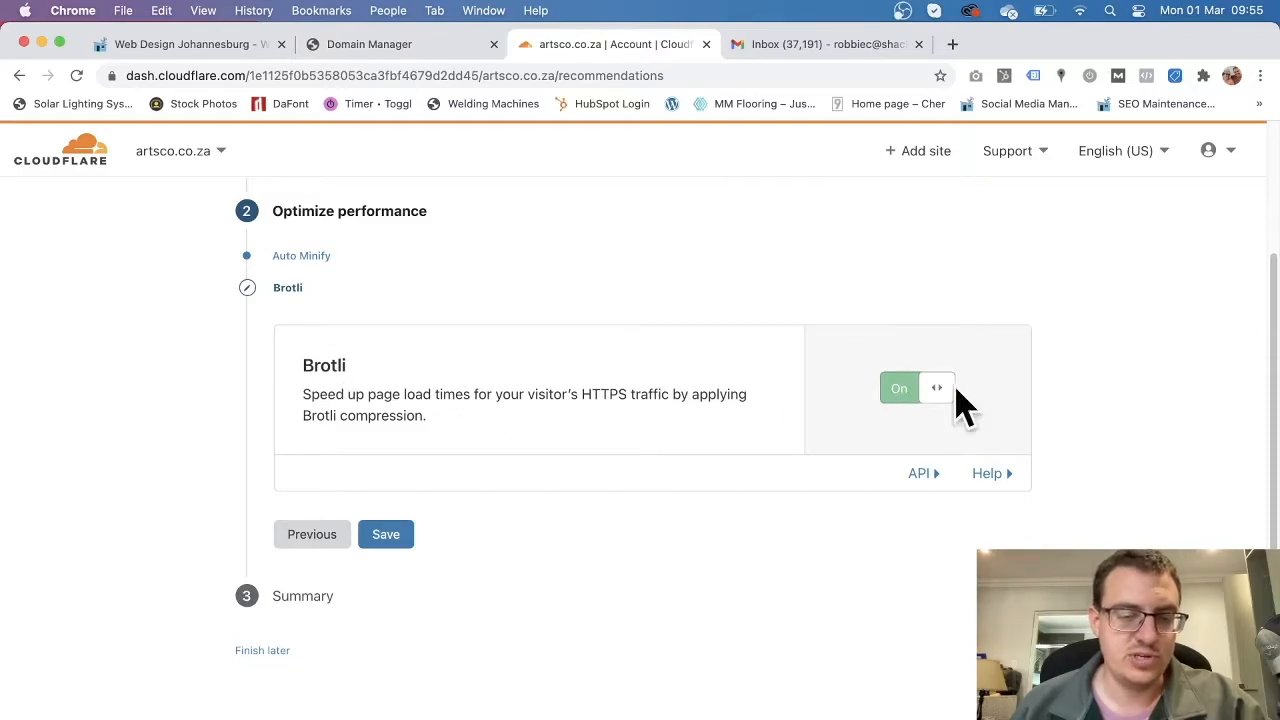
# Save Brotli as On, review the Summary, and finish the Quick Start Guide.
pyautogui.click(392, 537)
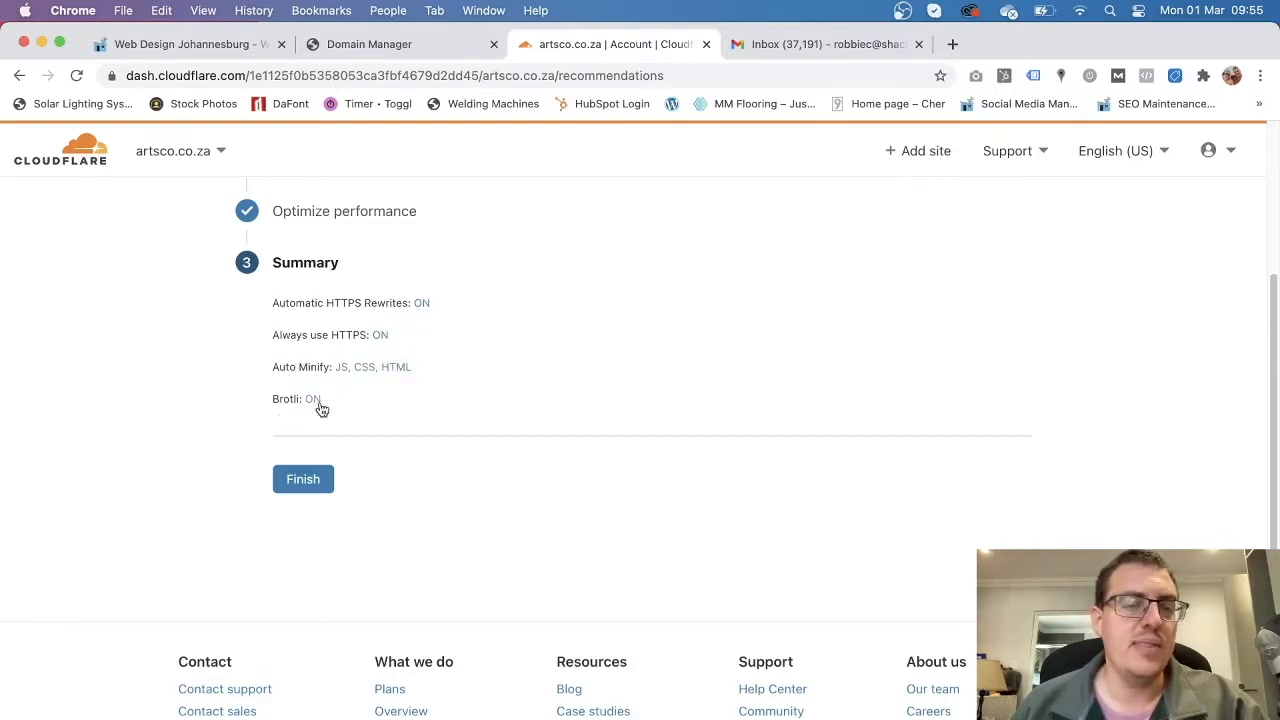
pyautogui.moveTo(290, 397); pyautogui.dragTo(266, 400)
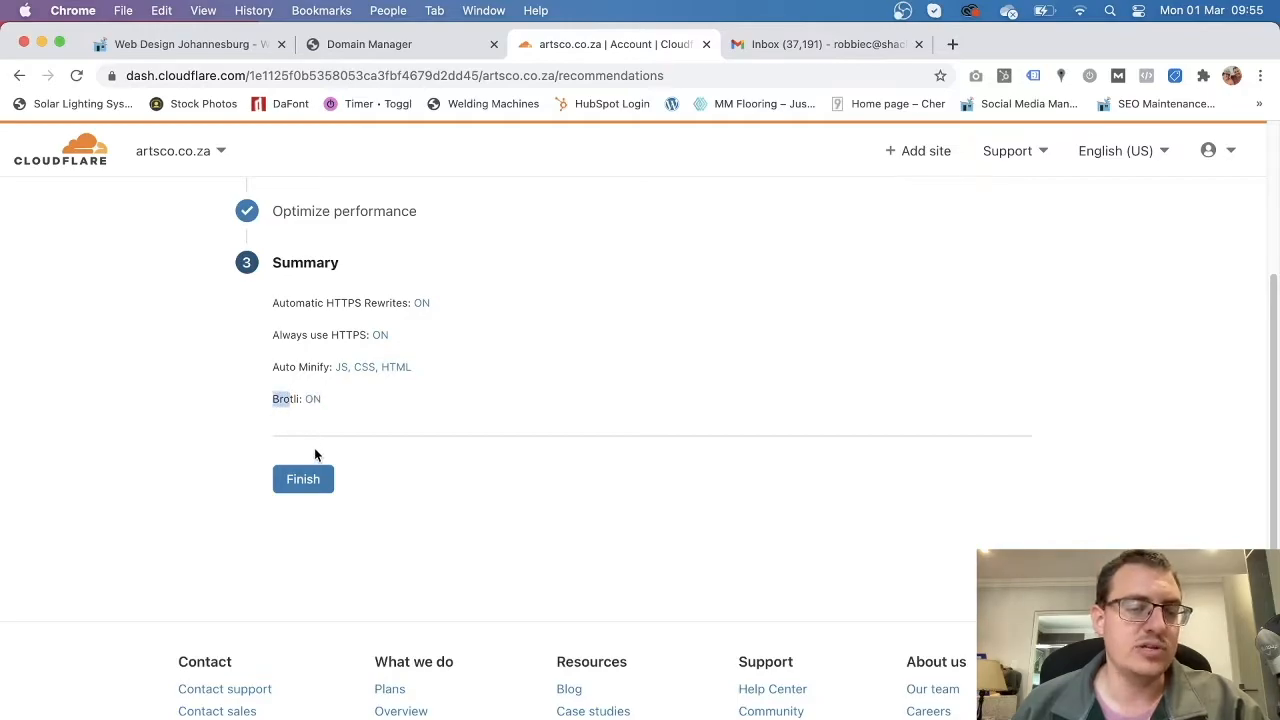
pyautogui.click(314, 487)
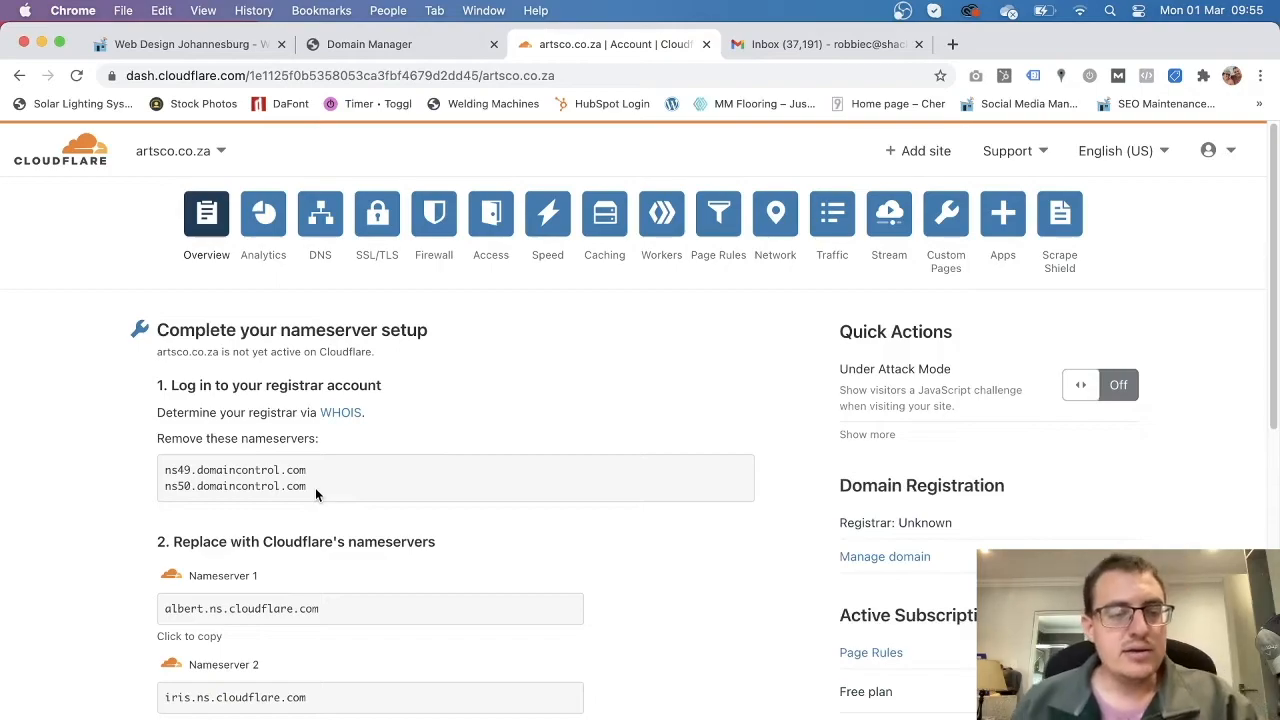
pyautogui.scroll(-1, 320, 460)
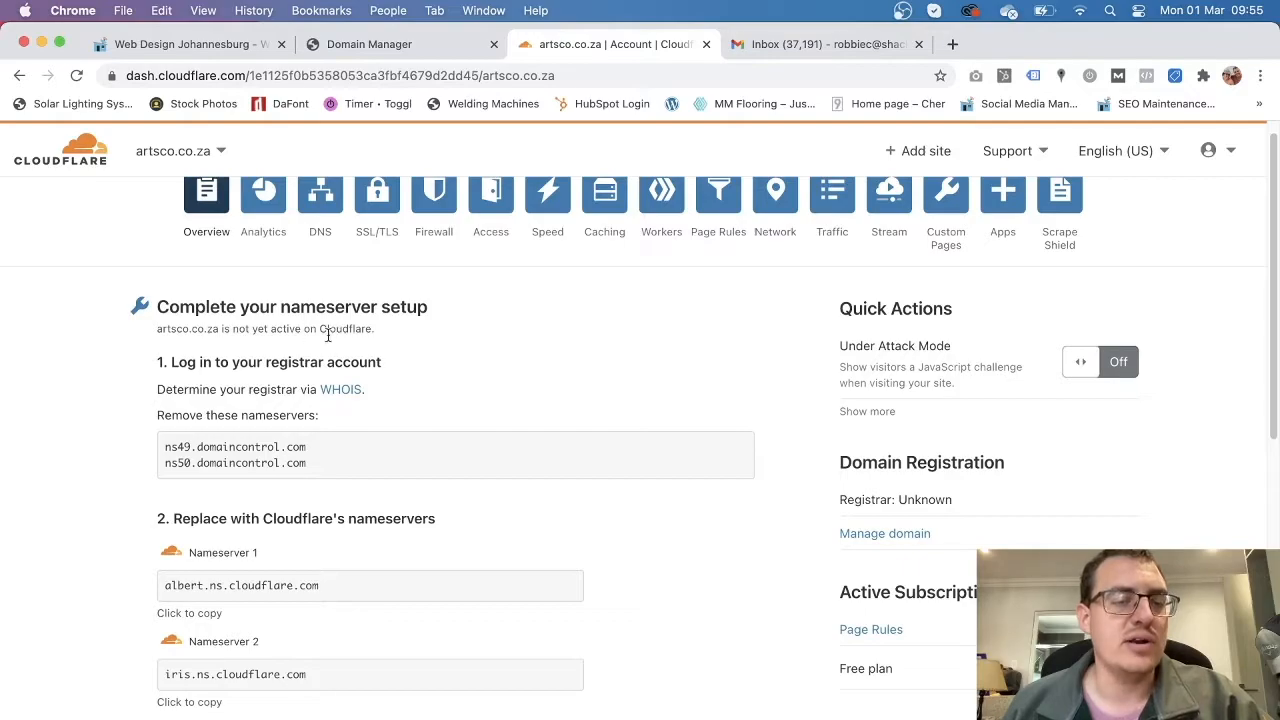
pyautogui.scroll(1, 557, 506)
pyautogui.click(417, 51)
pyautogui.scroll(-2, 424, 469)
pyautogui.scroll(2, 424, 474)
pyautogui.moveTo(210, 381); pyautogui.dragTo(344, 416)
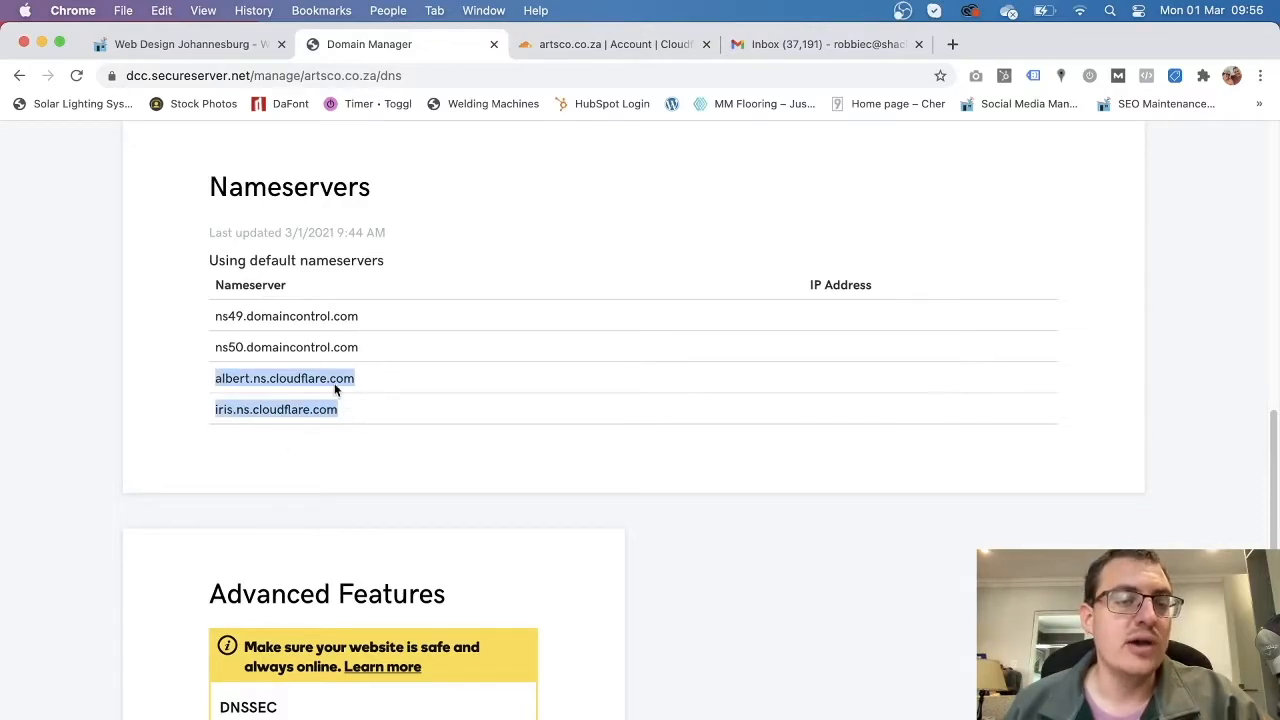
pyautogui.click(597, 44)
pyautogui.scroll(-5, 280, 597)
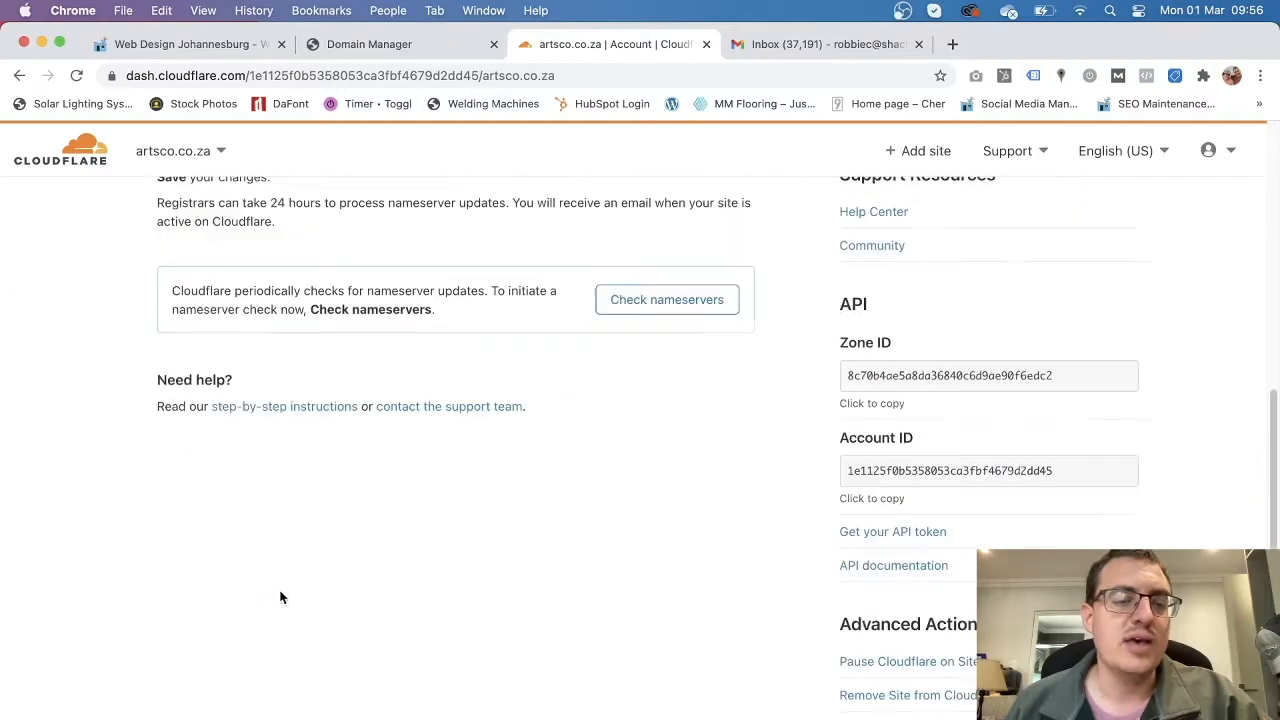
pyautogui.scroll(5, 280, 590)
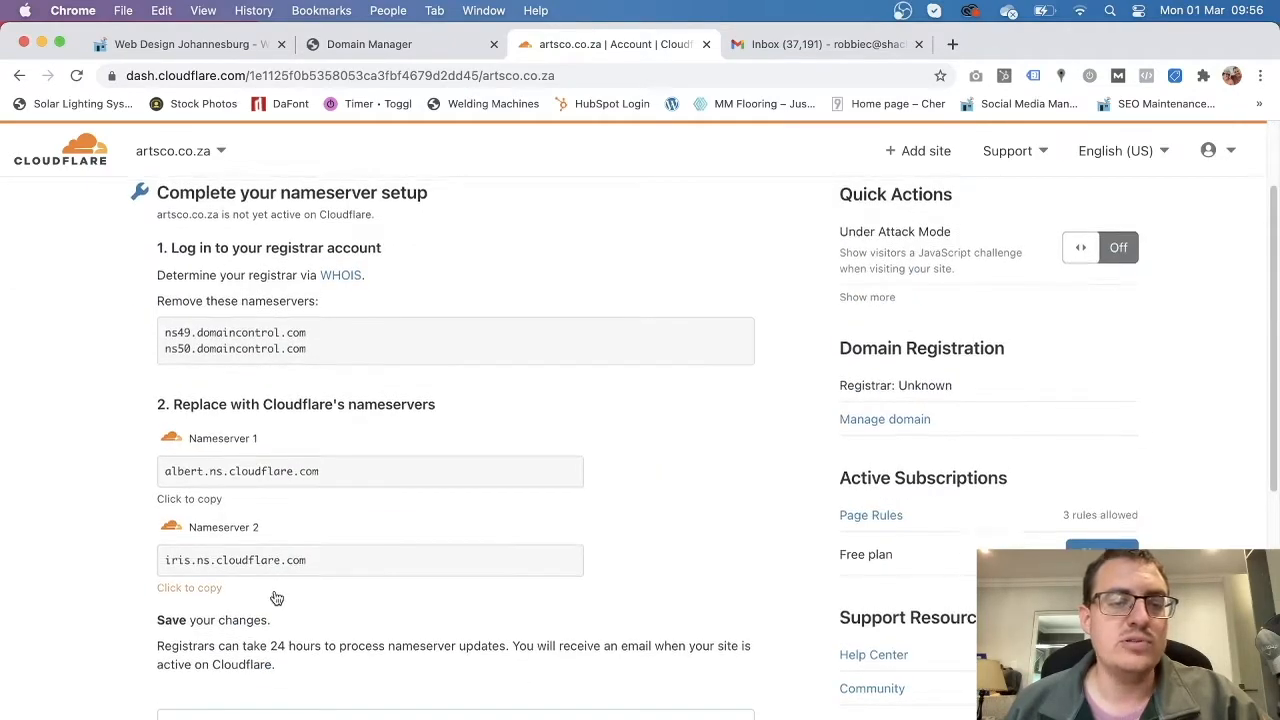
pyautogui.scroll(-3, 275, 592)
pyautogui.scroll(5, 278, 630)
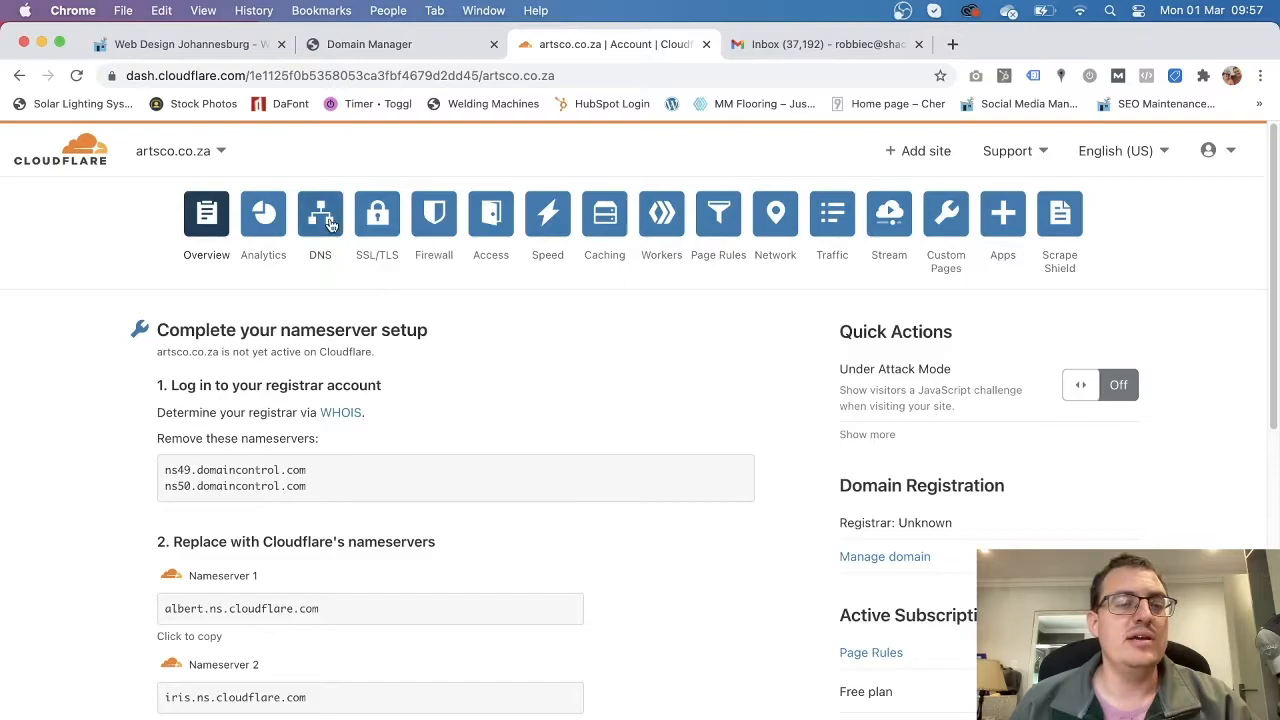
pyautogui.click(404, 44)
pyautogui.scroll(8, 291, 528)
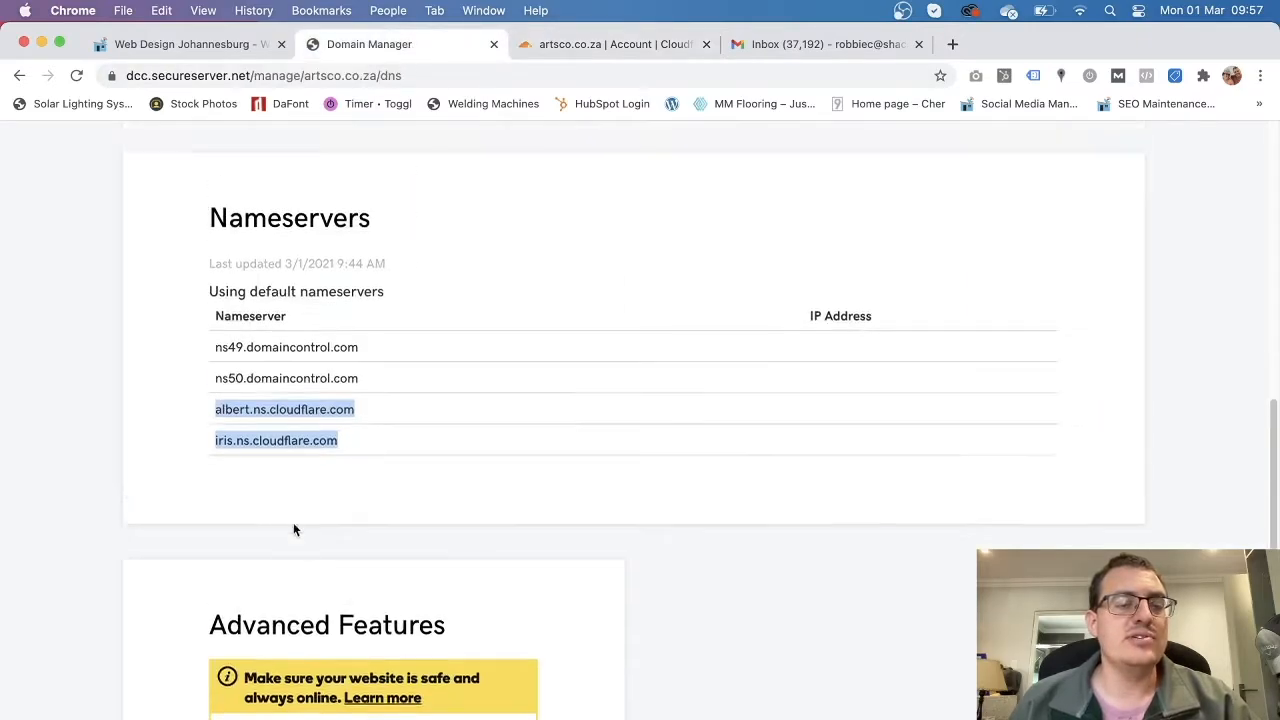
pyautogui.scroll(-3, 523, 466)
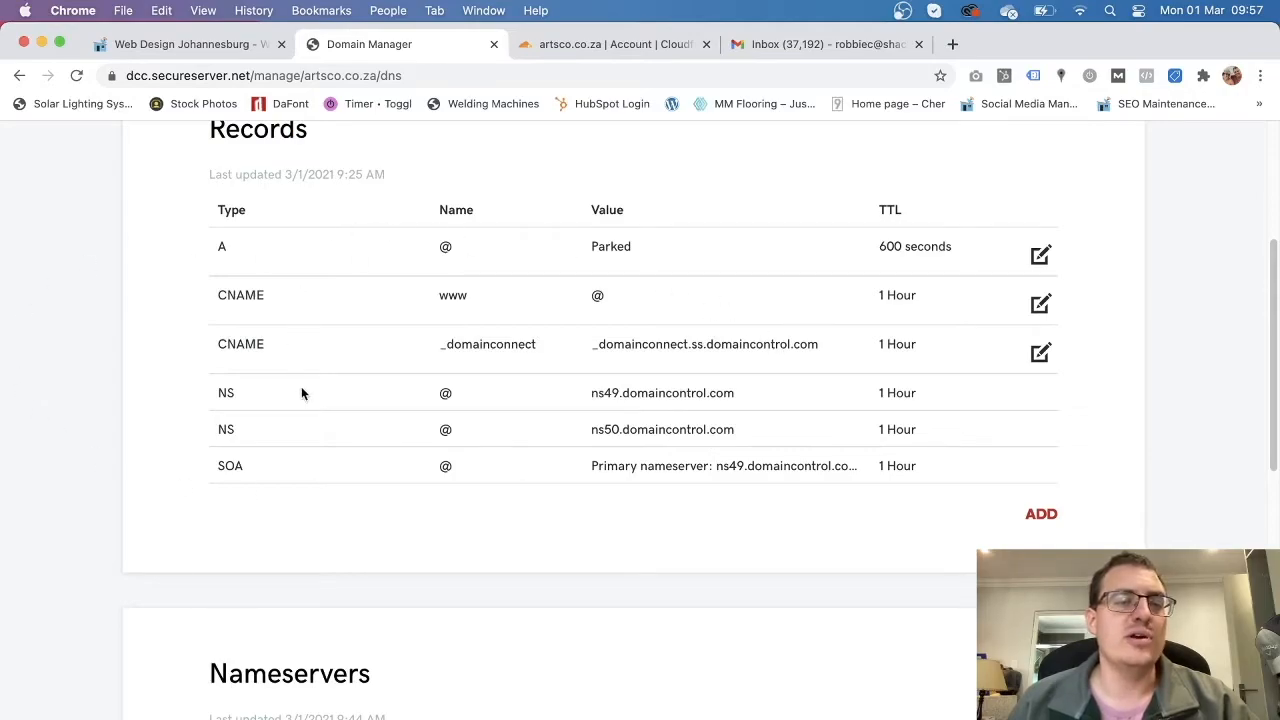
pyautogui.scroll(-2, 434, 563)
pyautogui.scroll(5, 260, 302)
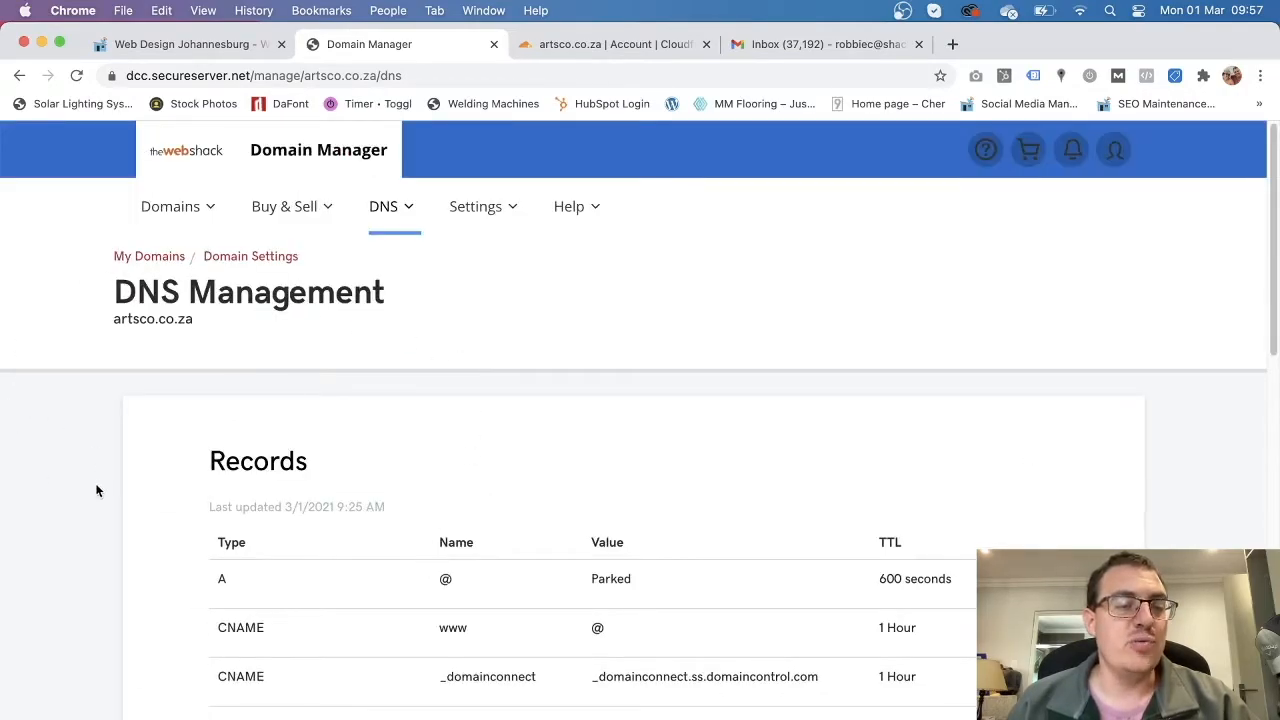
pyautogui.scroll(-10, 512, 489)
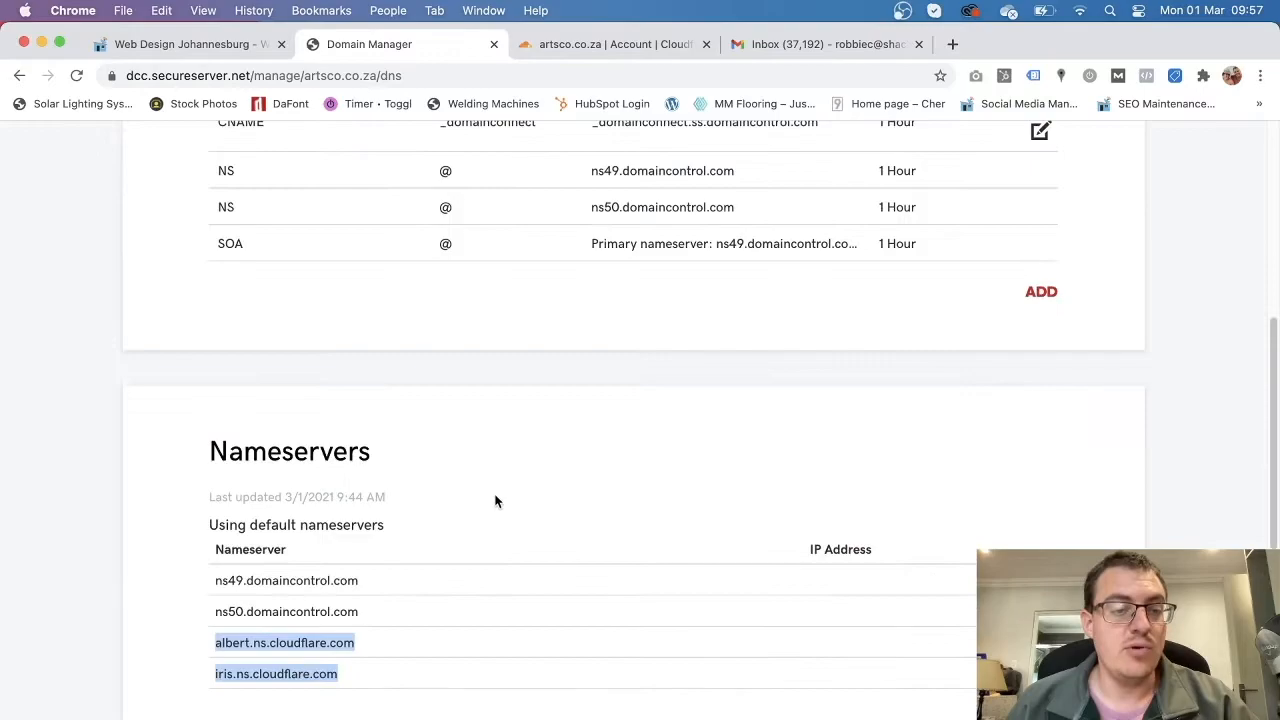
pyautogui.moveTo(224, 500); pyautogui.dragTo(341, 504)
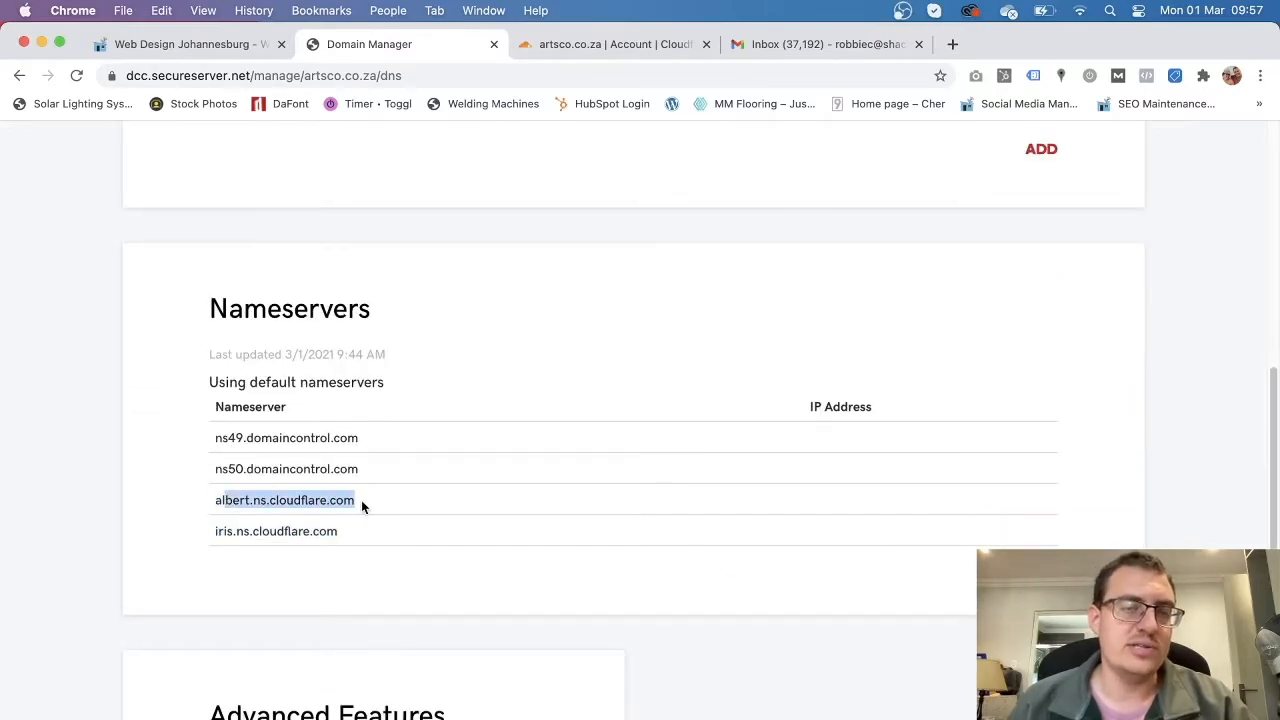
pyautogui.click(576, 46)
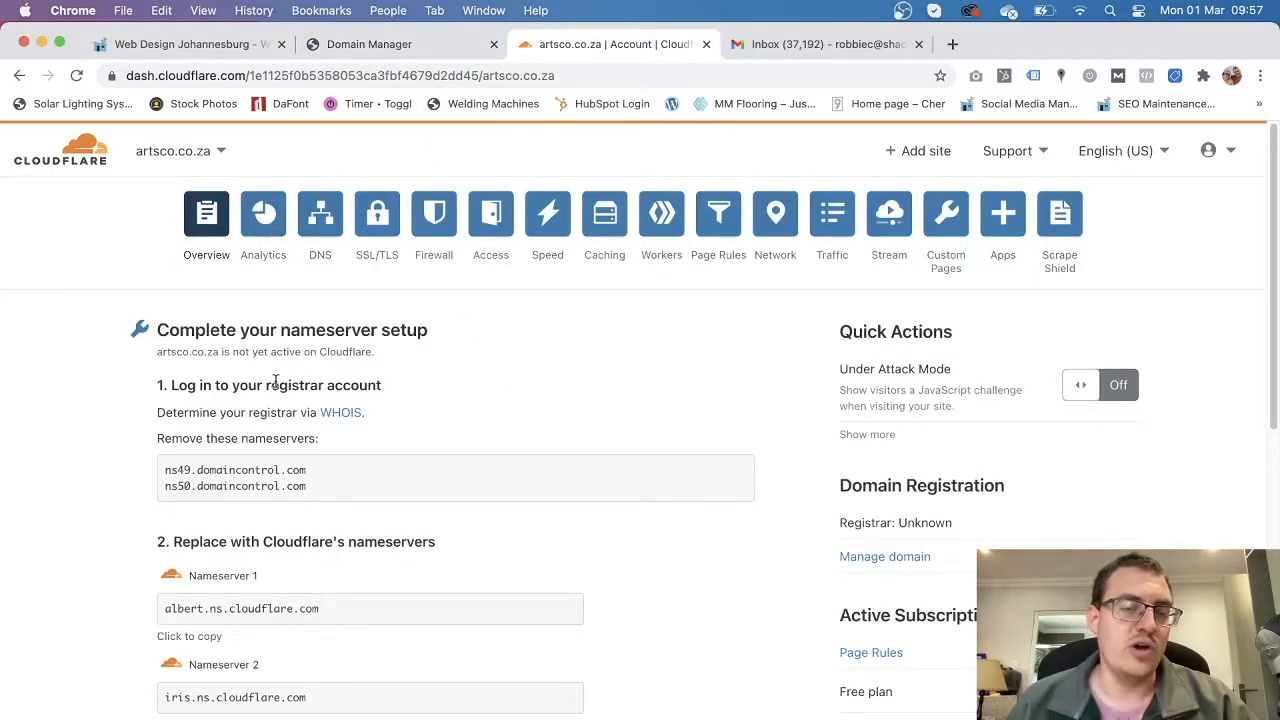
# Scroll through the artsco.co.za Overview page to review its status.
pyautogui.scroll(-5, 665, 481)
pyautogui.scroll(5, 629, 537)
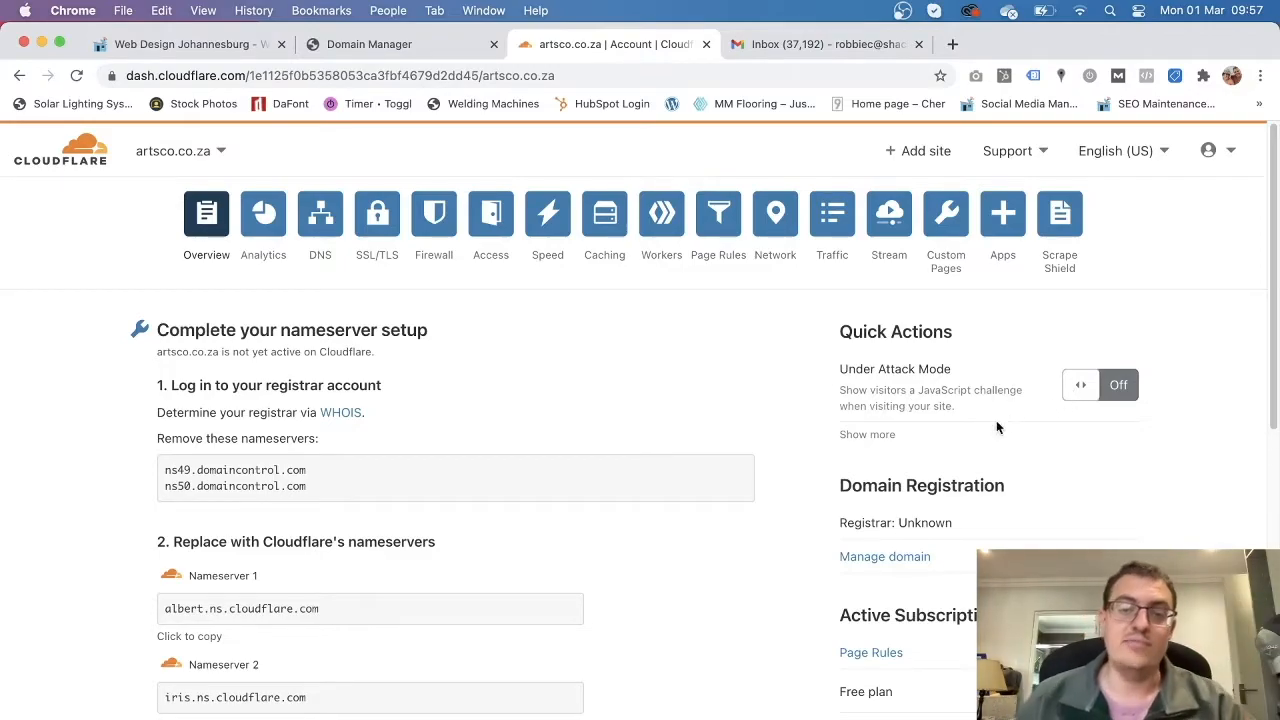
# Open Analytics for artsco.co.za and review the Total Requests traffic counters.
pyautogui.click(268, 233)
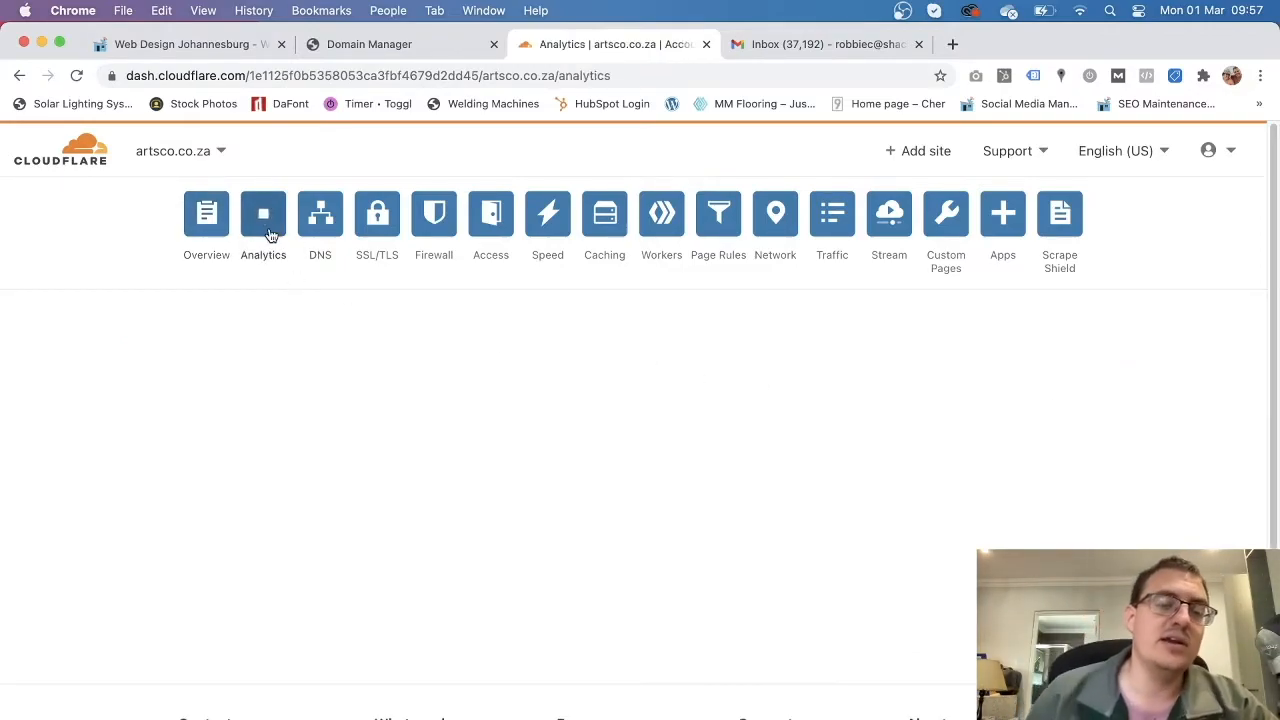
pyautogui.scroll(-1, 305, 378)
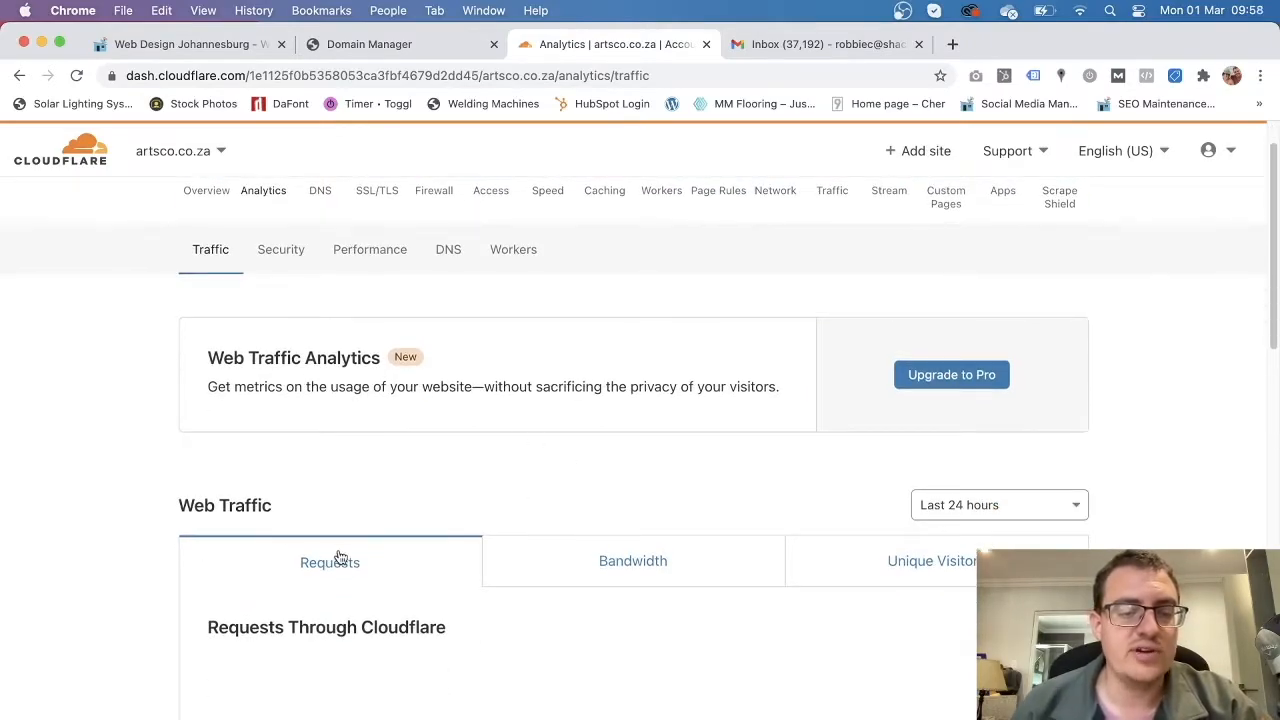
pyautogui.scroll(-3, 332, 556)
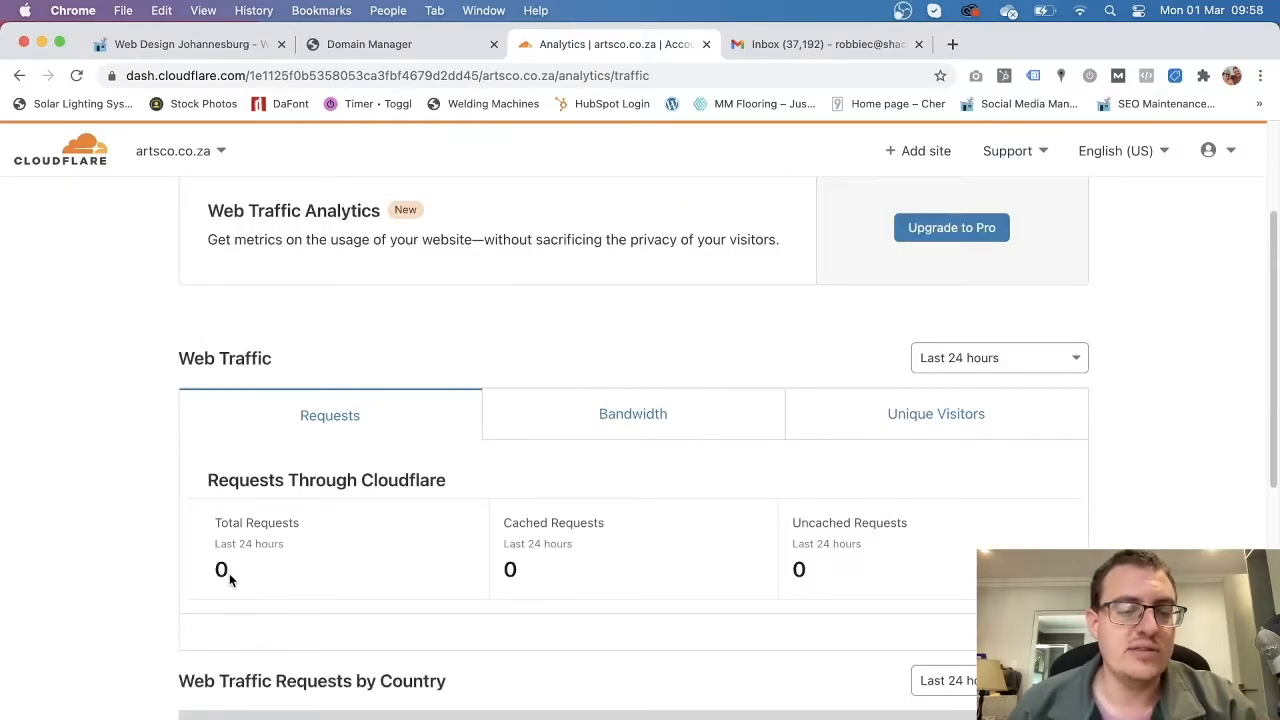
pyautogui.moveTo(225, 522); pyautogui.dragTo(281, 545)
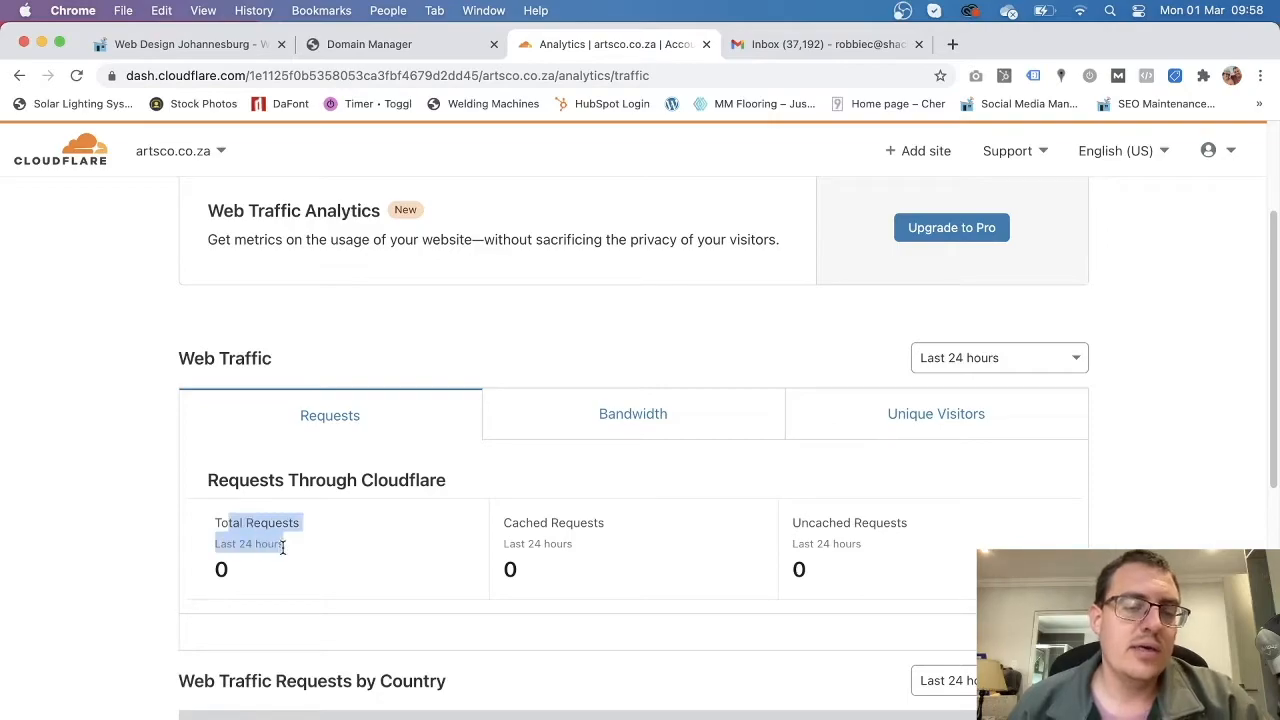
pyautogui.click(408, 576)
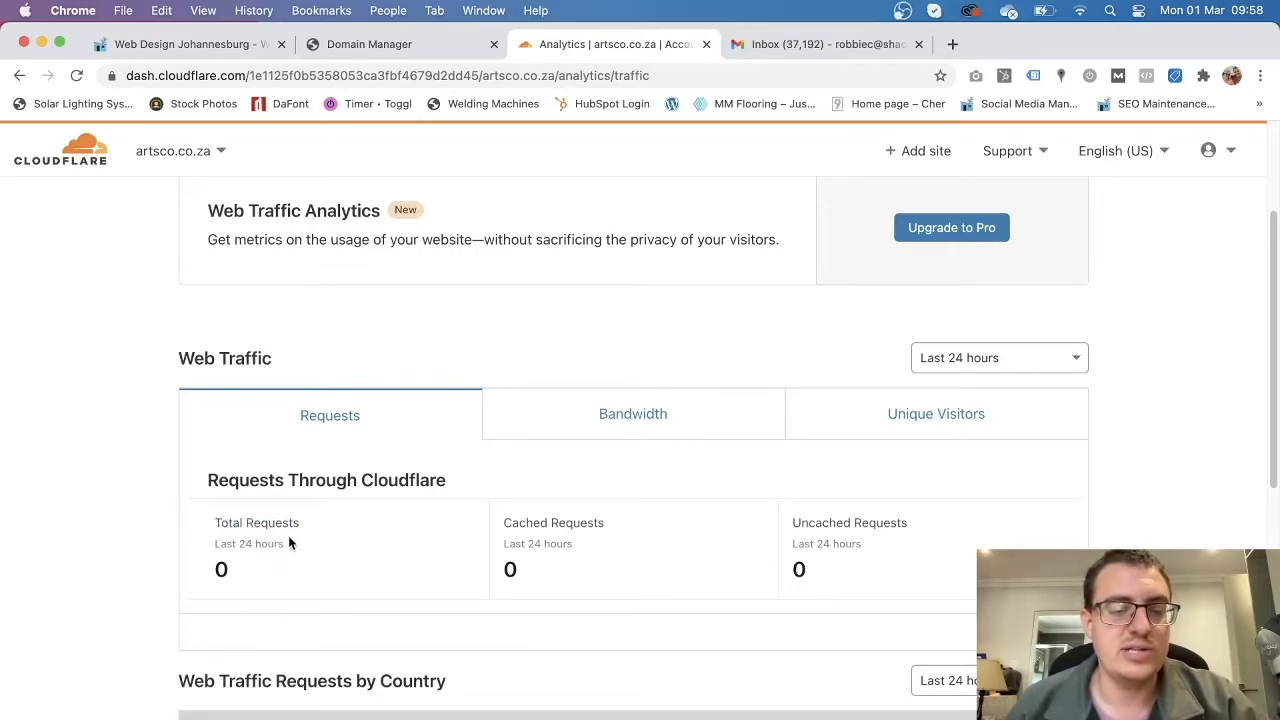
pyautogui.moveTo(286, 548); pyautogui.dragTo(209, 524)
pyautogui.click(348, 548)
pyautogui.scroll(3, 351, 590)
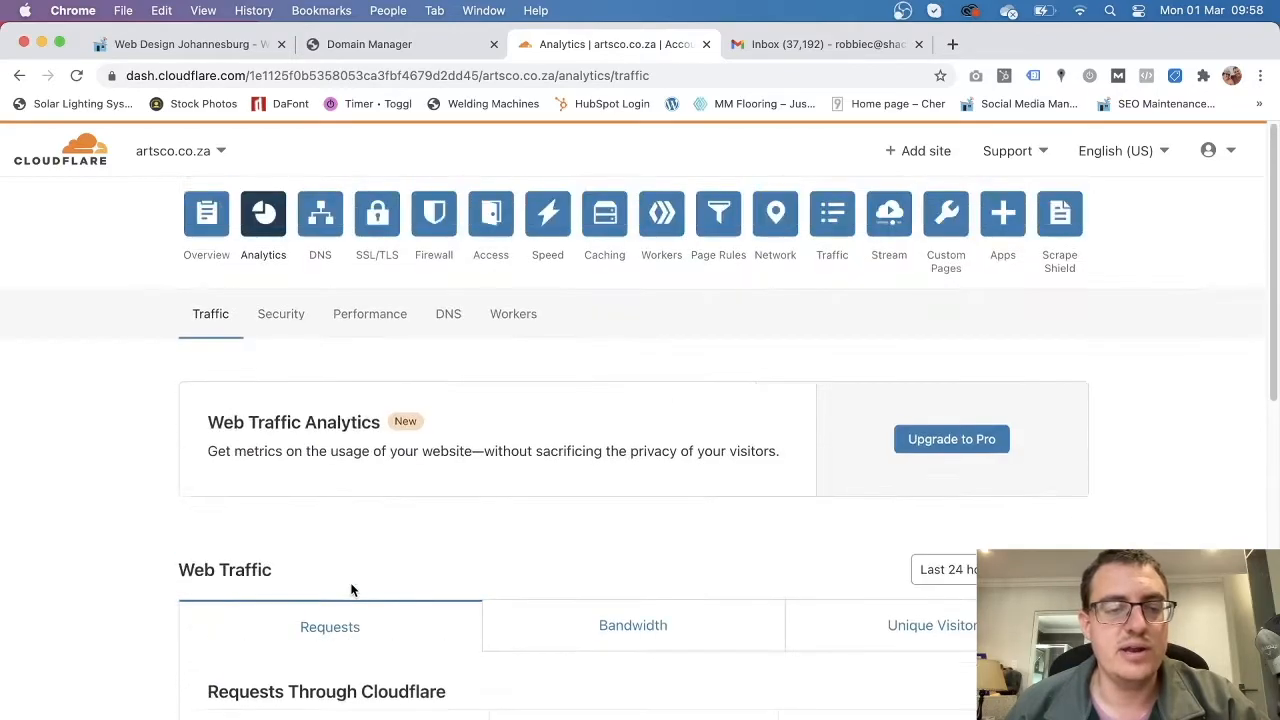
# Open the DNS records page and review the A record and the two CNAME records.
pyautogui.click(322, 210)
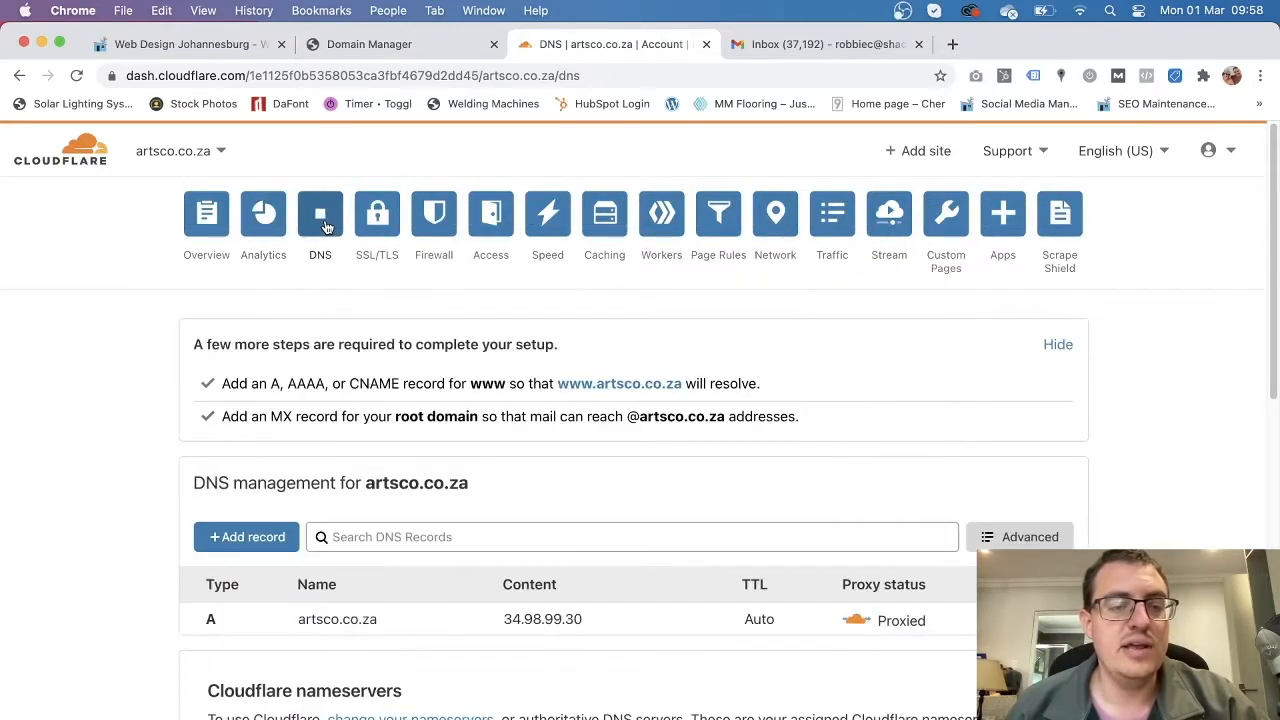
pyautogui.scroll(-1, 479, 485)
pyautogui.scroll(-2, 479, 485)
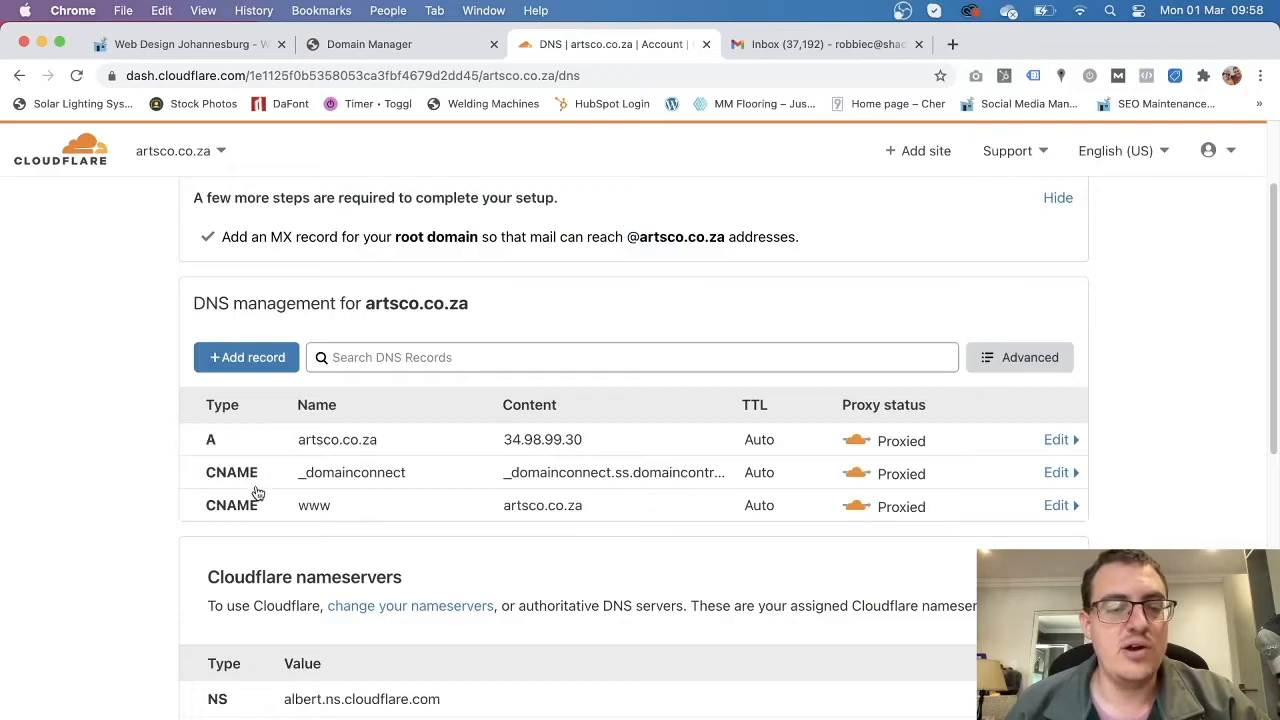
pyautogui.scroll(2, 420, 543)
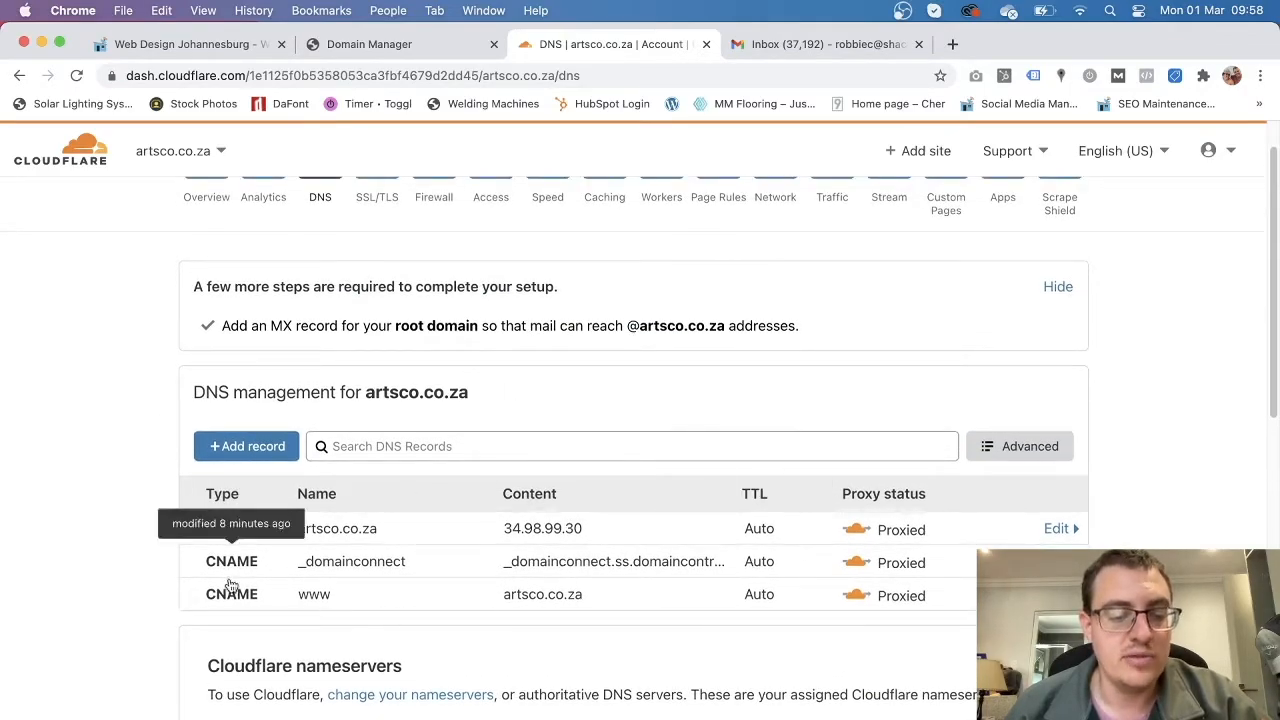
pyautogui.scroll(-2, 208, 563)
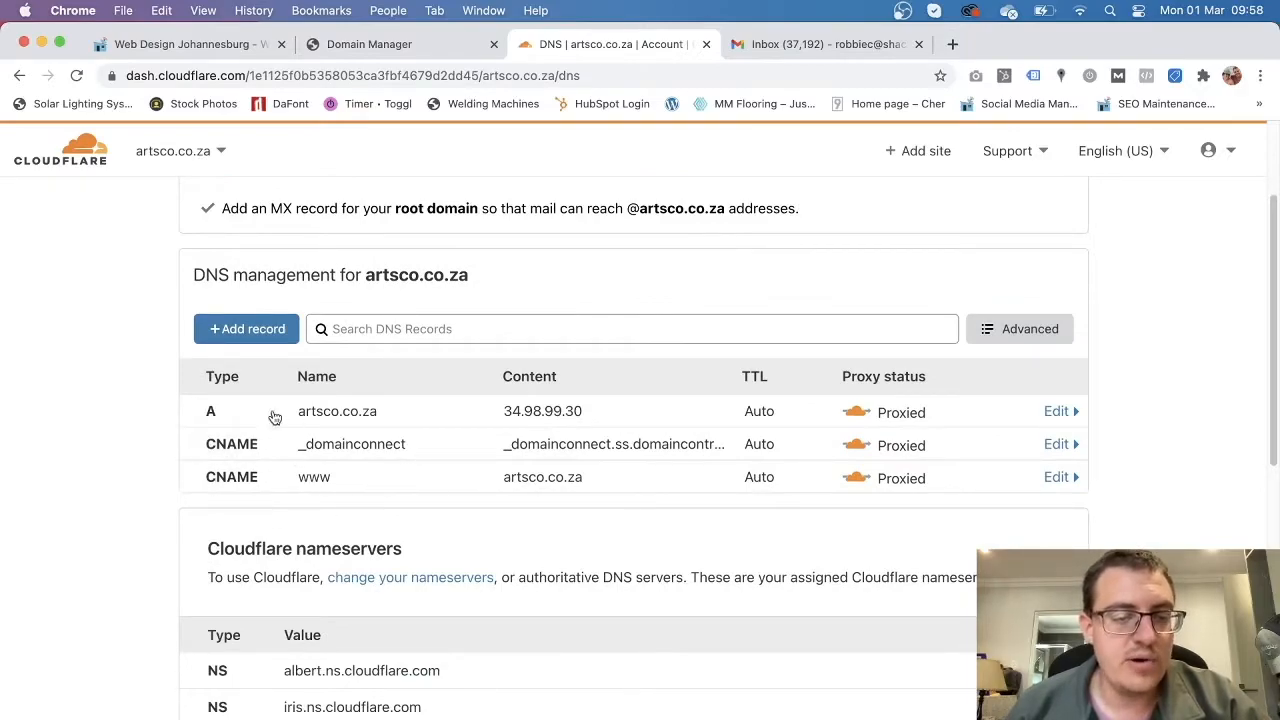
pyautogui.scroll(2, 461, 542)
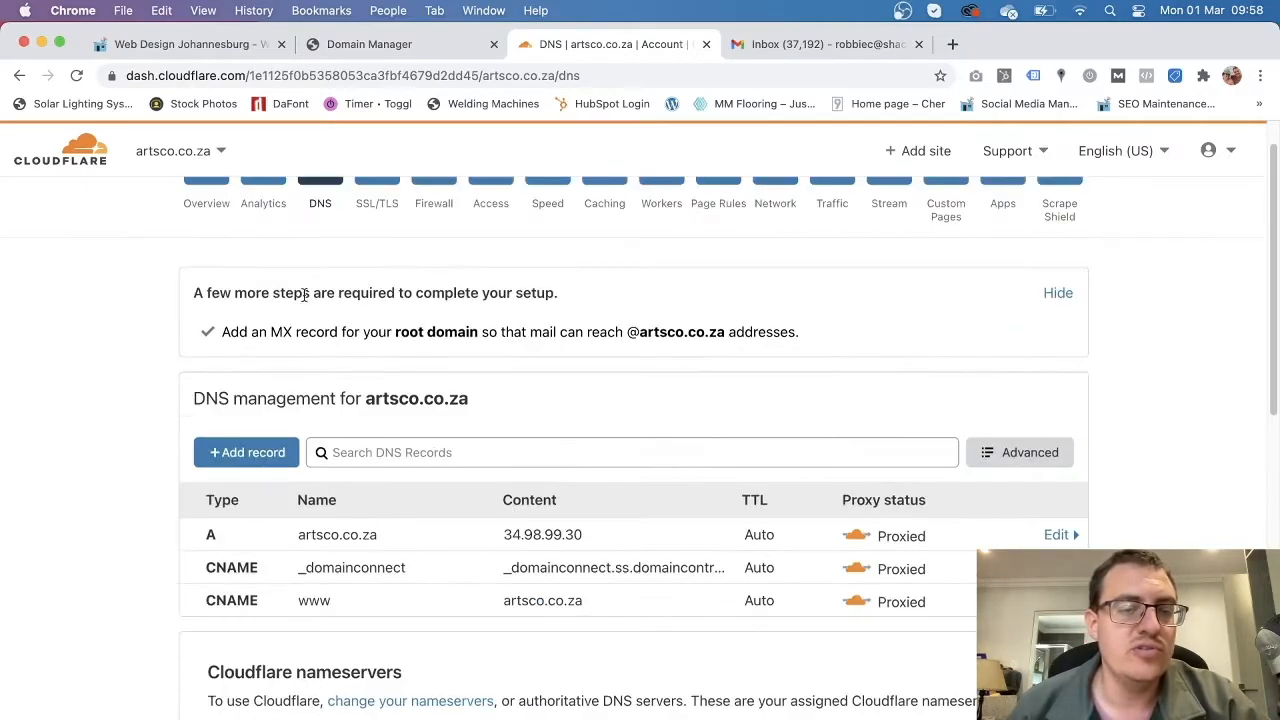
pyautogui.scroll(1, 420, 500)
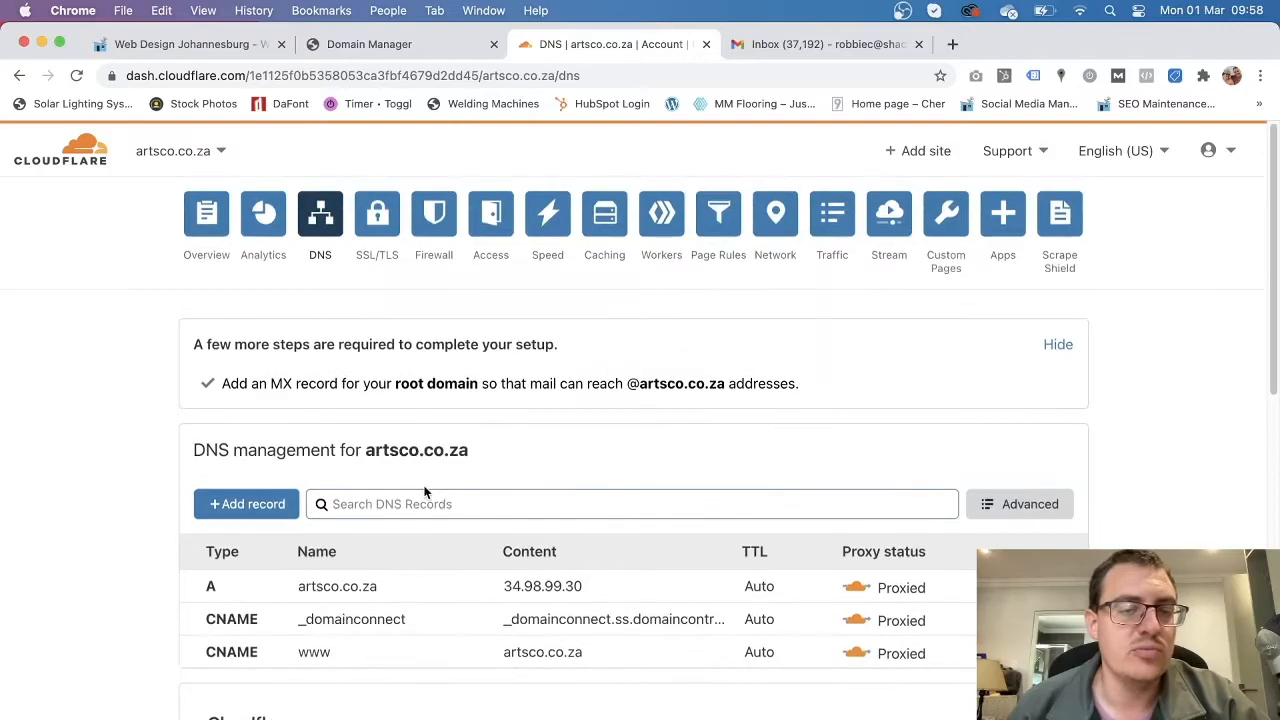
# Open the SSL/TLS settings for artsco.co.za and scroll through them.
pyautogui.click(377, 218)
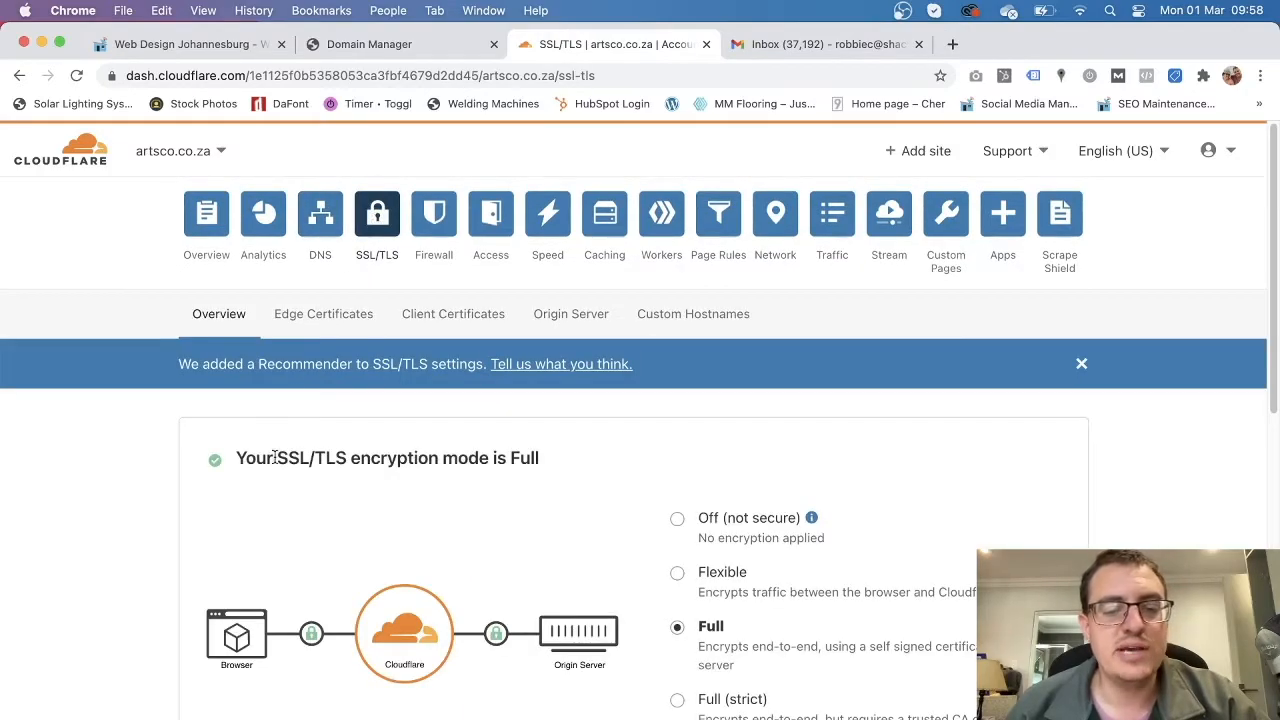
pyautogui.scroll(-3, 276, 457)
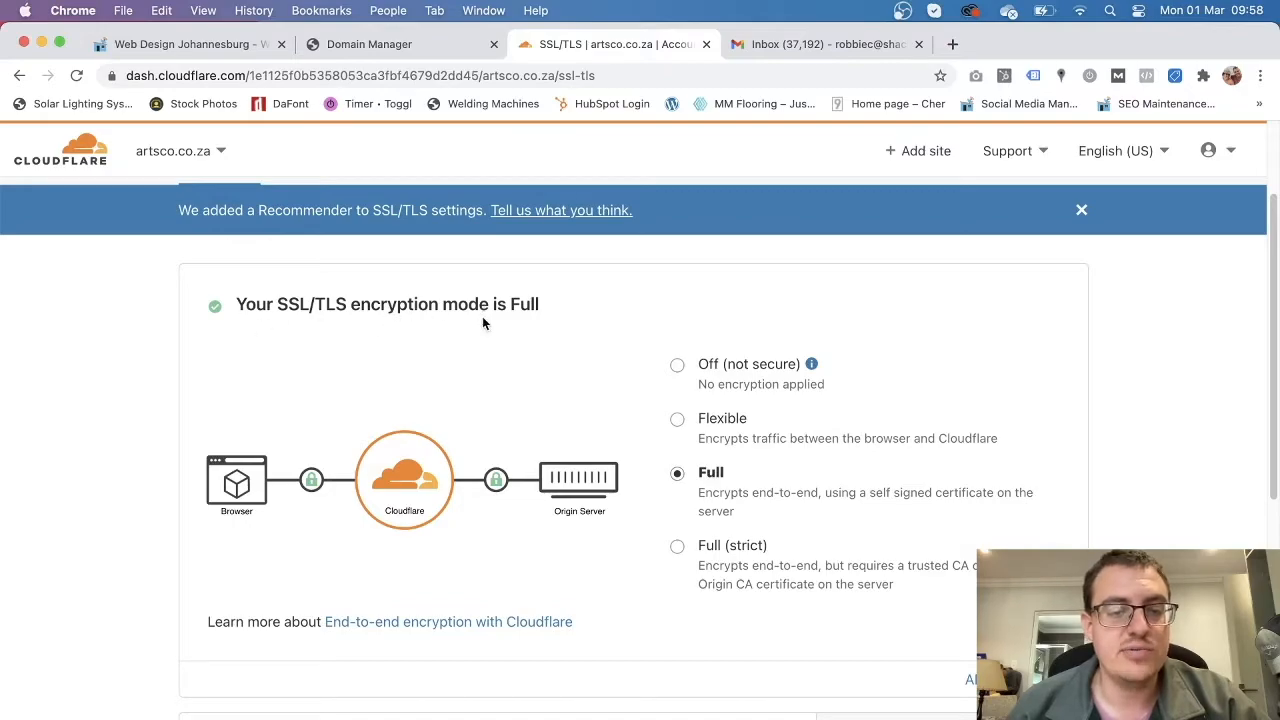
pyautogui.scroll(-3, 486, 490)
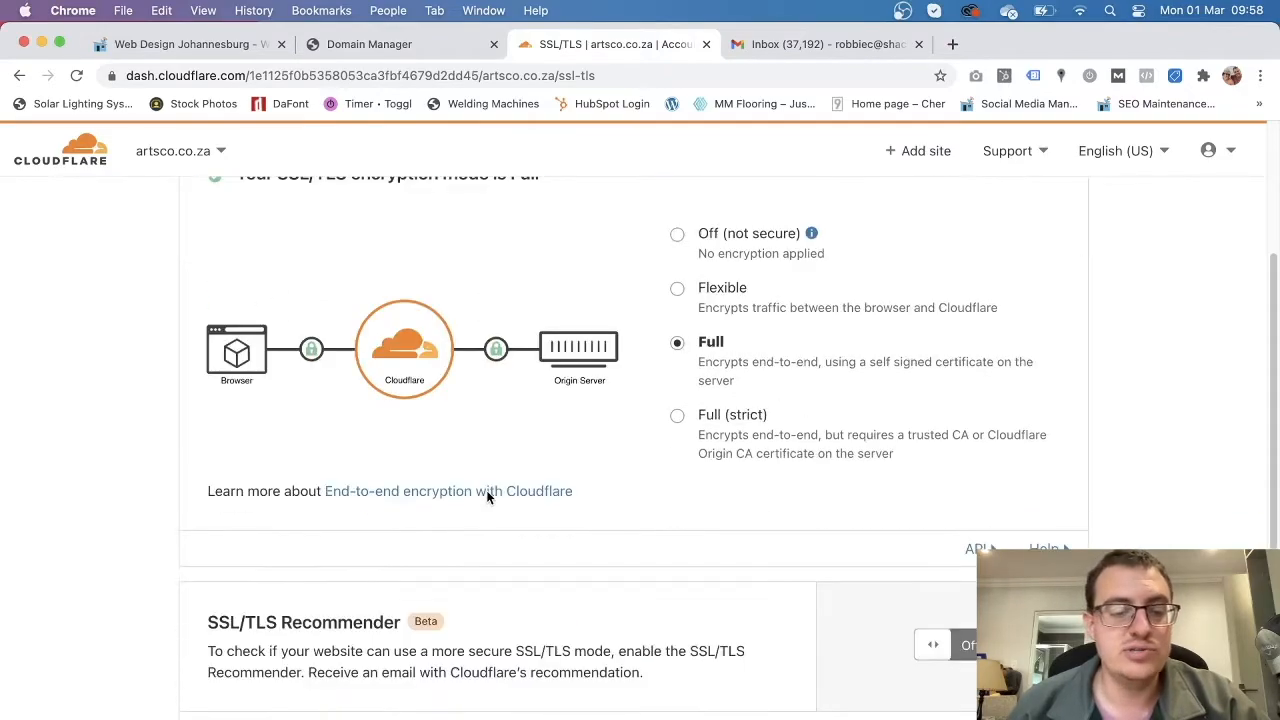
pyautogui.scroll(-1, 486, 494)
pyautogui.scroll(-4, 486, 490)
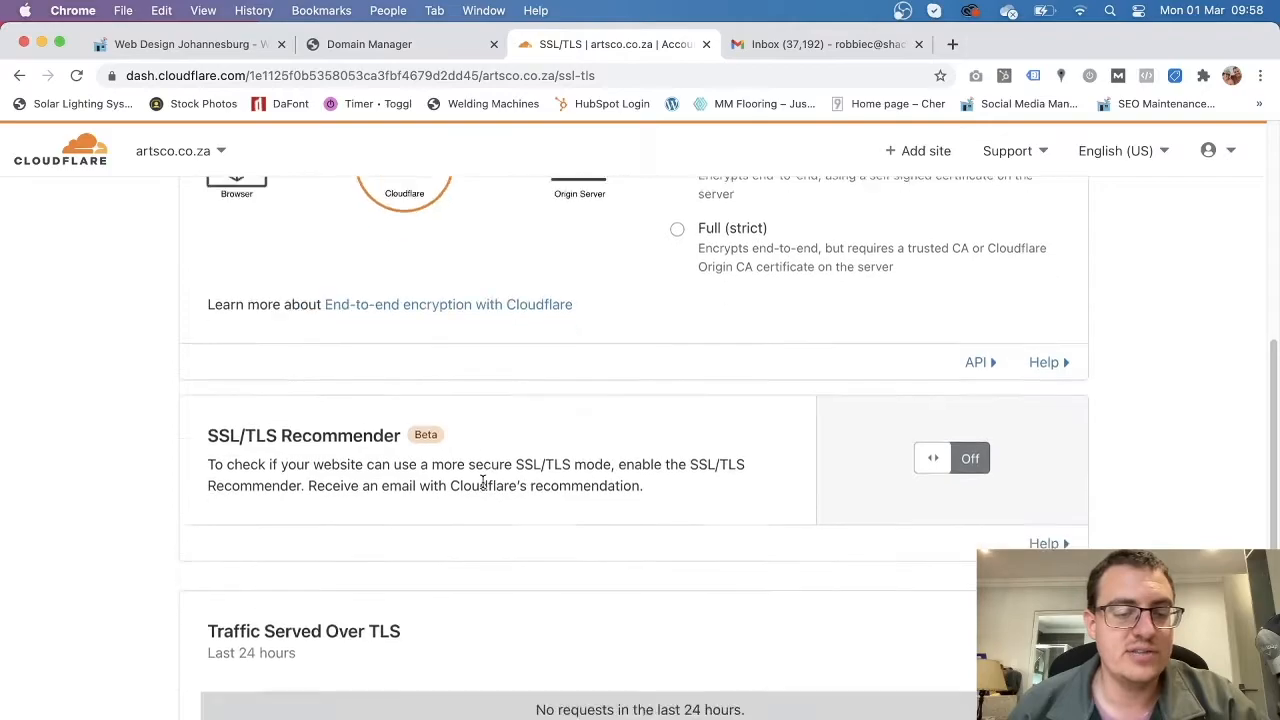
pyautogui.scroll(8, 482, 488)
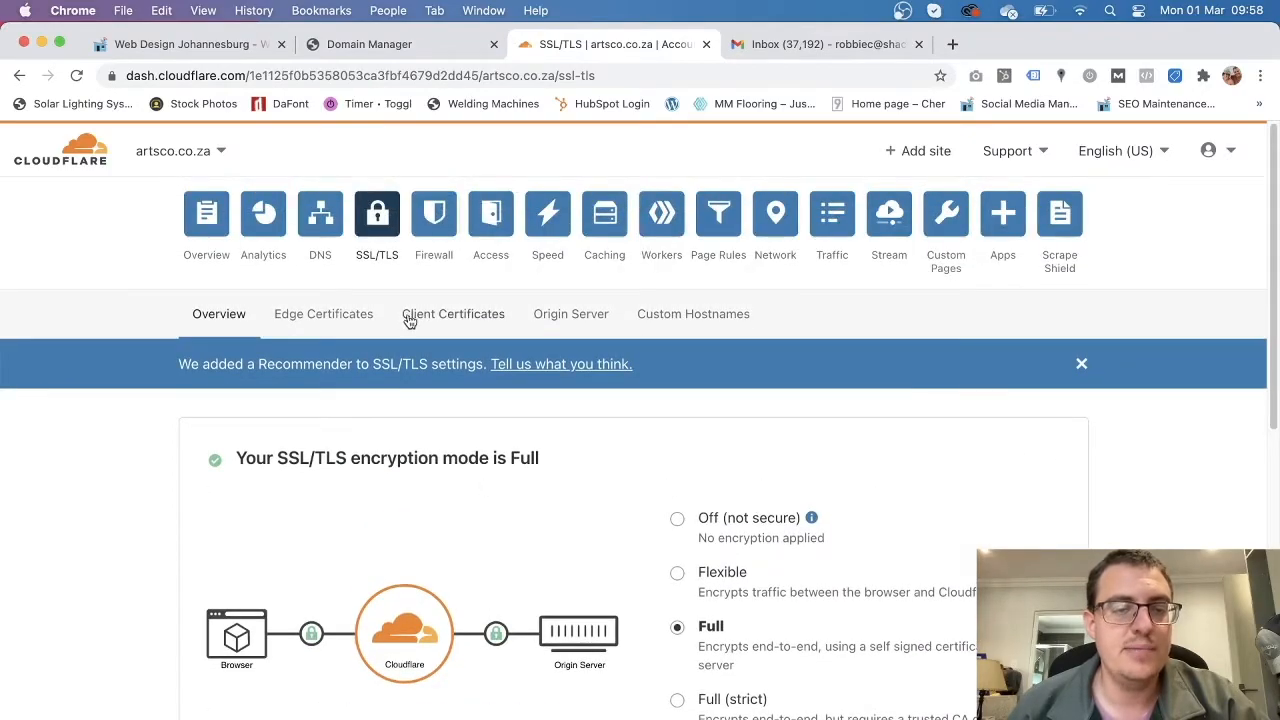
# Review the Firewall overview and then the Access section for the domain.
pyautogui.click(440, 218)
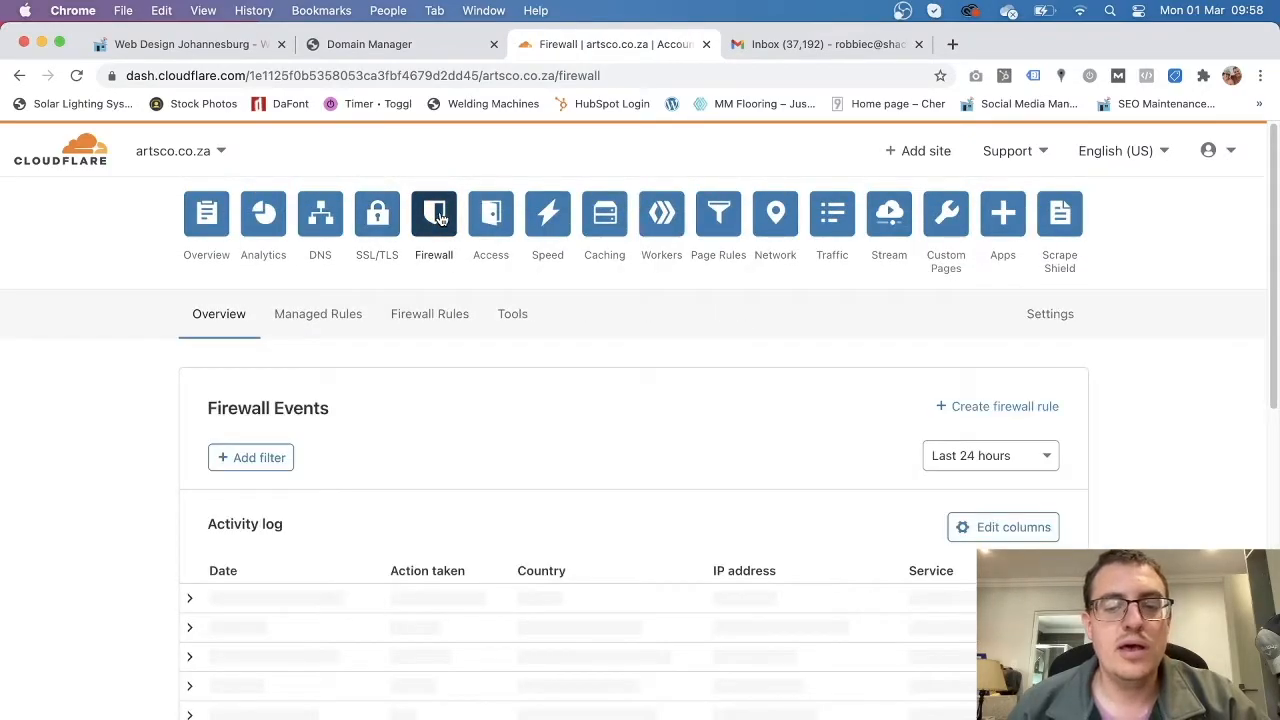
pyautogui.scroll(-3, 233, 509)
pyautogui.scroll(2, 188, 522)
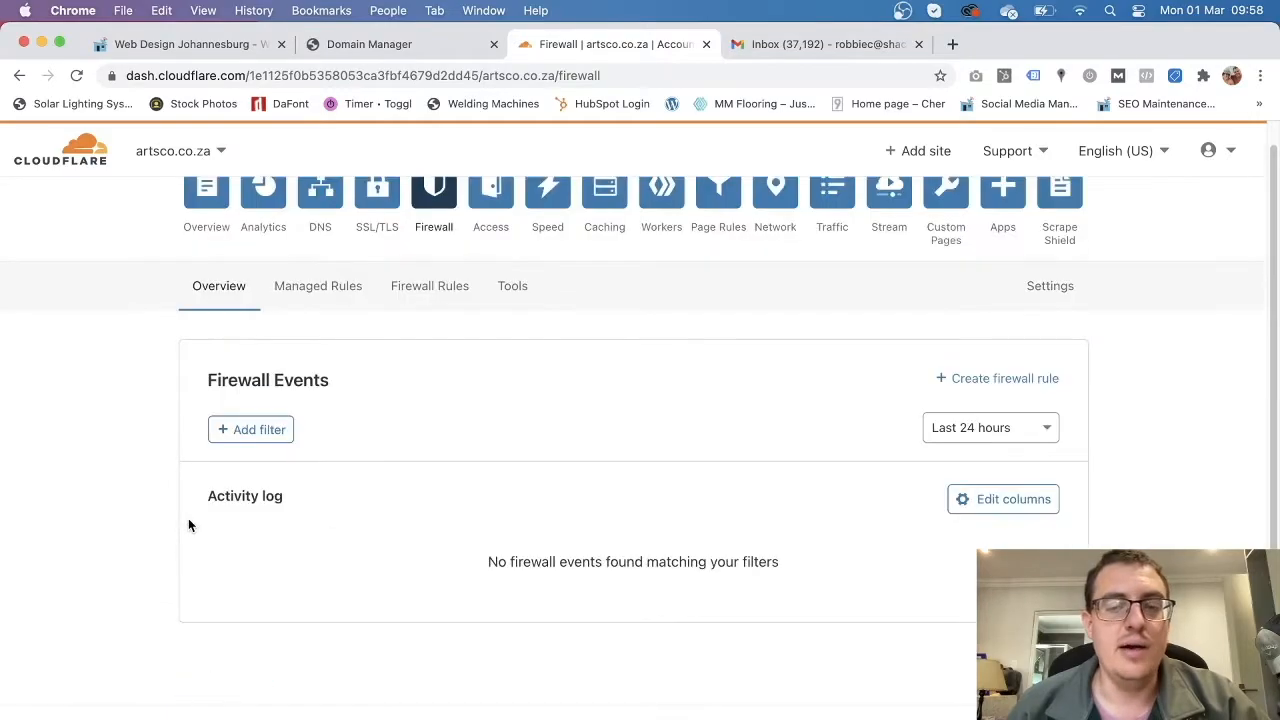
pyautogui.scroll(1, 188, 525)
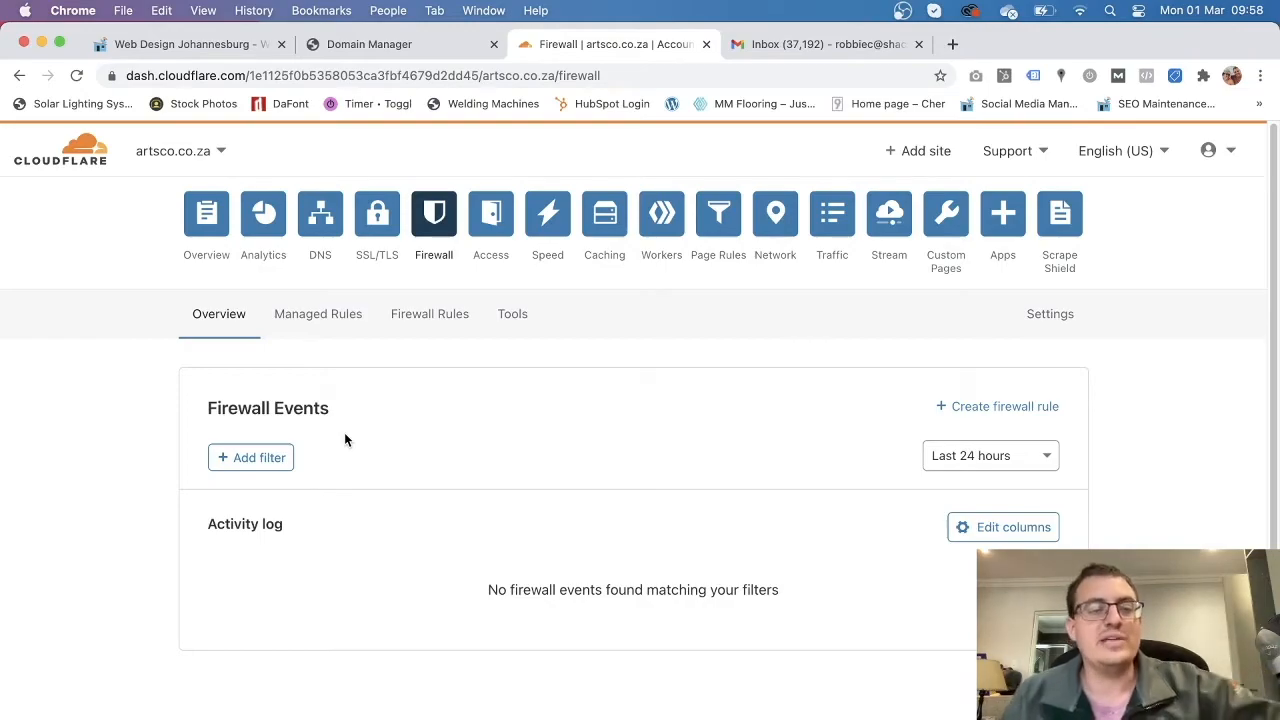
pyautogui.click(503, 232)
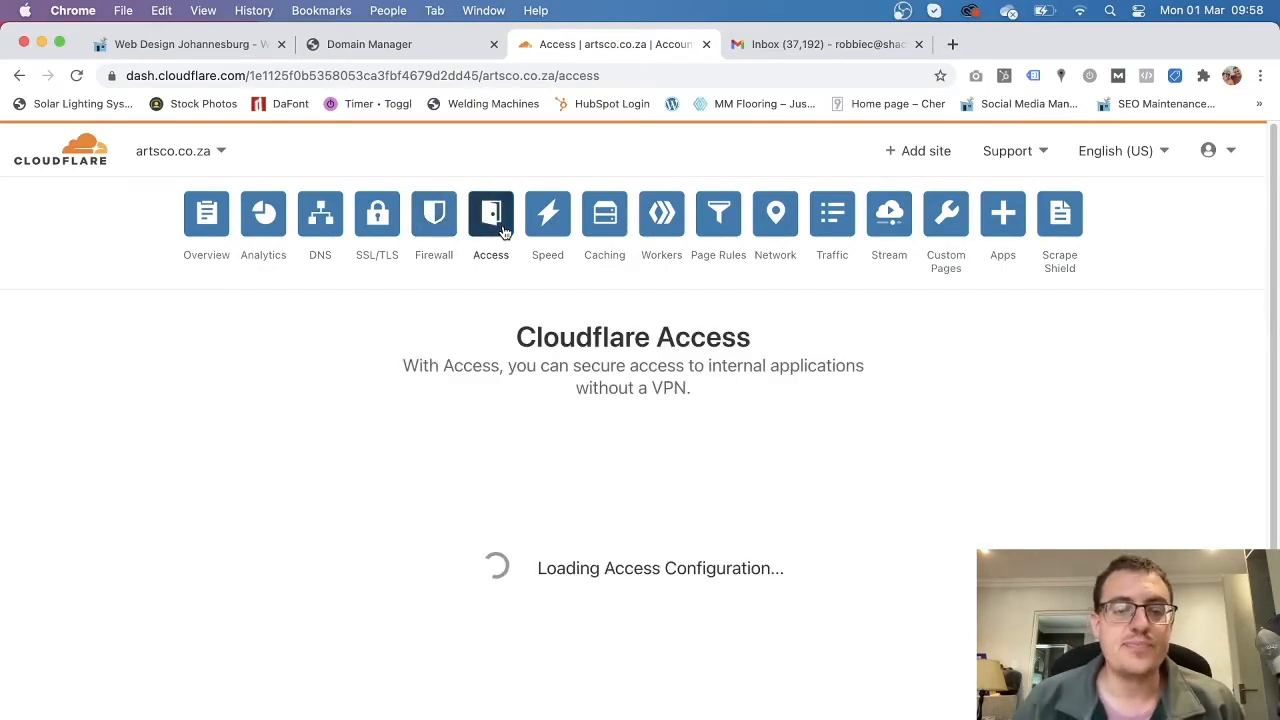
pyautogui.scroll(-3, 498, 517)
pyautogui.scroll(3, 500, 520)
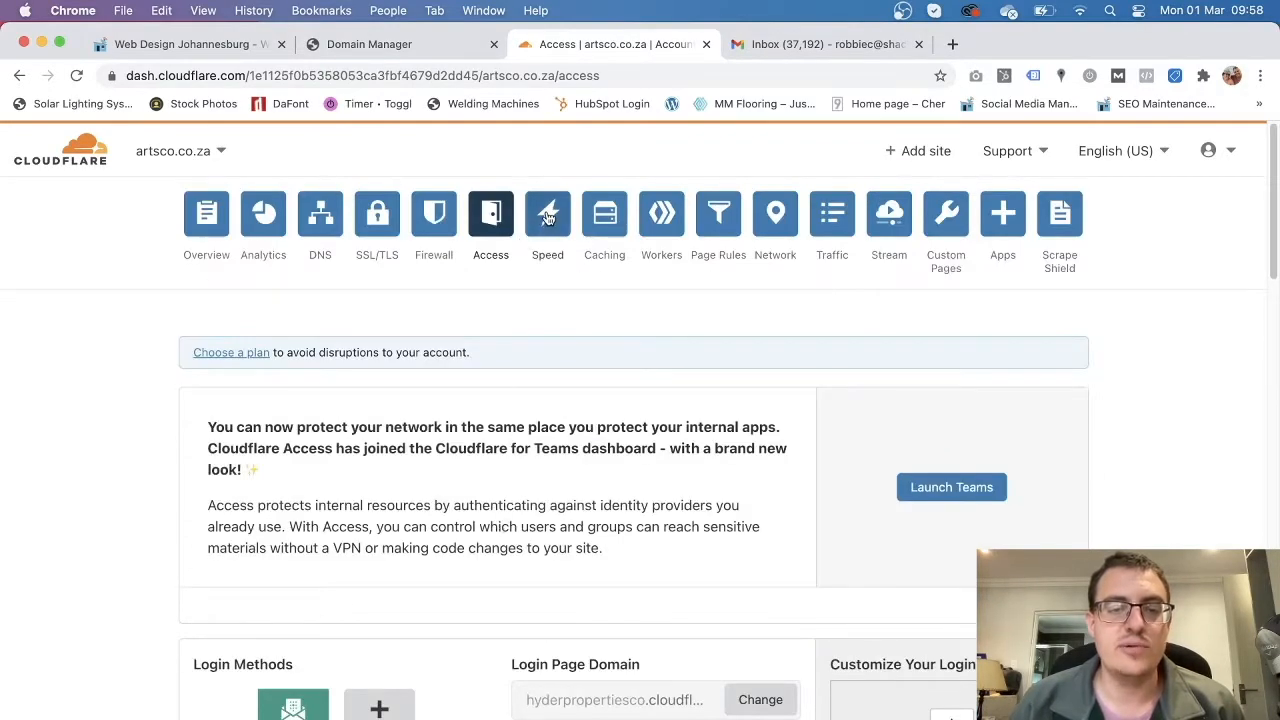
# Open the Speed overview, where a website speed test starts measuring.
pyautogui.click(548, 218)
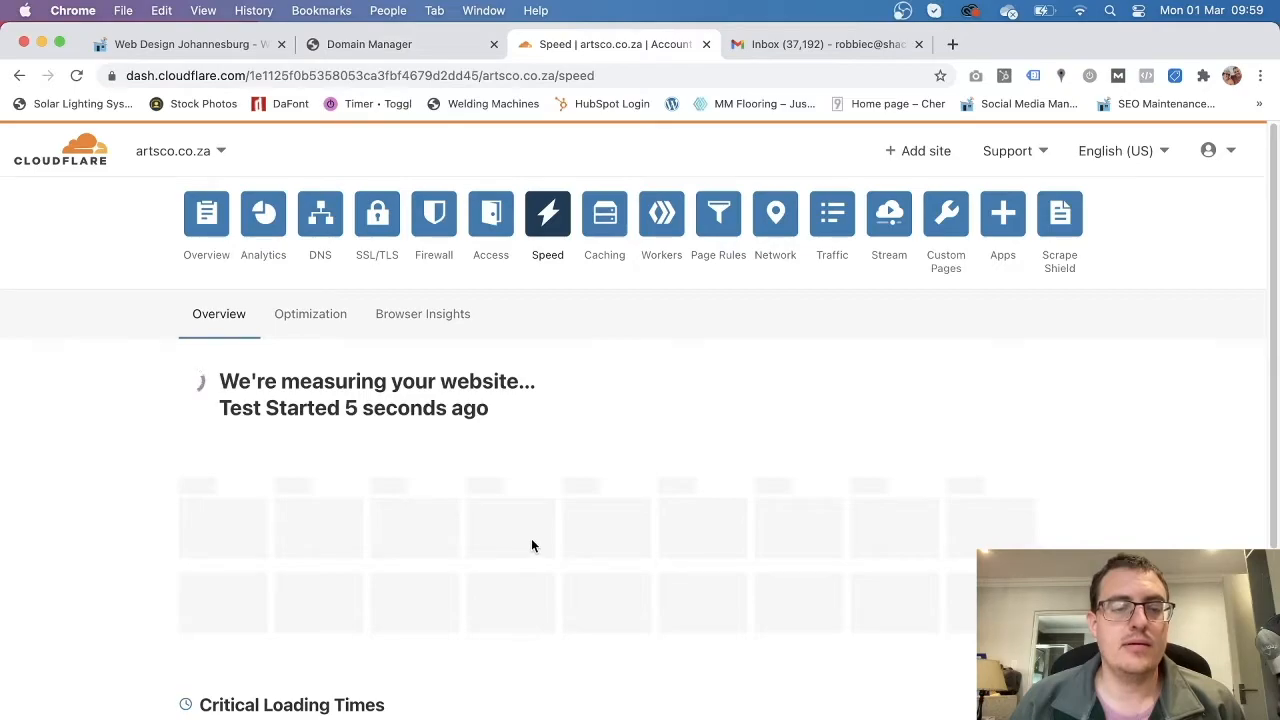
pyautogui.scroll(-5, 532, 545)
pyautogui.scroll(5, 532, 545)
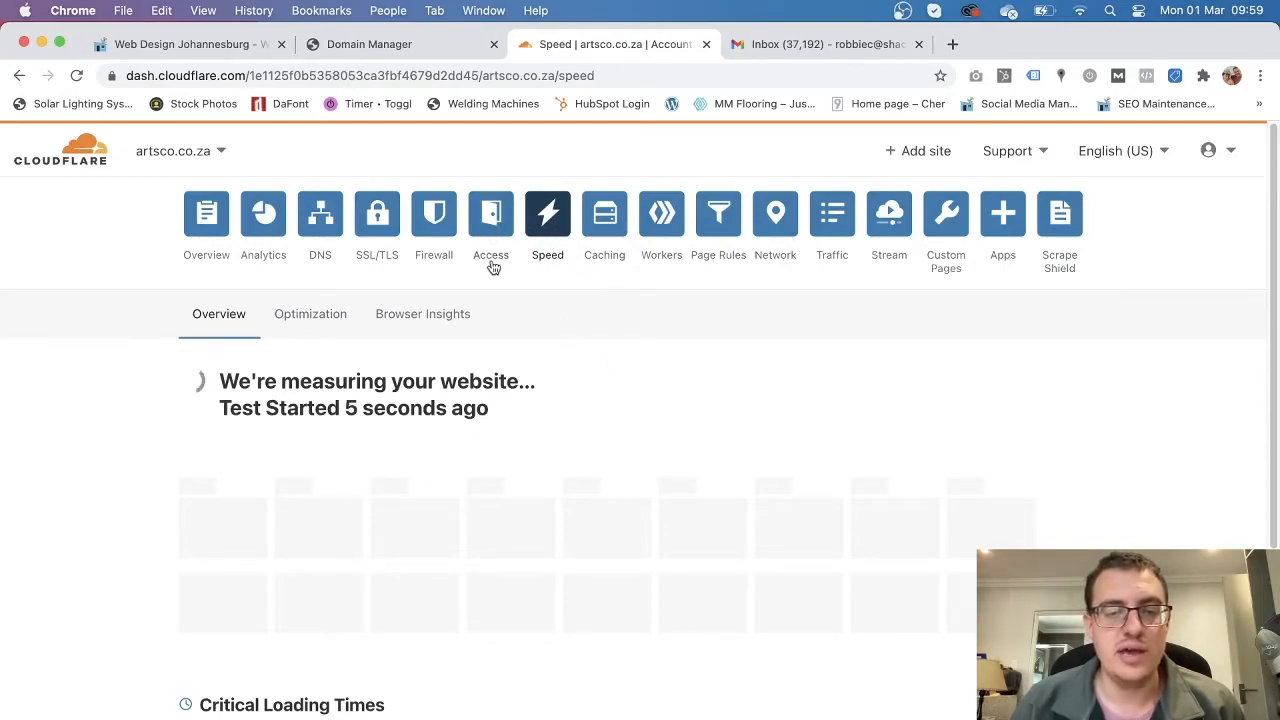
# Open Caching for artsco.co.za and compare the Tiered Cache and Configuration tabs.
pyautogui.click(610, 224)
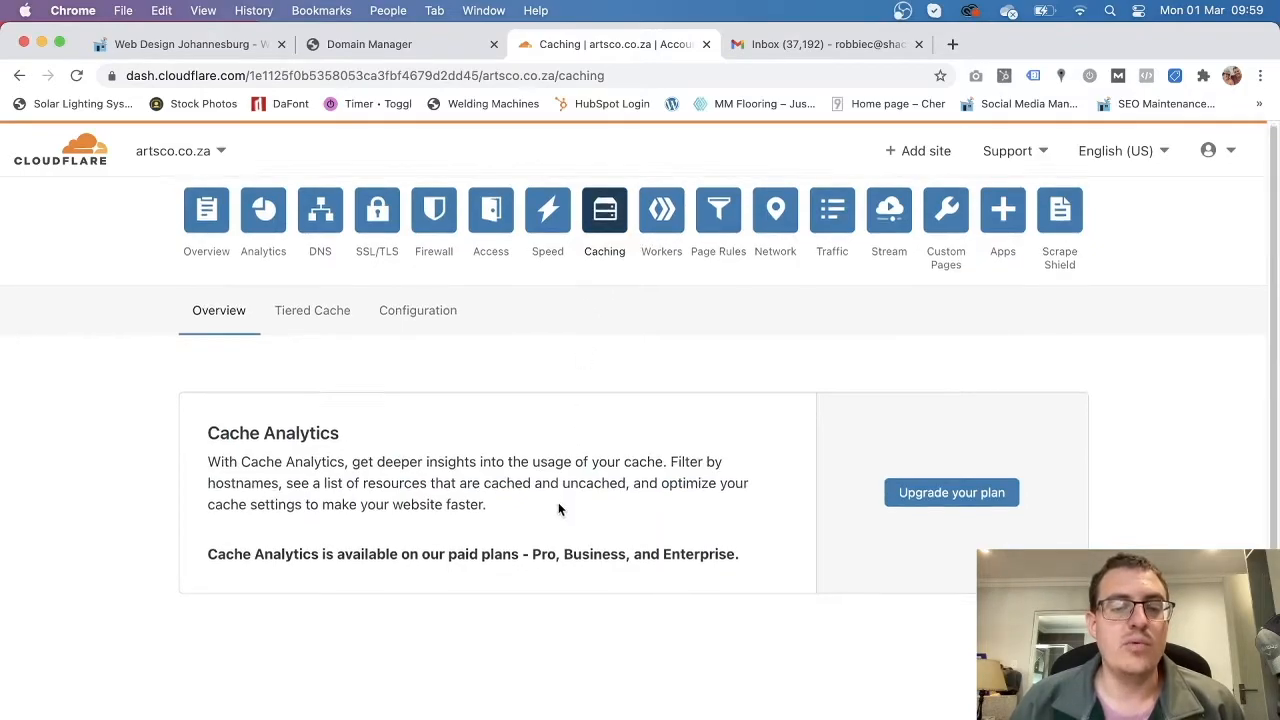
pyautogui.scroll(-2, 558, 500)
pyautogui.scroll(1, 558, 500)
pyautogui.scroll(1, 556, 502)
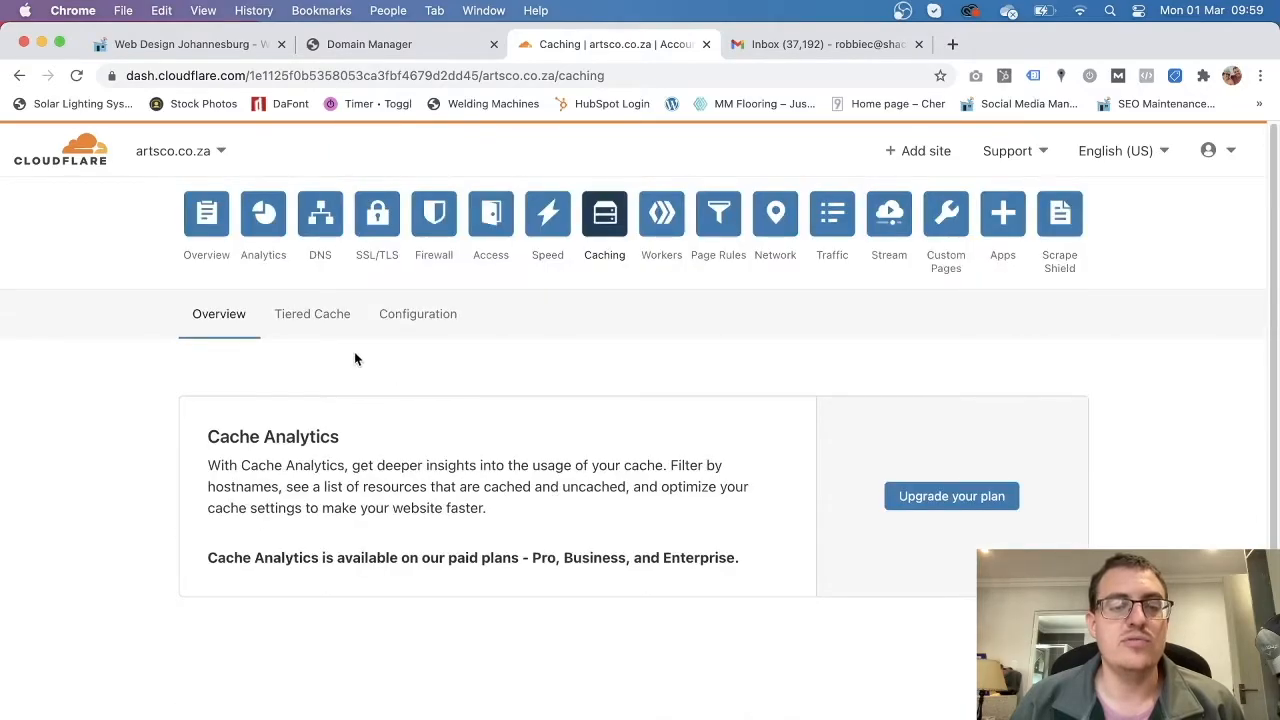
pyautogui.click(320, 320)
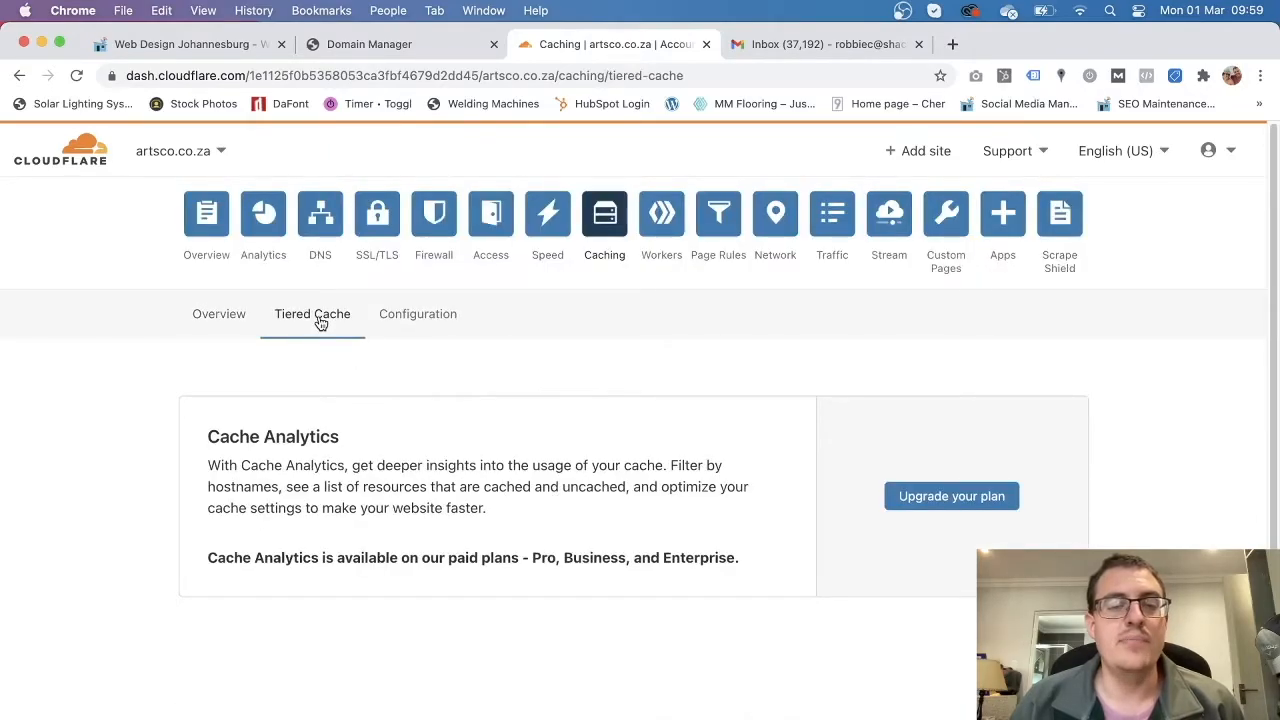
pyautogui.click(406, 324)
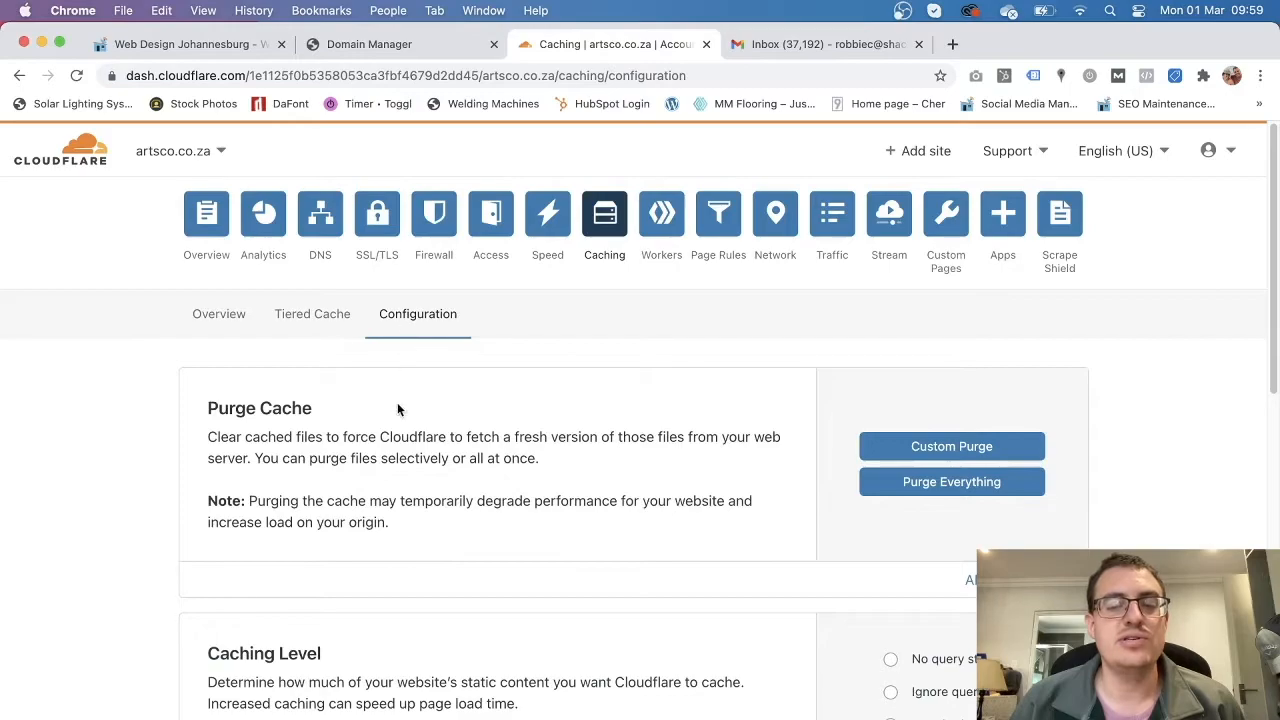
pyautogui.click(330, 326)
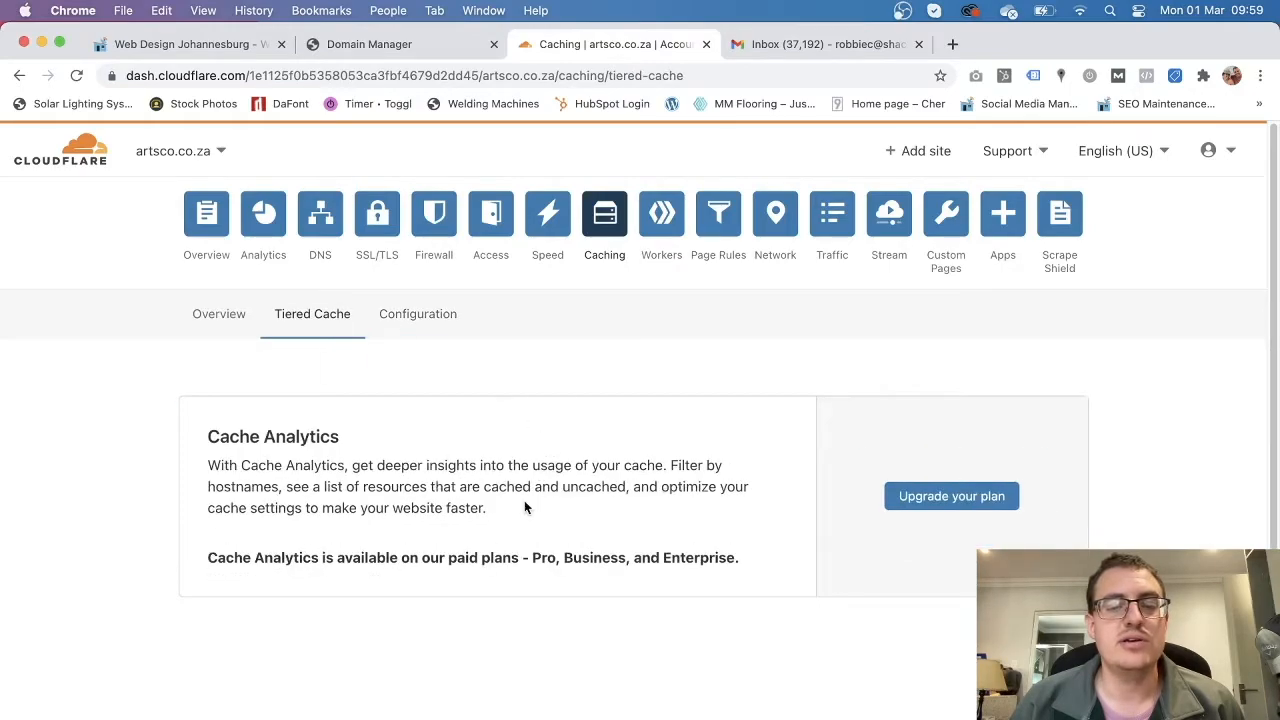
pyautogui.scroll(-3, 523, 505)
pyautogui.scroll(3, 523, 500)
# Review the Caching Configuration options: Purge Cache, Caching Level and Always Online.
pyautogui.click(429, 318)
pyautogui.scroll(-5, 437, 512)
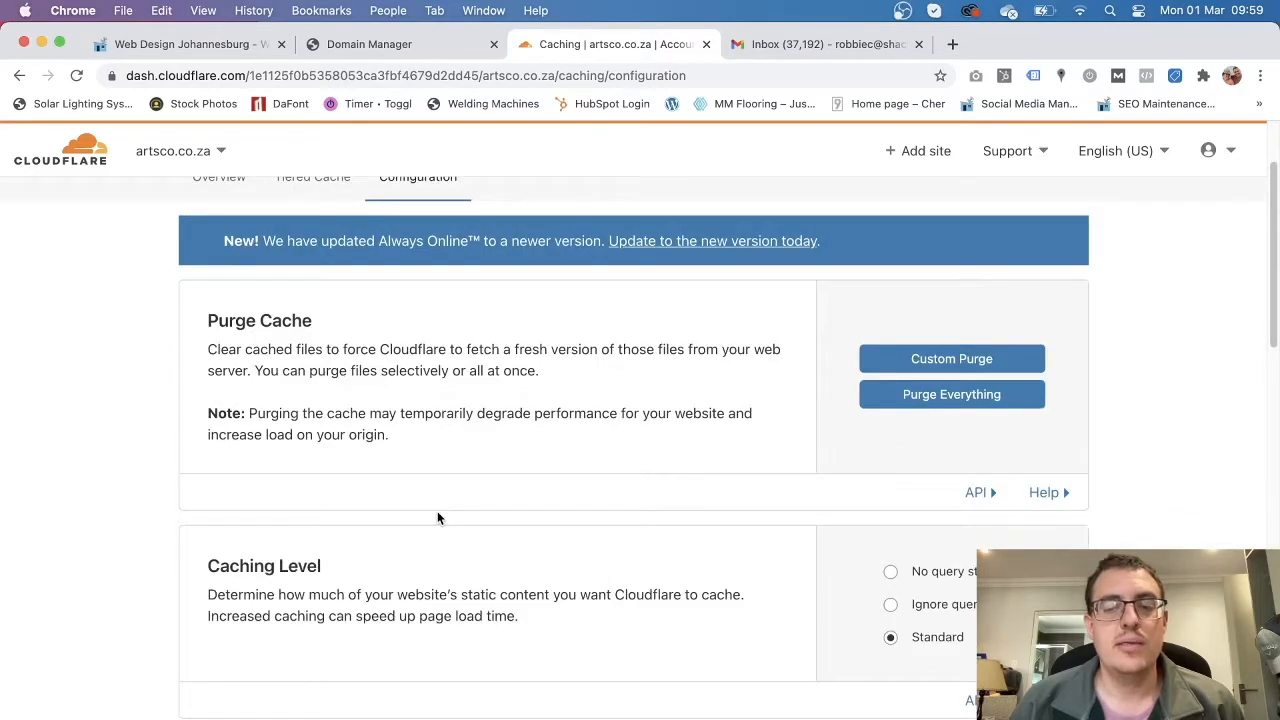
pyautogui.scroll(-1, 436, 510)
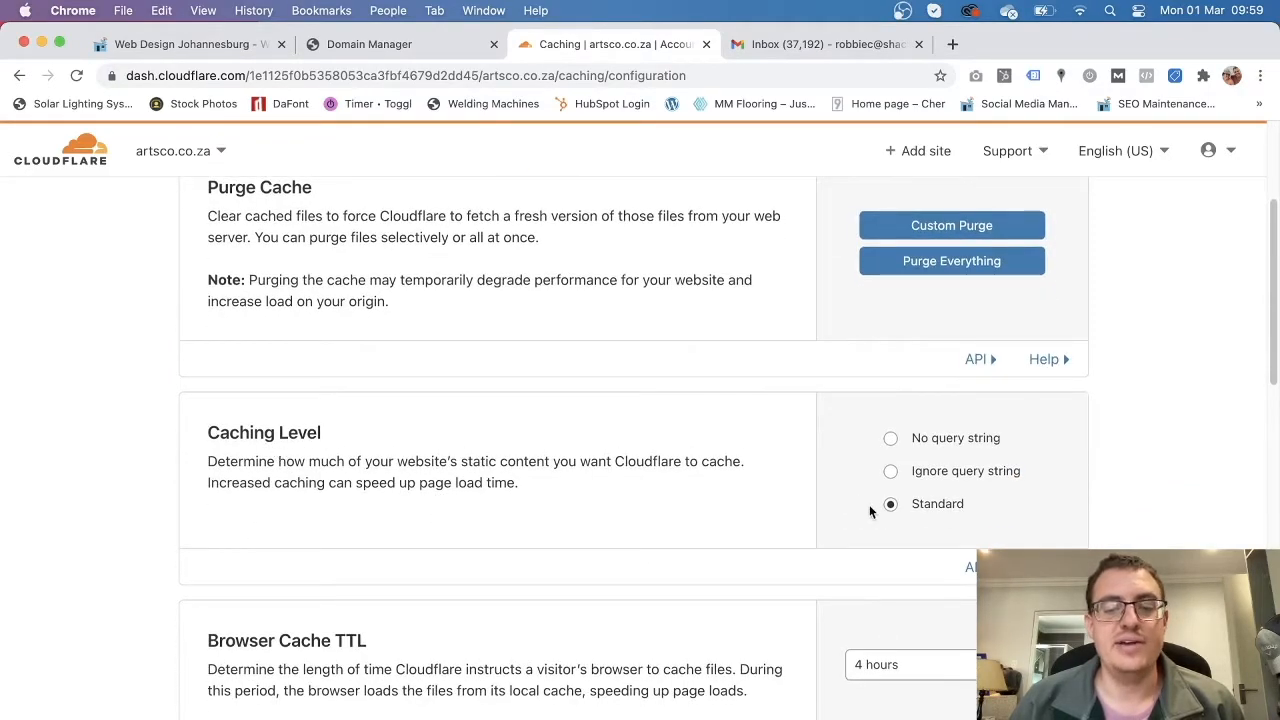
pyautogui.scroll(-7, 616, 552)
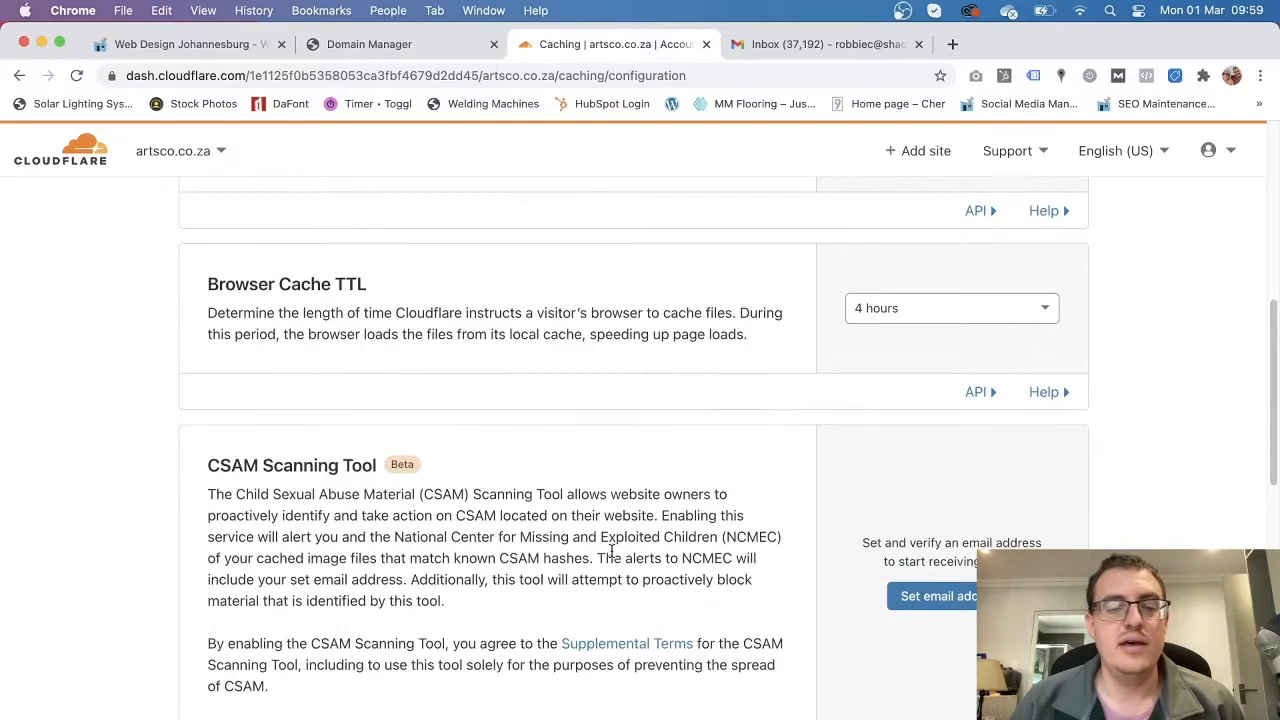
pyautogui.scroll(-9, 612, 552)
pyautogui.scroll(-4, 612, 556)
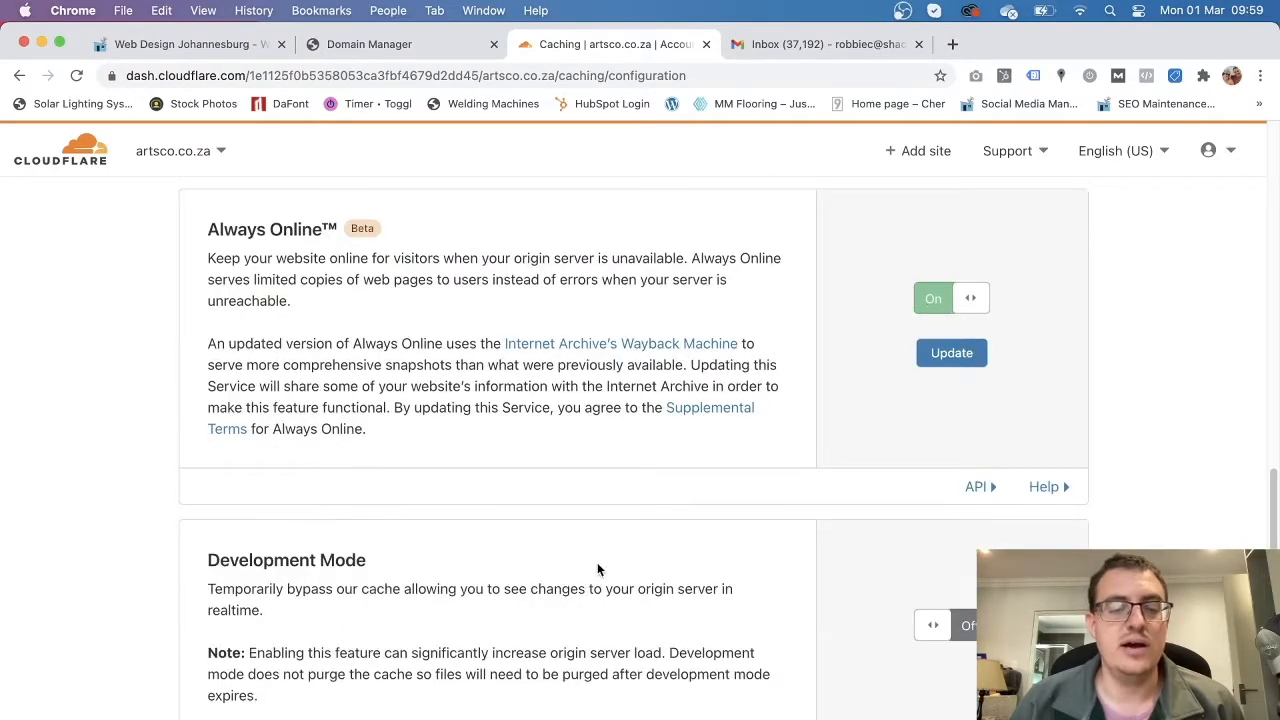
pyautogui.scroll(-3, 598, 568)
pyautogui.scroll(3, 900, 320)
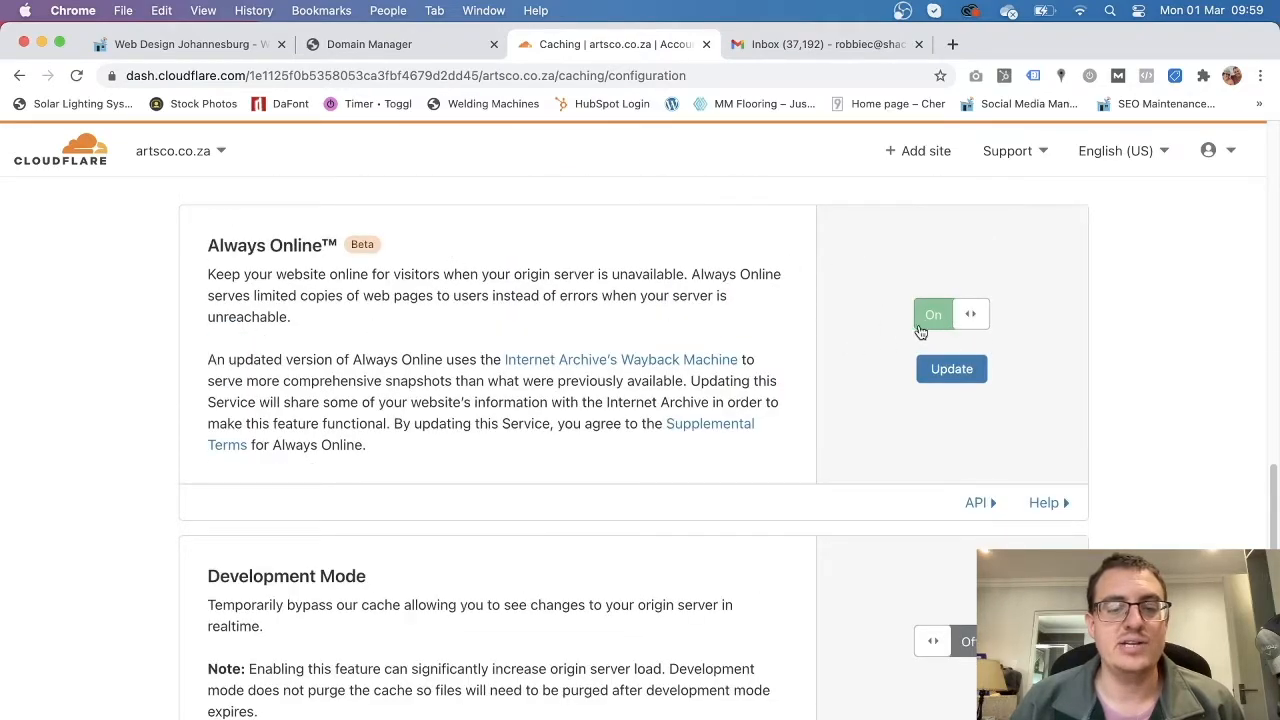
pyautogui.scroll(-3, 708, 410)
pyautogui.scroll(-2, 708, 420)
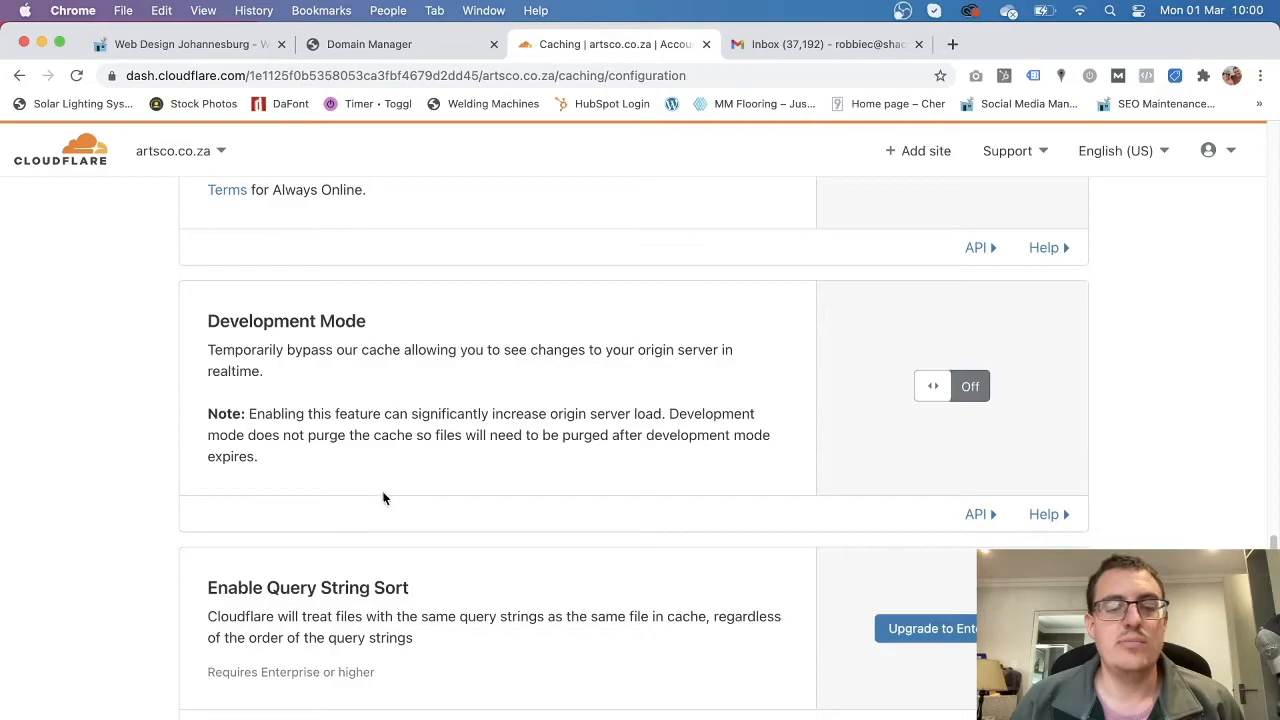
pyautogui.scroll(-3, 385, 492)
pyautogui.scroll(20, 388, 488)
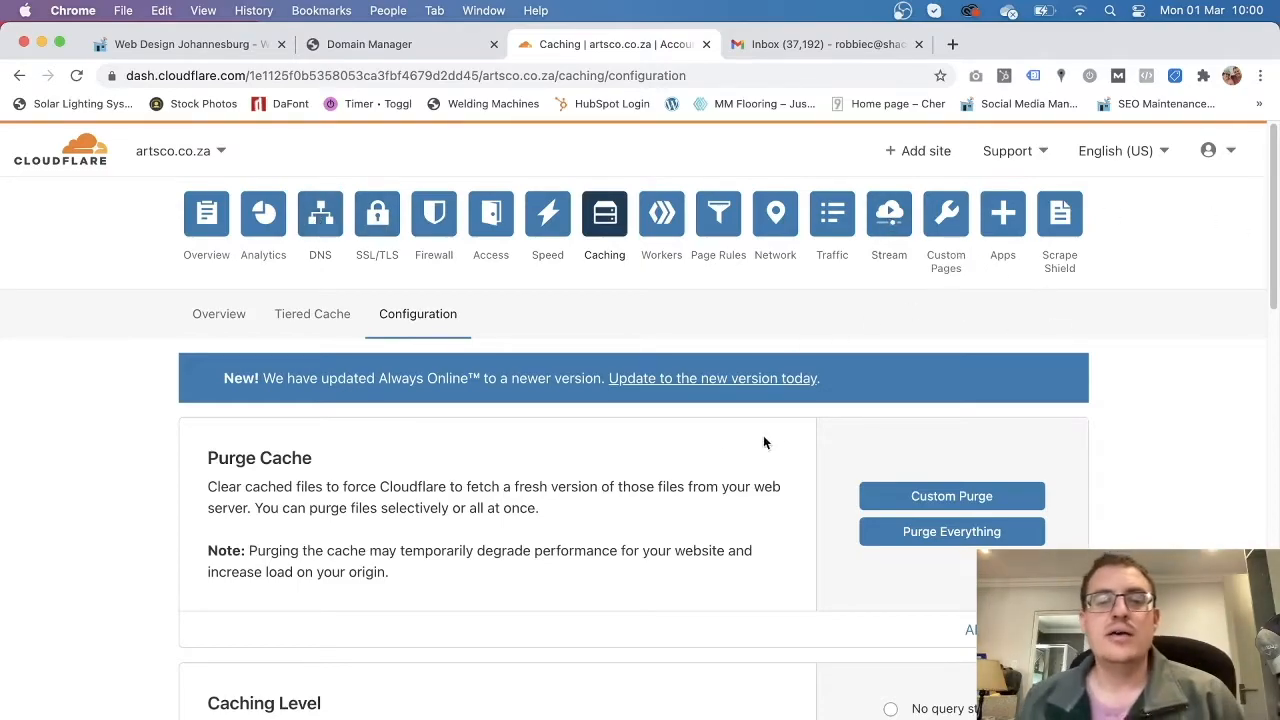
# Return to the artsco.co.za Overview and request a fresh nameserver check.
pyautogui.click(220, 230)
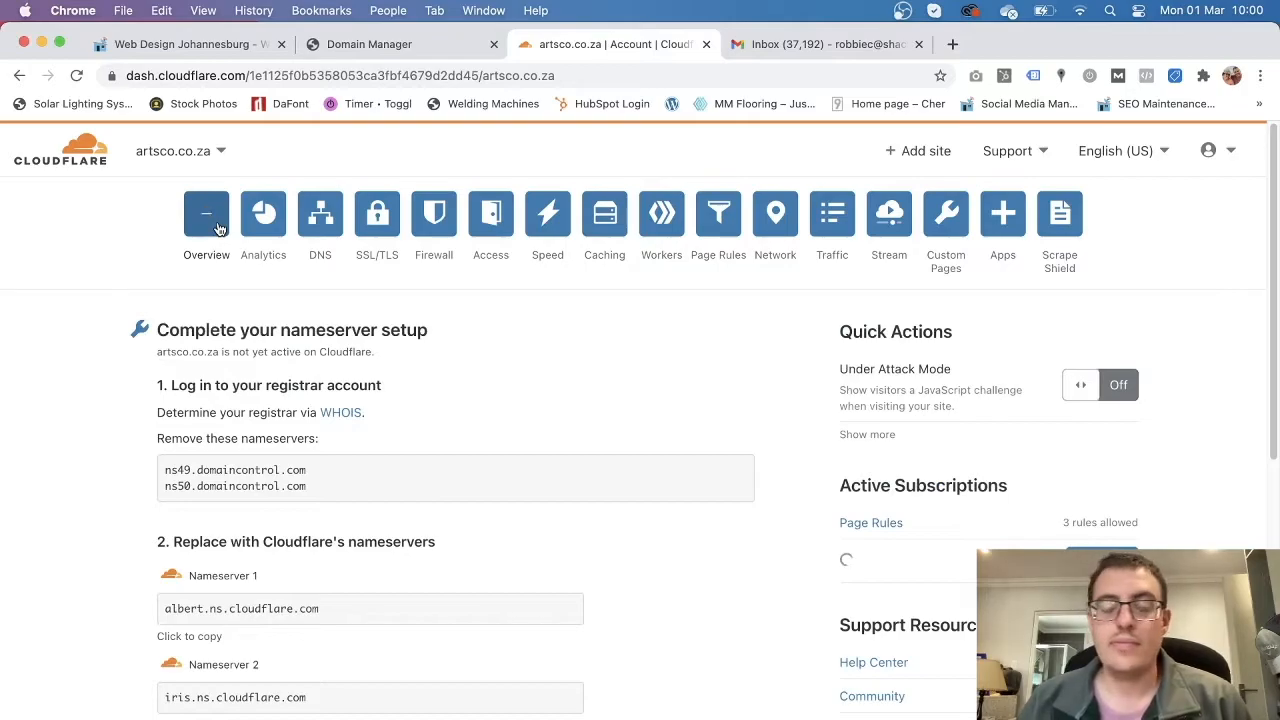
pyautogui.scroll(-5, 145, 458)
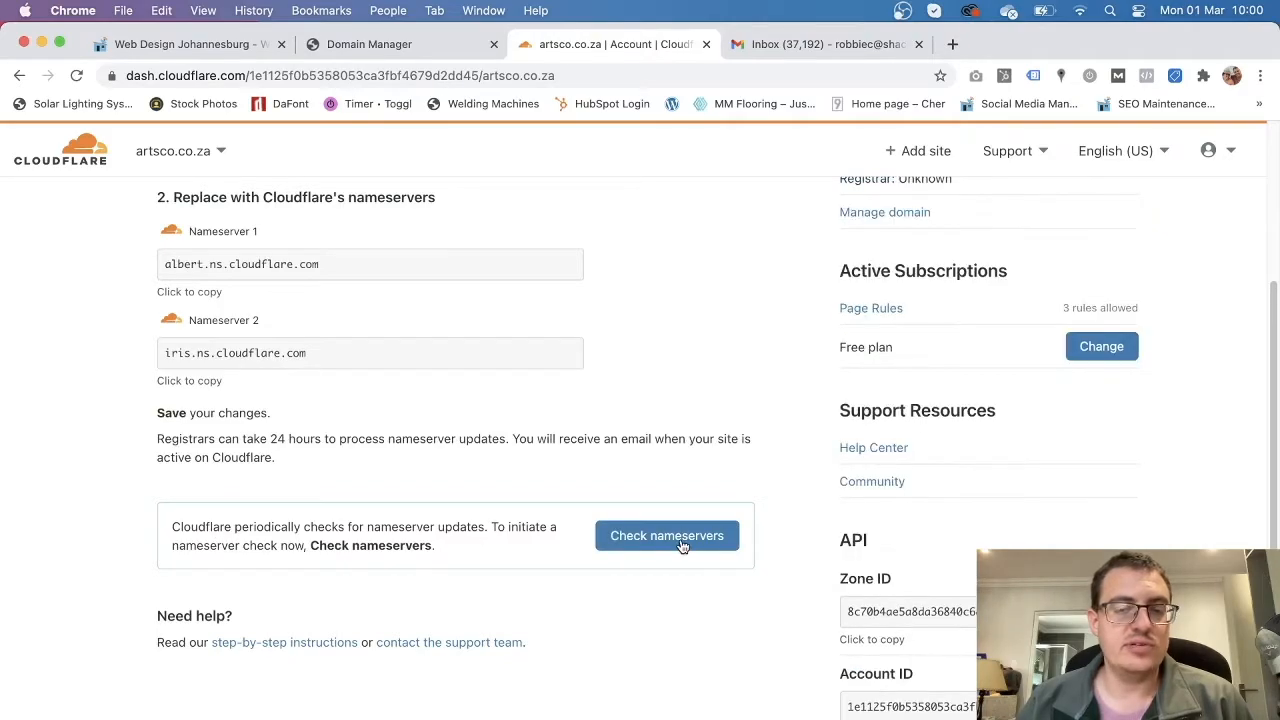
pyautogui.click(375, 44)
pyautogui.click(590, 44)
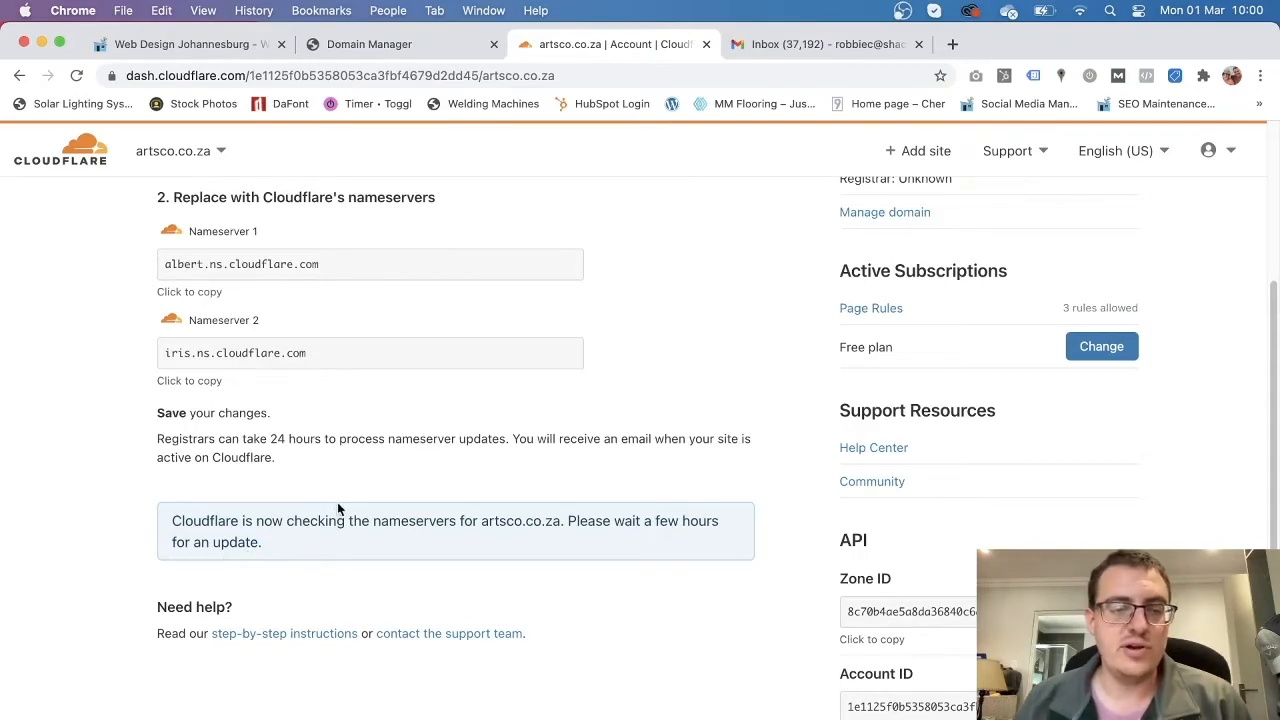
pyautogui.scroll(5, 360, 512)
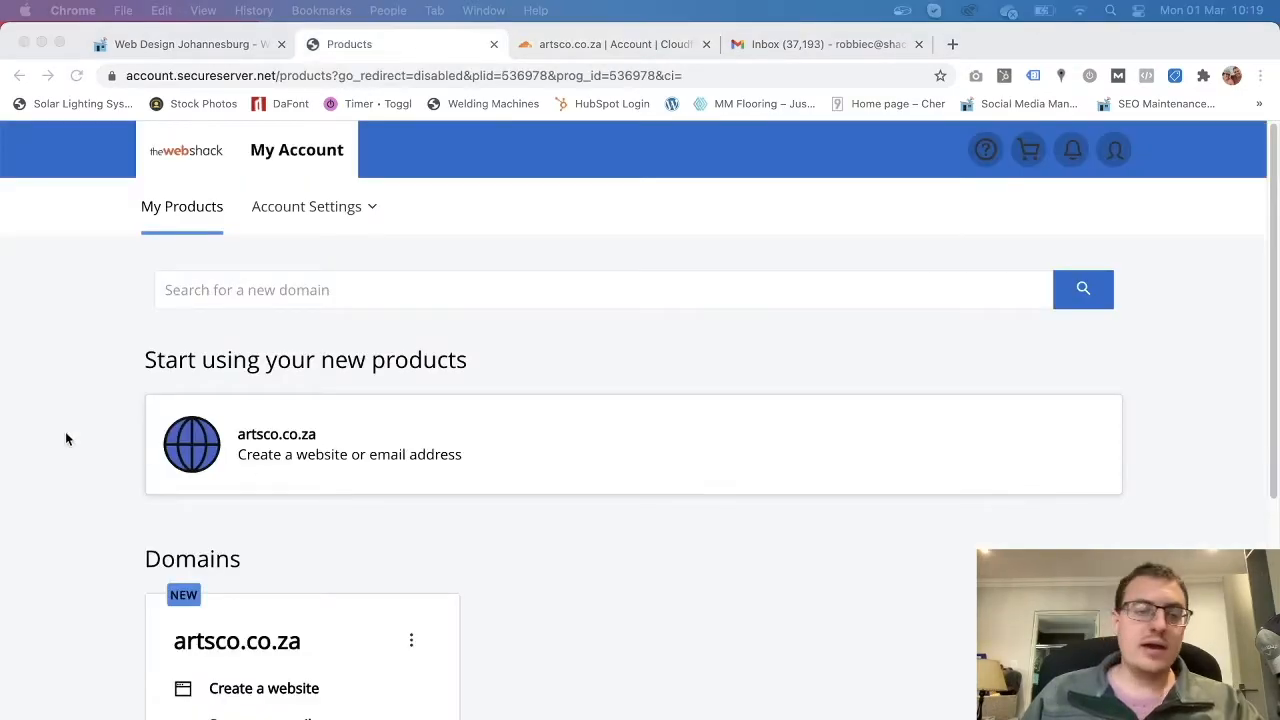
# Open artsco.co.za's DNS settings in The Web Shack Domain Manager.
pyautogui.scroll(-5, 564, 399)
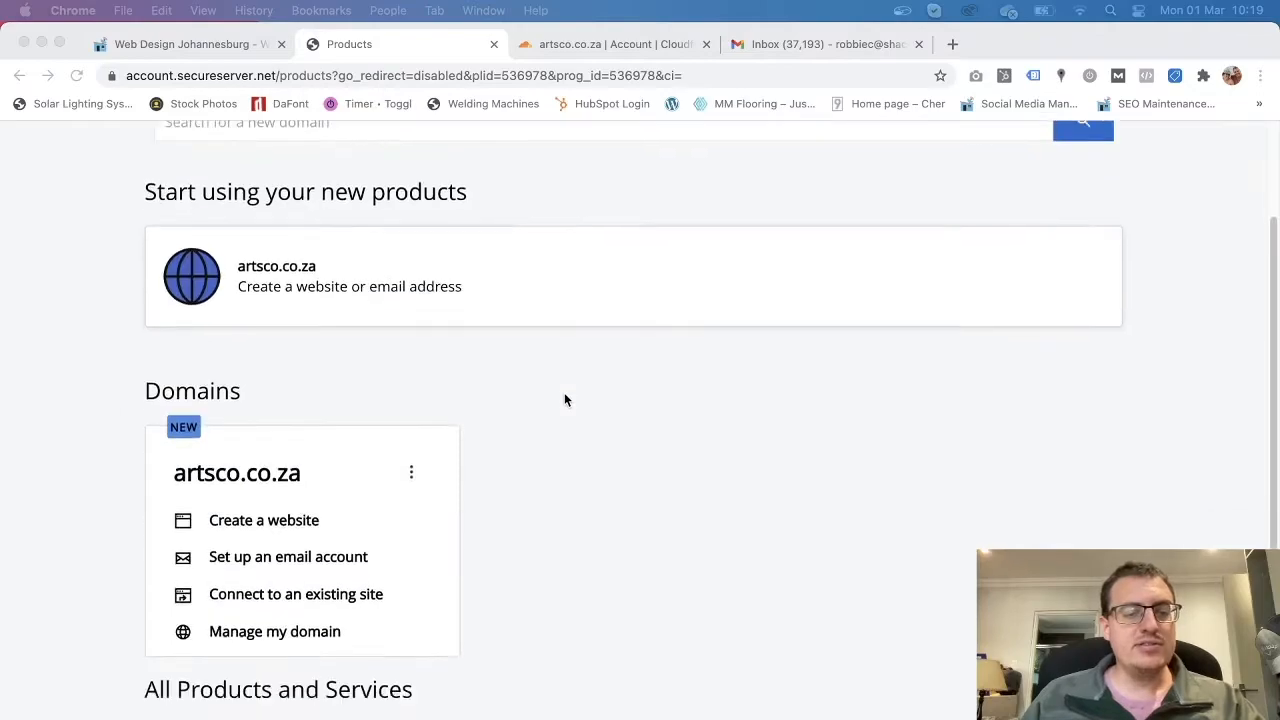
pyautogui.scroll(-3, 563, 383)
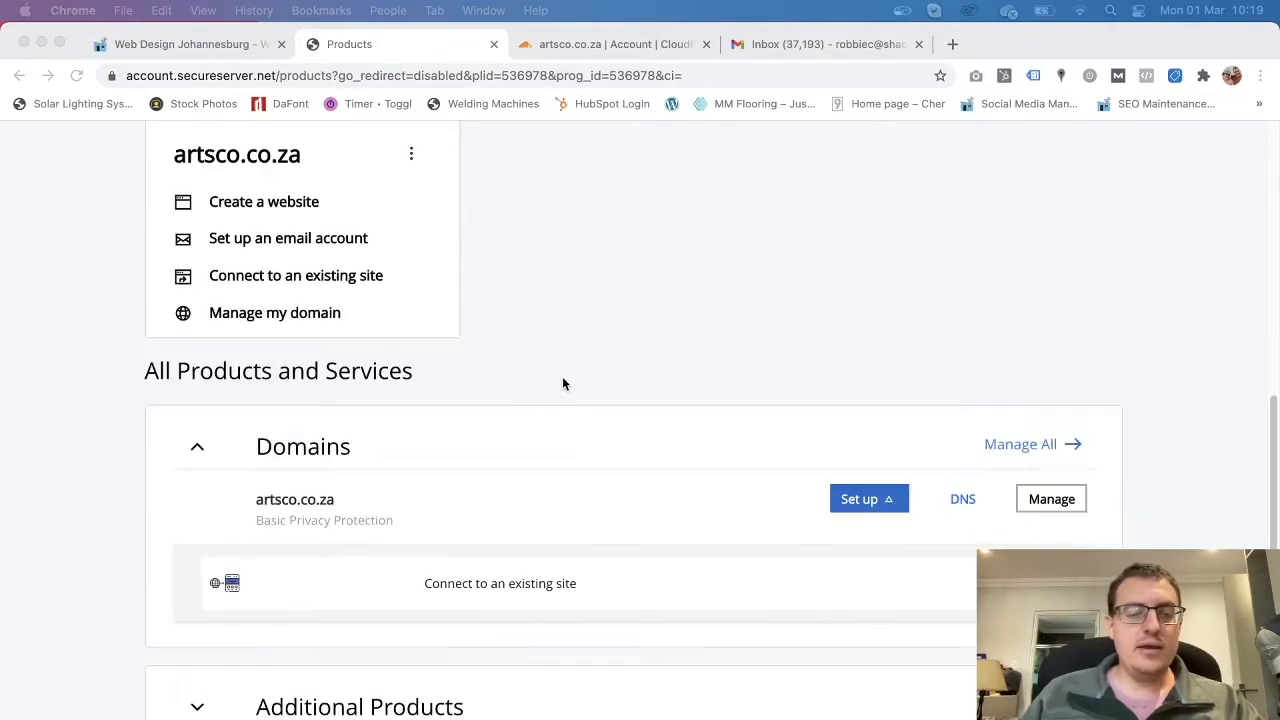
pyautogui.click(966, 506)
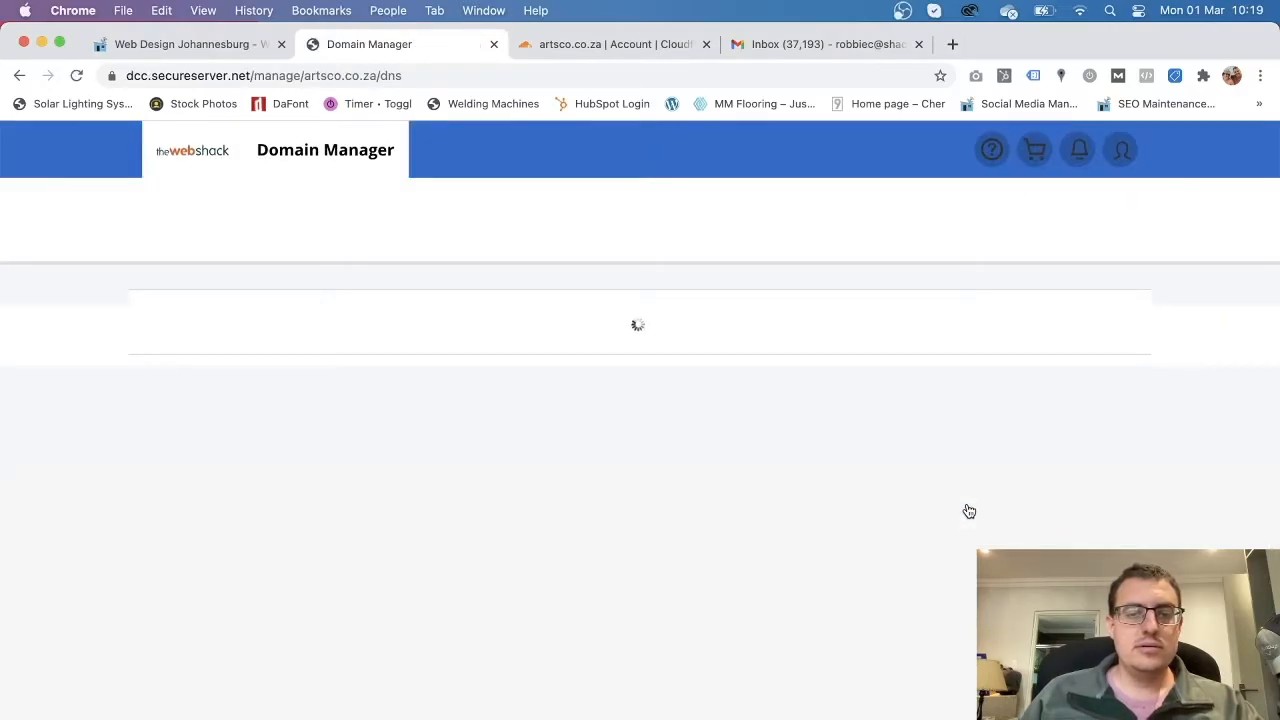
pyautogui.scroll(-9, 94, 526)
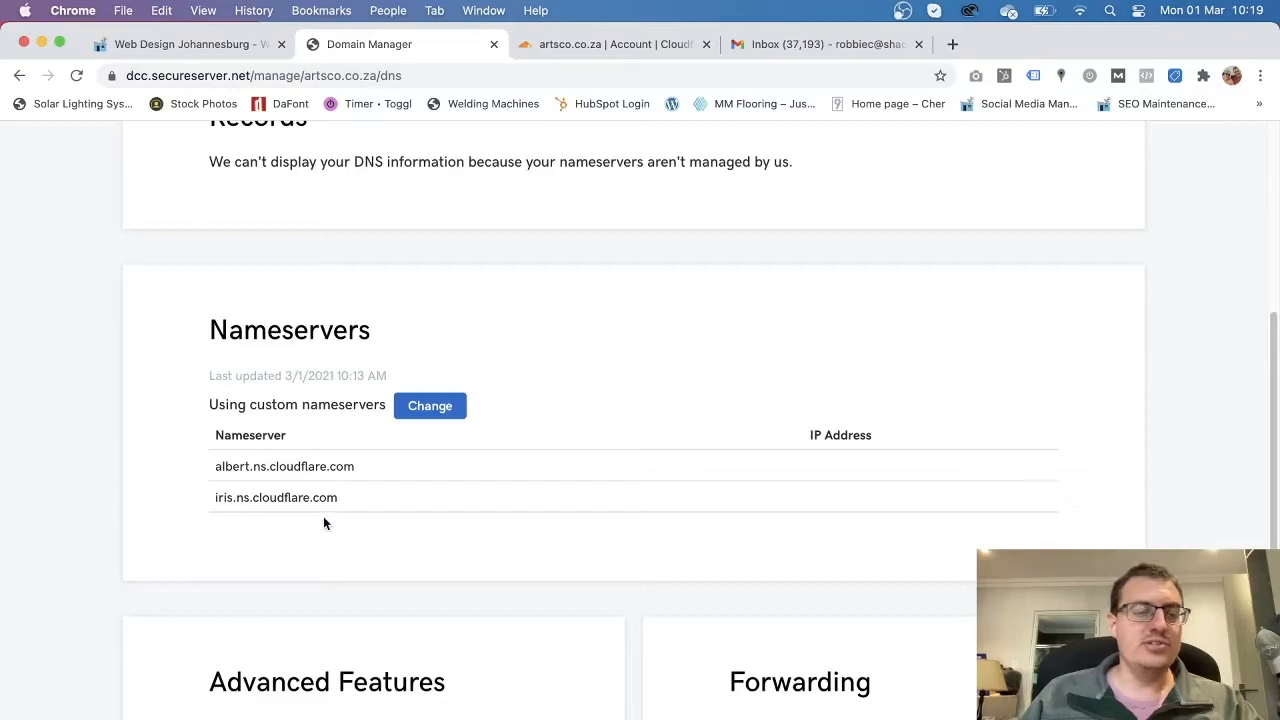
pyautogui.scroll(1, 287, 456)
pyautogui.scroll(5, 246, 487)
pyautogui.scroll(-3, 214, 423)
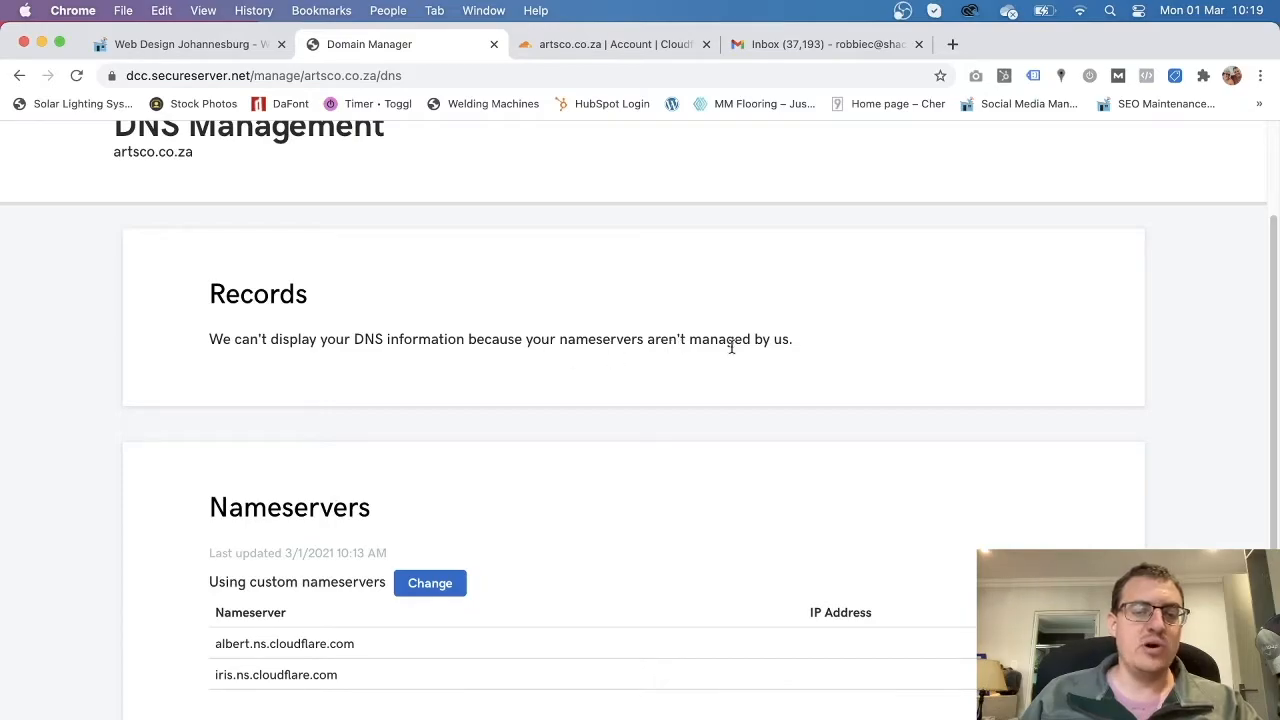
# Confirm the nameservers albert.ns.cloudflare.com and iris.ns.cloudflare.com are set.
pyautogui.click(611, 42)
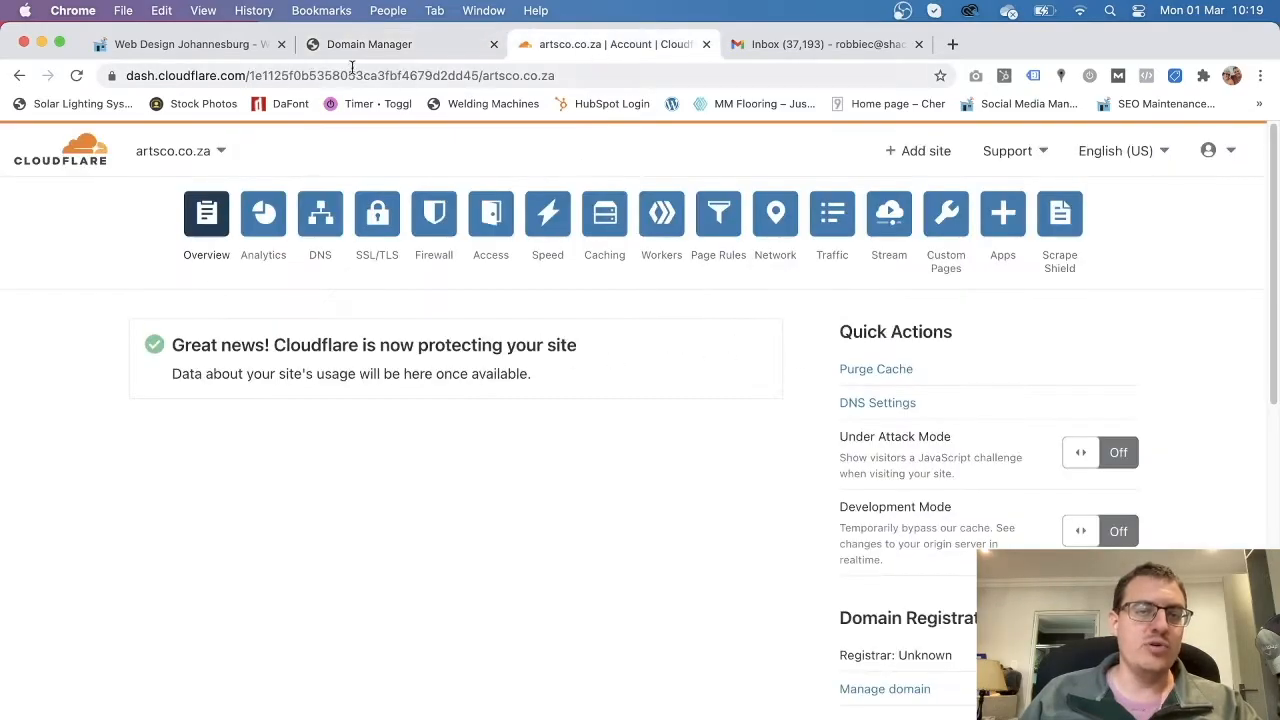
pyautogui.click(375, 45)
pyautogui.scroll(-2, 340, 652)
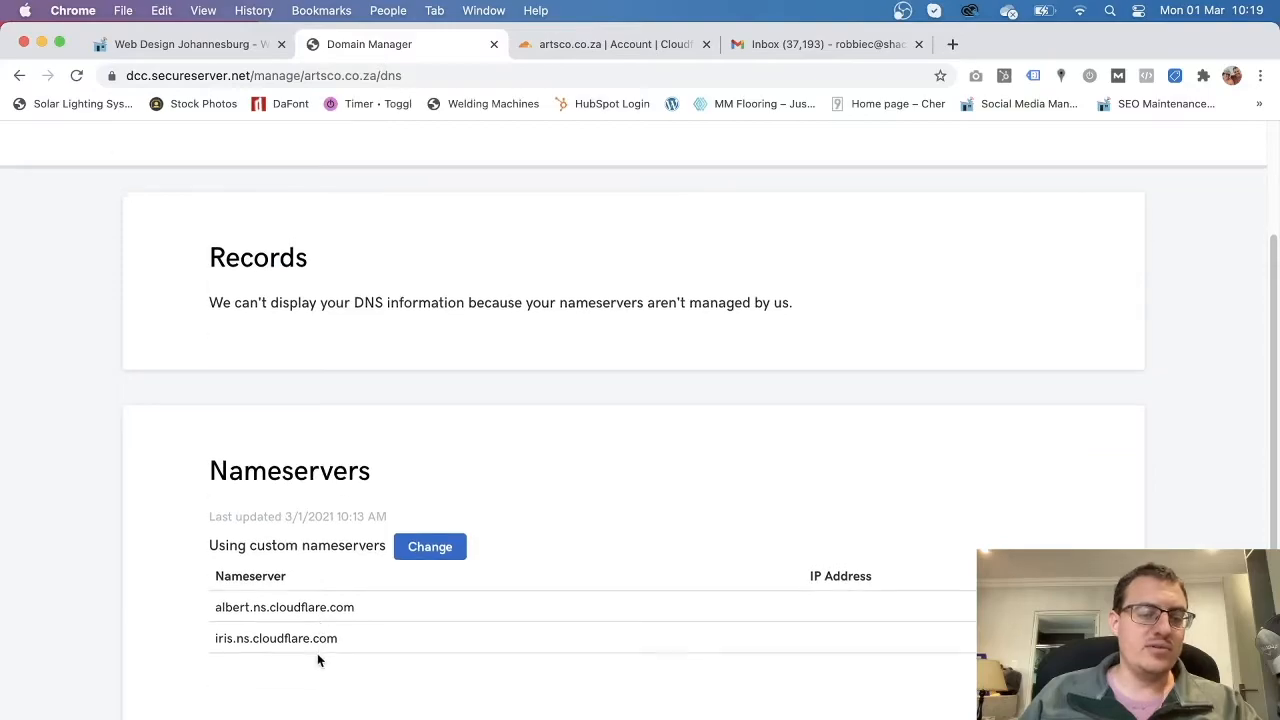
pyautogui.moveTo(362, 655); pyautogui.dragTo(208, 601)
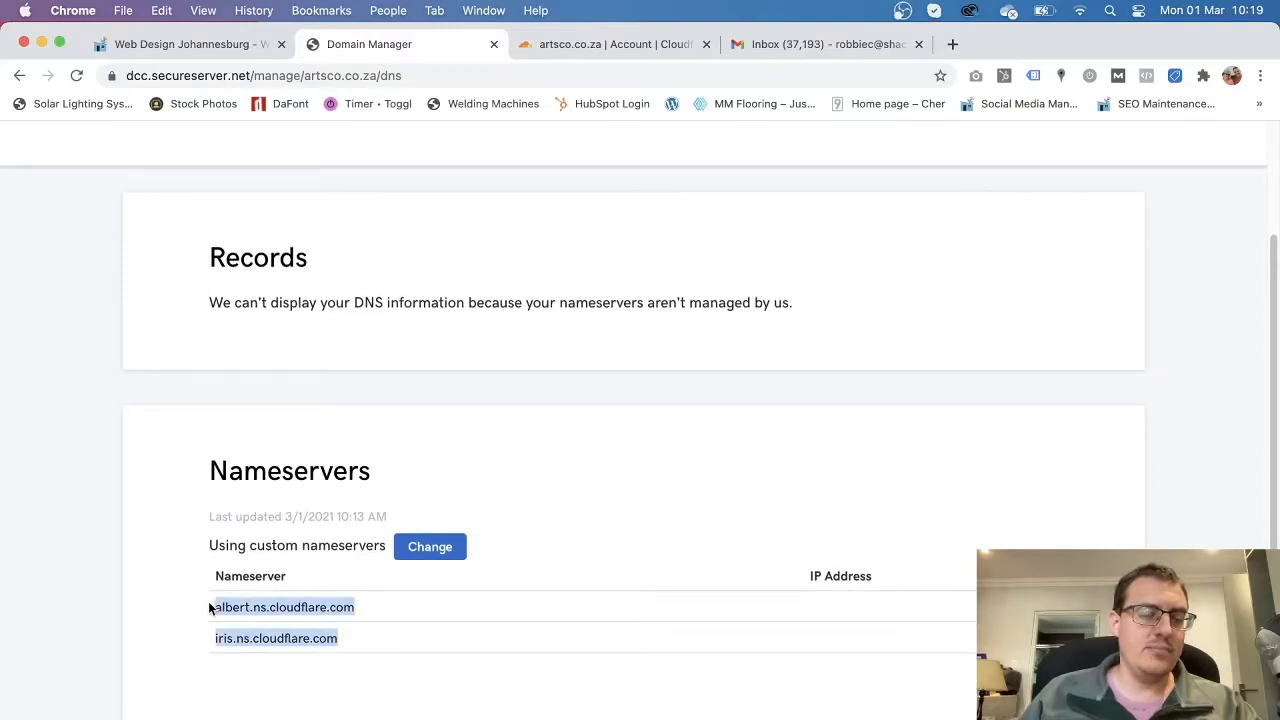
pyautogui.click(381, 640)
pyautogui.scroll(3, 380, 640)
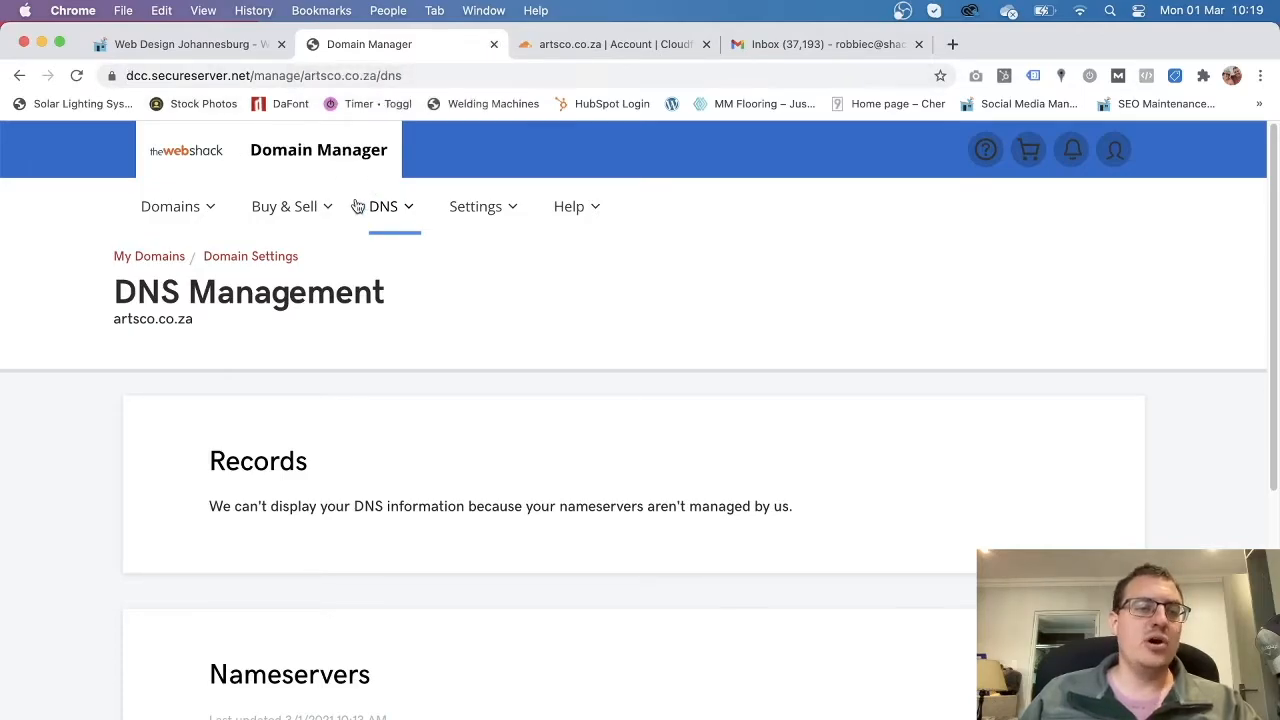
# Double-check the domain artsco.co.za, then close the Domain Manager tab to return to Cloudflare.
pyautogui.click(184, 45)
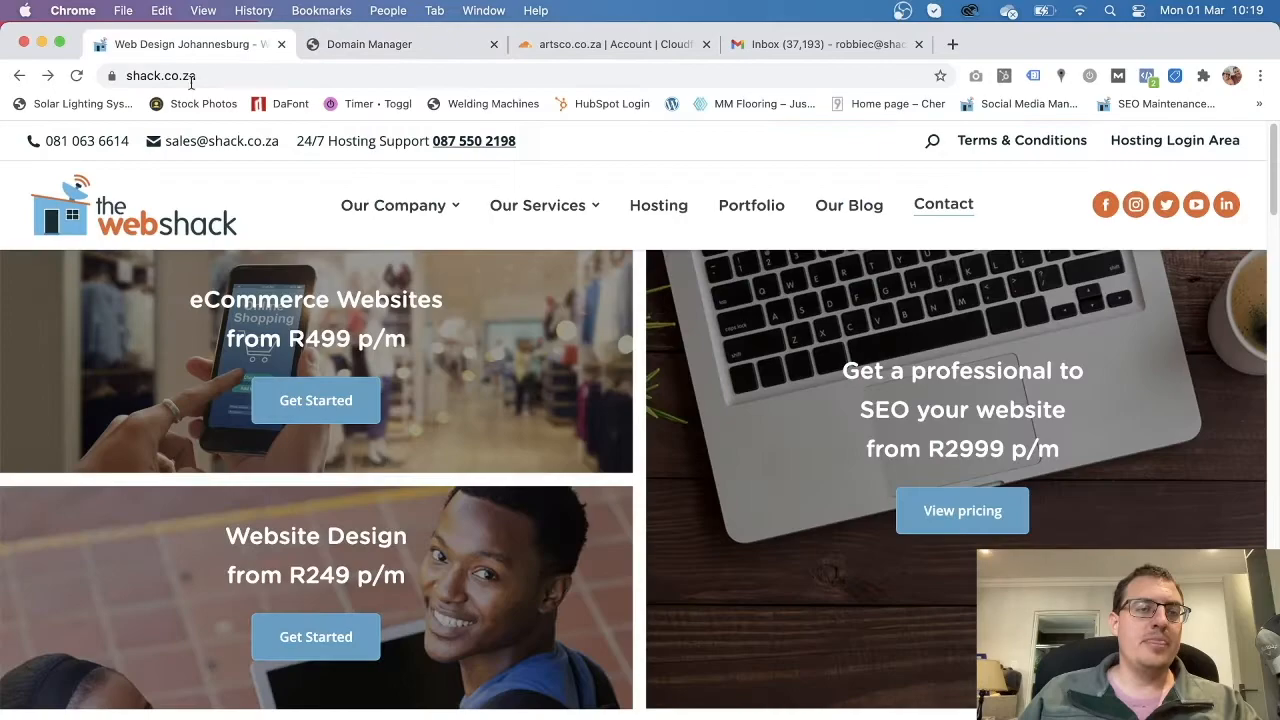
pyautogui.moveTo(553, 191)
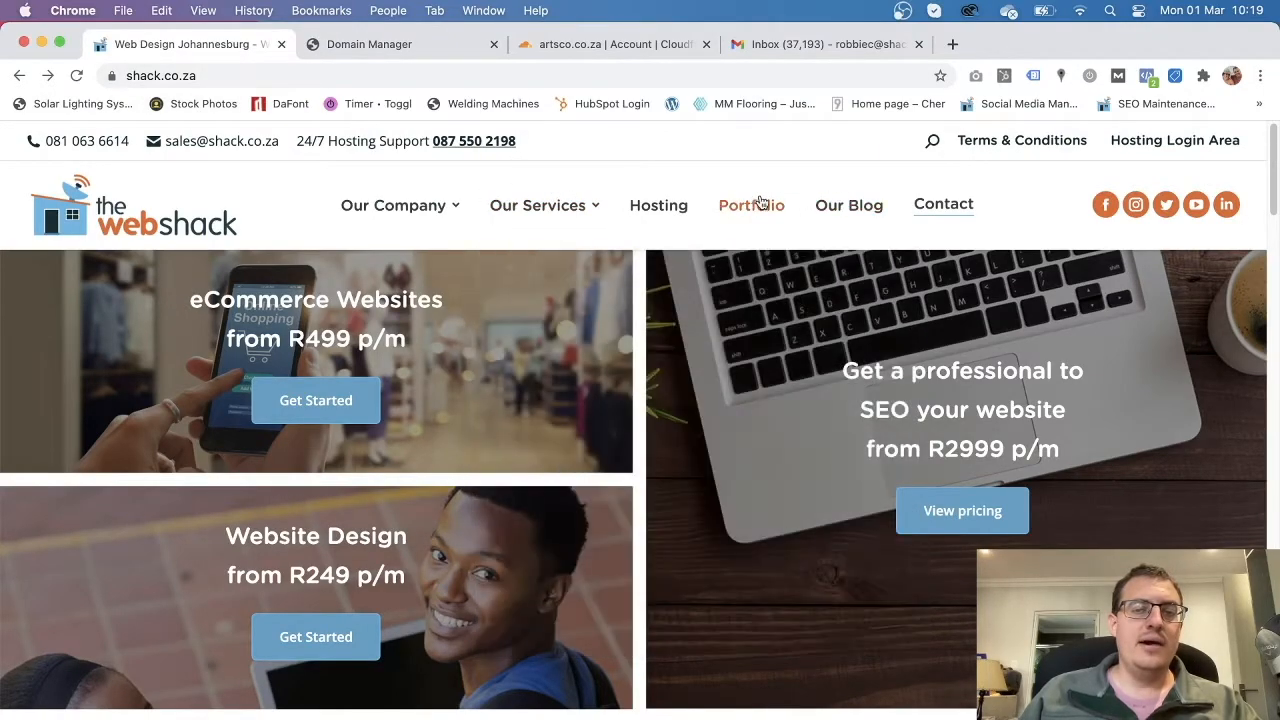
pyautogui.click(366, 44)
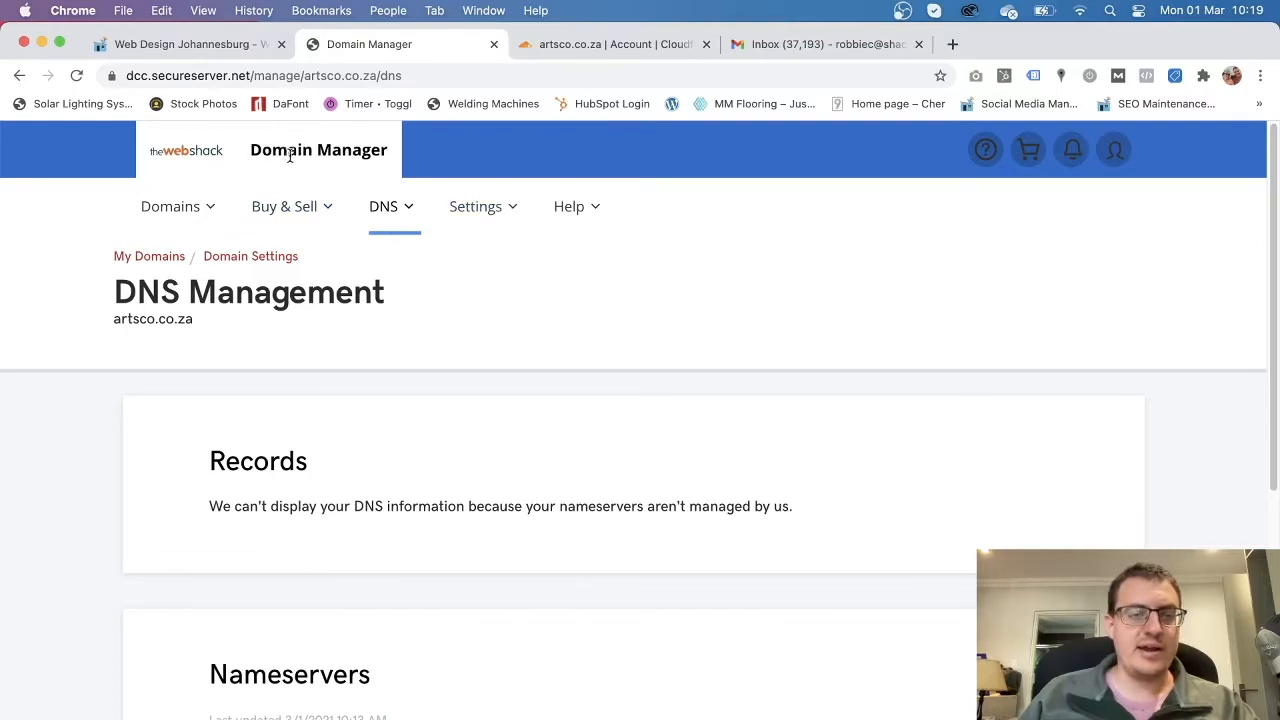
pyautogui.moveTo(195, 319); pyautogui.dragTo(114, 319)
pyautogui.click(251, 330)
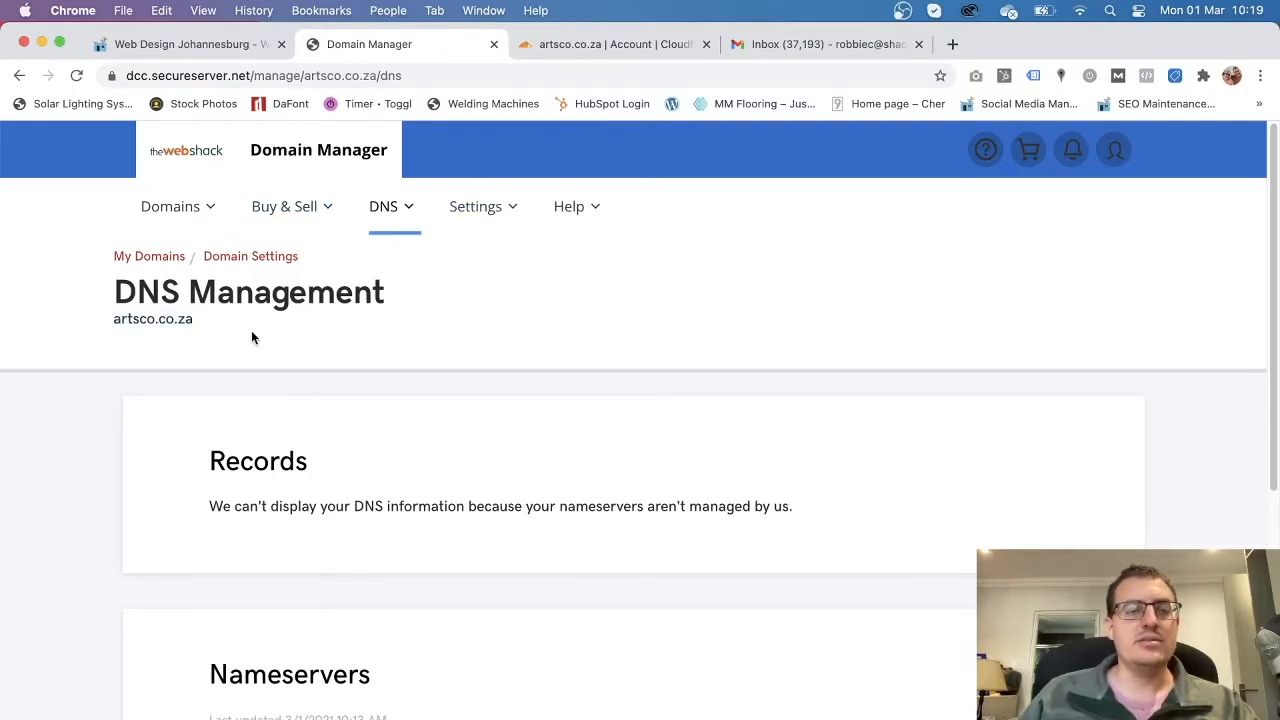
pyautogui.click(493, 45)
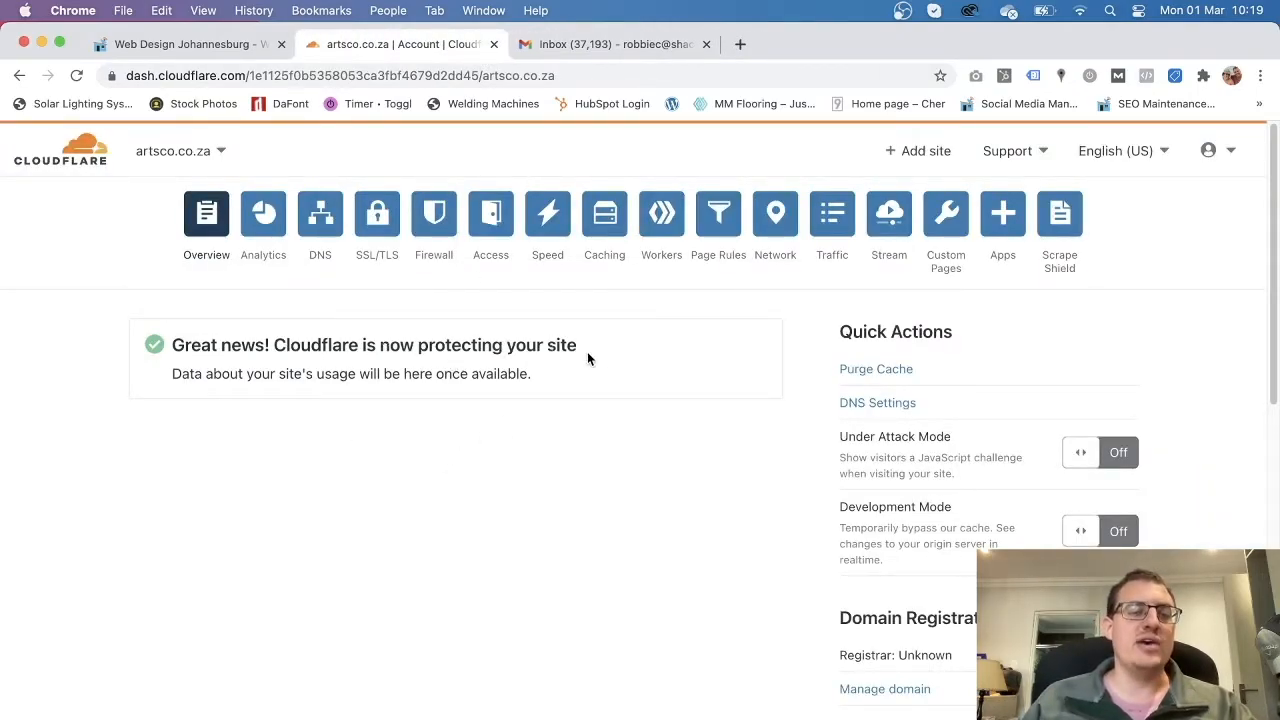
pyautogui.scroll(-10, 457, 555)
pyautogui.scroll(10, 450, 545)
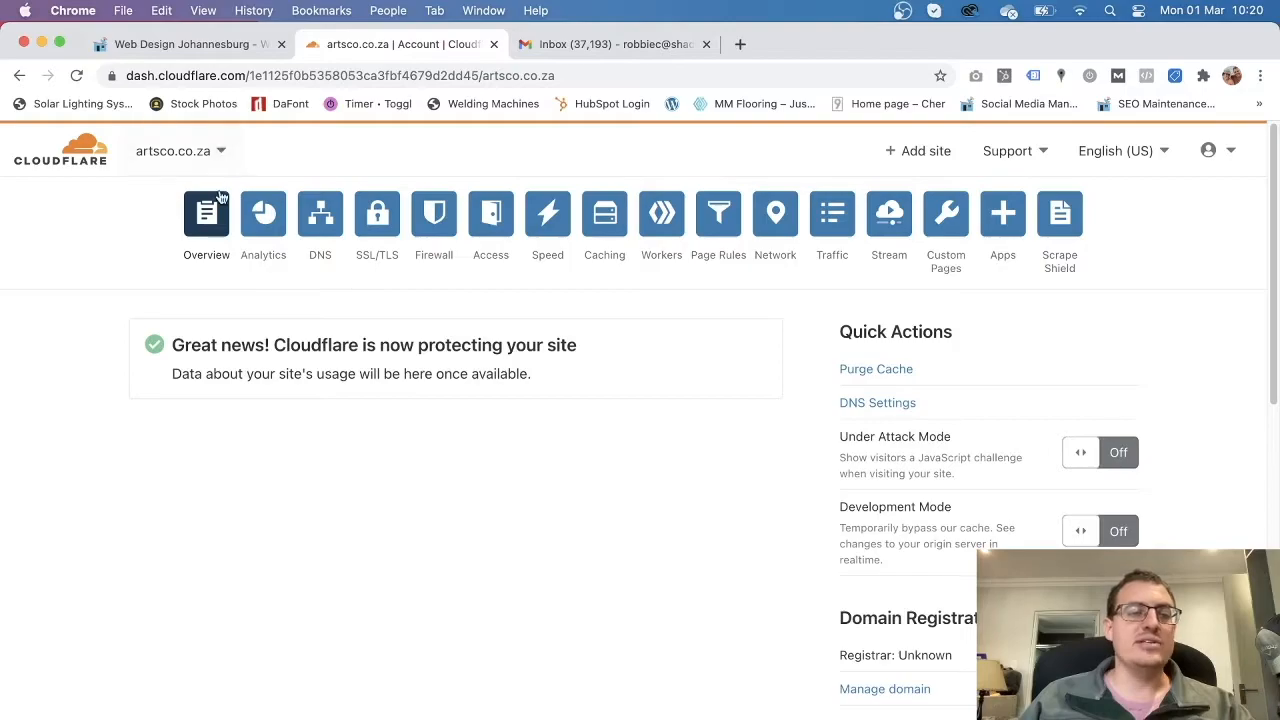
pyautogui.click(221, 153)
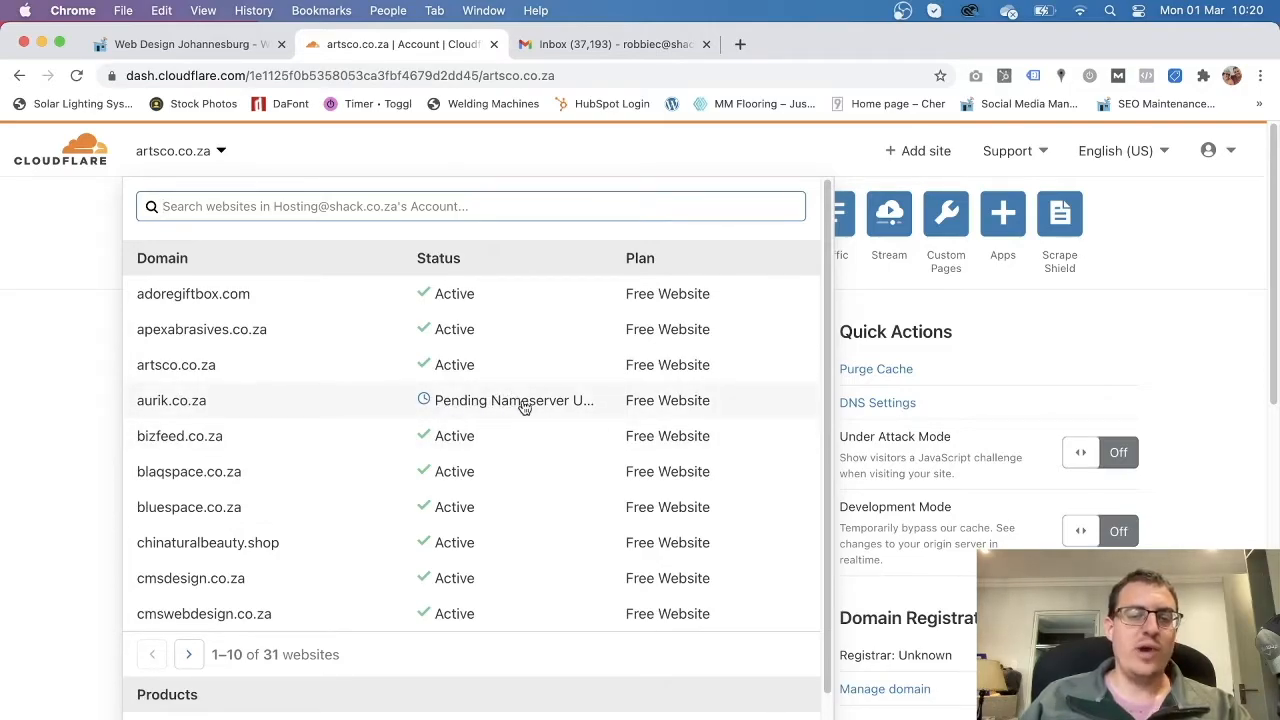
pyautogui.click(52, 366)
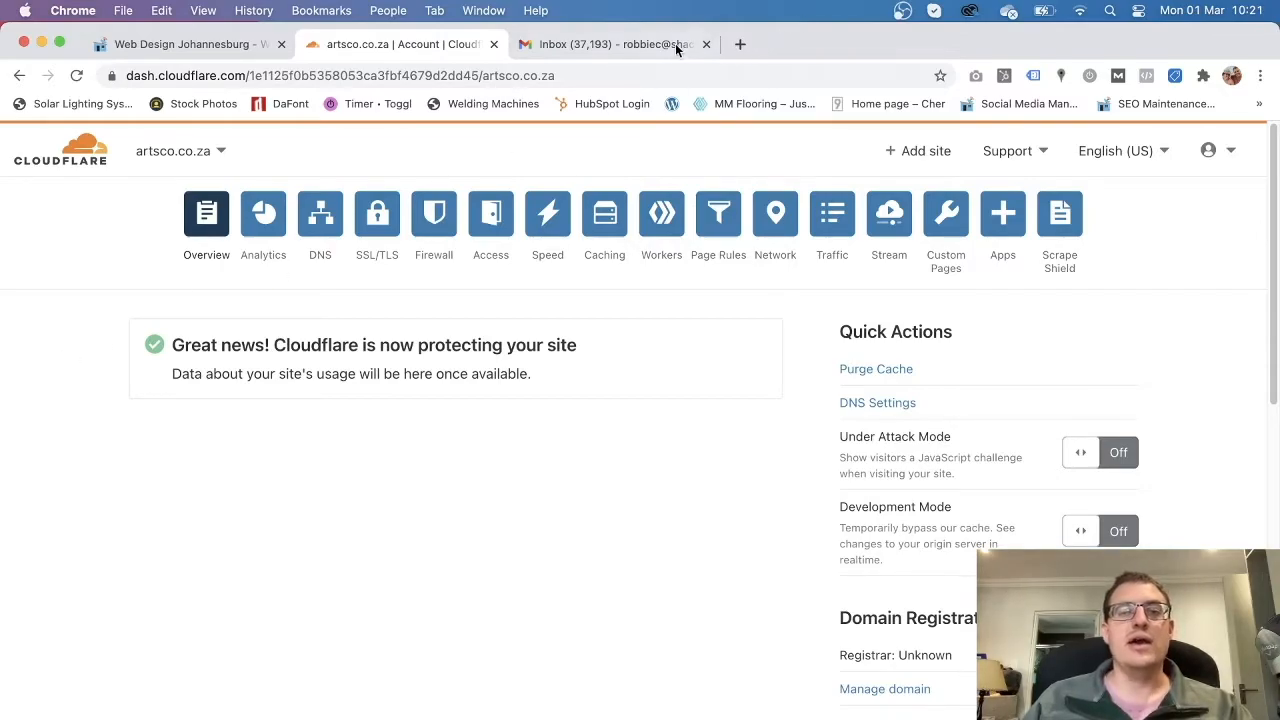
# Search Google for 'zoho mail' in a new tab and open the Email Hosting | Zoho Mail result.
pyautogui.click(738, 45)
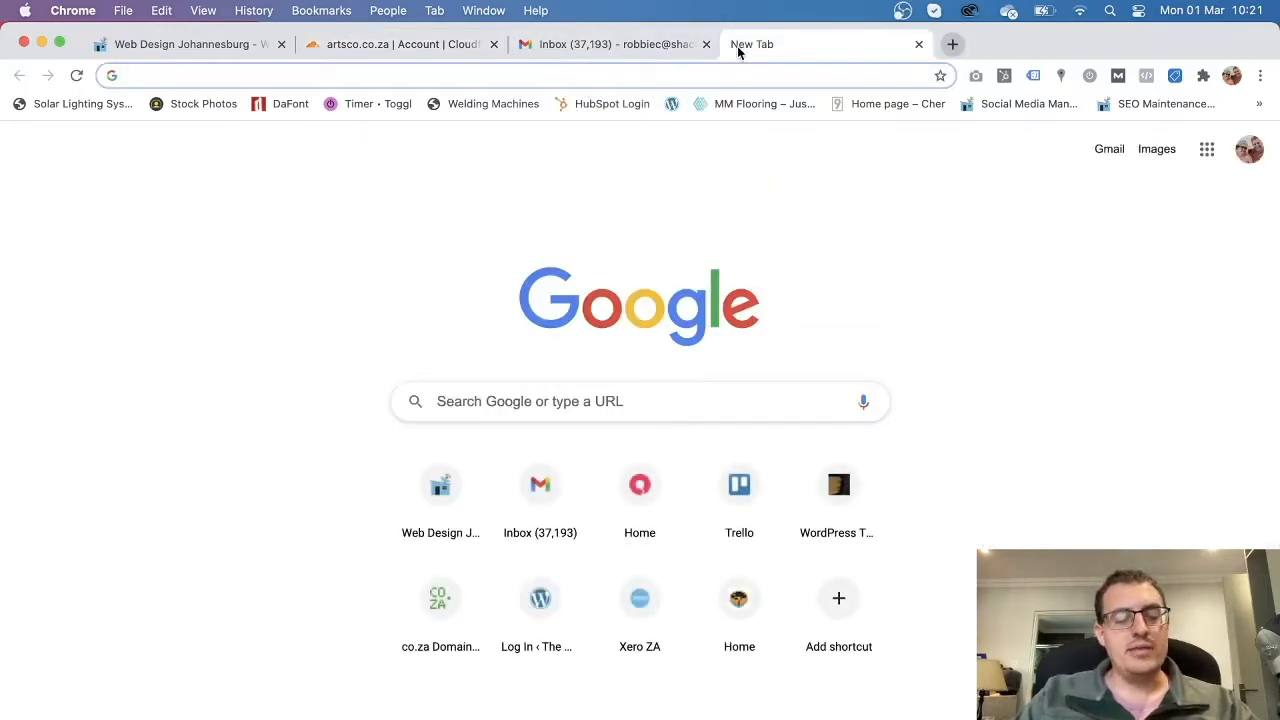
pyautogui.write('zoho')
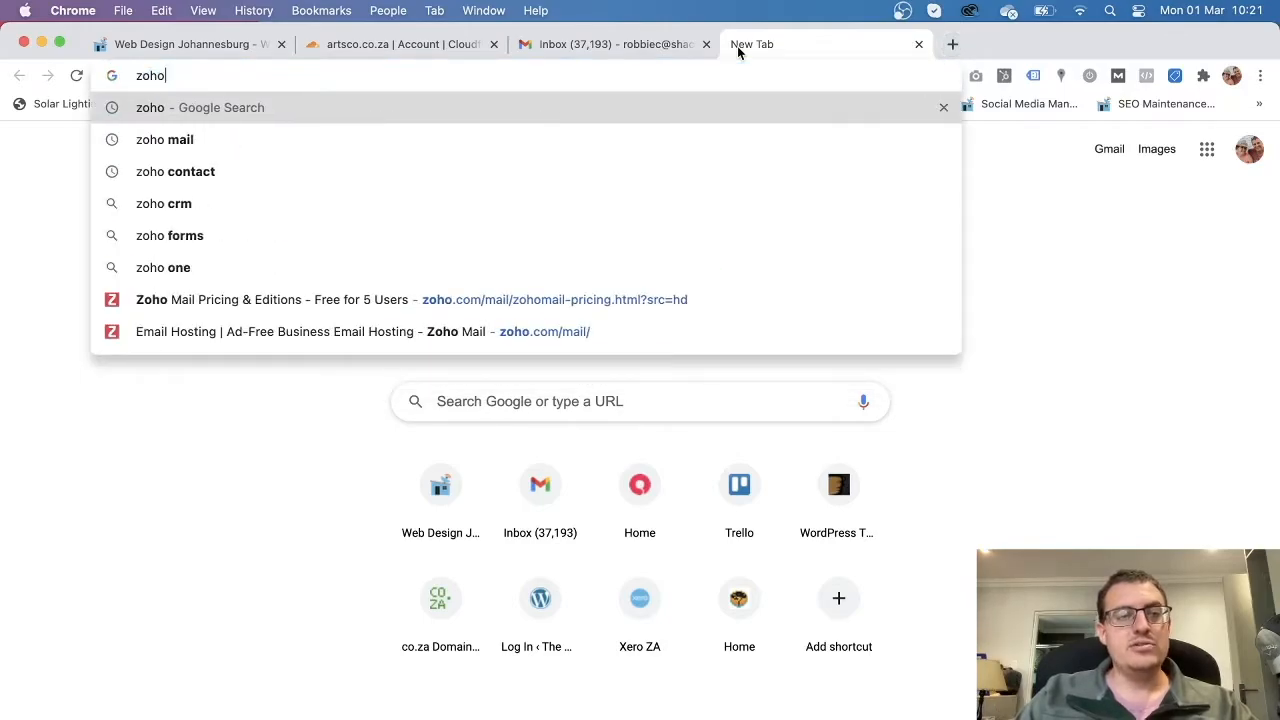
pyautogui.write(' mail')
pyautogui.press('Return')
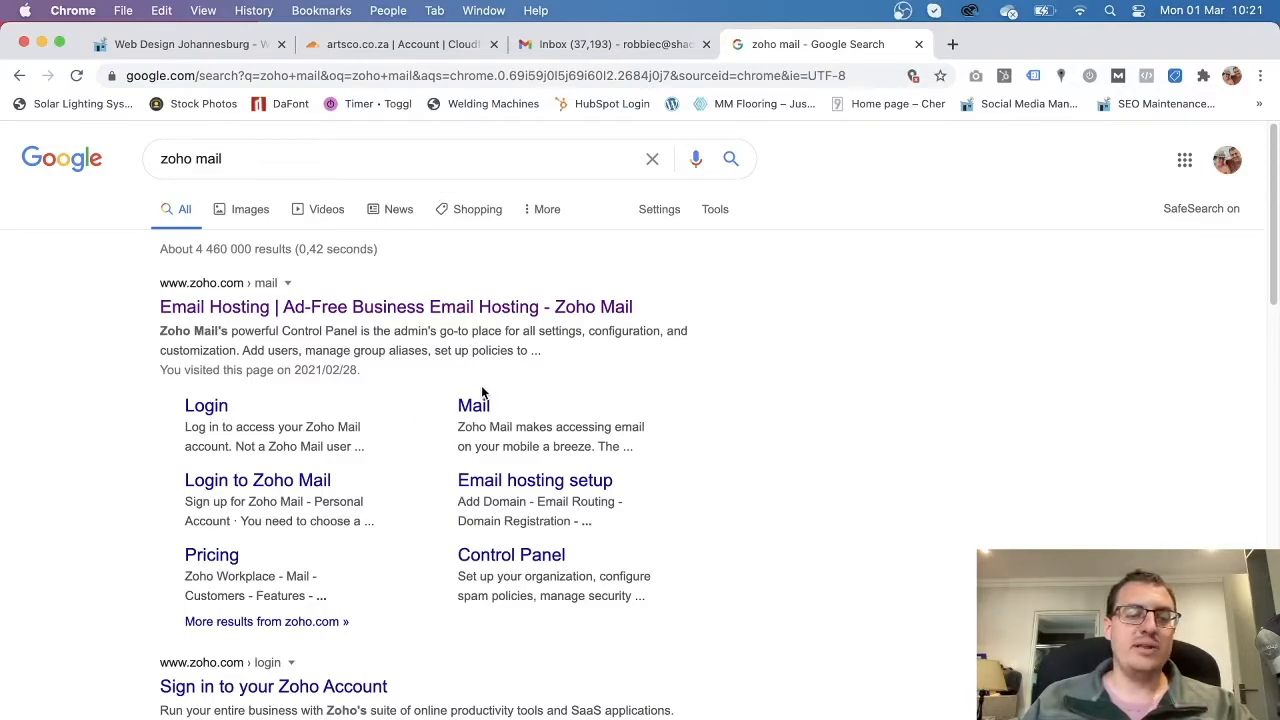
pyautogui.click(384, 316)
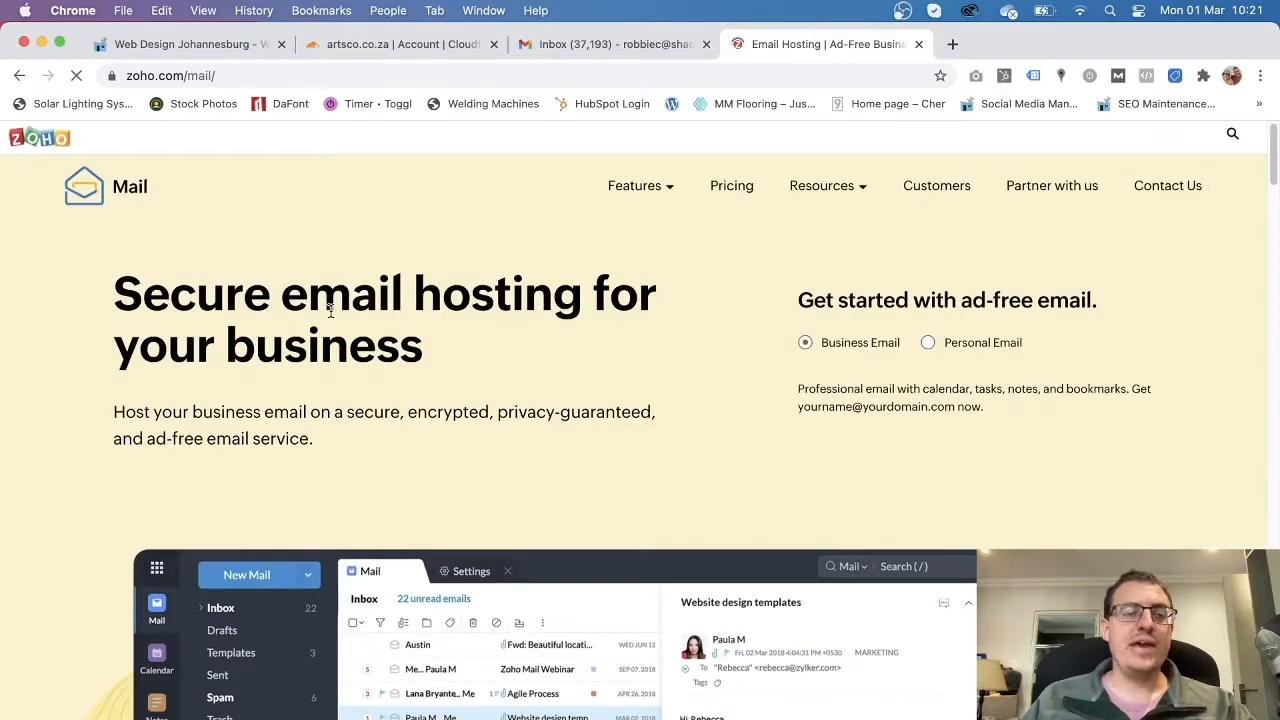
pyautogui.click(148, 78)
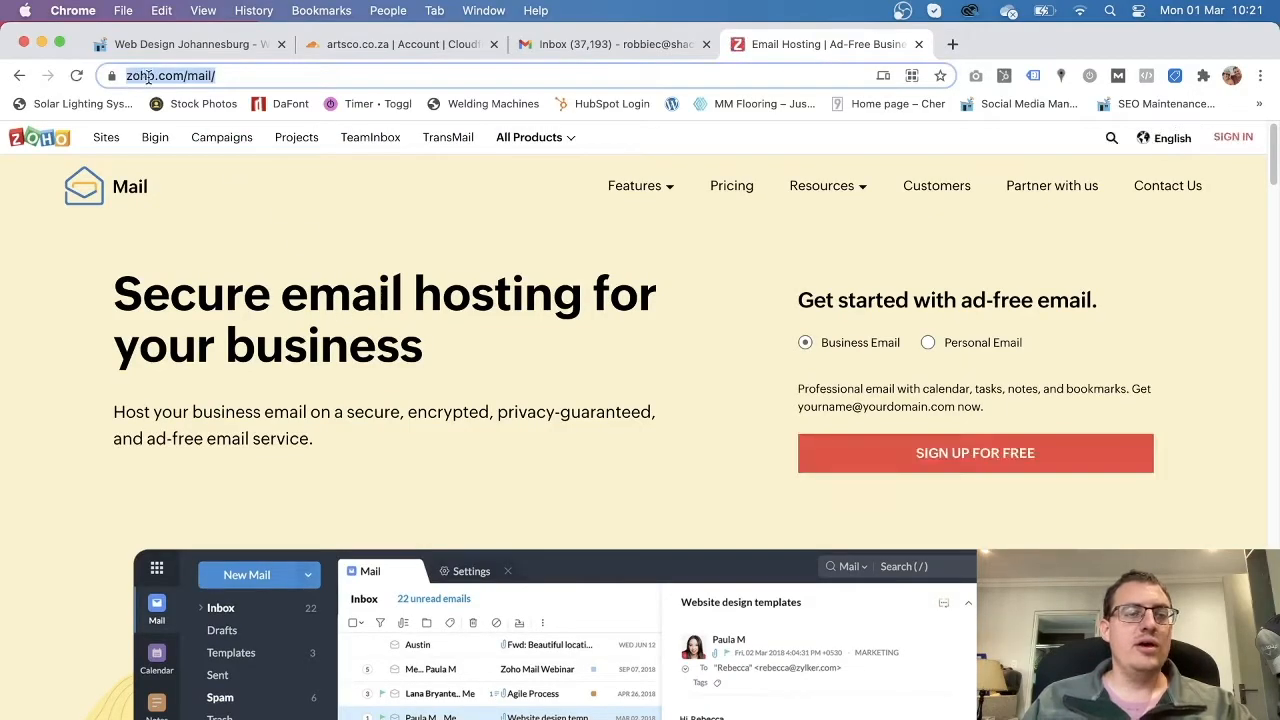
# Open Zoho Mail pricing and toggle prices to USD, then back to ZAR.
pyautogui.click(389, 234)
pyautogui.click(732, 190)
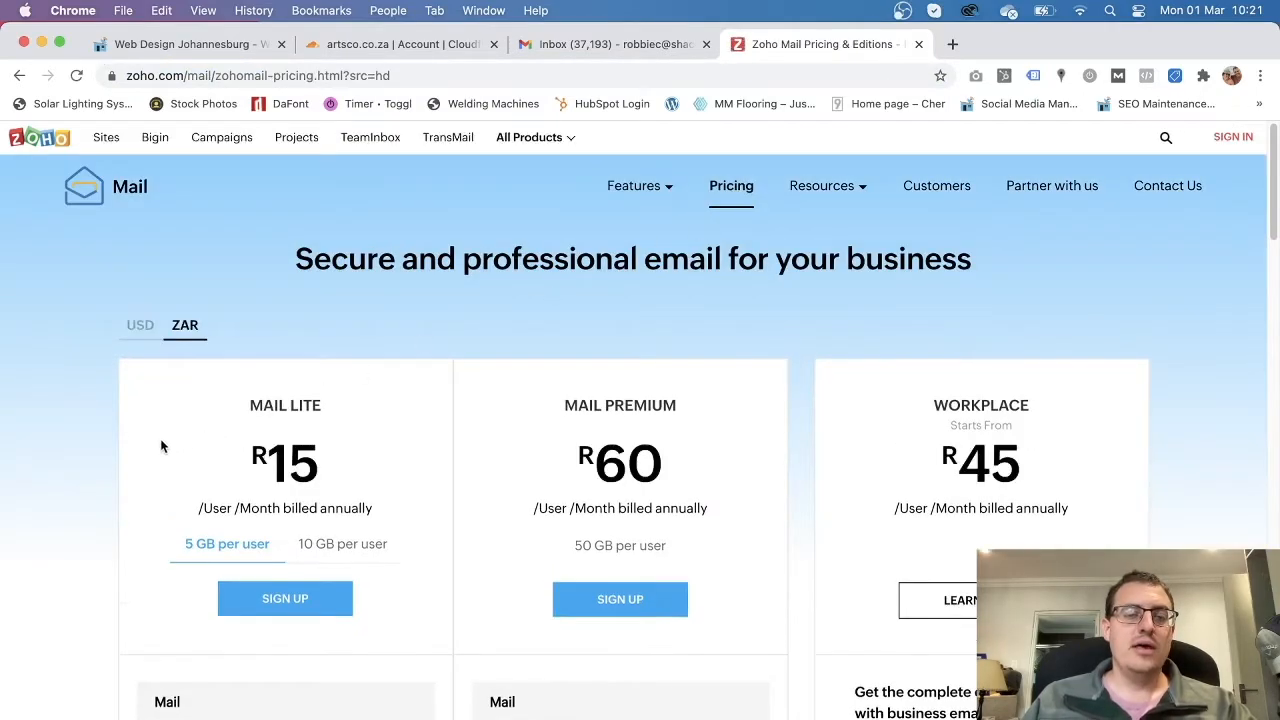
pyautogui.scroll(-1, 170, 446)
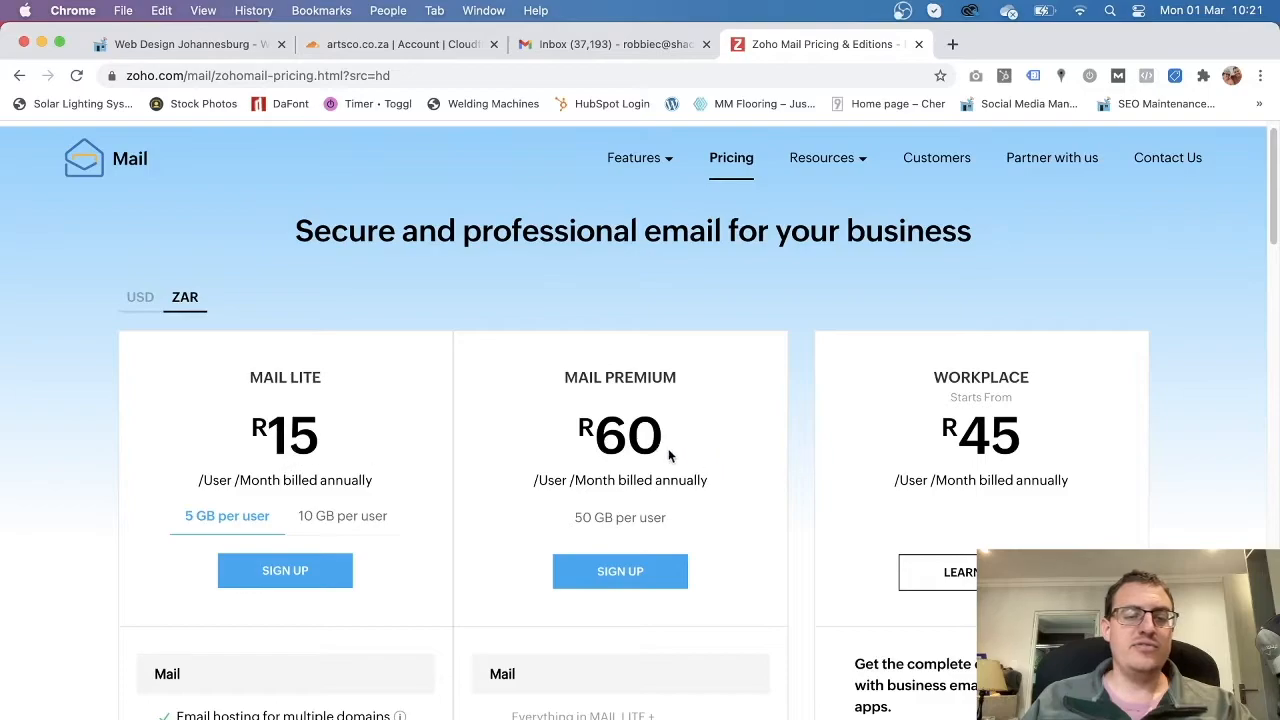
pyautogui.click(139, 297)
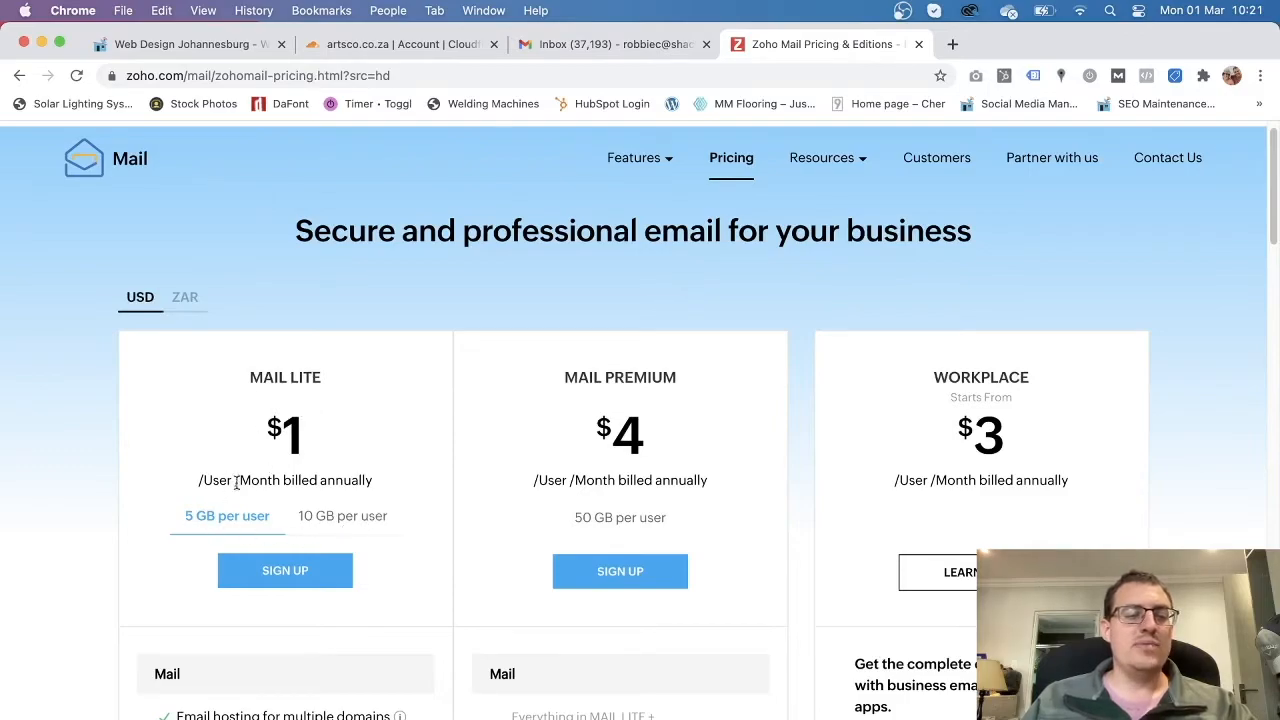
pyautogui.click(186, 298)
# Scroll to the Forever Free Plan card and check its five-user limit.
pyautogui.scroll(-6, 42, 505)
pyautogui.scroll(-8, 42, 504)
pyautogui.scroll(-5, 42, 505)
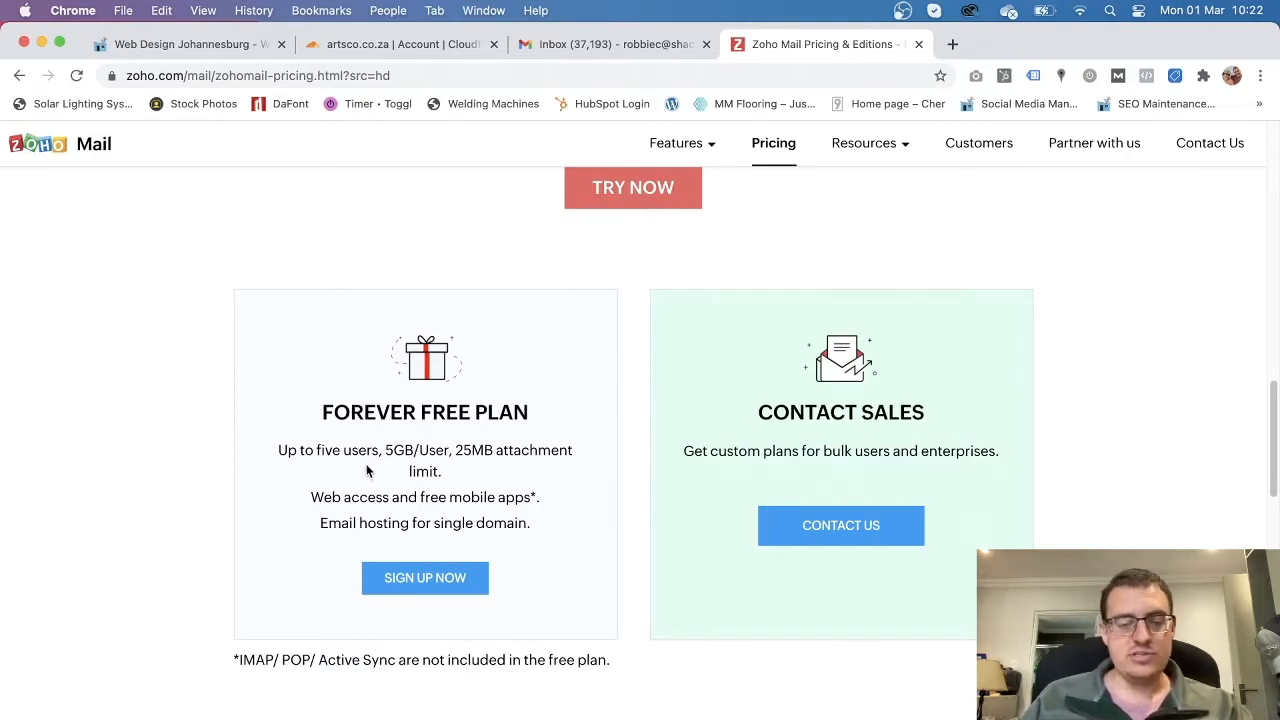
pyautogui.moveTo(404, 452); pyautogui.dragTo(339, 452)
pyautogui.click(408, 455)
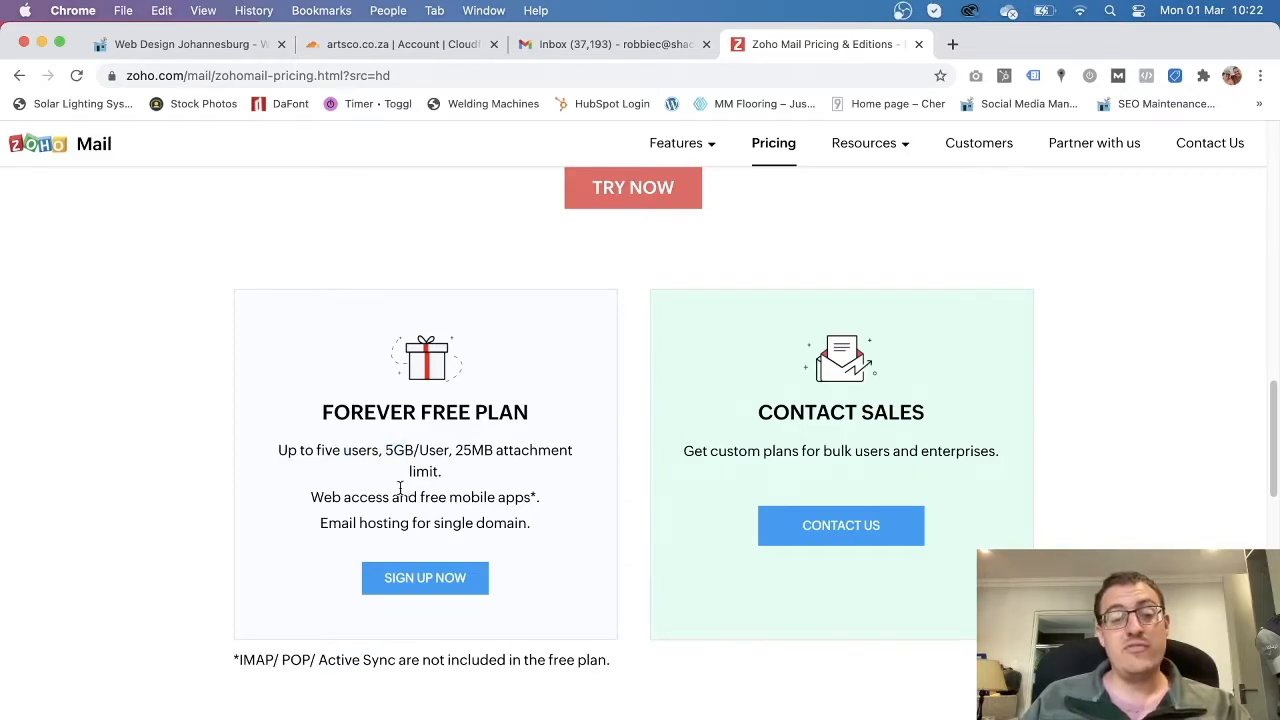
# Start the free plan signup and enter artsco.co.za as the already-owned domain.
pyautogui.click(461, 588)
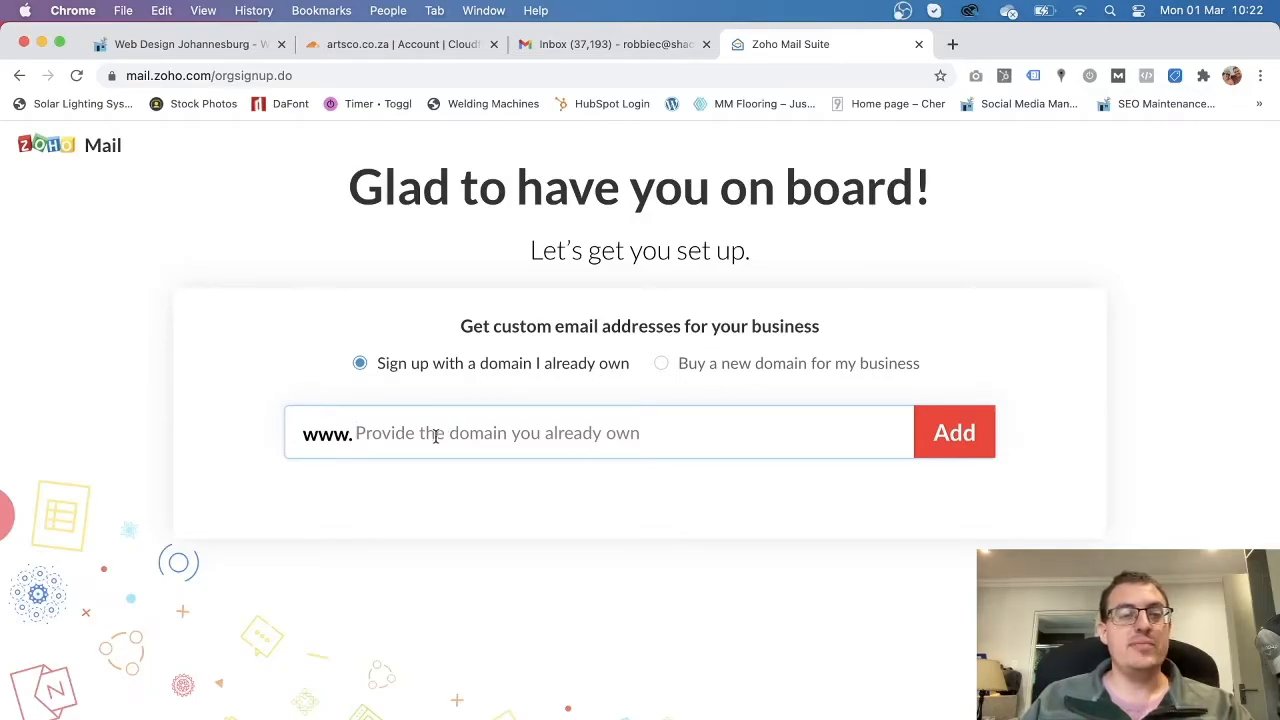
pyautogui.click(378, 46)
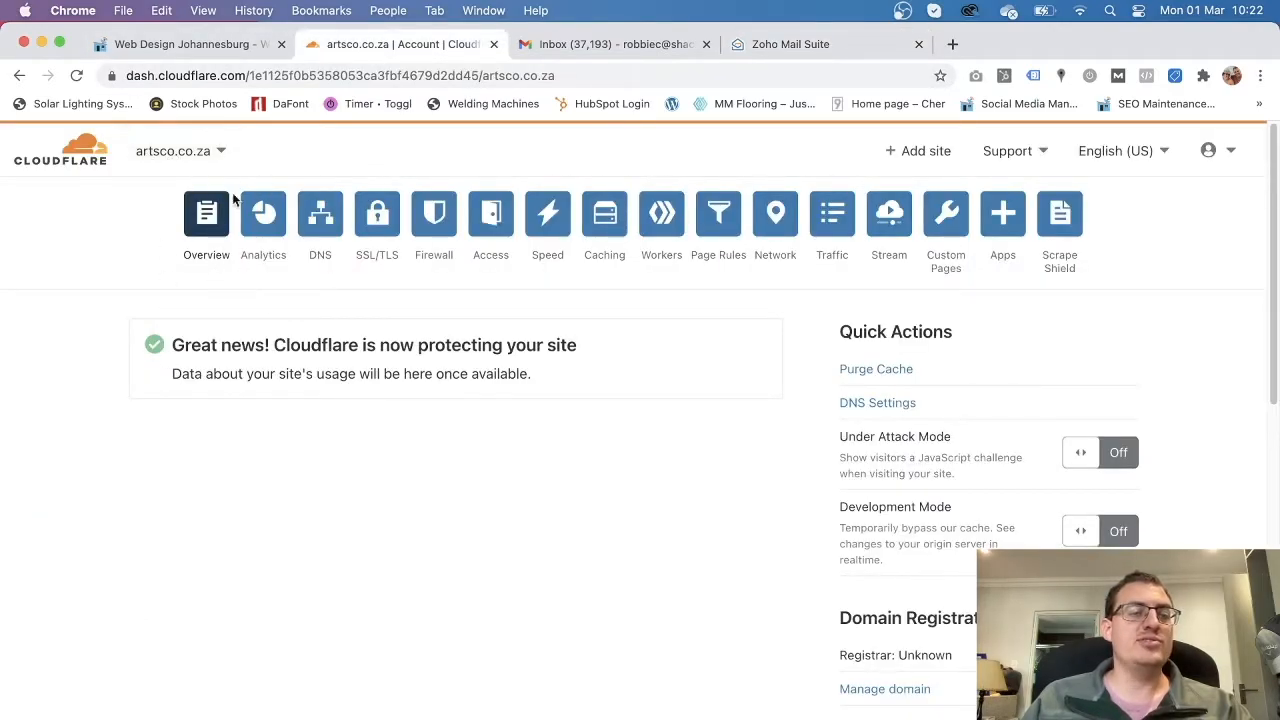
pyautogui.click(782, 44)
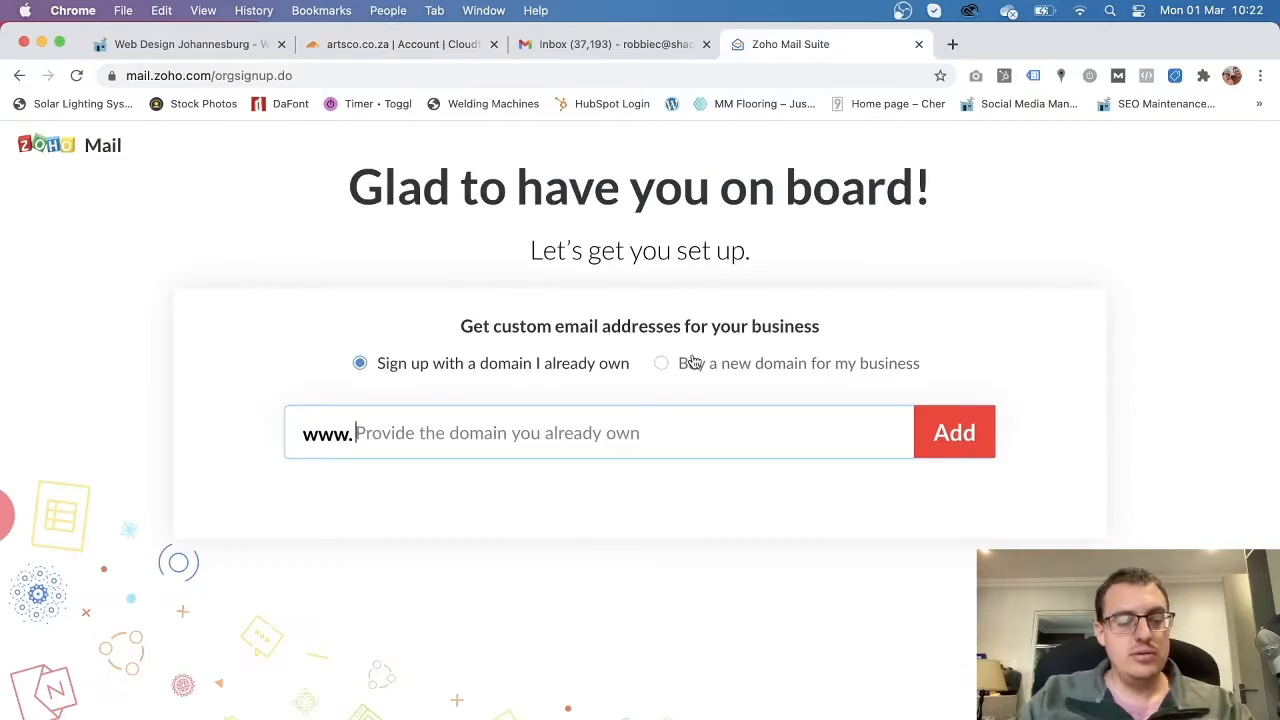
pyautogui.write('artsco.co.za')
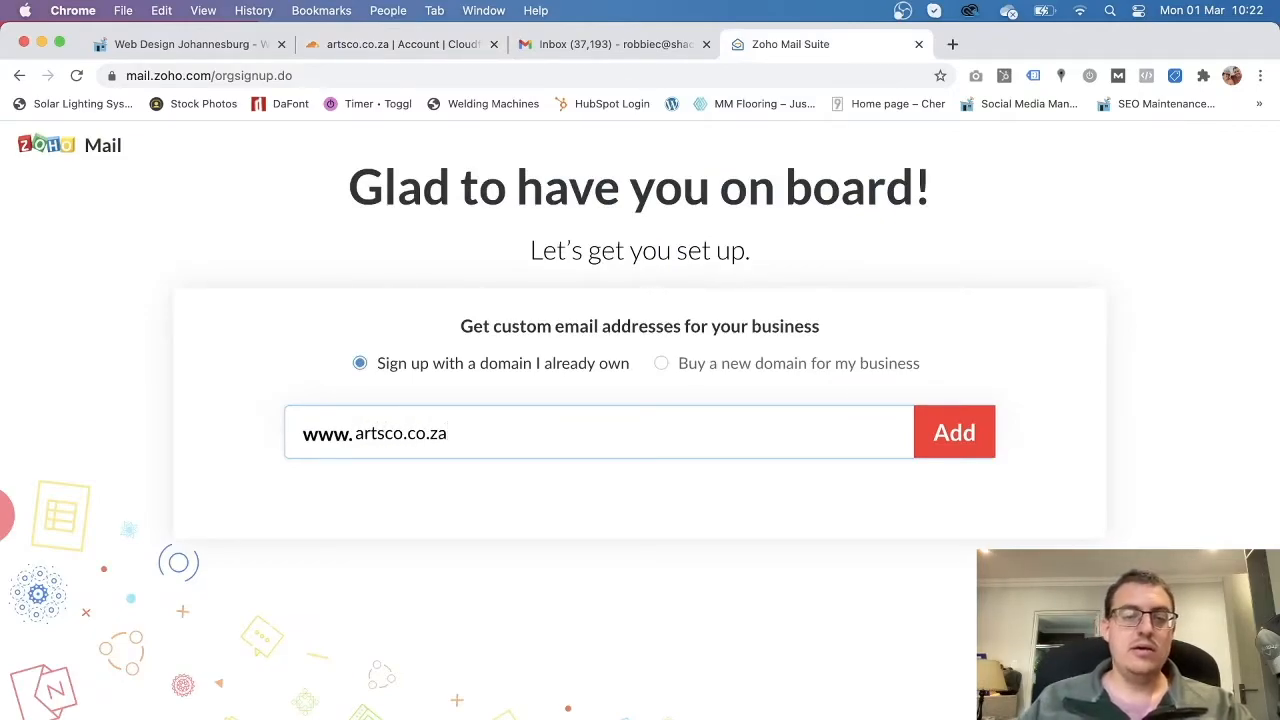
# Add artsco.co.za, then fill in the account holder's name and administrator account name.
pyautogui.click(955, 434)
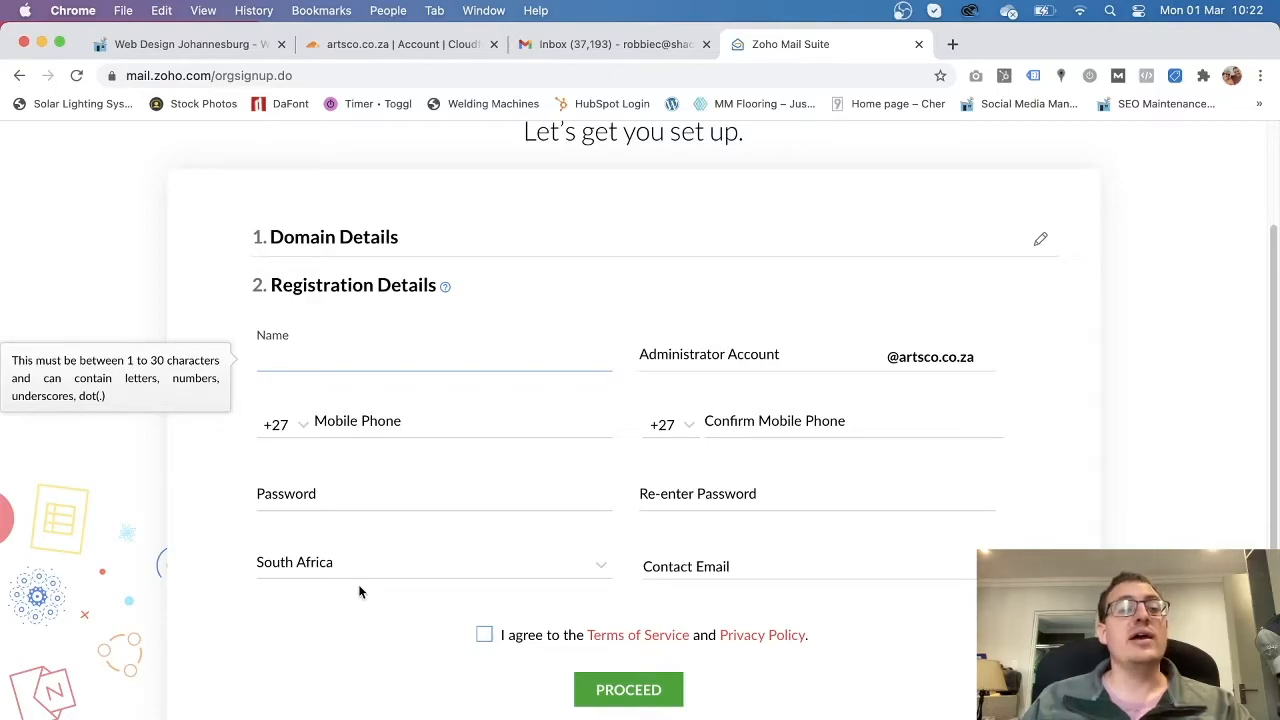
pyautogui.click(721, 354)
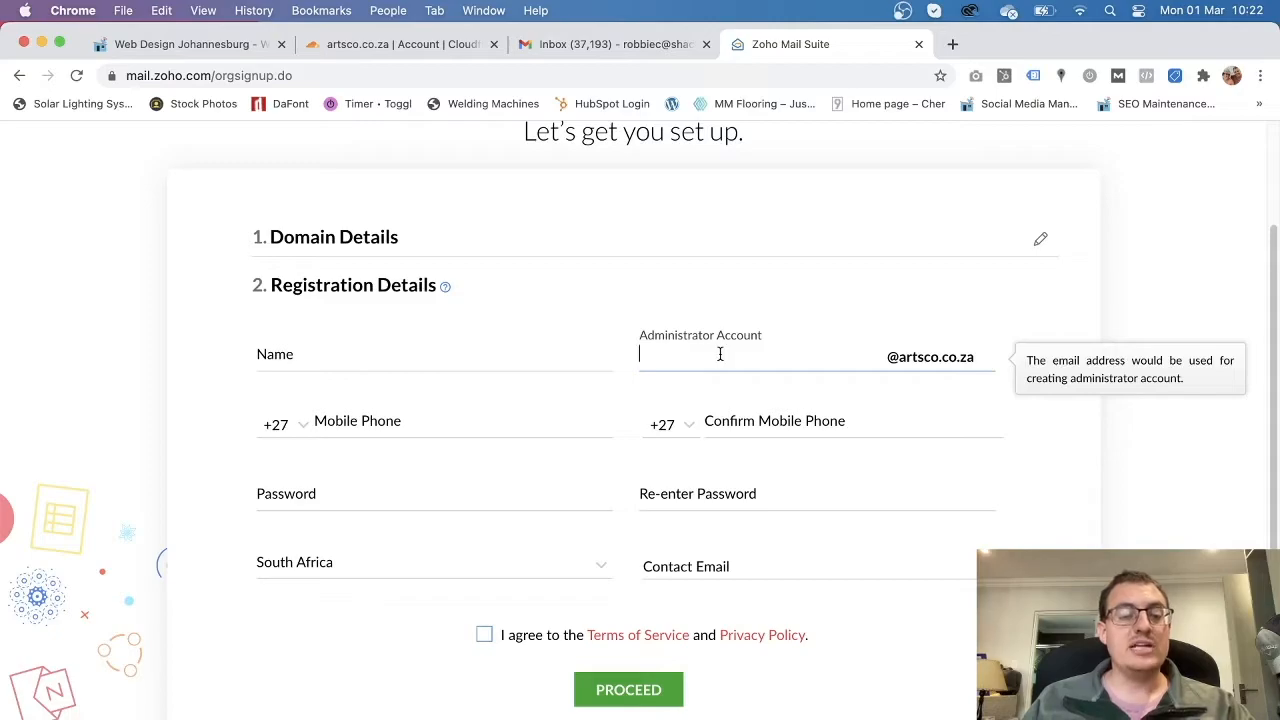
pyautogui.click(352, 354)
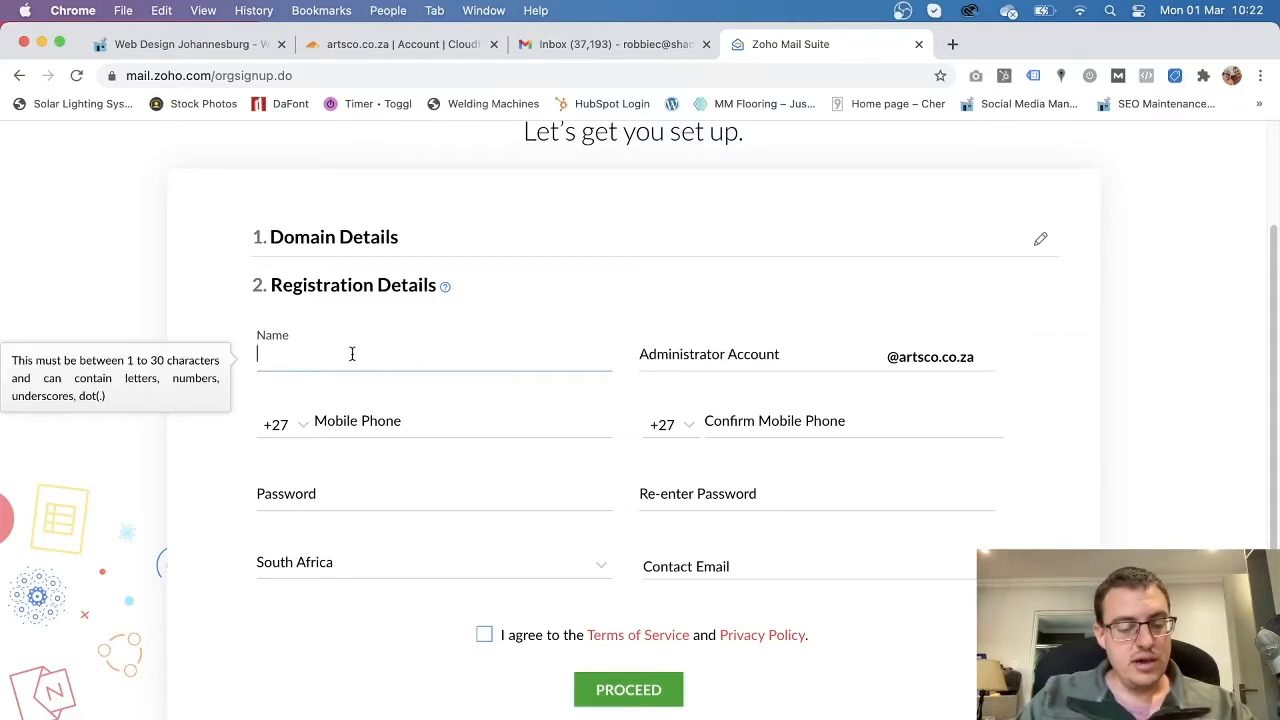
pyautogui.write('Nicole')
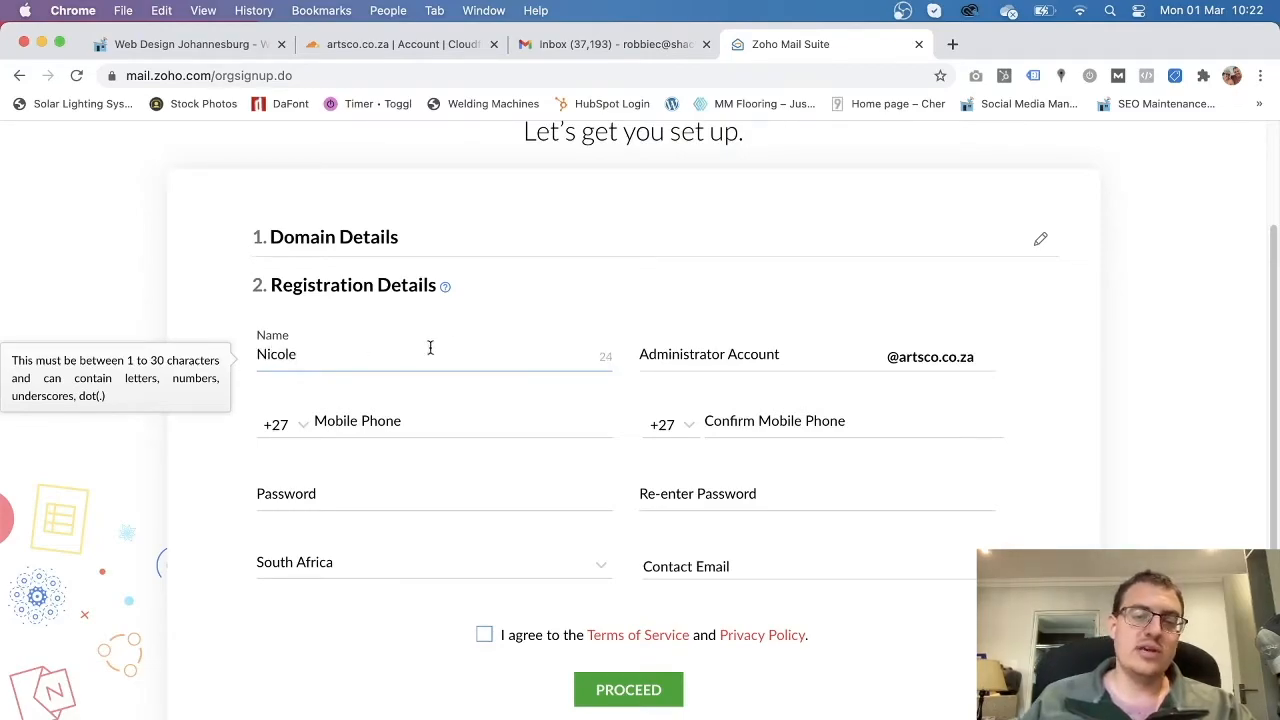
pyautogui.click(685, 356)
pyautogui.write('hello')
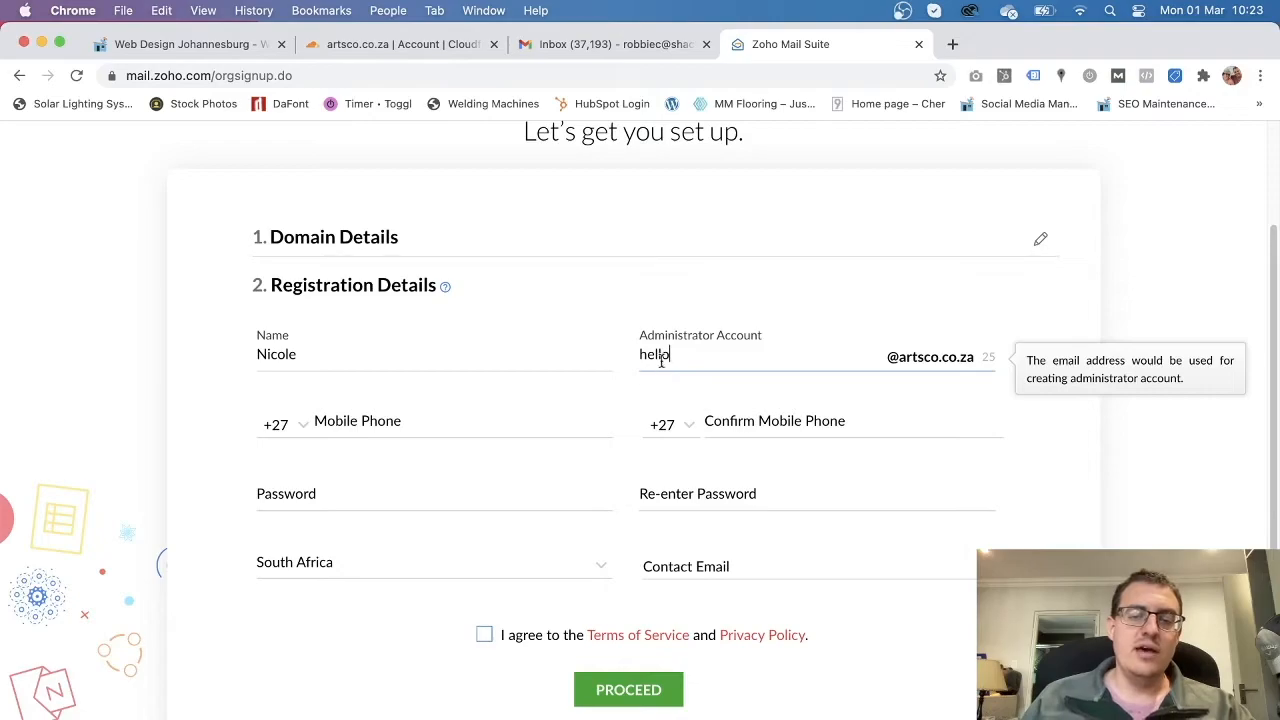
# Autofill matching mobile phone and confirm mobile phone numbers from saved suggestions.
pyautogui.click(421, 429)
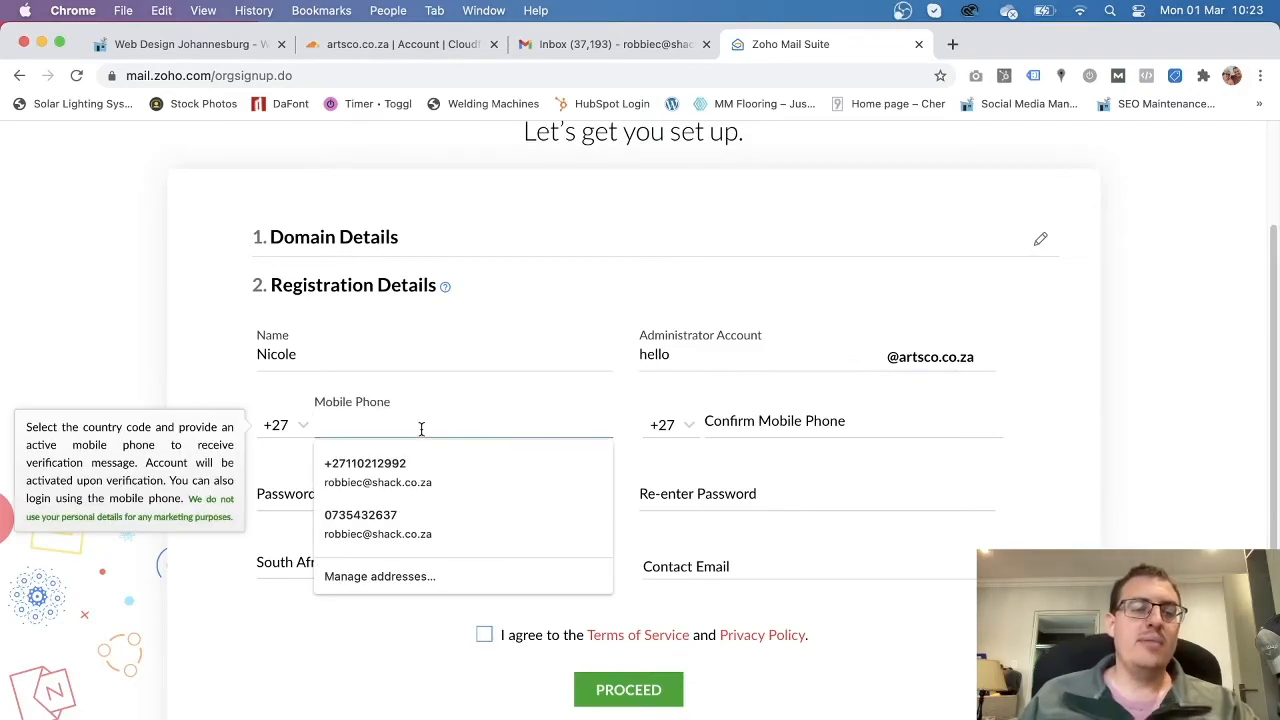
pyautogui.click(418, 502)
pyautogui.click(754, 420)
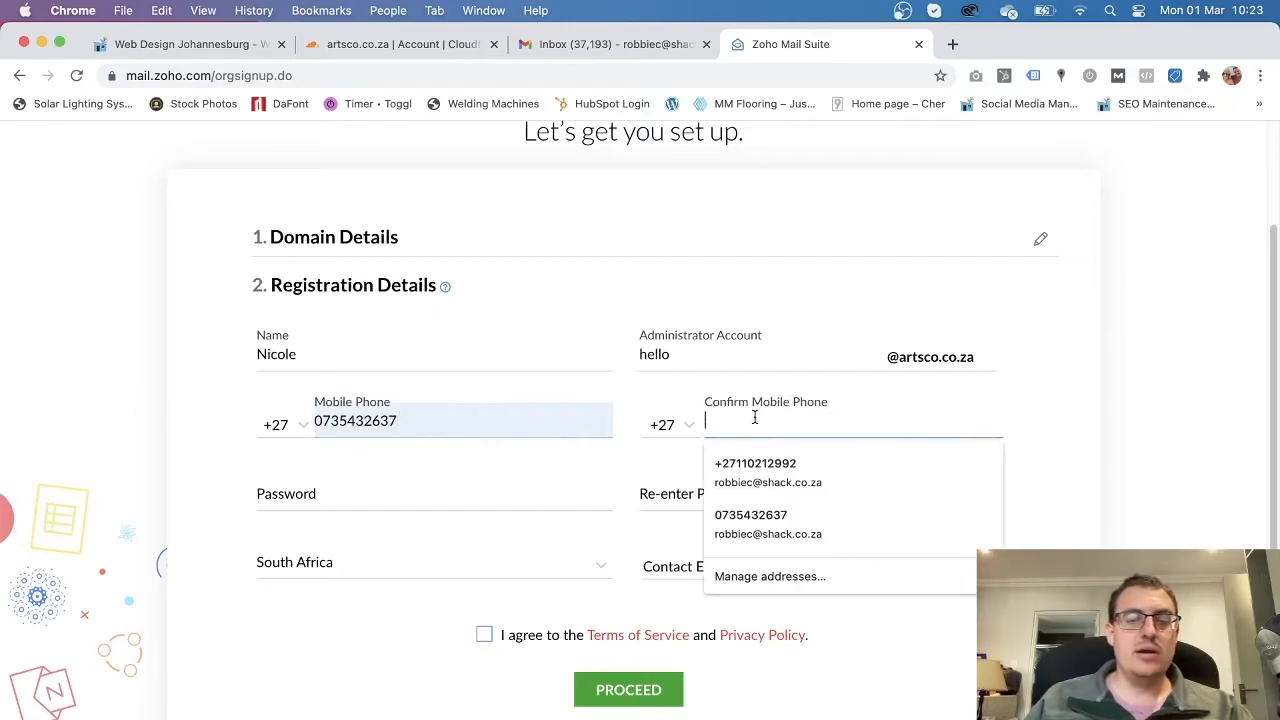
pyautogui.click(814, 516)
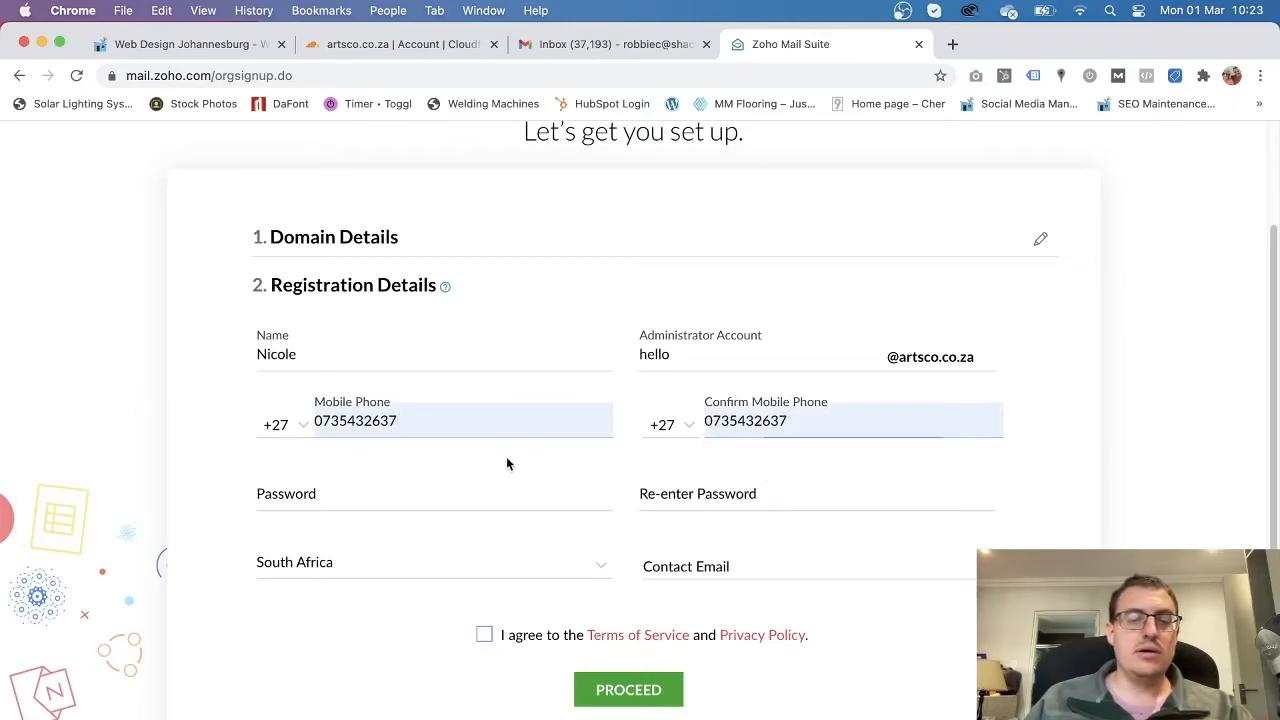
pyautogui.click(374, 499)
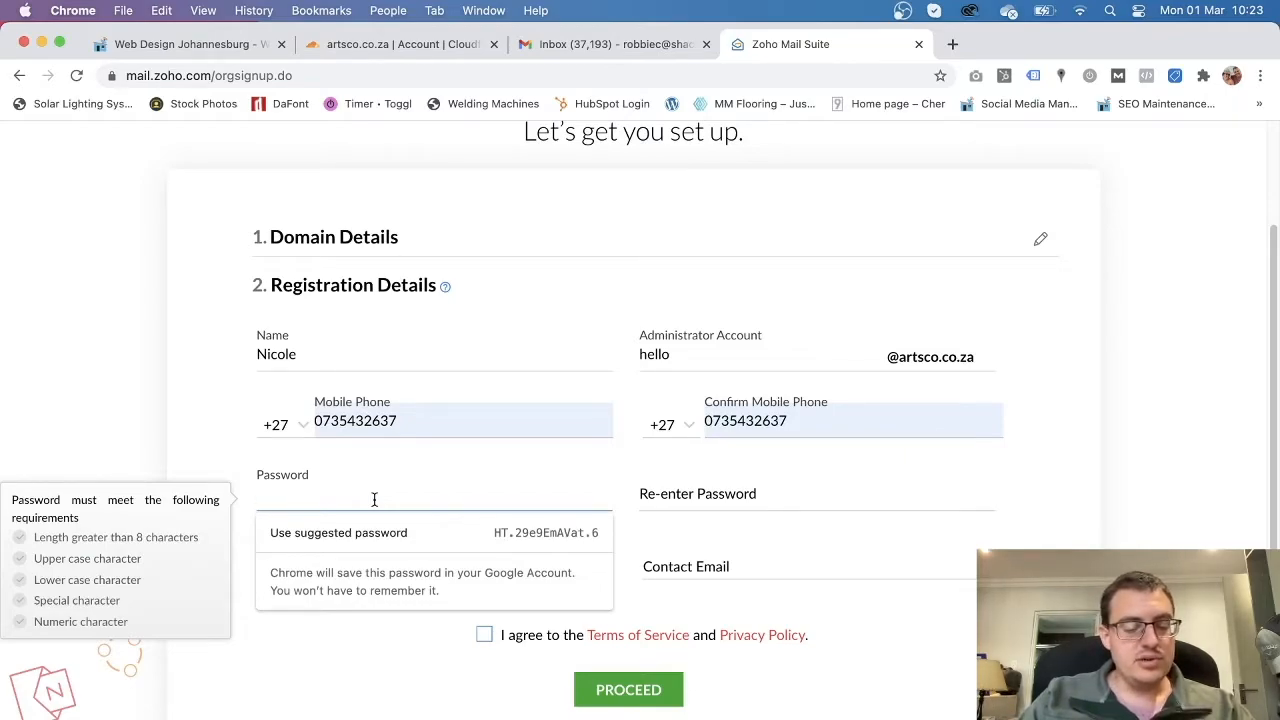
# Enter the account password and re-enter it to confirm.
pyautogui.write('•••••••')
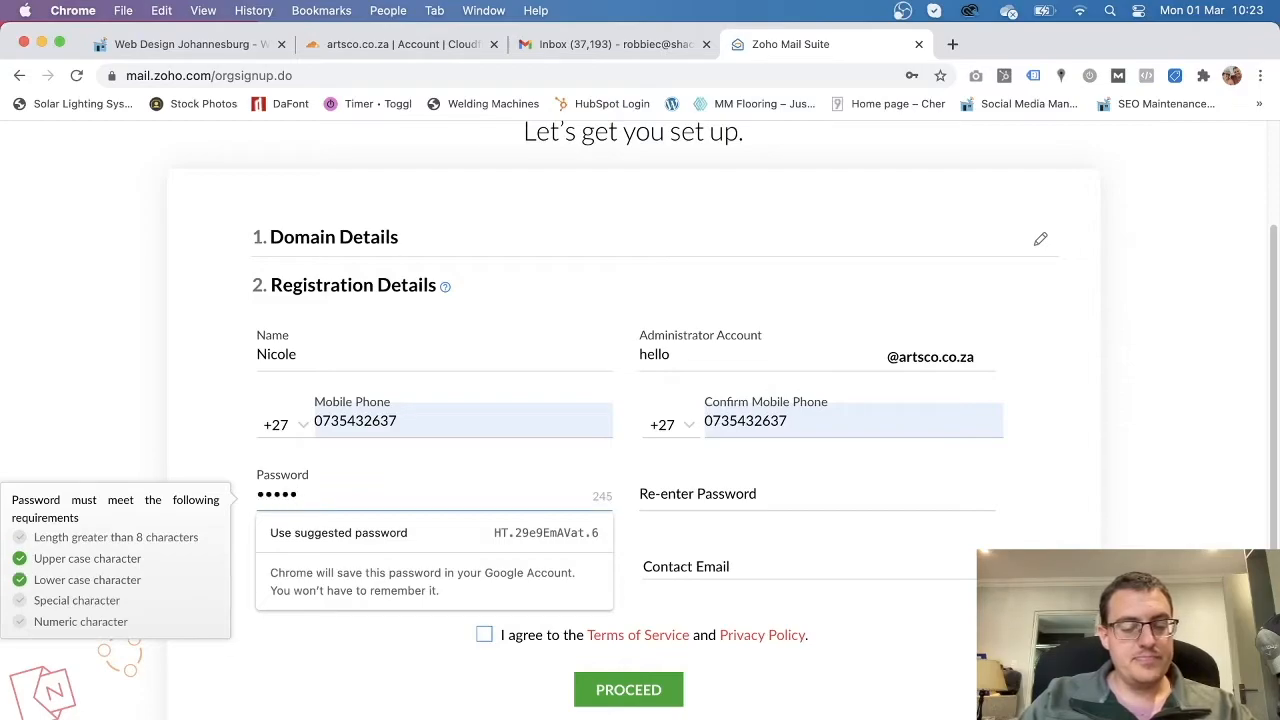
pyautogui.write('•')
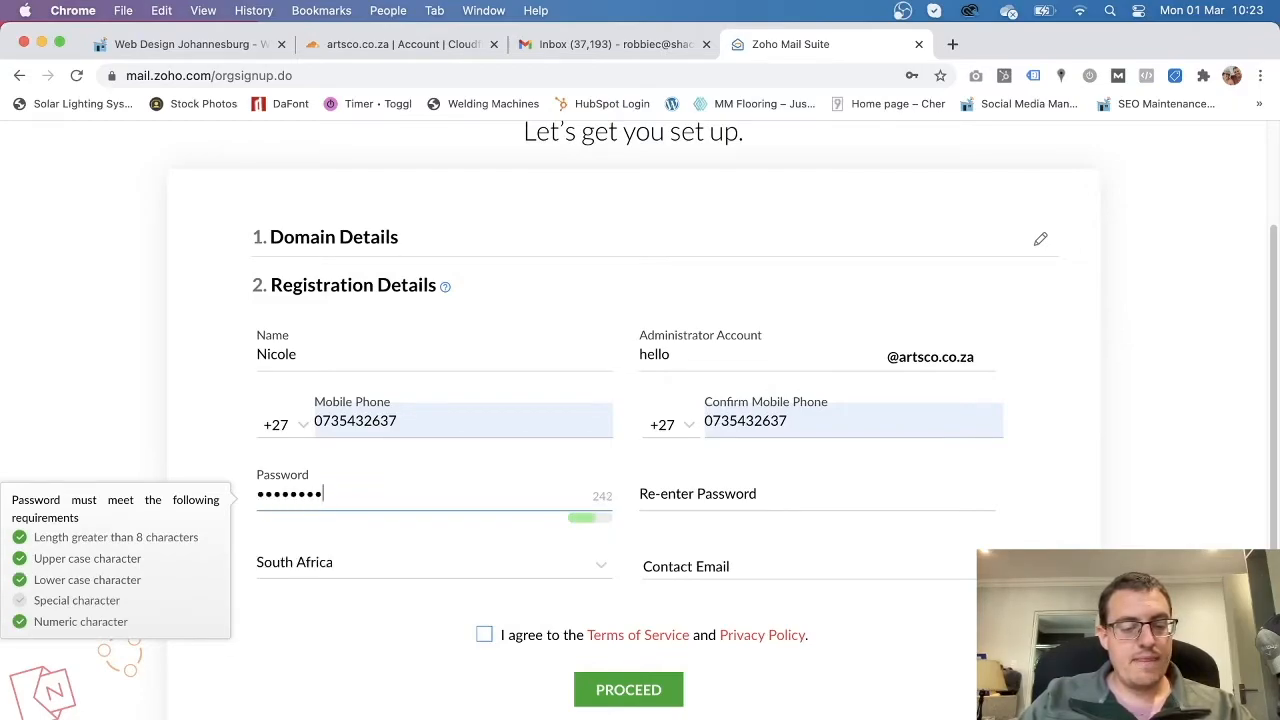
pyautogui.press('BackSpace')
pyautogui.press('BackSpace')
pyautogui.press('BackSpace')
pyautogui.press('BackSpace')
pyautogui.press('BackSpace')
pyautogui.press('BackSpace')
pyautogui.press('BackSpace')
pyautogui.press('BackSpace')
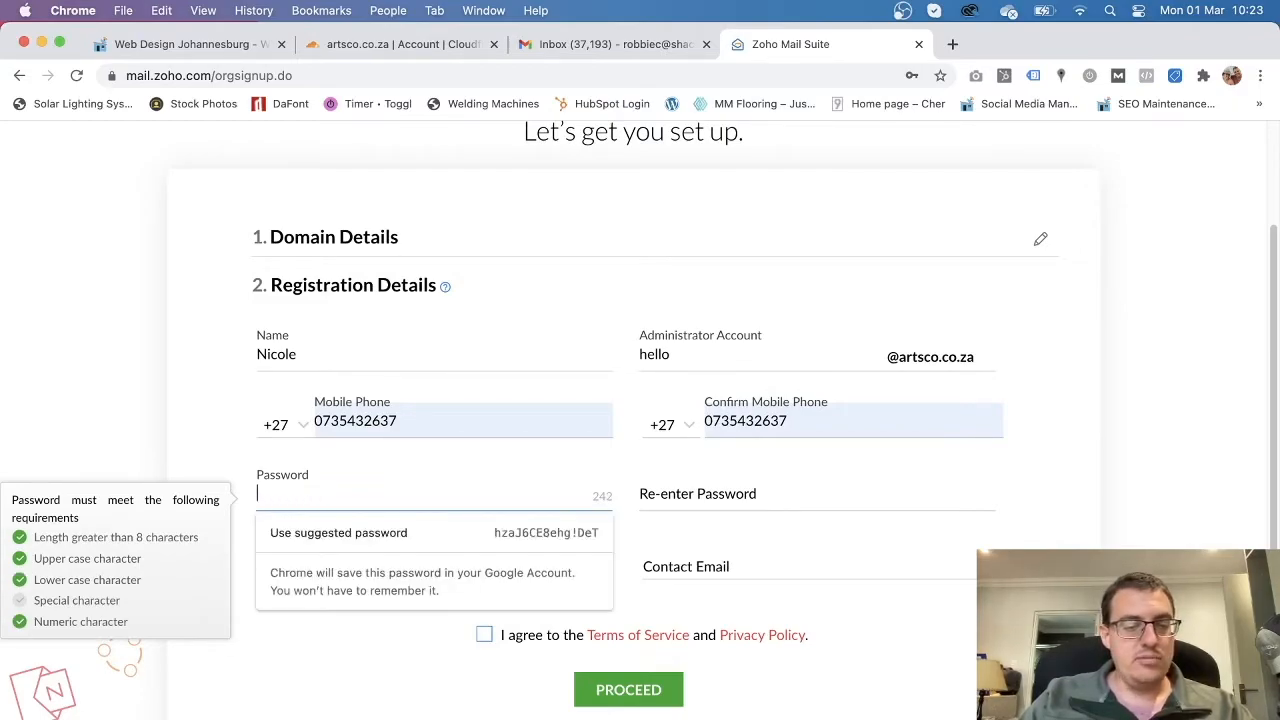
pyautogui.write('•••••')
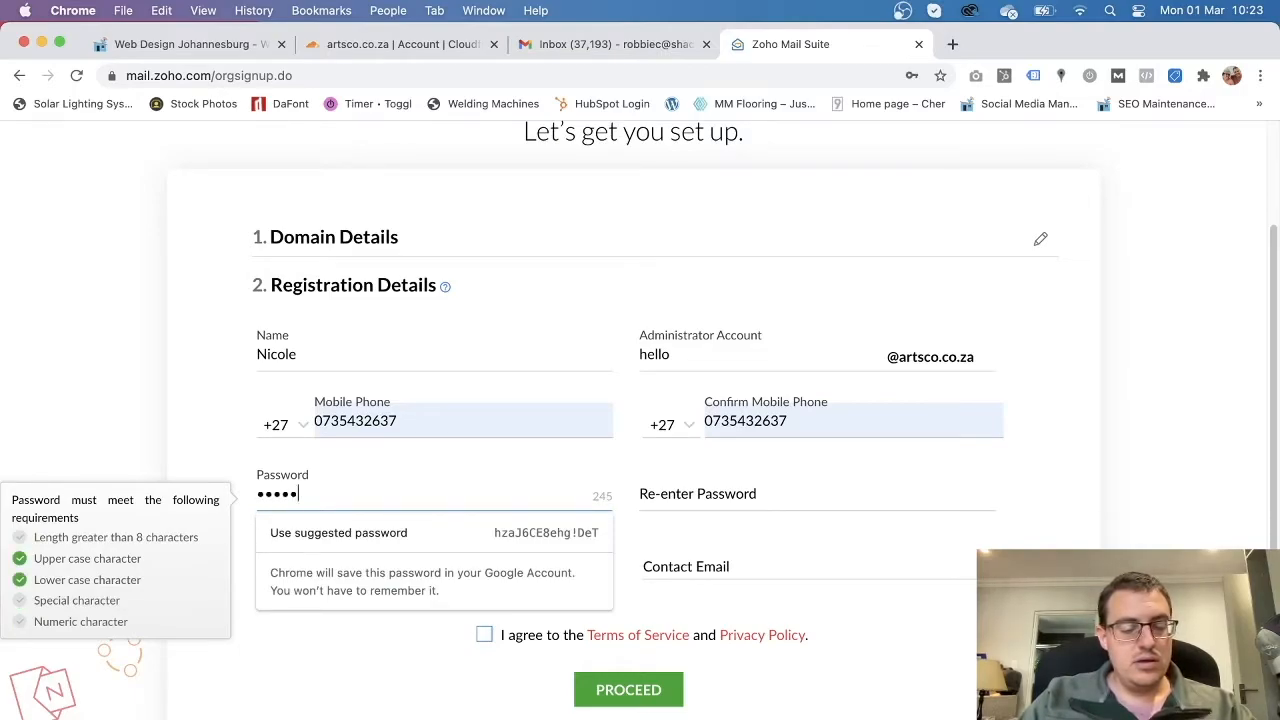
pyautogui.write('••••••')
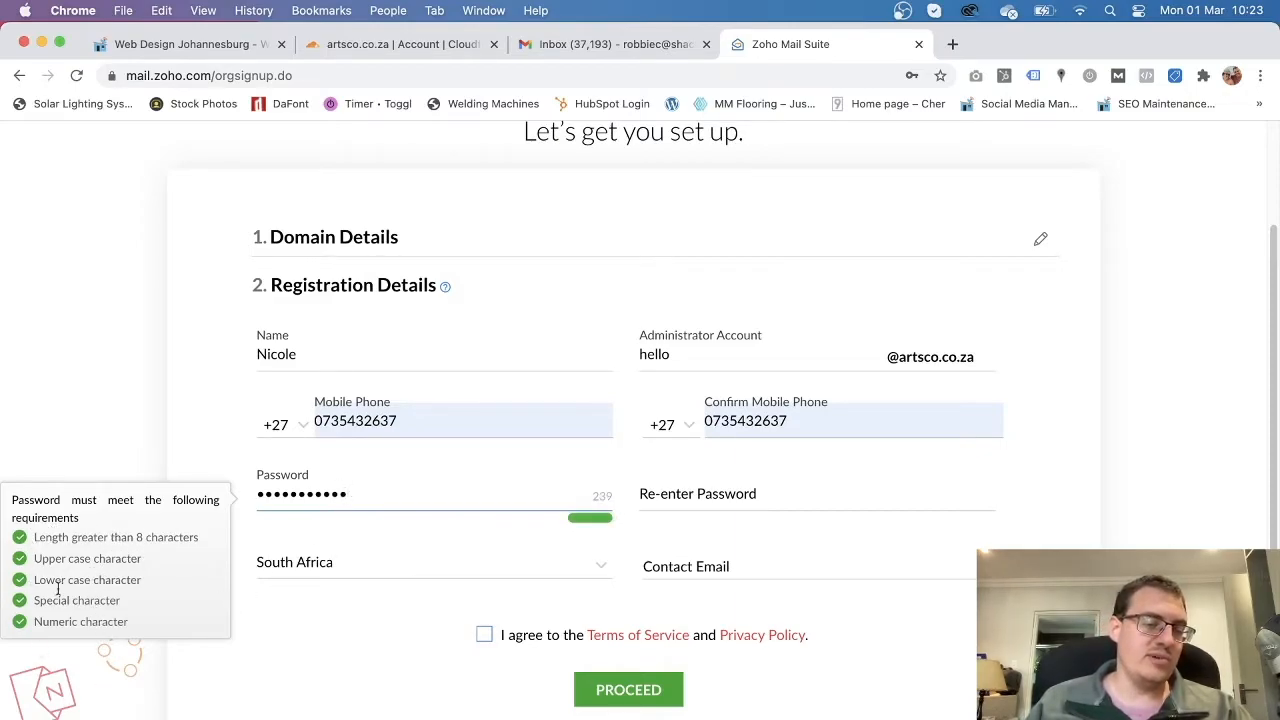
pyautogui.click(729, 491)
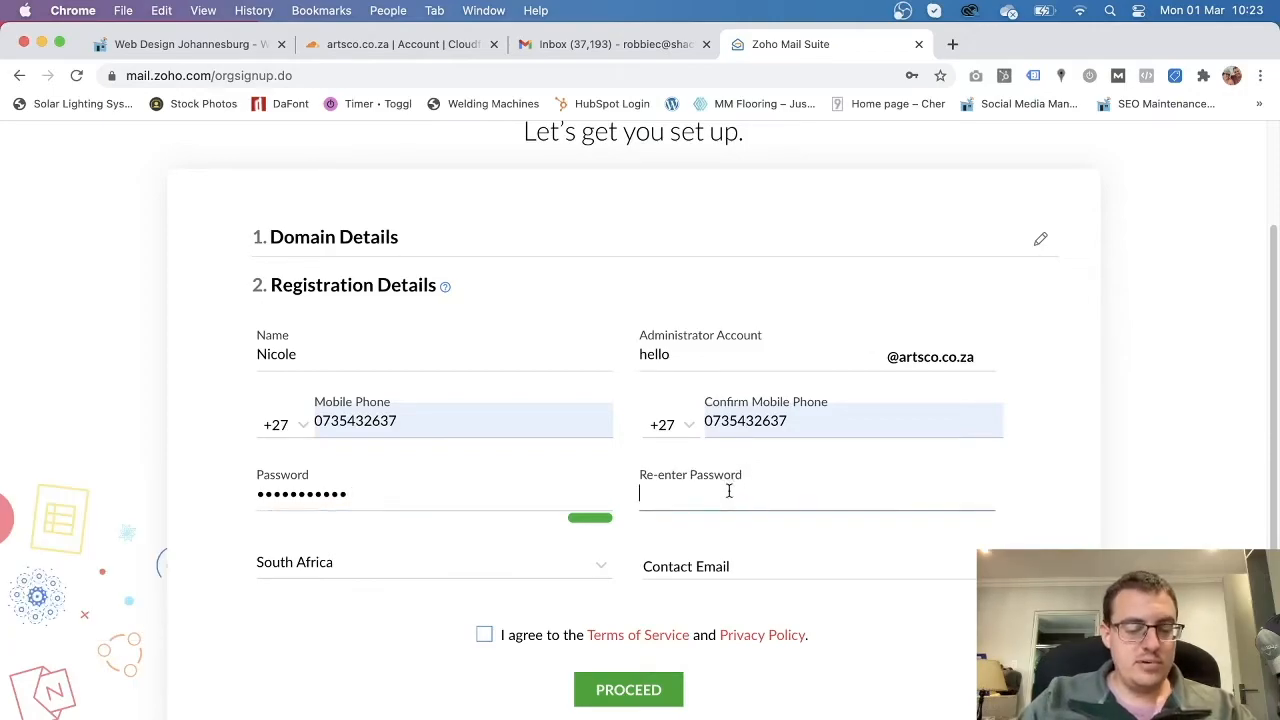
pyautogui.write('••••••••••')
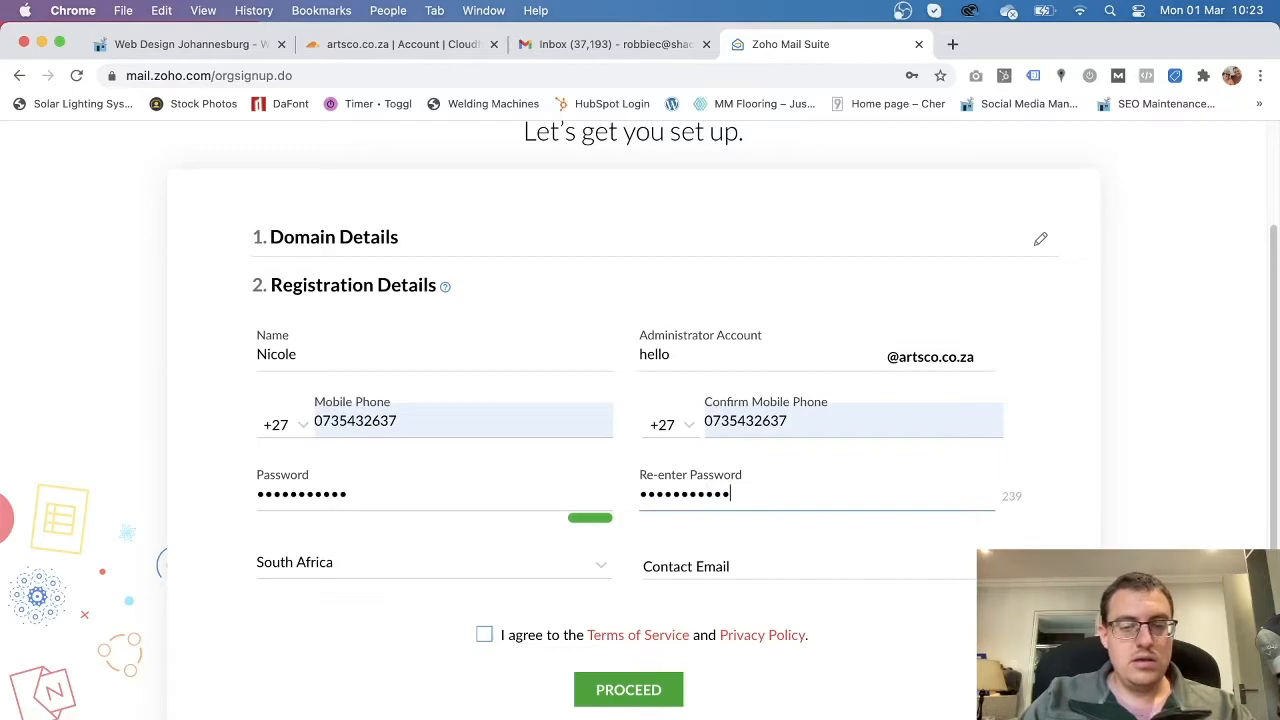
# Keep South Africa as country and replace the contact email with an unregistered address.
pyautogui.click(386, 570)
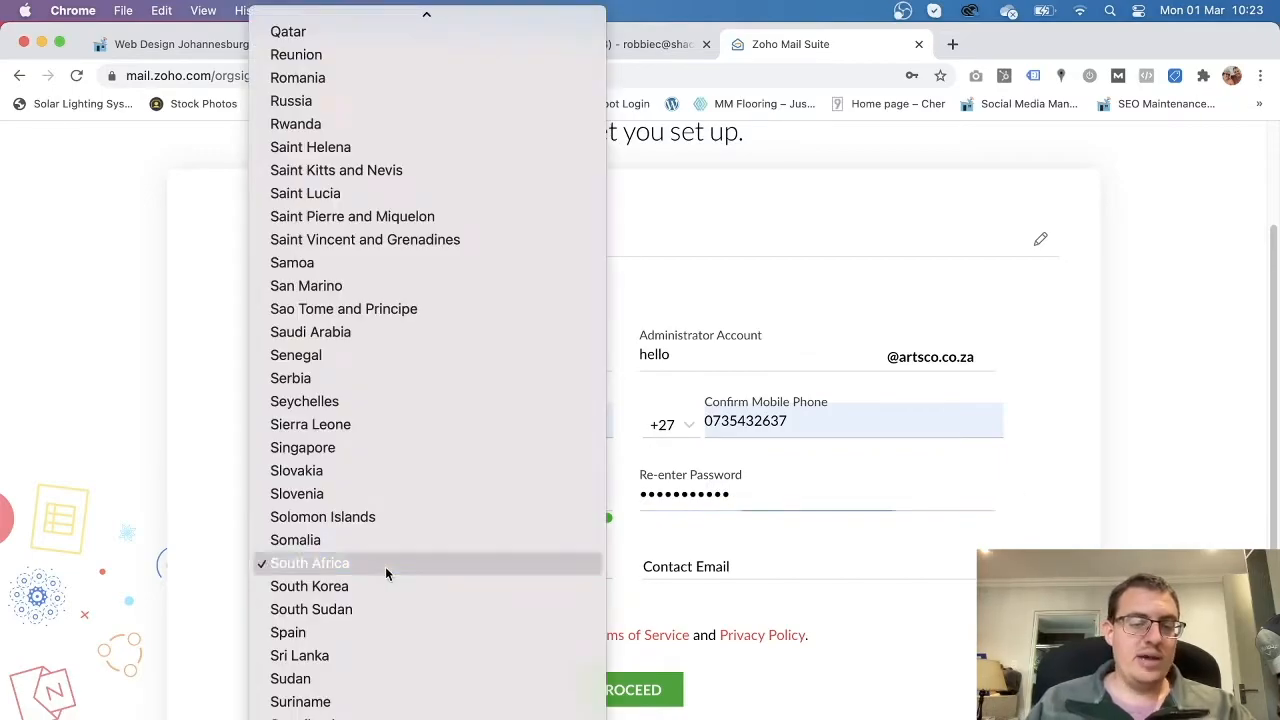
pyautogui.click(386, 566)
pyautogui.click(745, 569)
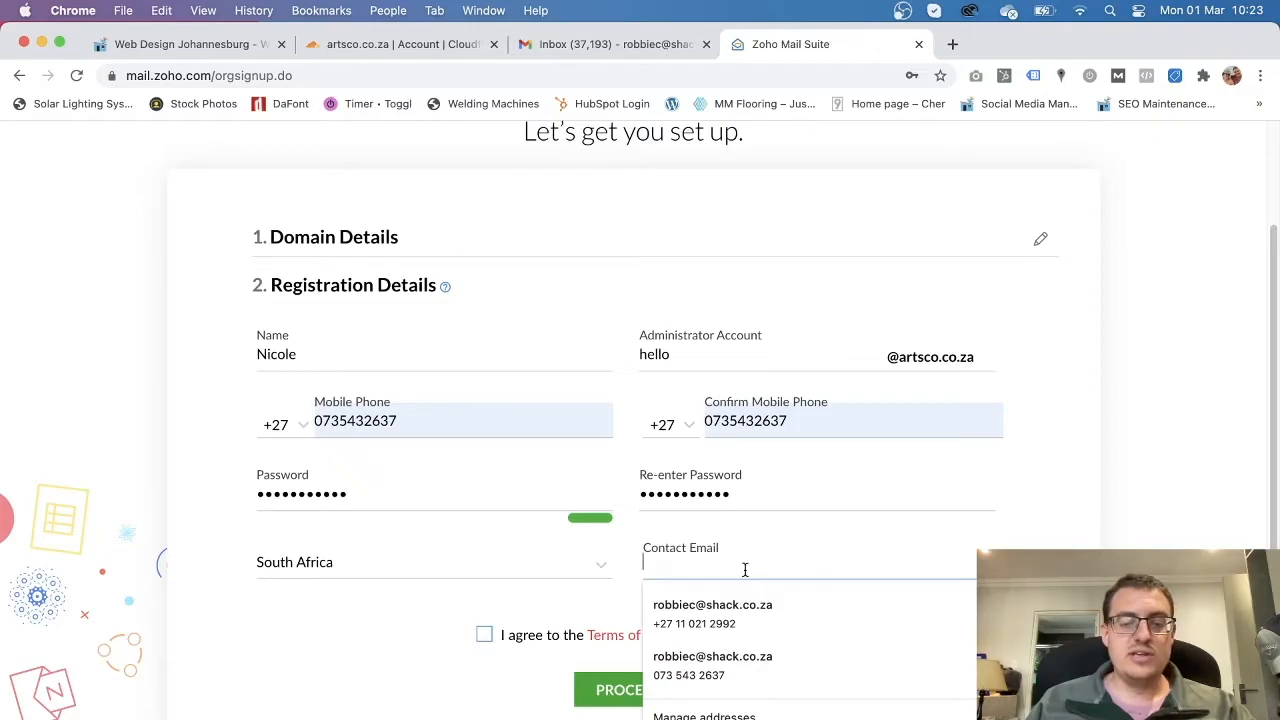
pyautogui.click(754, 606)
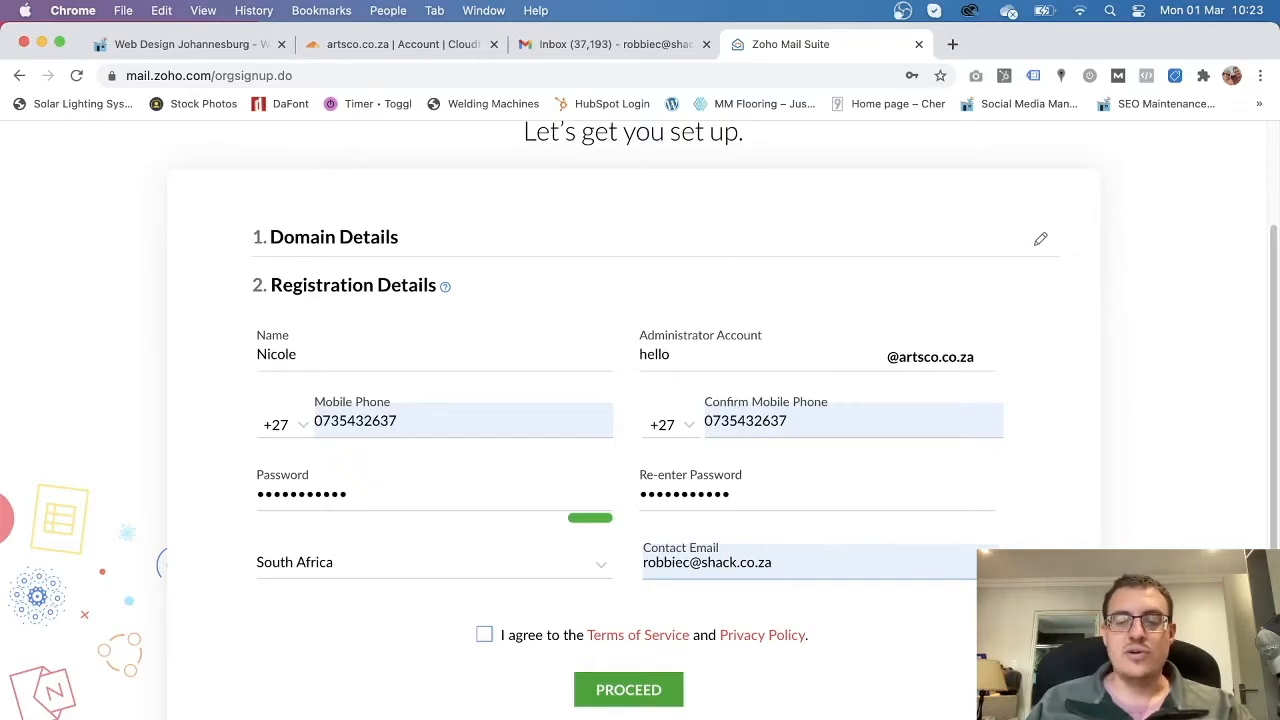
pyautogui.click(788, 565)
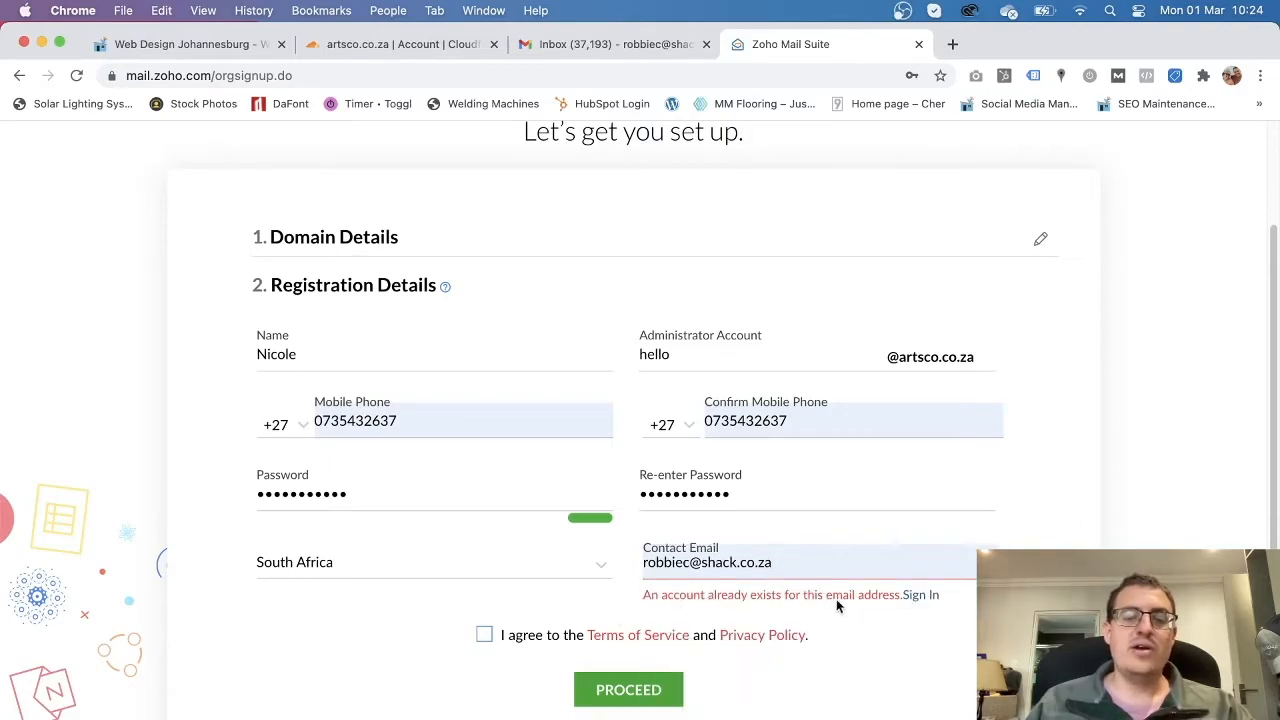
pyautogui.moveTo(780, 563); pyautogui.dragTo(613, 571)
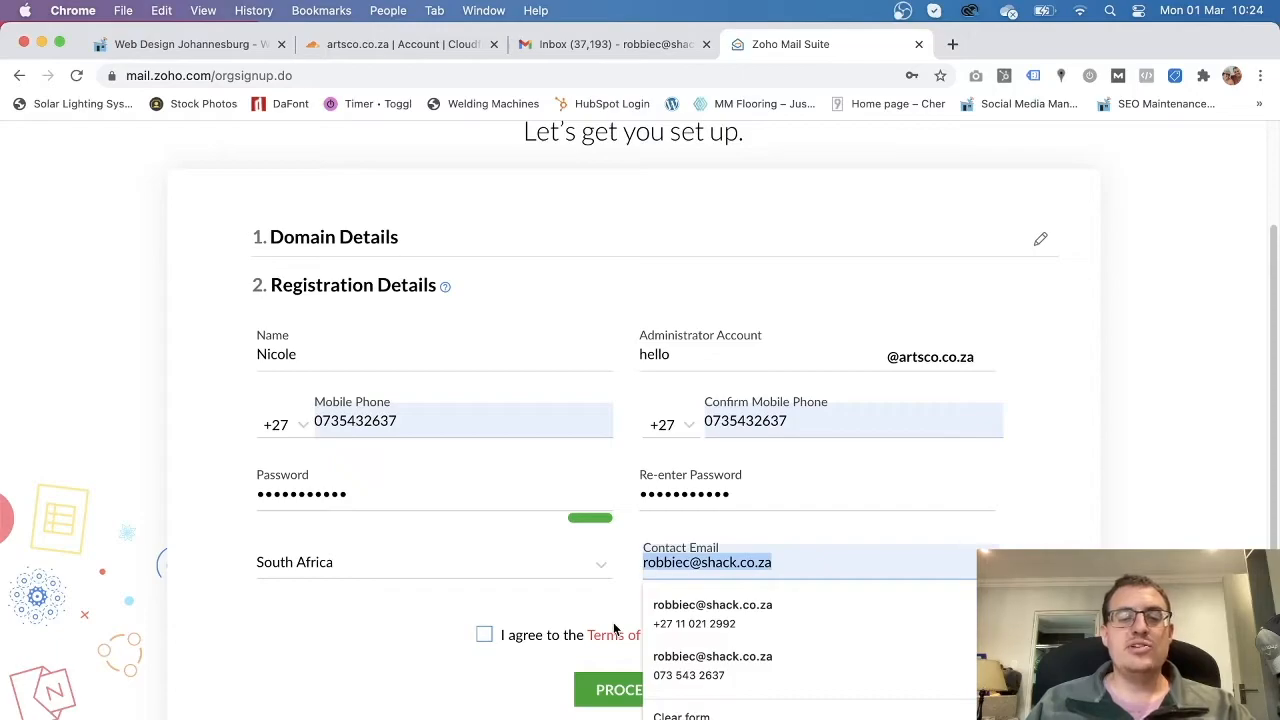
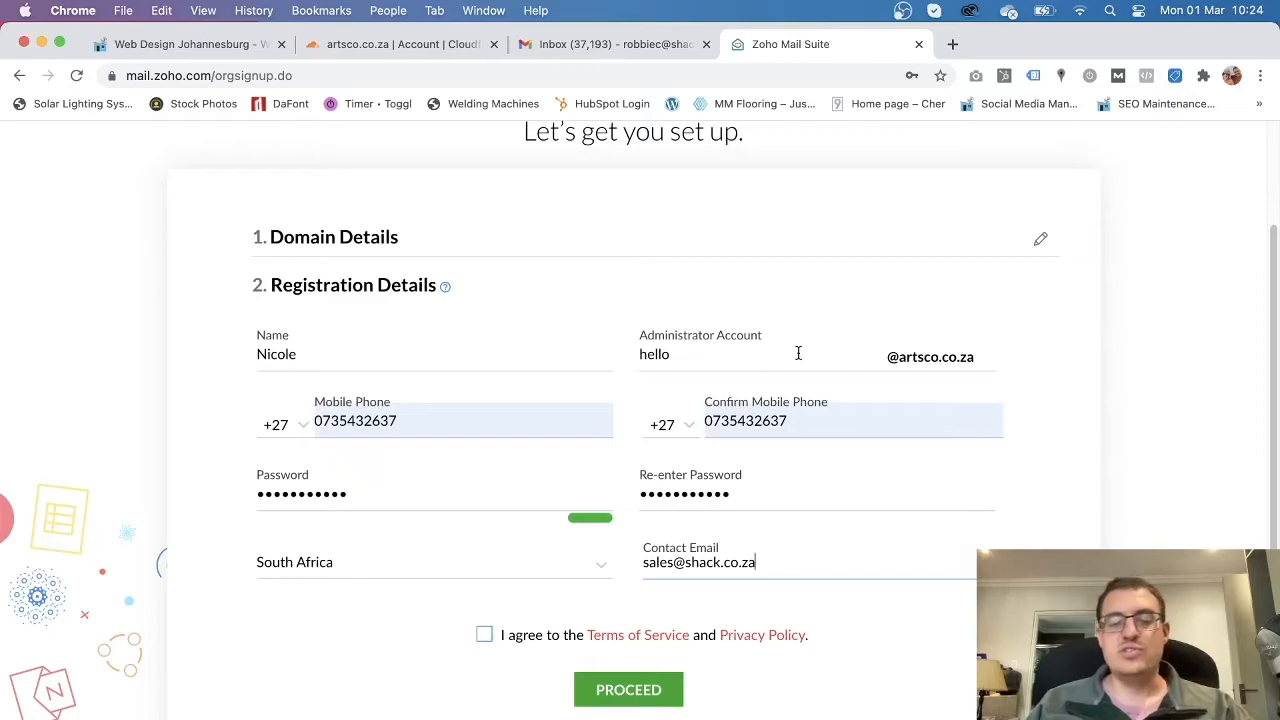
pyautogui.click(874, 611)
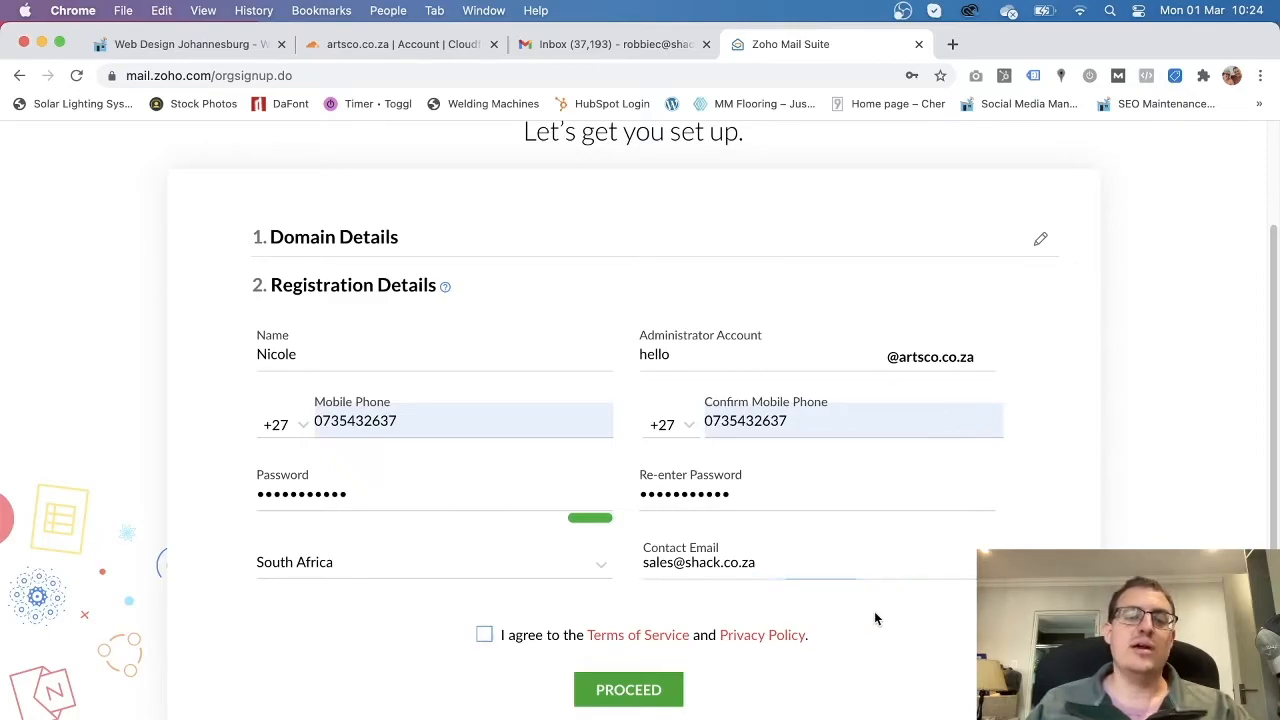
# Accept the terms, submit the signup, and dismiss Chrome's save-password offer.
pyautogui.click(484, 636)
pyautogui.click(650, 689)
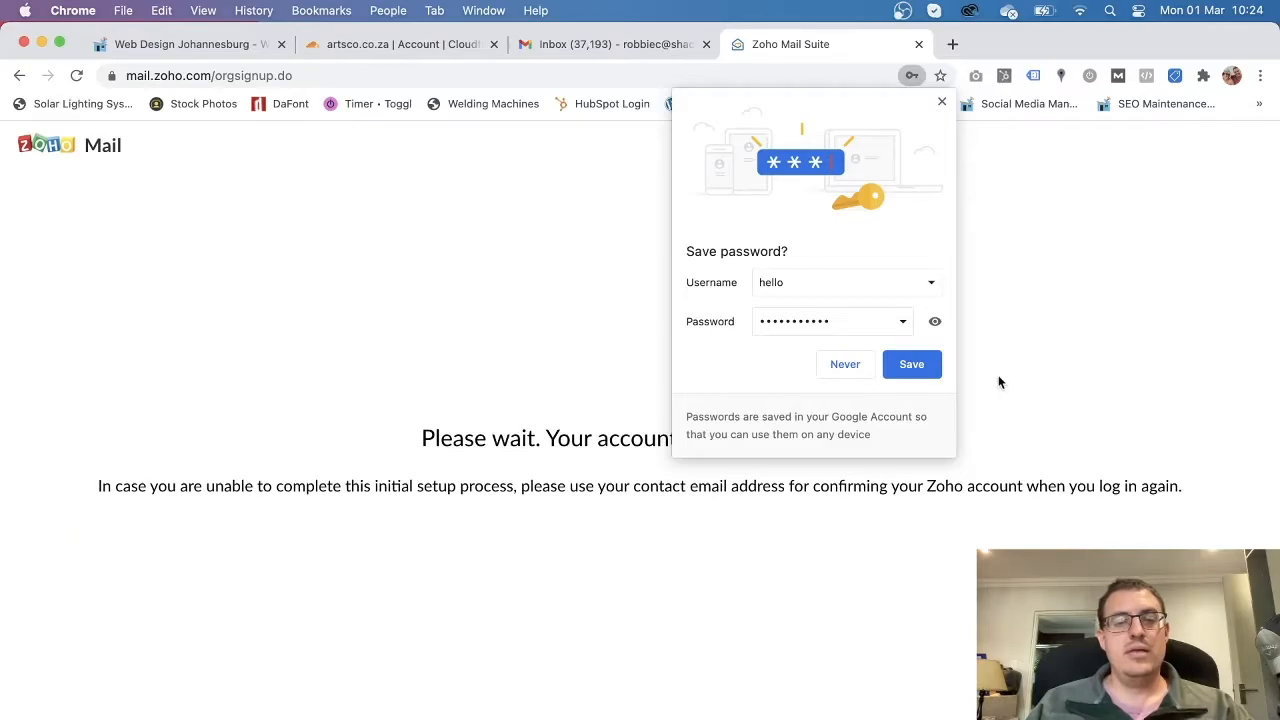
pyautogui.click(941, 102)
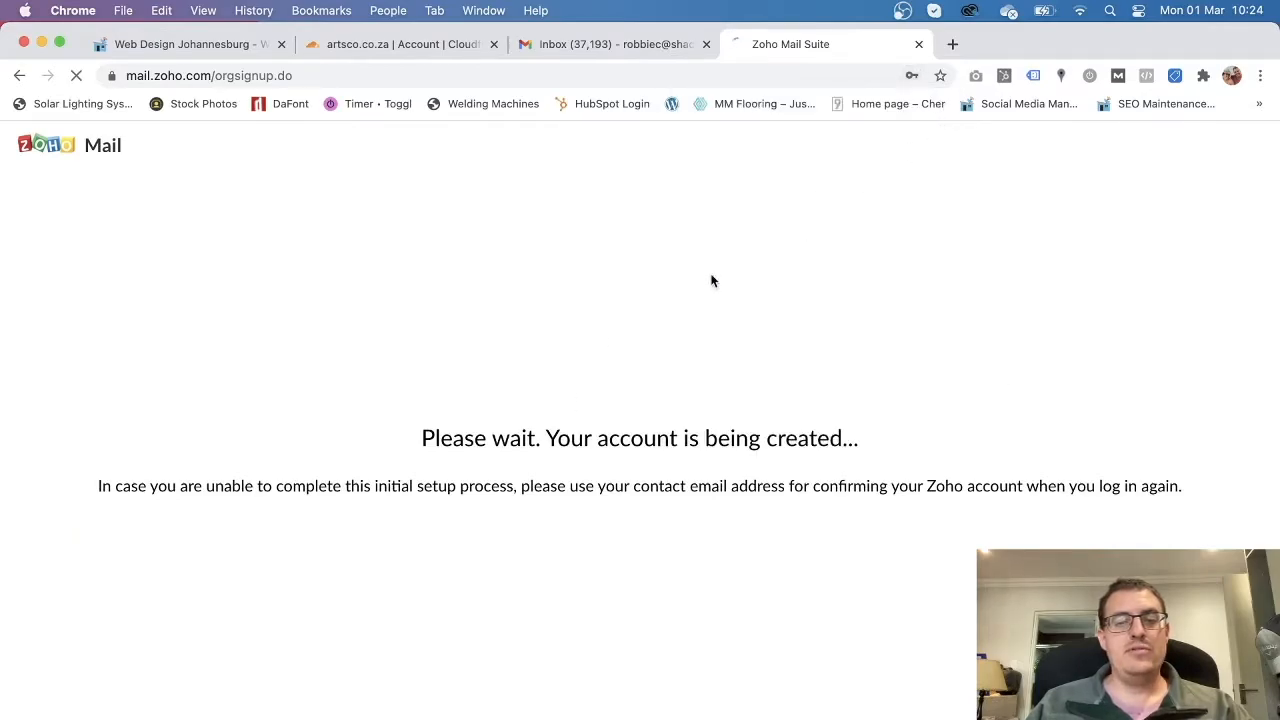
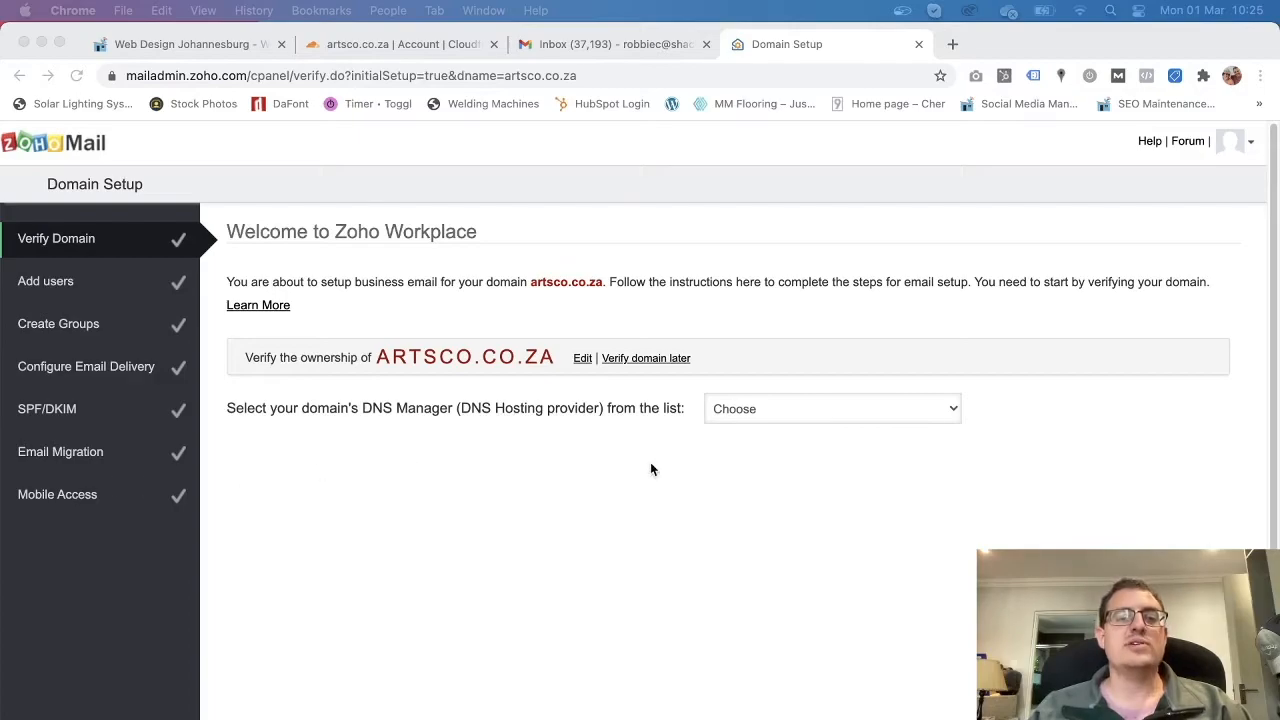
# Choose Others.. as the DNS manager in Zoho's domain setup.
pyautogui.click(875, 409)
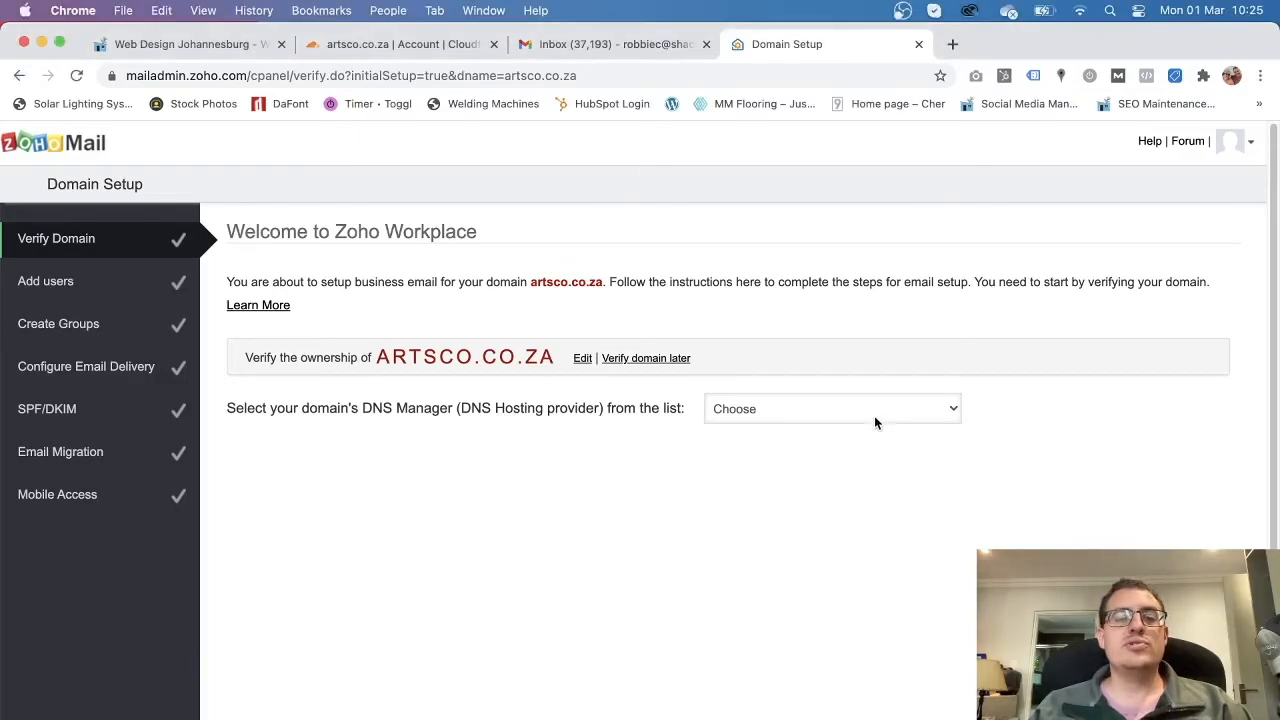
pyautogui.click(907, 408)
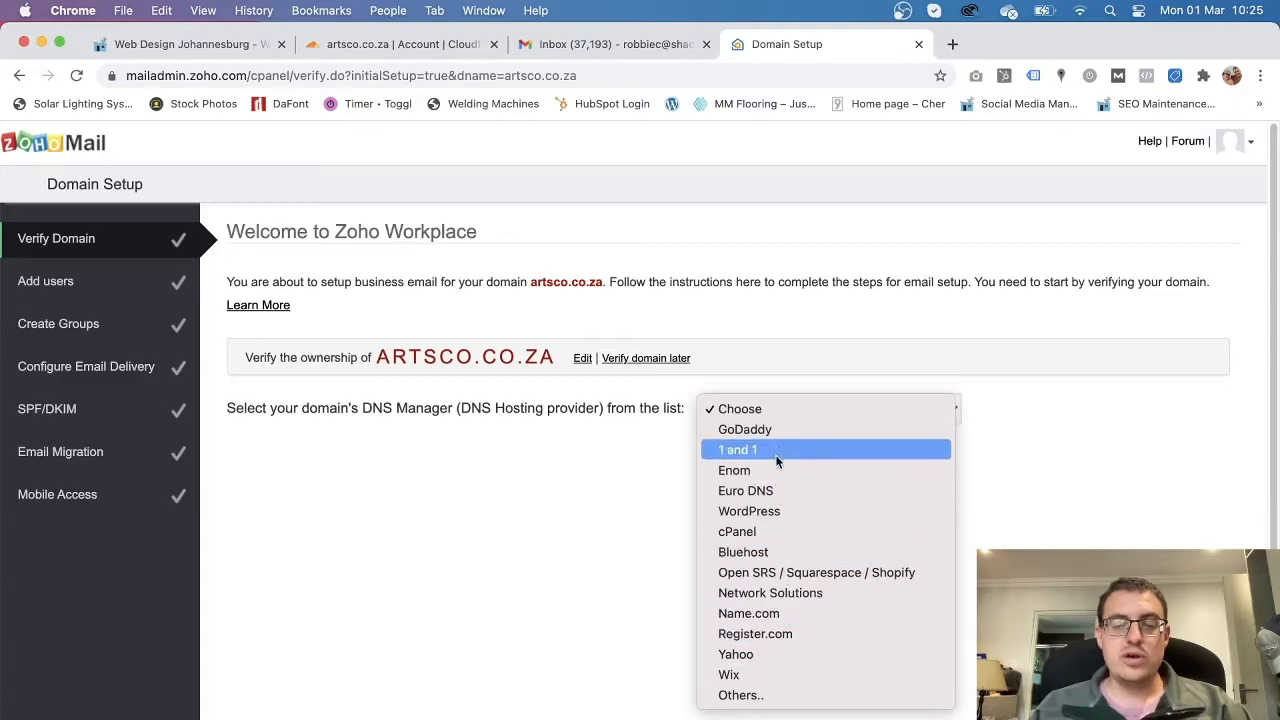
pyautogui.click(766, 697)
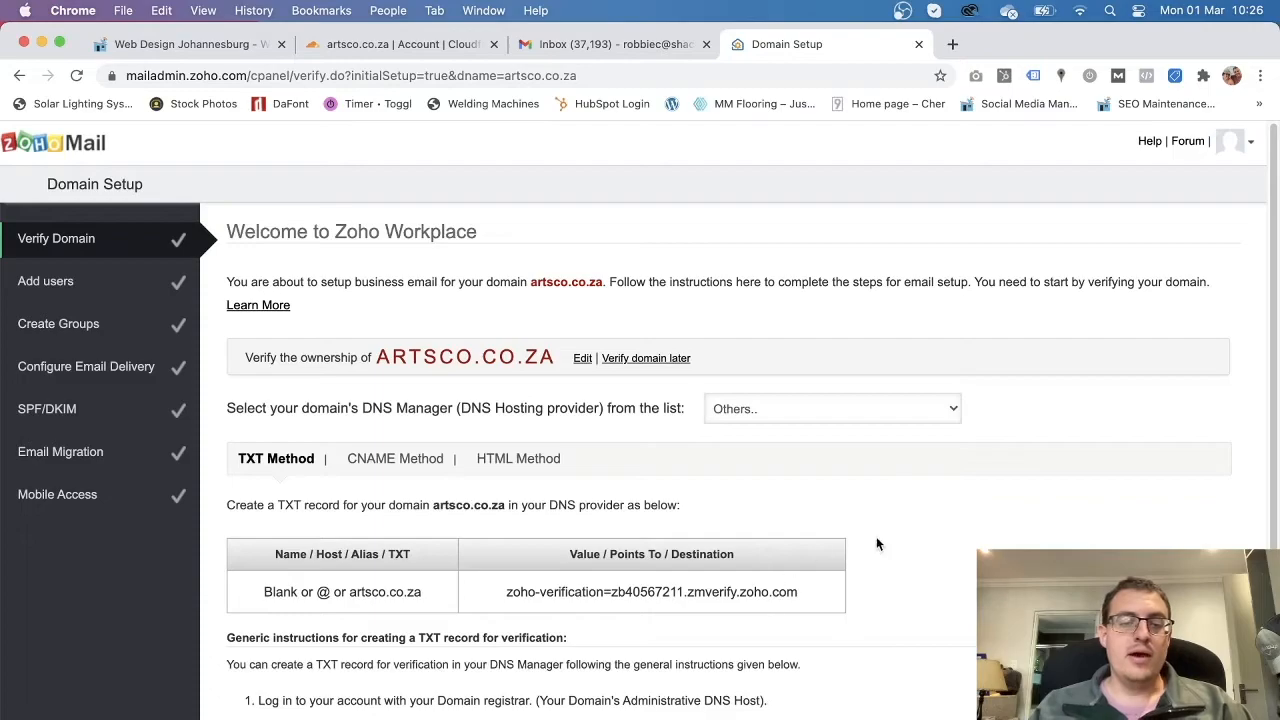
# Copy the TXT verification value and switch to the Cloudflare tab.
pyautogui.scroll(-1, 876, 544)
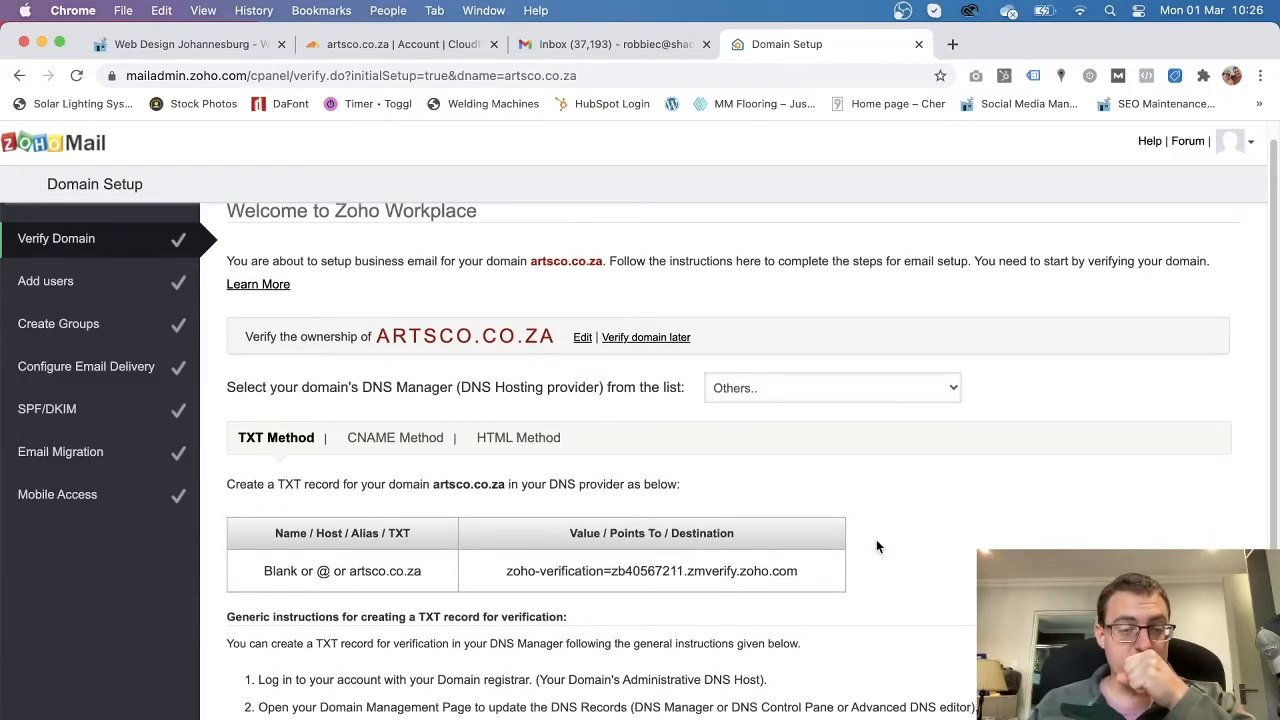
pyautogui.scroll(-2, 385, 596)
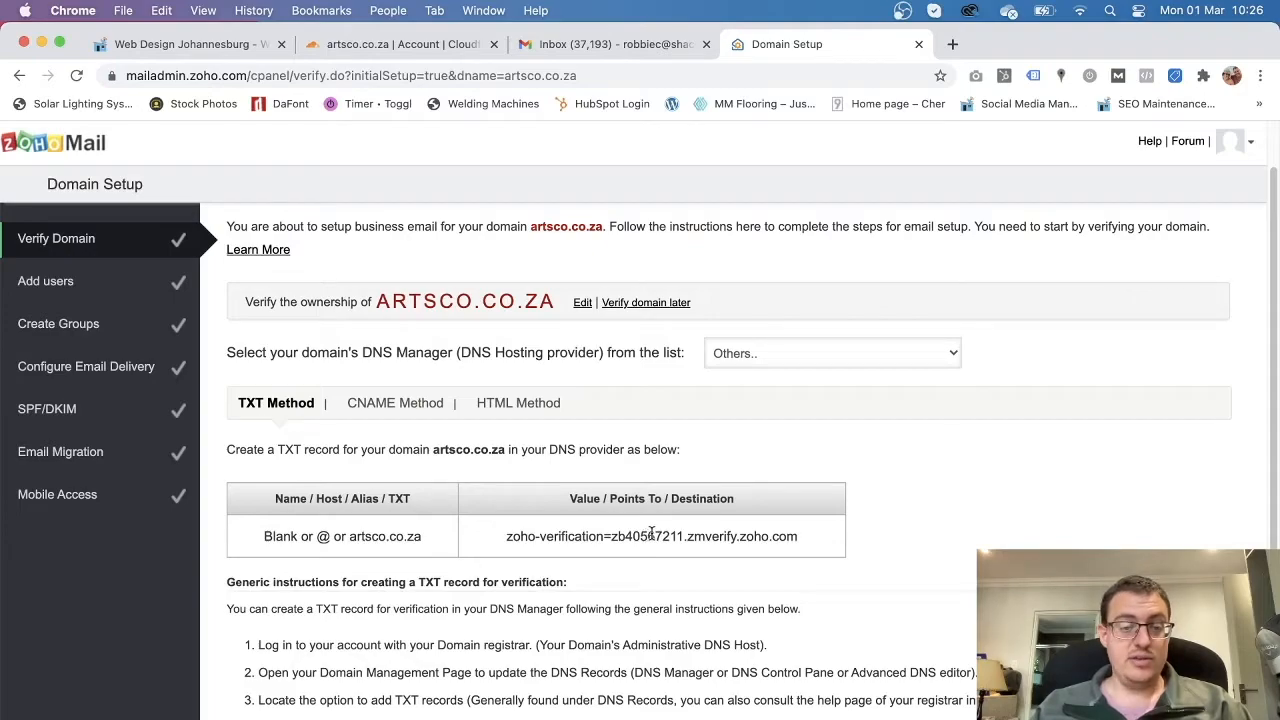
pyautogui.moveTo(812, 536); pyautogui.dragTo(504, 544)
pyautogui.click(504, 544)
pyautogui.rightClick(522, 538)
pyautogui.click(545, 577)
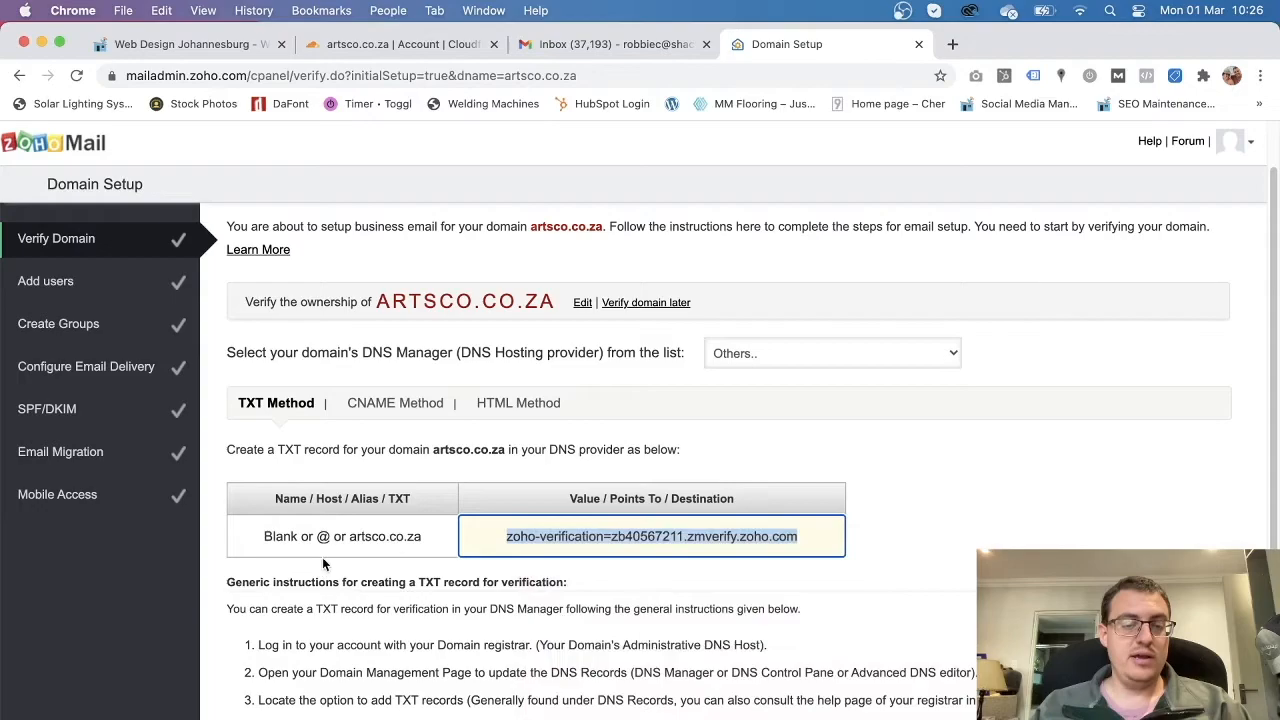
pyautogui.click(703, 536)
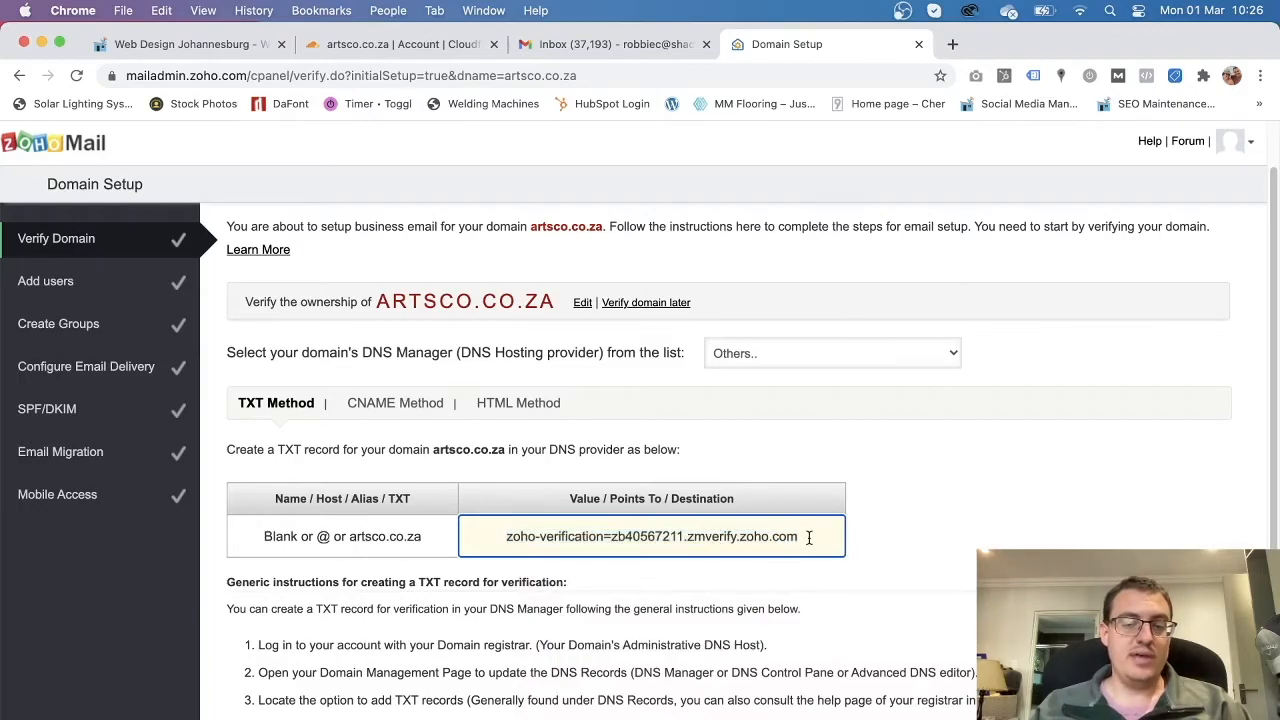
pyautogui.click(501, 540)
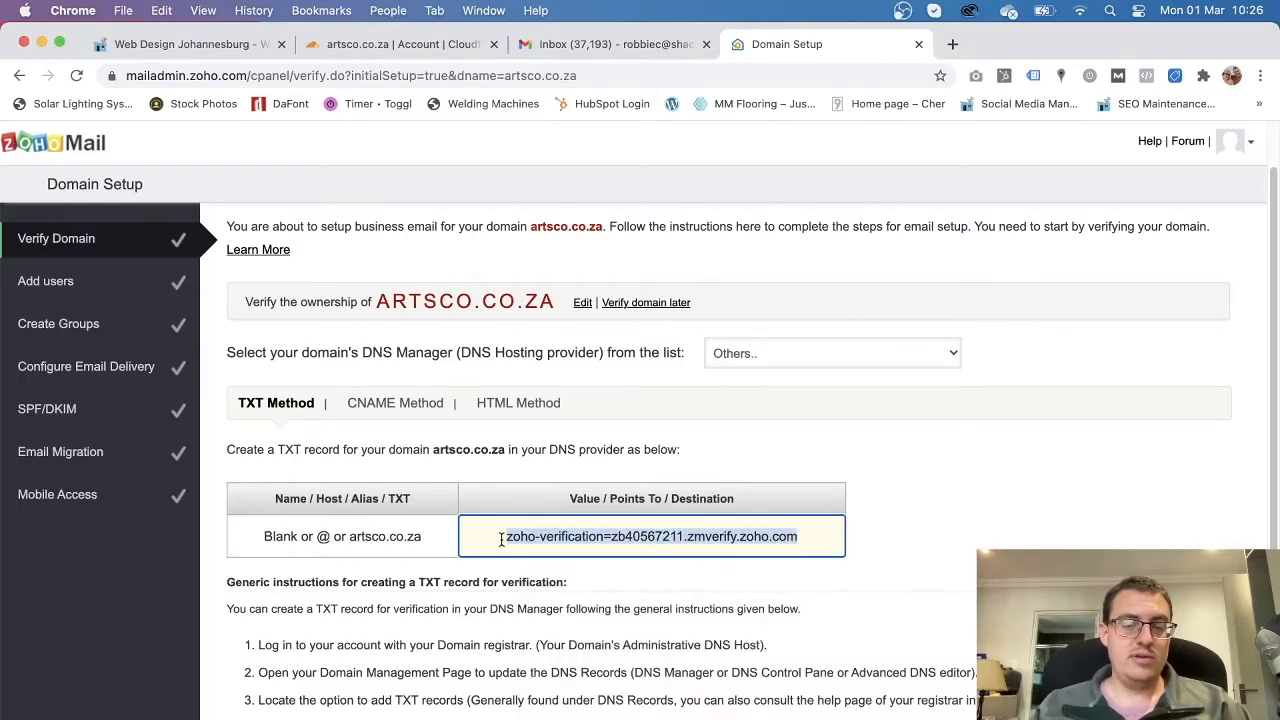
pyautogui.rightClick(517, 534)
pyautogui.click(574, 583)
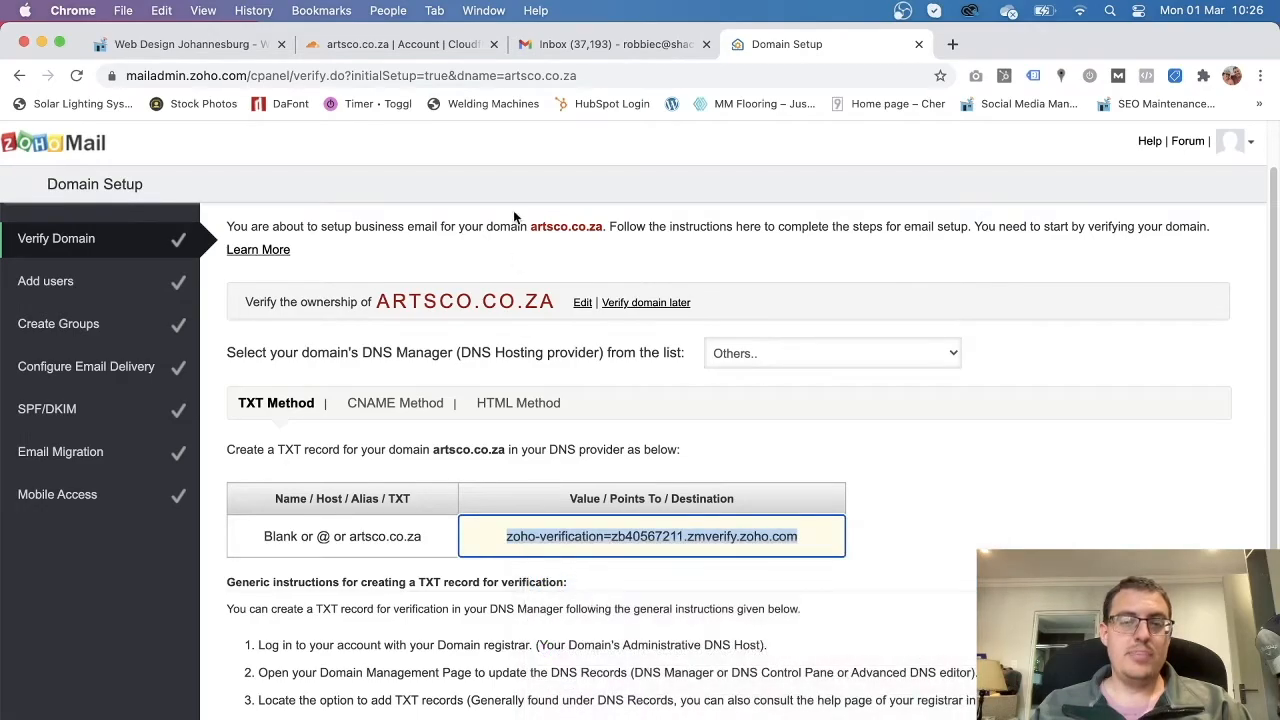
pyautogui.click(375, 48)
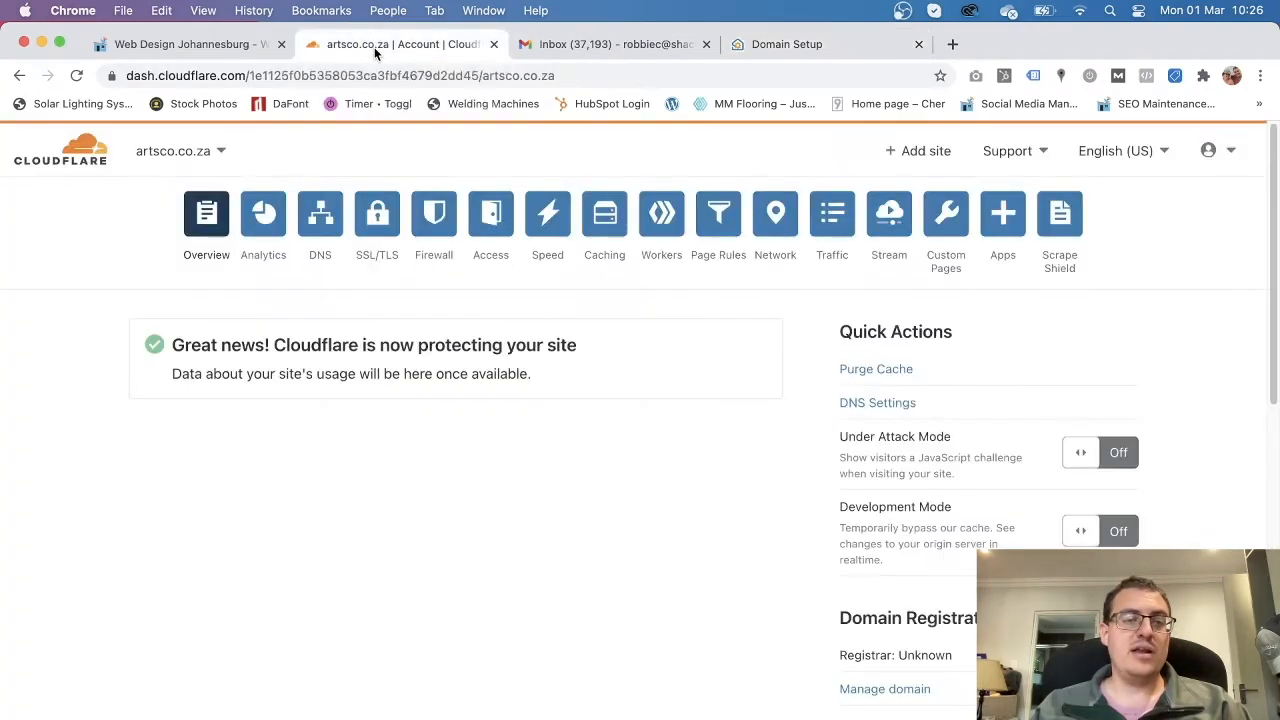
# Open Cloudflare's DNS management for artsco.co.za.
pyautogui.click(218, 152)
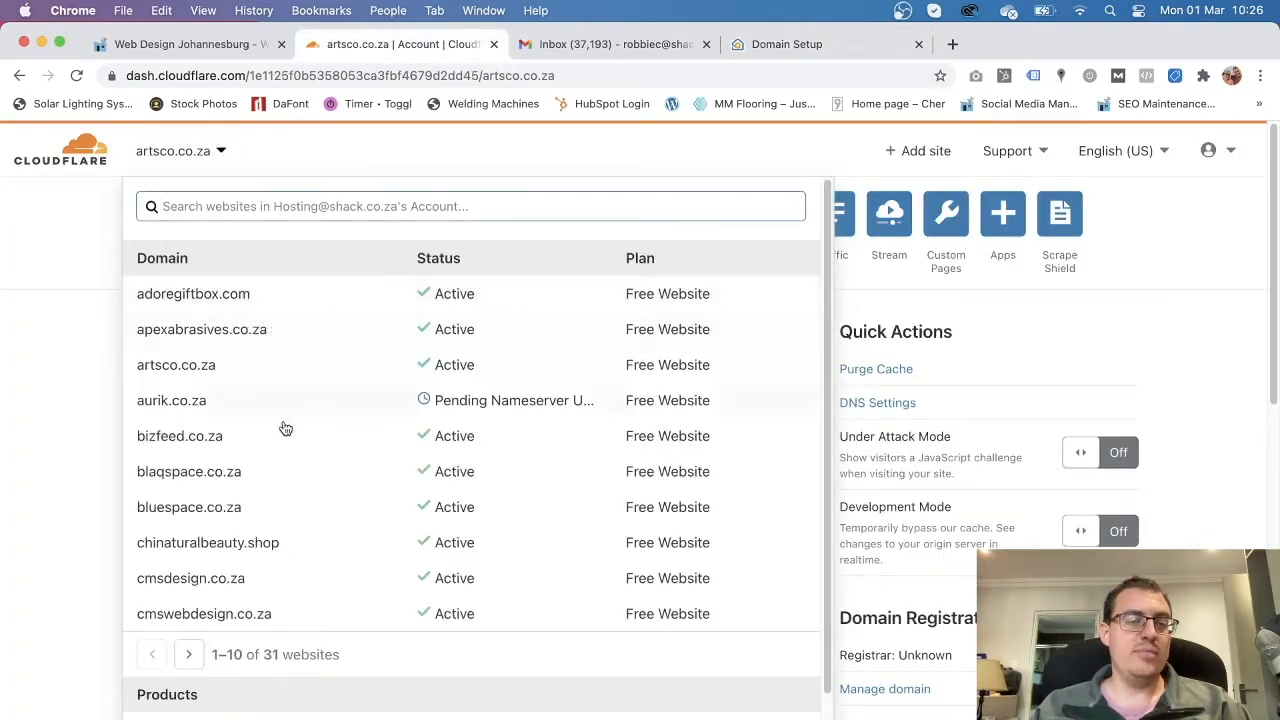
pyautogui.click(190, 372)
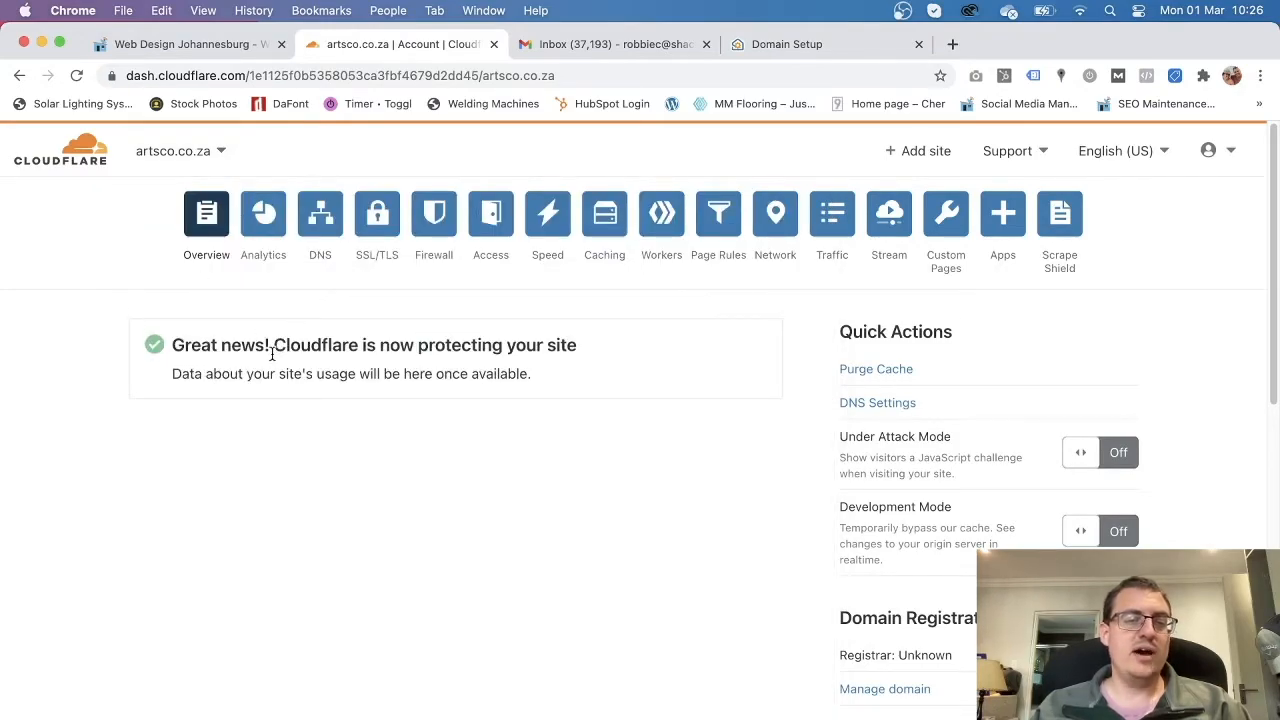
pyautogui.click(320, 222)
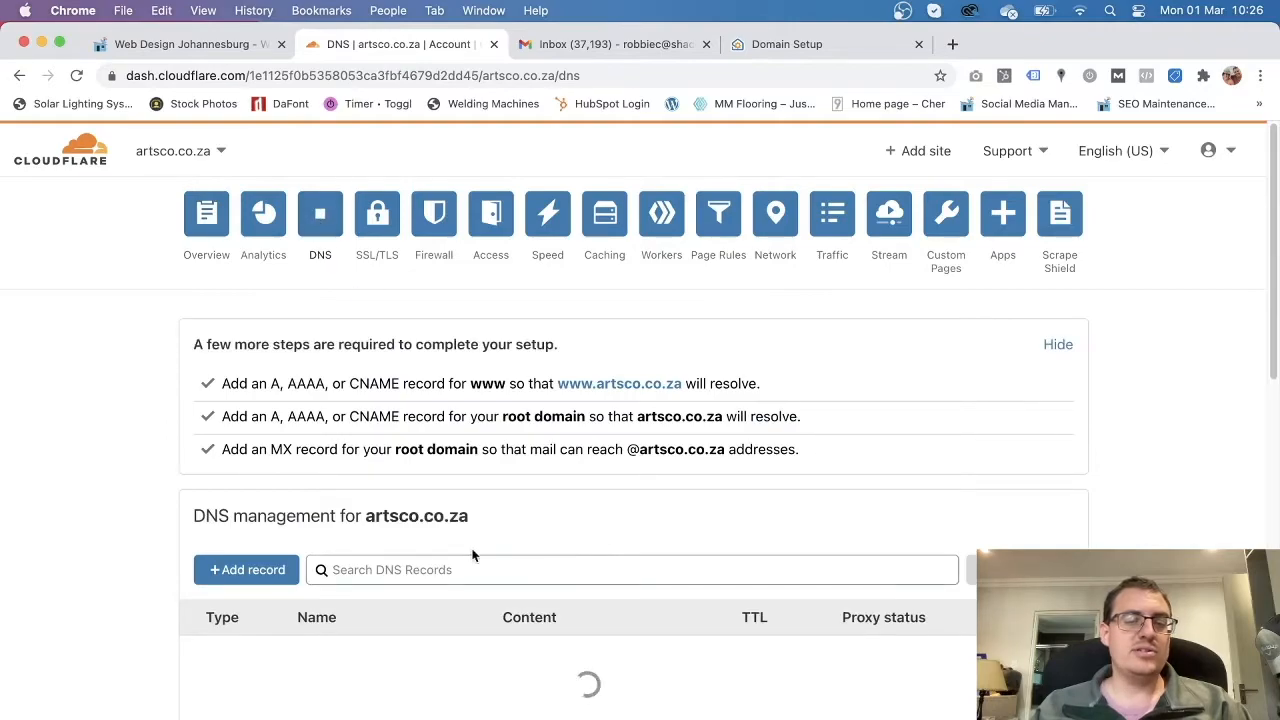
pyautogui.scroll(-5, 64, 570)
pyautogui.scroll(3, 462, 565)
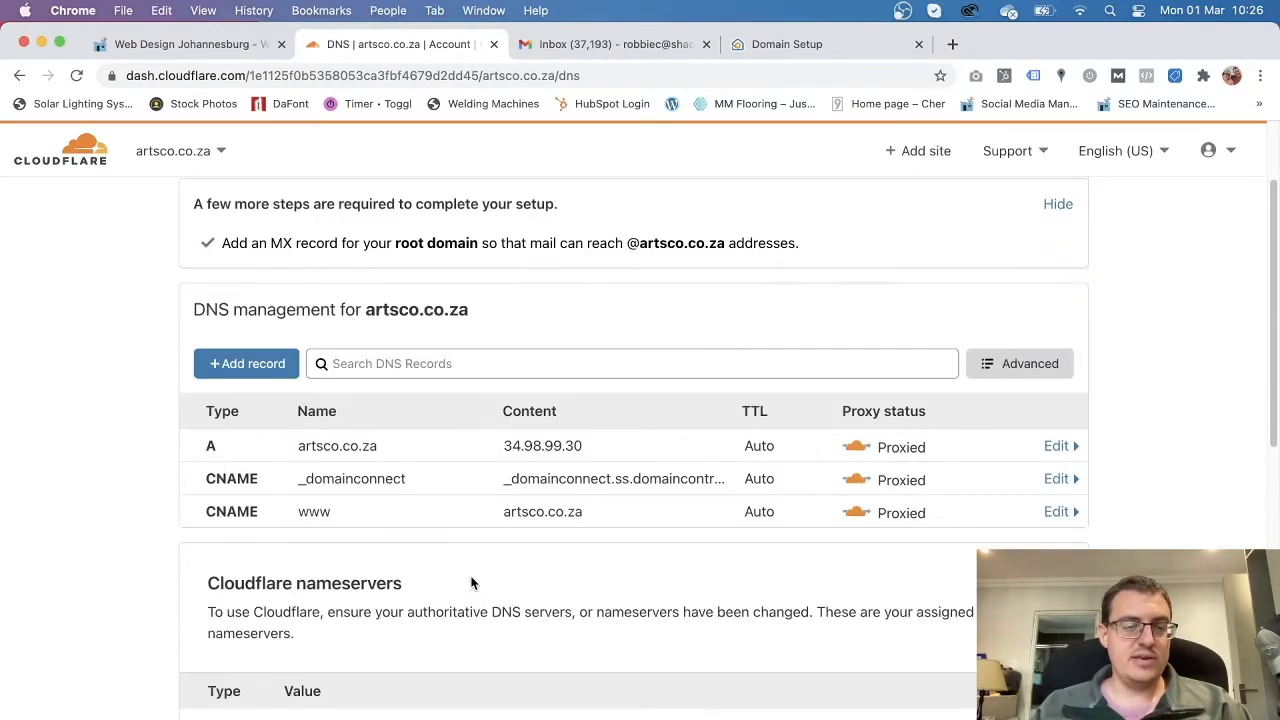
# Add and save a root (@) TXT record holding Zoho's verification value.
pyautogui.click(264, 370)
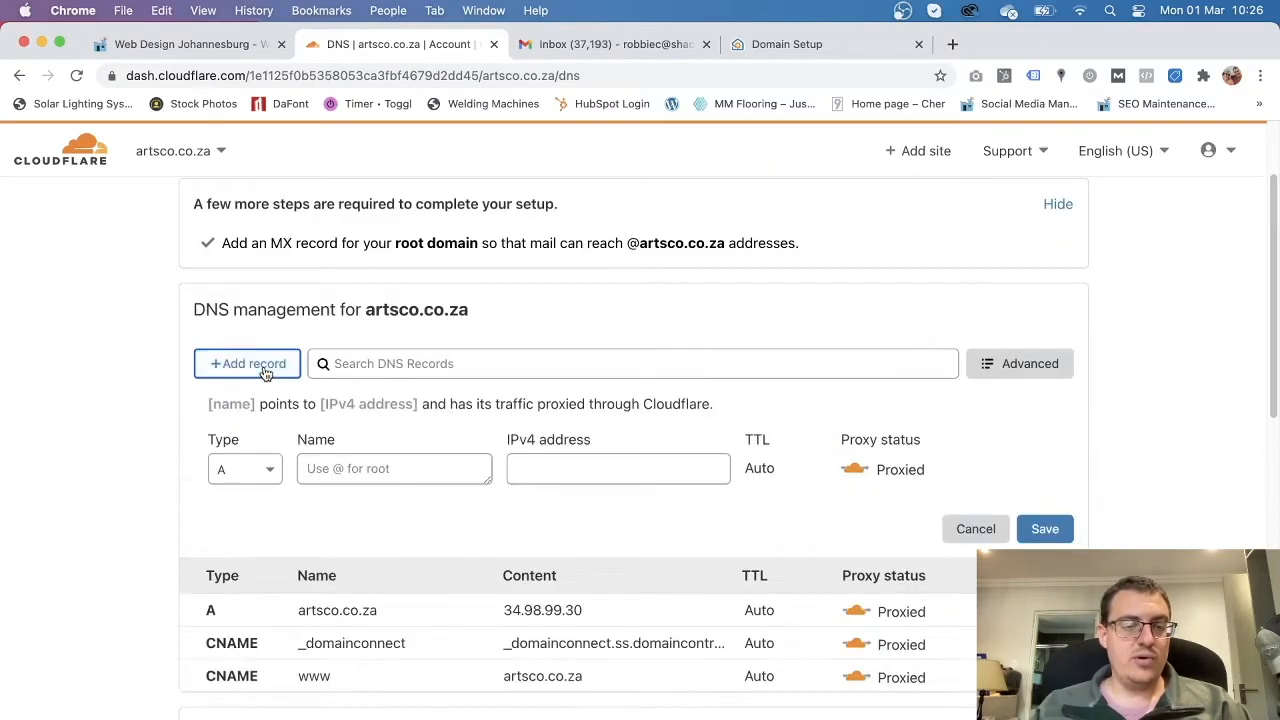
pyautogui.scroll(-5, 238, 645)
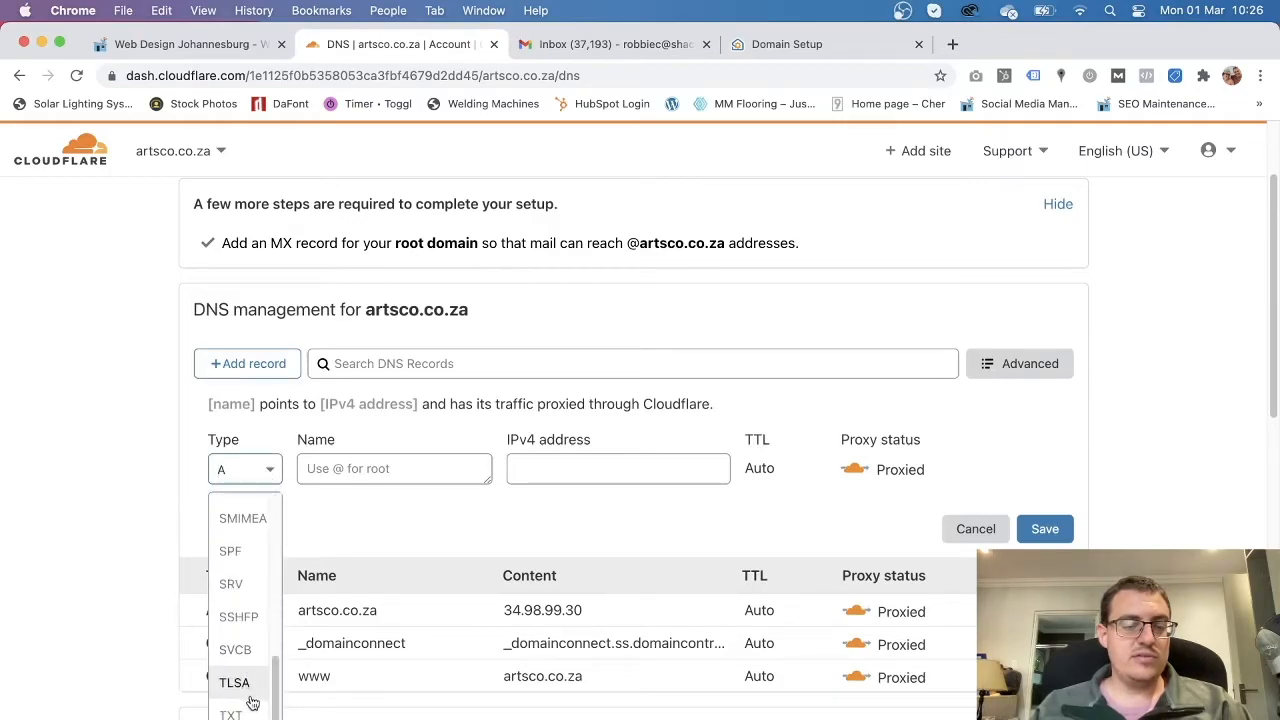
pyautogui.click(245, 710)
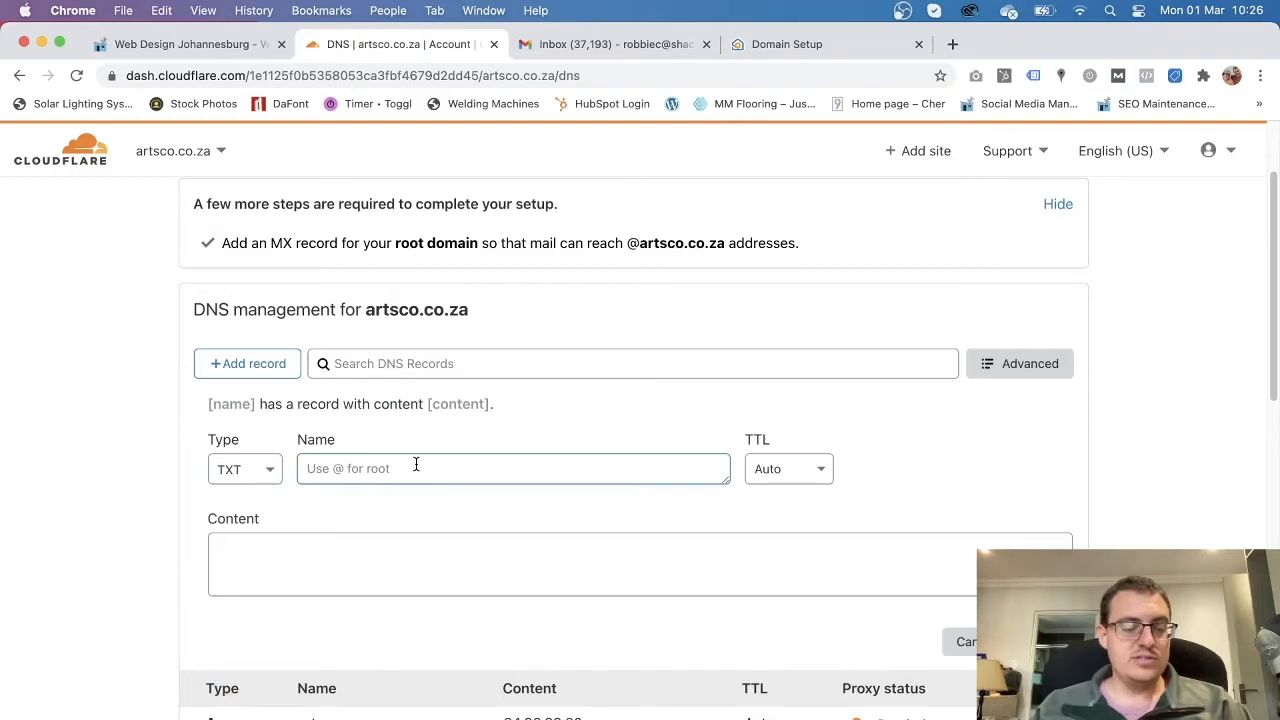
pyautogui.write('@')
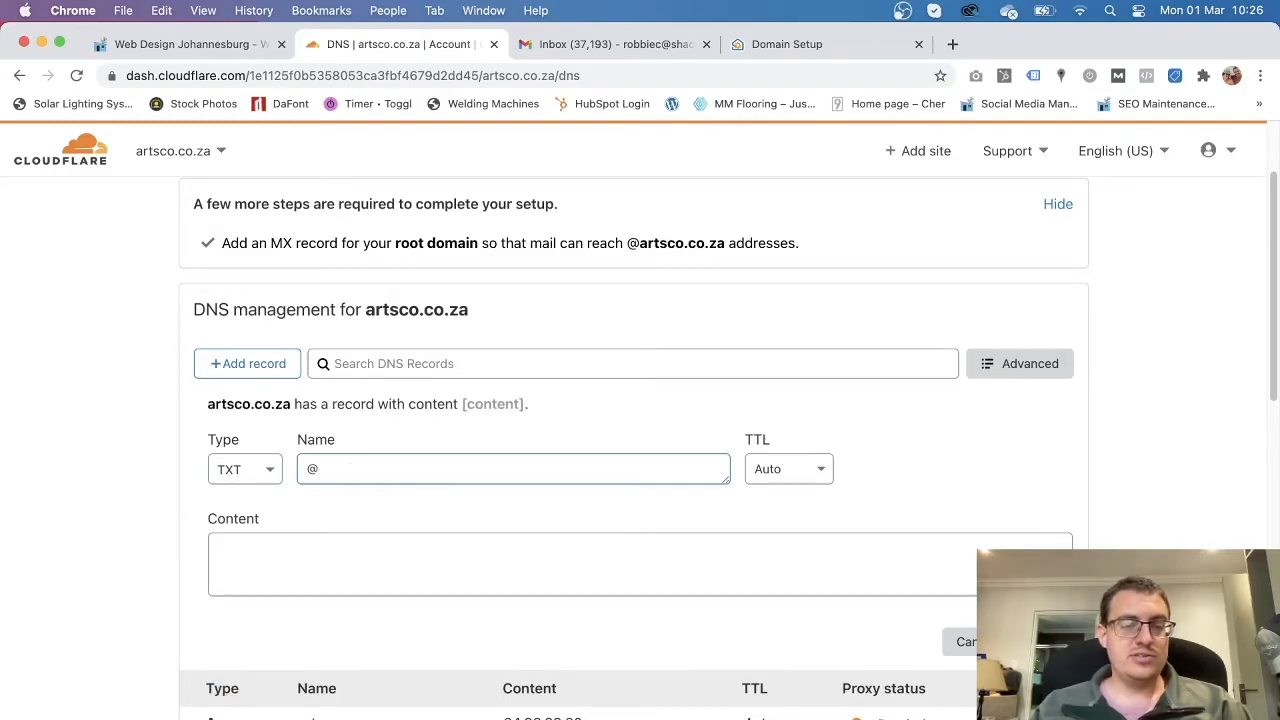
pyautogui.click(319, 567)
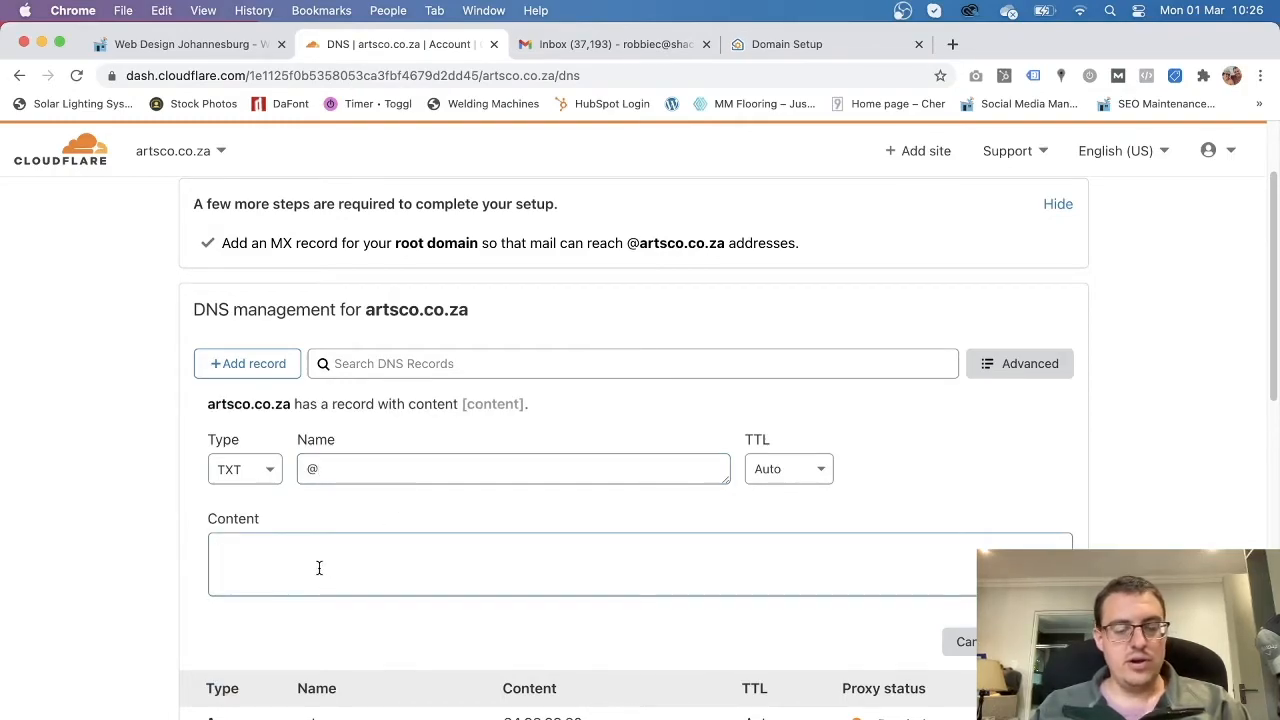
pyautogui.press('super+v')
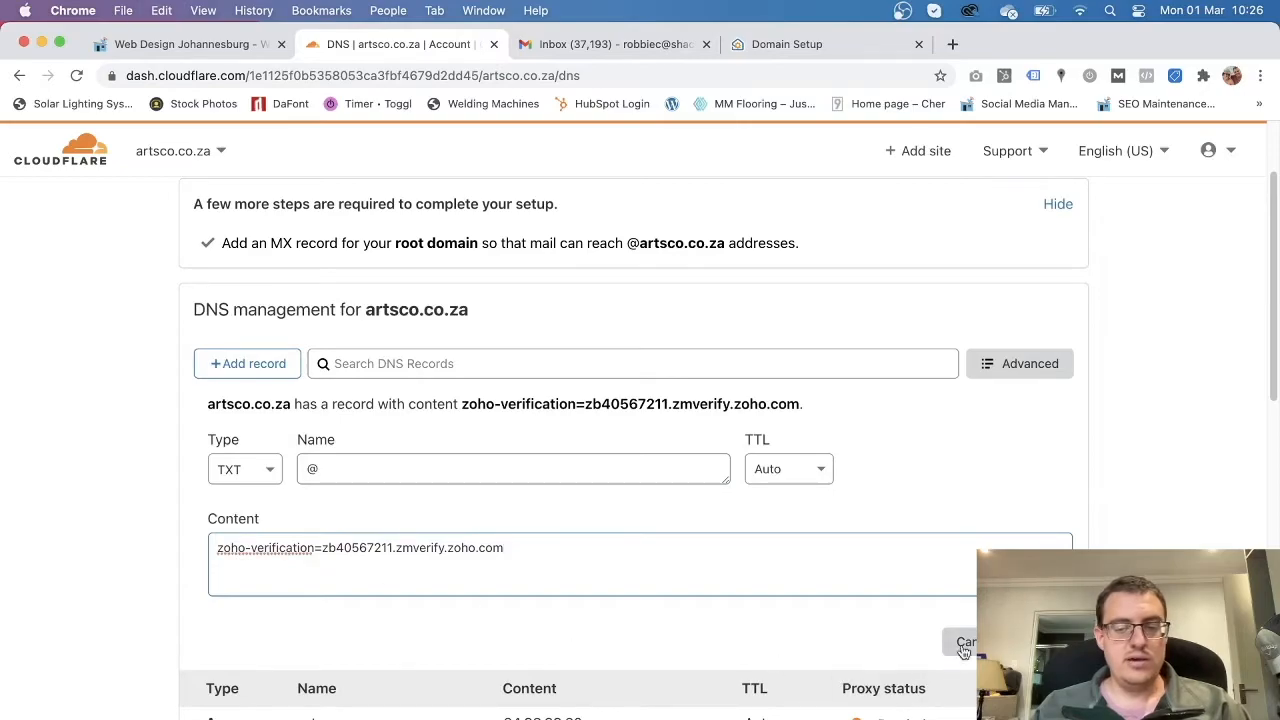
pyautogui.click(1043, 642)
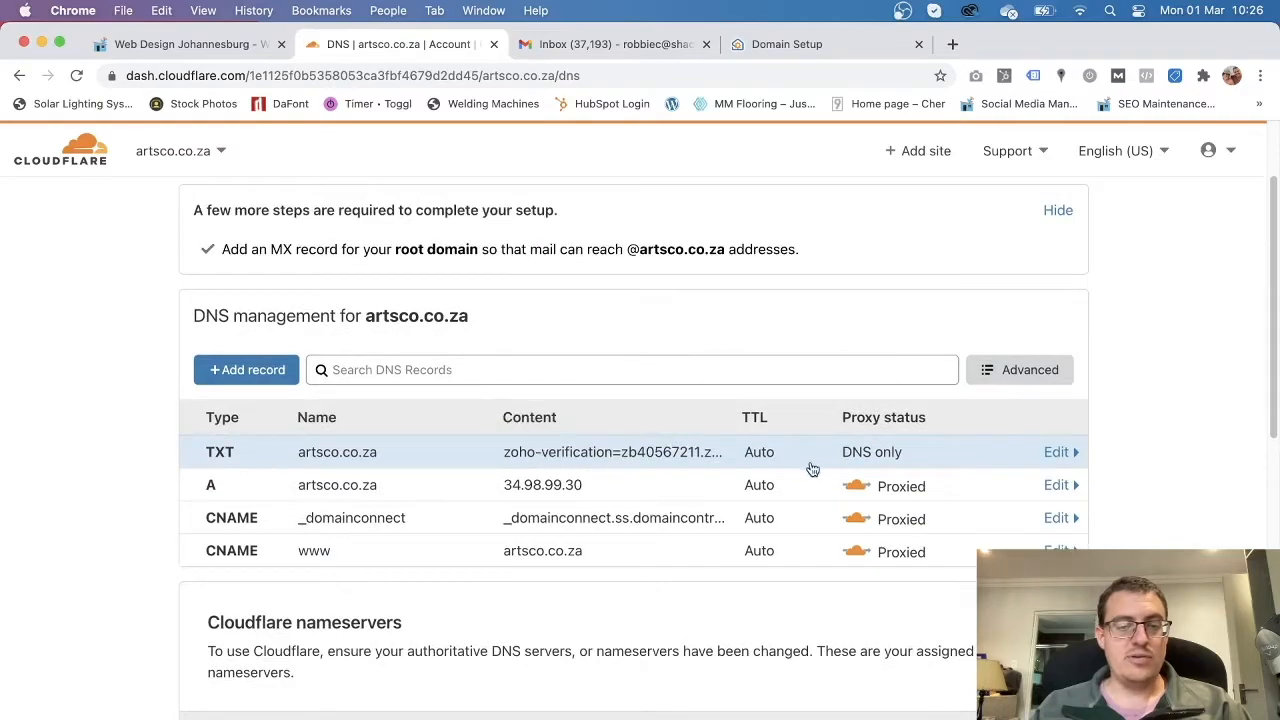
# Back in Zoho's domain setup, create the account with username hello.
pyautogui.click(771, 50)
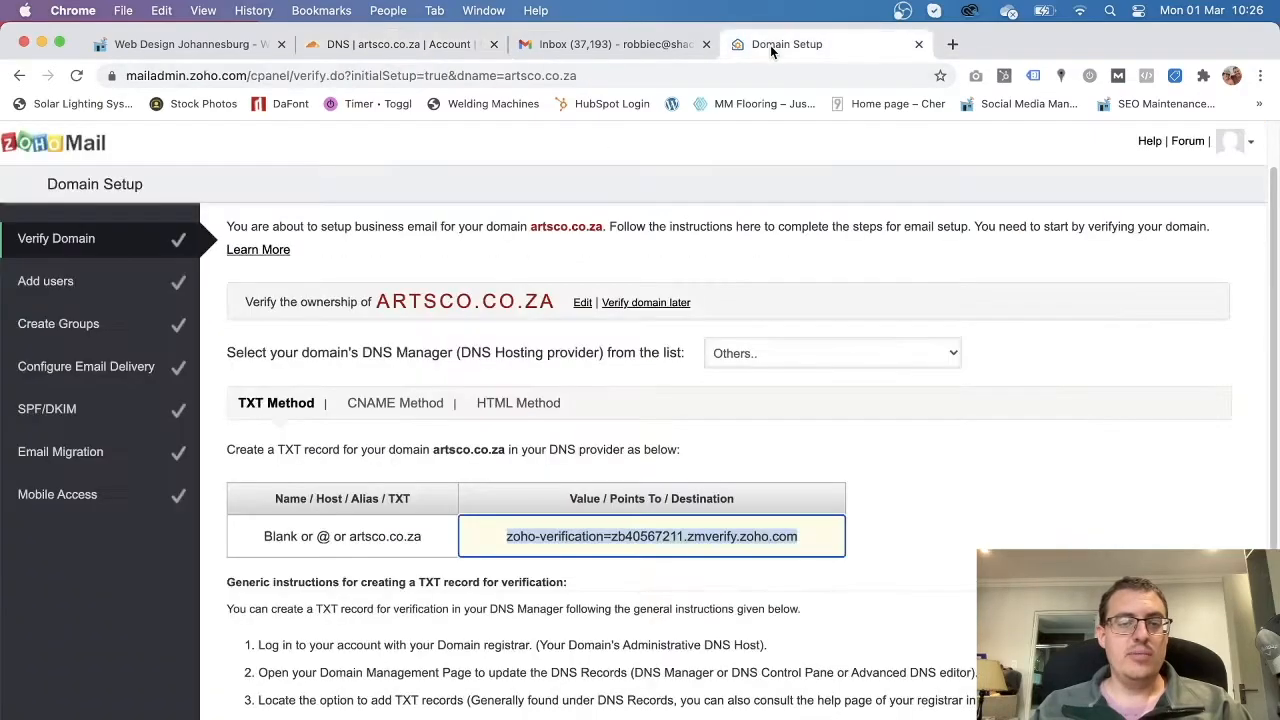
pyautogui.click(905, 531)
pyautogui.scroll(-3, 880, 560)
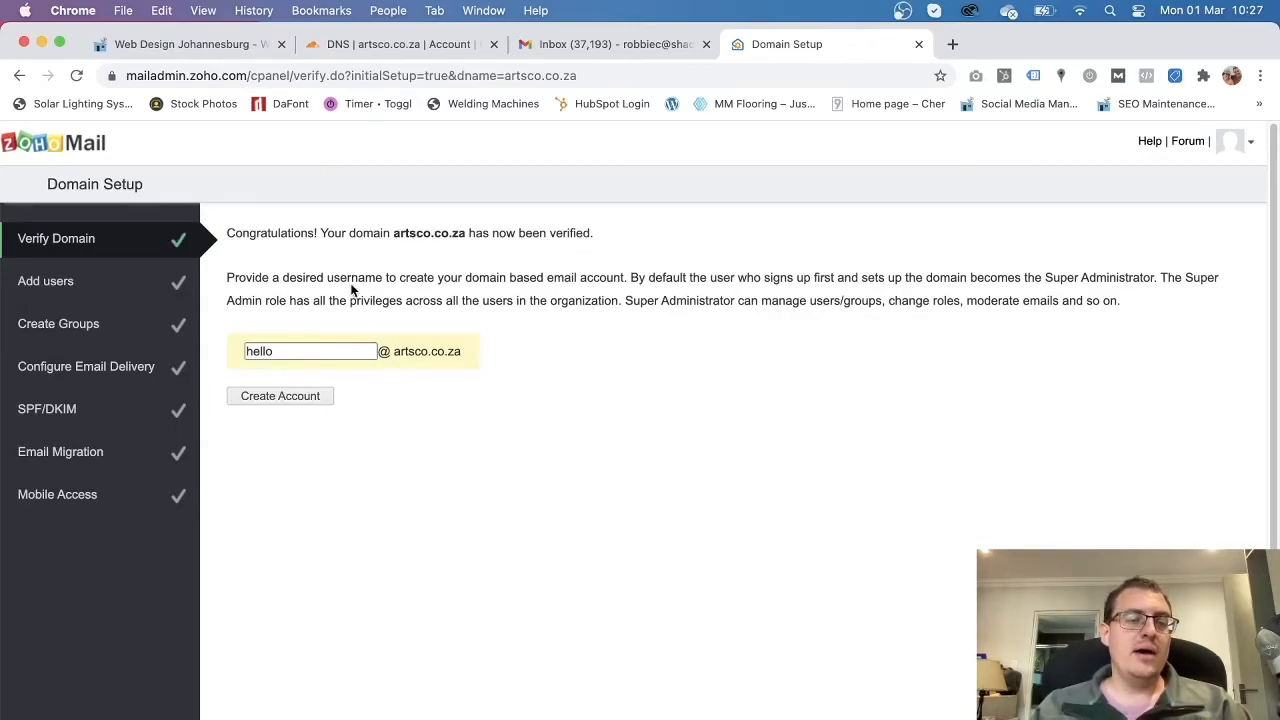
pyautogui.click(275, 351)
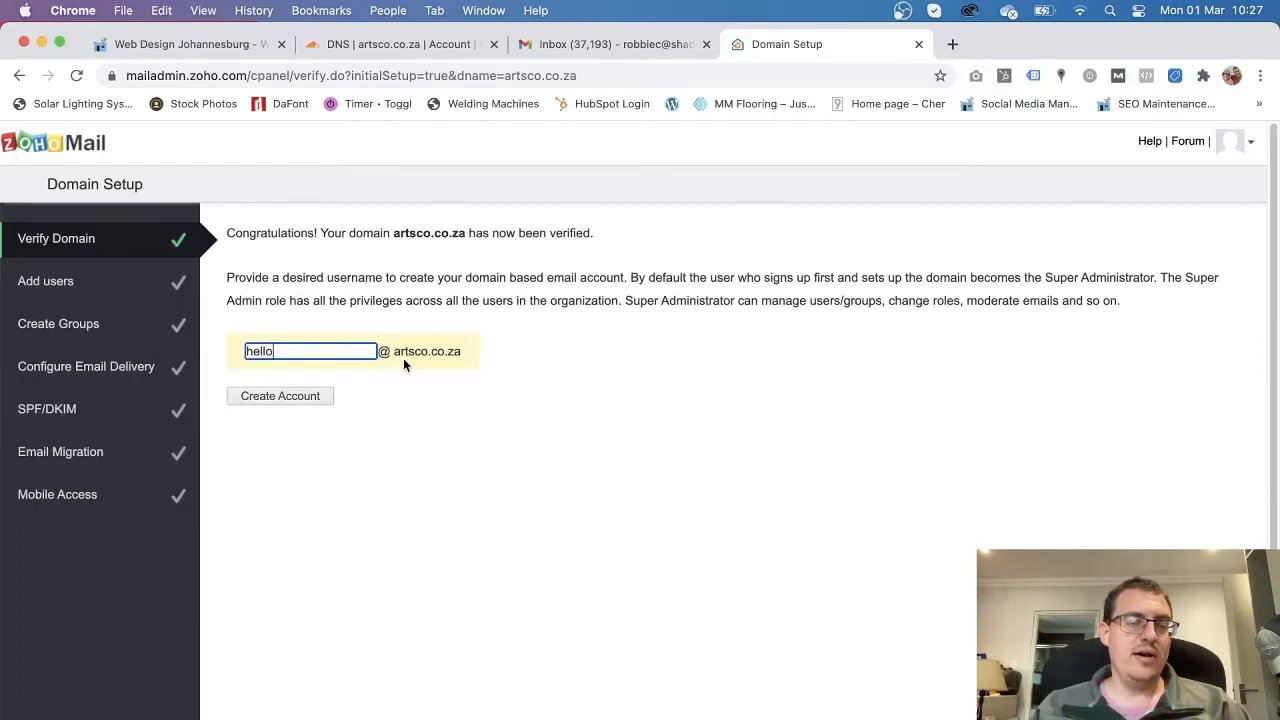
pyautogui.click(286, 397)
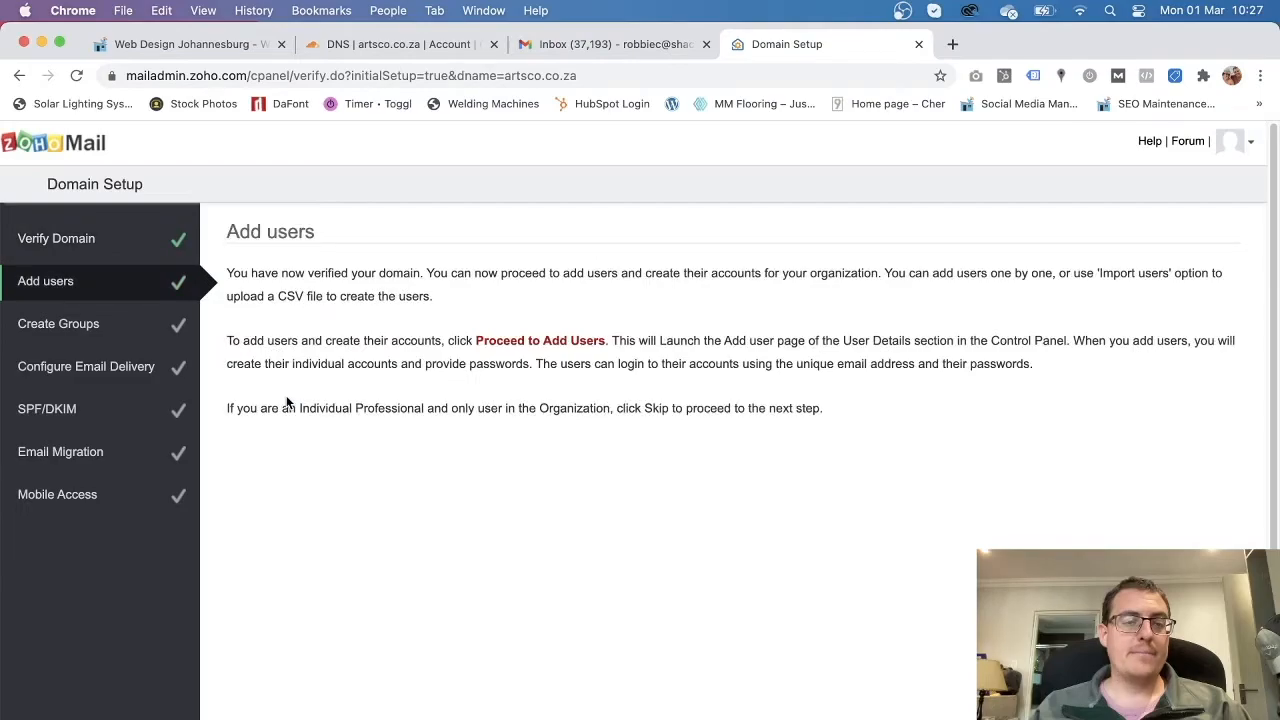
# Skip the Add users and Groups steps, then select mx.zoho.com in the MX table.
pyautogui.scroll(-1, 969, 581)
pyautogui.scroll(1, 970, 584)
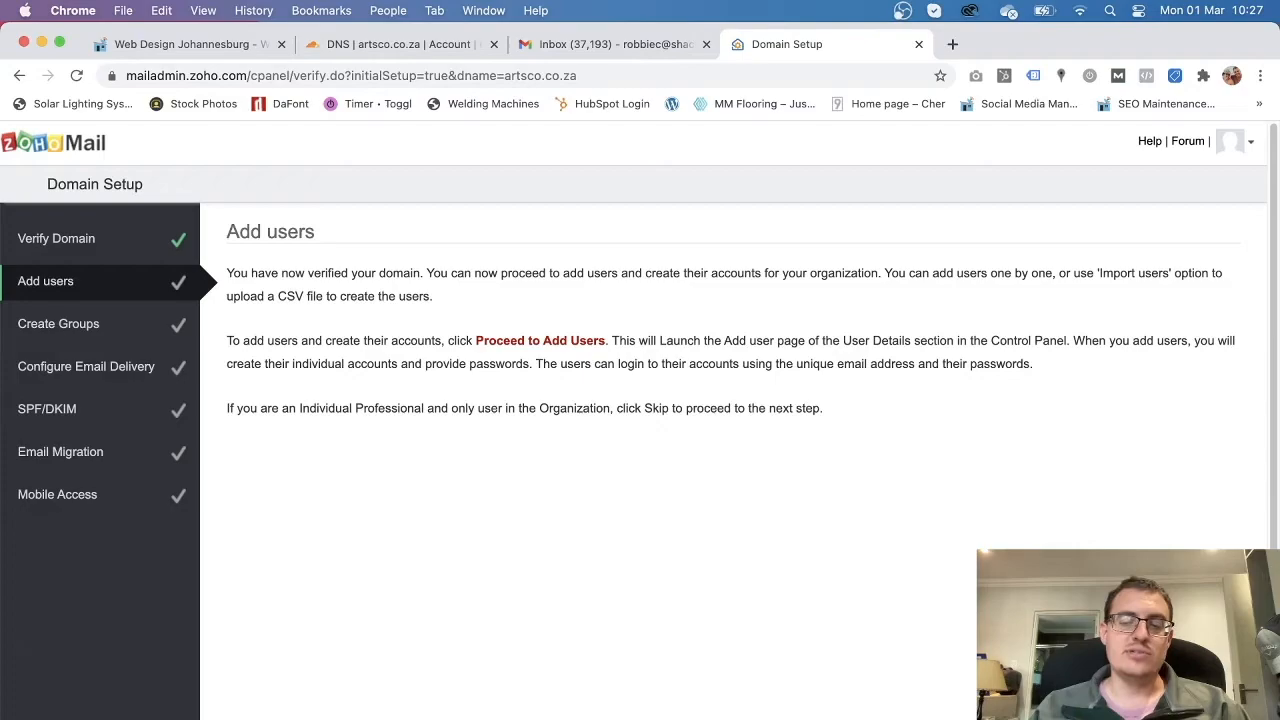
pyautogui.click(600, 716)
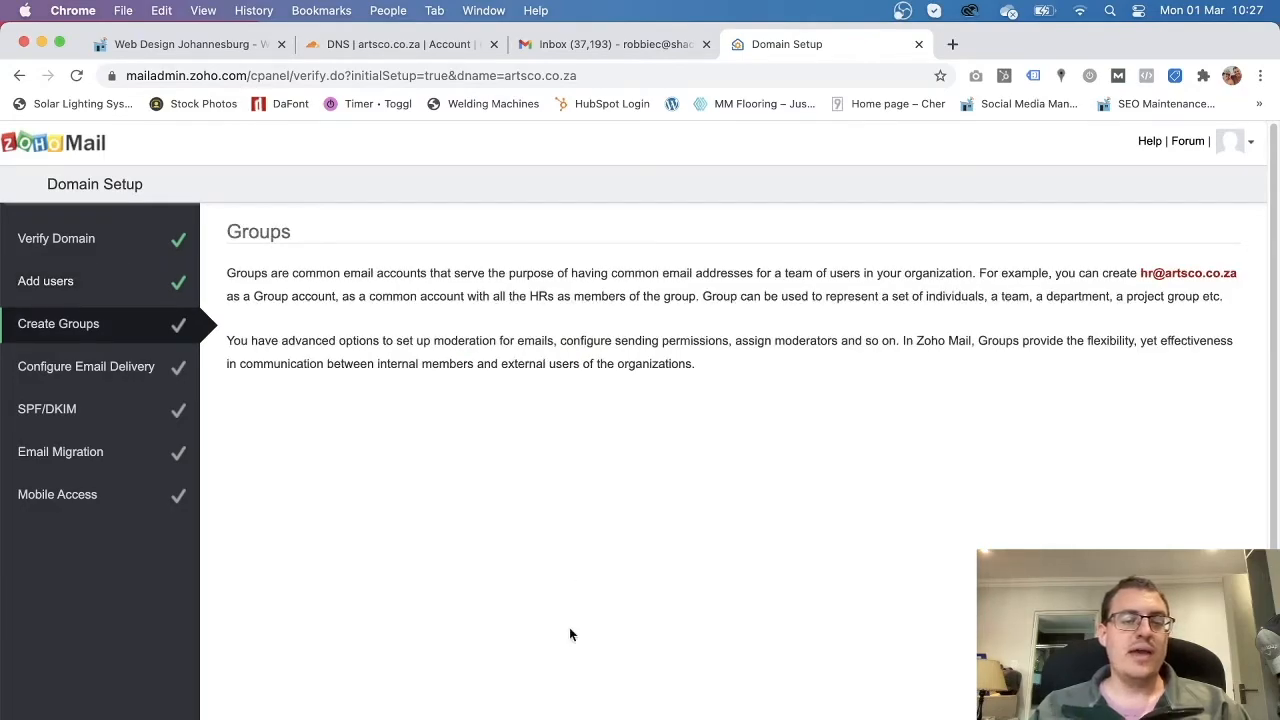
pyautogui.click(735, 716)
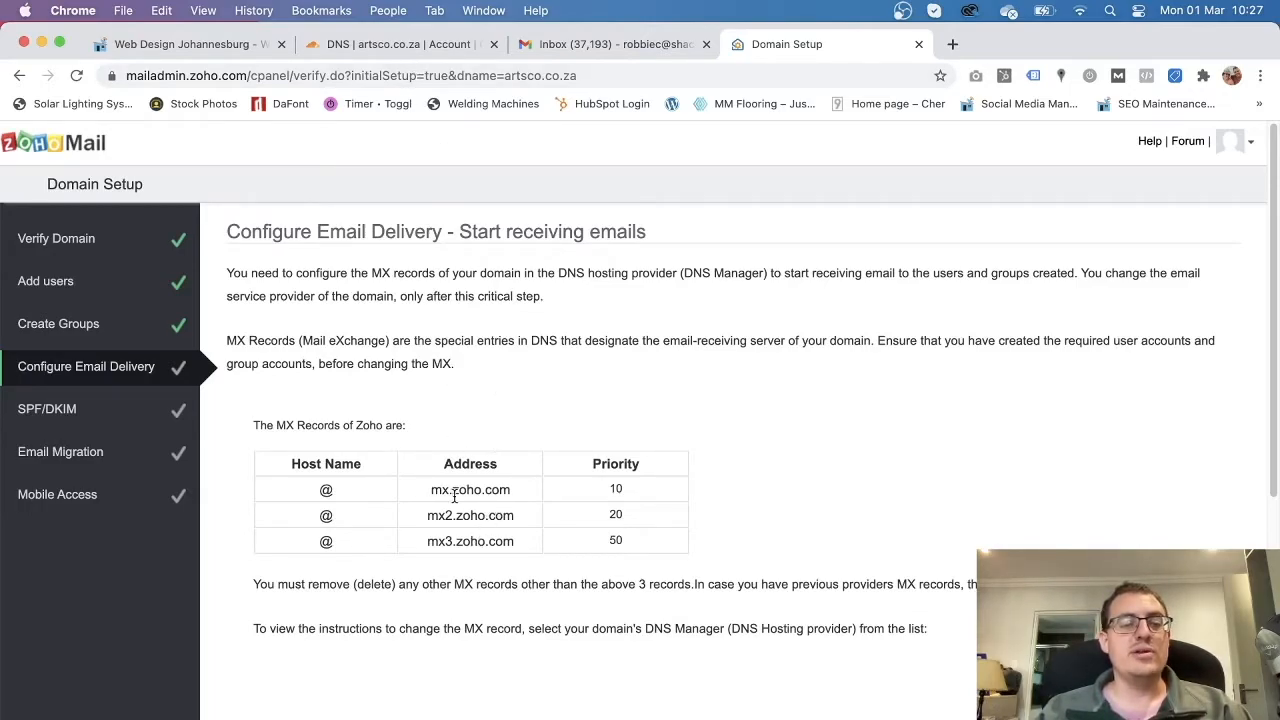
pyautogui.moveTo(511, 489); pyautogui.dragTo(430, 489)
pyautogui.press('super+c')
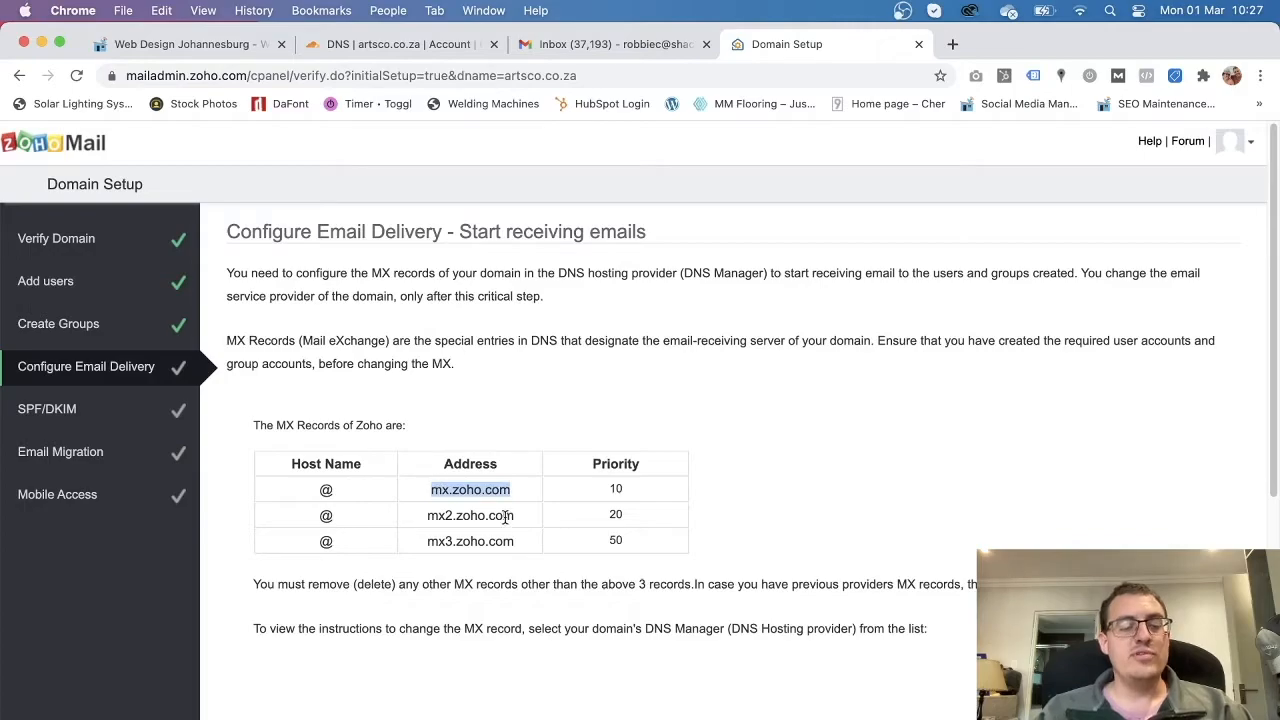
# Add a root MX record for mx.zoho.com with priority 10 in Cloudflare.
pyautogui.click(382, 48)
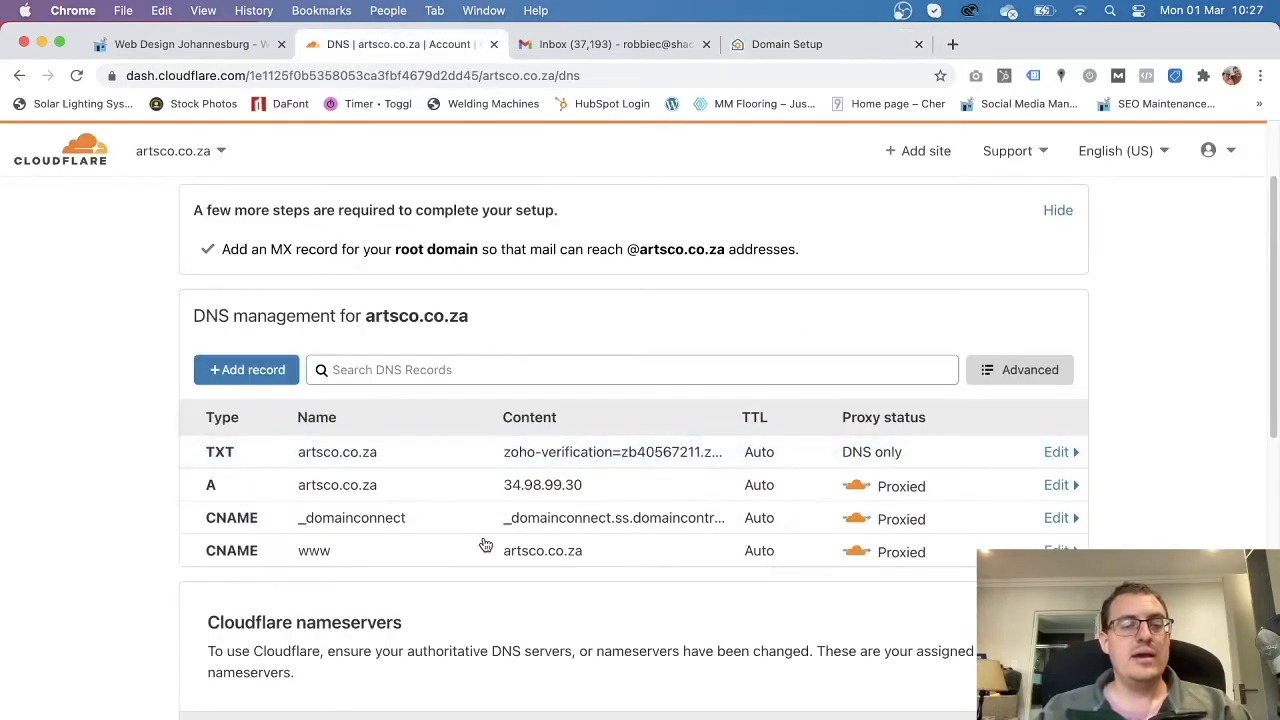
pyautogui.click(250, 366)
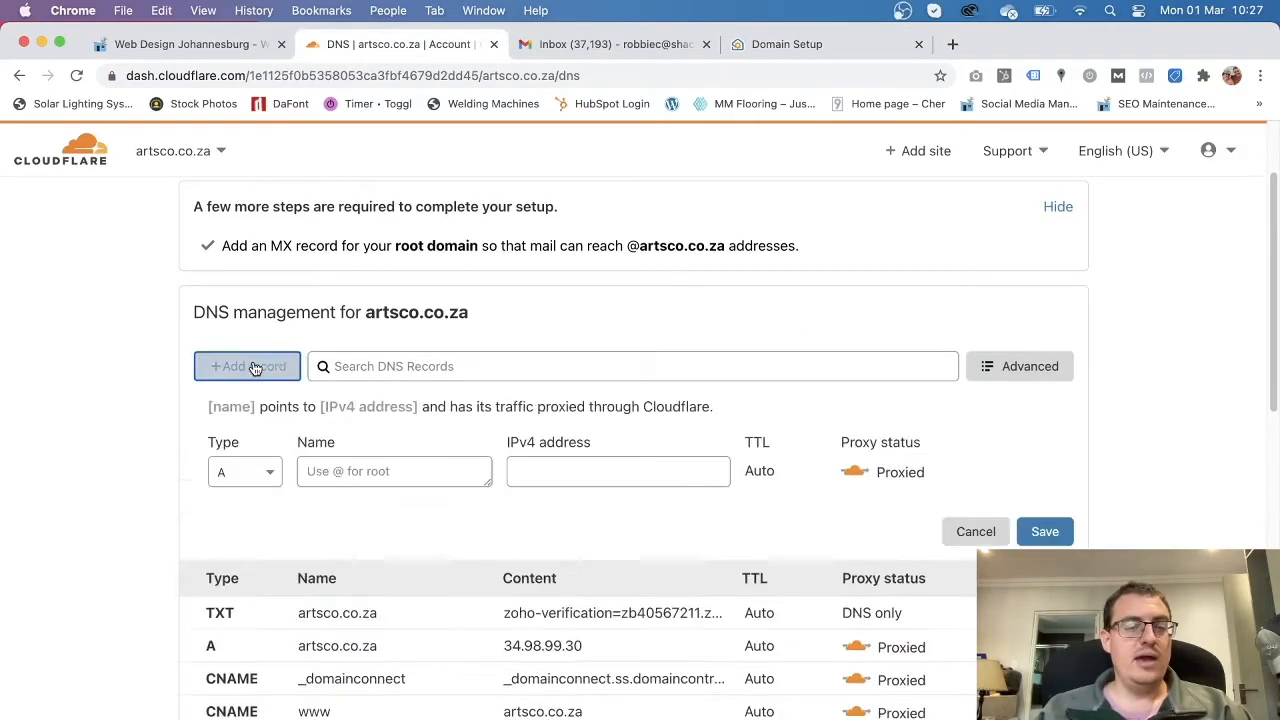
pyautogui.click(274, 472)
pyautogui.scroll(-3, 260, 640)
pyautogui.scroll(-1, 258, 643)
pyautogui.click(245, 650)
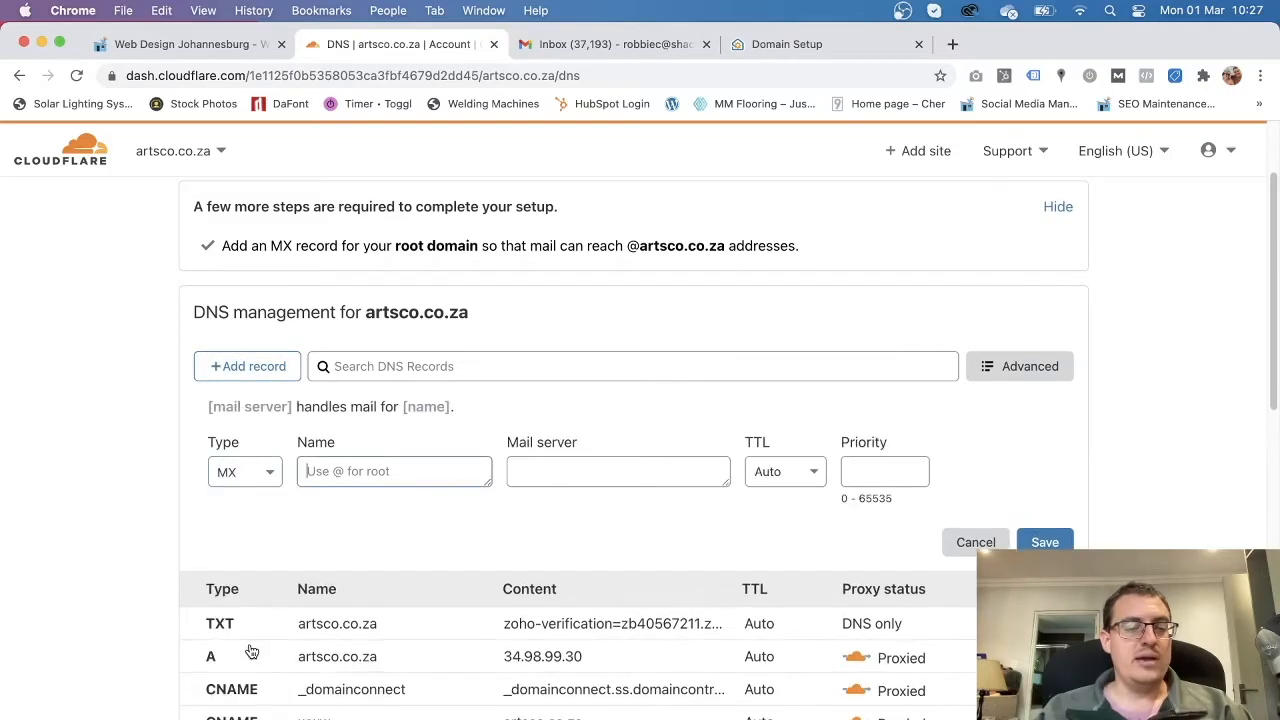
pyautogui.write('@')
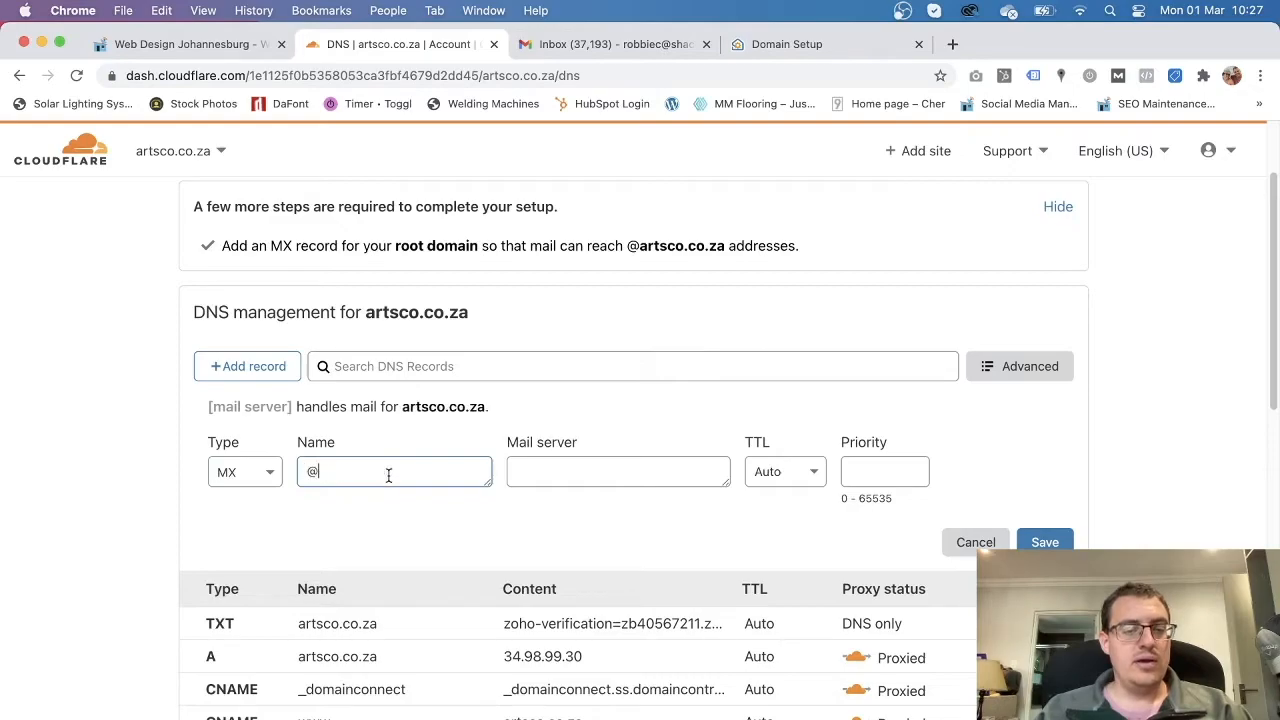
pyautogui.click(533, 470)
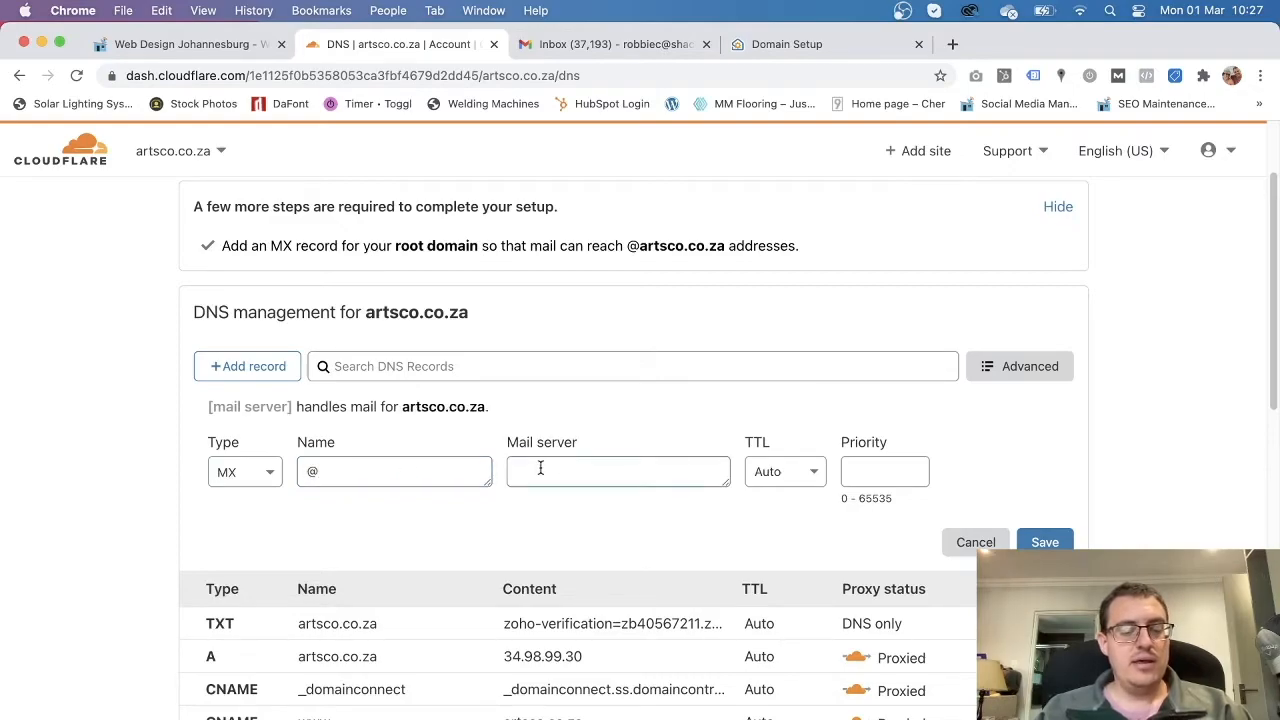
pyautogui.press('super+v')
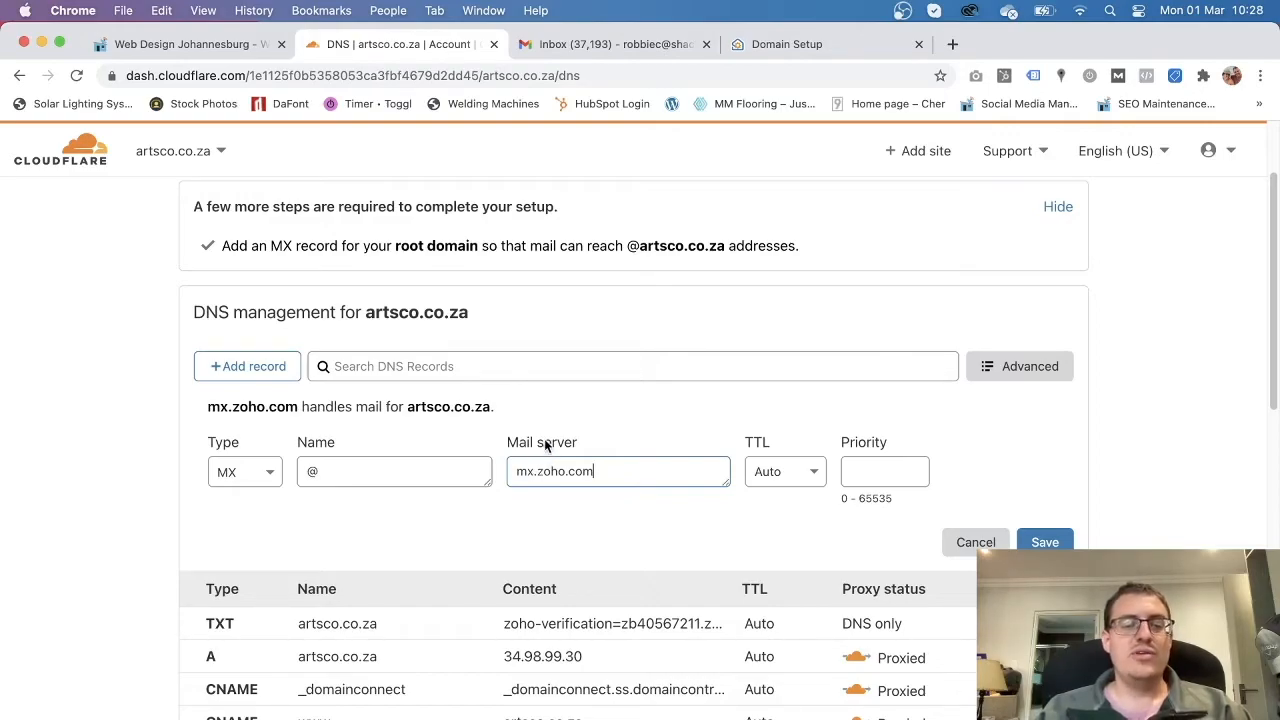
pyautogui.click(771, 44)
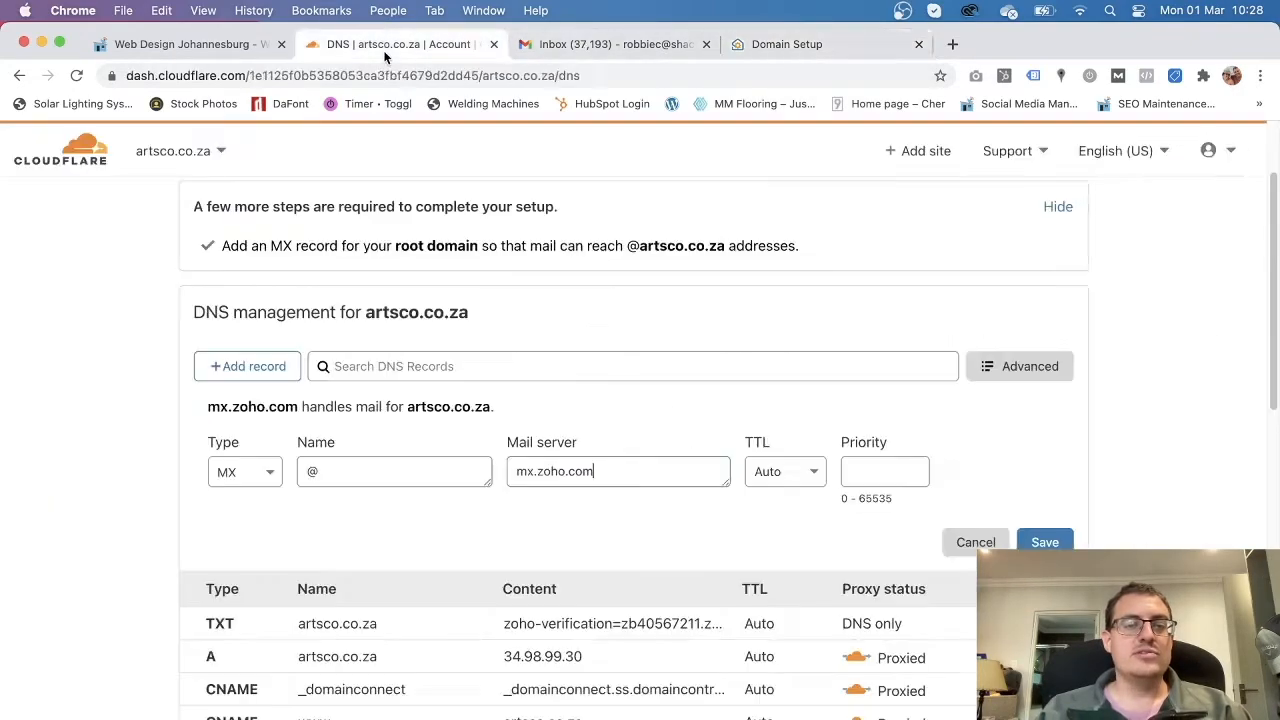
pyautogui.click(400, 44)
pyautogui.click(874, 473)
pyautogui.write('10')
pyautogui.click(1047, 543)
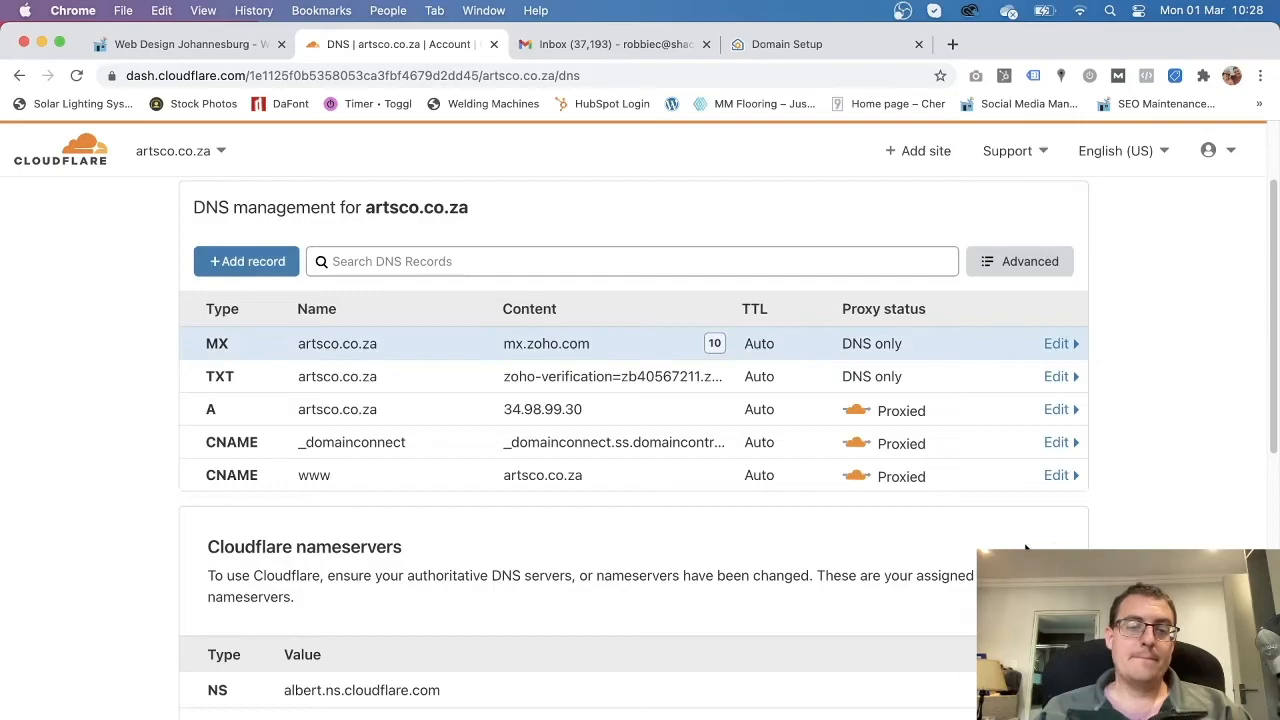
# Copy mx2.zoho.com from Zoho and add it as a root MX record with priority 20.
pyautogui.scroll(3, 674, 580)
pyautogui.scroll(-1, 578, 495)
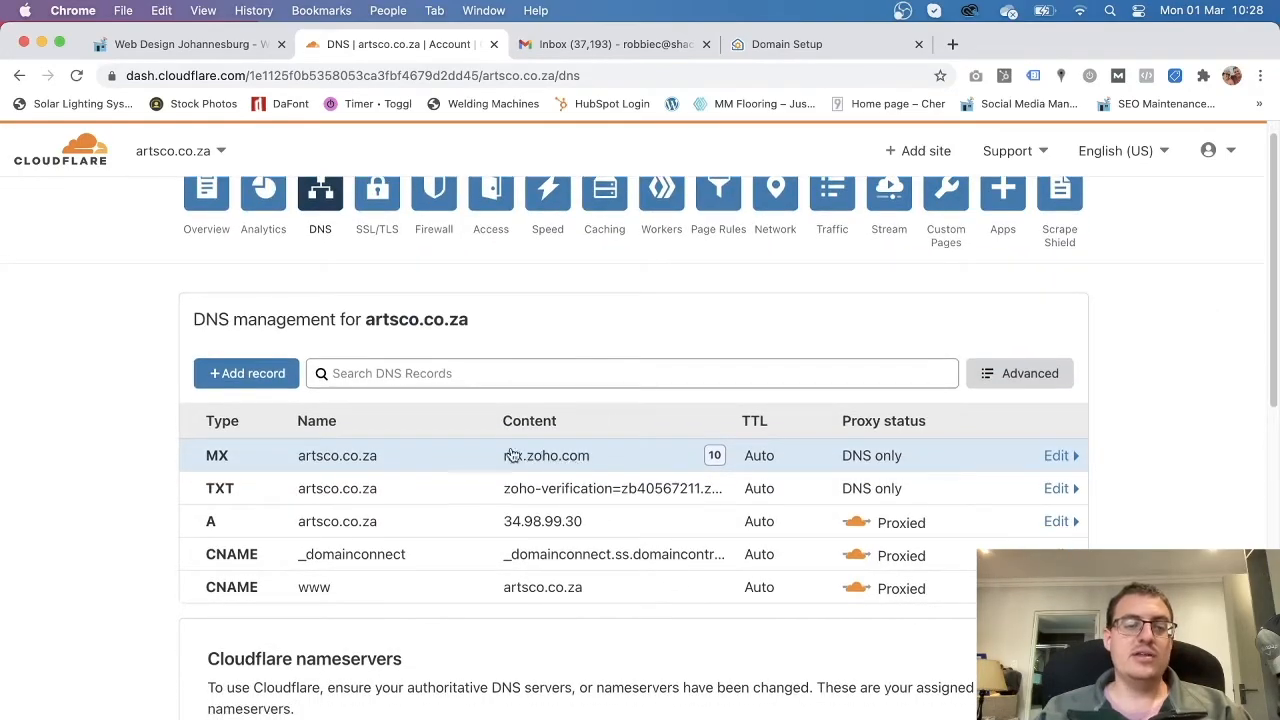
pyautogui.click(787, 44)
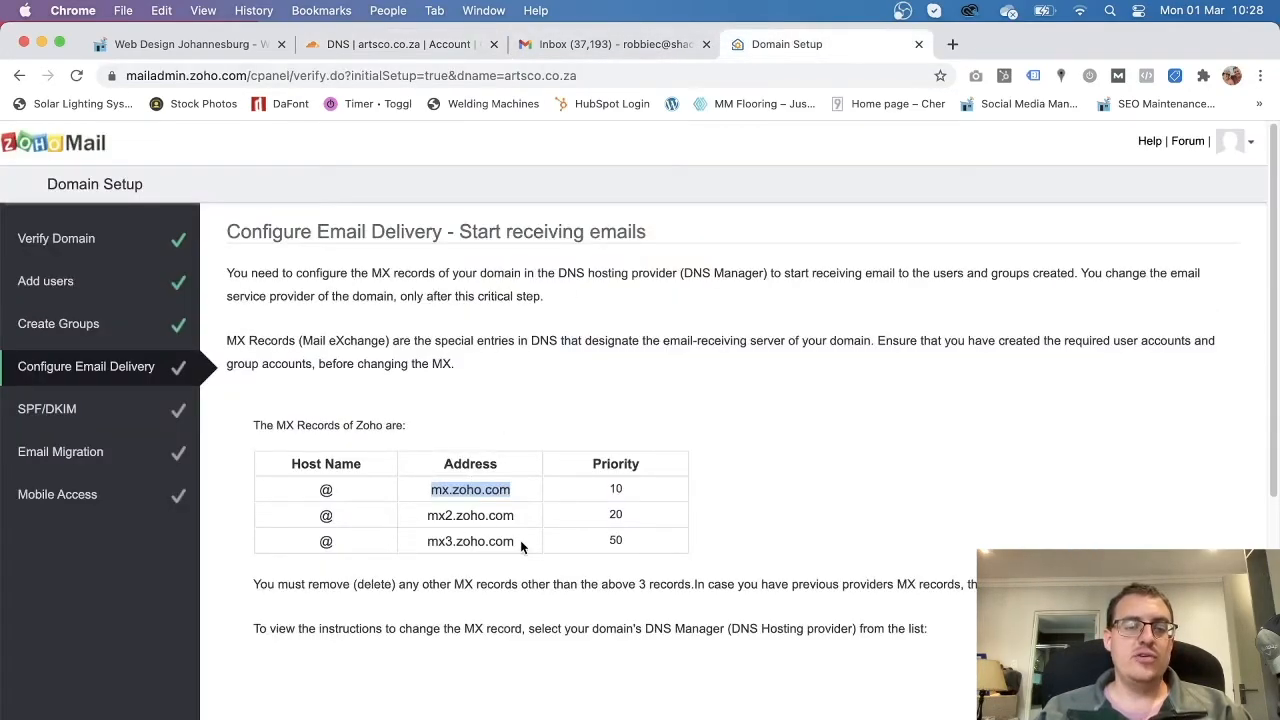
pyautogui.moveTo(518, 517); pyautogui.dragTo(430, 518)
pyautogui.press('super+c')
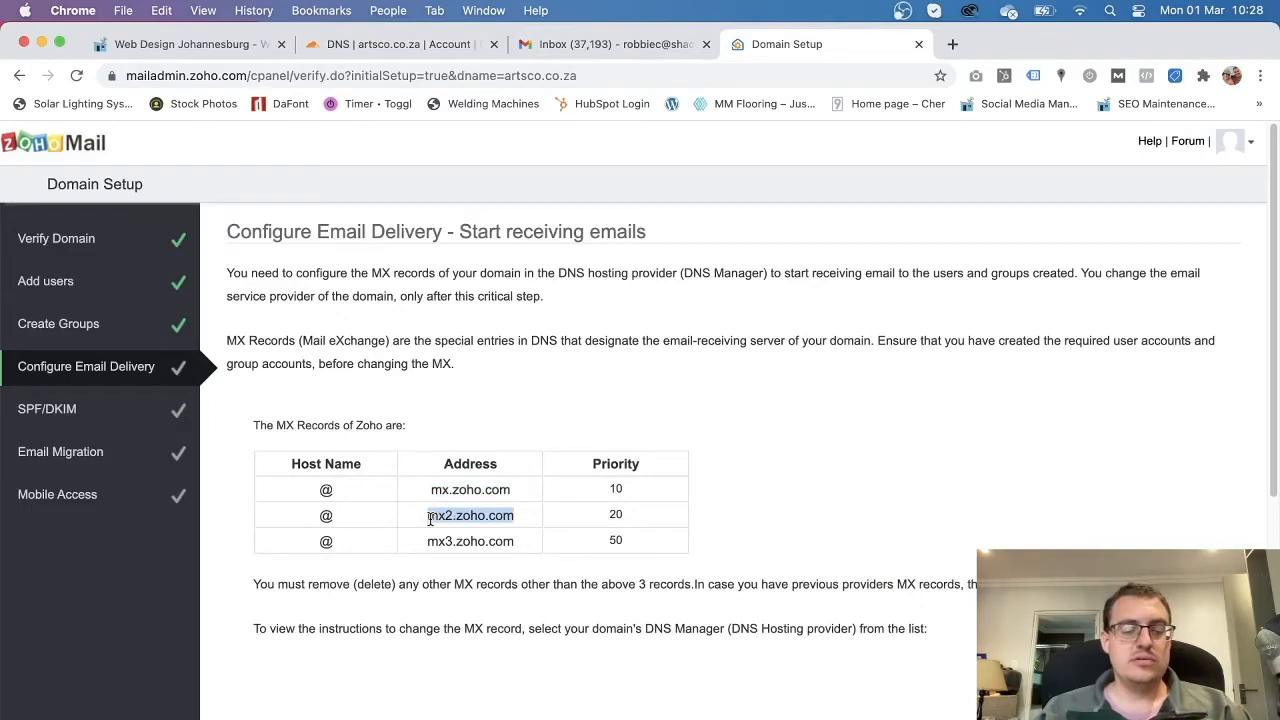
pyautogui.click(392, 44)
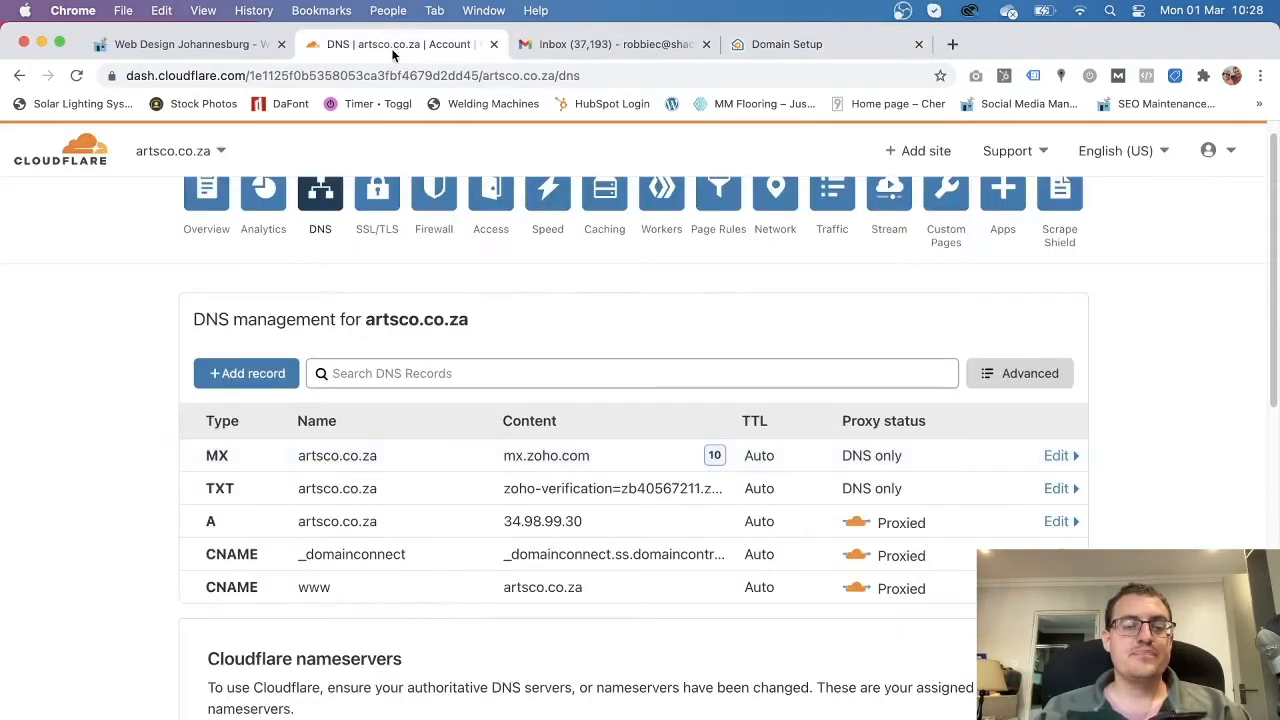
pyautogui.click(257, 373)
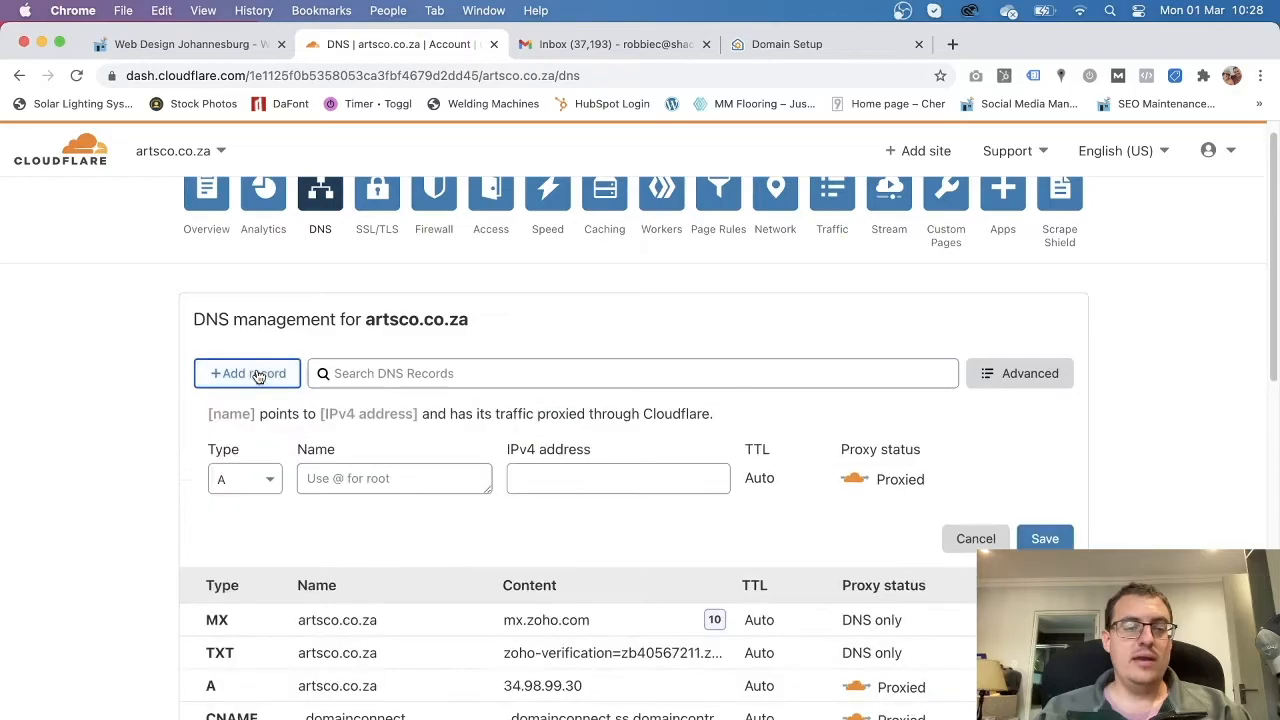
pyautogui.click(262, 481)
pyautogui.scroll(-2, 240, 640)
pyautogui.click(247, 673)
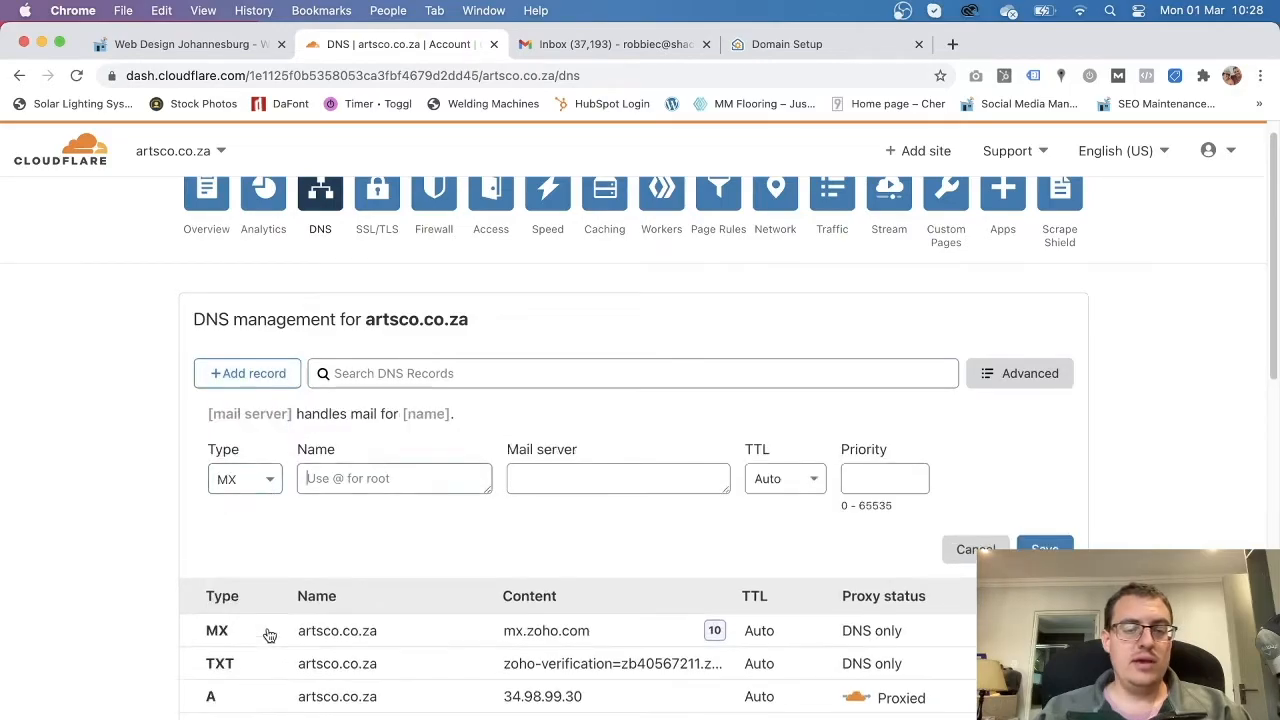
pyautogui.write('@')
pyautogui.click(551, 477)
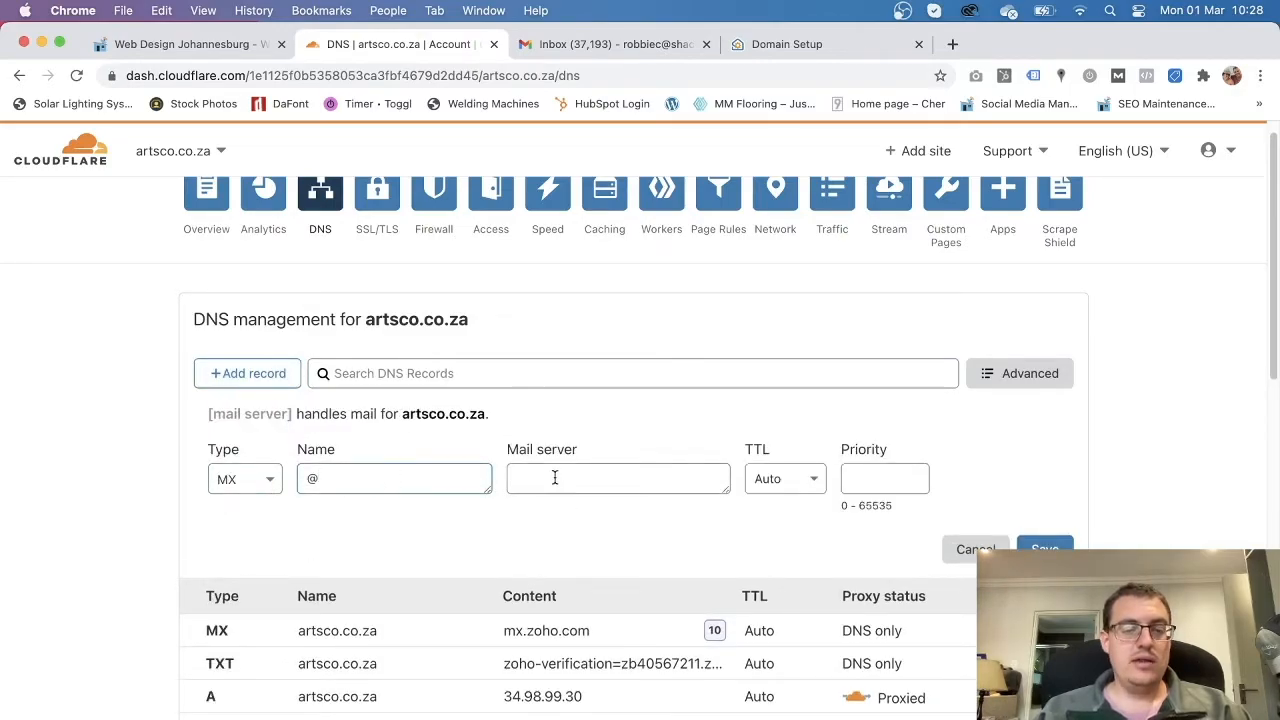
pyautogui.press('super+v')
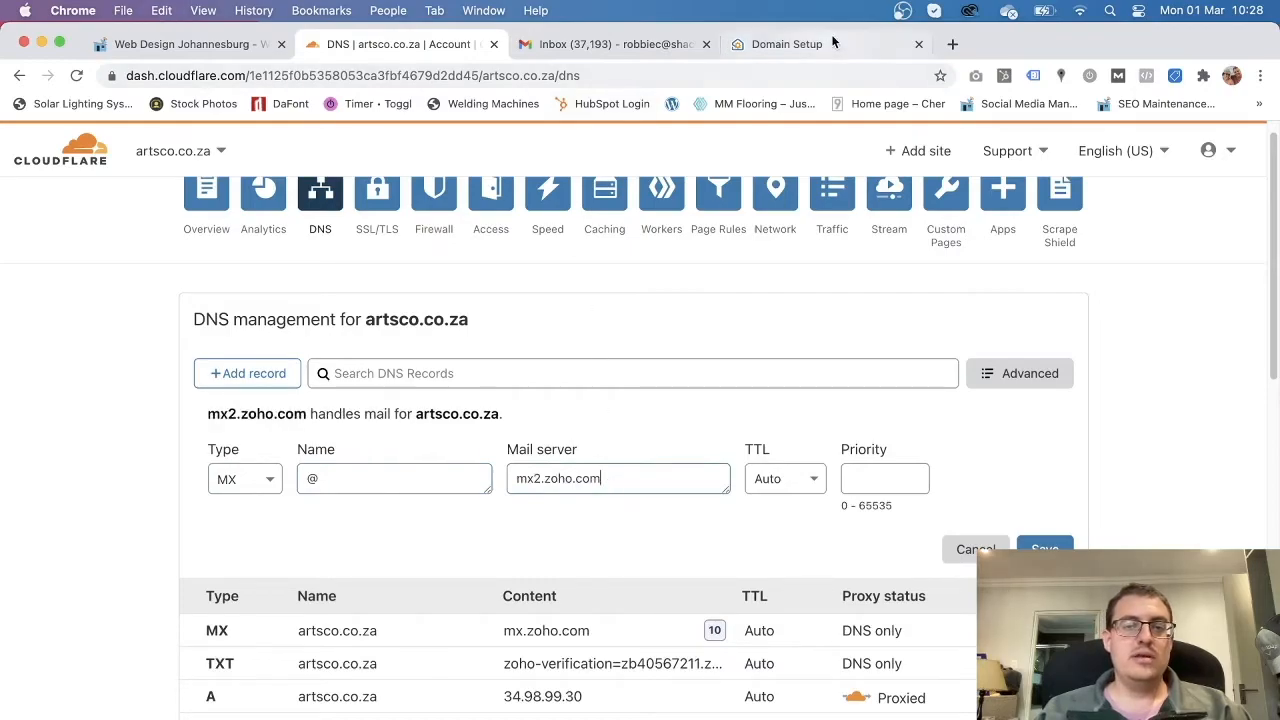
pyautogui.click(820, 44)
pyautogui.click(426, 48)
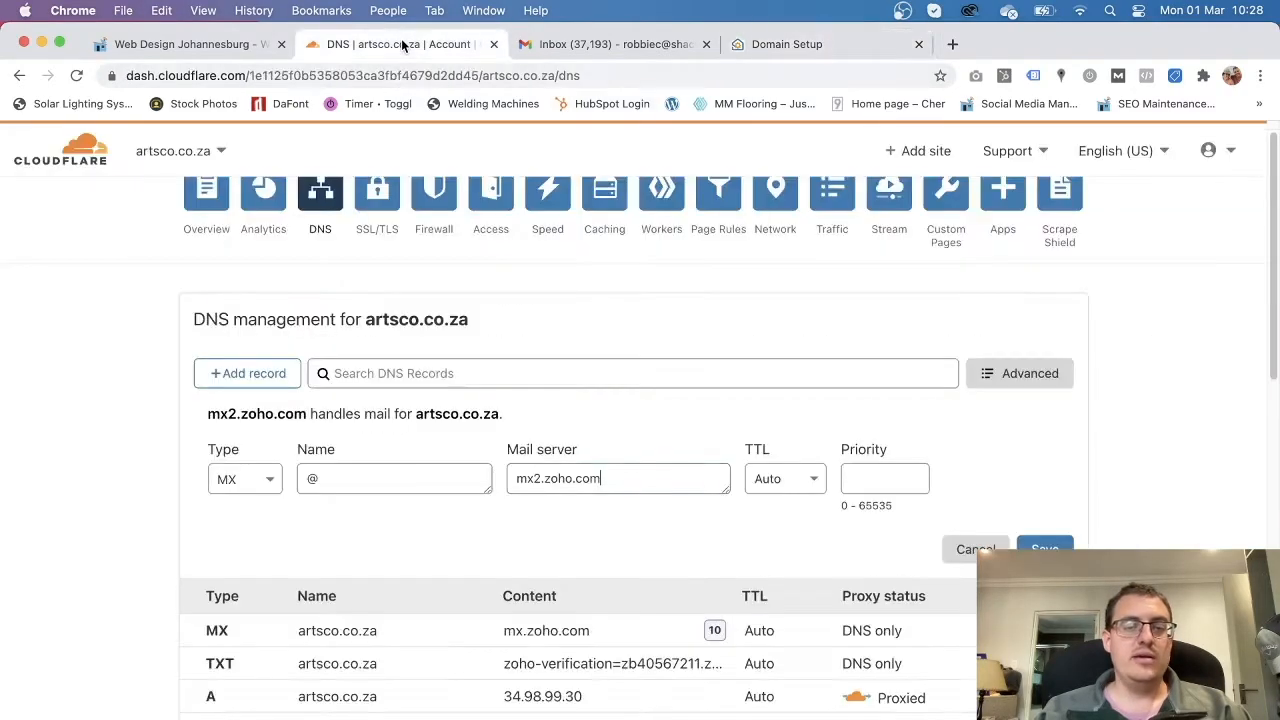
pyautogui.click(880, 484)
pyautogui.write('20')
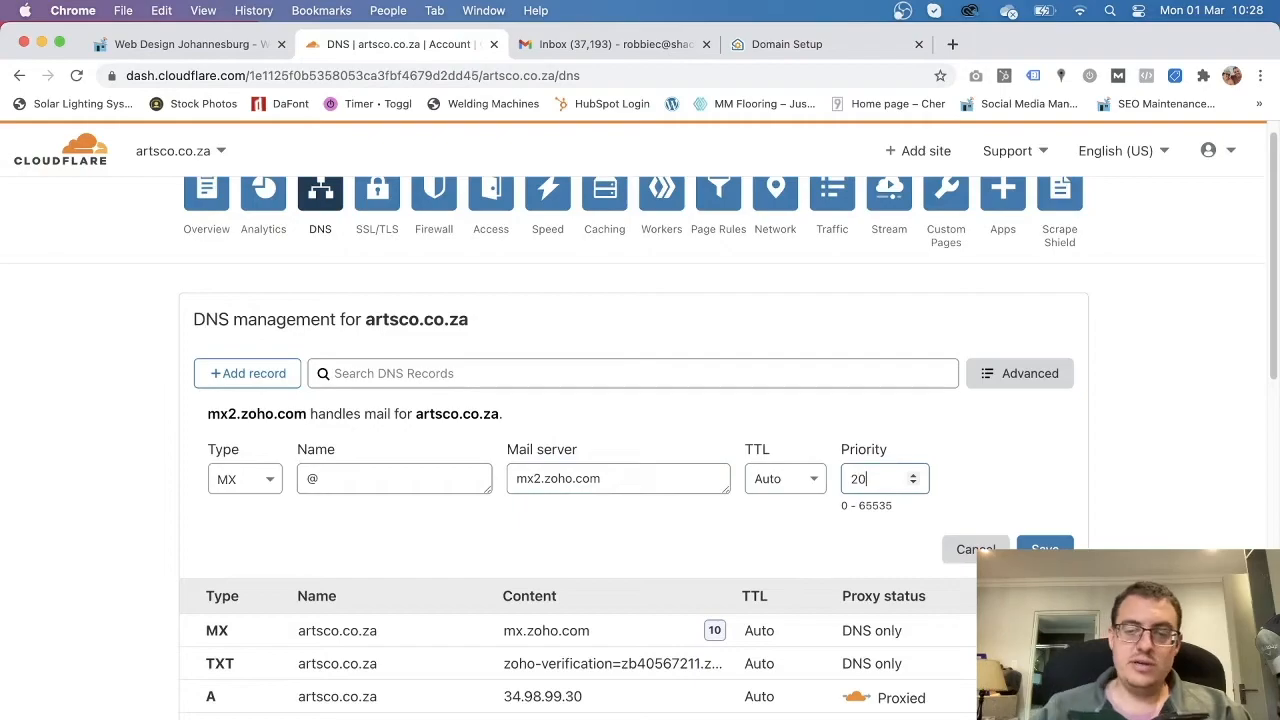
pyautogui.press('Return')
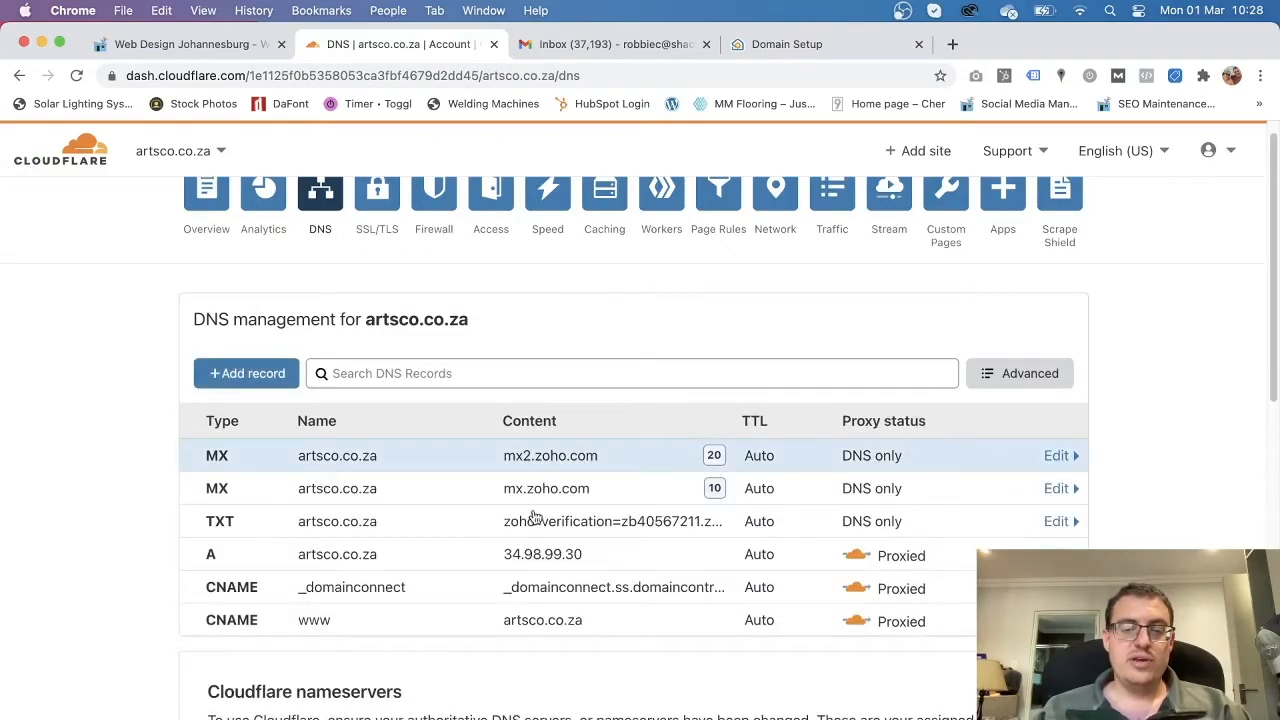
# Copy mx3.zoho.com from Zoho and add it as a root MX record with priority 50.
pyautogui.click(787, 44)
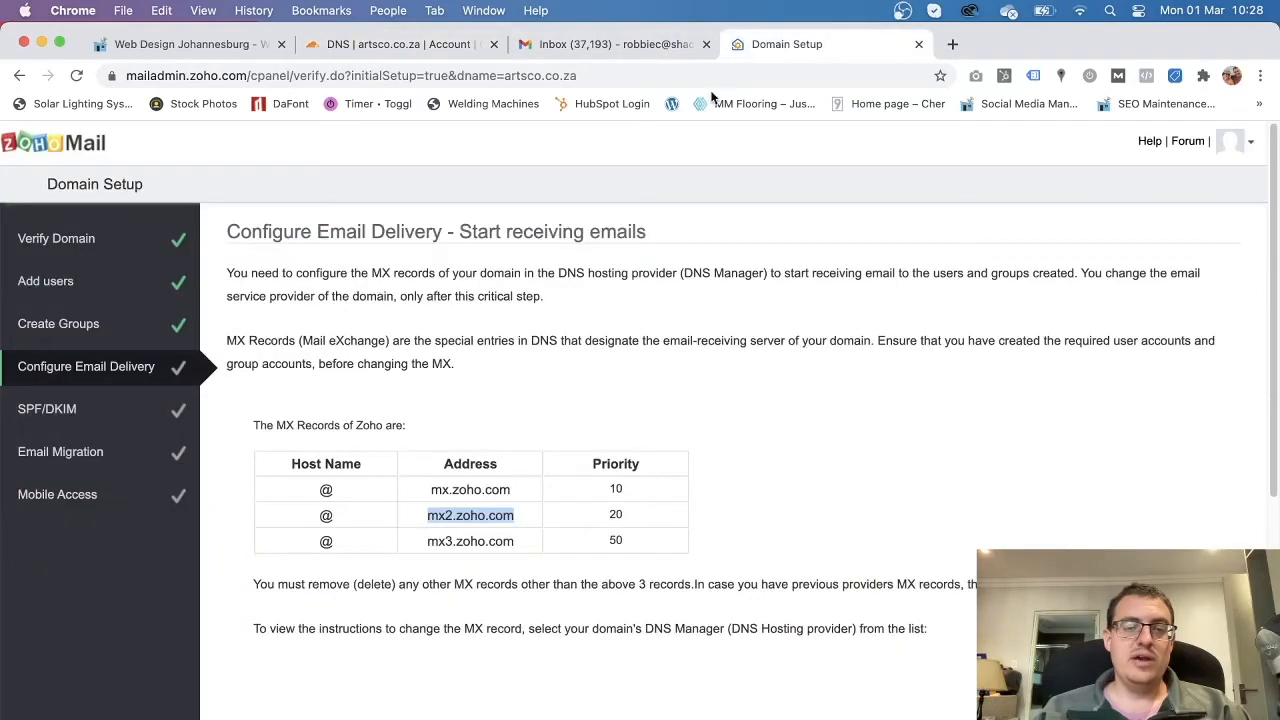
pyautogui.click(521, 539)
pyautogui.moveTo(521, 539); pyautogui.dragTo(425, 541)
pyautogui.press('super+c')
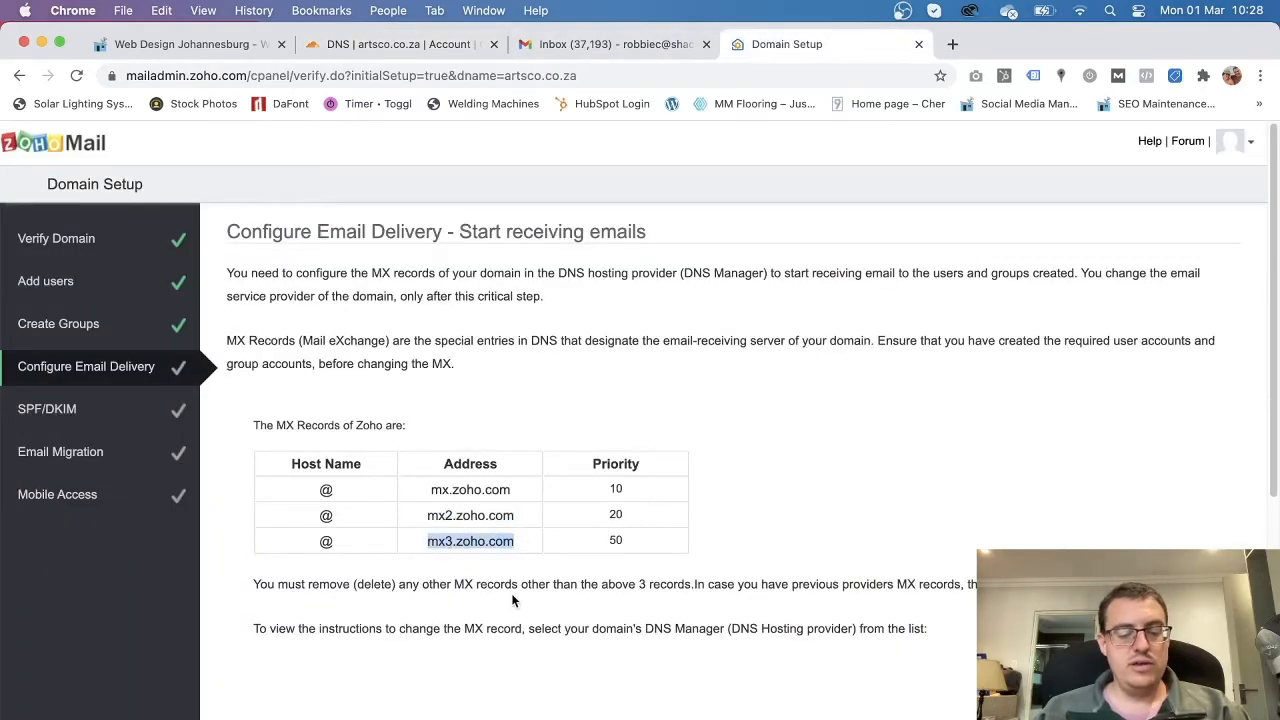
pyautogui.click(422, 46)
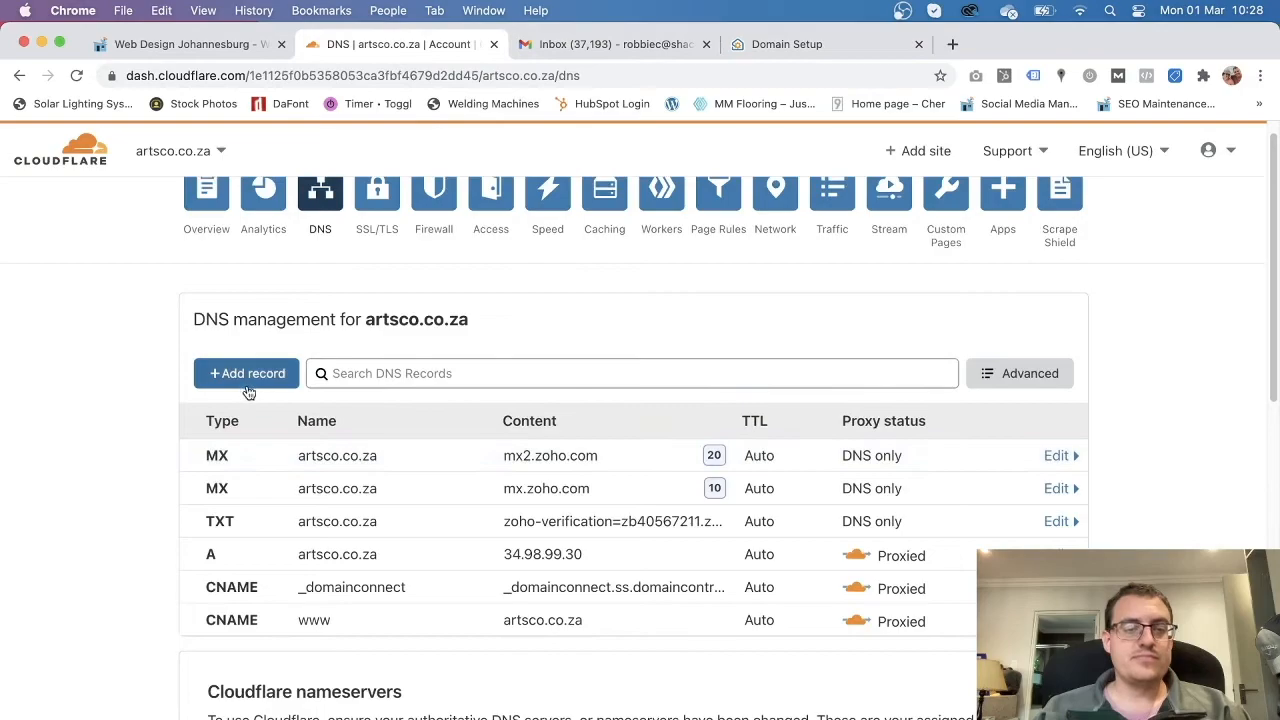
pyautogui.click(246, 388)
pyautogui.click(272, 489)
pyautogui.scroll(-2, 257, 606)
pyautogui.click(251, 666)
pyautogui.click(373, 485)
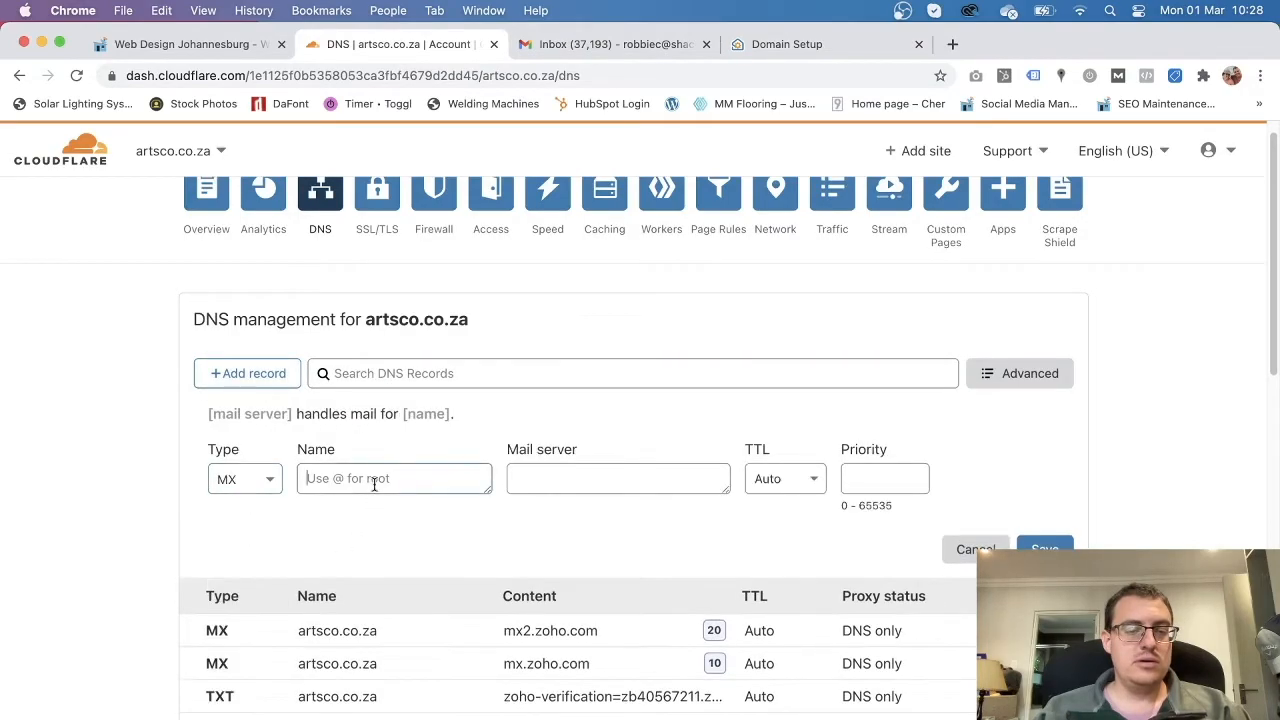
pyautogui.write('@')
pyautogui.click(524, 480)
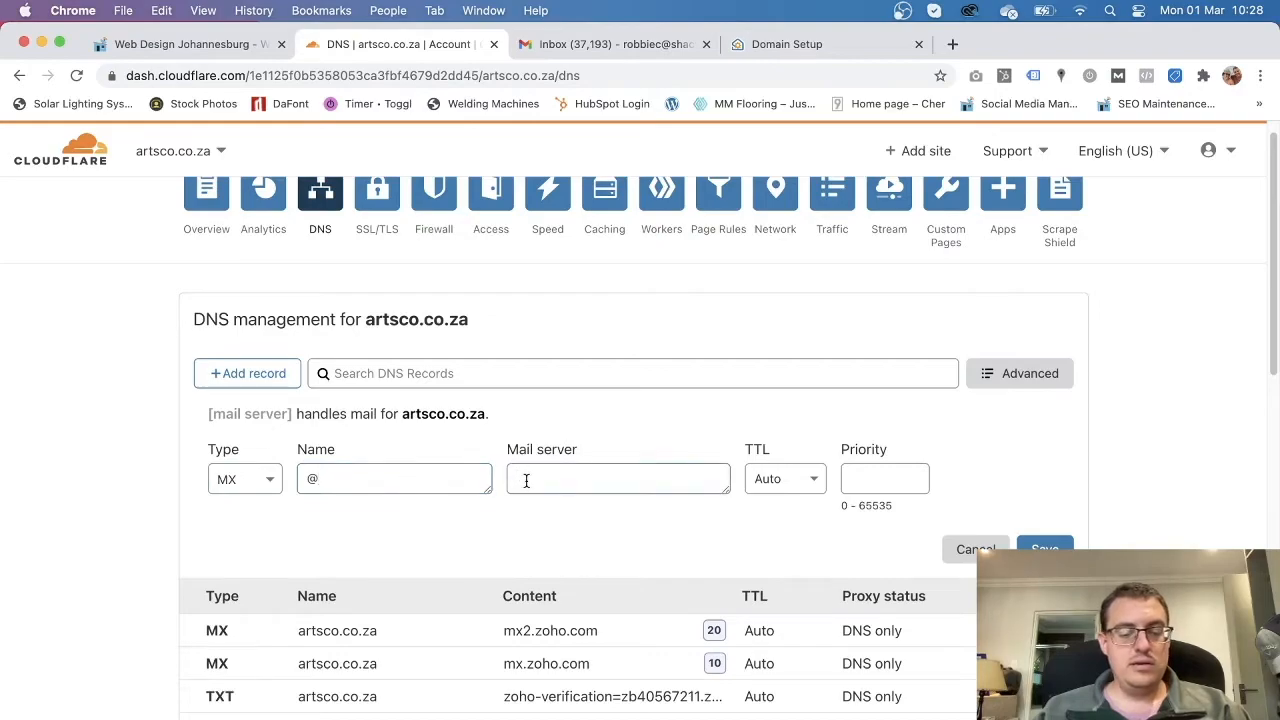
pyautogui.press('super+v')
pyautogui.click(887, 477)
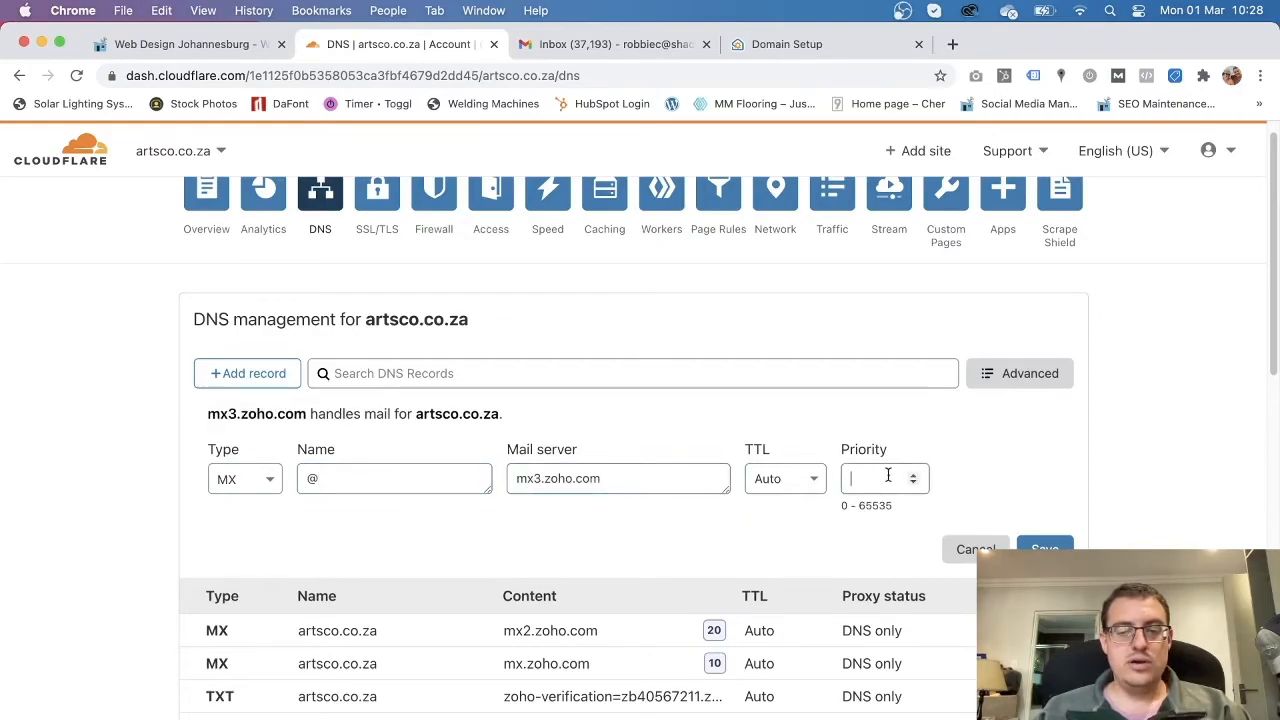
pyautogui.write('50')
pyautogui.press('Return')
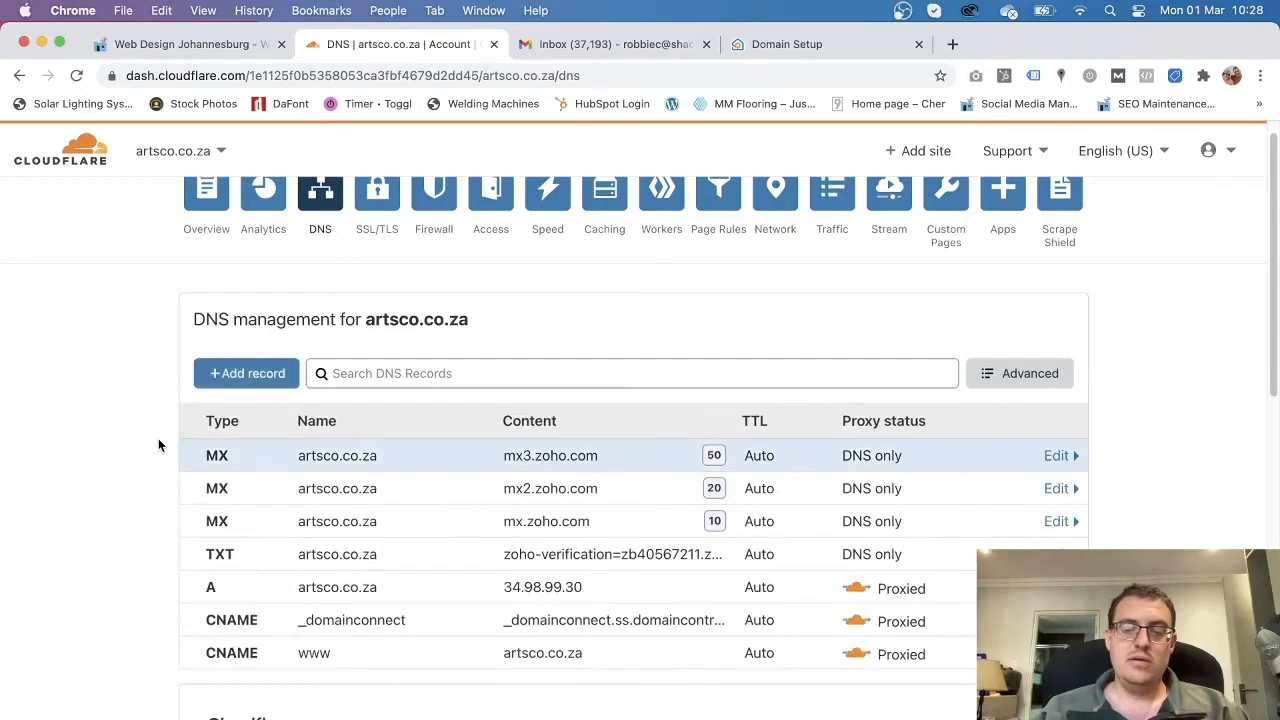
pyautogui.scroll(-1, 134, 505)
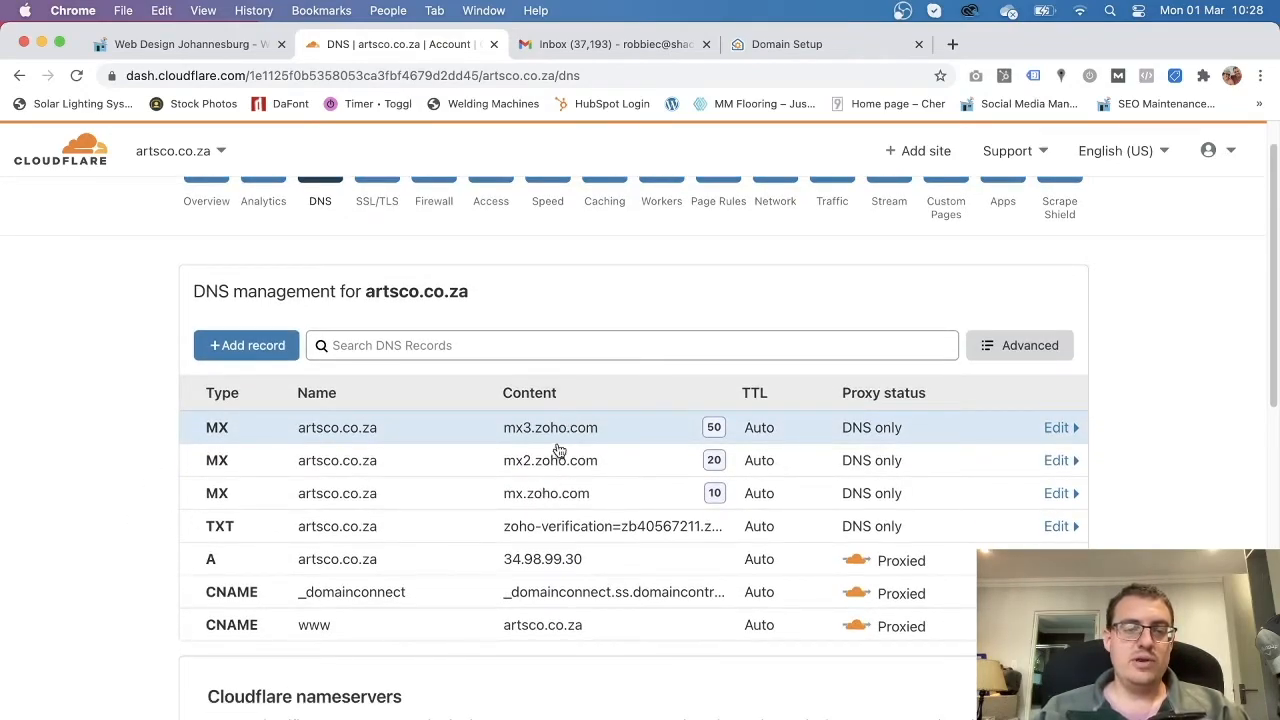
# Confirm Zoho verified all three MX records, then select the SPF value v=spf1 include:zoho.com ~all.
pyautogui.click(763, 47)
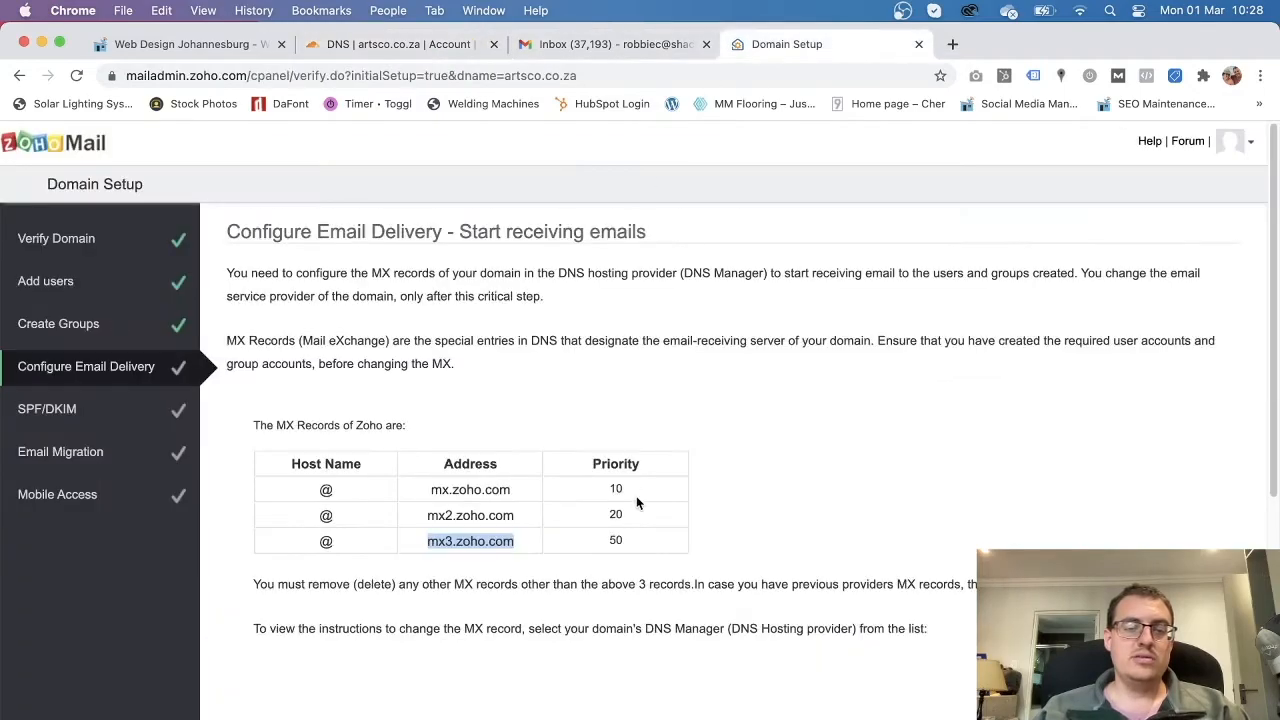
pyautogui.scroll(-1, 640, 540)
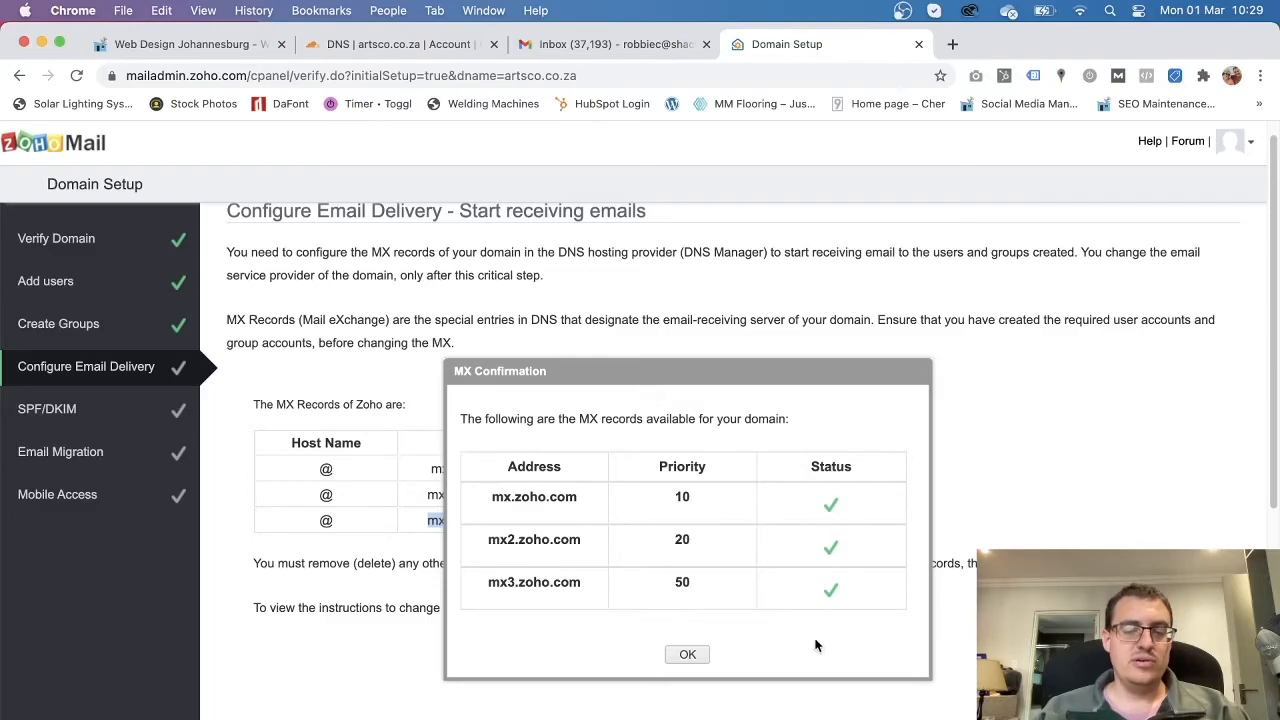
pyautogui.click(686, 656)
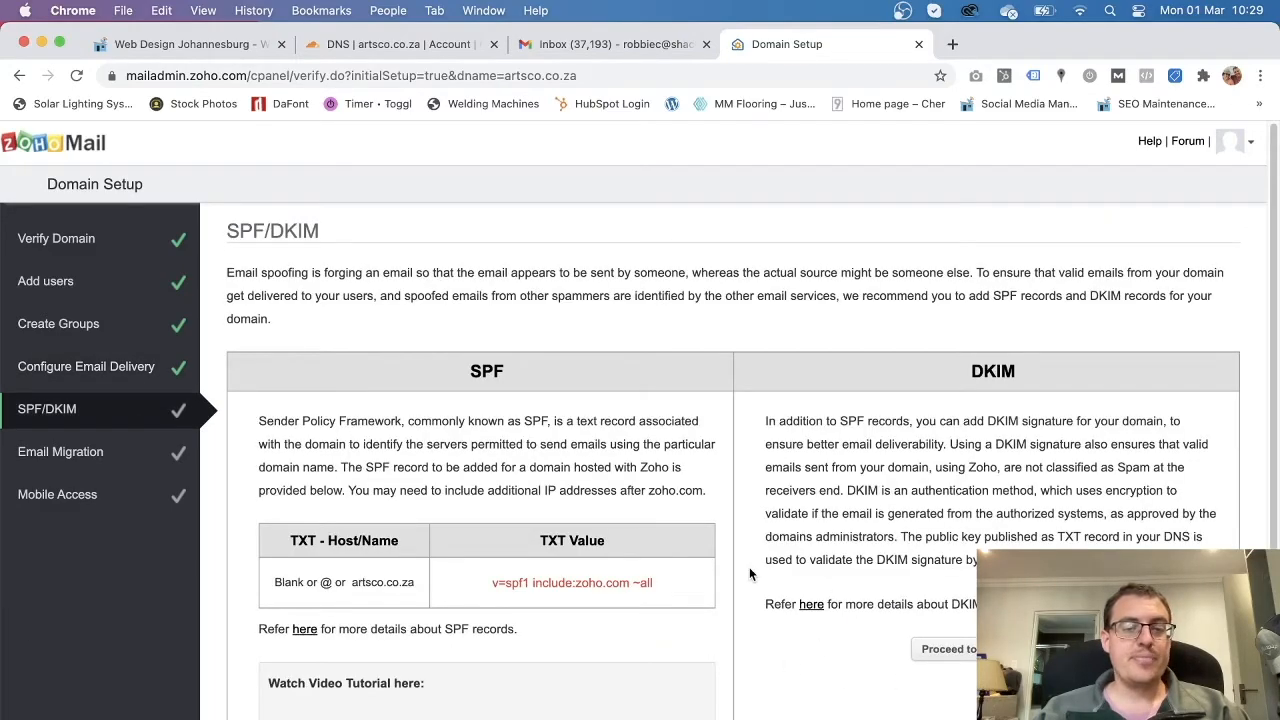
pyautogui.scroll(-3, 749, 567)
pyautogui.scroll(3, 700, 638)
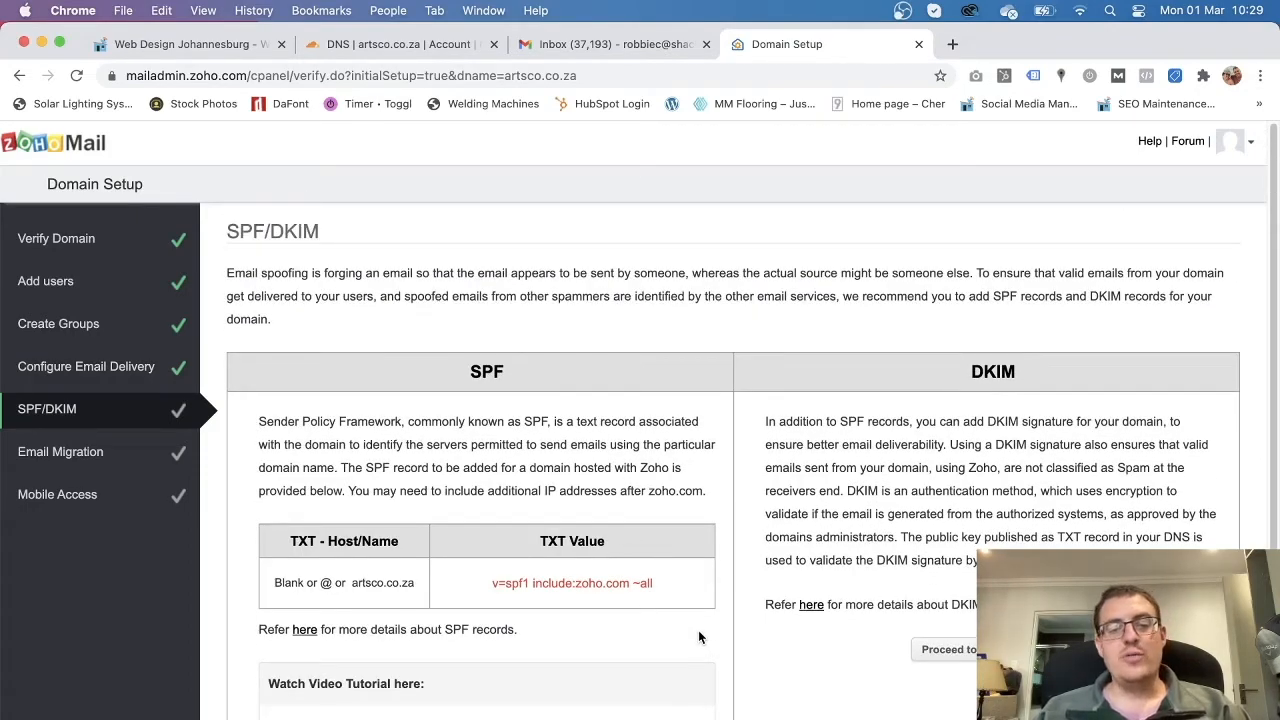
pyautogui.scroll(-4, 698, 630)
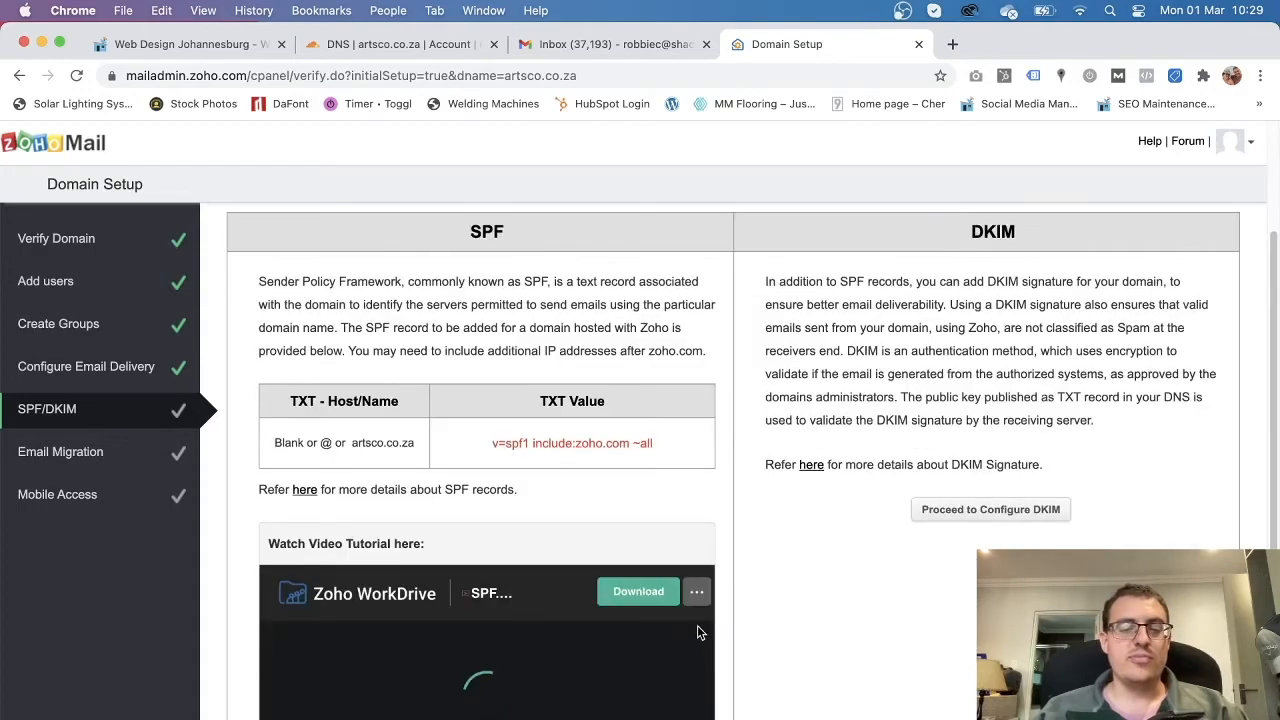
pyautogui.scroll(2, 785, 672)
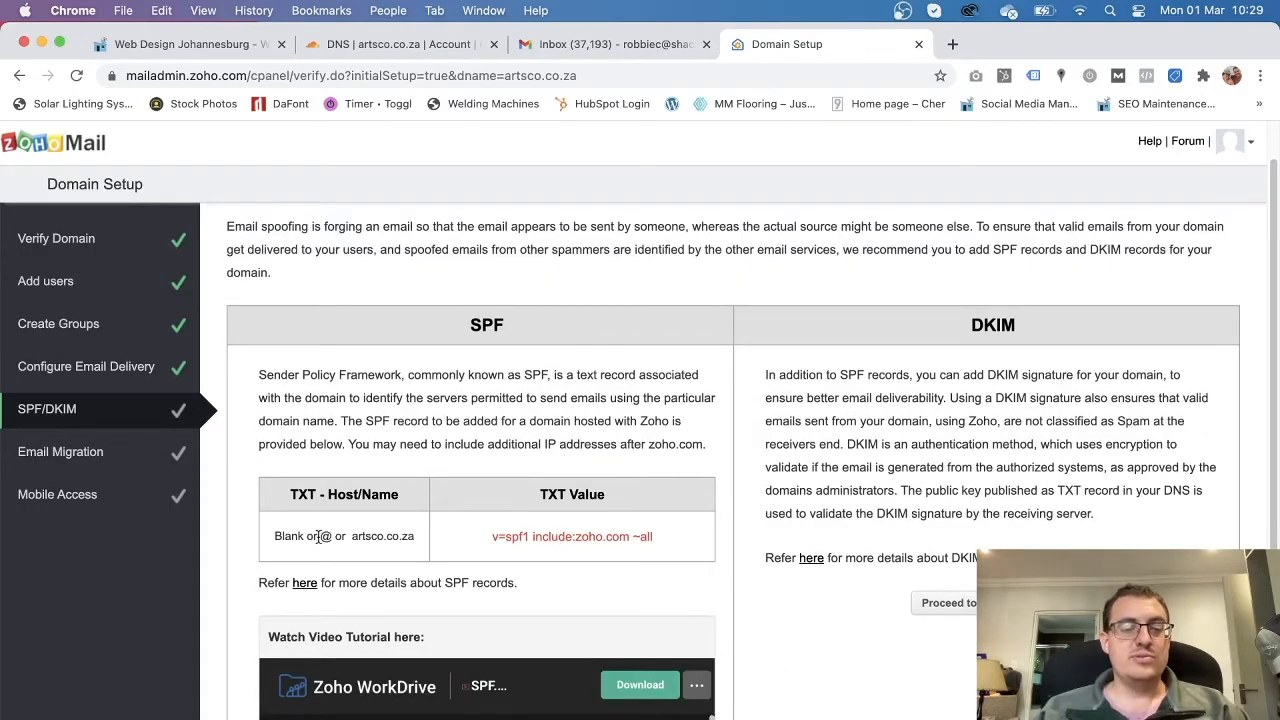
pyautogui.moveTo(668, 540); pyautogui.dragTo(493, 540)
pyautogui.press('super+c')
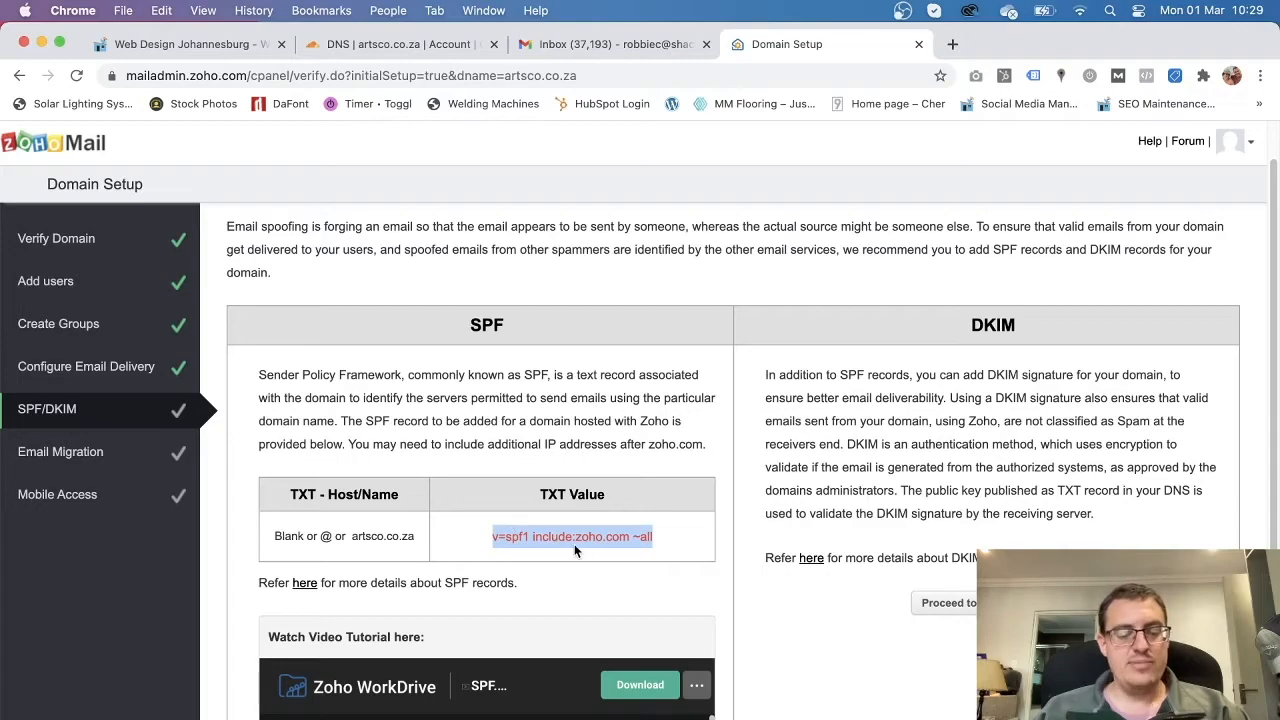
# Start a new Cloudflare DNS record, then discard the mistakenly configured form.
pyautogui.click(365, 44)
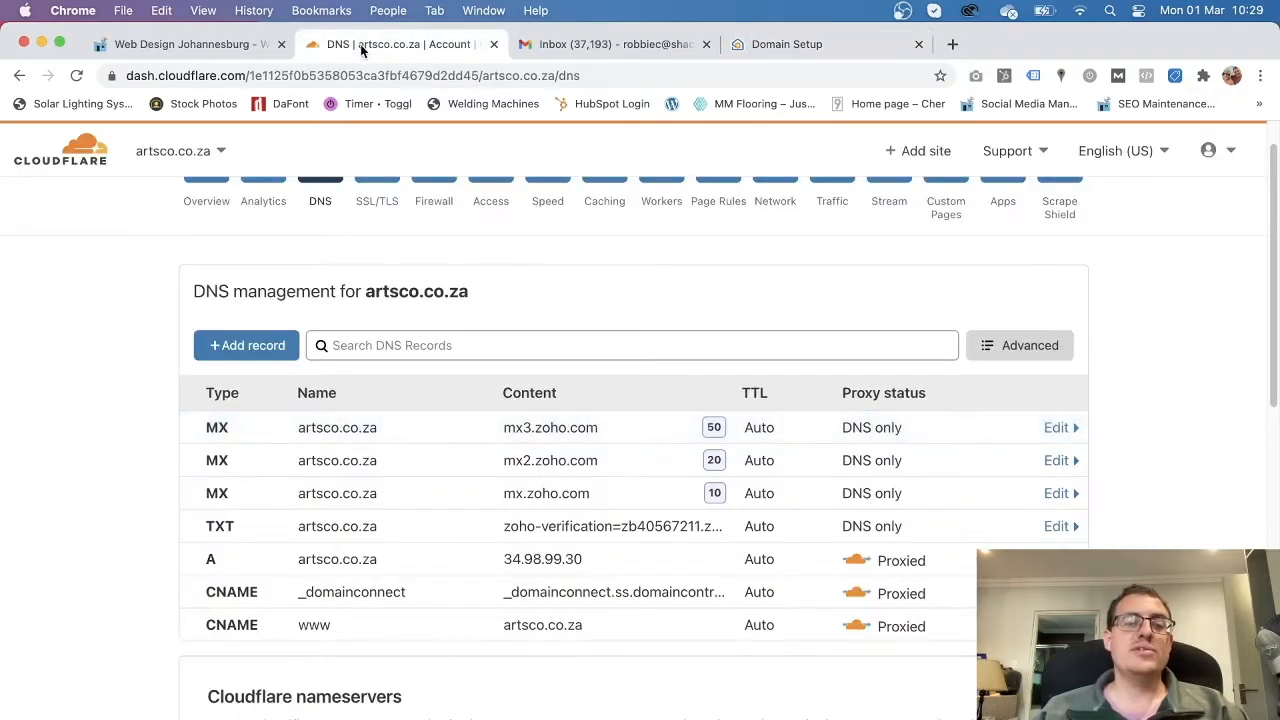
pyautogui.click(834, 42)
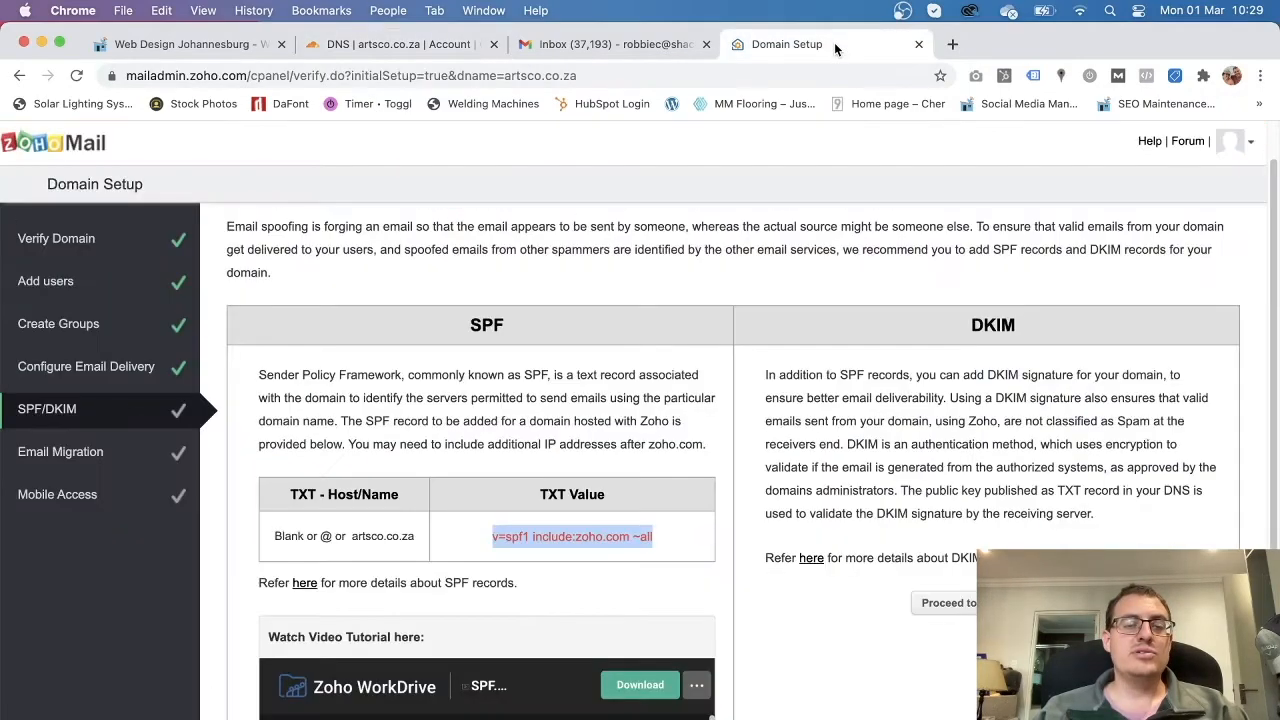
pyautogui.click(425, 44)
pyautogui.click(268, 348)
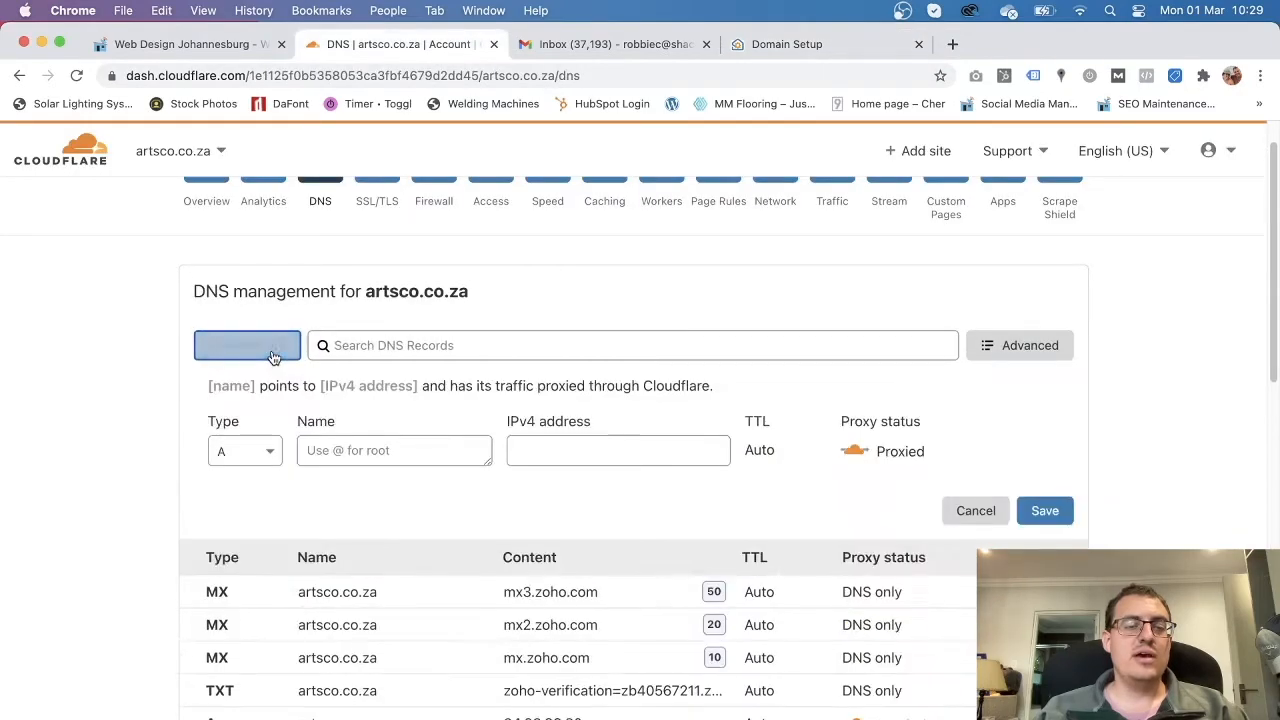
pyautogui.click(267, 448)
pyautogui.scroll(-6, 250, 585)
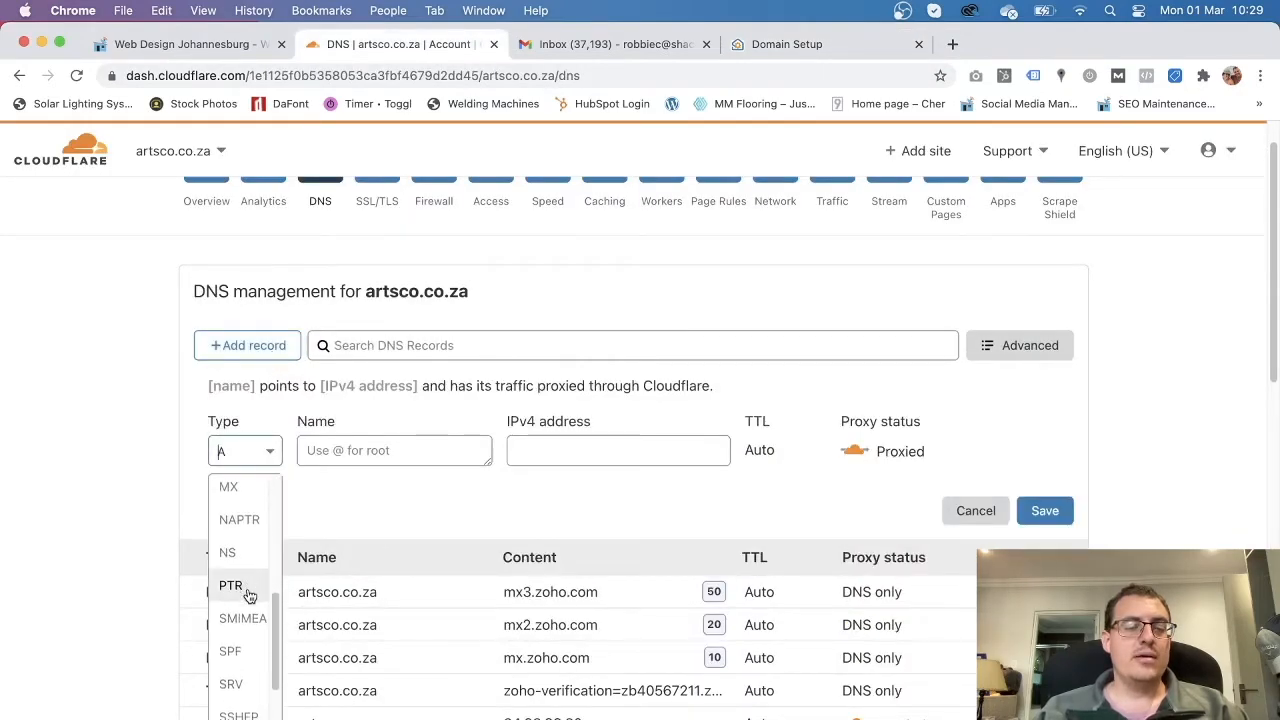
pyautogui.scroll(1, 250, 600)
pyautogui.click(249, 611)
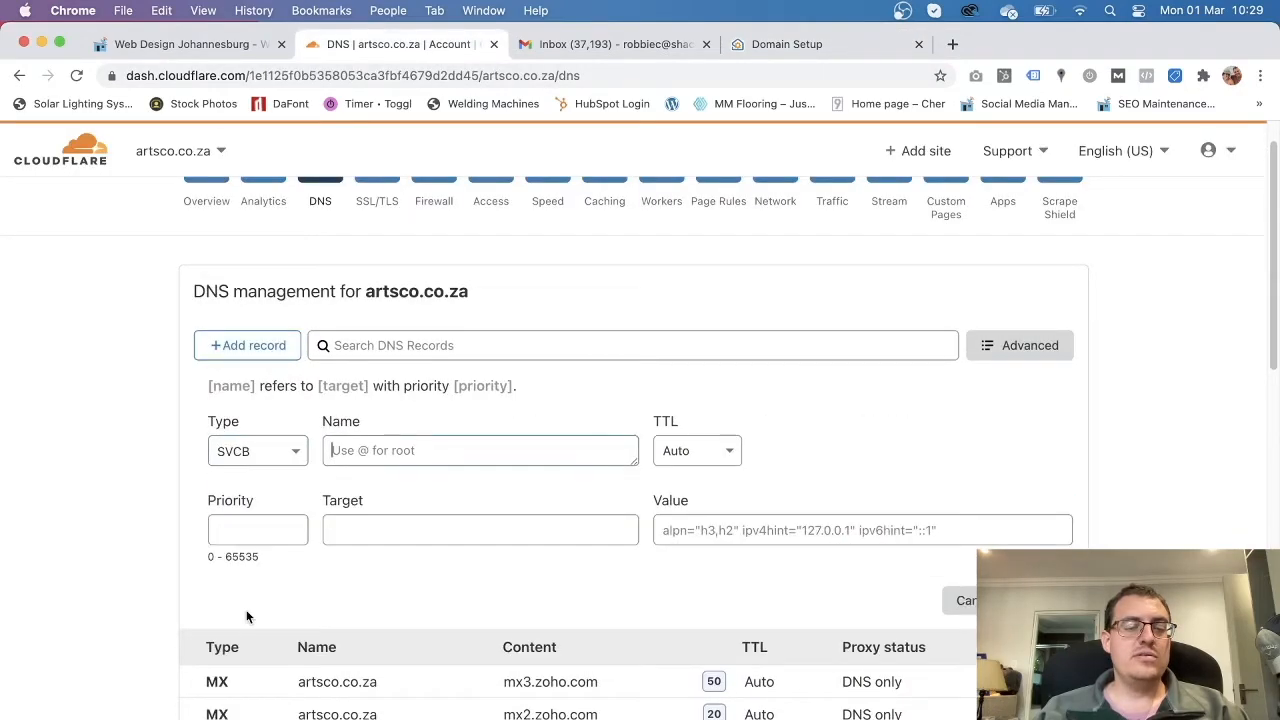
pyautogui.click(280, 453)
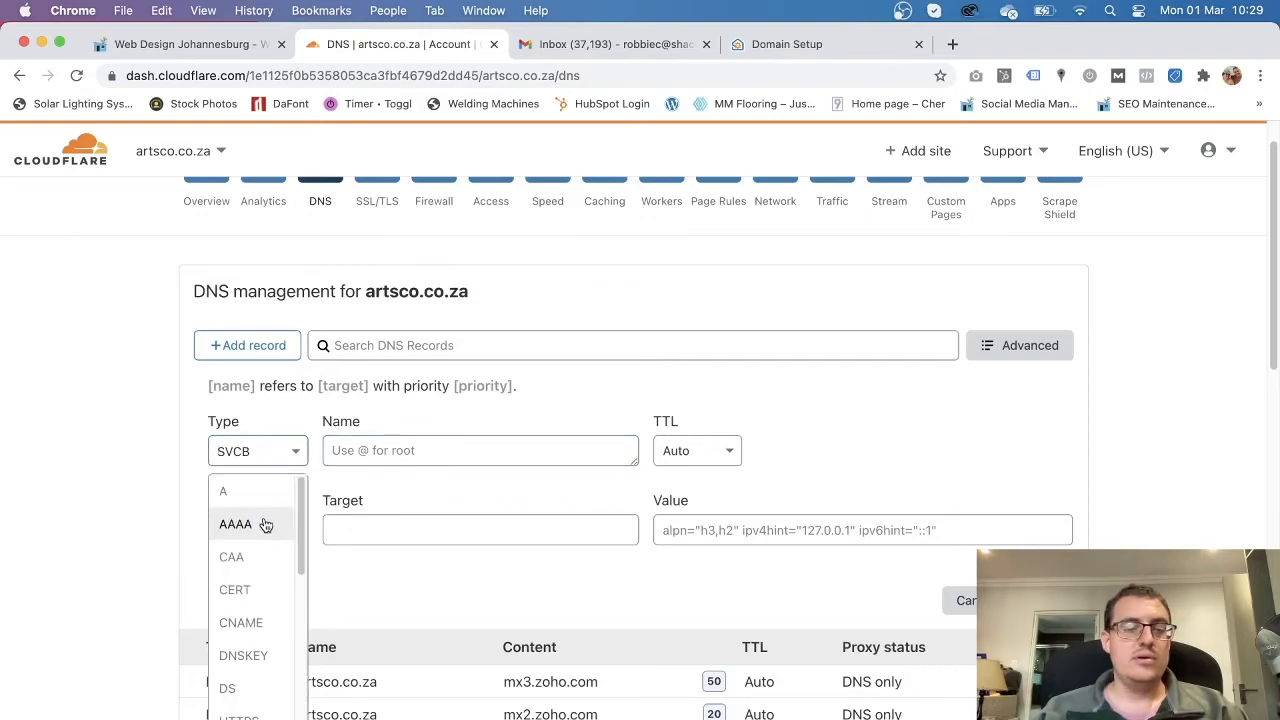
pyautogui.click(282, 347)
# Save a root TXT record containing v=spf1 include:zoho.com ~all and return to Zoho's setup.
pyautogui.click(284, 347)
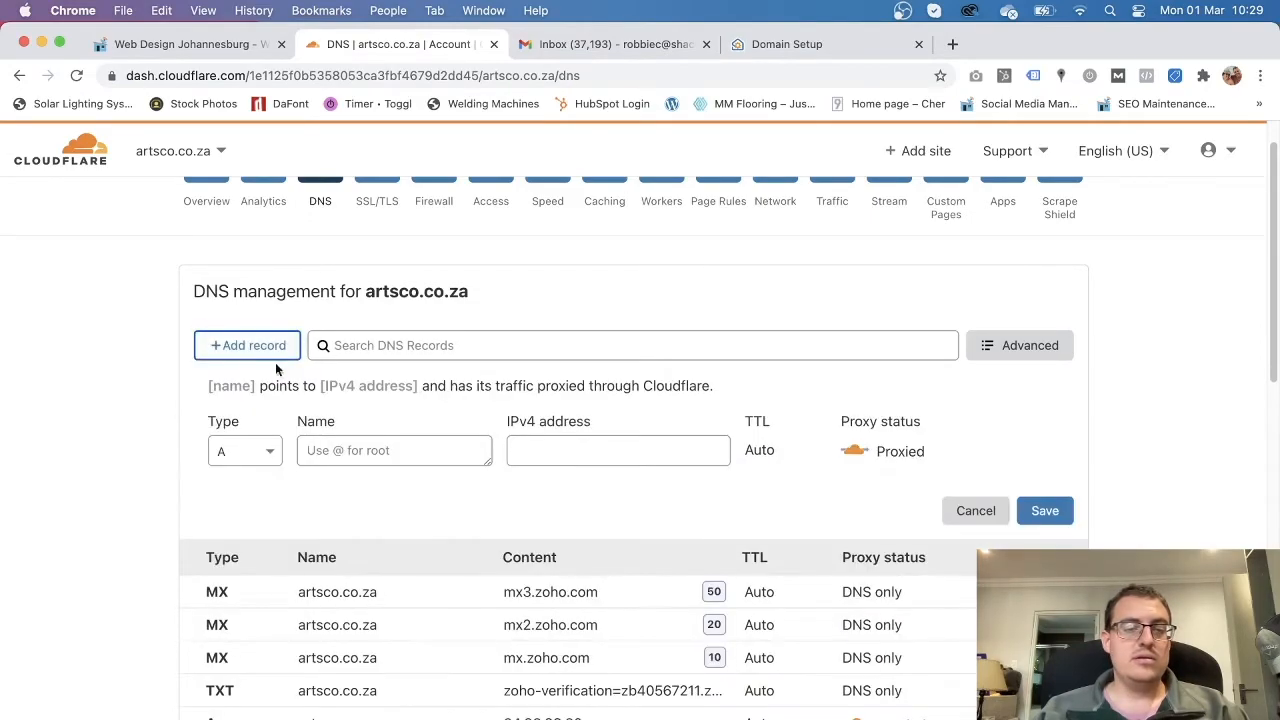
pyautogui.click(250, 455)
pyautogui.scroll(-2, 242, 562)
pyautogui.scroll(-5, 242, 563)
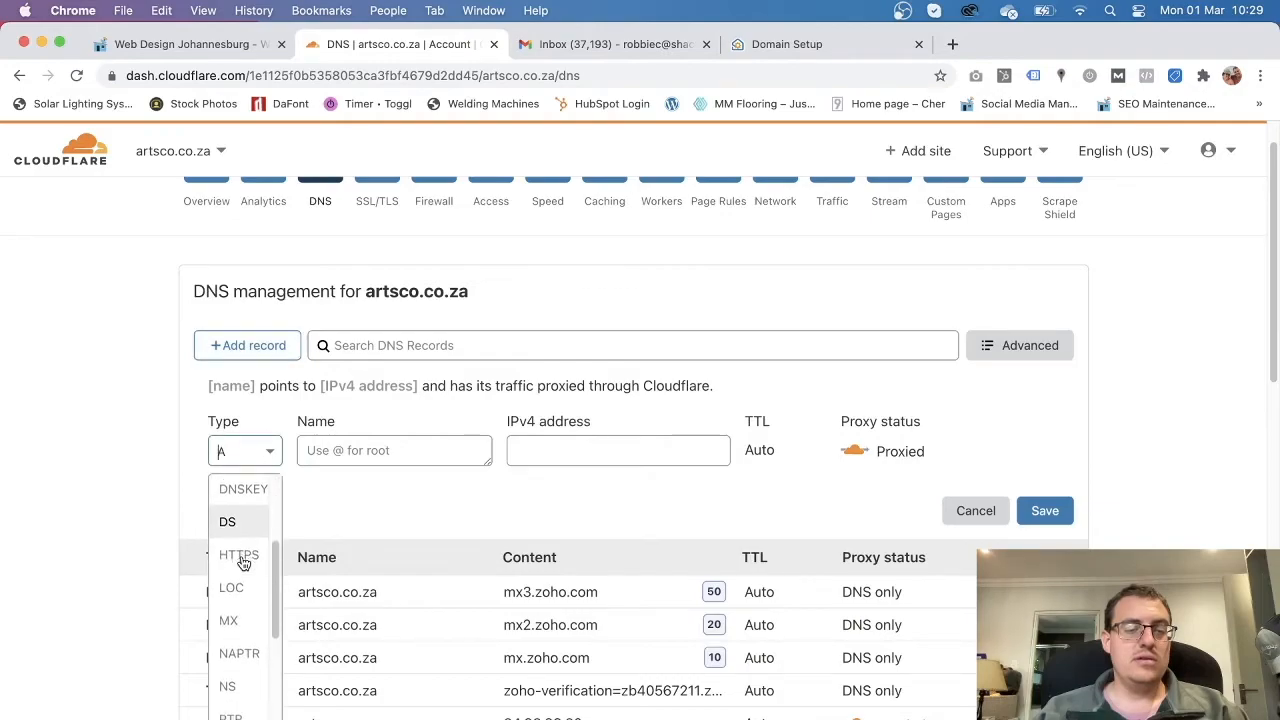
pyautogui.scroll(-2, 240, 565)
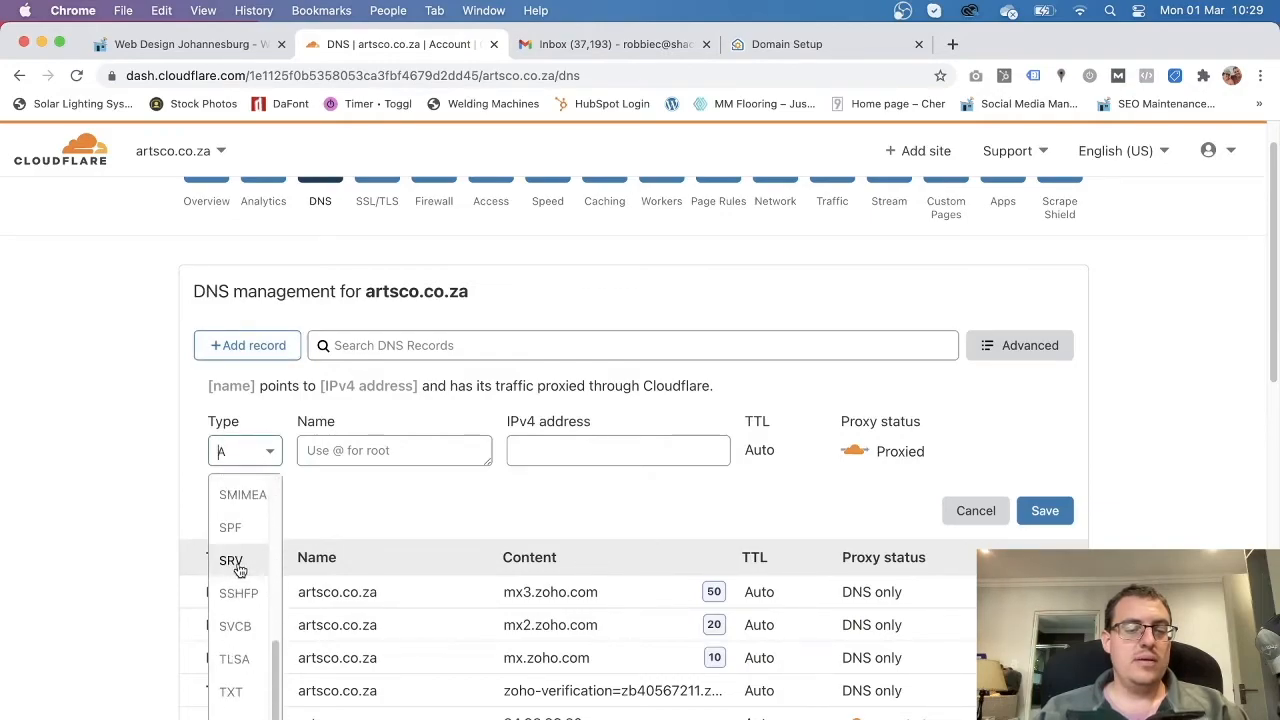
pyautogui.click(240, 703)
pyautogui.click(396, 453)
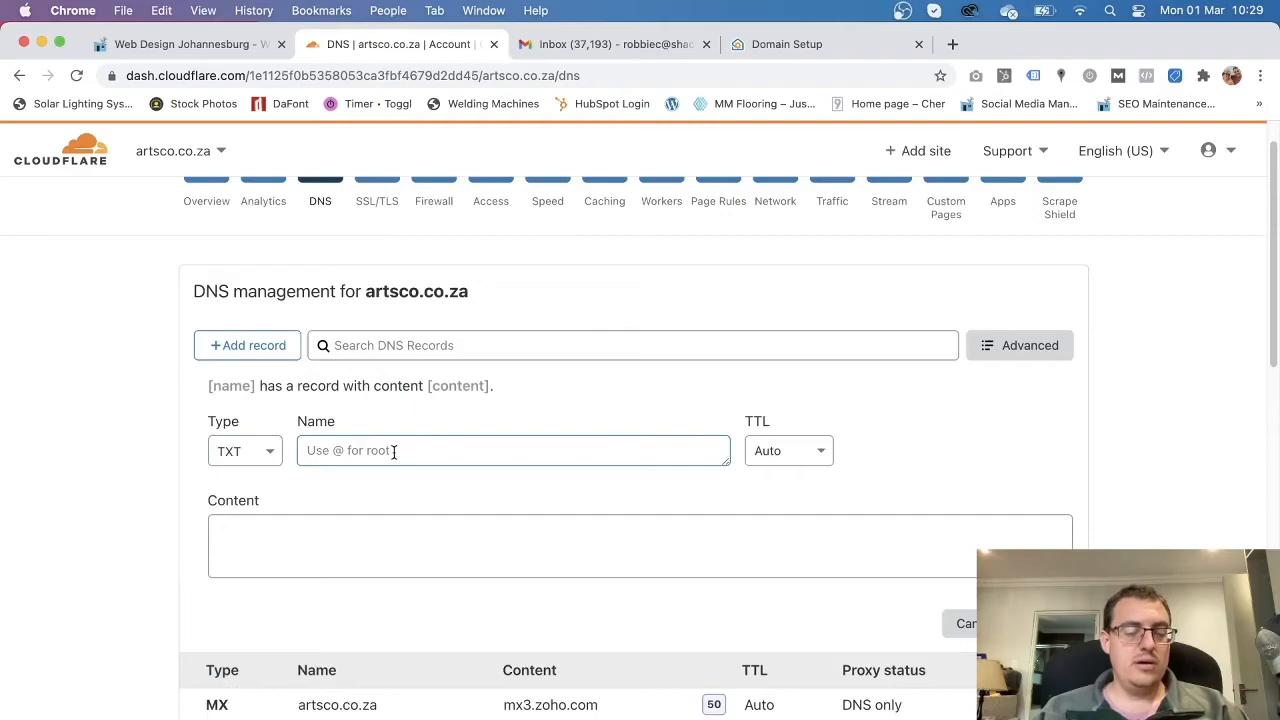
pyautogui.write('@')
pyautogui.click(342, 553)
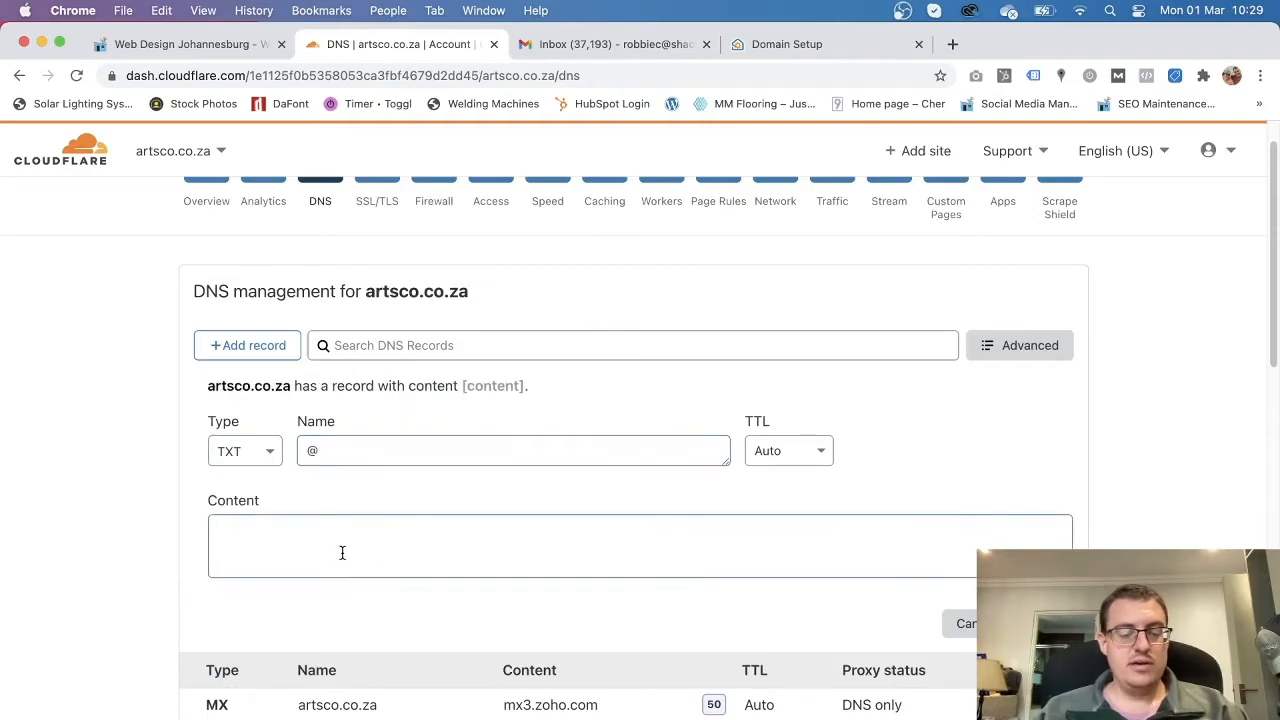
pyautogui.press('super+v')
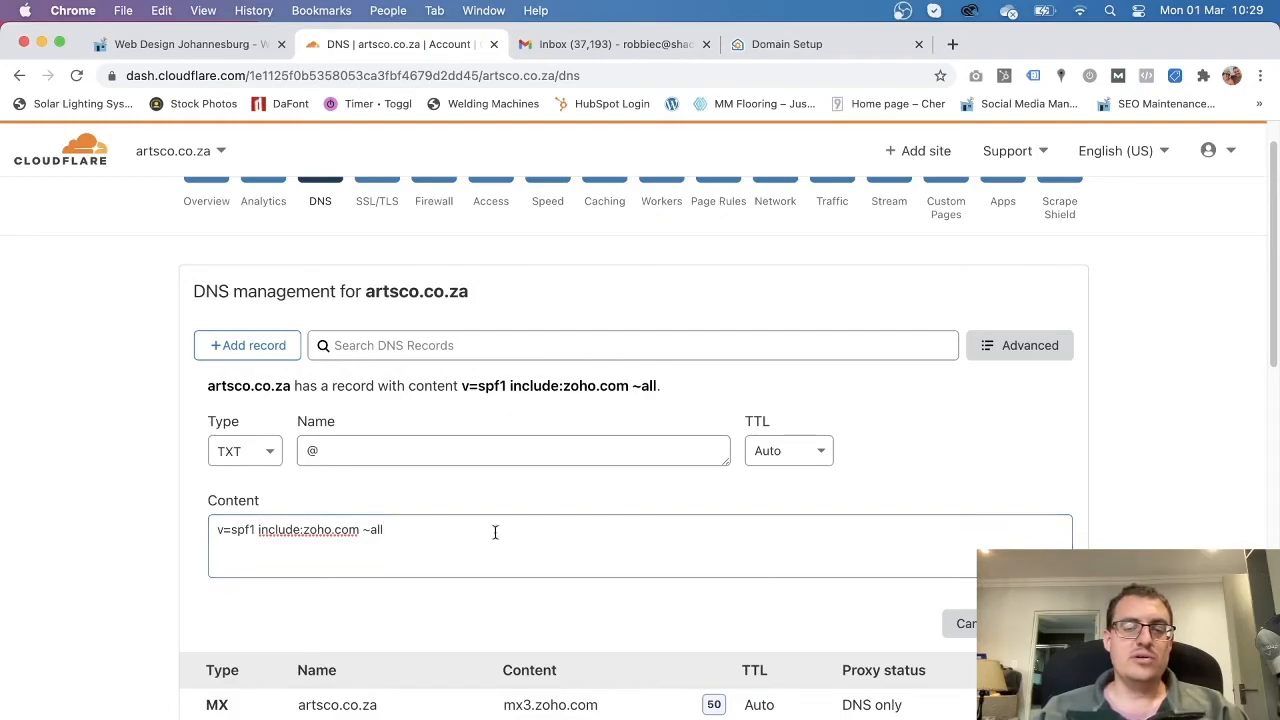
pyautogui.press('Return')
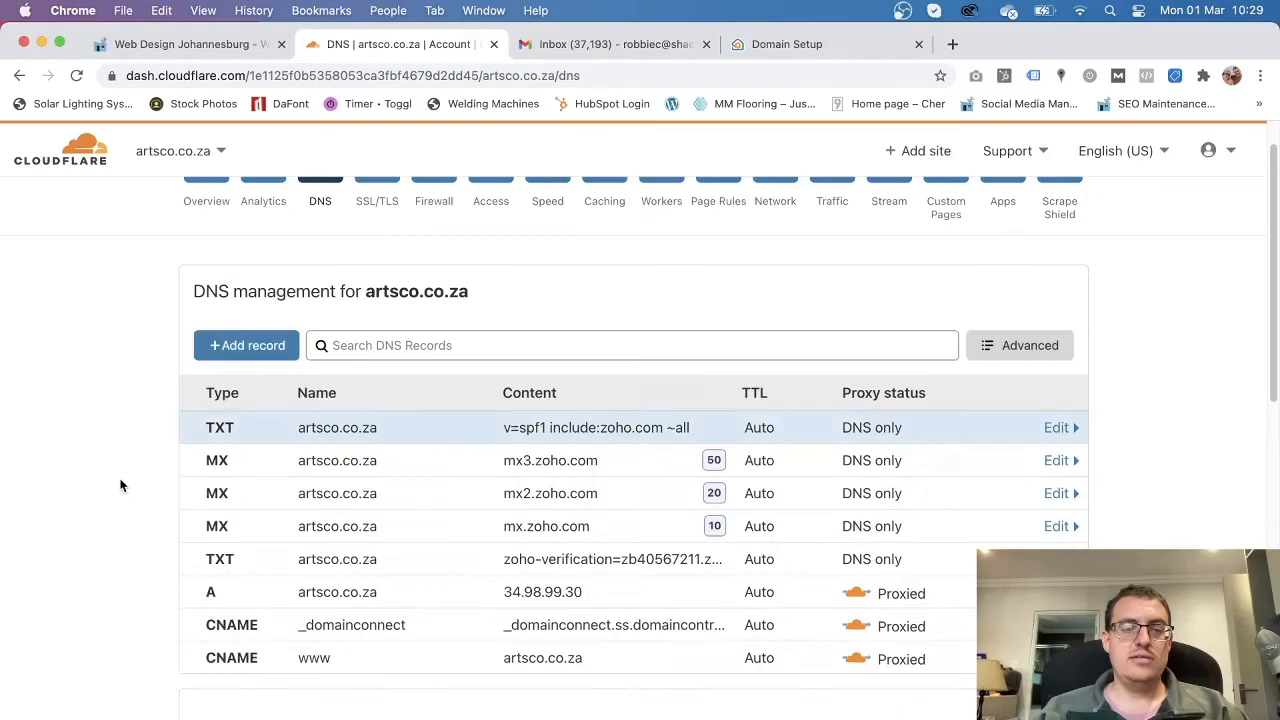
pyautogui.click(790, 44)
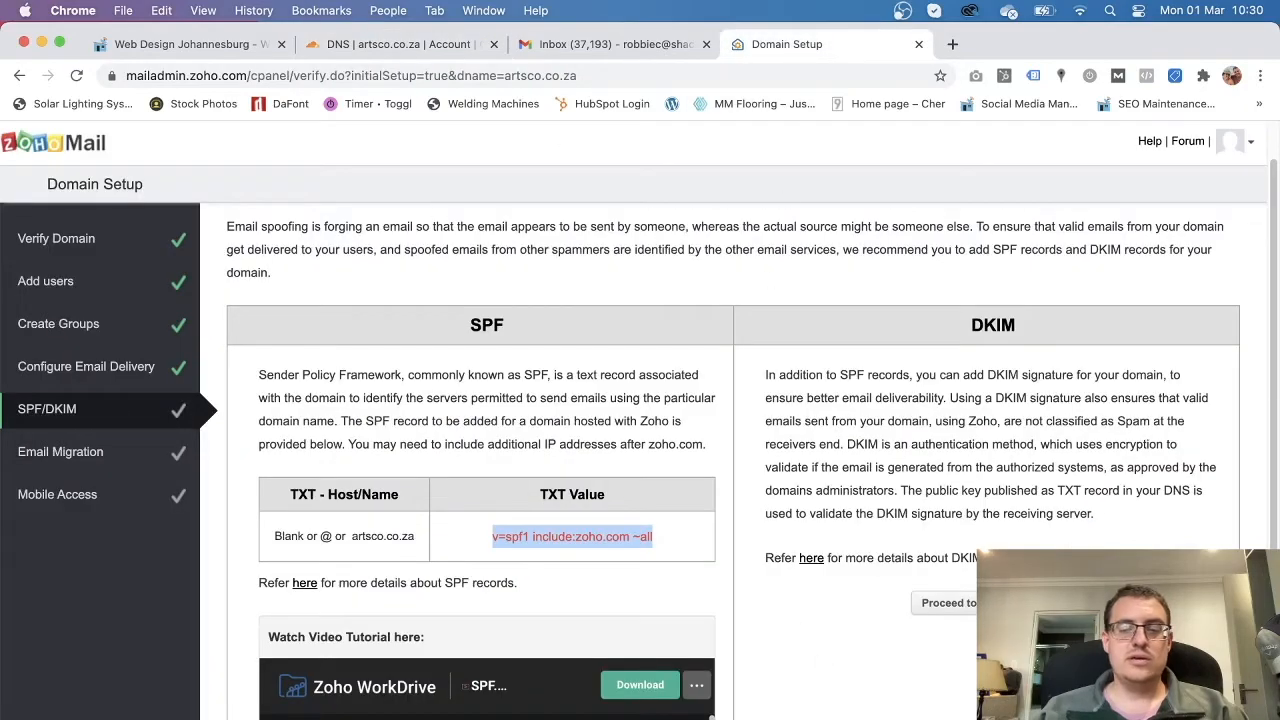
# Move past SPF/DKIM and Email Migration to complete basic setup and reach the Workplace dashboard.
pyautogui.scroll(-3, 908, 632)
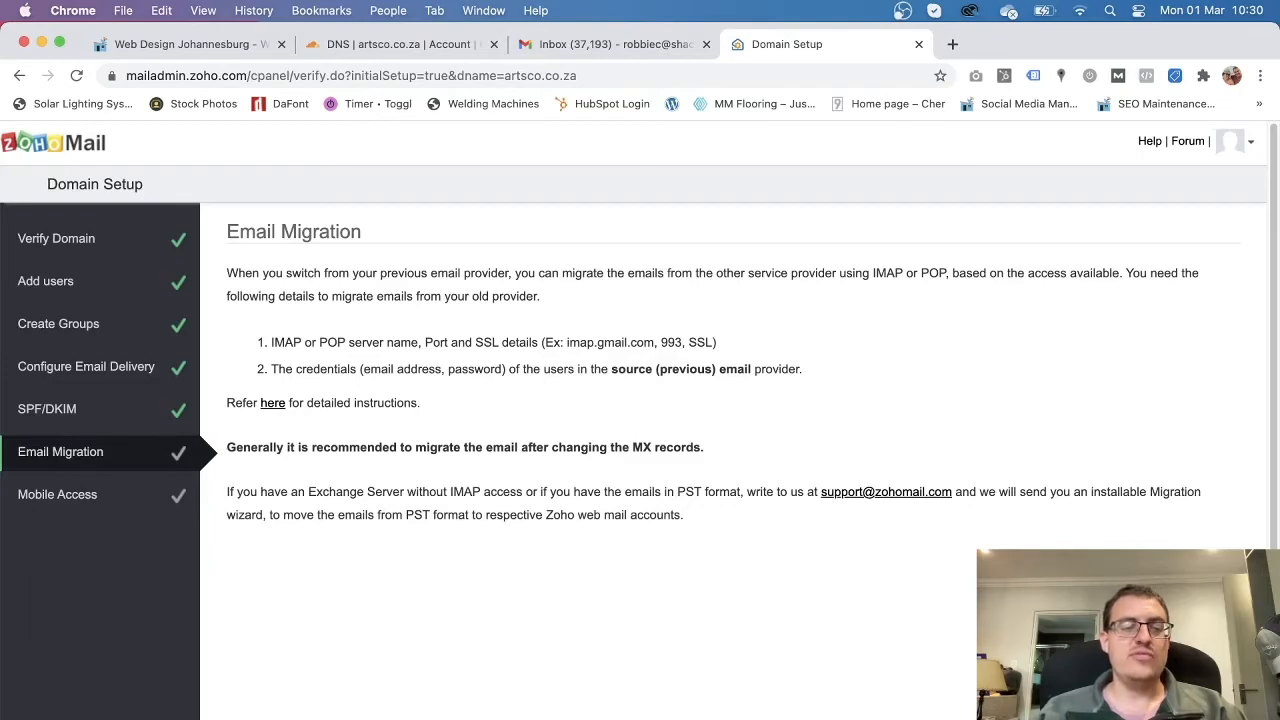
pyautogui.click(745, 718)
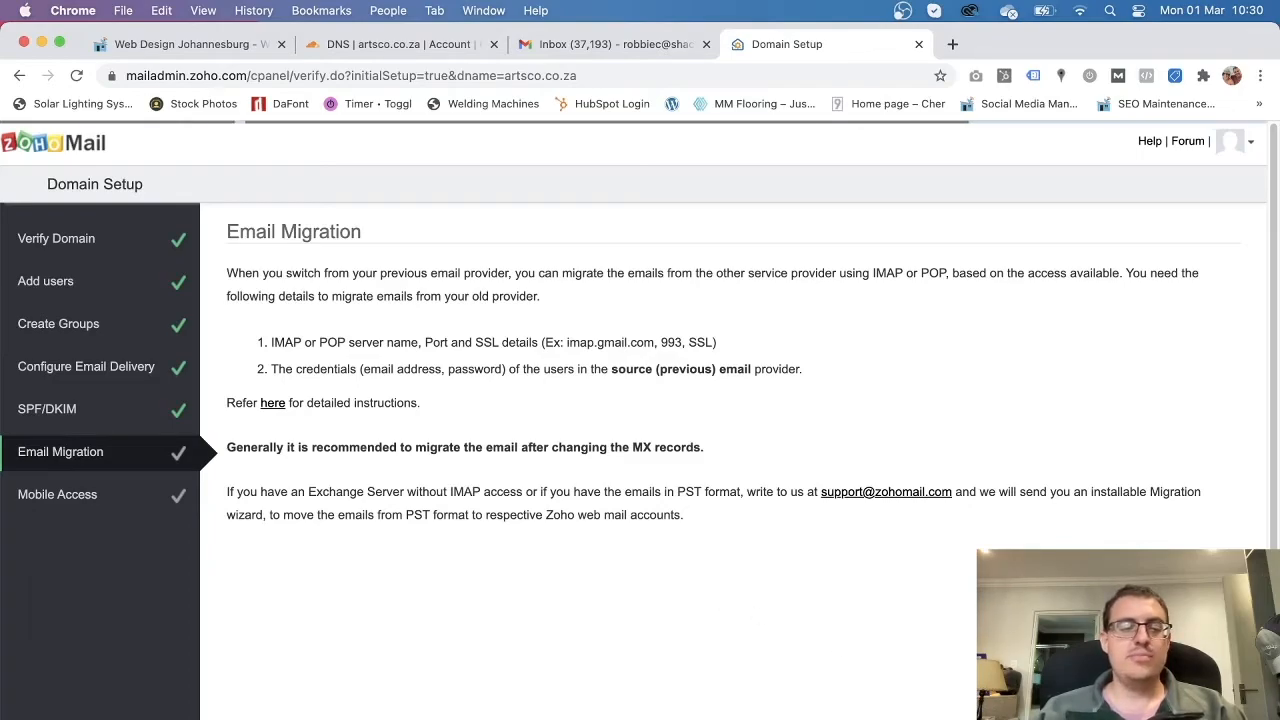
pyautogui.scroll(-3, 340, 420)
pyautogui.scroll(3, 370, 440)
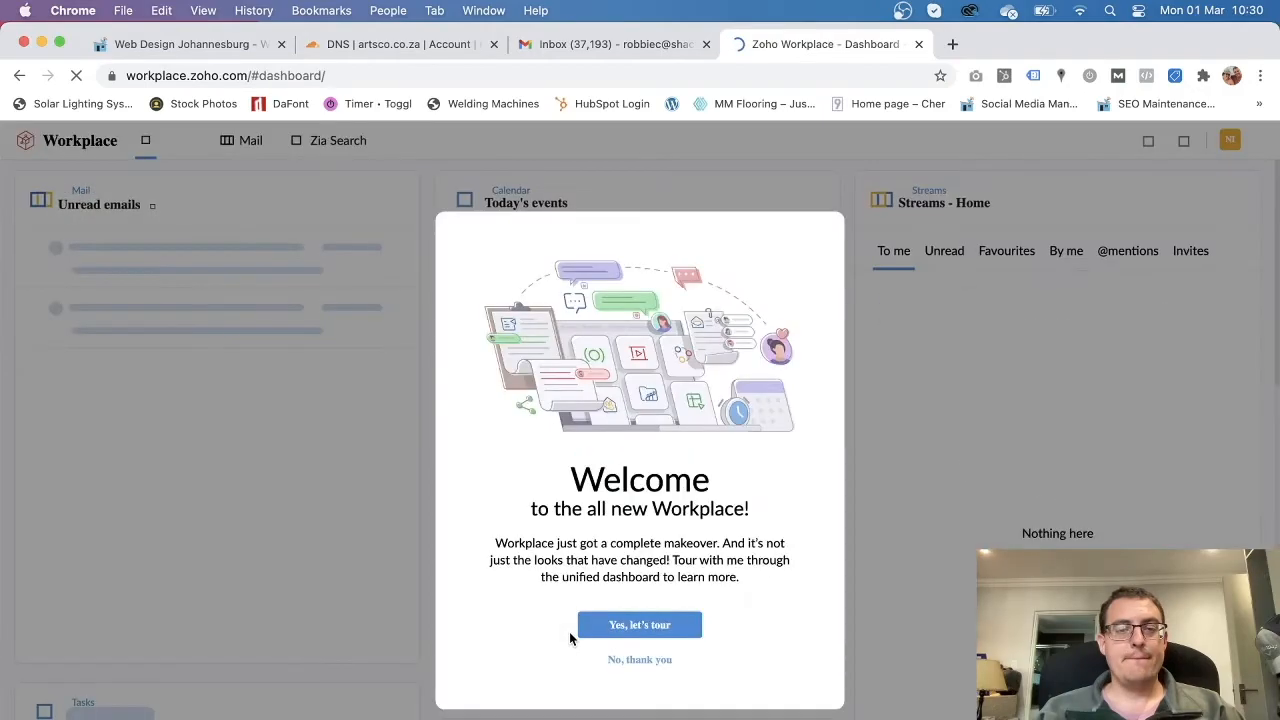
# Decline the Workplace welcome tour and sign out via the profile panel.
pyautogui.click(639, 664)
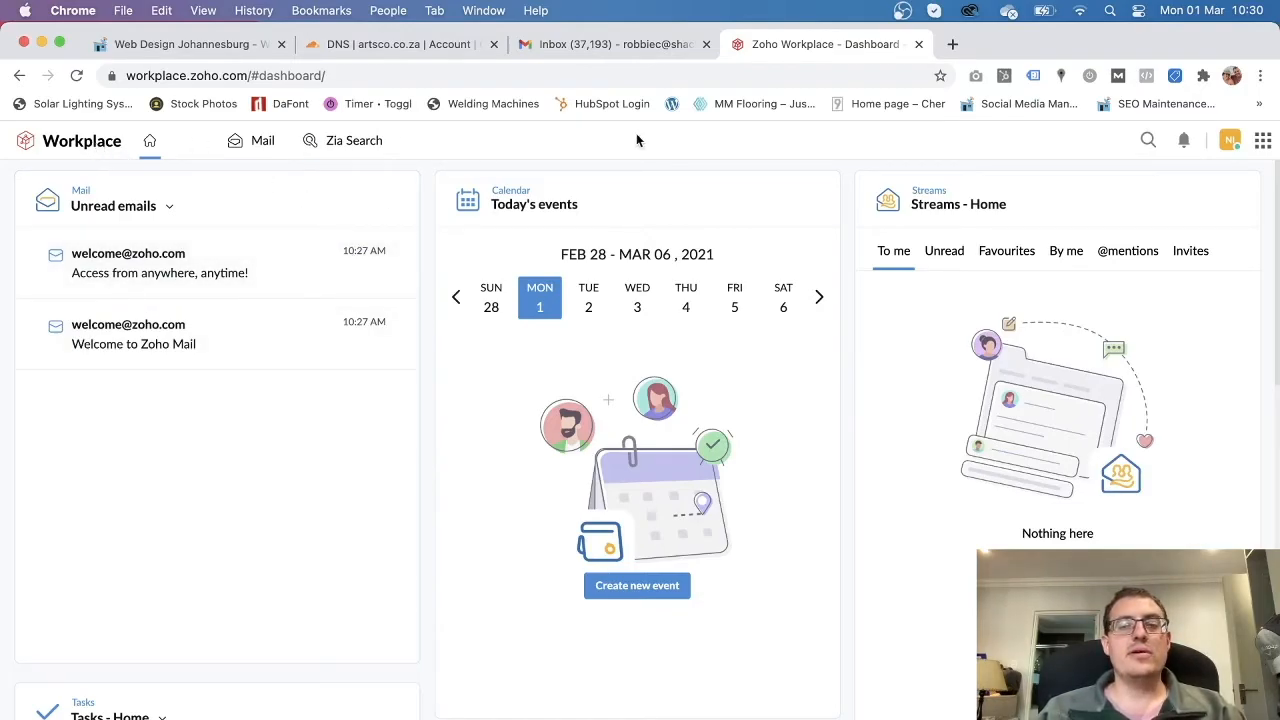
pyautogui.click(1231, 140)
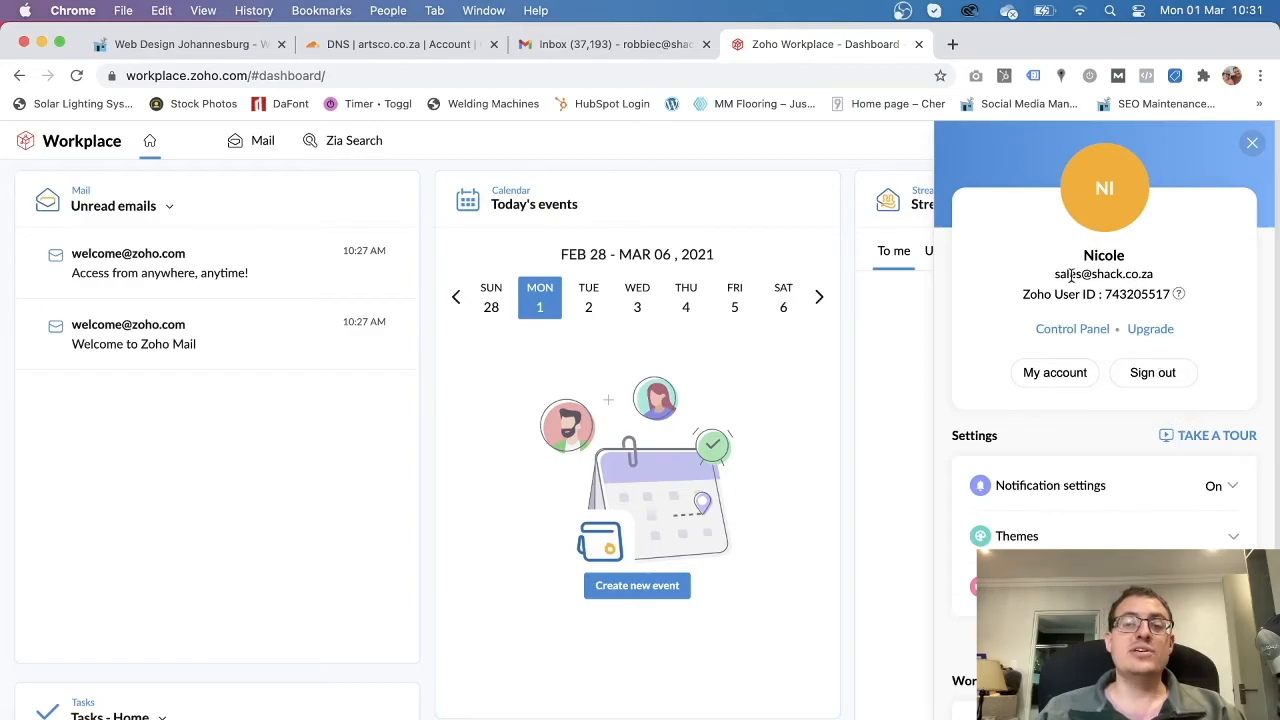
pyautogui.click(889, 152)
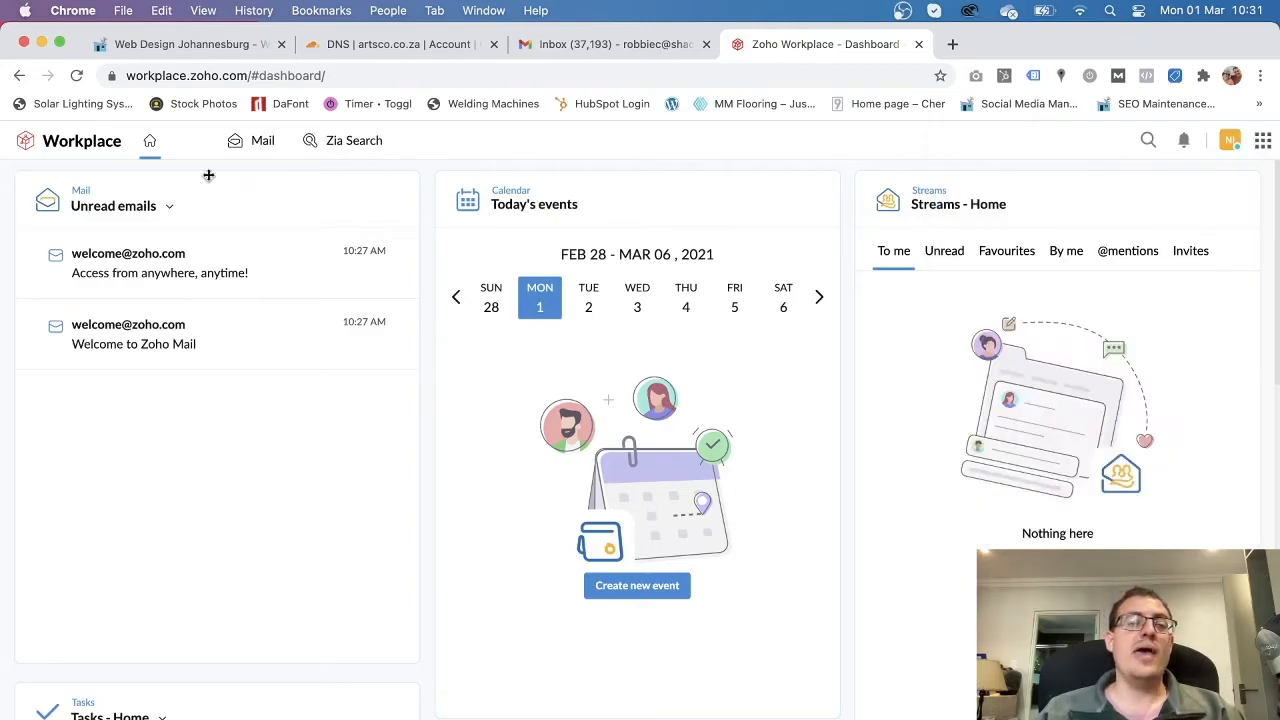
pyautogui.scroll(-10, 765, 577)
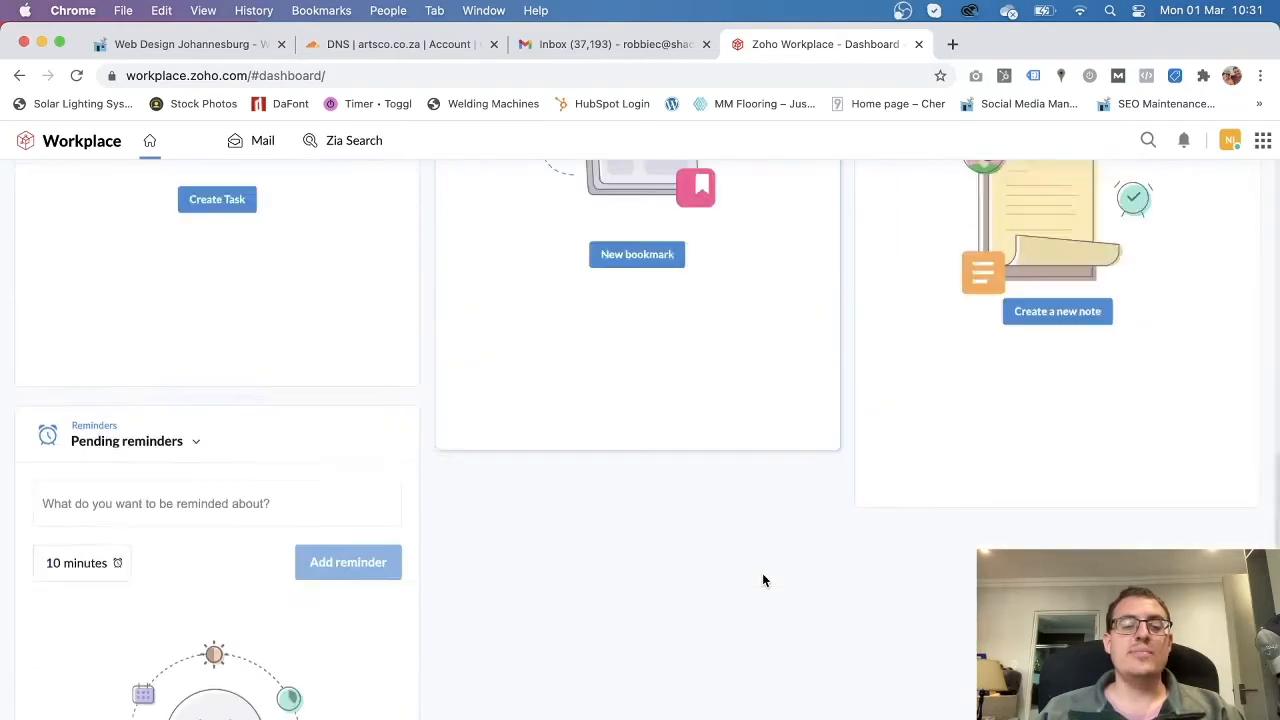
pyautogui.scroll(10, 762, 577)
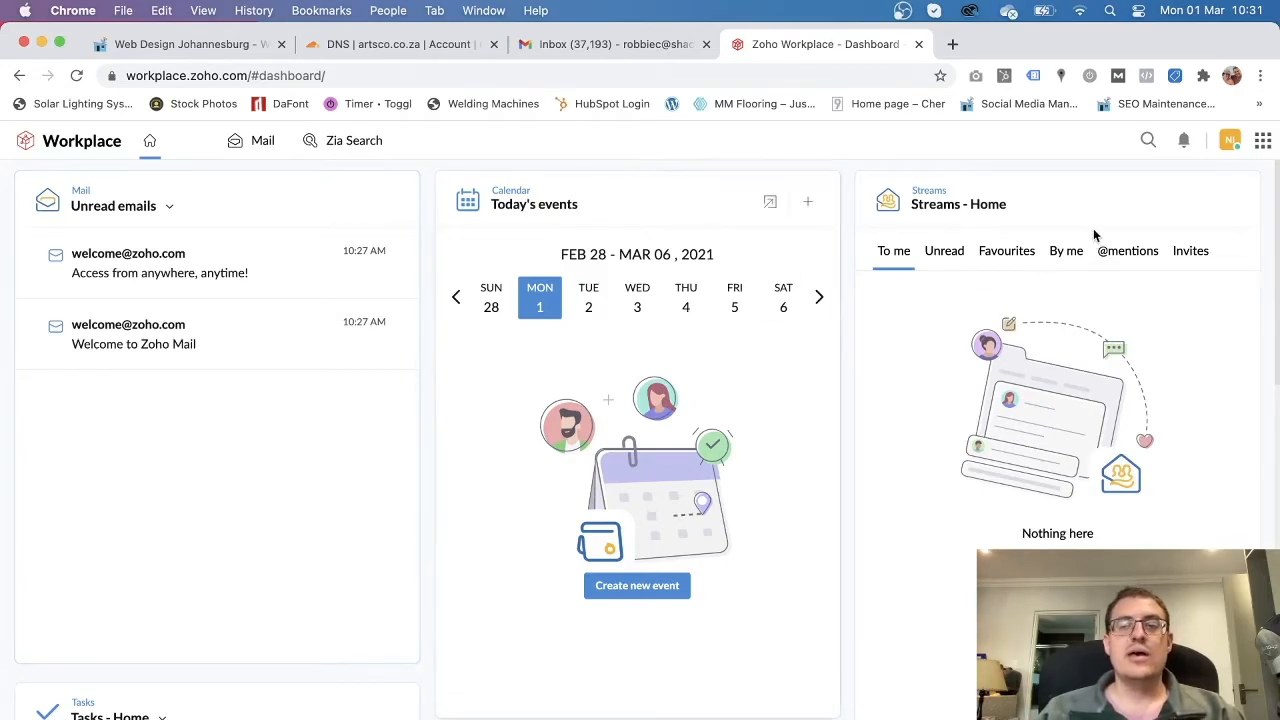
pyautogui.click(1230, 143)
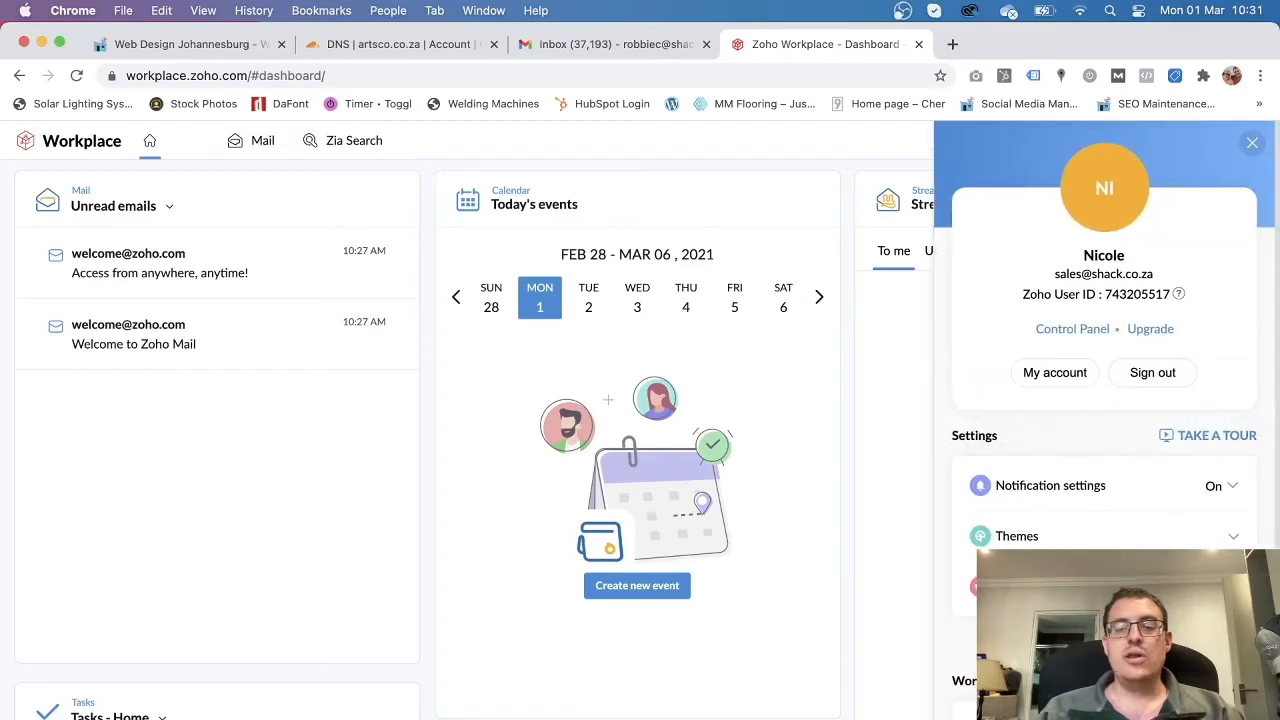
pyautogui.click(1168, 375)
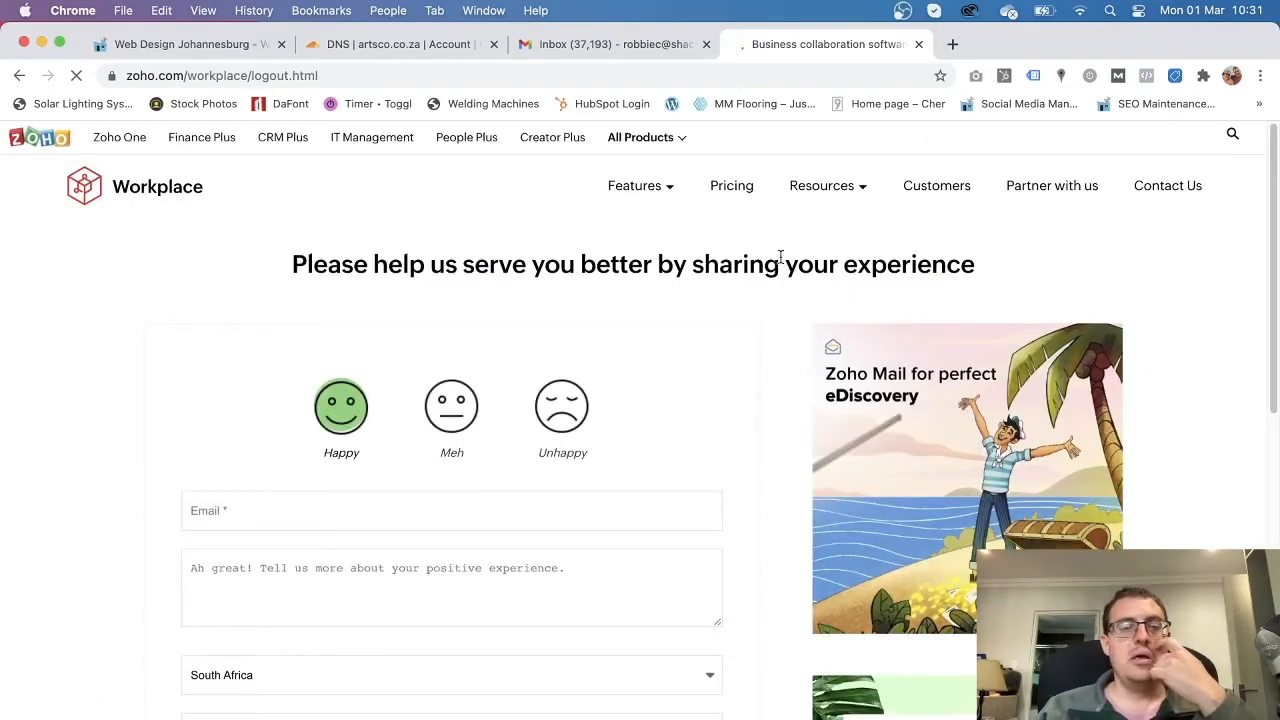
# Close the logout page, load zoho.com/mail in a new tab, and go to its sign-in page.
pyautogui.click(326, 75)
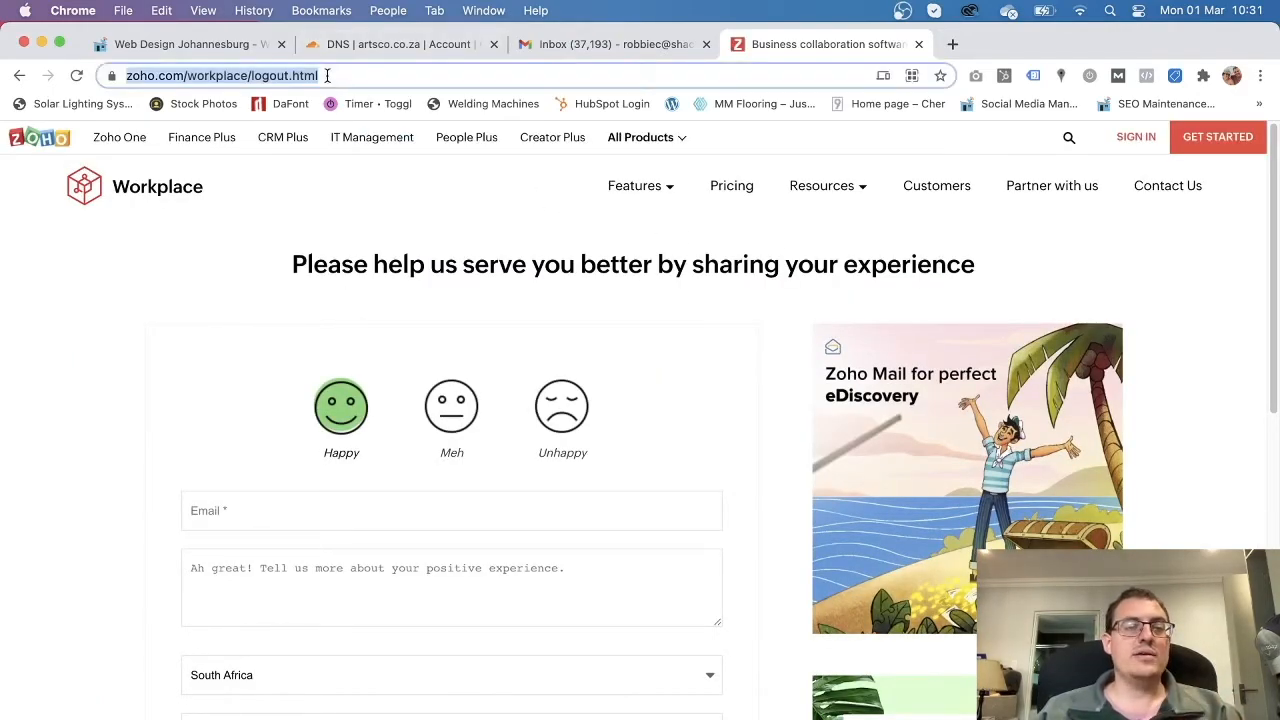
pyautogui.click(918, 44)
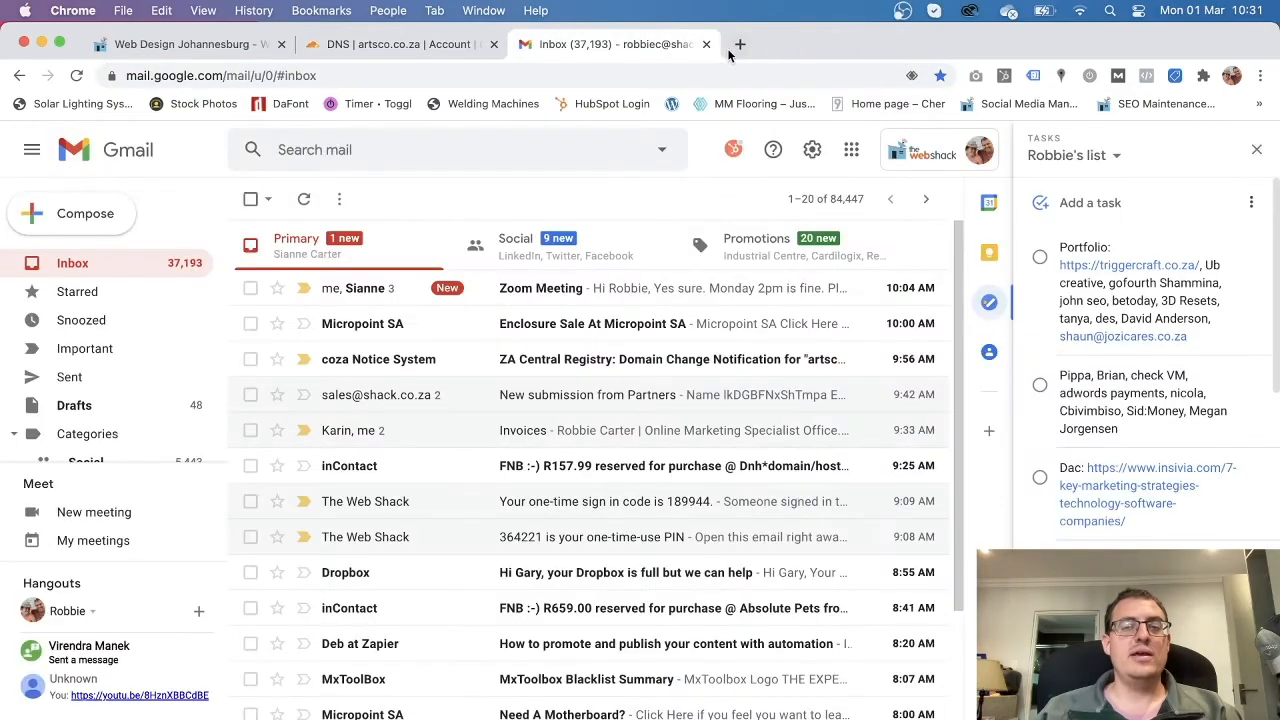
pyautogui.click(739, 45)
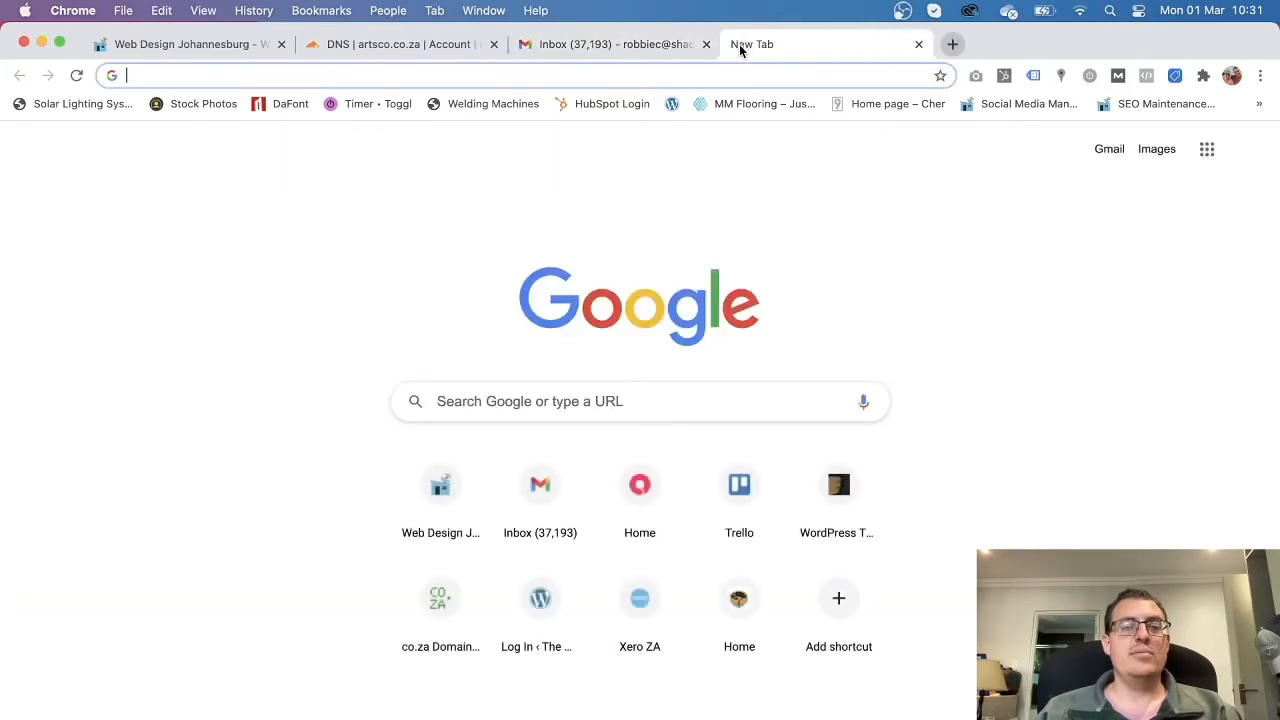
pyautogui.click(600, 45)
pyautogui.click(813, 36)
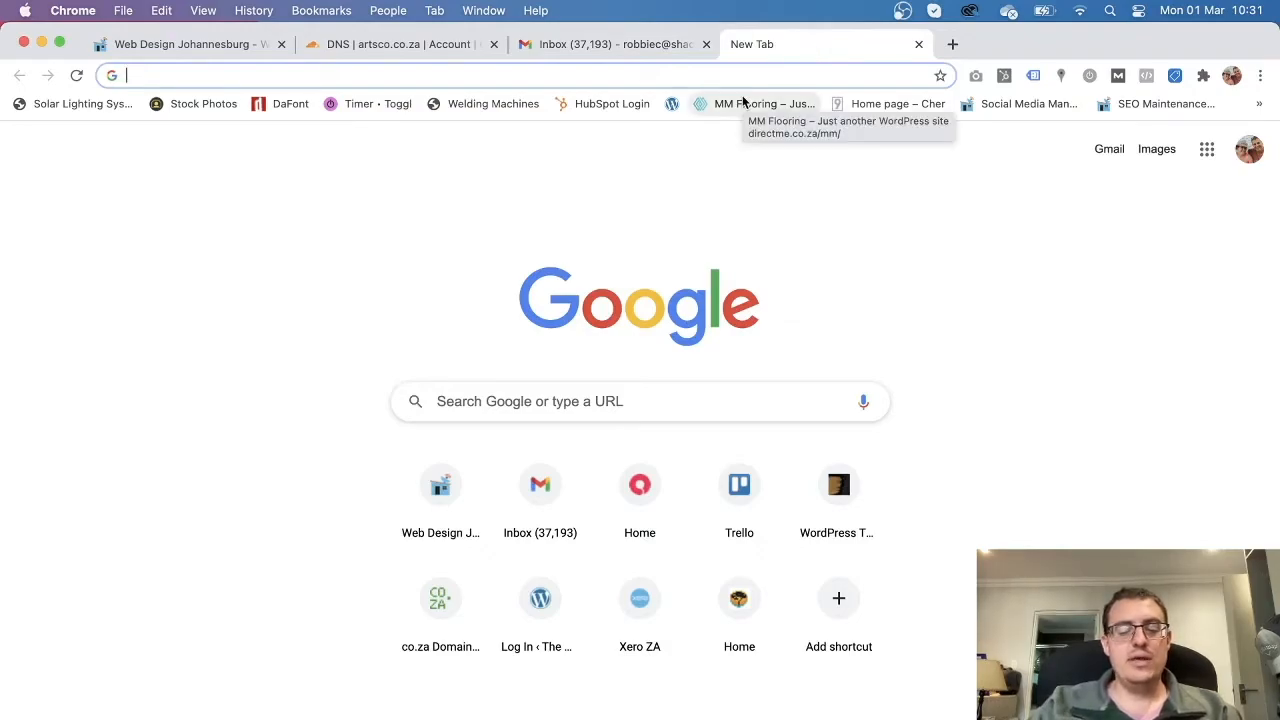
pyautogui.write('zoho')
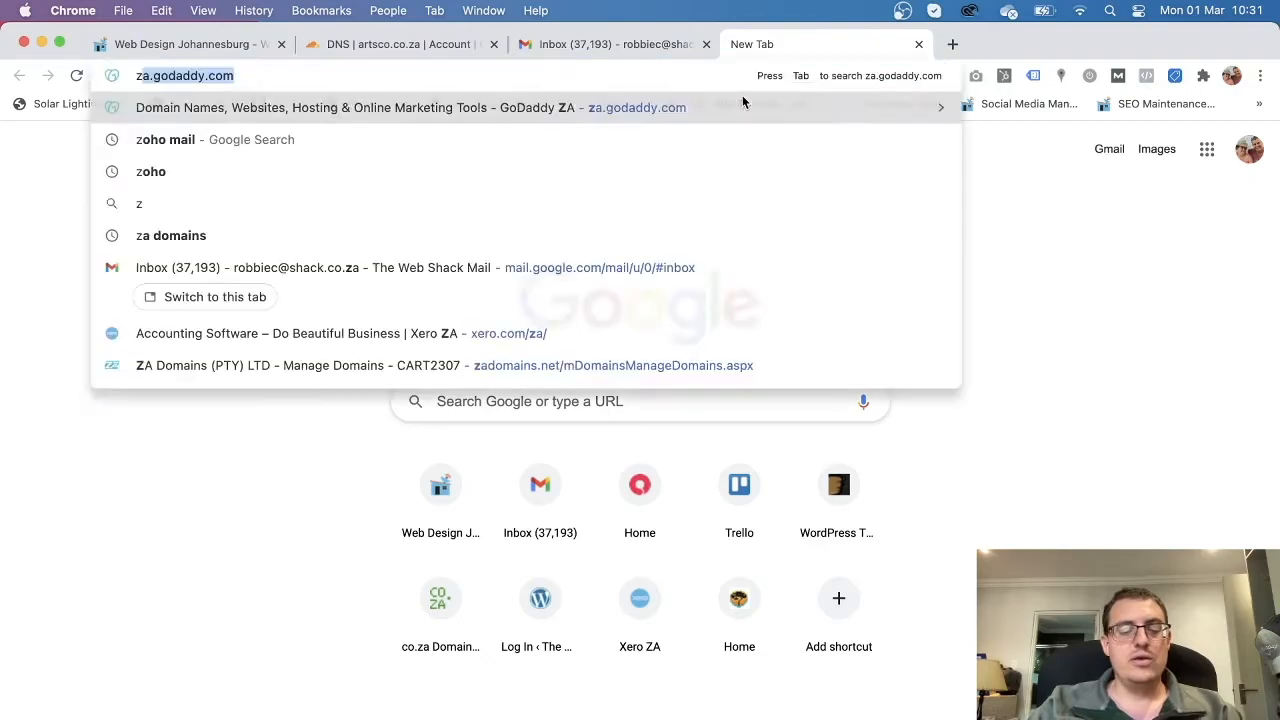
pyautogui.write('.co')
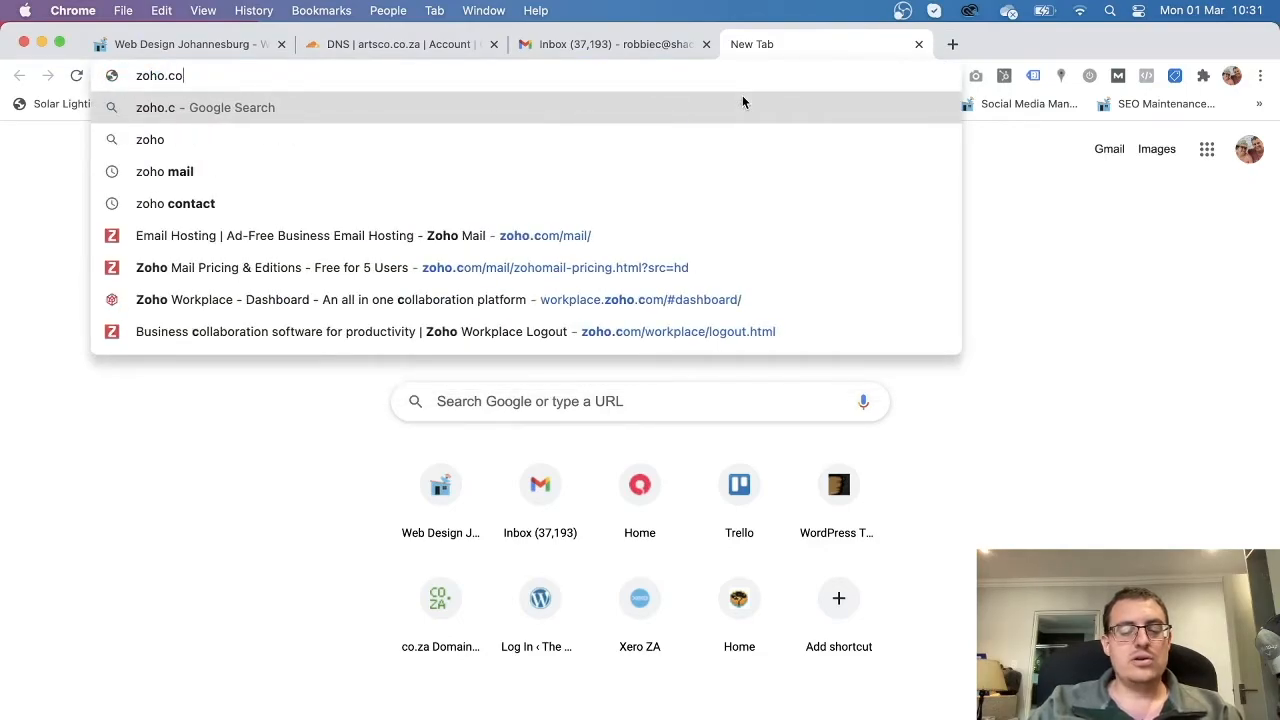
pyautogui.write('m/mail')
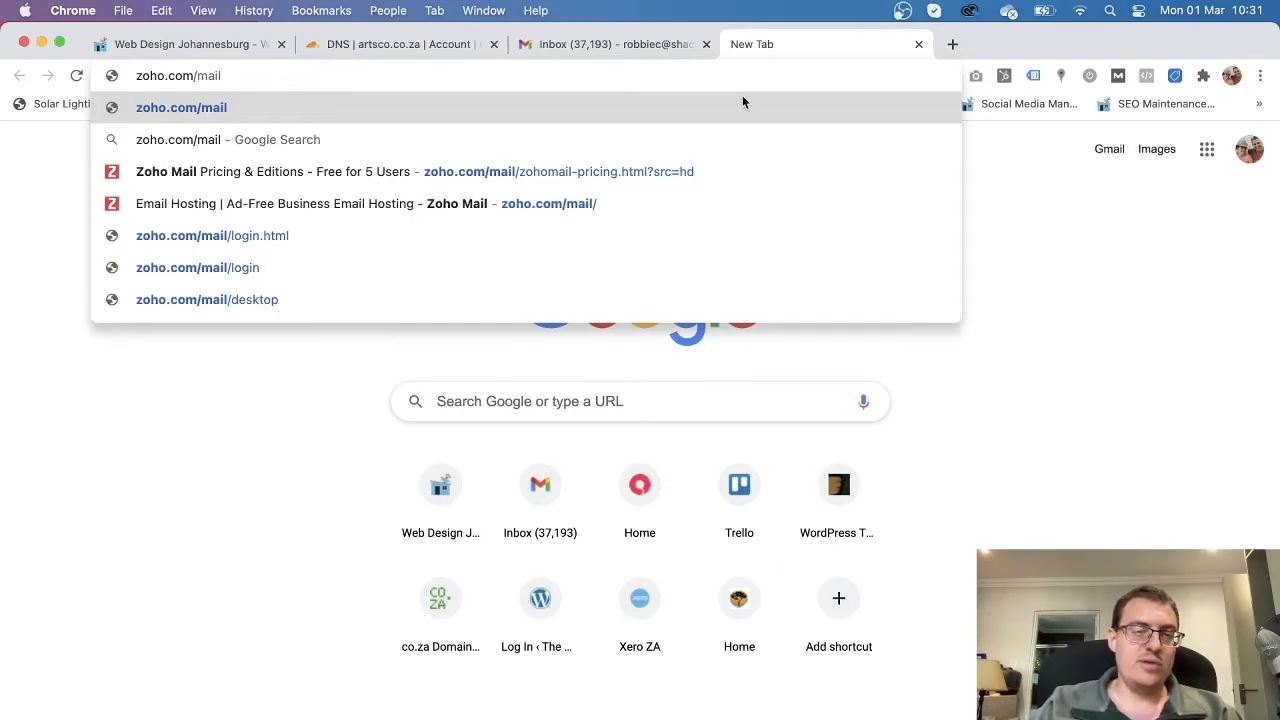
pyautogui.press('Return')
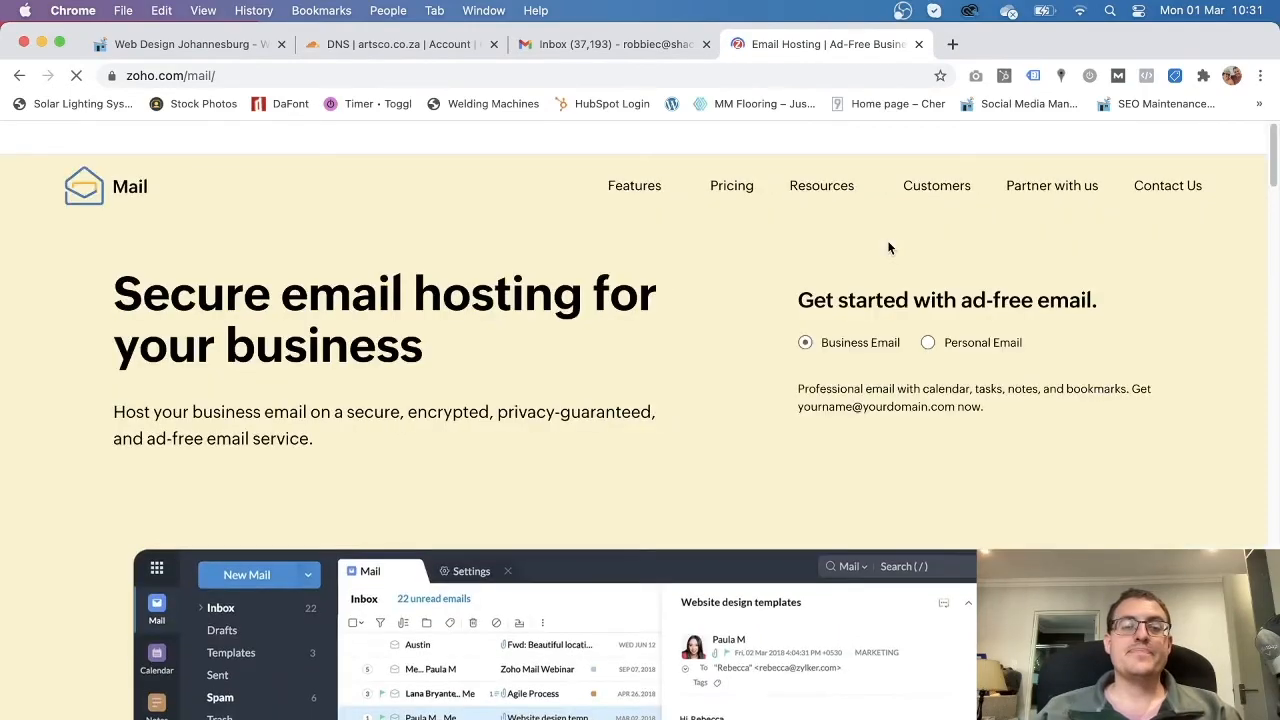
pyautogui.click(1232, 139)
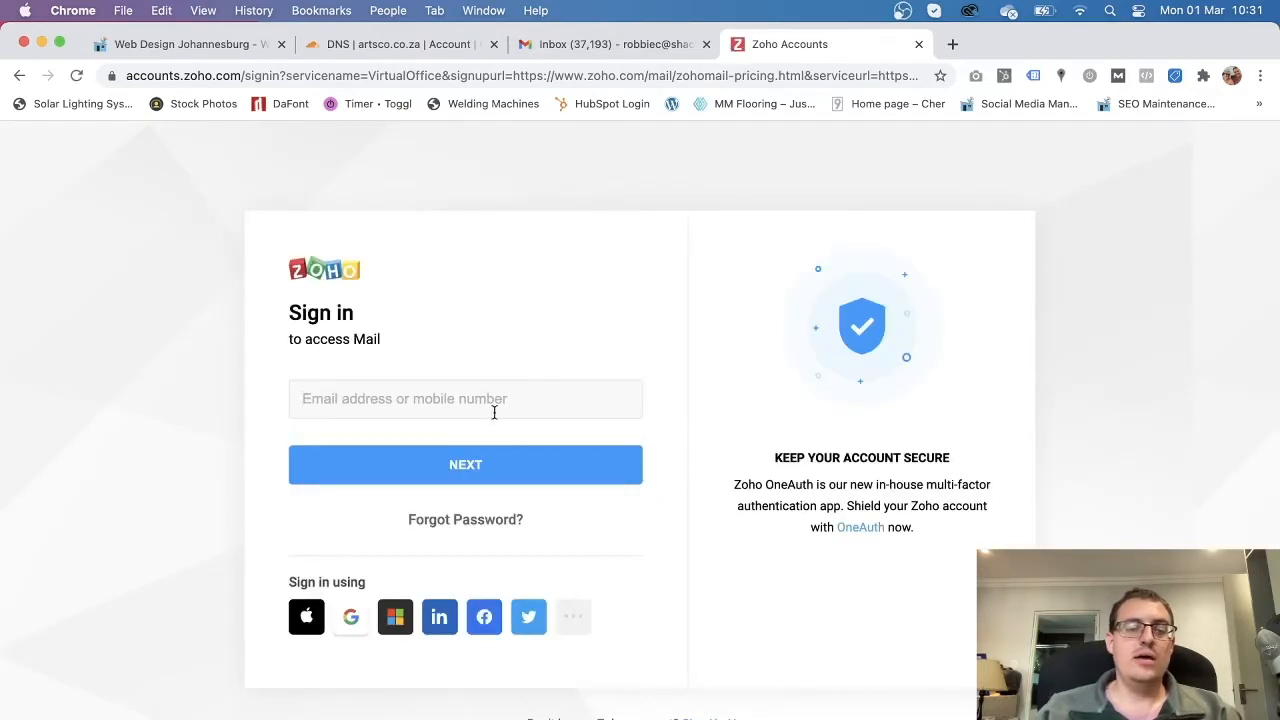
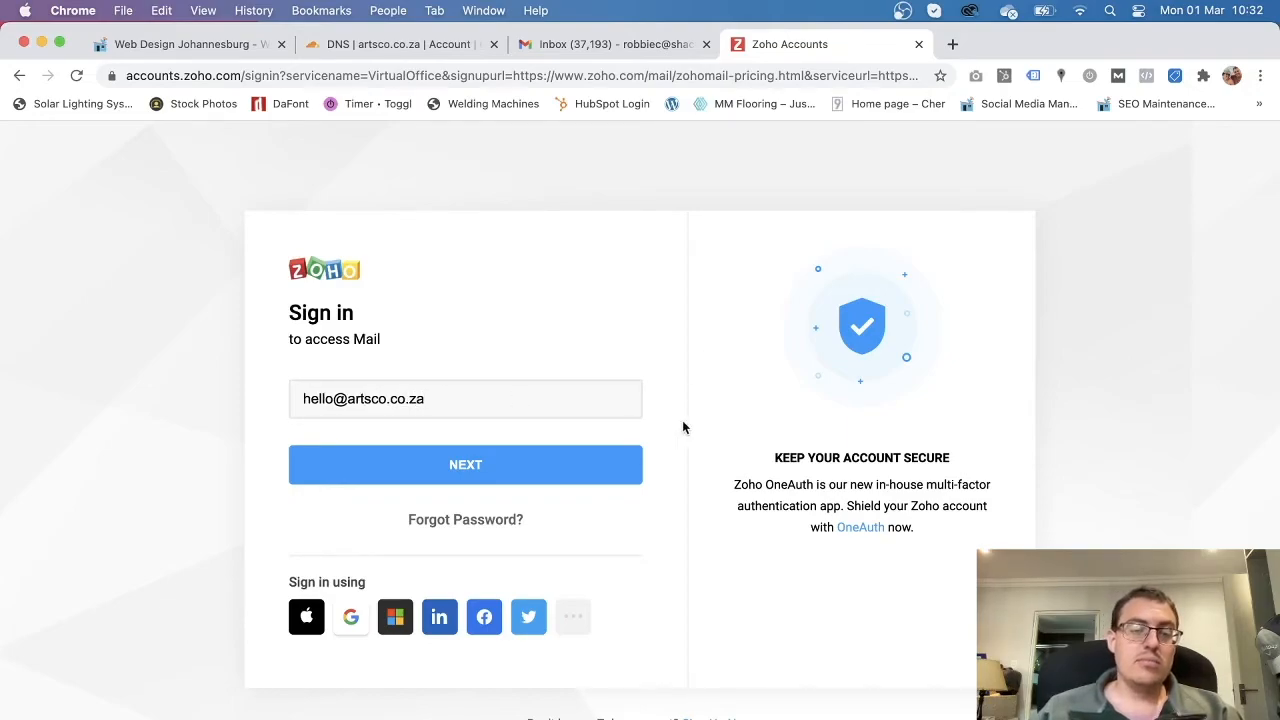
# Sign in to Zoho Accounts with the new mailbox address and its password.
pyautogui.click(511, 473)
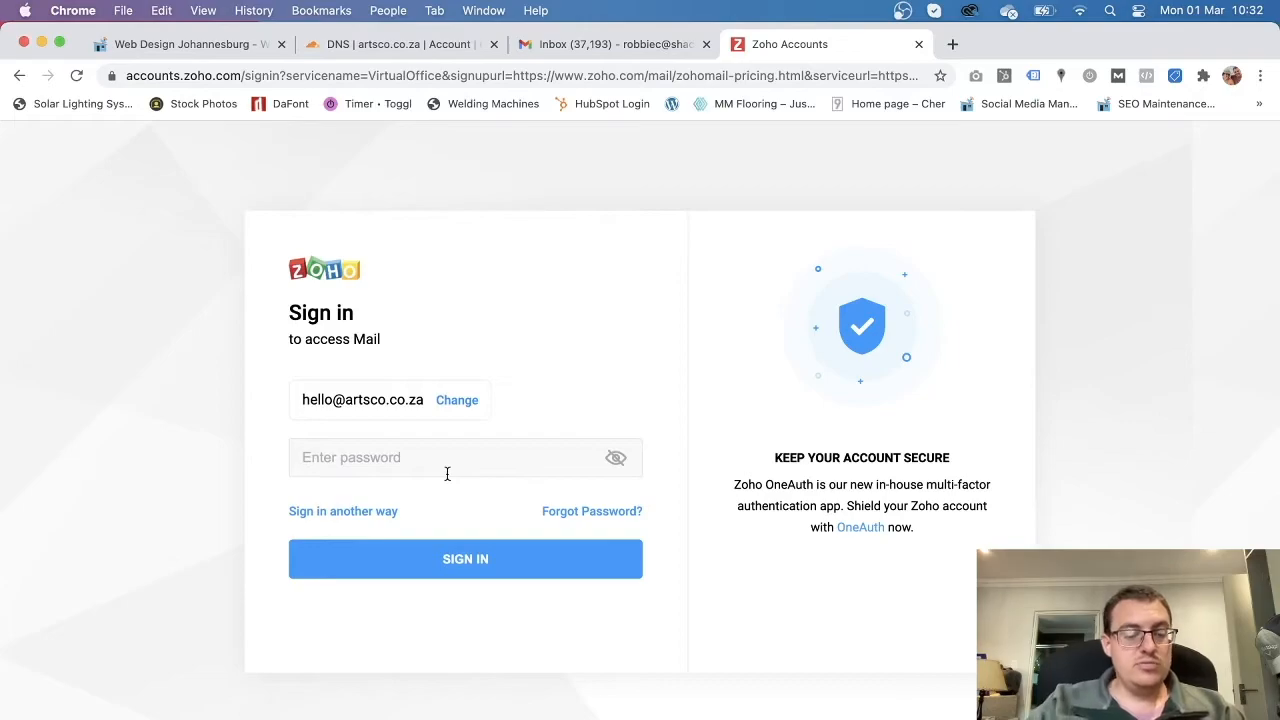
pyautogui.write('****')
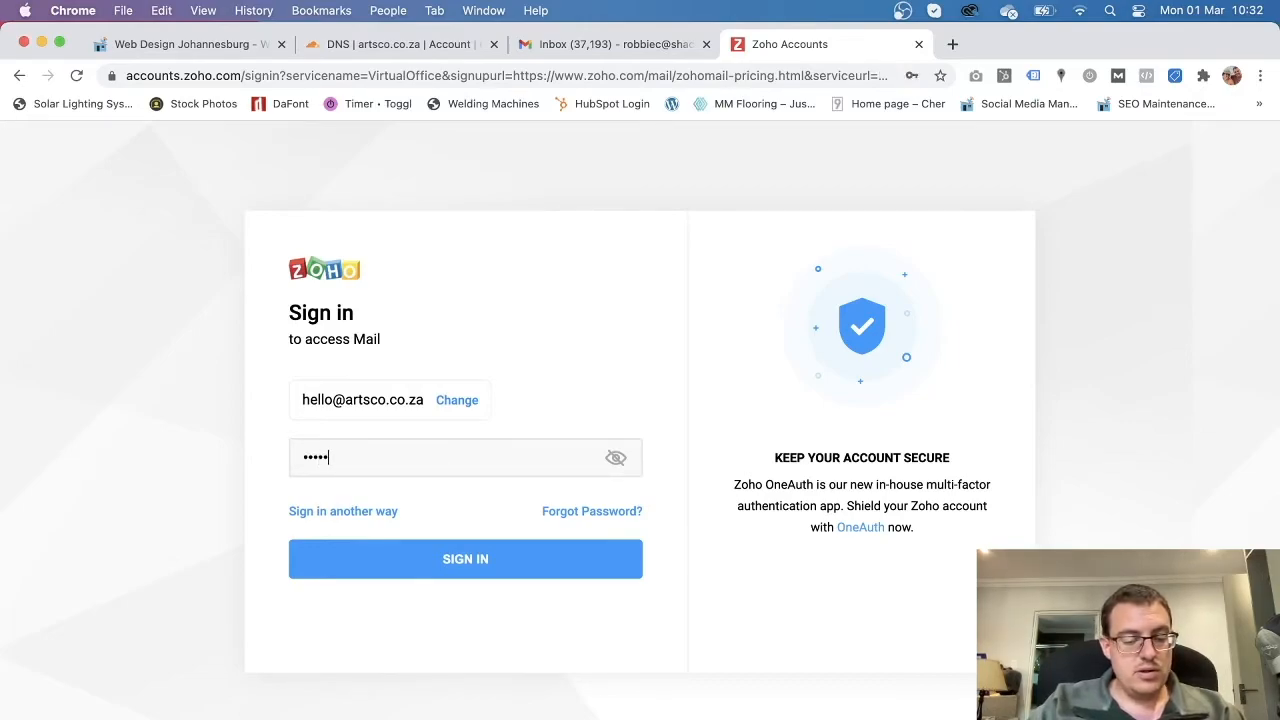
pyautogui.write('*')
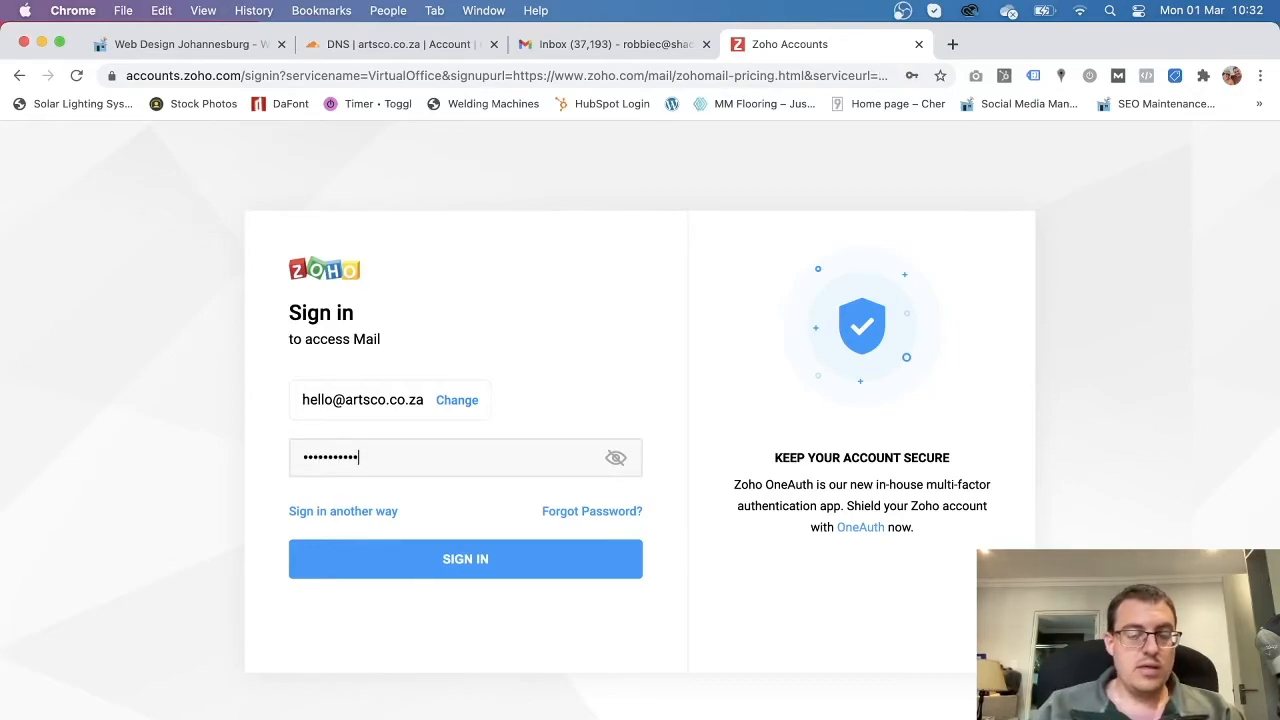
pyautogui.click(506, 573)
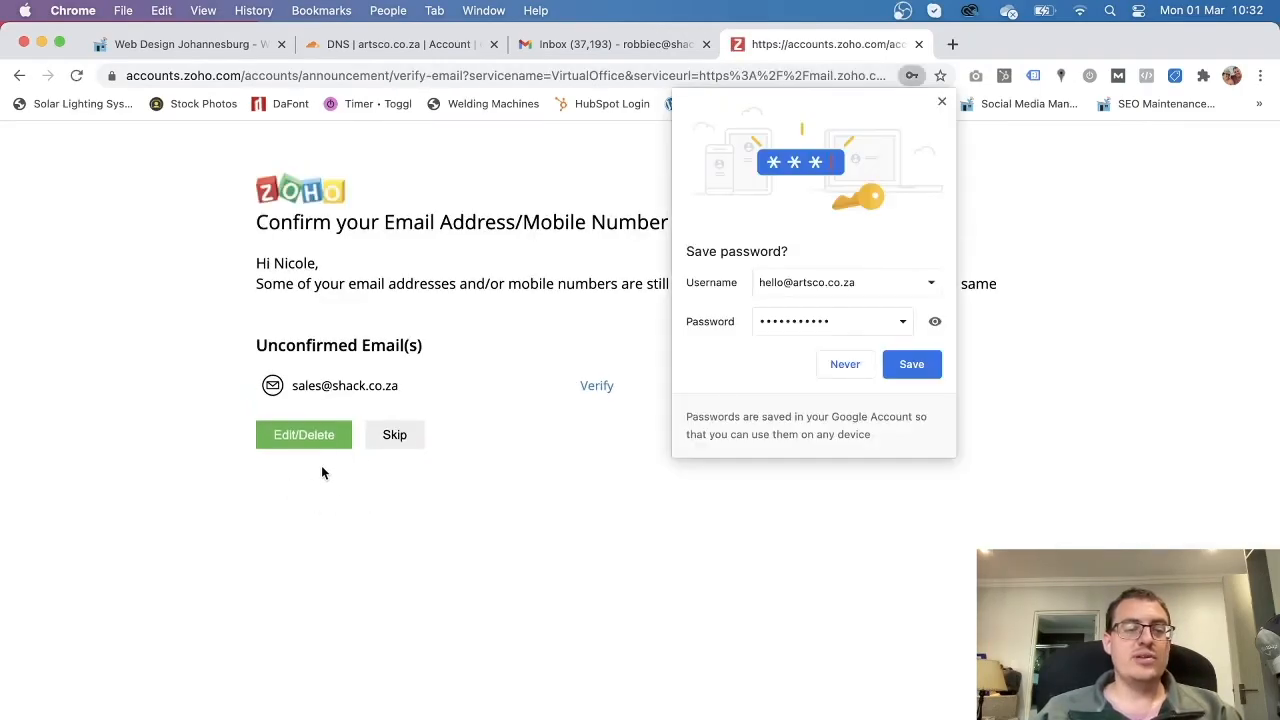
# Decline saving the password and request a verification code for the unconfirmed address.
pyautogui.click(941, 102)
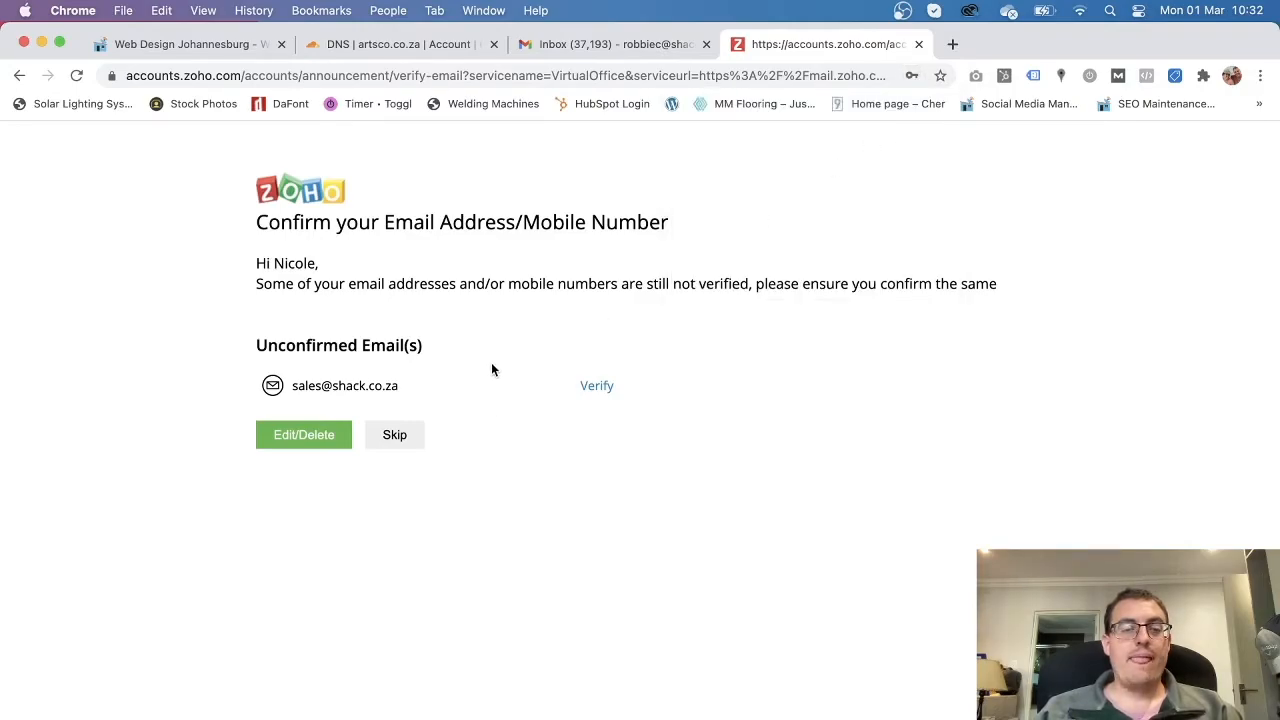
pyautogui.click(602, 388)
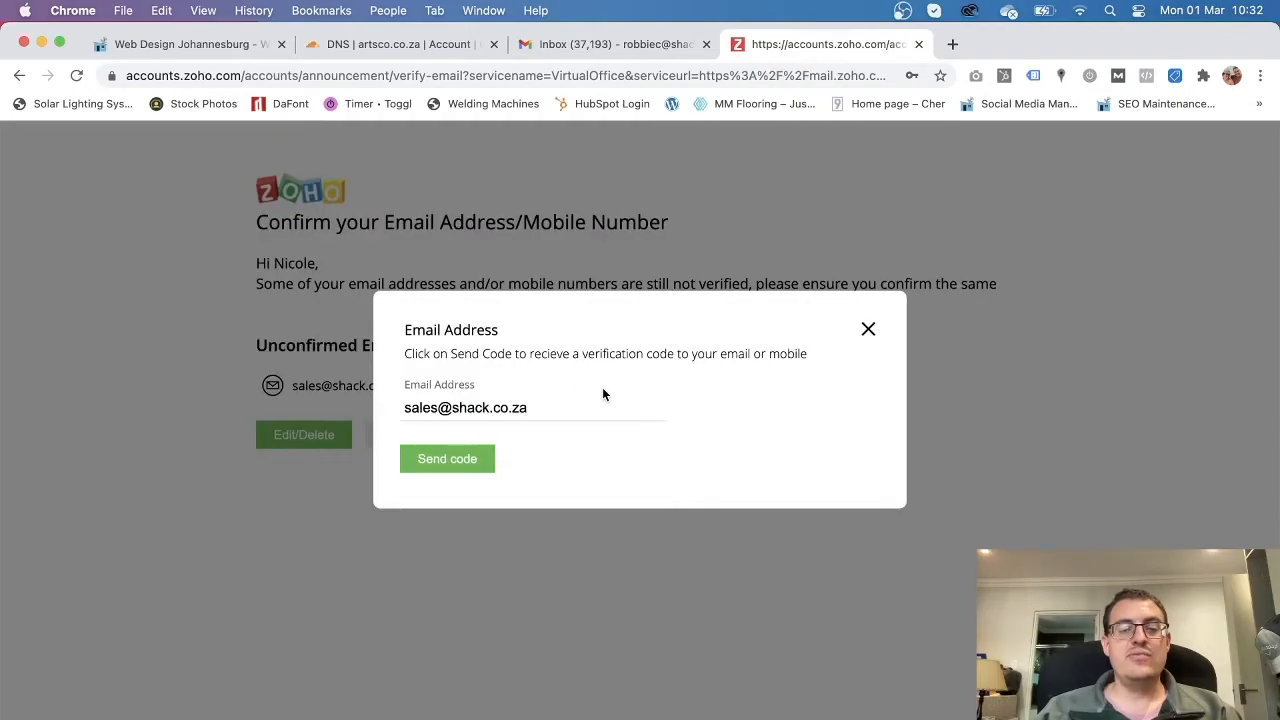
pyautogui.click(462, 460)
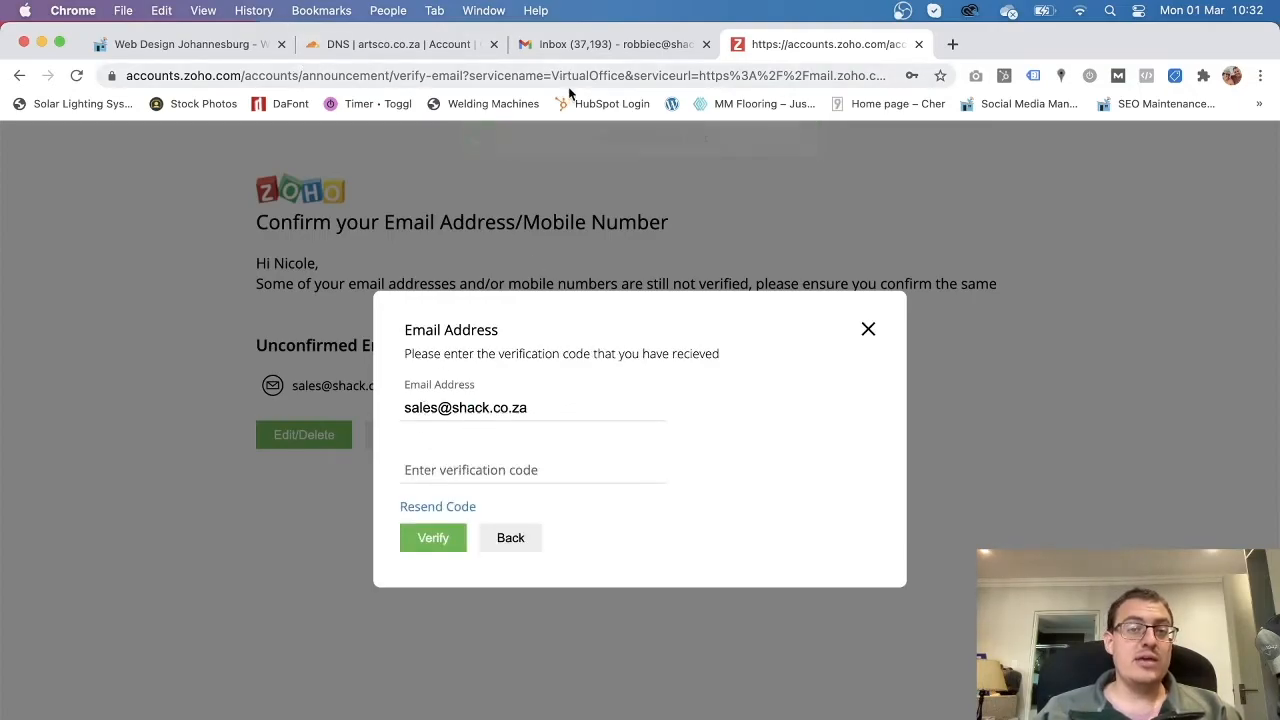
# Copy the one-time code from the Zoho verification email in the other Gmail account.
pyautogui.click(602, 50)
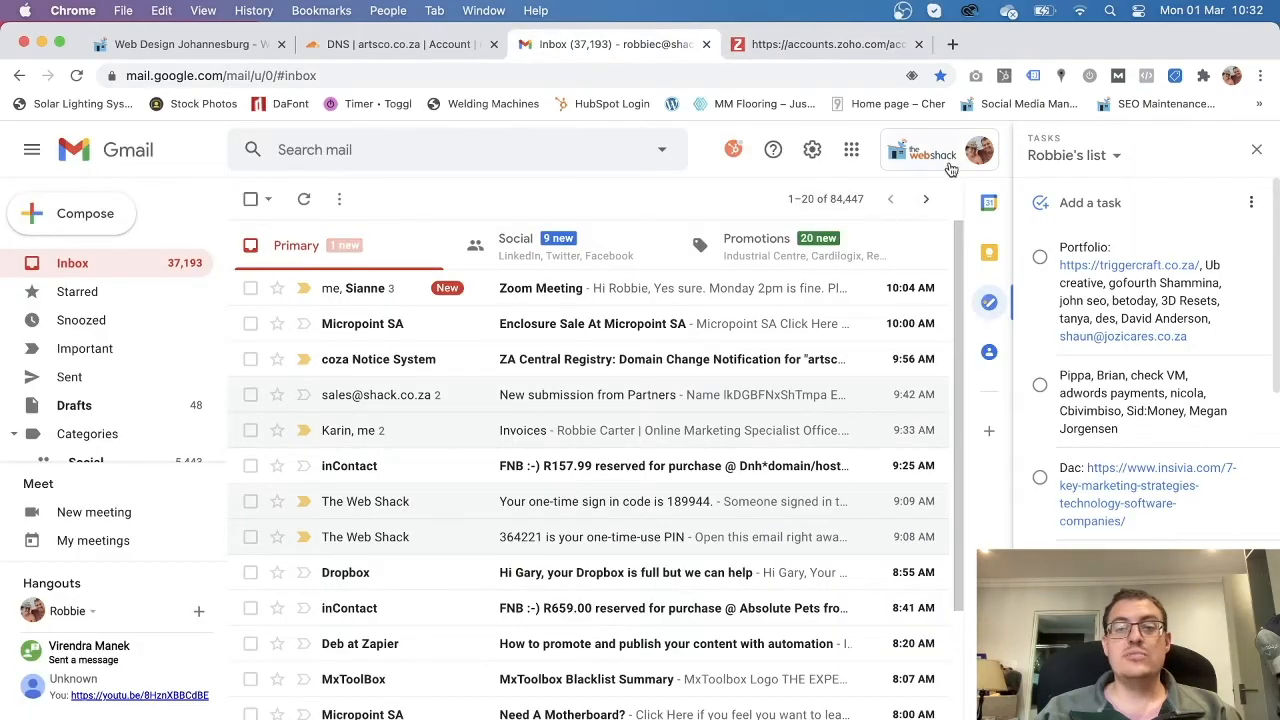
pyautogui.click(978, 150)
pyautogui.click(862, 440)
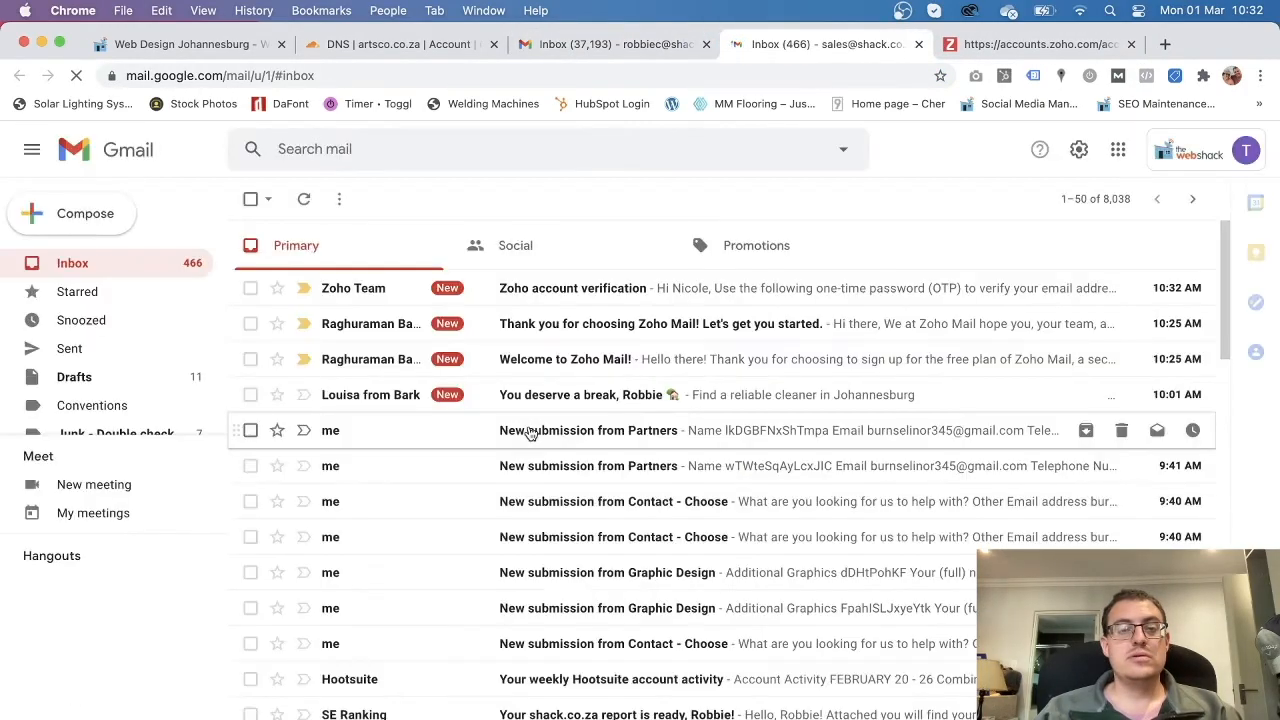
pyautogui.click(578, 290)
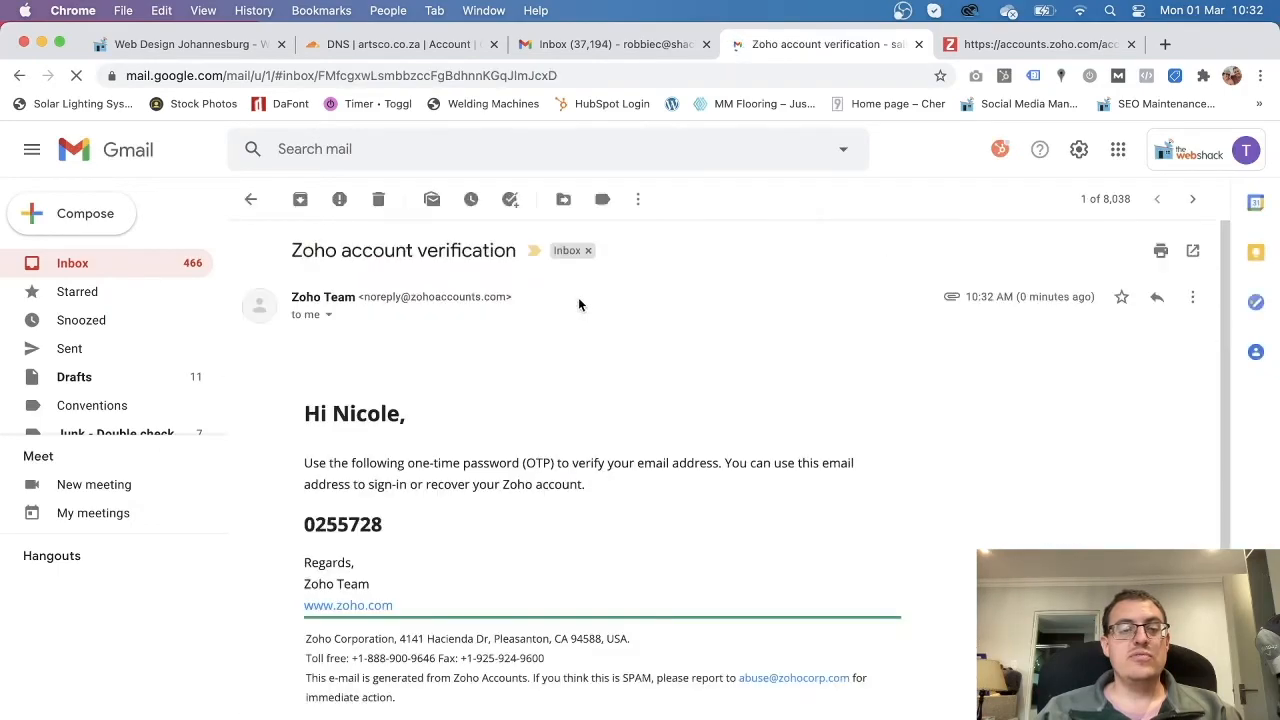
pyautogui.moveTo(395, 527); pyautogui.dragTo(304, 527)
pyautogui.moveTo(396, 527); pyautogui.dragTo(304, 524)
pyautogui.click(386, 530)
pyautogui.moveTo(386, 523); pyautogui.dragTo(305, 530)
pyautogui.press('super+c')
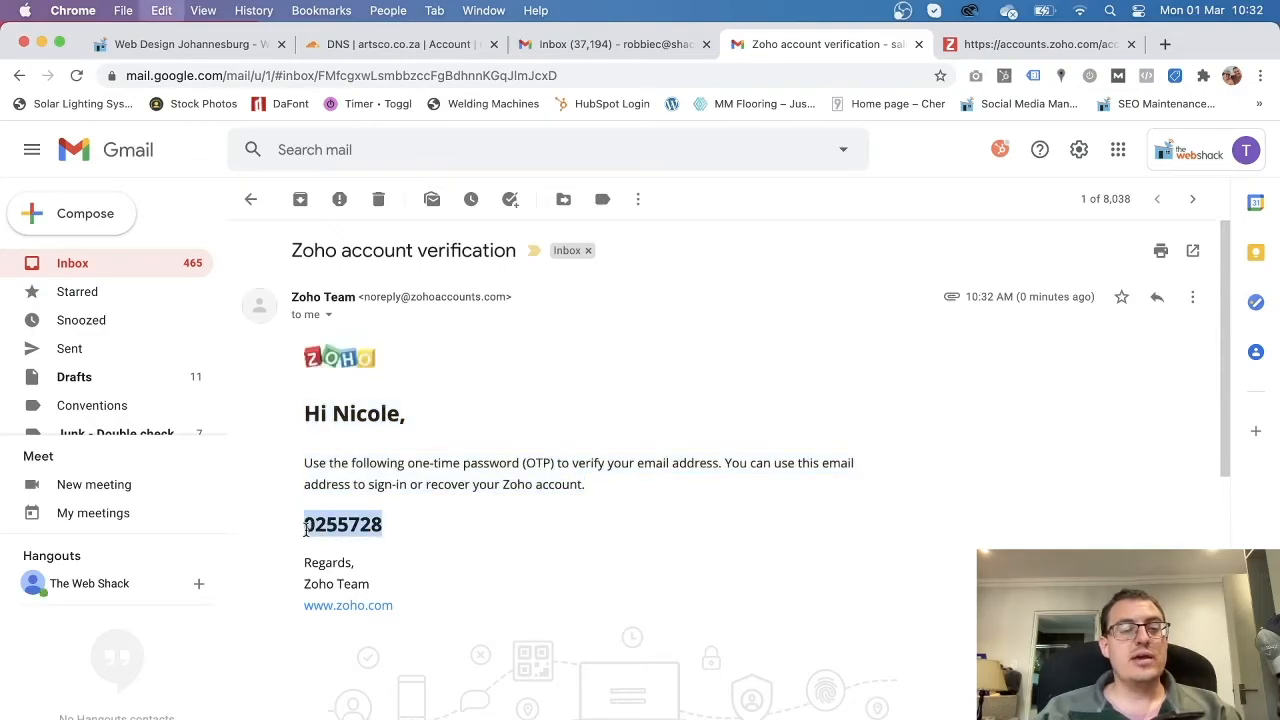
# Paste the code into Zoho's verification field, submit it, and continue into Workplace.
pyautogui.click(1010, 44)
pyautogui.click(476, 472)
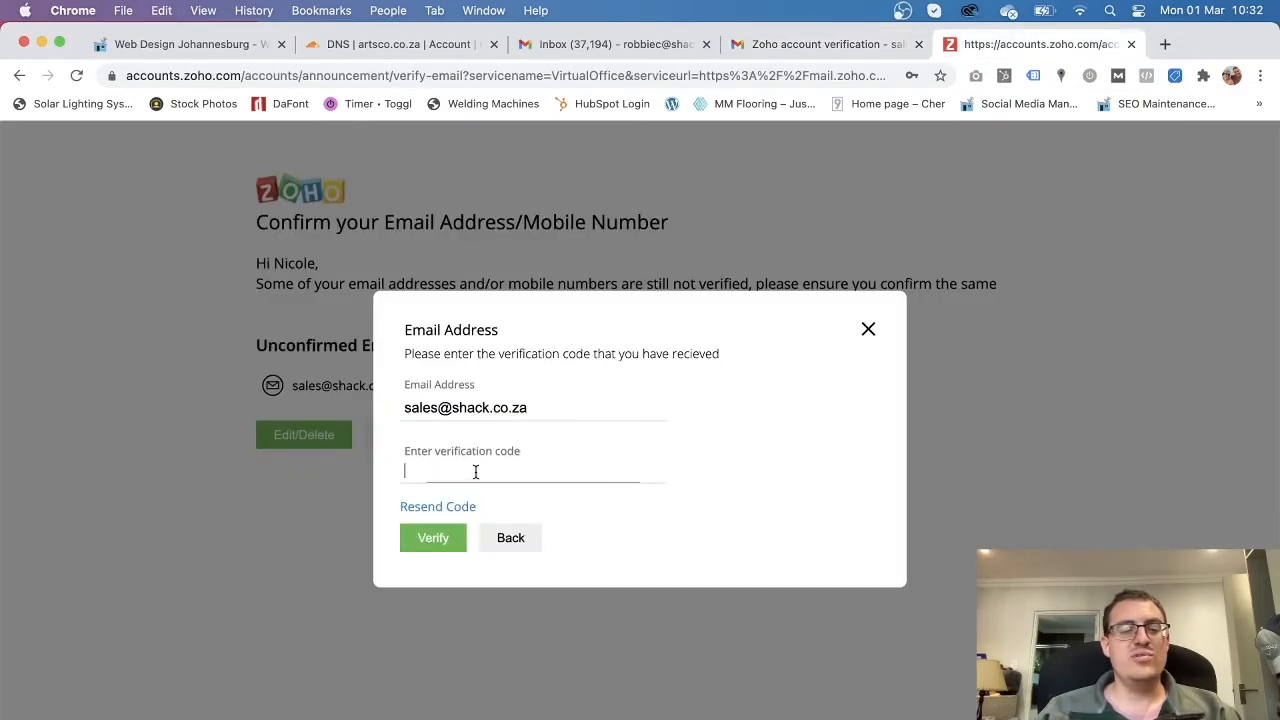
pyautogui.press('super+v')
pyautogui.click(445, 540)
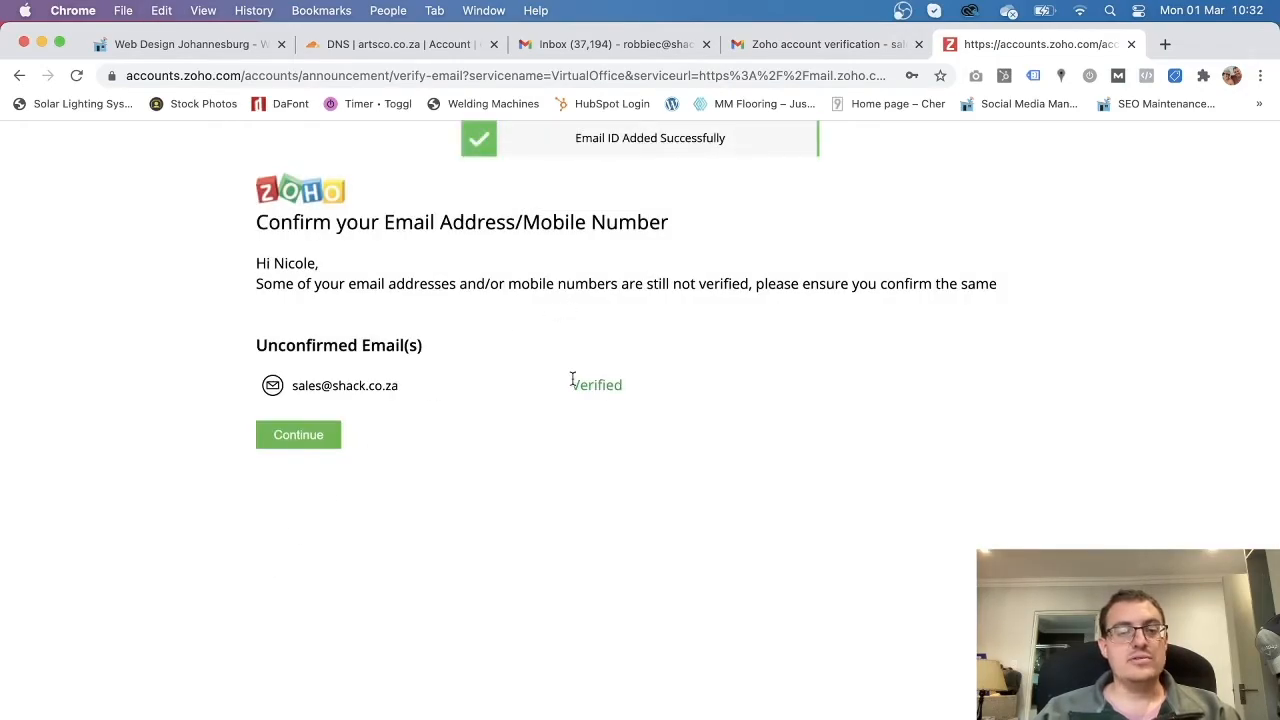
pyautogui.click(303, 445)
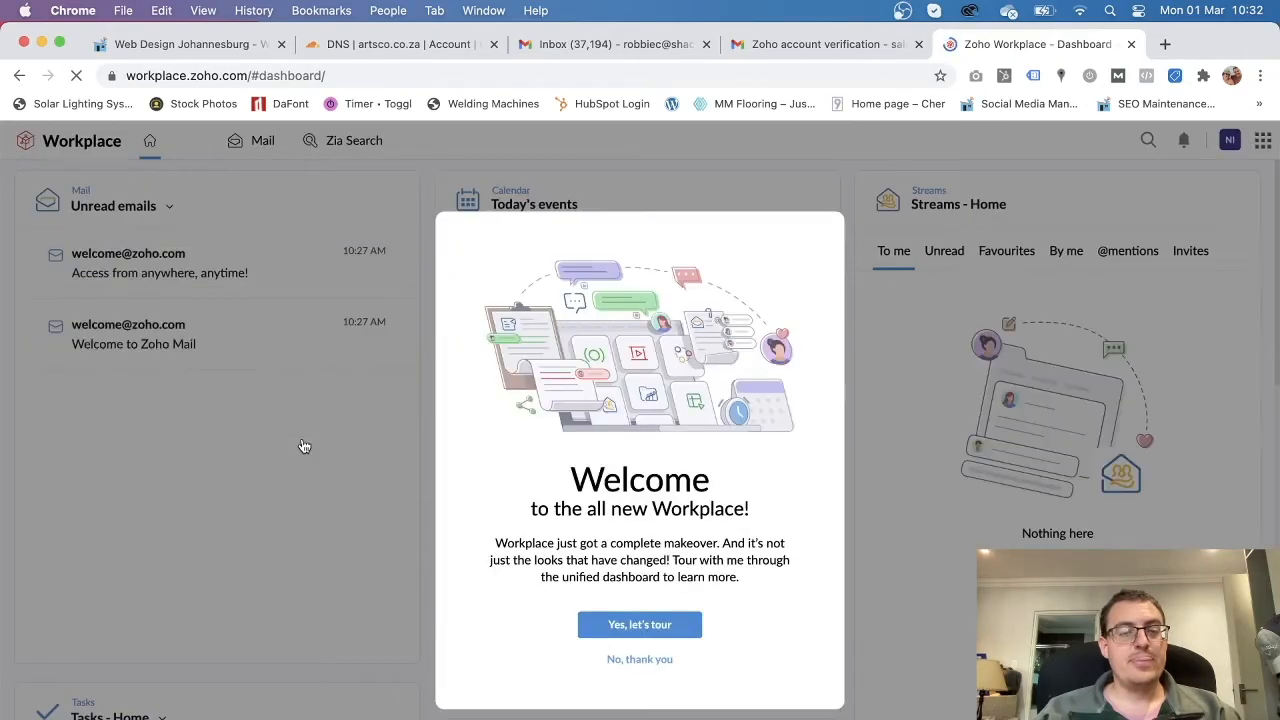
# Skip the Workplace welcome tour and review the dashboard's two unread emails and events.
pyautogui.click(632, 660)
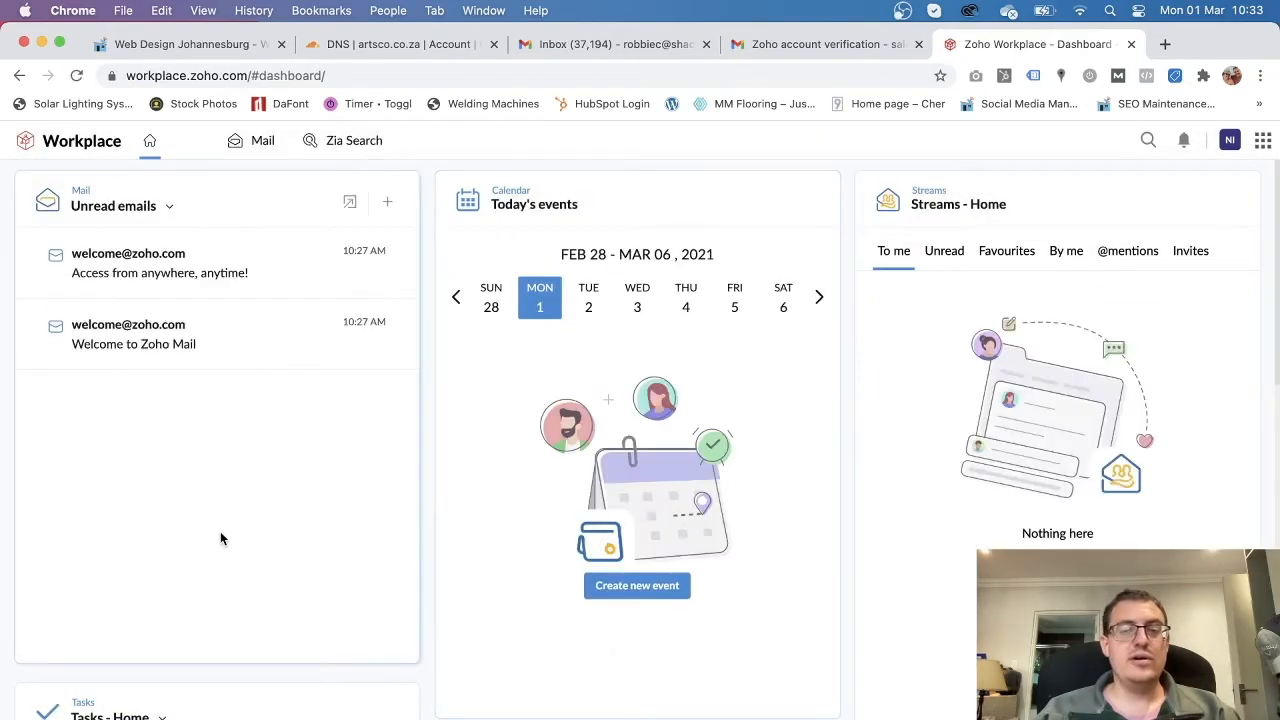
pyautogui.scroll(-10, 313, 587)
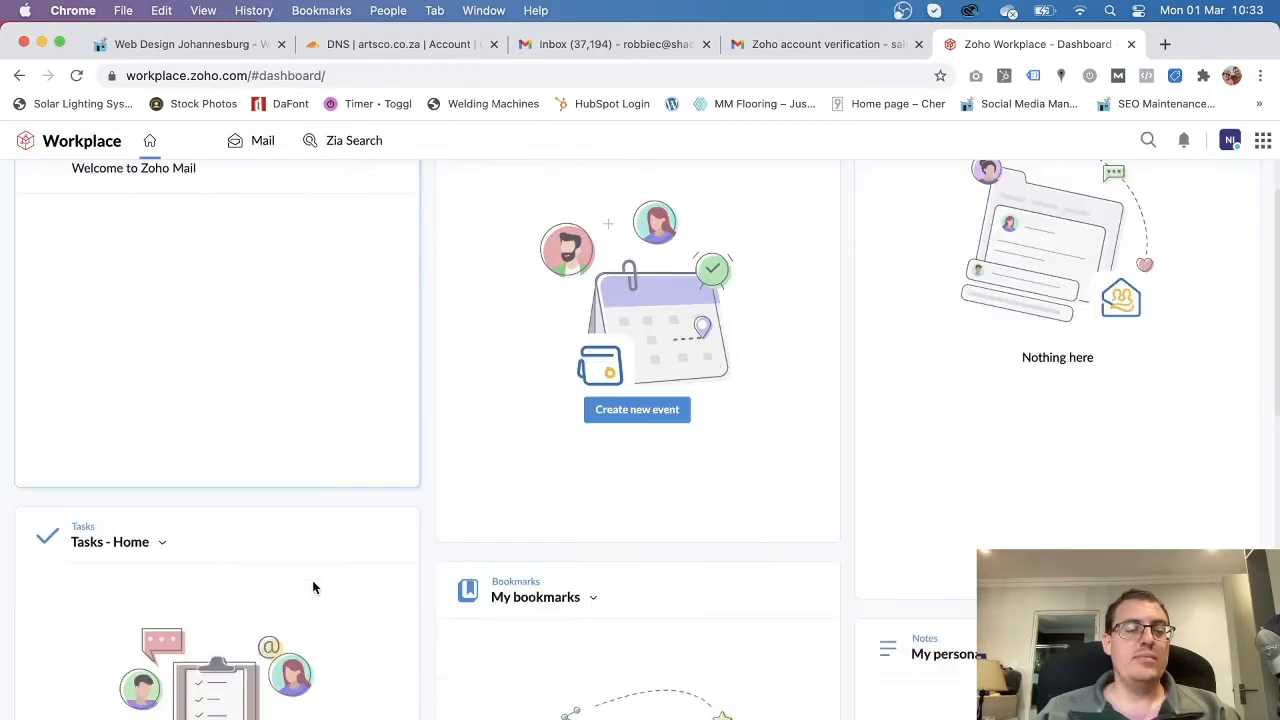
pyautogui.scroll(10, 311, 578)
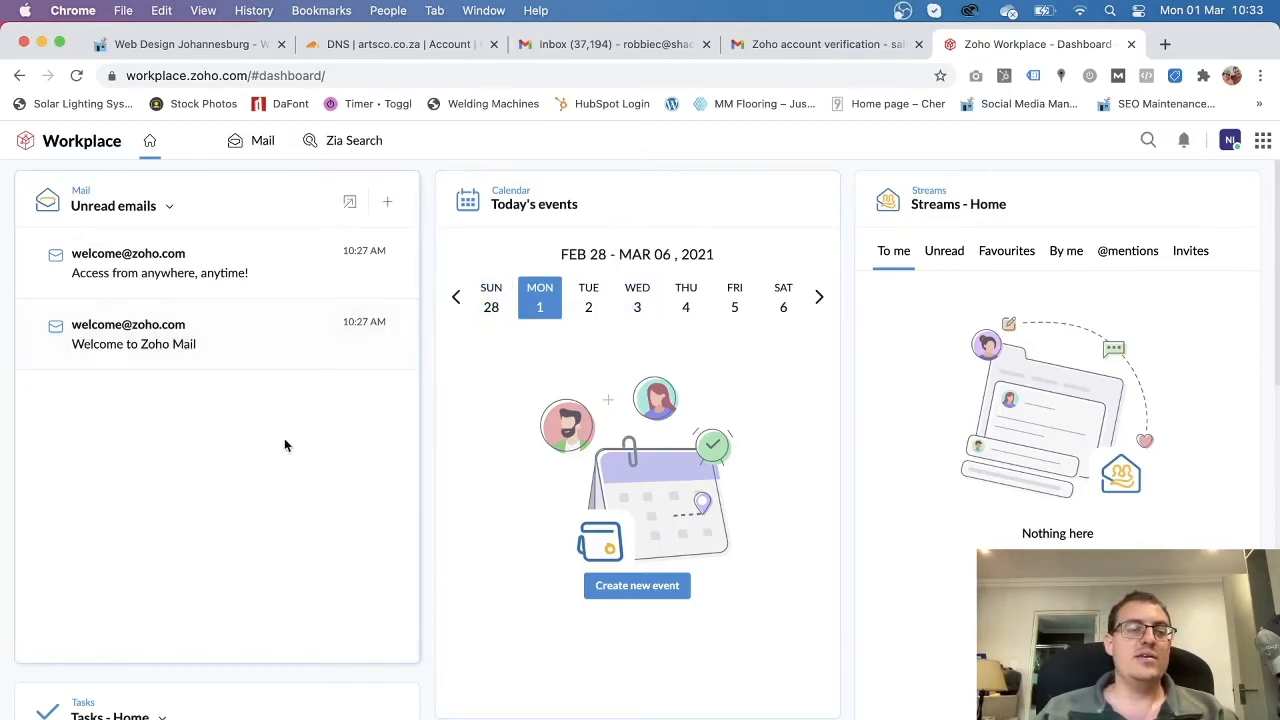
# Open the Zoho Mail inbox, dismiss its welcome message, and close the apps panel.
pyautogui.click(263, 144)
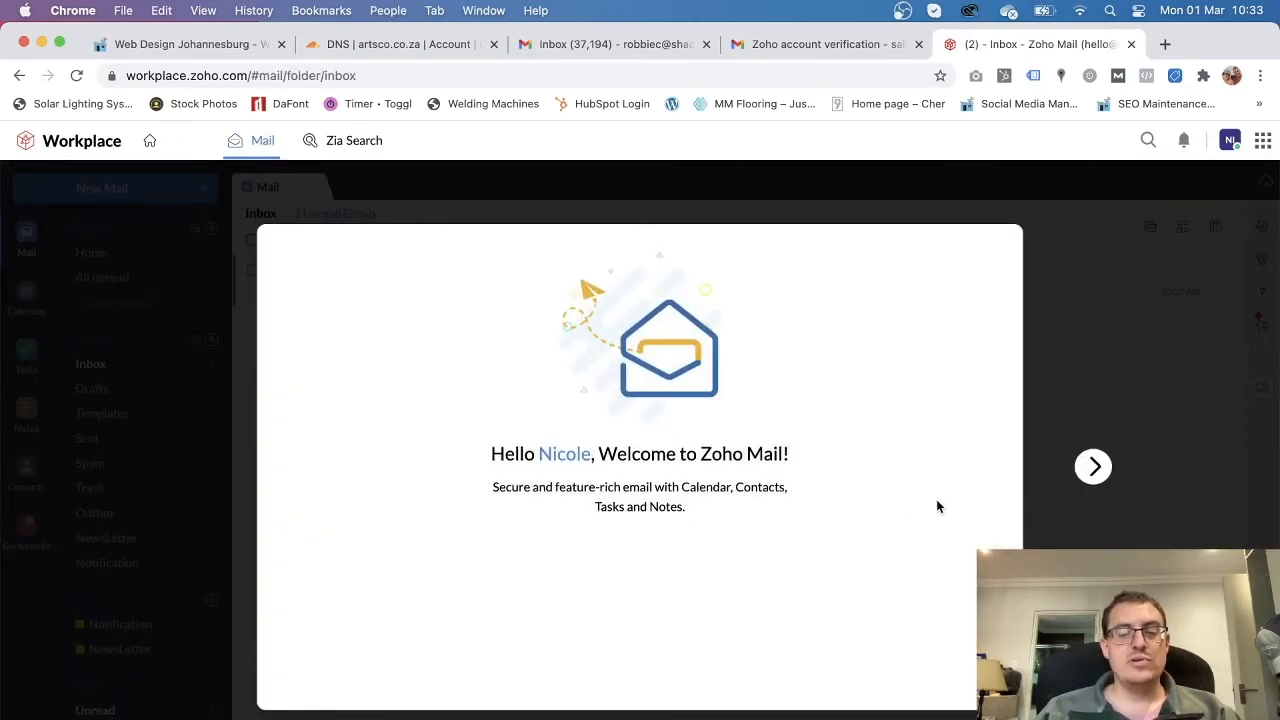
pyautogui.press('Escape')
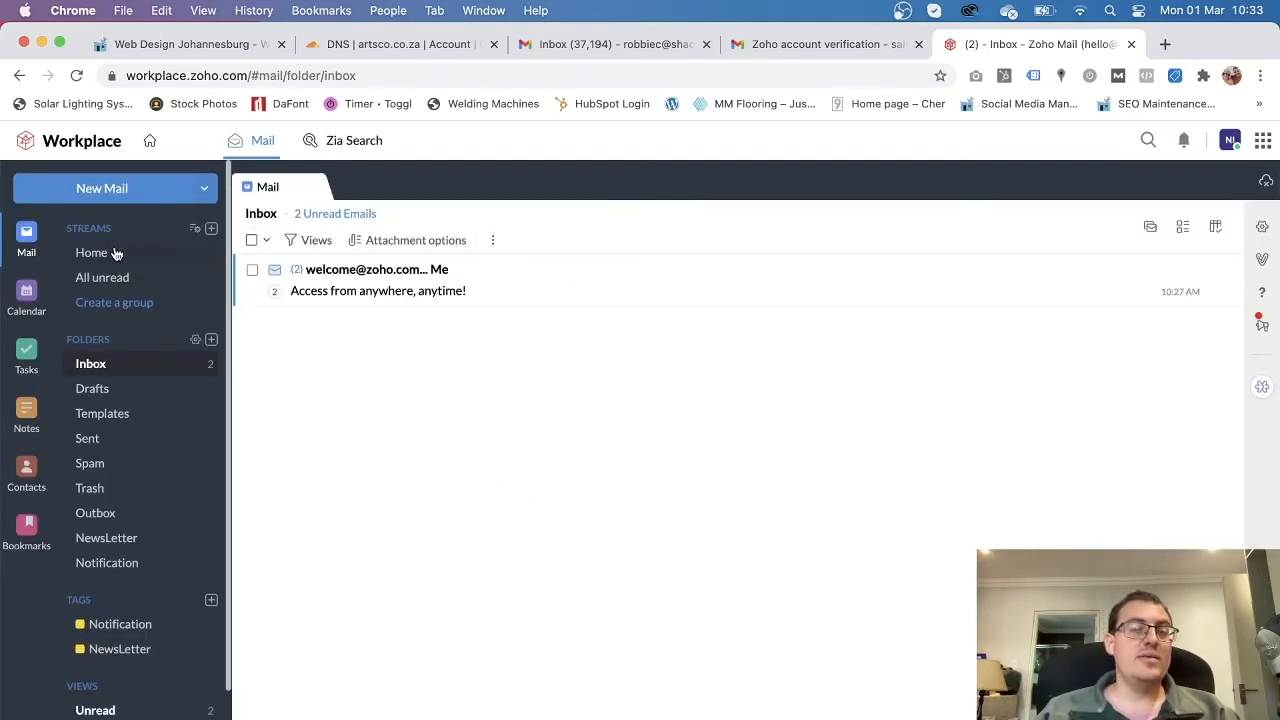
pyautogui.click(1263, 140)
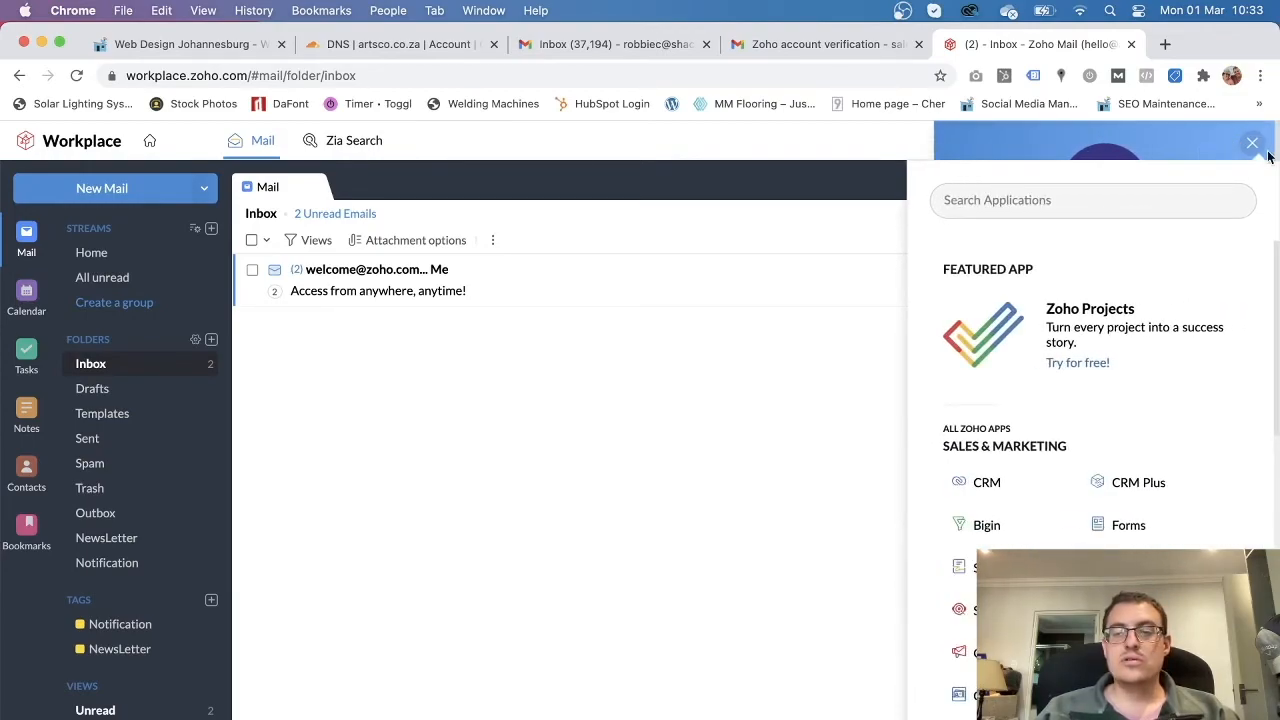
pyautogui.click(1256, 146)
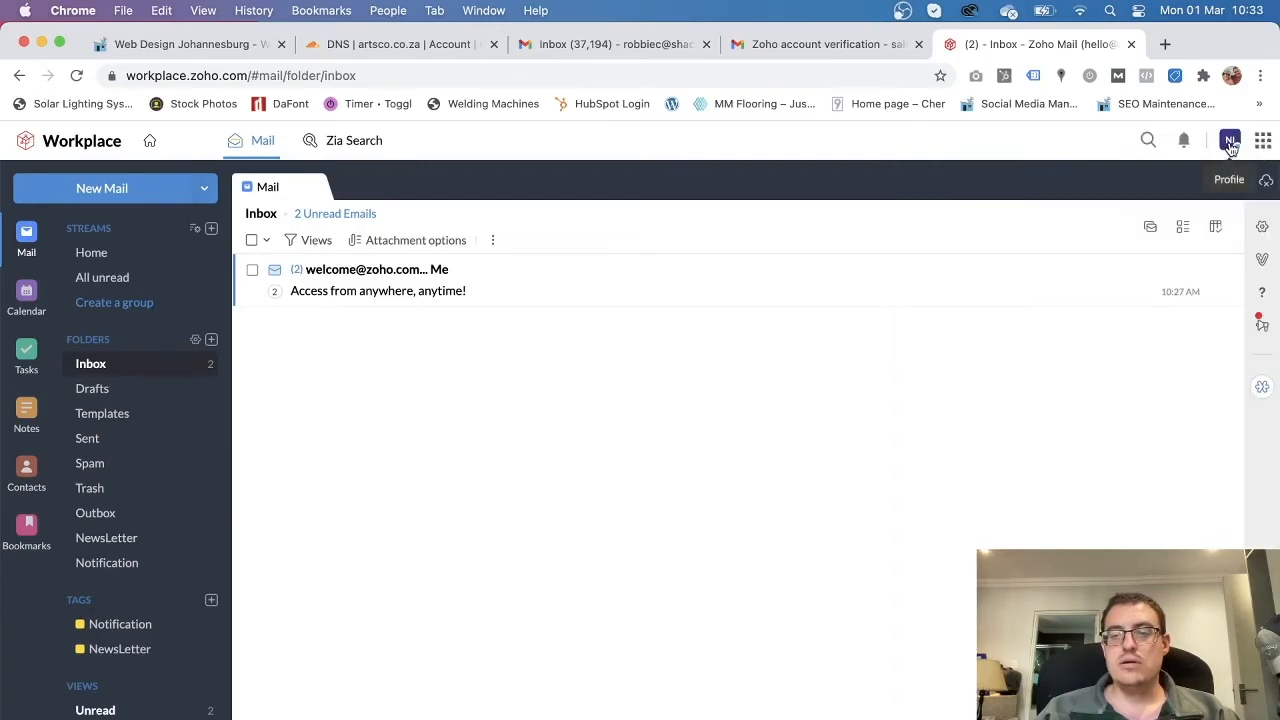
# Check the profile and apps panels, close them, and start a blank new email.
pyautogui.click(1230, 142)
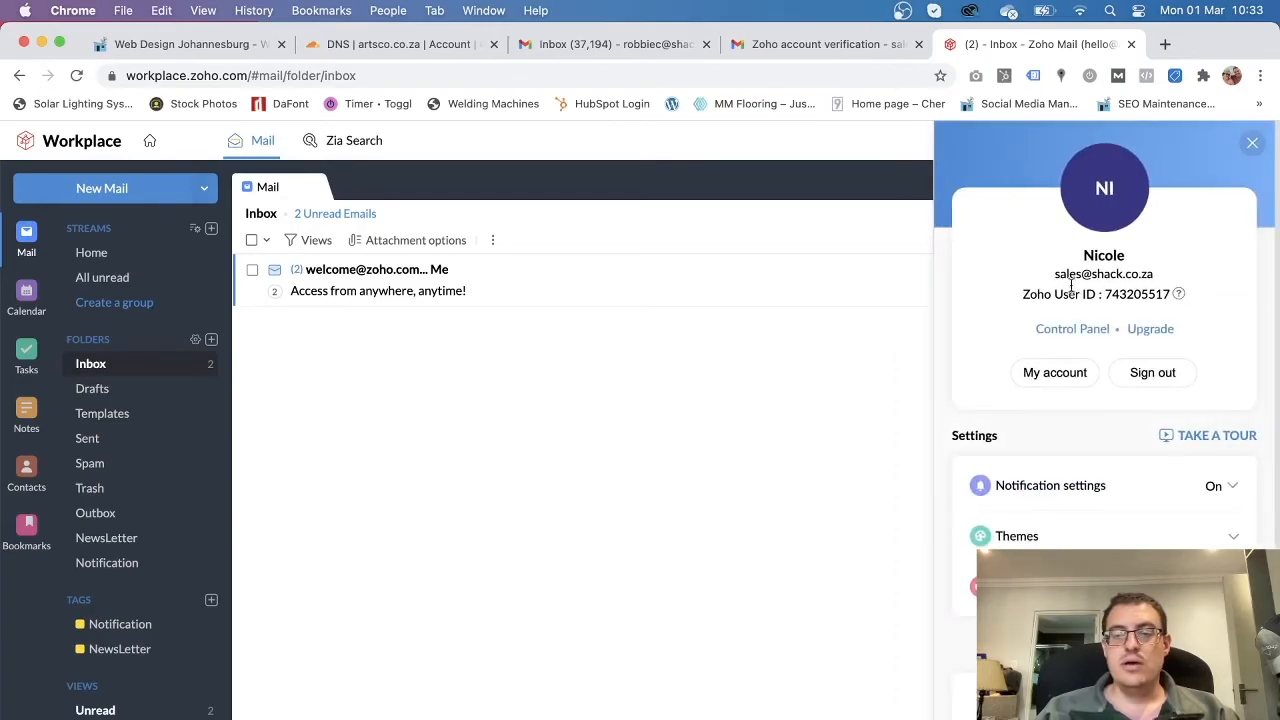
pyautogui.scroll(-3, 1104, 400)
pyautogui.scroll(3, 1104, 400)
pyautogui.click(693, 354)
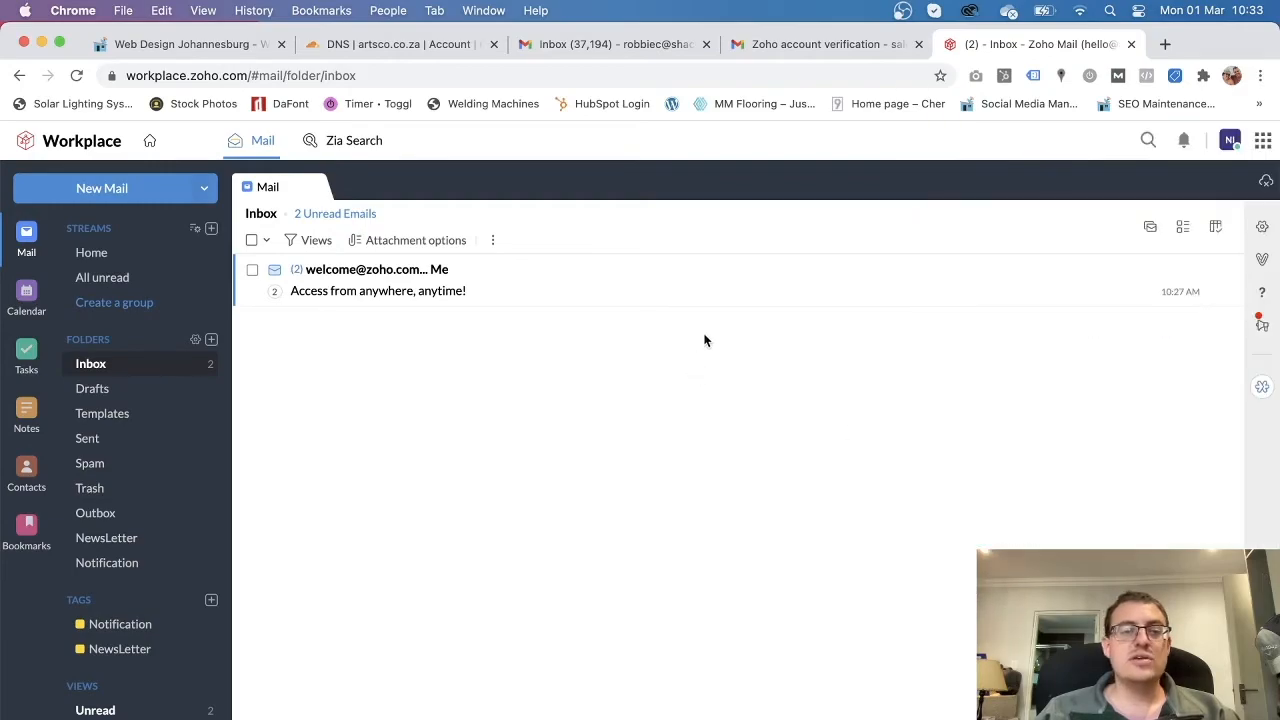
pyautogui.click(1263, 143)
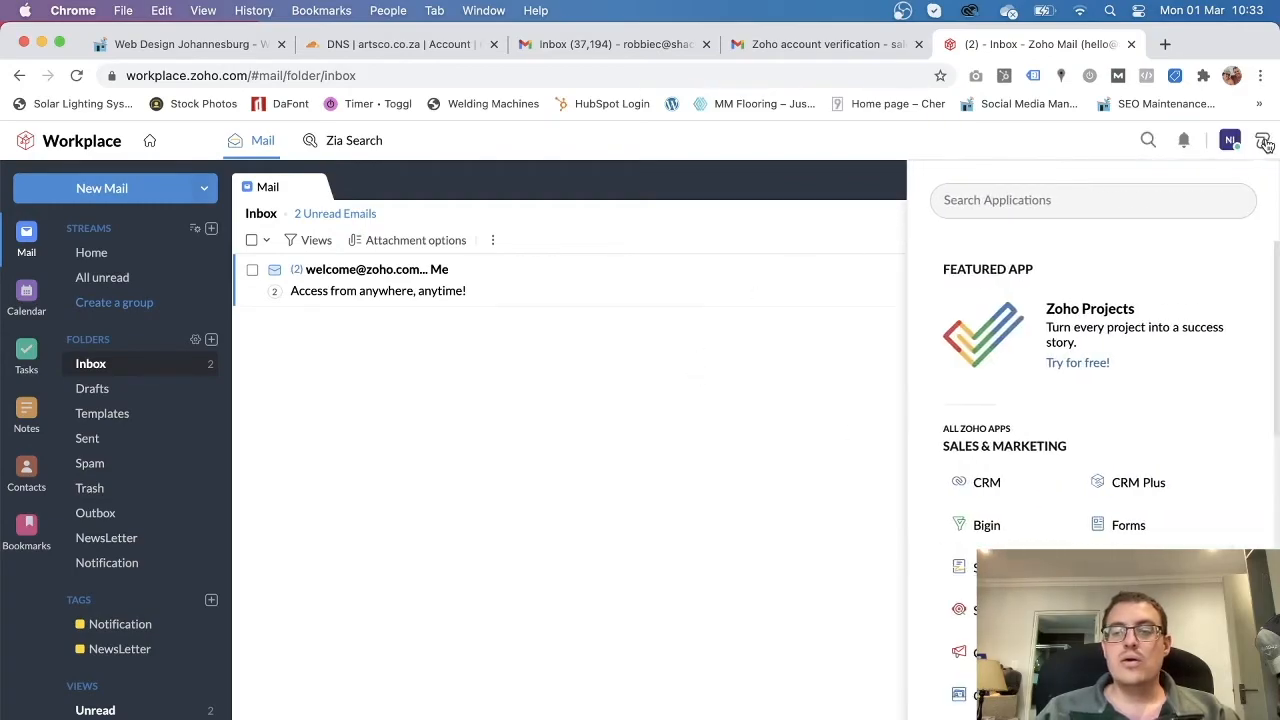
pyautogui.click(952, 162)
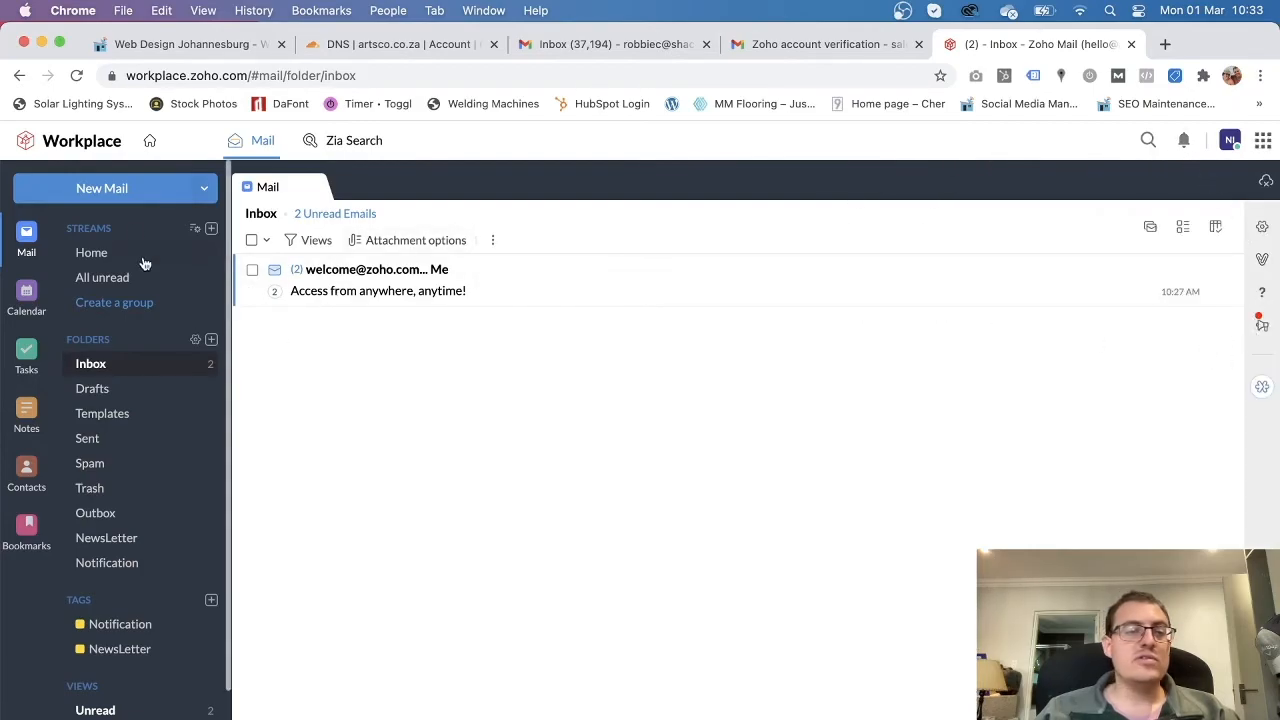
pyautogui.click(102, 189)
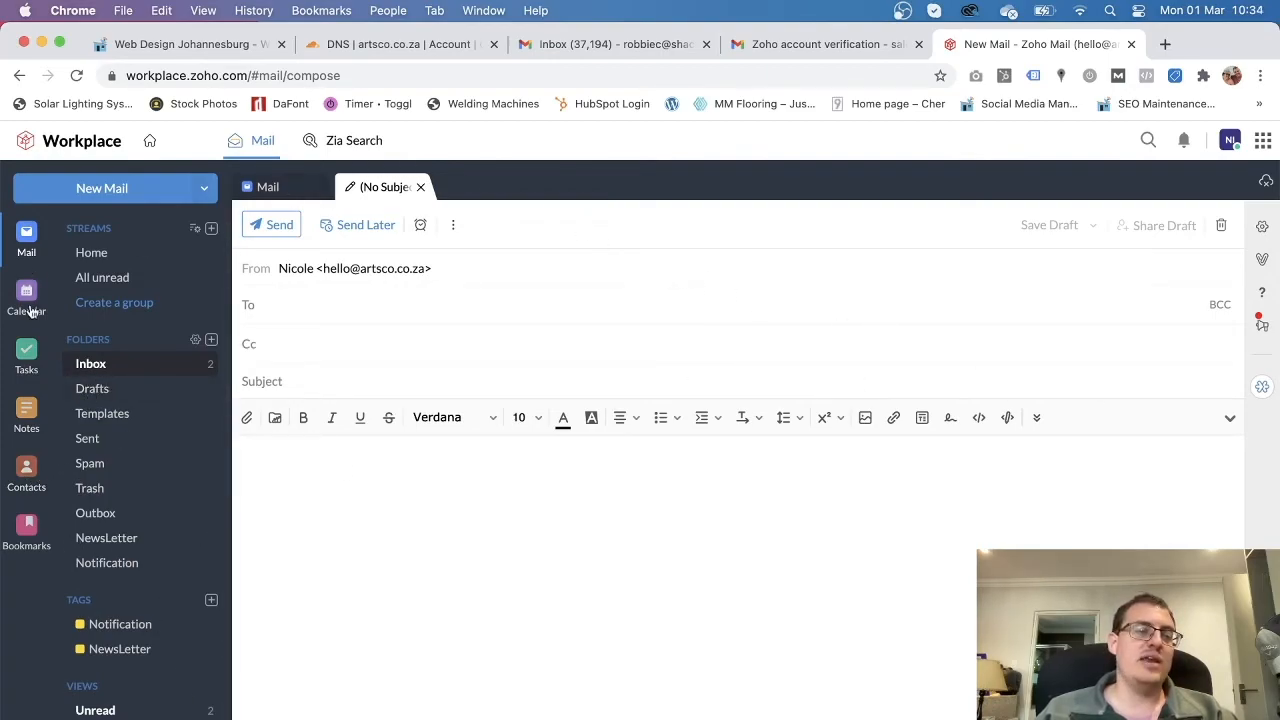
# Go back to the Inbox list, leaving the blank draft open in its tab.
pyautogui.click(33, 244)
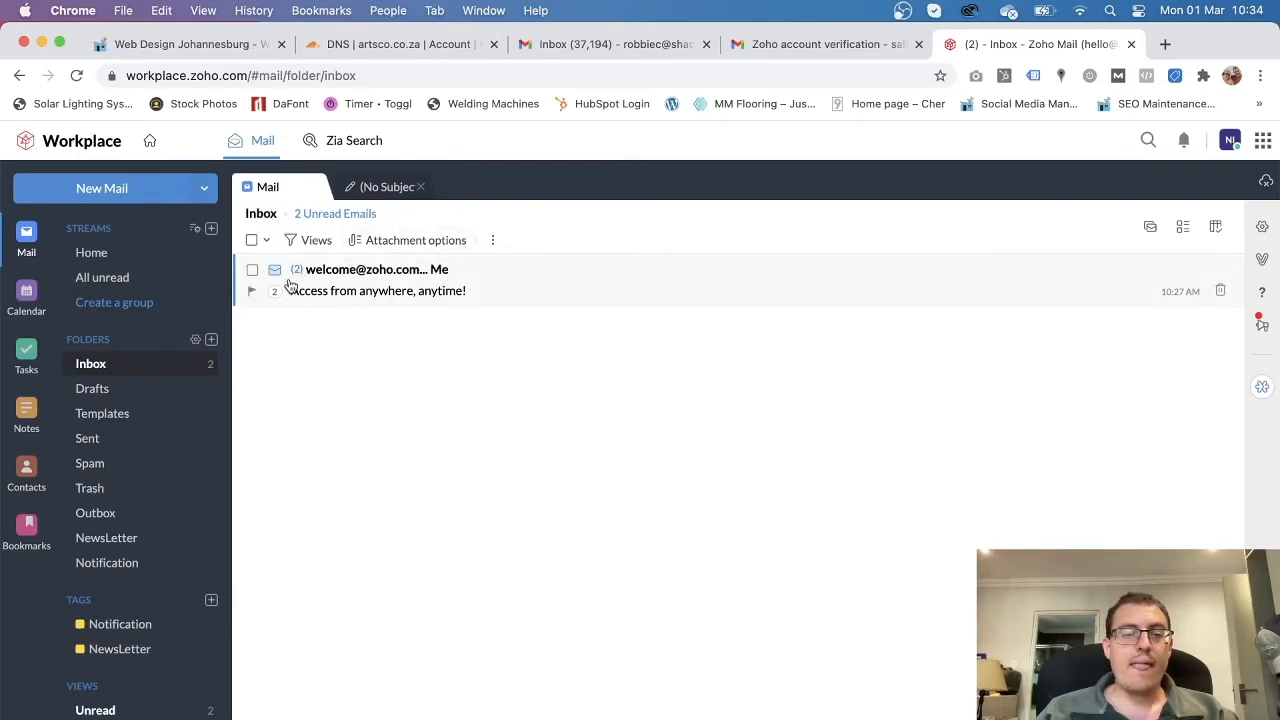
# Read 'Welcome to Zoho Mail' and 'Access from anywhere, anytime!', then return to the Workplace dashboard.
pyautogui.click(506, 286)
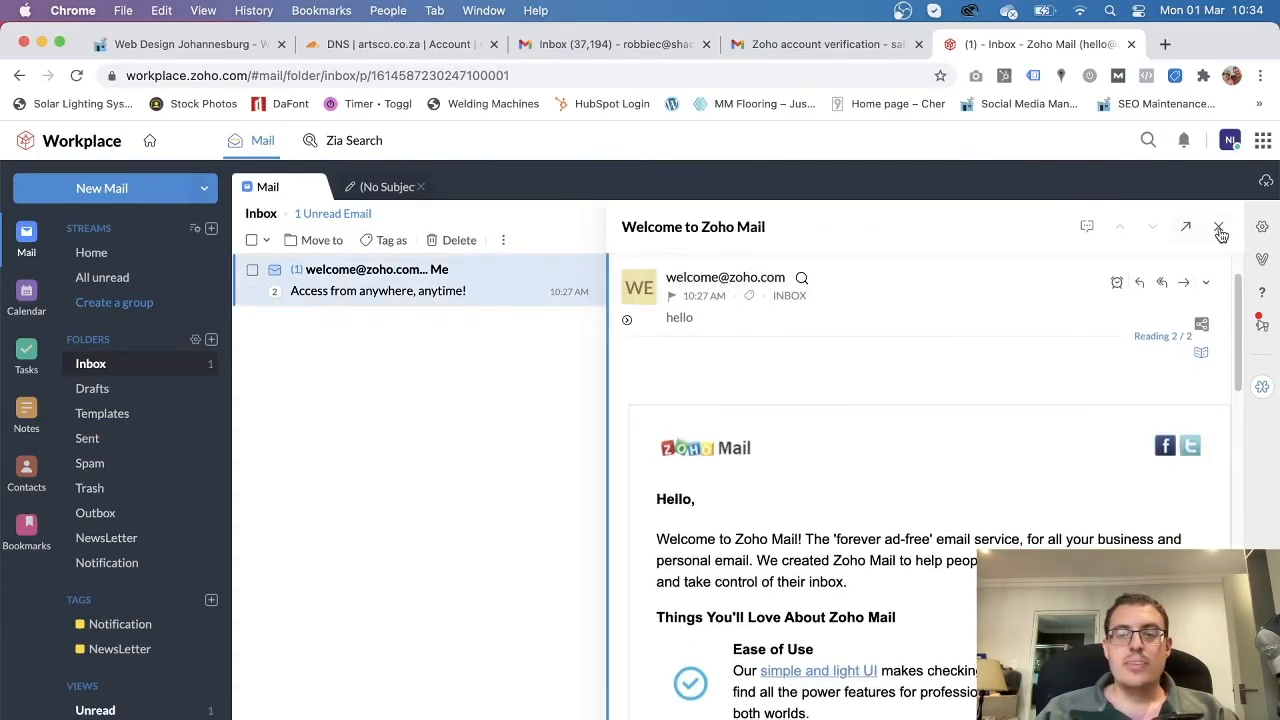
pyautogui.click(1218, 228)
pyautogui.click(388, 279)
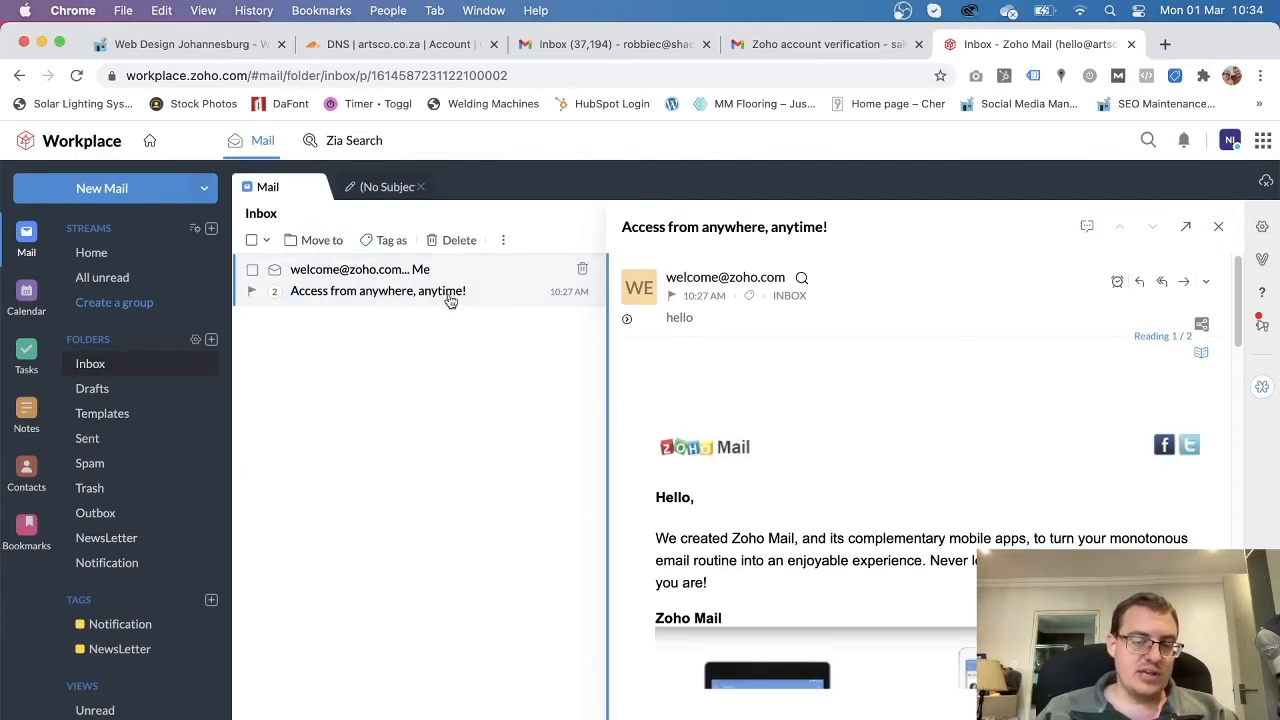
pyautogui.scroll(-2, 800, 516)
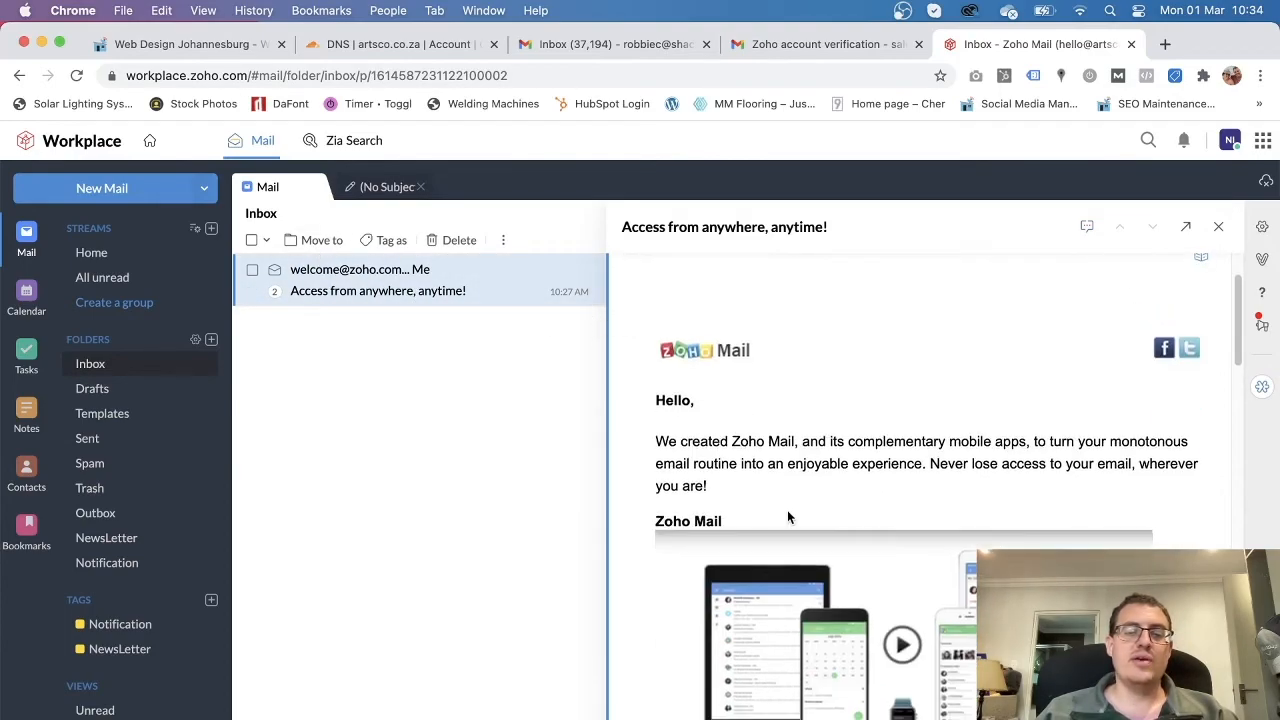
pyautogui.scroll(-3, 957, 464)
pyautogui.scroll(3, 932, 456)
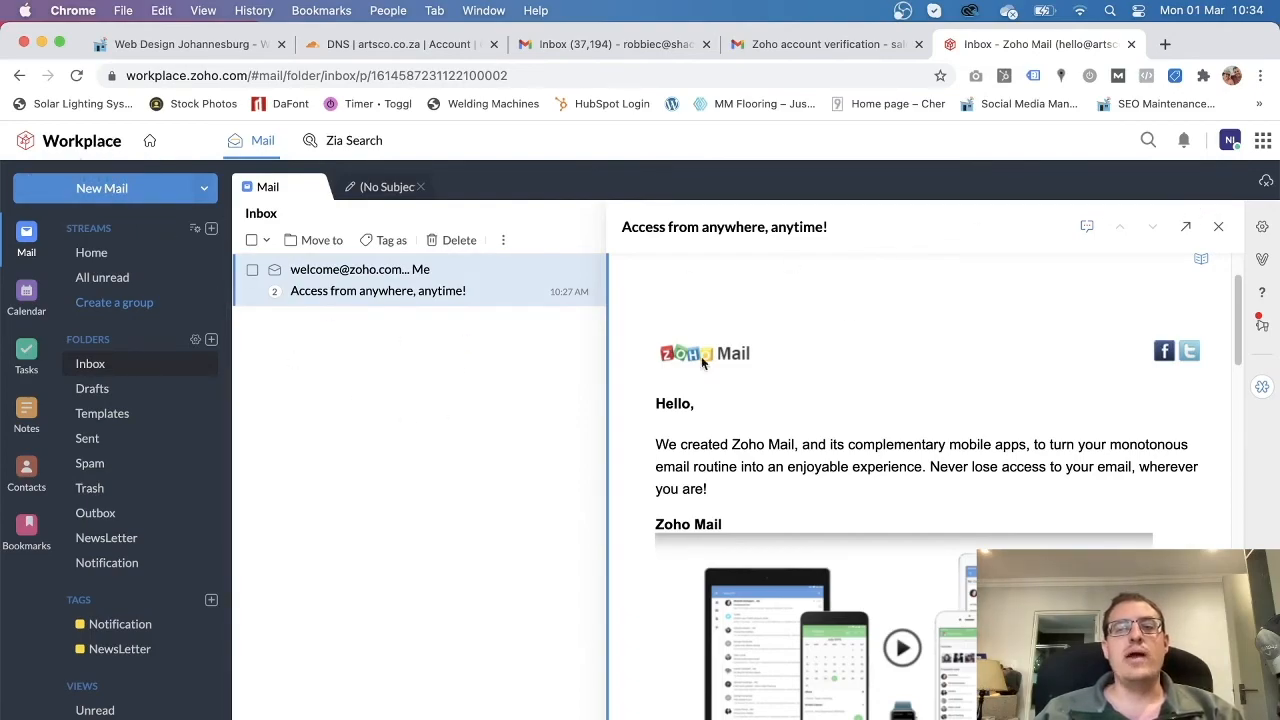
pyautogui.click(62, 148)
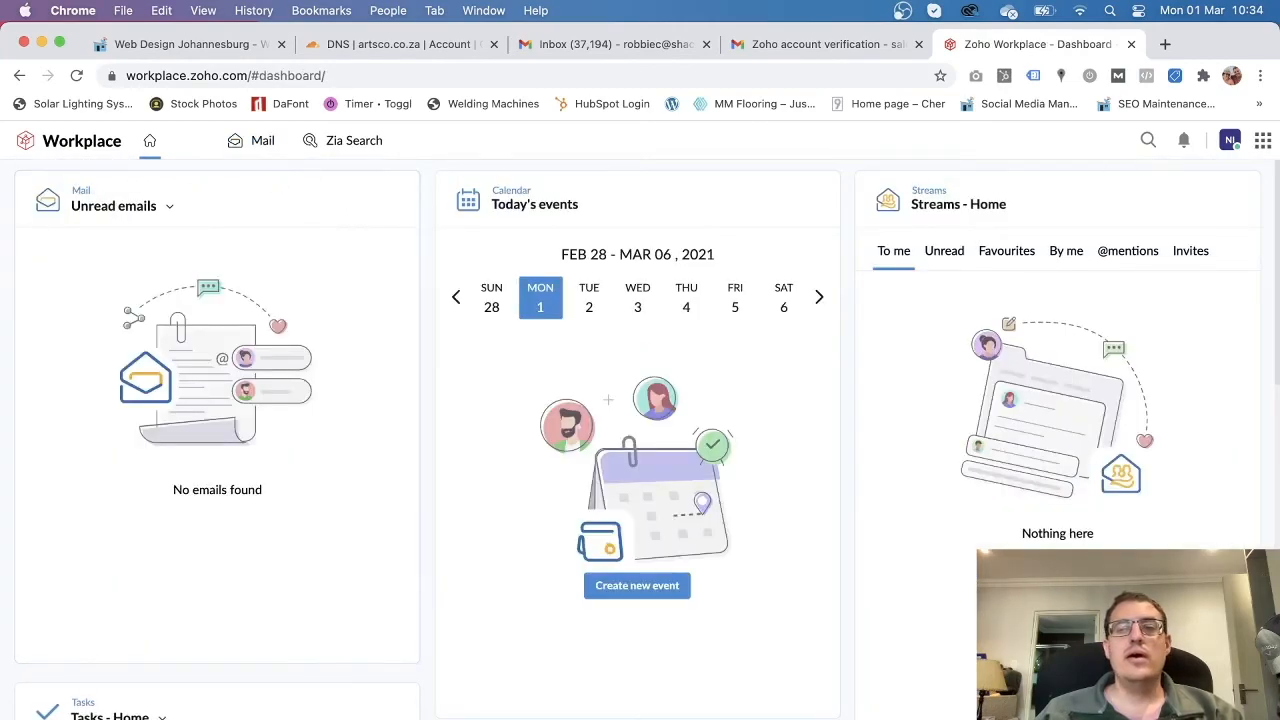
# Open the account's Zoho Accounts profile page through the avatar's My account link.
pyautogui.click(1264, 140)
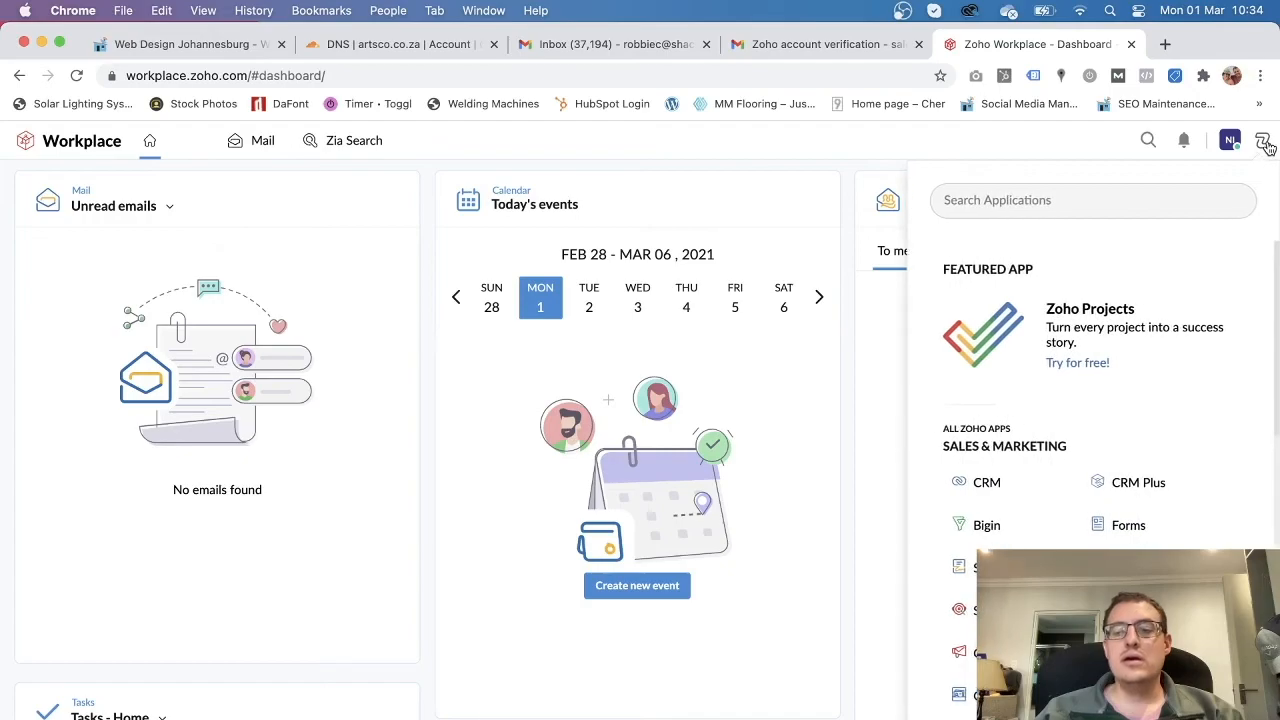
pyautogui.scroll(-5, 1197, 466)
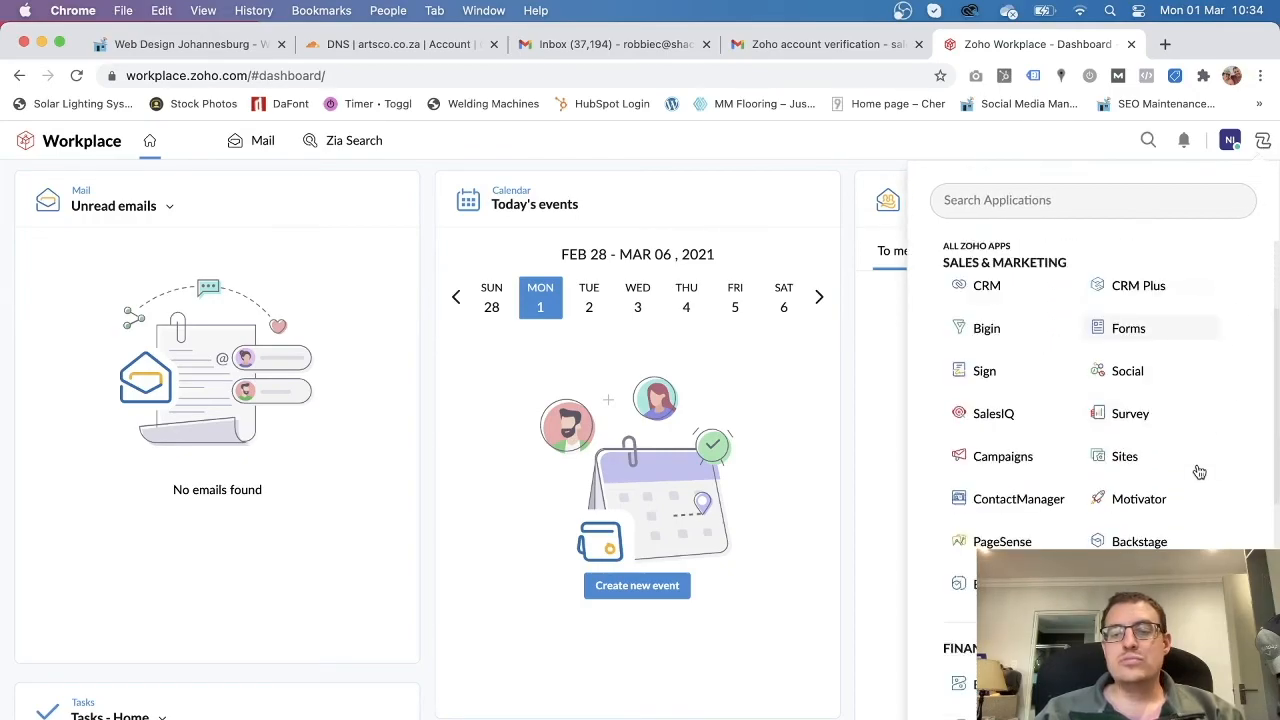
pyautogui.scroll(5, 1199, 471)
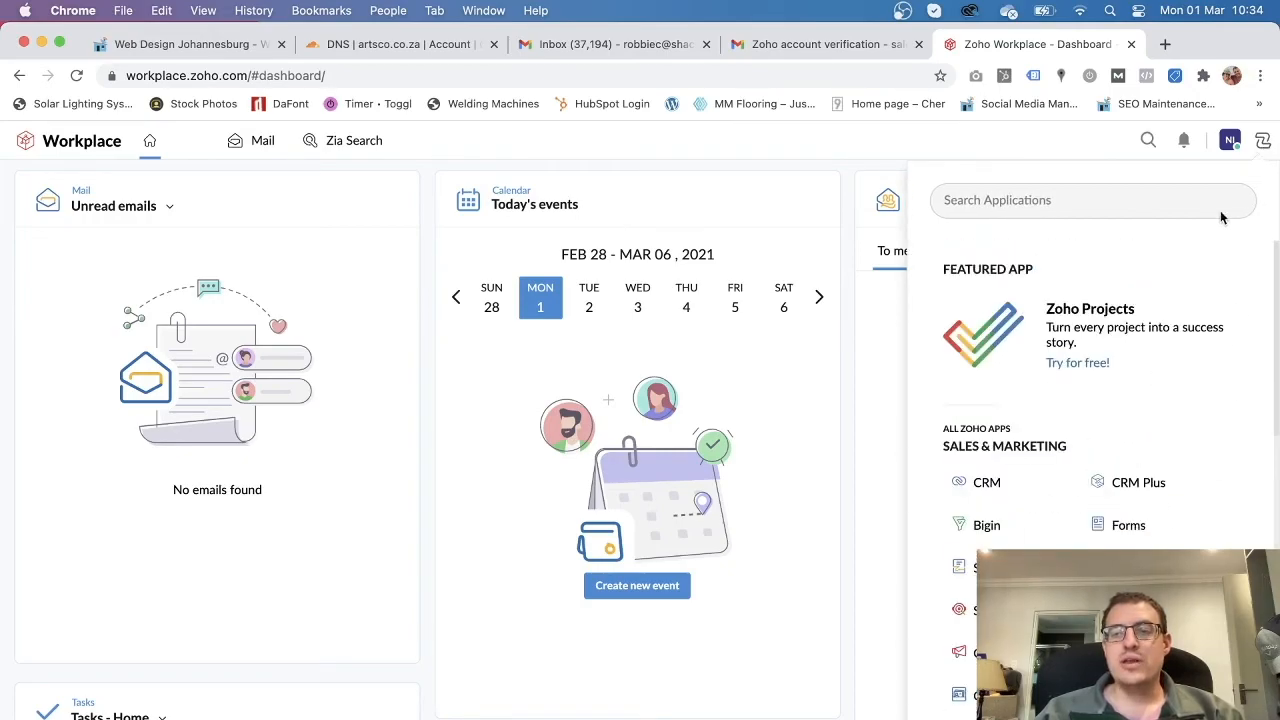
pyautogui.click(1264, 141)
pyautogui.click(1229, 143)
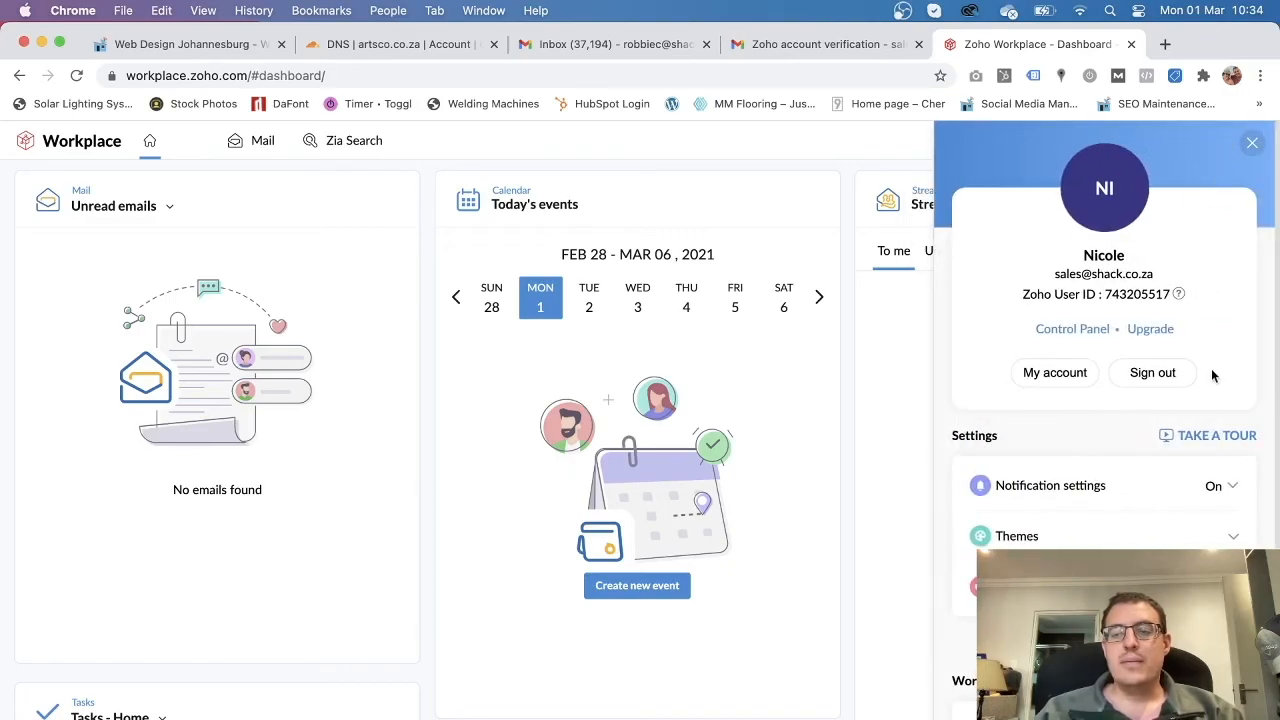
pyautogui.click(1054, 375)
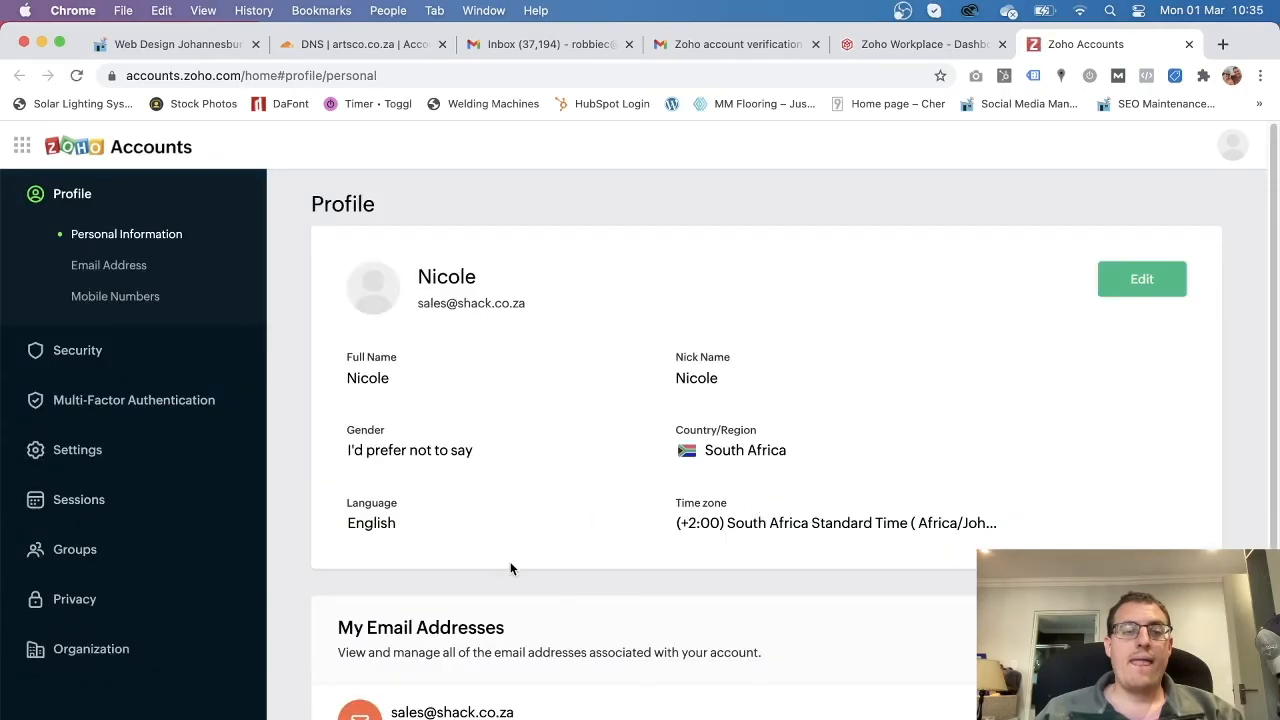
# Scan the Zoho Accounts profile, then reopen the profile panel on the Workplace dashboard.
pyautogui.scroll(-4, 510, 568)
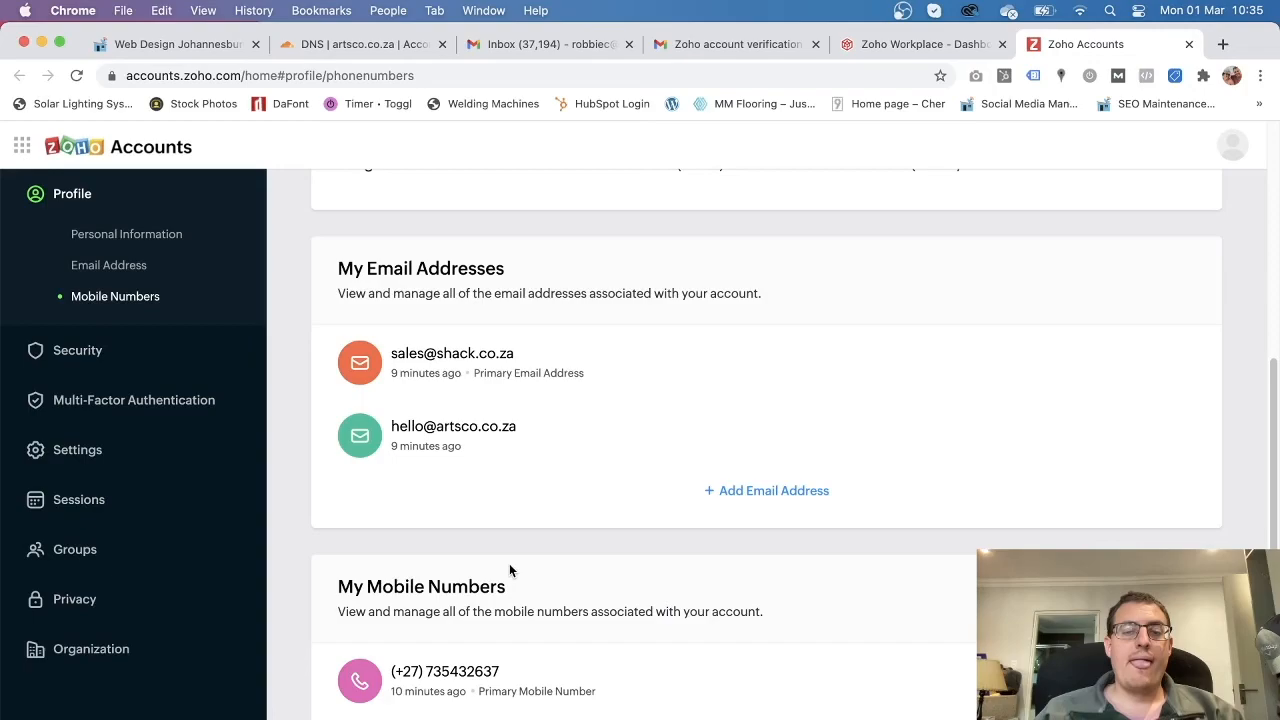
pyautogui.scroll(4, 509, 568)
pyautogui.click(940, 46)
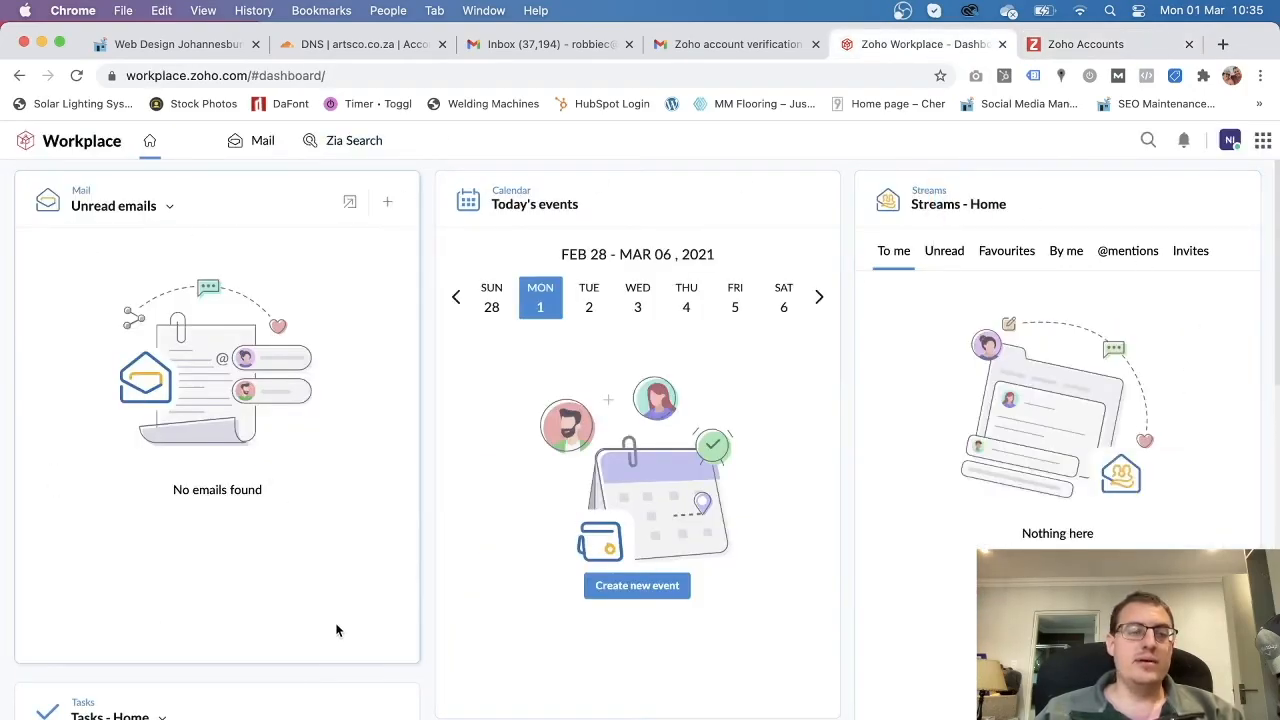
pyautogui.click(1262, 148)
pyautogui.click(1230, 143)
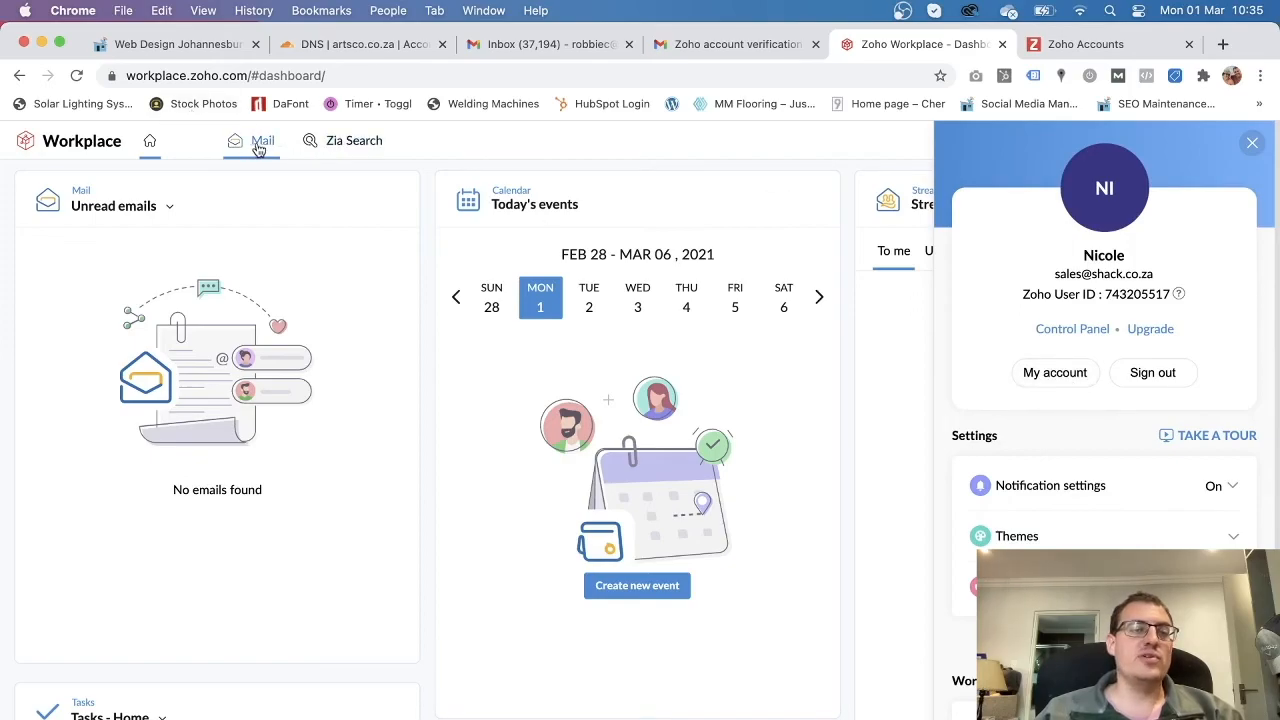
# Confirm the new mailbox is under My Email Addresses, cancel Add Email Address, and close the Accounts tab.
pyautogui.click(1114, 52)
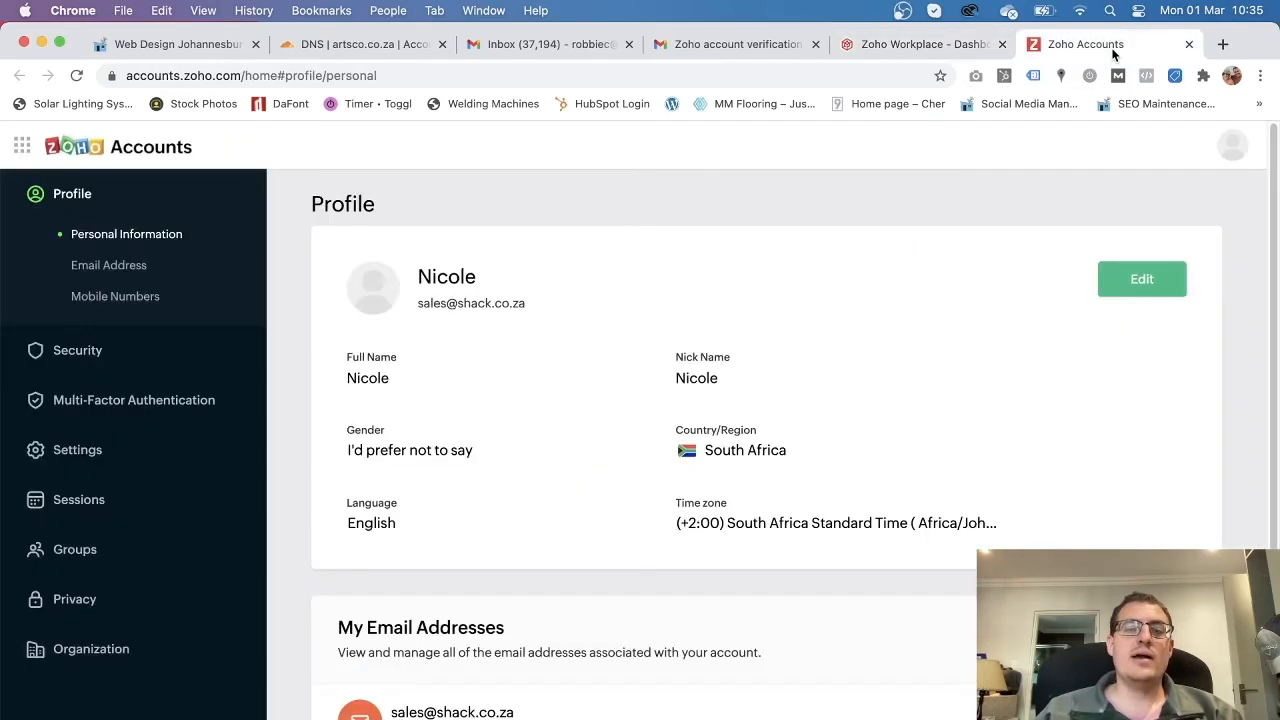
pyautogui.scroll(-5, 531, 466)
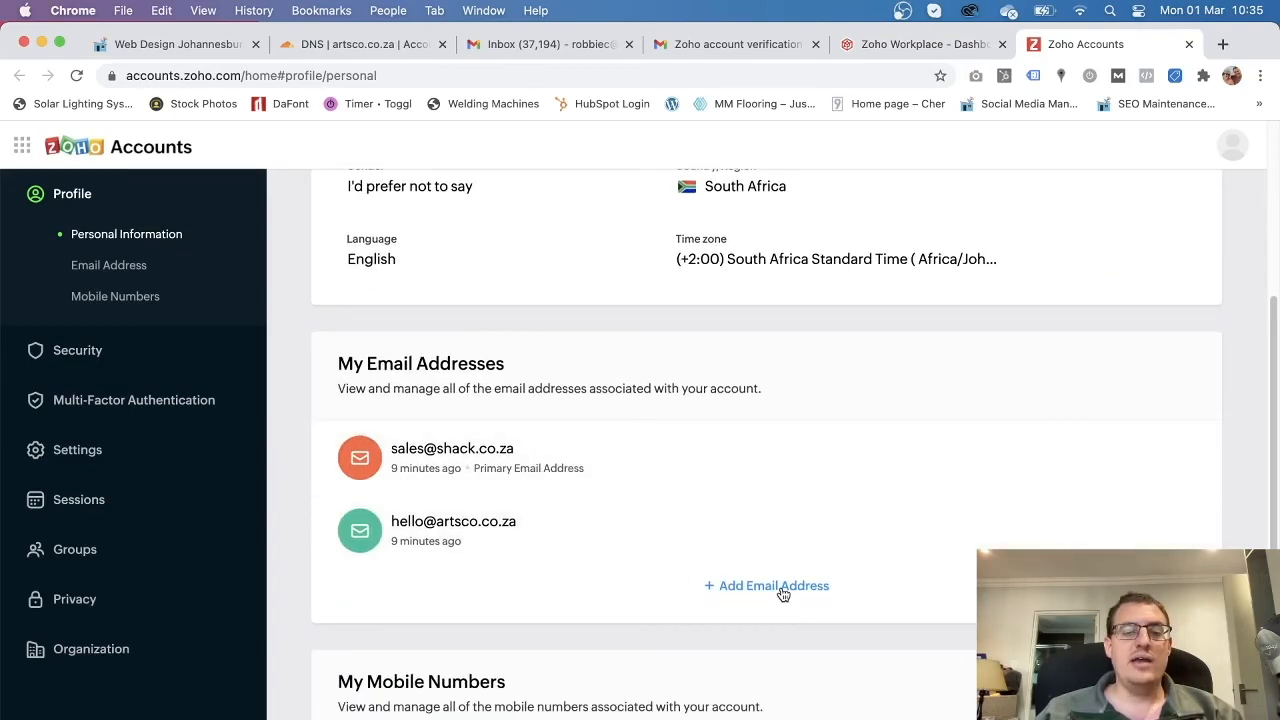
pyautogui.click(782, 587)
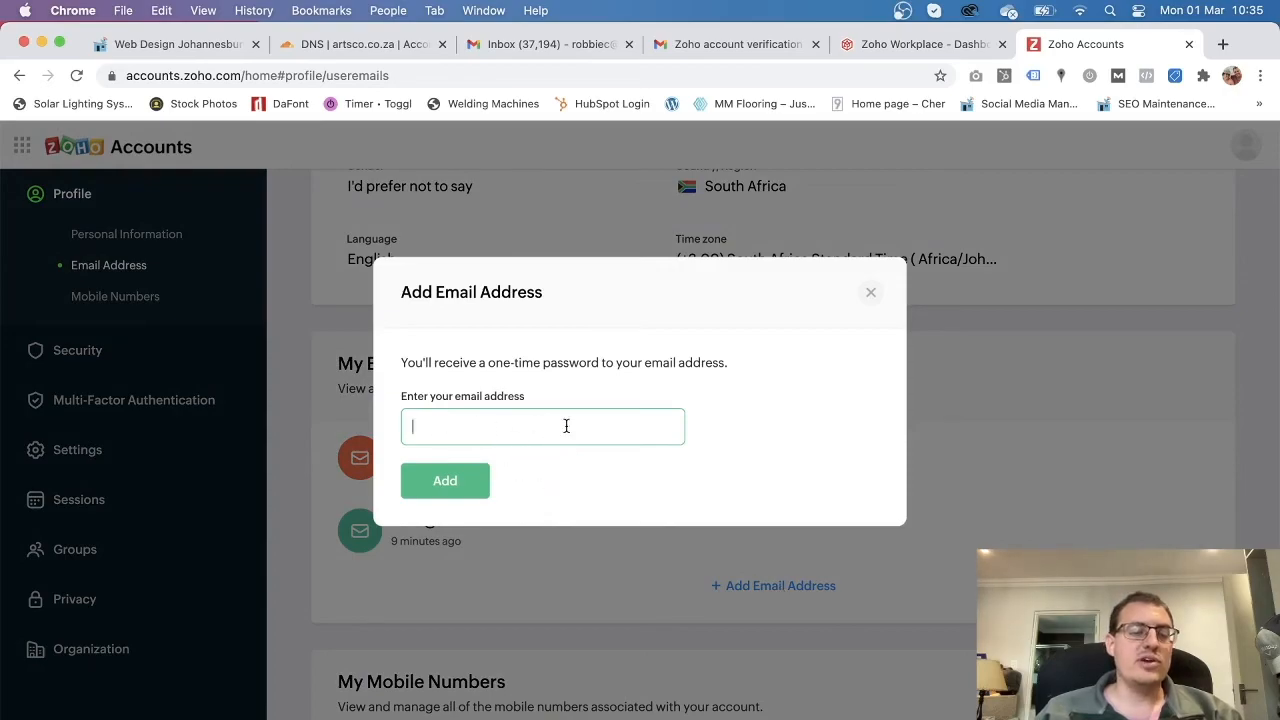
pyautogui.click(870, 292)
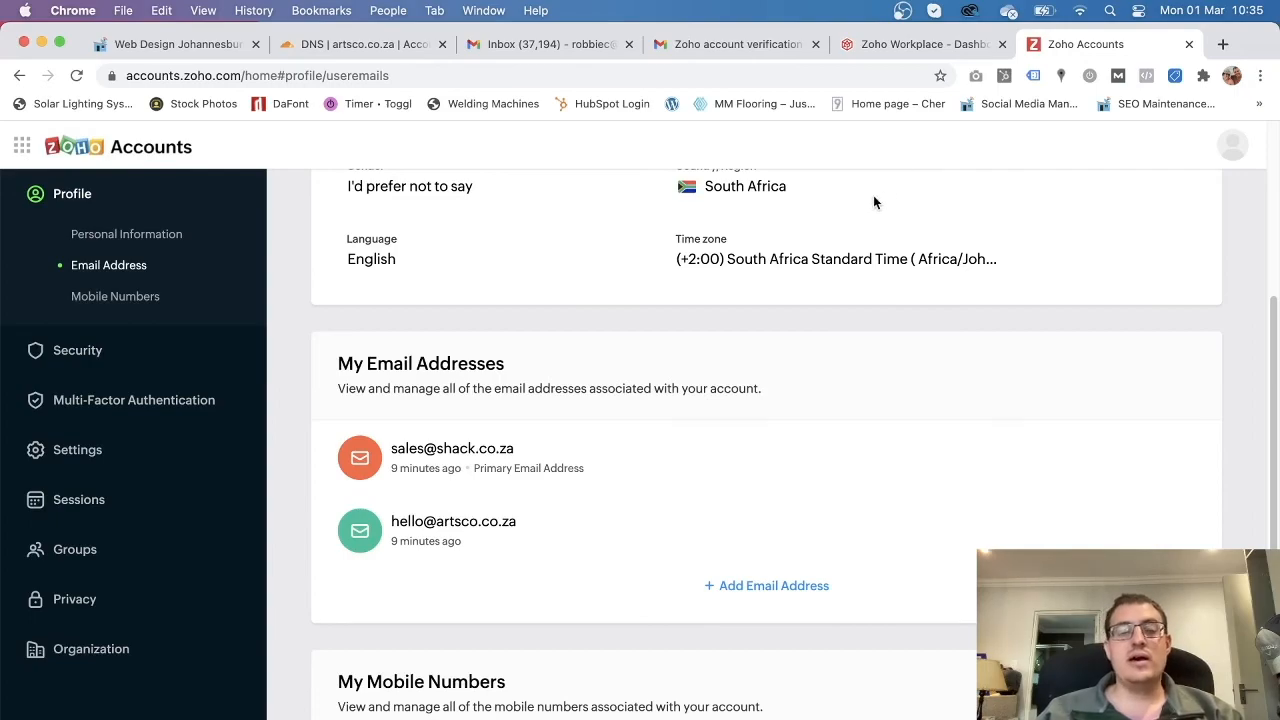
pyautogui.scroll(5, 601, 476)
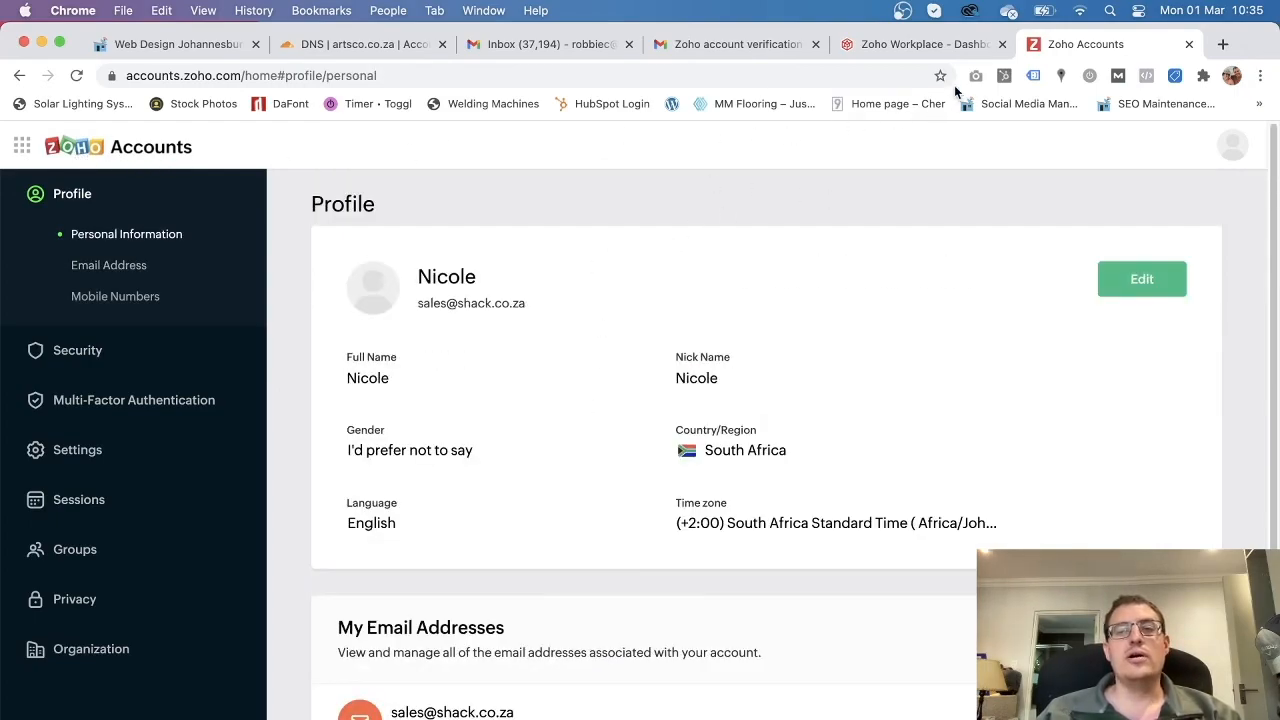
pyautogui.click(1189, 46)
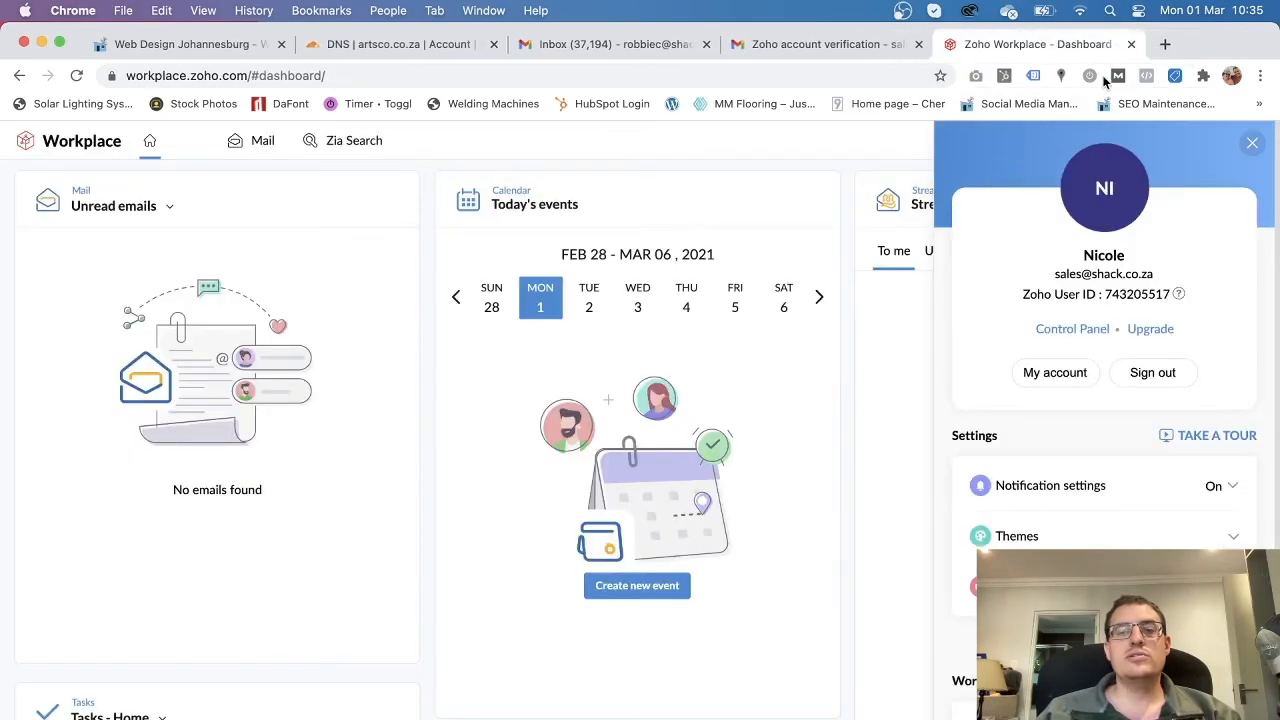
# Close the Workplace and Zoho verification tabs and return to Cloudflare's artsco.co.za DNS records.
pyautogui.click(1252, 144)
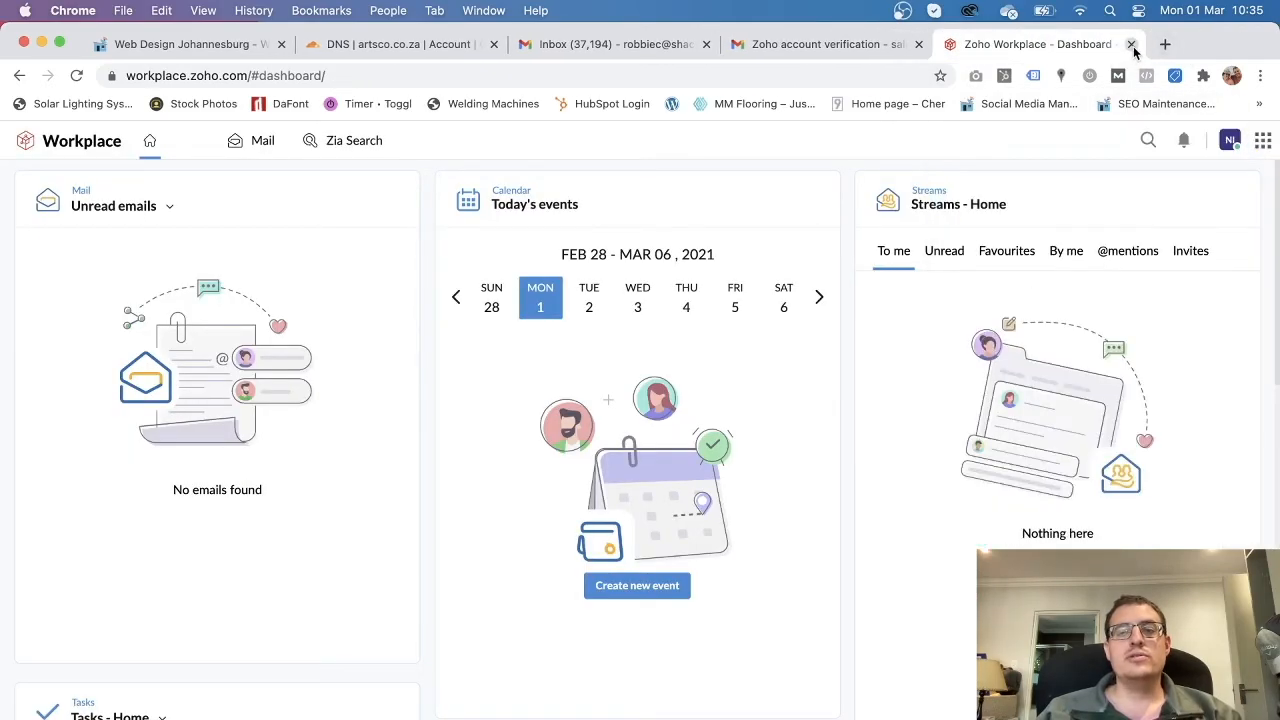
pyautogui.click(1131, 44)
pyautogui.click(918, 44)
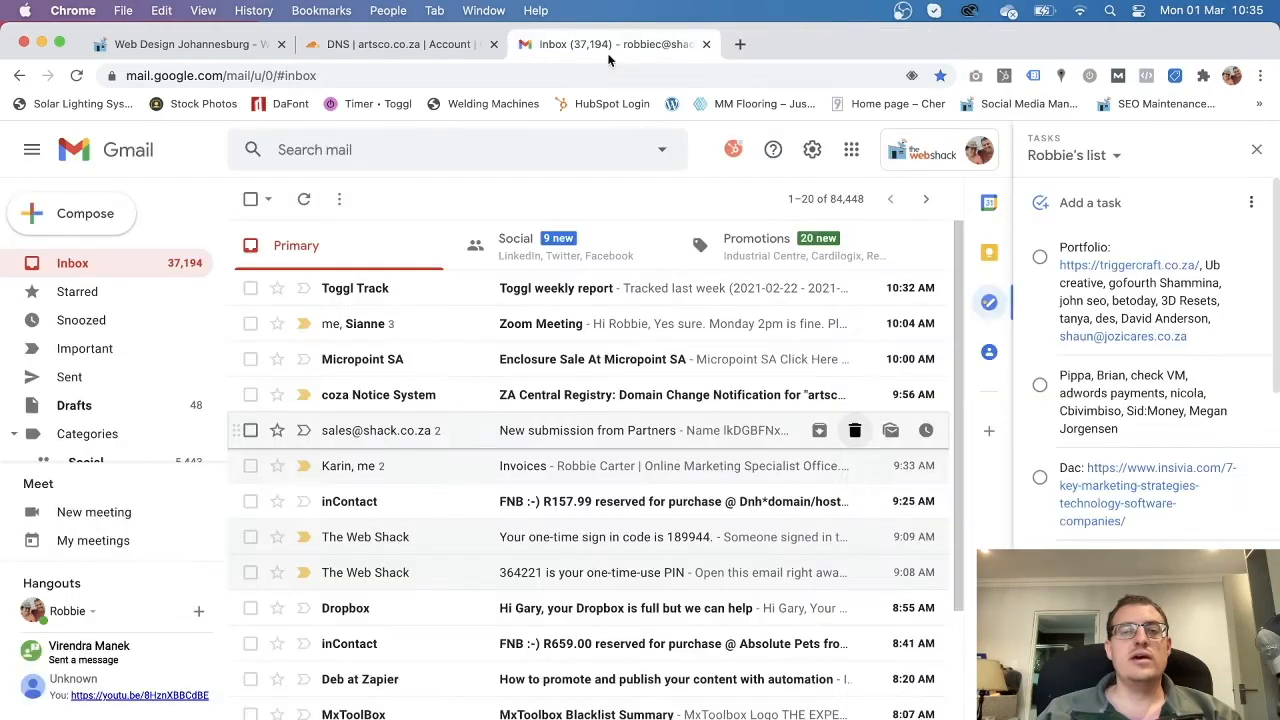
pyautogui.click(419, 47)
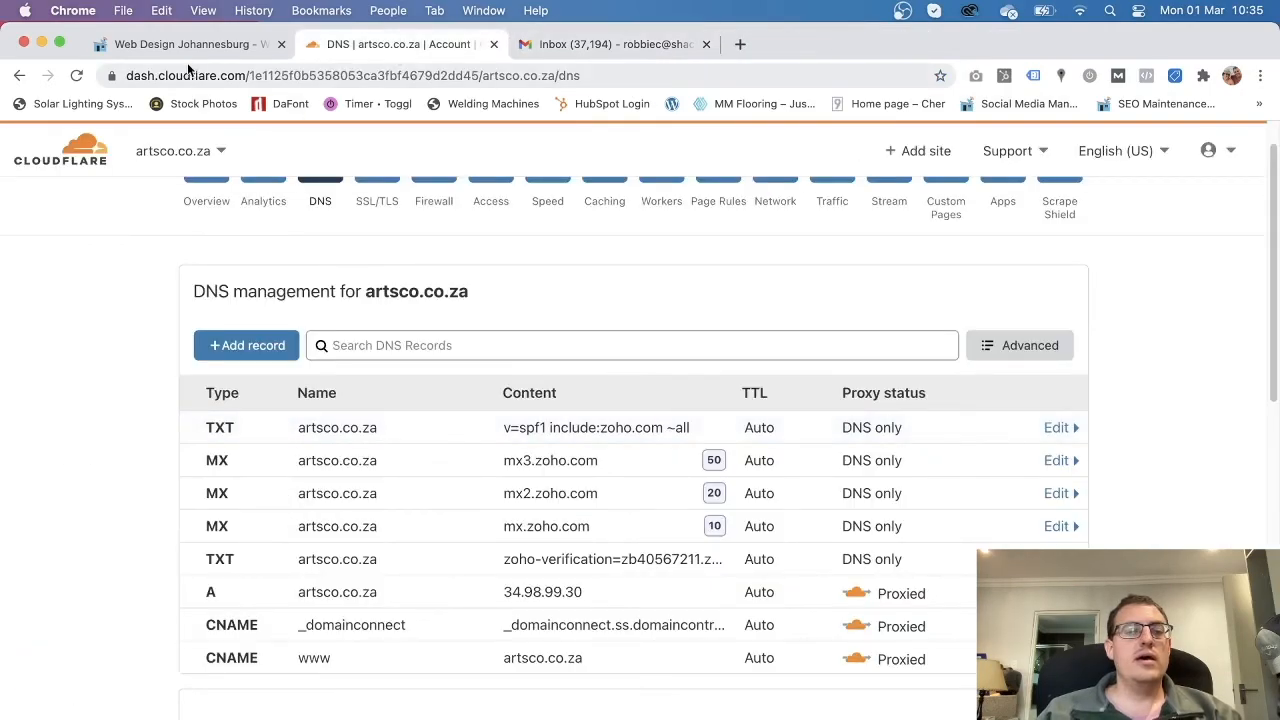